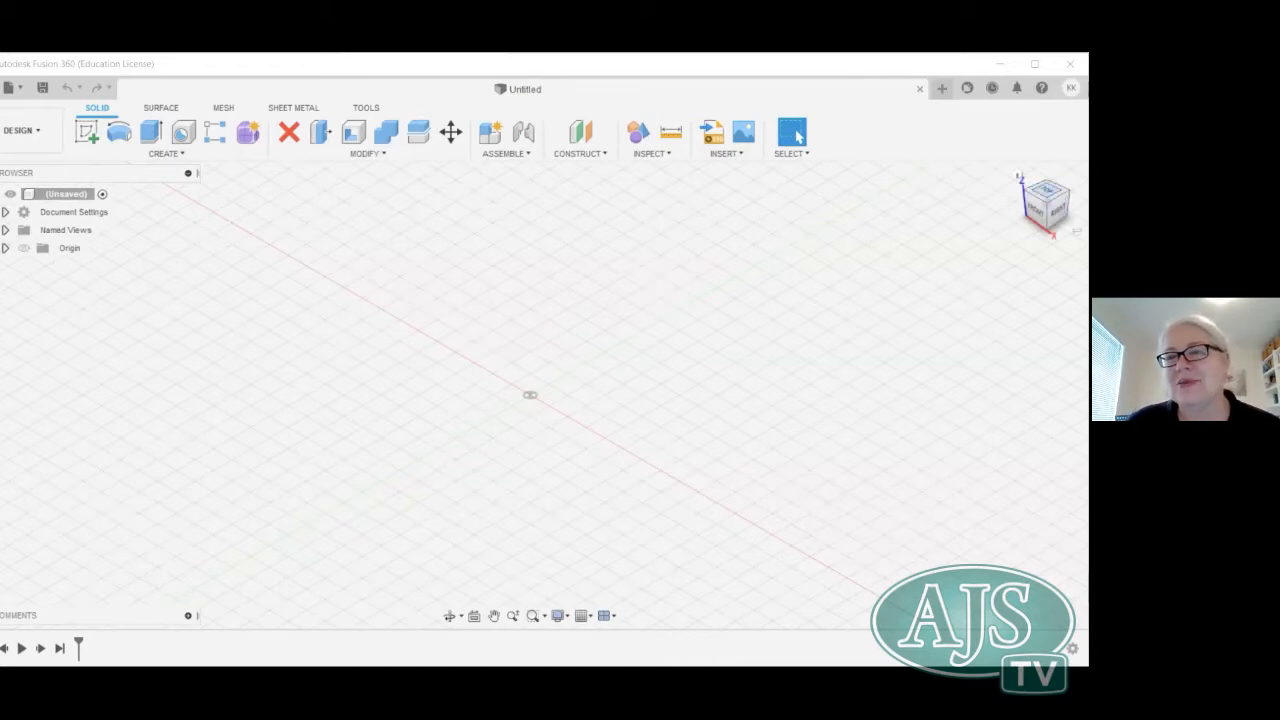
Start a new sketch on the horizontal top plane and collapse the sketch palette.
{"action": "mouse_move", "coordinate": [1047, 190]}
{"action": "left_mouse_down"}
{"action": "mouse_move", "coordinate": [1059, 194]}
{"action": "mouse_move", "coordinate": [1047, 211]}
{"action": "mouse_move", "coordinate": [1050, 201]}
{"action": "left_mouse_up"}
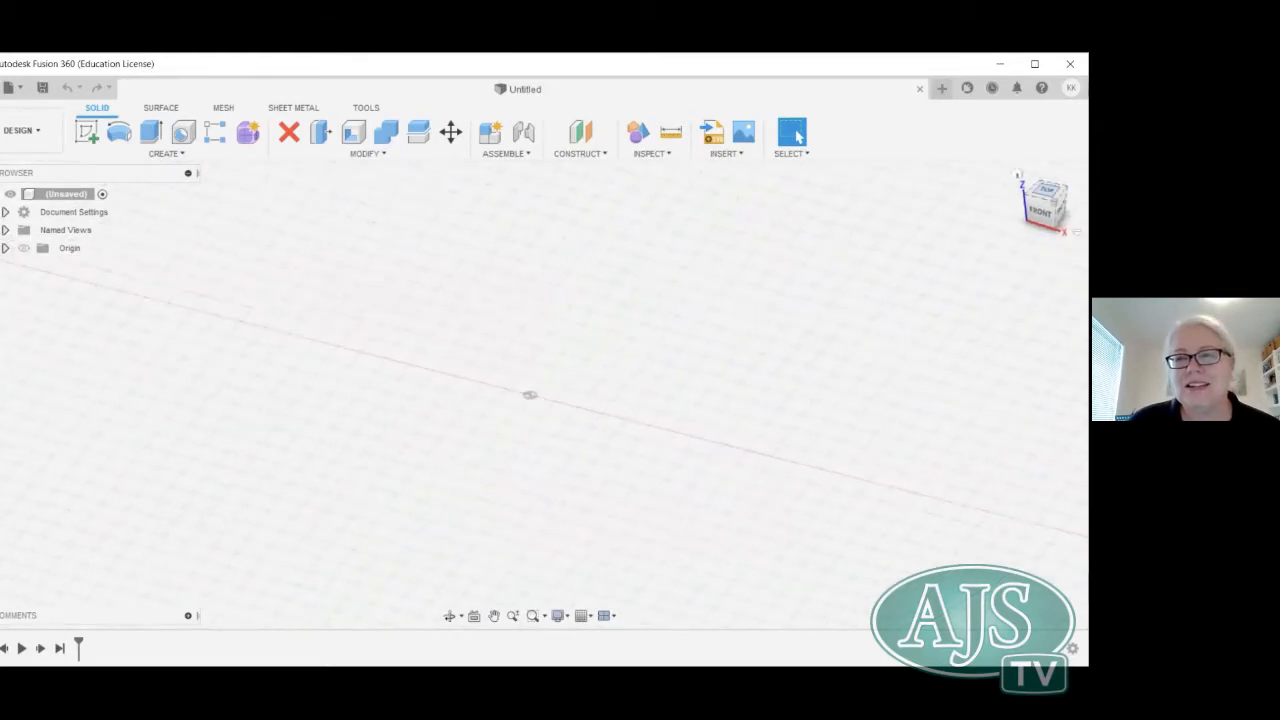
{"action": "left_click", "coordinate": [1046, 196]}
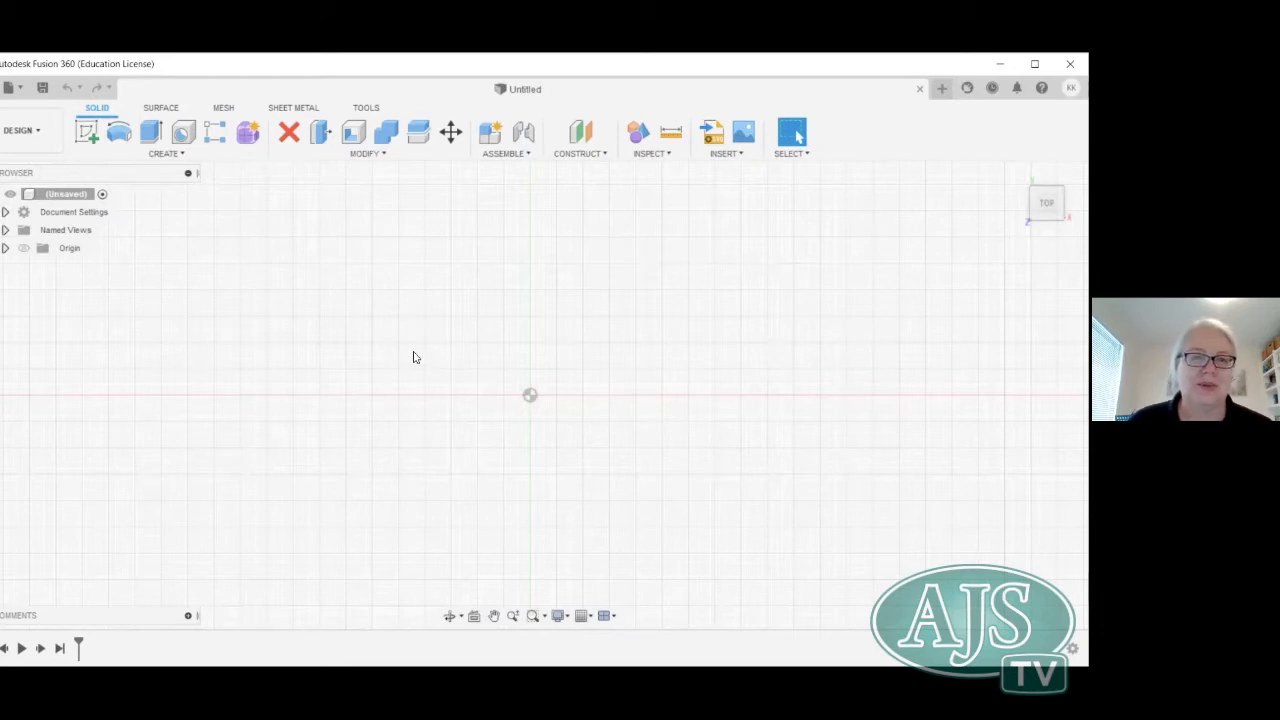
{"action": "scroll", "coordinate": [420, 380], "scroll_direction": "up", "scroll_amount": 1}
{"action": "scroll", "coordinate": [445, 395], "scroll_direction": "up", "scroll_amount": 1}
{"action": "scroll", "coordinate": [520, 420], "scroll_direction": "up", "scroll_amount": 1}
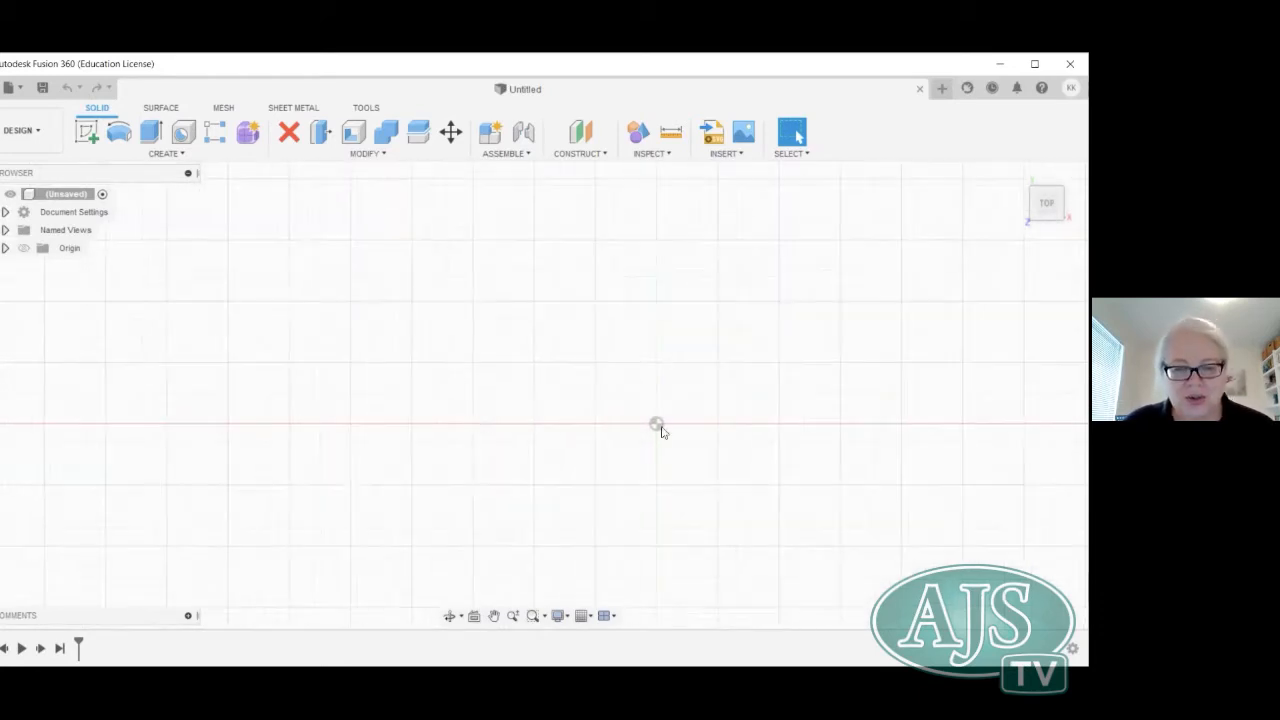
{"action": "middle_click_drag", "start_coordinate": [487, 348], "coordinate": [431, 318]}
{"action": "scroll", "coordinate": [432, 318], "scroll_direction": "up", "scroll_amount": 3}
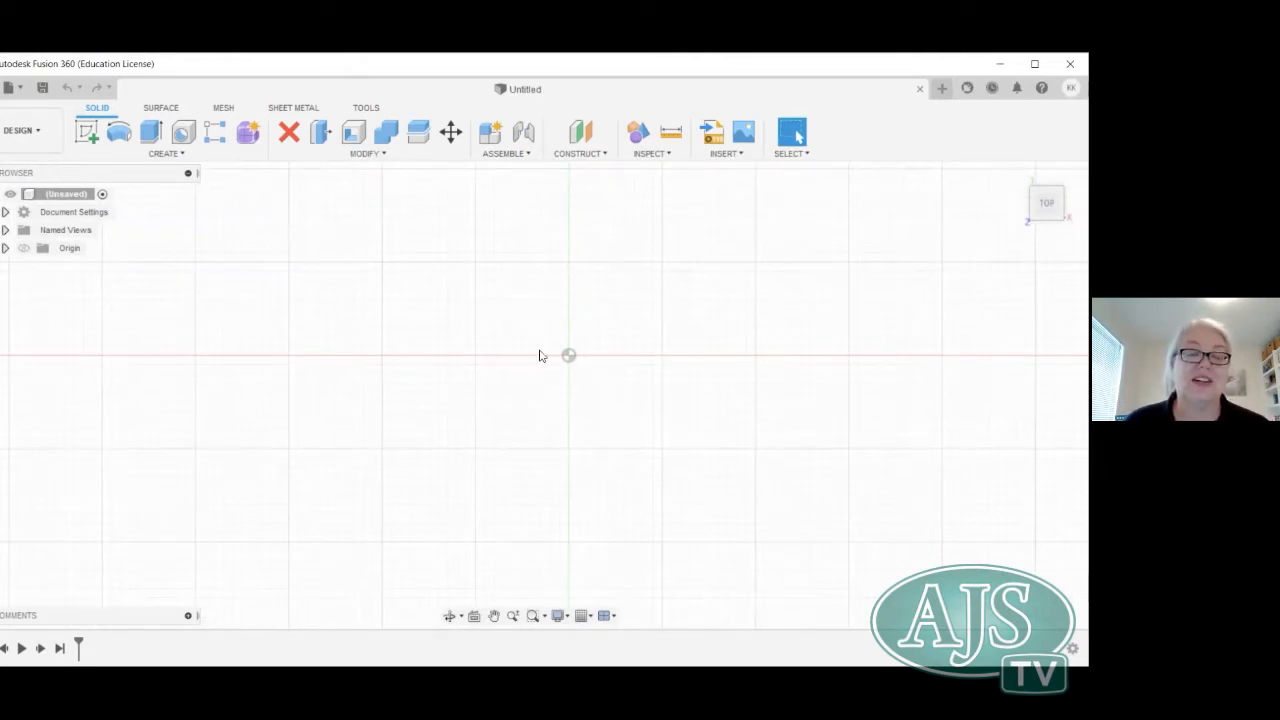
{"action": "scroll", "coordinate": [522, 344], "scroll_direction": "up", "scroll_amount": 1}
{"action": "middle_click_drag", "start_coordinate": [447, 345], "coordinate": [368, 366]}
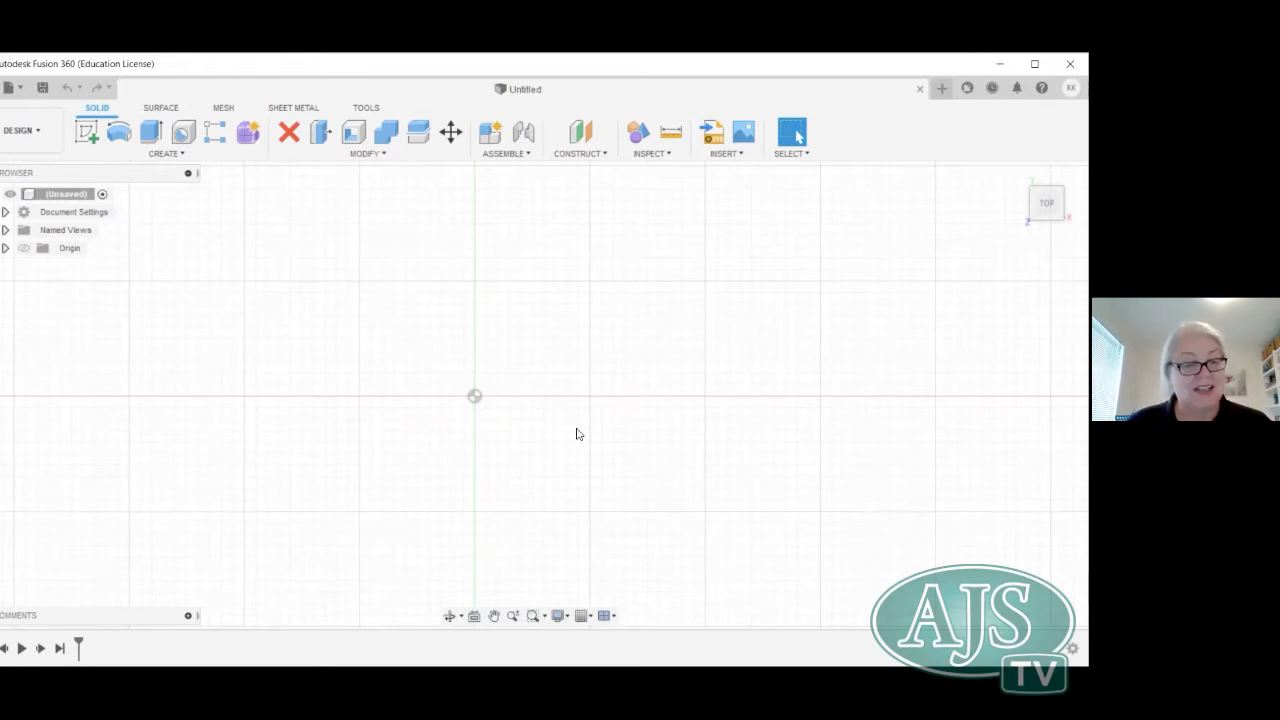
{"action": "left_click", "coordinate": [86, 131]}
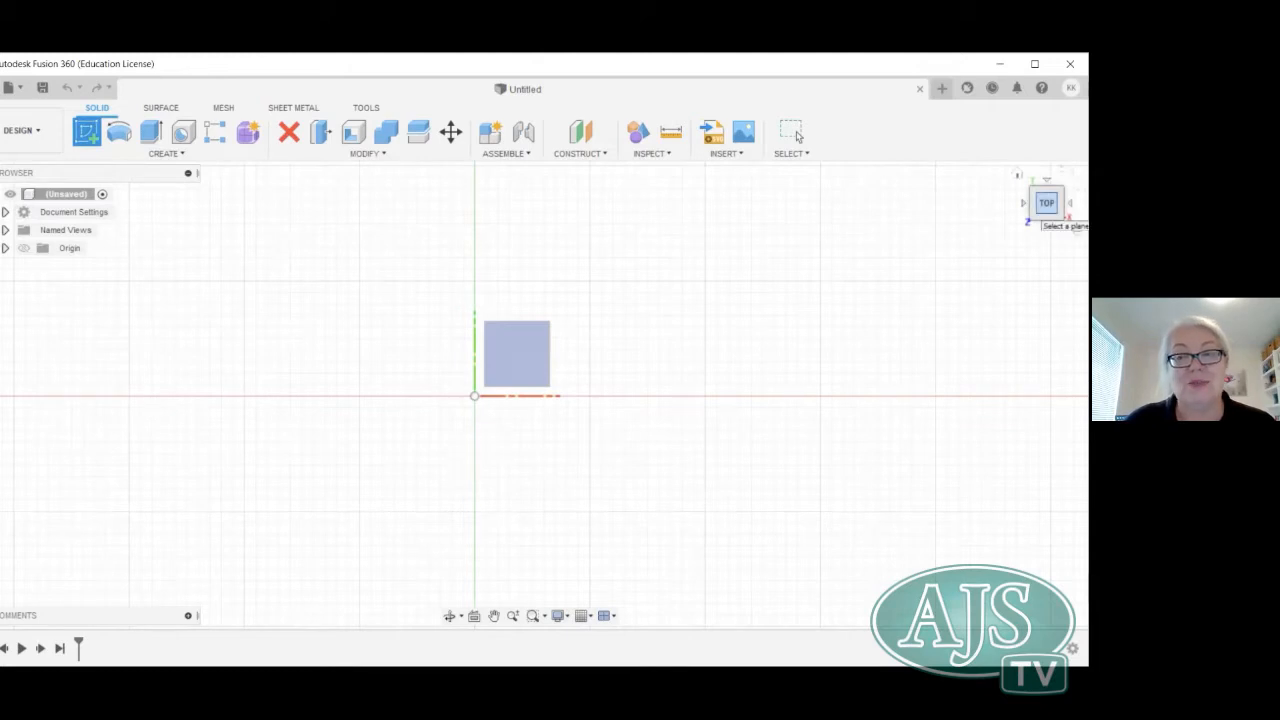
{"action": "left_click", "coordinate": [519, 358]}
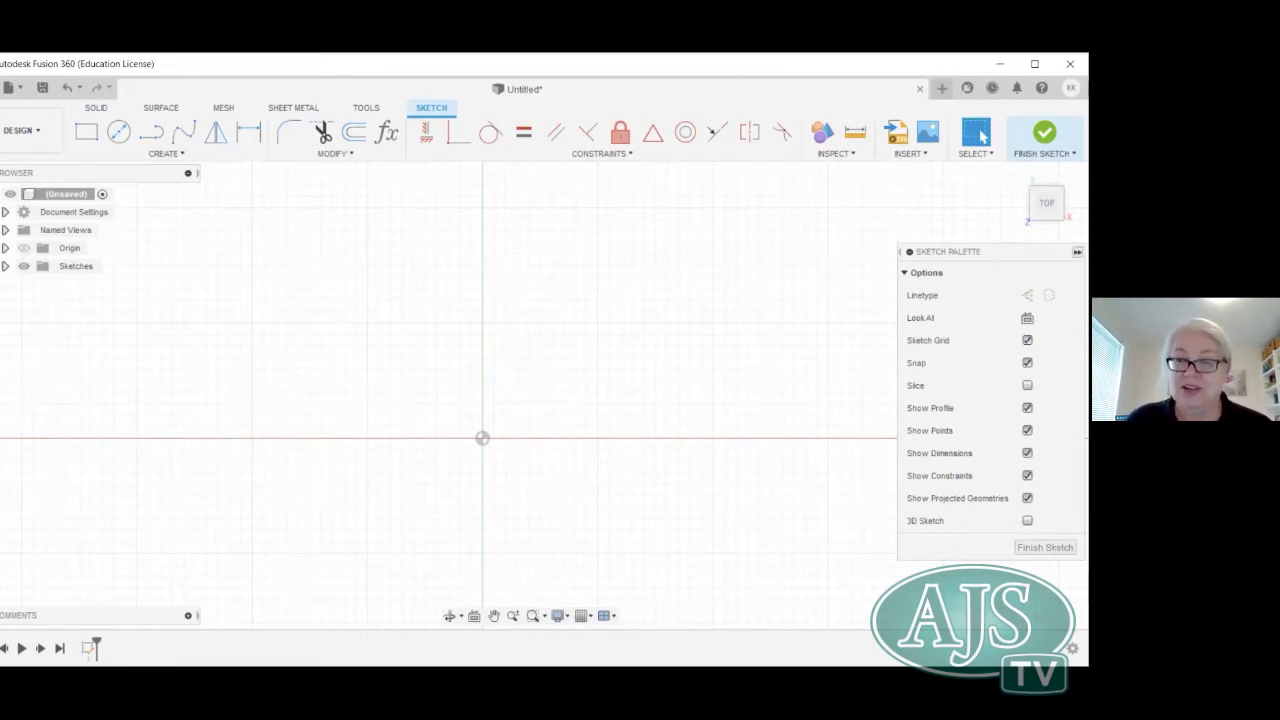
{"action": "left_click", "coordinate": [1077, 252]}
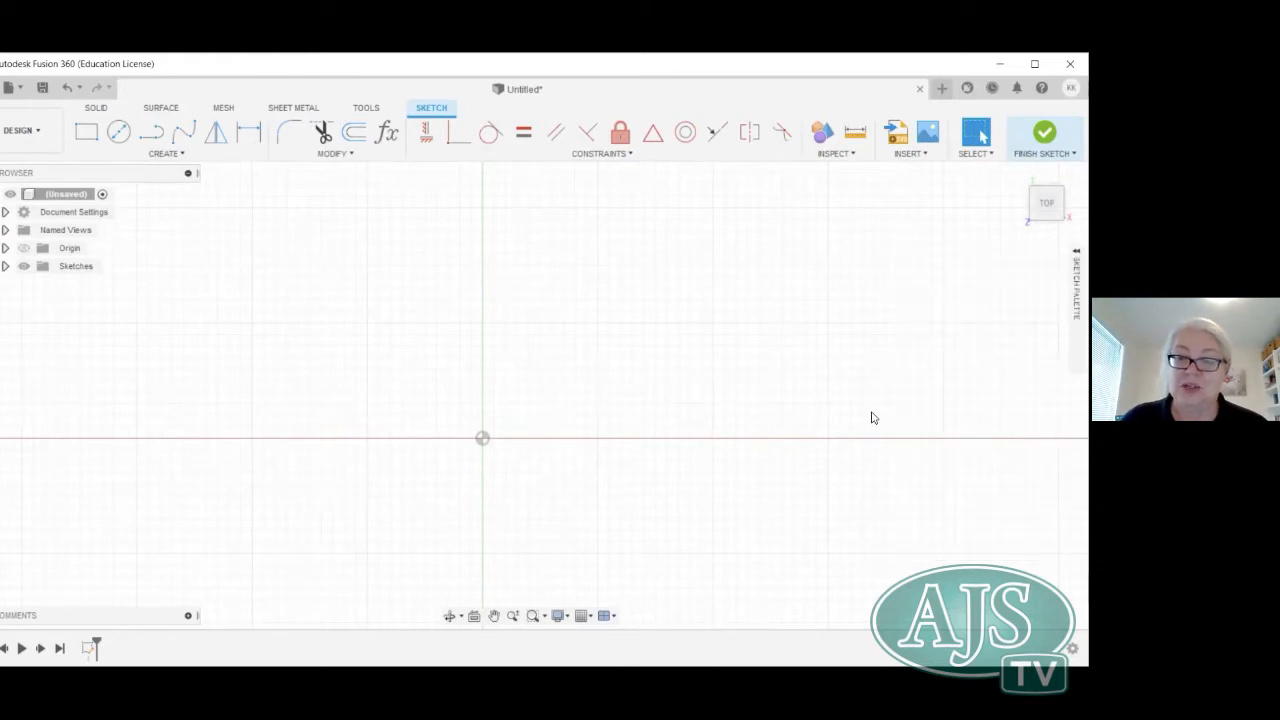
Sketch a circle 18 mm in diameter centred on the origin.
{"action": "left_click", "coordinate": [120, 138]}
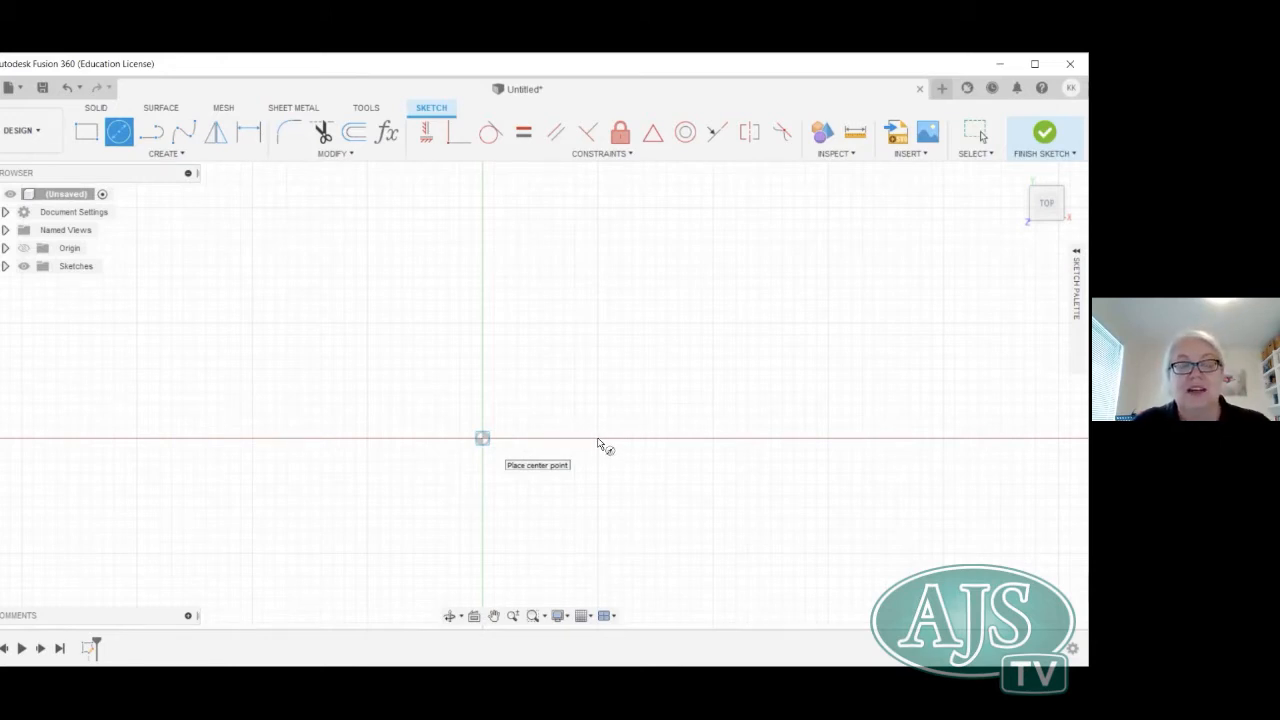
{"action": "left_click", "coordinate": [482, 438]}
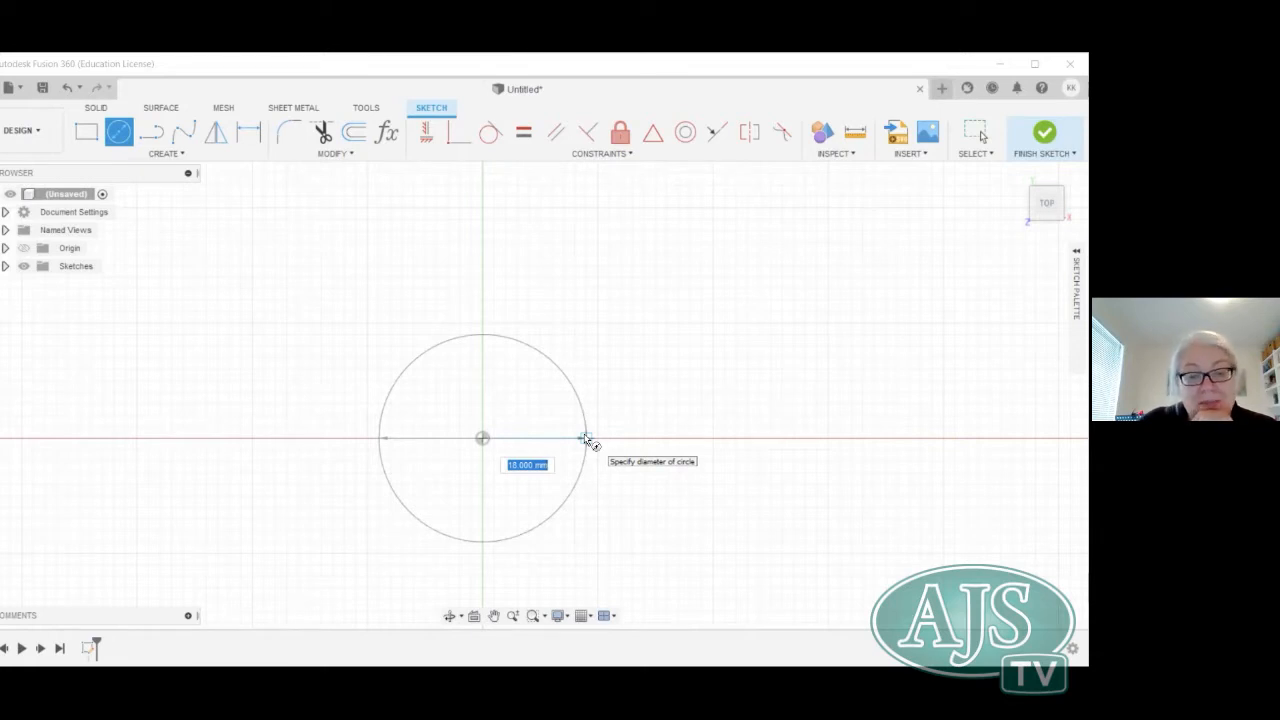
{"action": "left_click", "coordinate": [588, 442]}
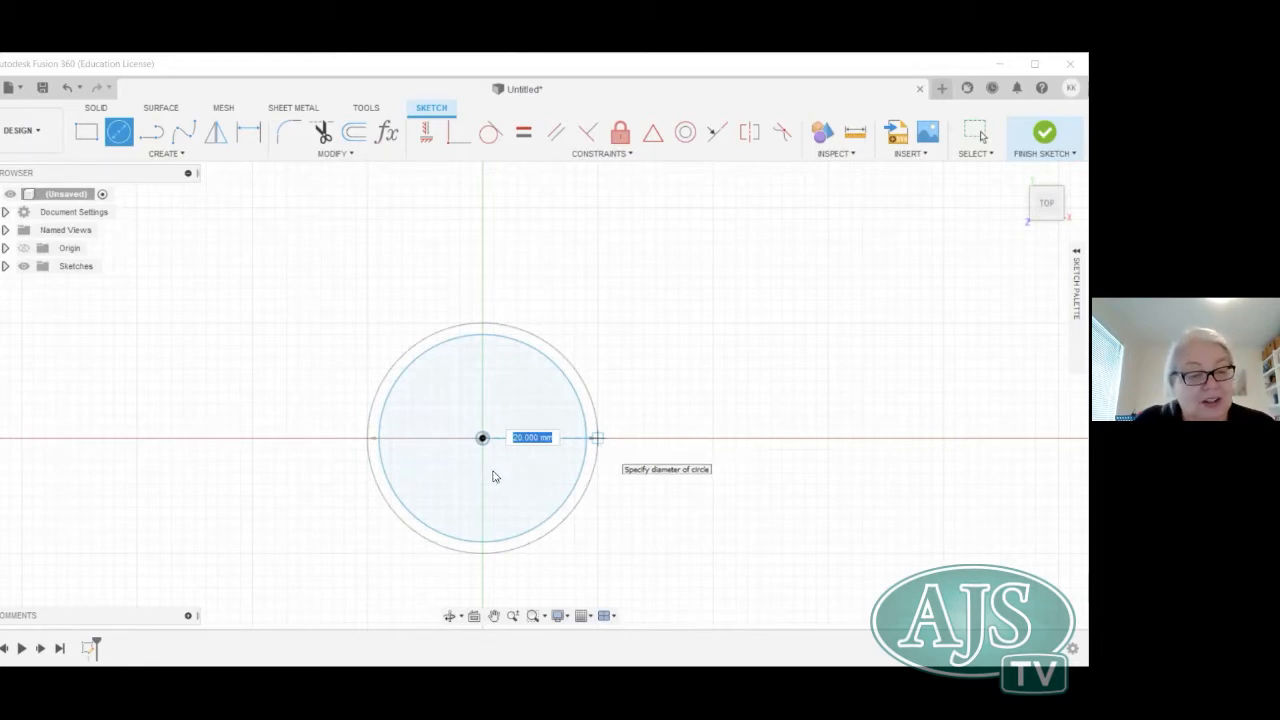
{"action": "key", "text": "Escape"}
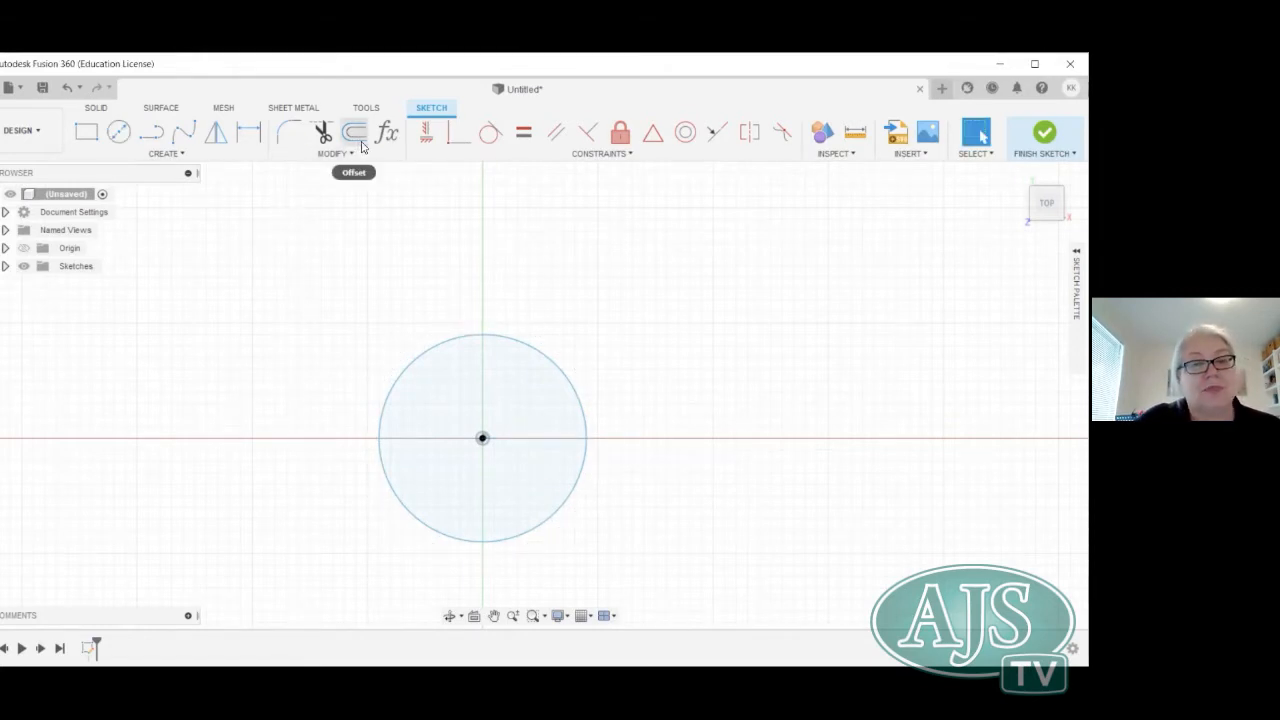
Offset the circle outward by 1.0 mm to form the ring's outer edge.
{"action": "left_click", "coordinate": [496, 336]}
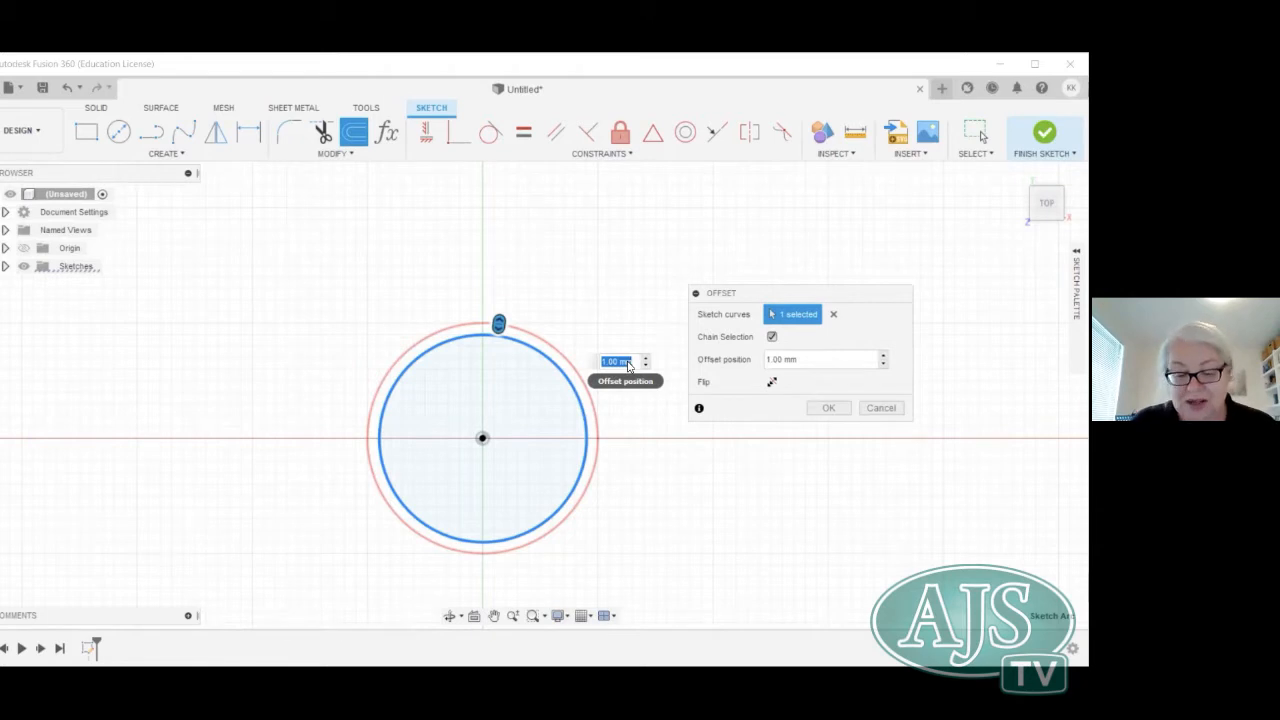
{"action": "type", "text": "0.8"}
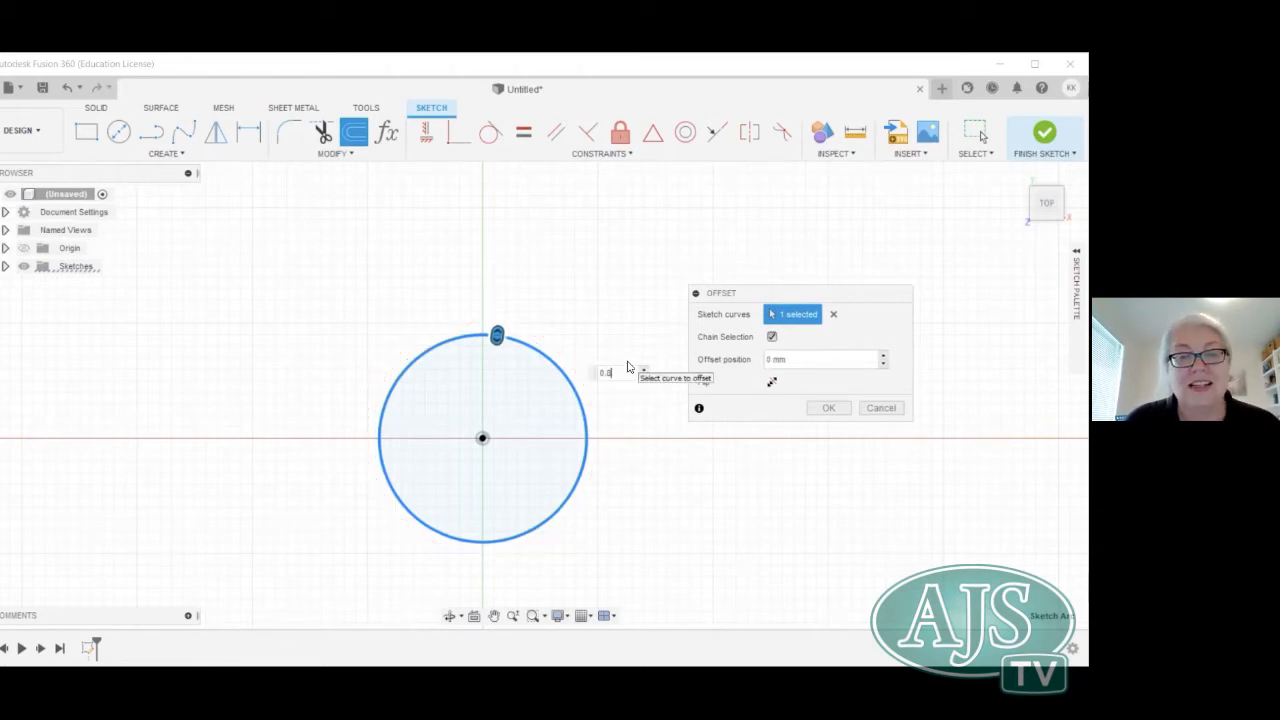
{"action": "key", "text": "BackSpace"}
{"action": "key", "text": "BackSpace"}
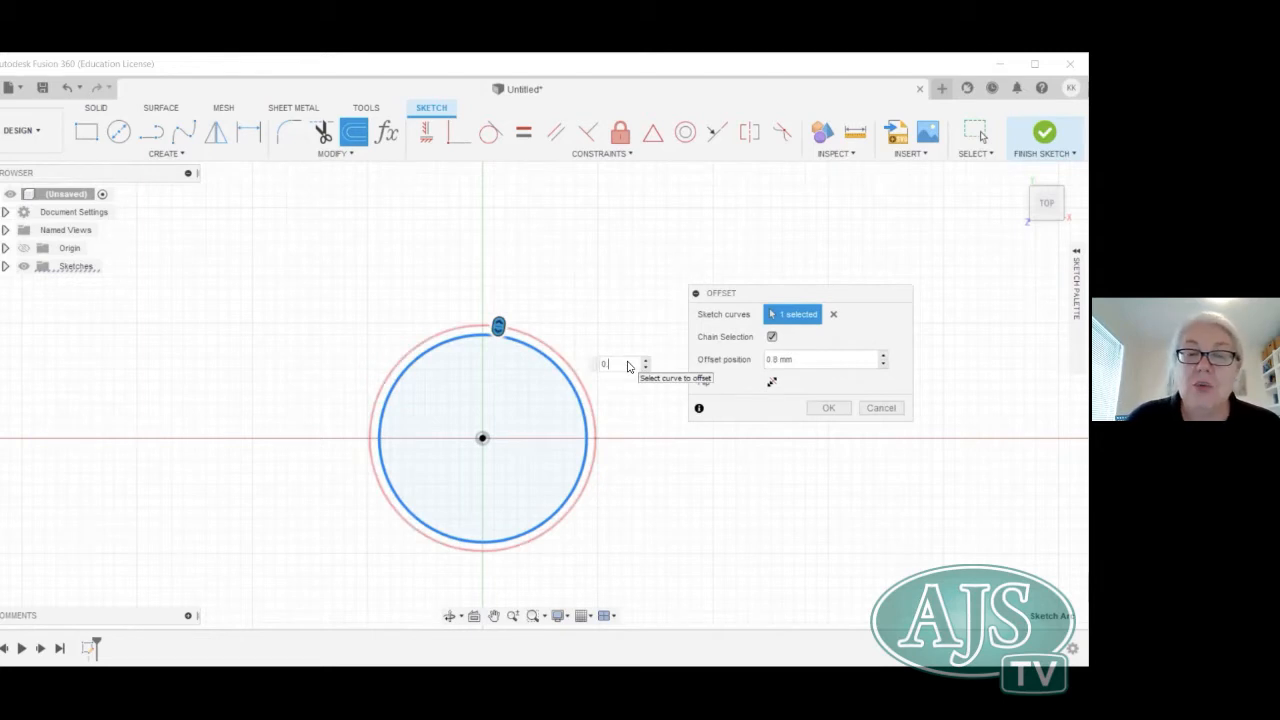
{"action": "key", "text": "BackSpace"}
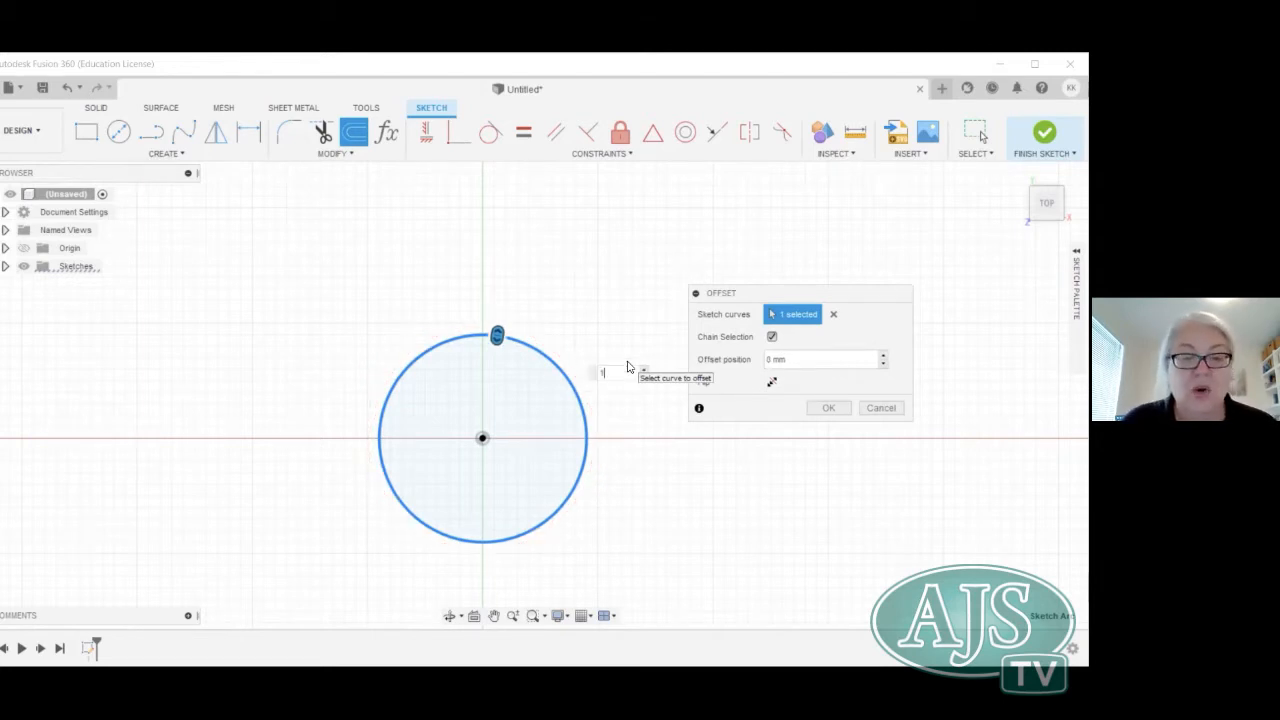
{"action": "type", "text": "1.2"}
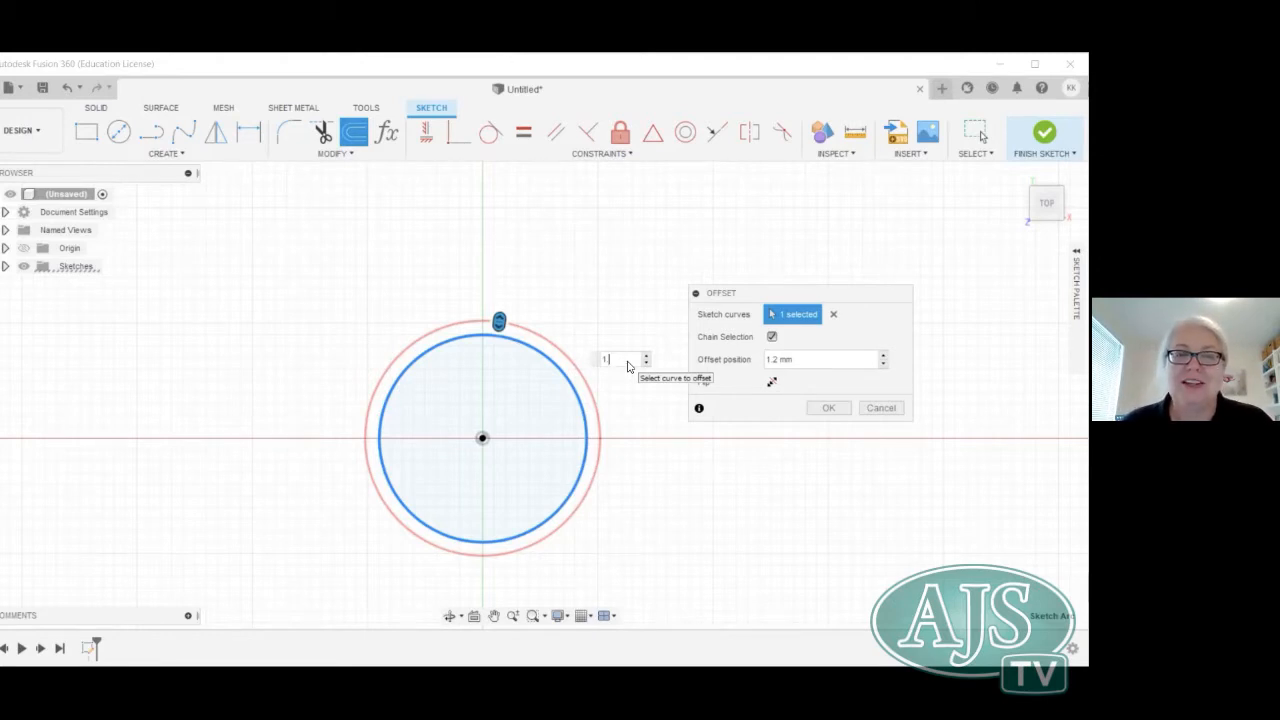
{"action": "type", "text": ".0"}
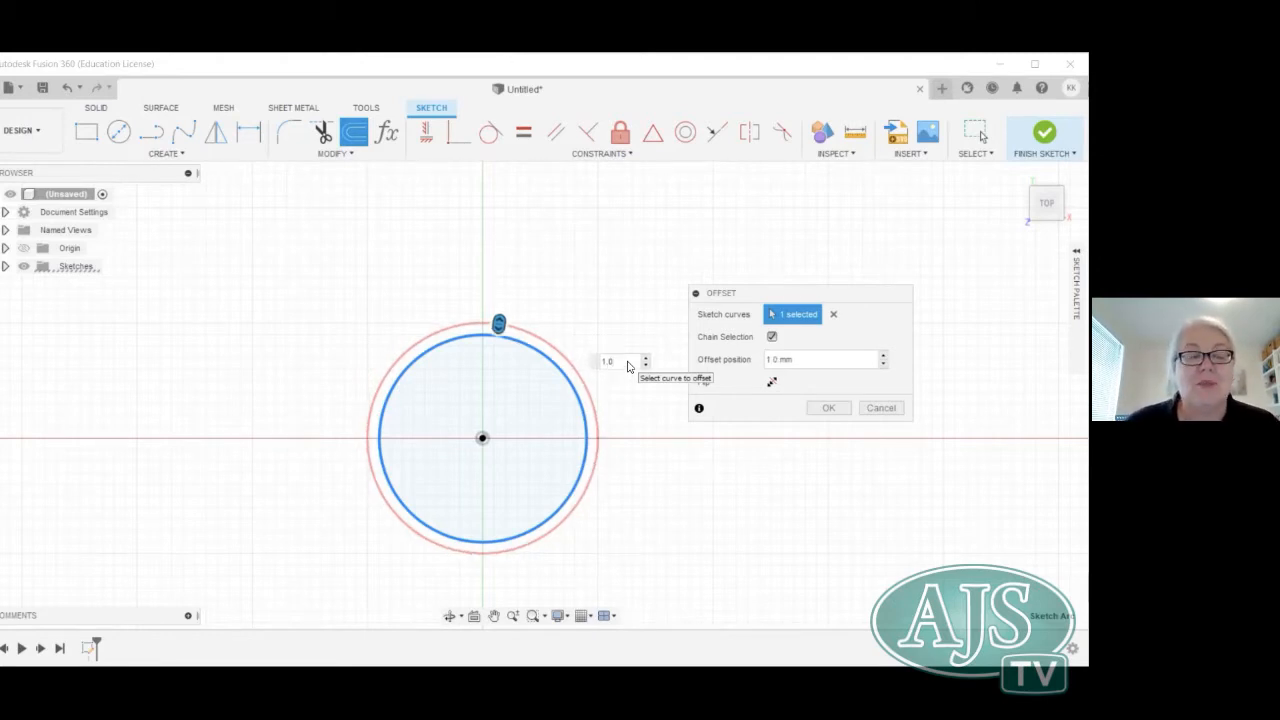
{"action": "left_click", "coordinate": [828, 409]}
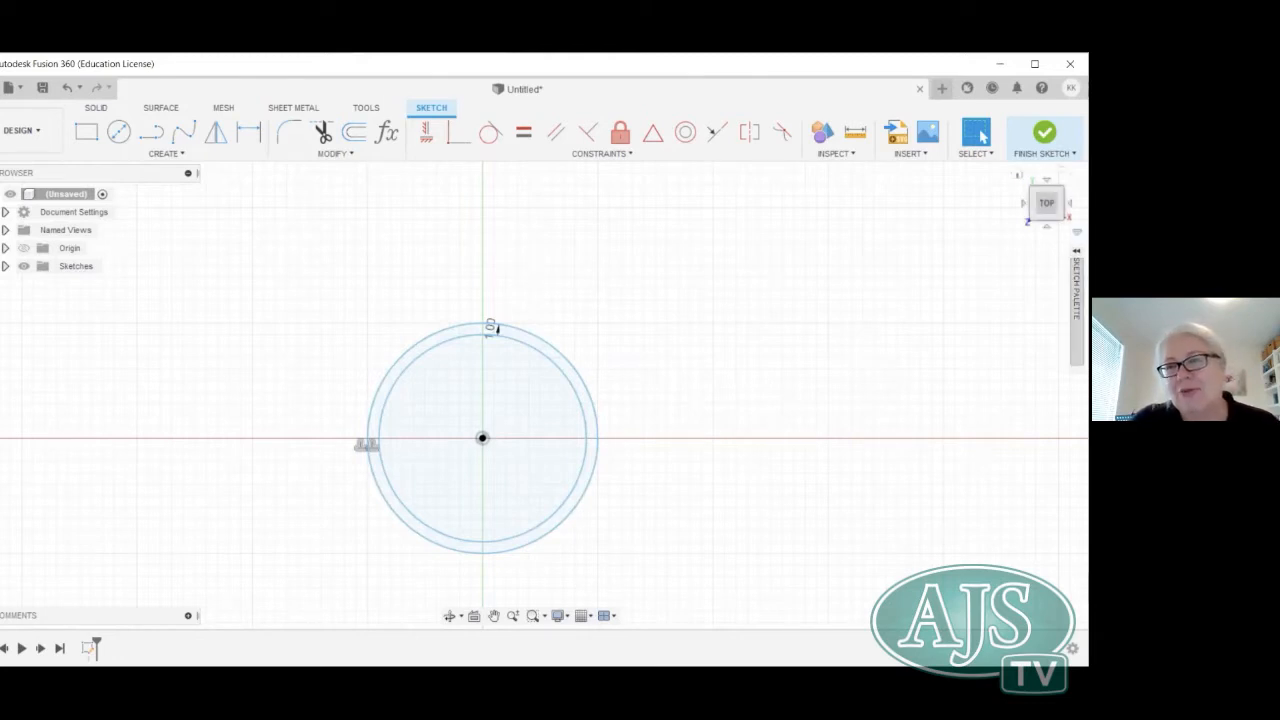
{"action": "left_click", "coordinate": [1076, 252]}
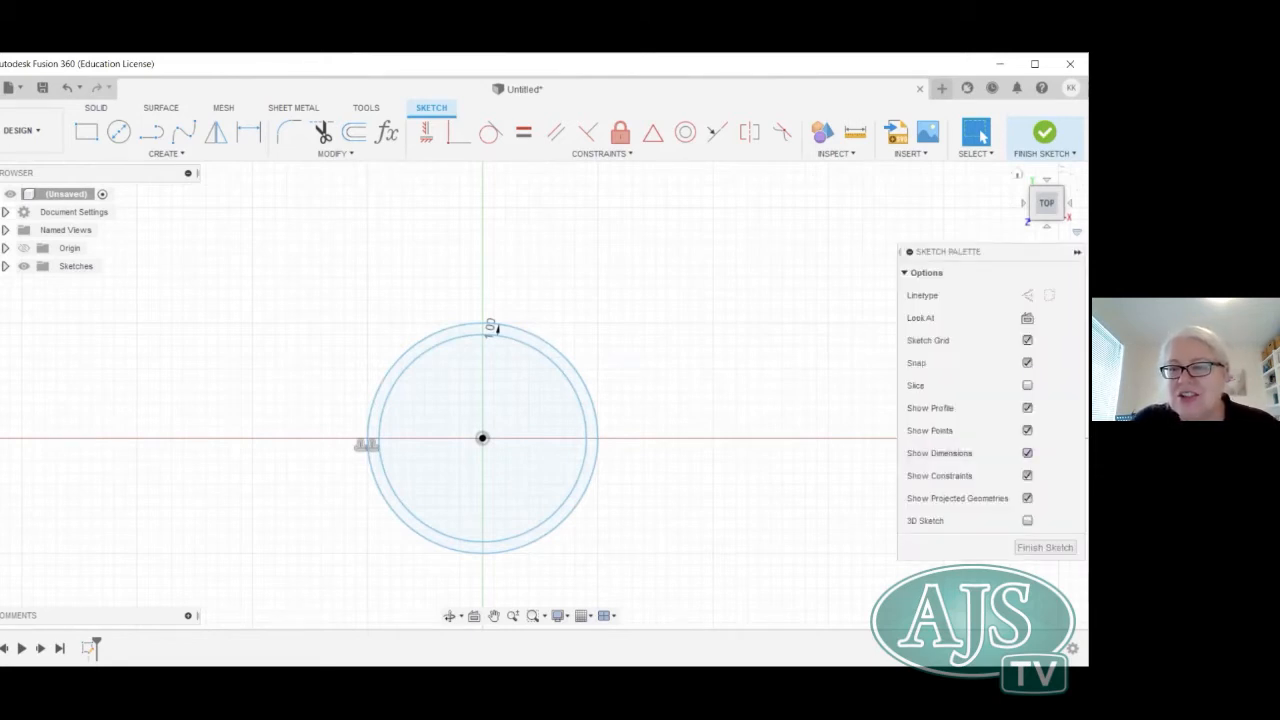
{"action": "left_click", "coordinate": [1027, 453]}
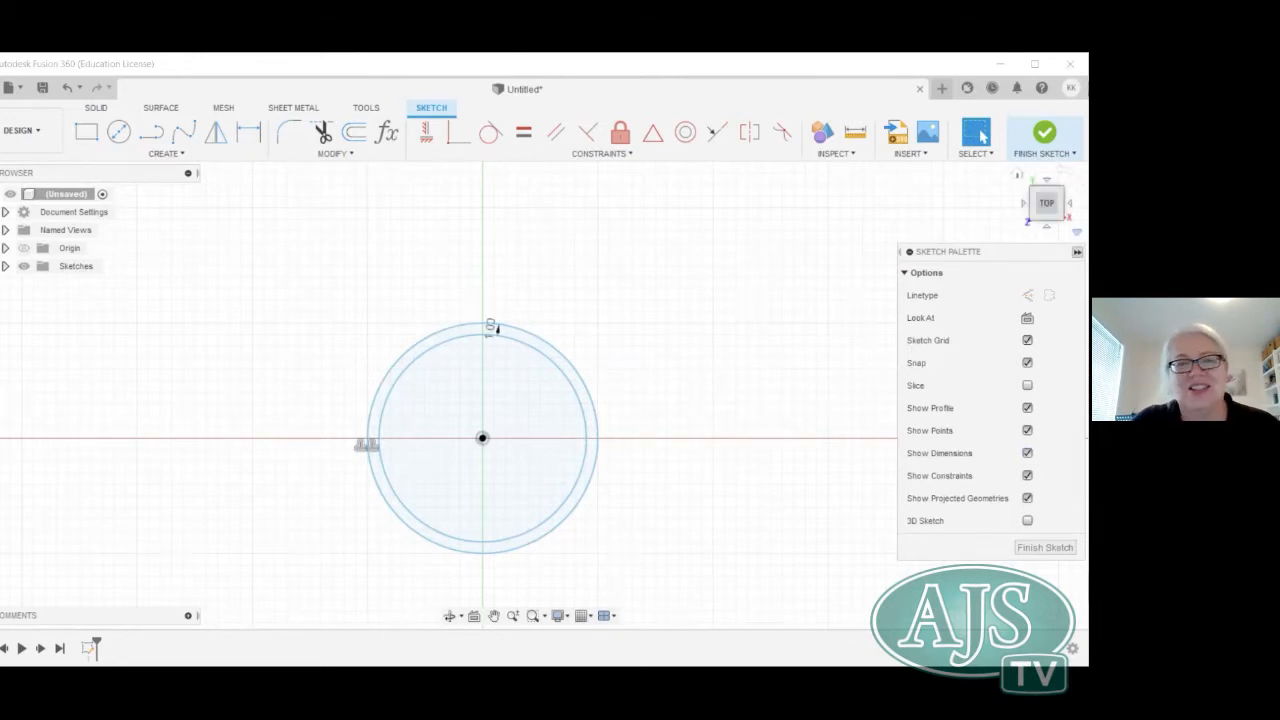
{"action": "left_click", "coordinate": [1077, 252]}
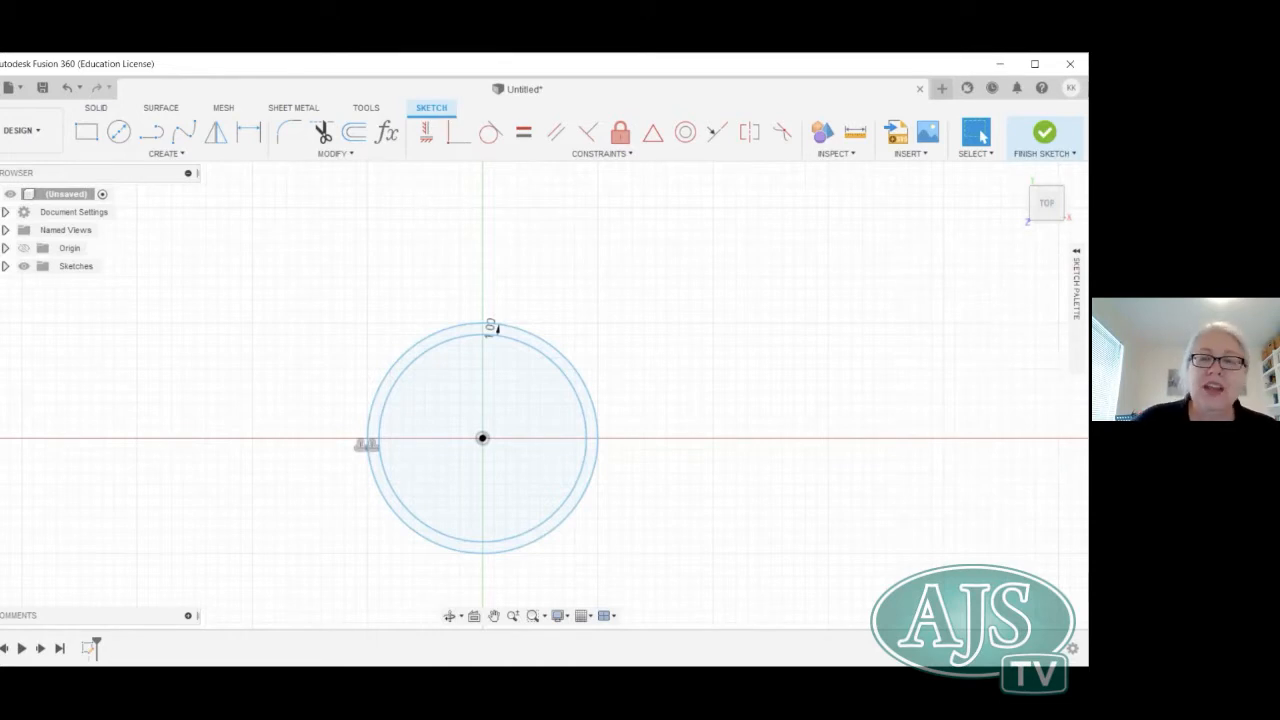
Finish the sketch of the two concentric circles.
{"action": "mouse_move", "coordinate": [1047, 205]}
{"action": "left_mouse_down"}
{"action": "mouse_move", "coordinate": [1046, 153]}
{"action": "mouse_move", "coordinate": [1020, 174]}
{"action": "left_mouse_up"}
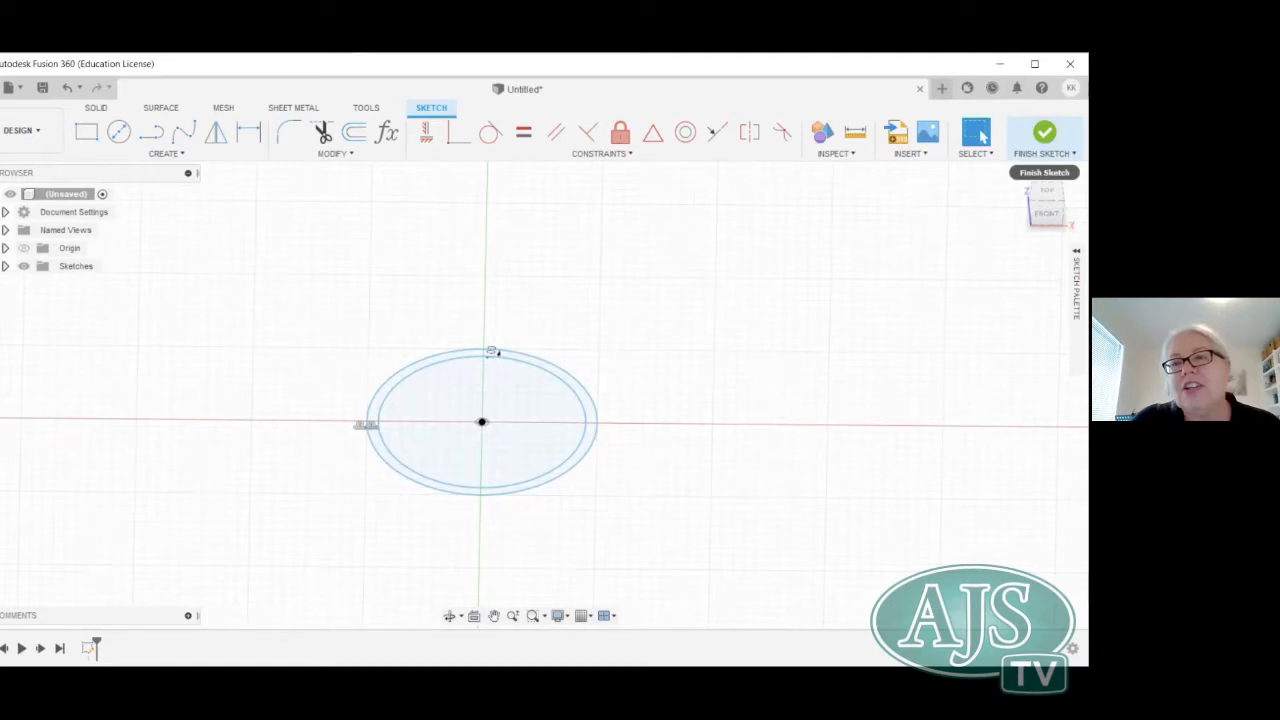
{"action": "left_click", "coordinate": [1044, 153]}
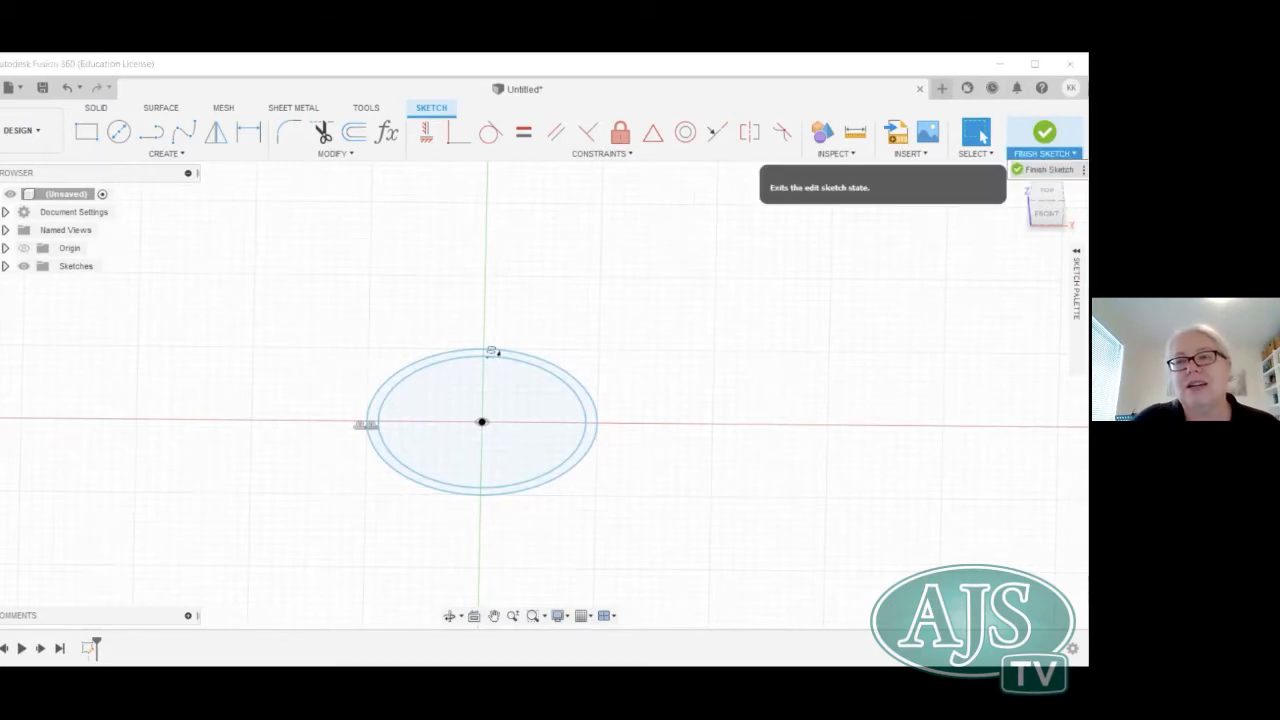
{"action": "left_click", "coordinate": [1044, 169]}
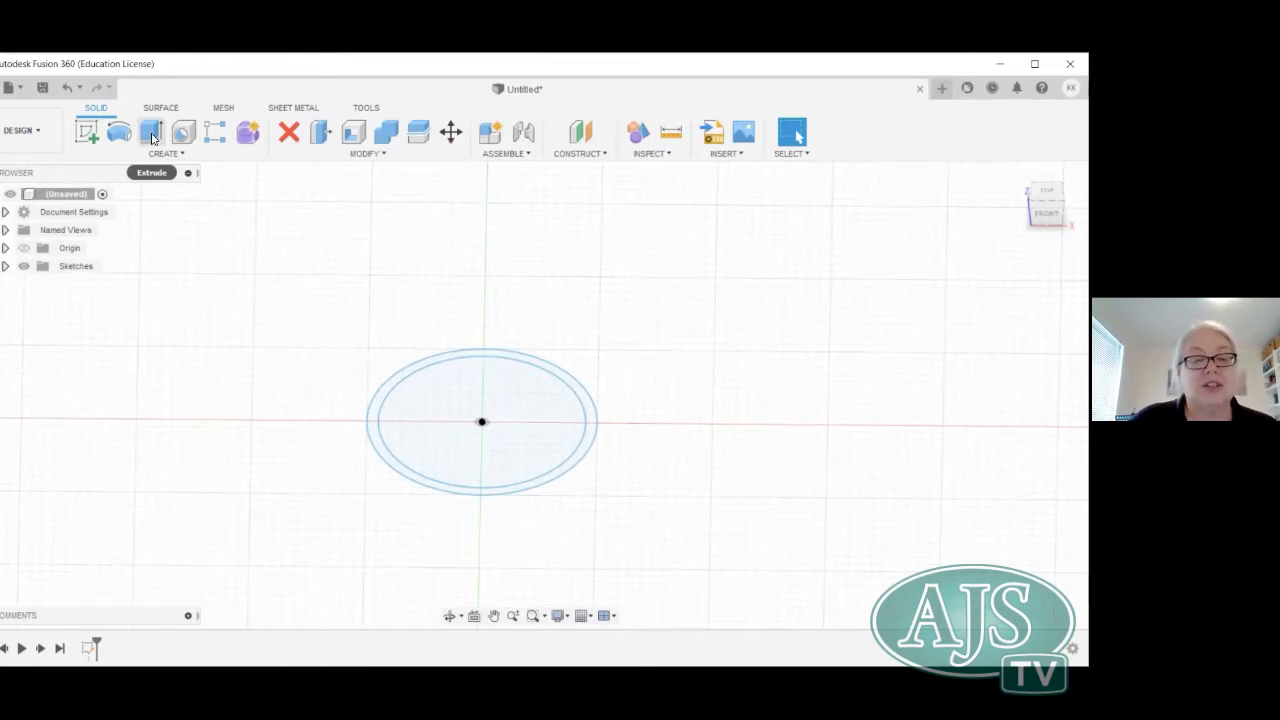
{"action": "left_click", "coordinate": [152, 137]}
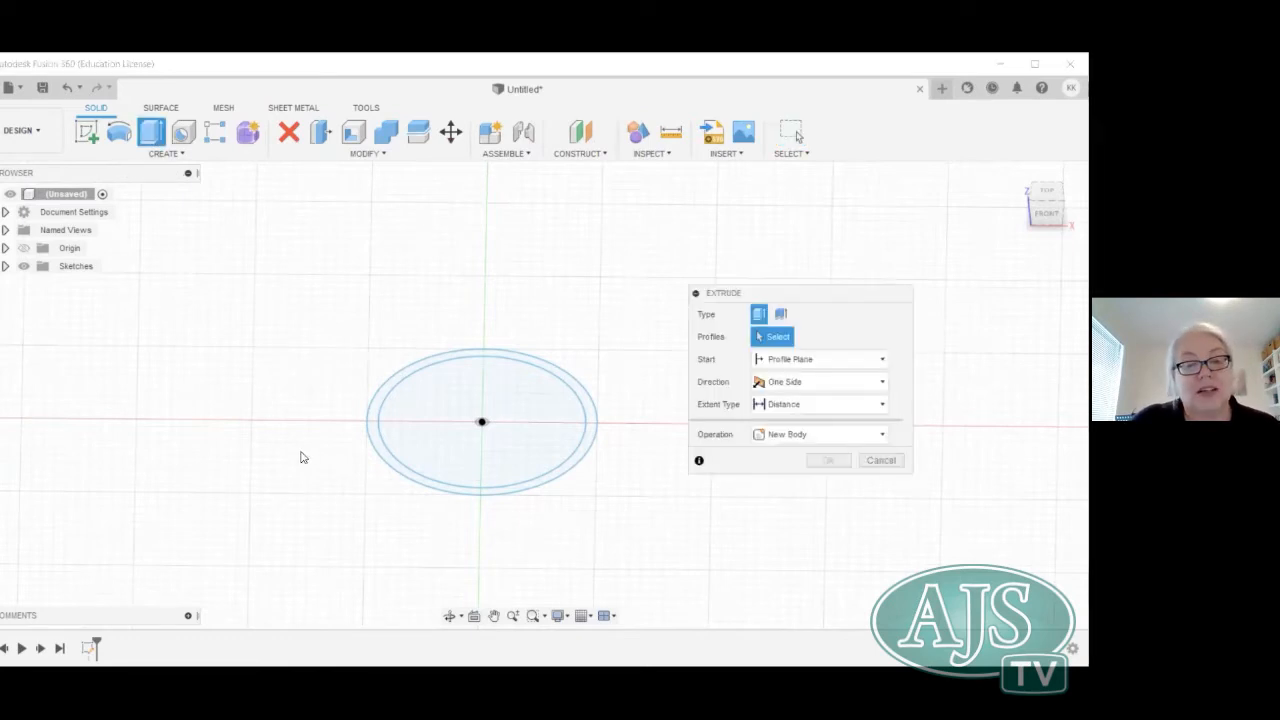
{"action": "left_click", "coordinate": [401, 473]}
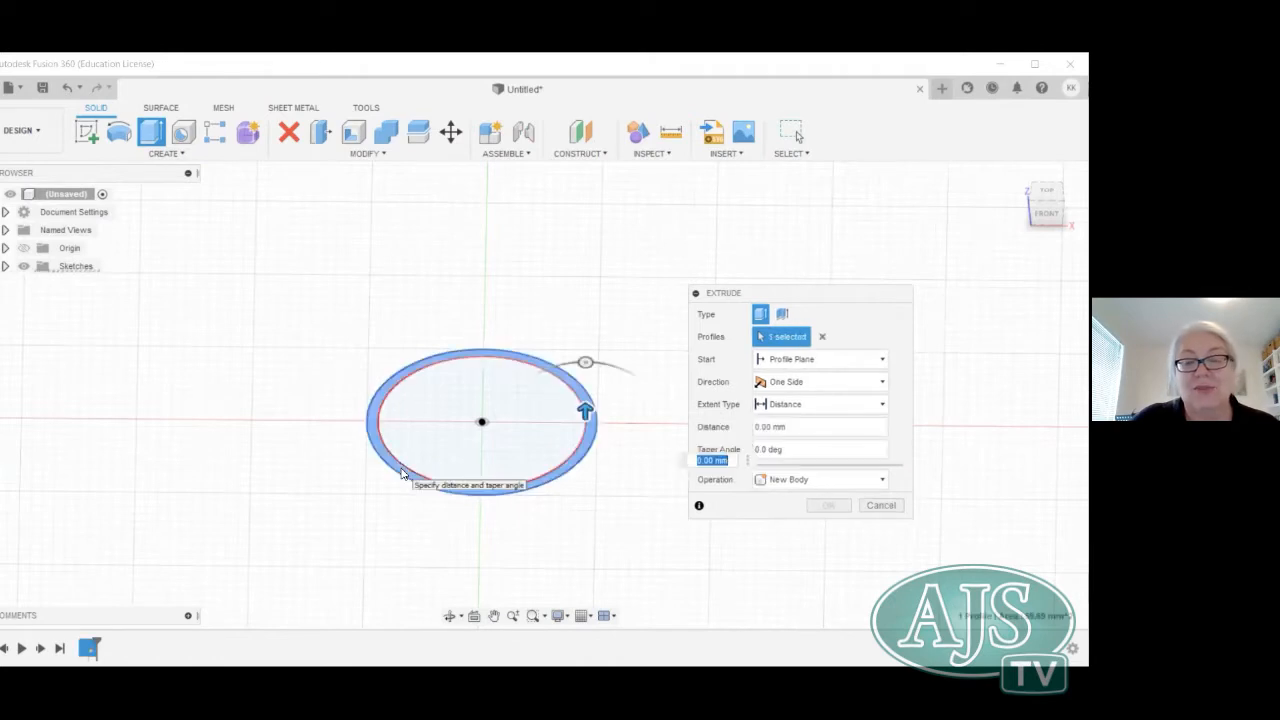
{"action": "left_click", "coordinate": [758, 428]}
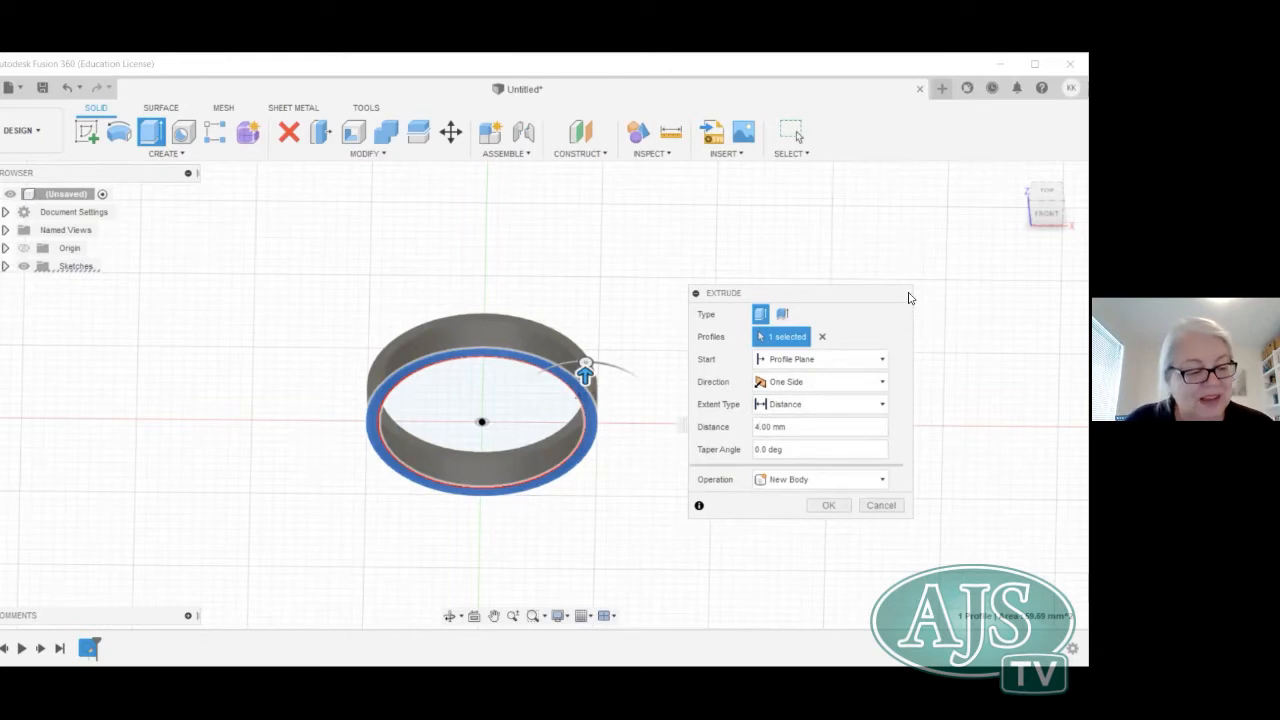
{"action": "key", "text": "Escape"}
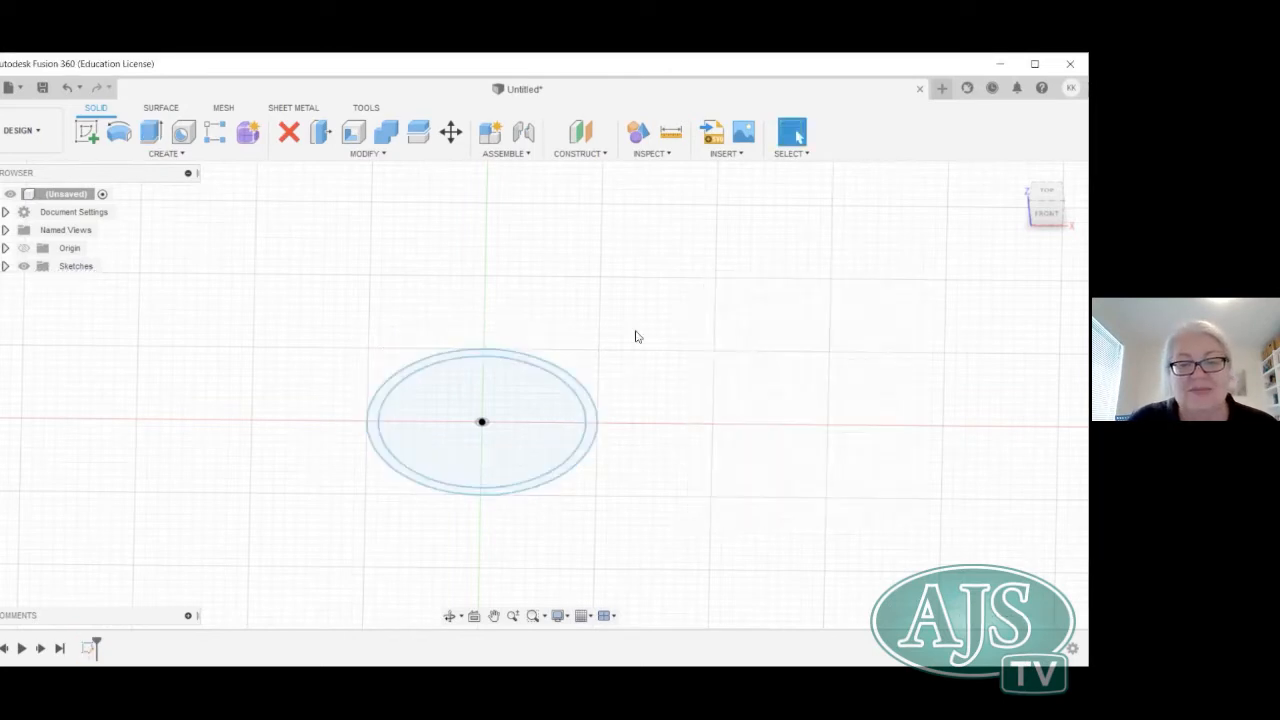
Extrude the narrow profile between the two circles upward by 4.0 mm as a new body.
{"action": "left_click", "coordinate": [148, 133]}
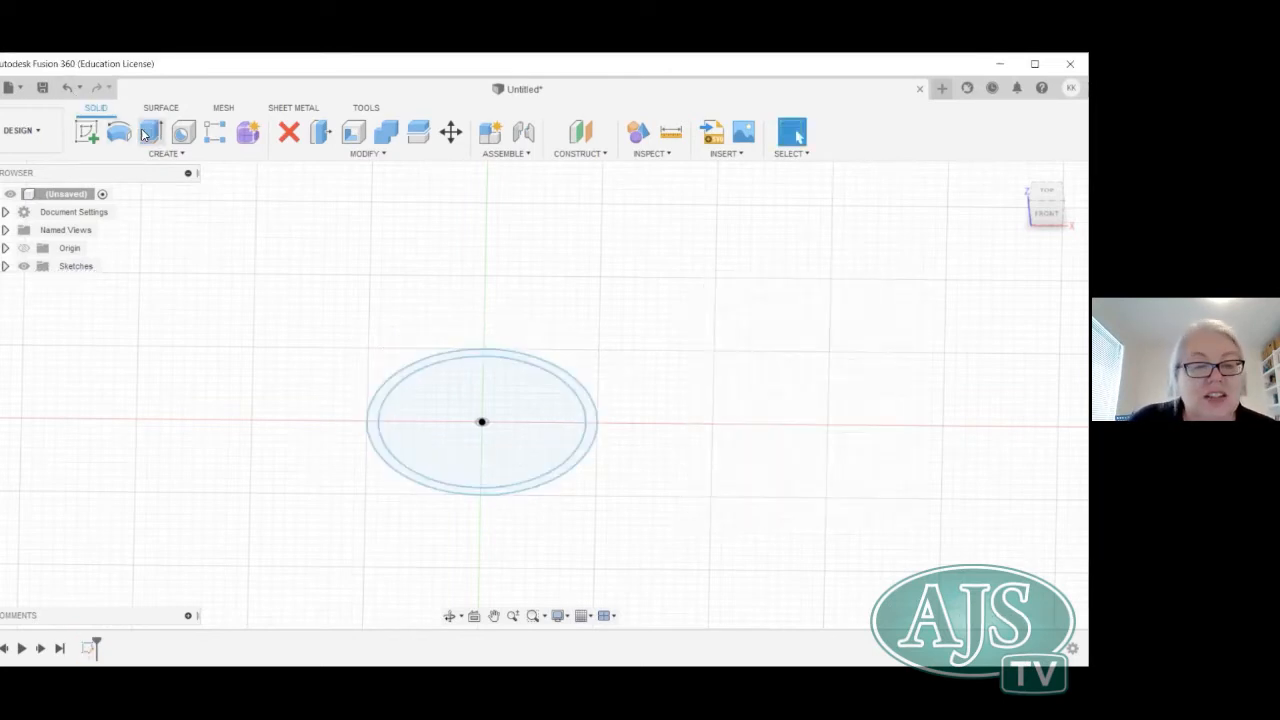
{"action": "left_click", "coordinate": [432, 489]}
{"action": "left_click_drag", "start_coordinate": [583, 405], "coordinate": [585, 388]}
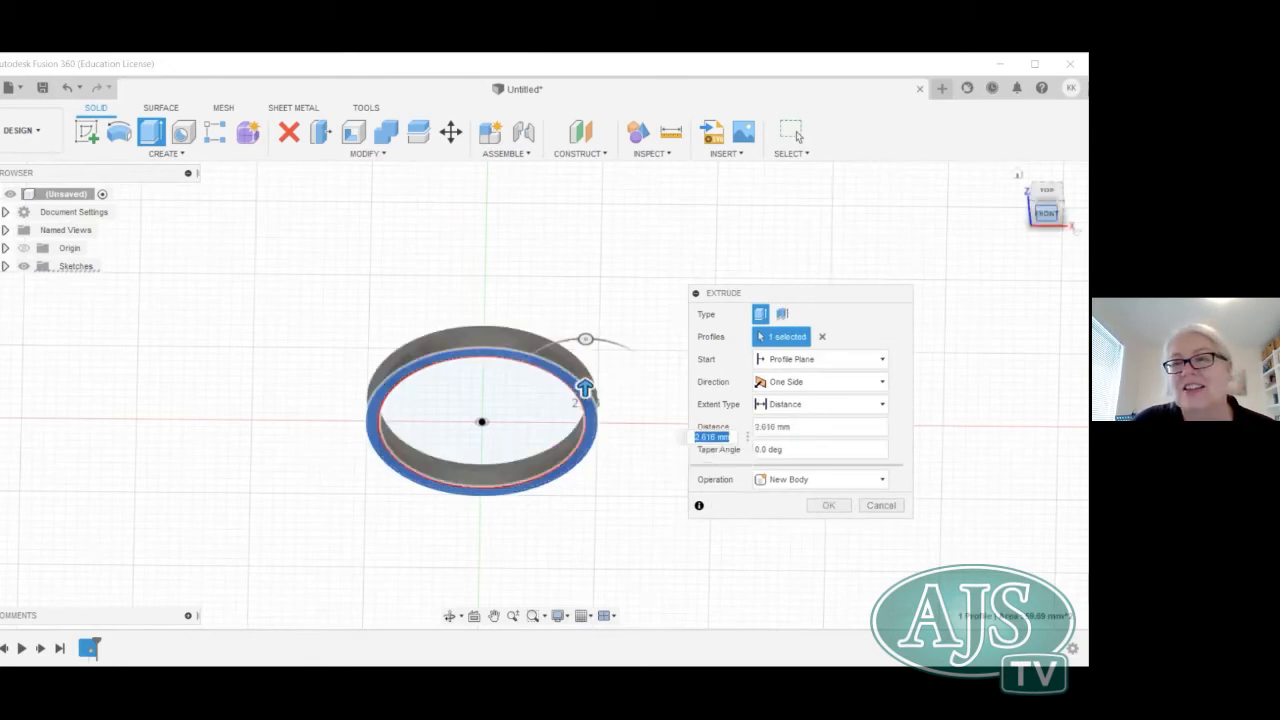
{"action": "left_click_drag", "start_coordinate": [1046, 213], "coordinate": [1046, 194]}
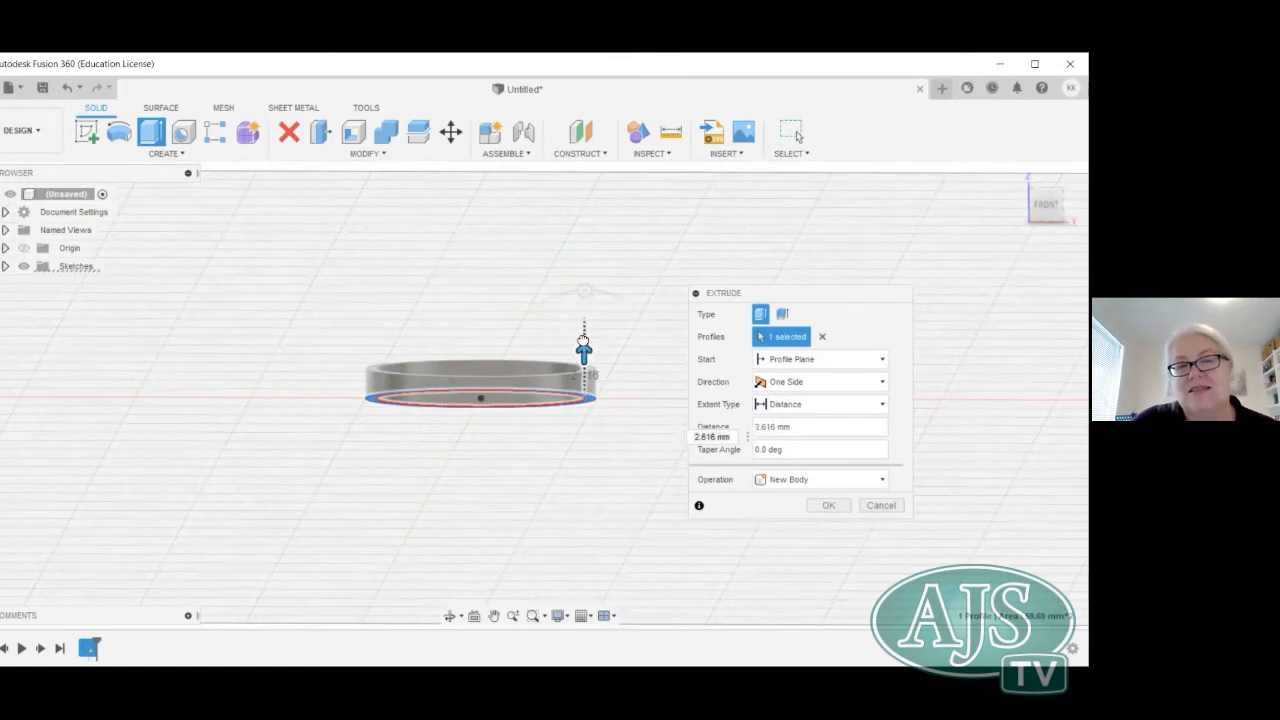
{"action": "left_click_drag", "start_coordinate": [584, 340], "coordinate": [584, 332]}
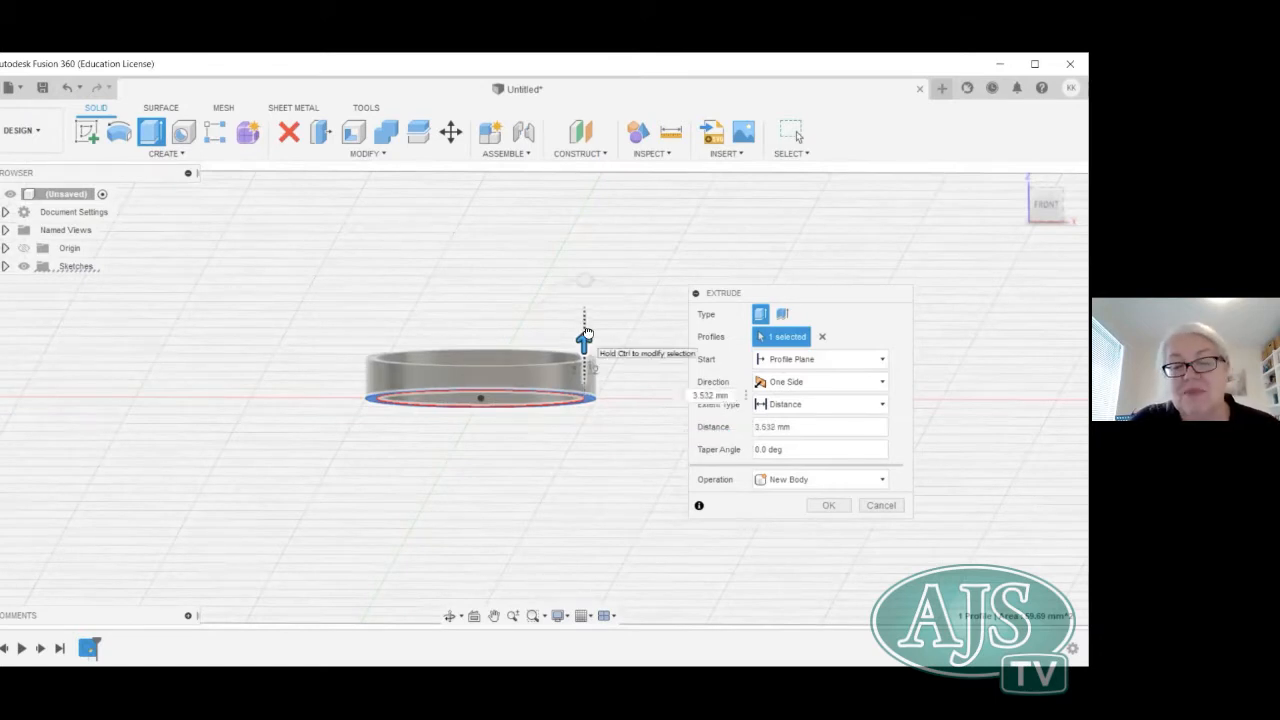
{"action": "double_click", "coordinate": [775, 427]}
{"action": "type", "text": "0"}
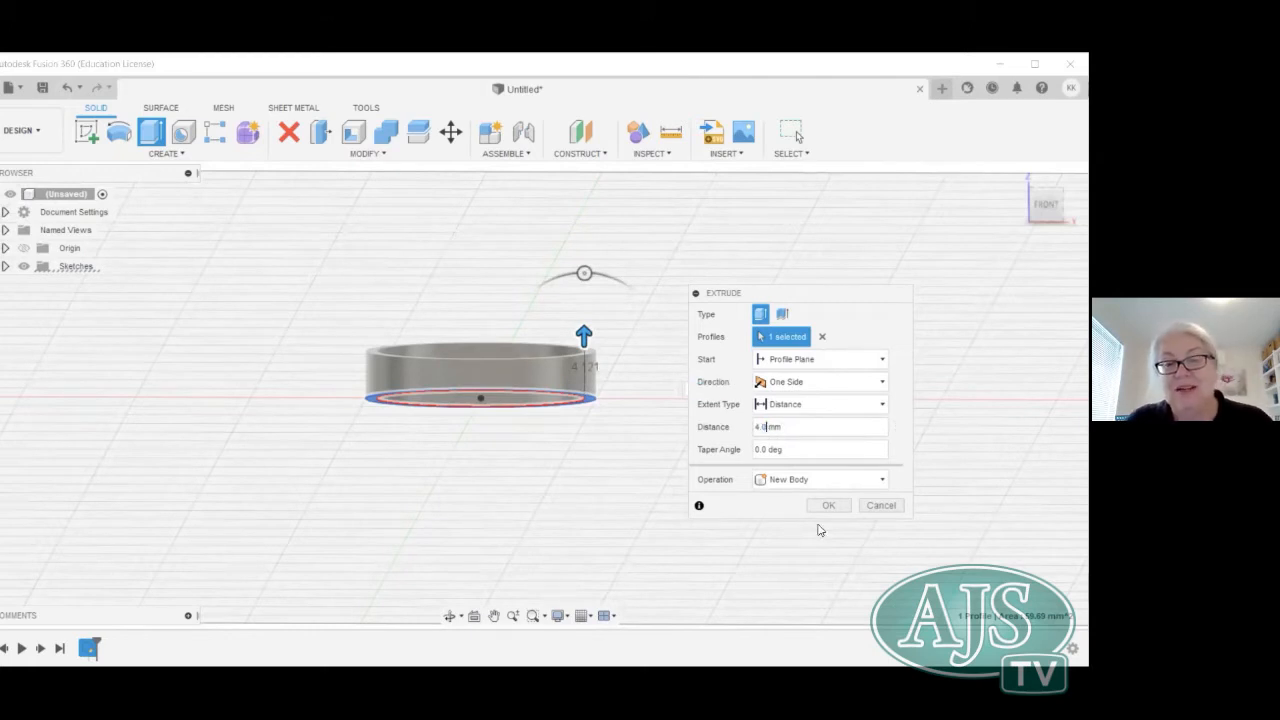
{"action": "left_click", "coordinate": [829, 507]}
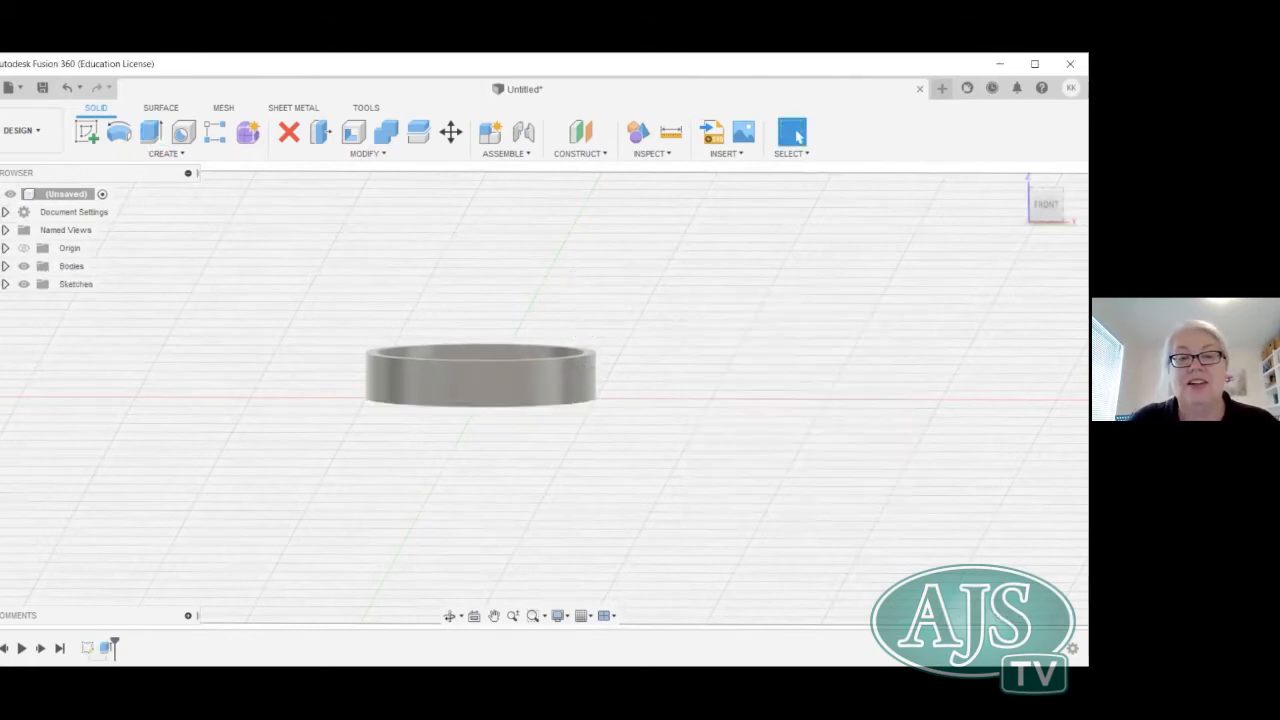
Examine the extruded ring band from the front and from directly above.
{"action": "middle_click_drag", "start_coordinate": [530, 394], "coordinate": [494, 500], "text": "shift"}
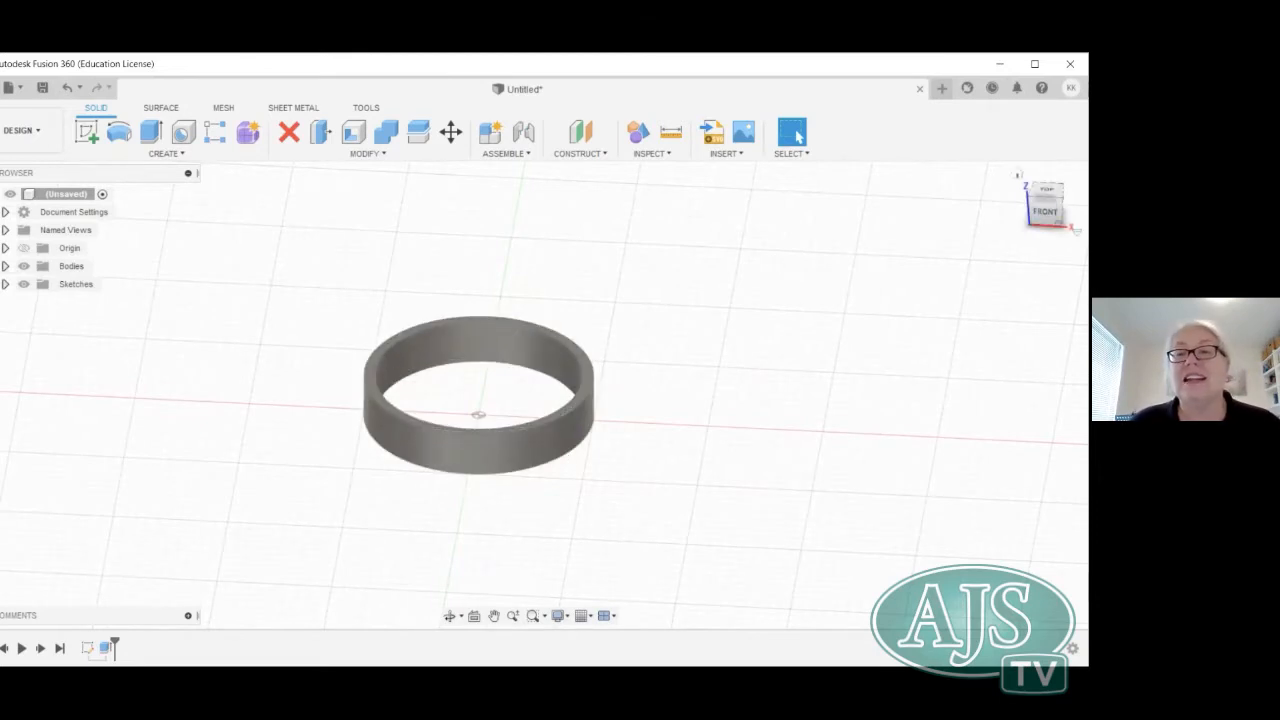
{"action": "mouse_move", "coordinate": [529, 393]}
{"action": "middle_mouse_down", "text": "shift"}
{"action": "mouse_move", "coordinate": [542, 362]}
{"action": "mouse_move", "coordinate": [548, 398]}
{"action": "middle_mouse_up", "text": "shift"}
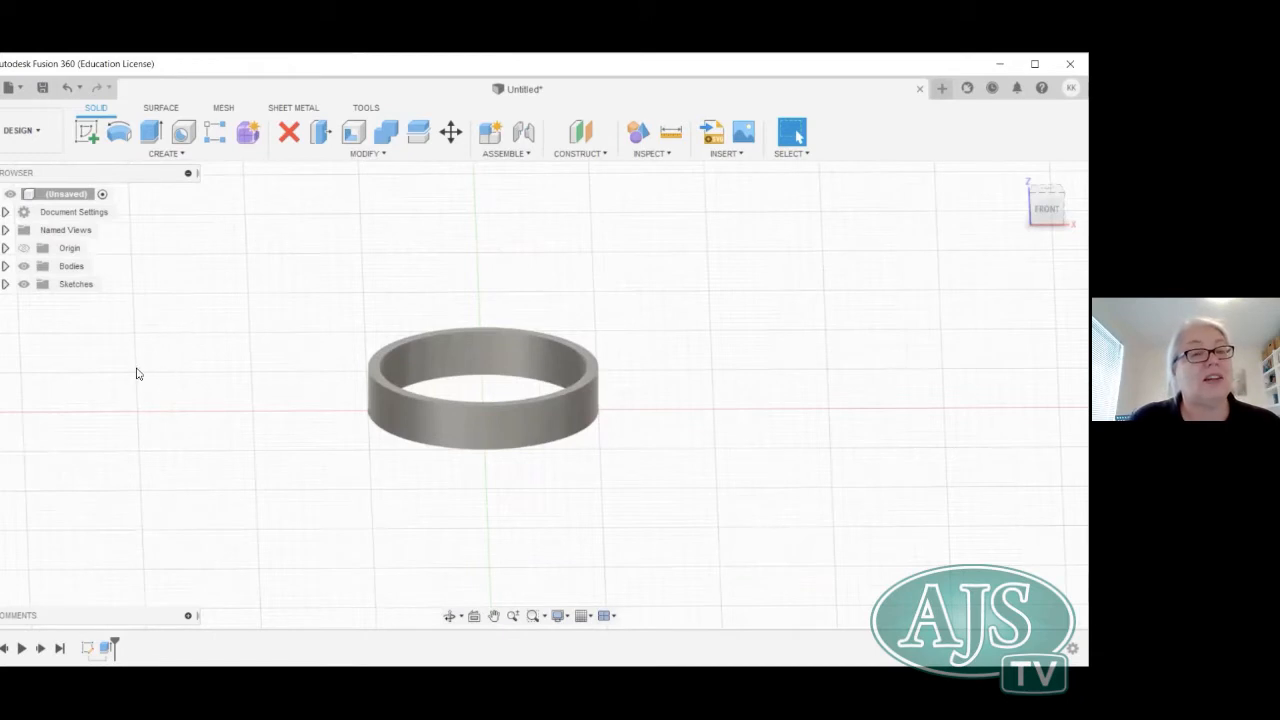
{"action": "left_click", "coordinate": [146, 156]}
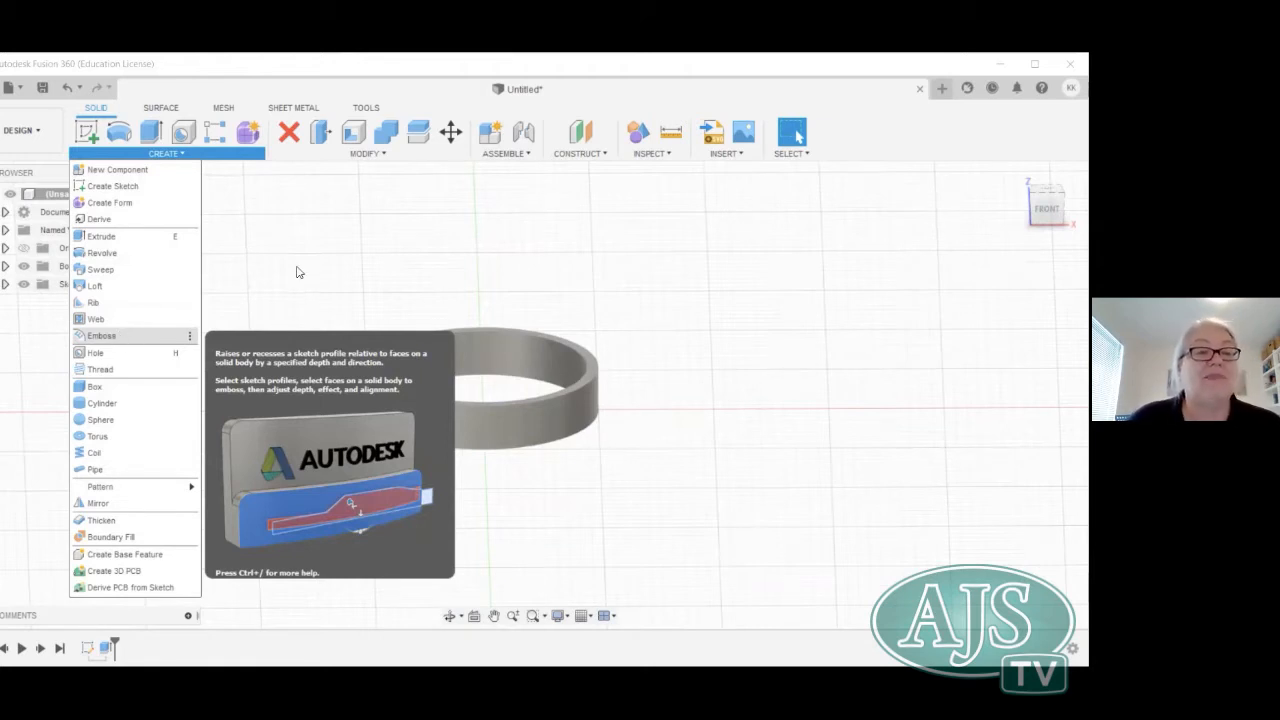
{"action": "left_click", "coordinate": [239, 230]}
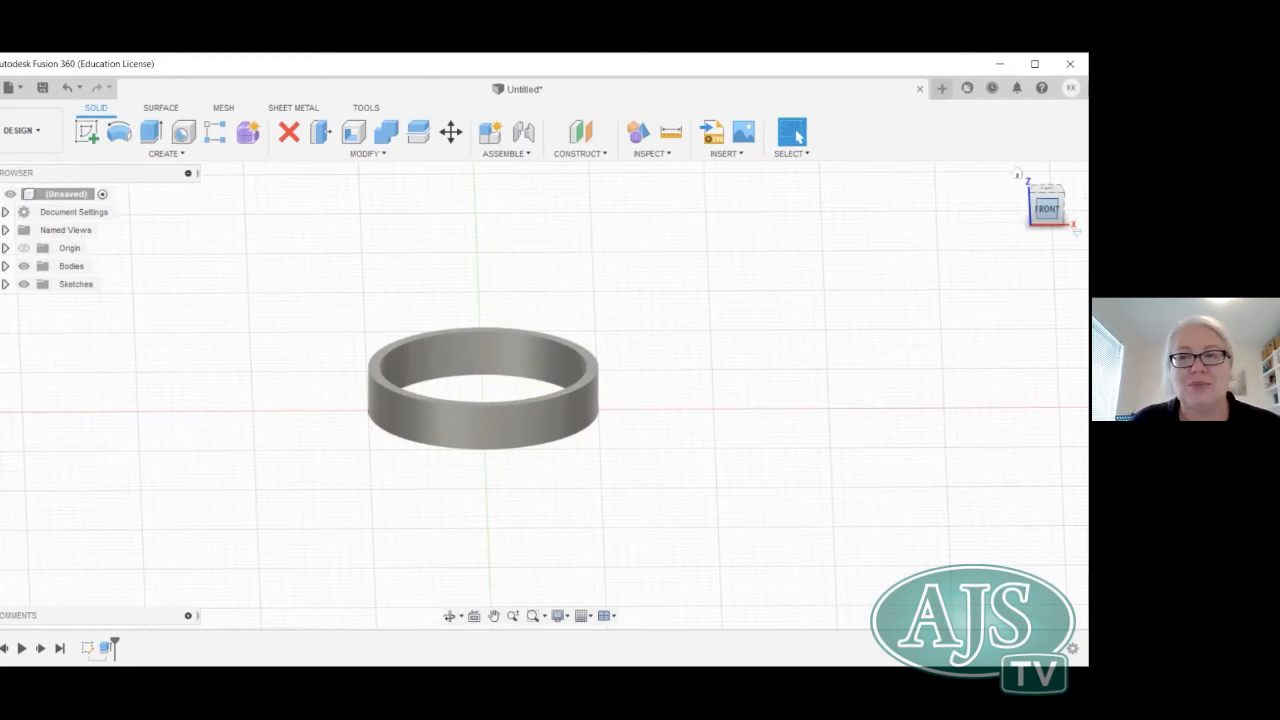
{"action": "left_click_drag", "start_coordinate": [1047, 209], "coordinate": [1047, 246]}
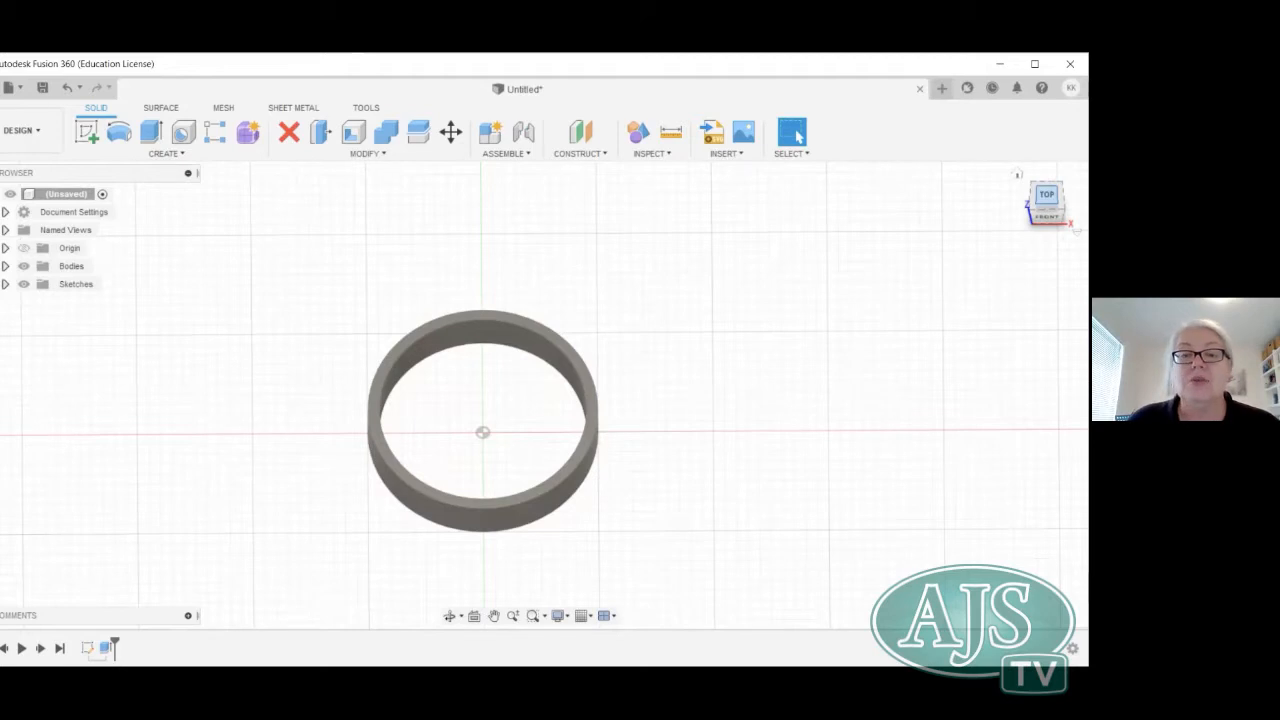
{"action": "left_click_drag", "start_coordinate": [1047, 195], "coordinate": [1056, 155]}
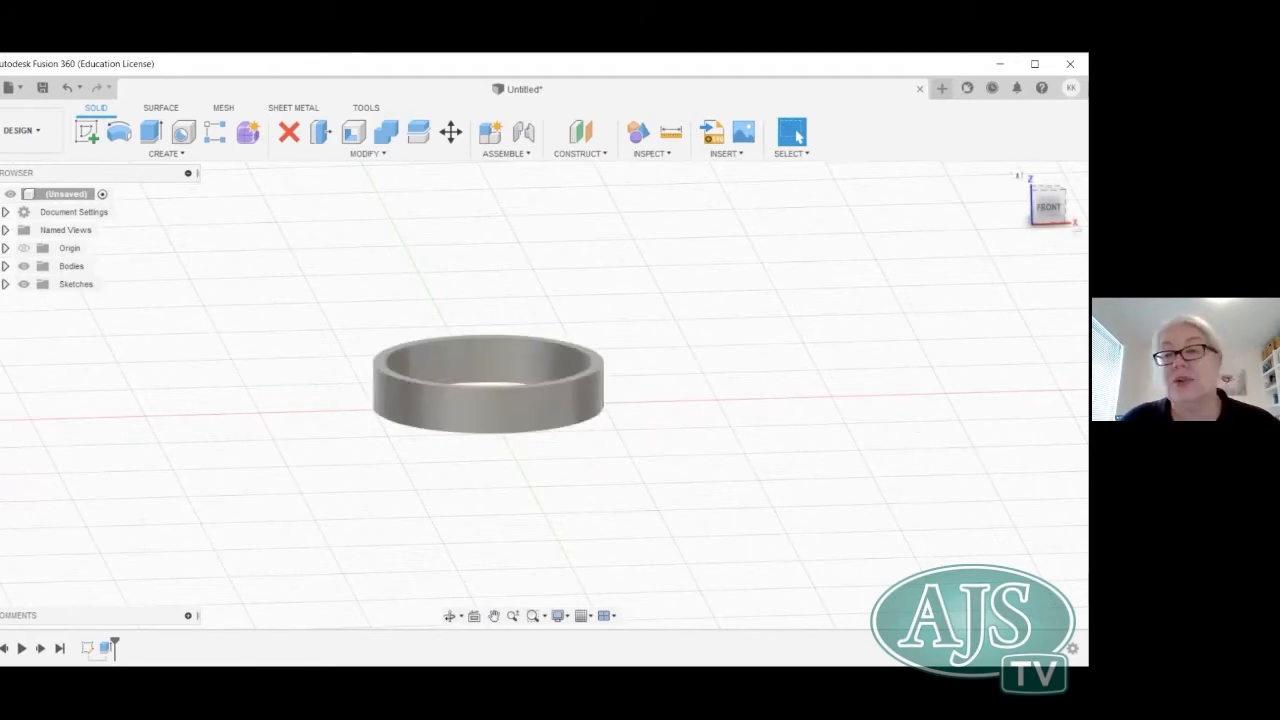
{"action": "left_click_drag", "start_coordinate": [1048, 207], "coordinate": [1030, 277]}
{"action": "left_click", "coordinate": [1046, 201]}
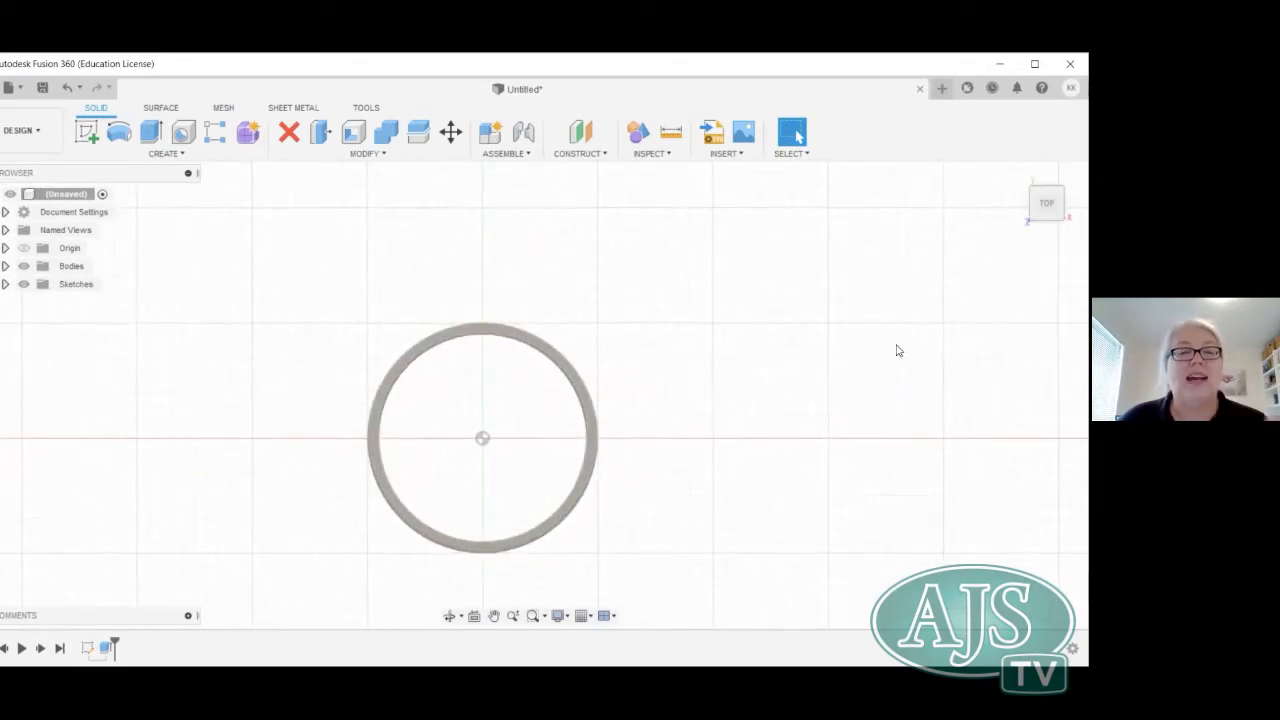
Create a construction plane offset about -10.7 mm from the XZ origin plane, just clear of the ring's front.
{"action": "left_click", "coordinate": [582, 155]}
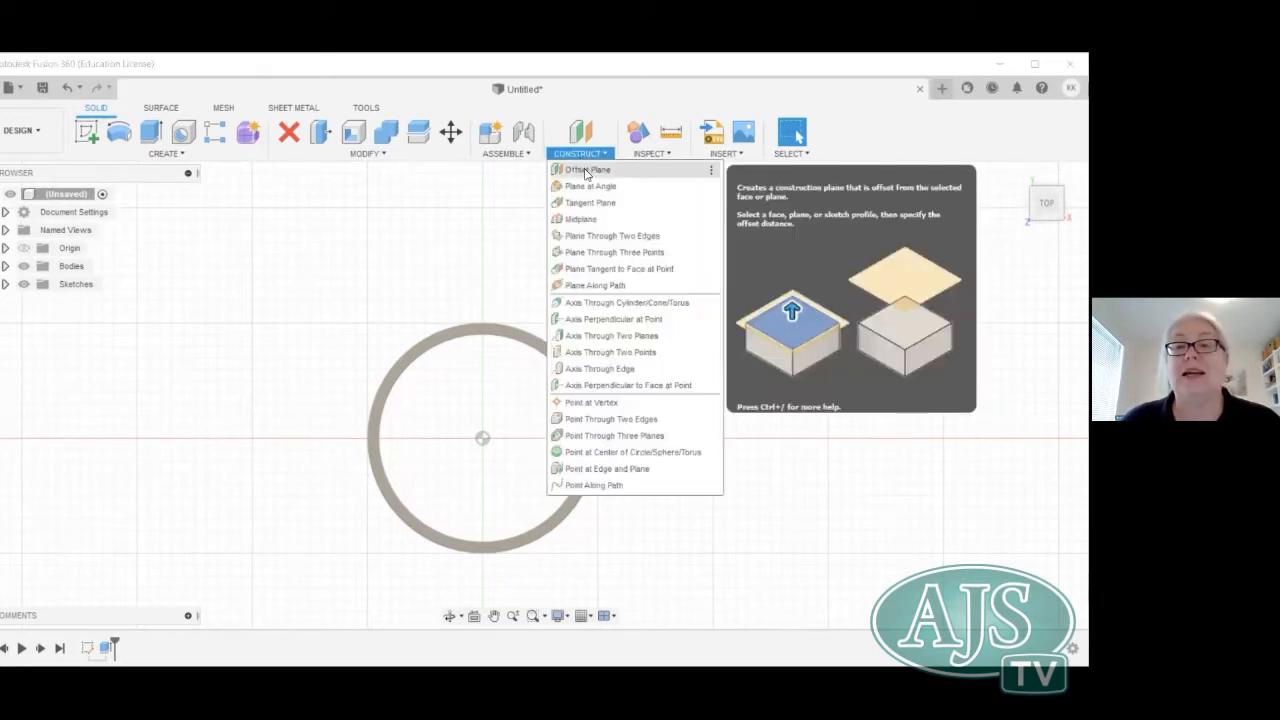
{"action": "left_click", "coordinate": [588, 170]}
{"action": "left_click_drag", "start_coordinate": [1048, 207], "coordinate": [1044, 176]}
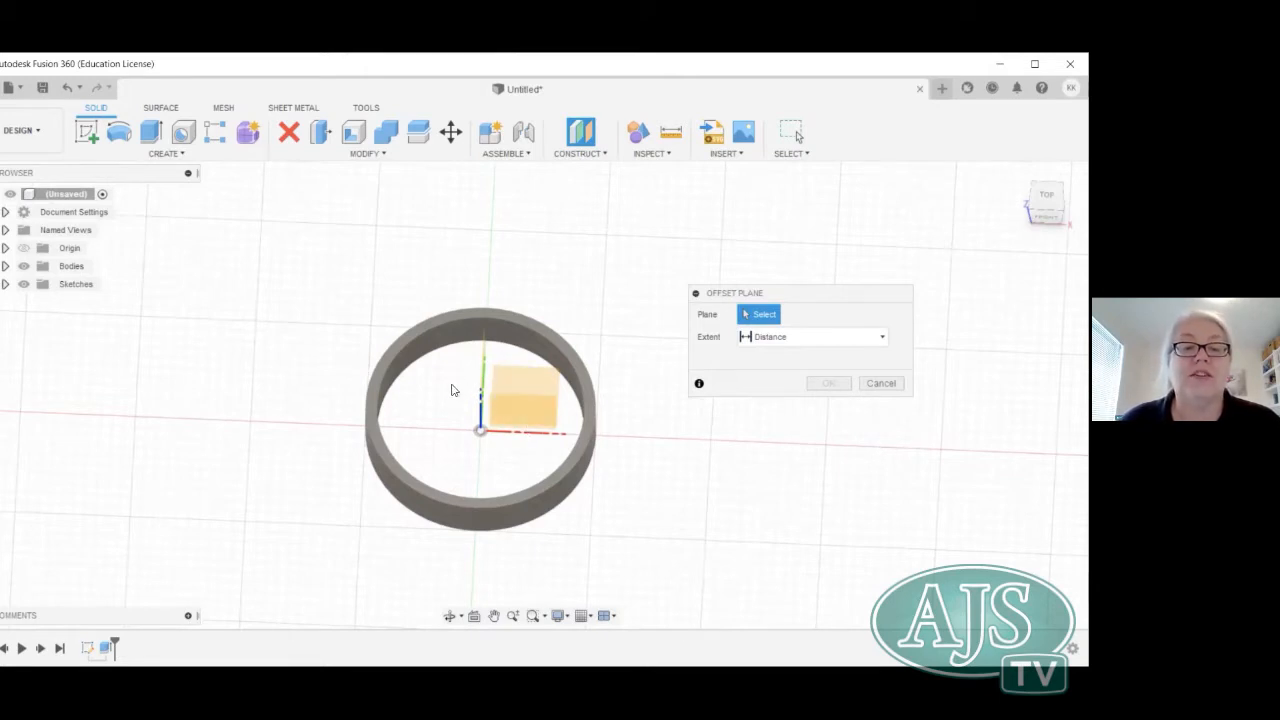
{"action": "left_click_drag", "start_coordinate": [1047, 195], "coordinate": [1051, 163]}
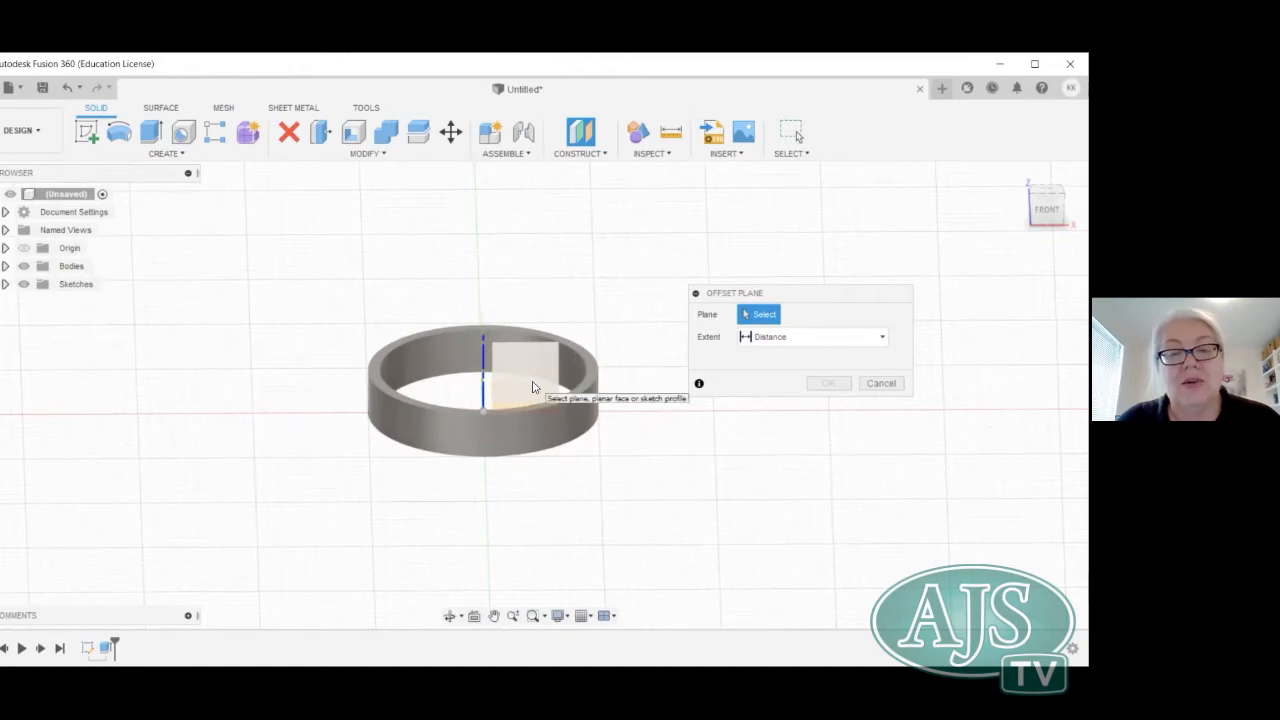
{"action": "left_click", "coordinate": [533, 388]}
{"action": "middle_click_drag", "start_coordinate": [639, 315], "coordinate": [634, 383], "text": "shift"}
{"action": "left_click_drag", "start_coordinate": [638, 386], "coordinate": [639, 538]}
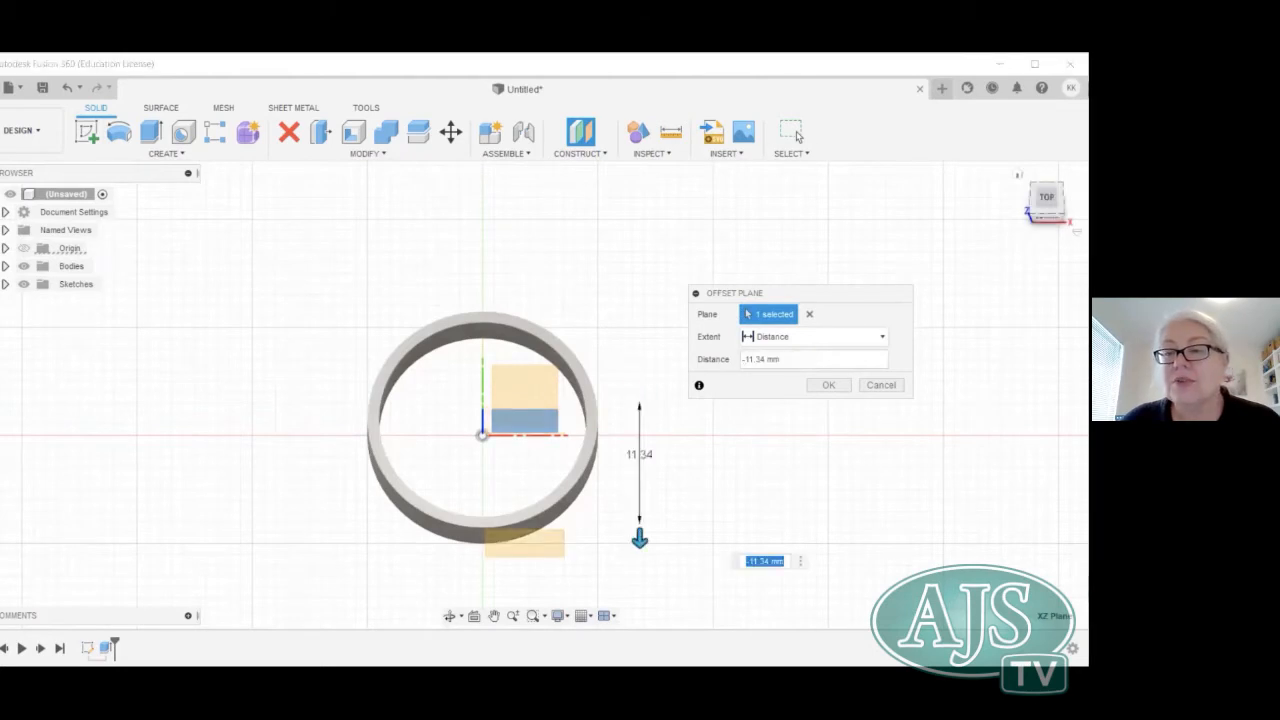
{"action": "left_click", "coordinate": [1046, 197]}
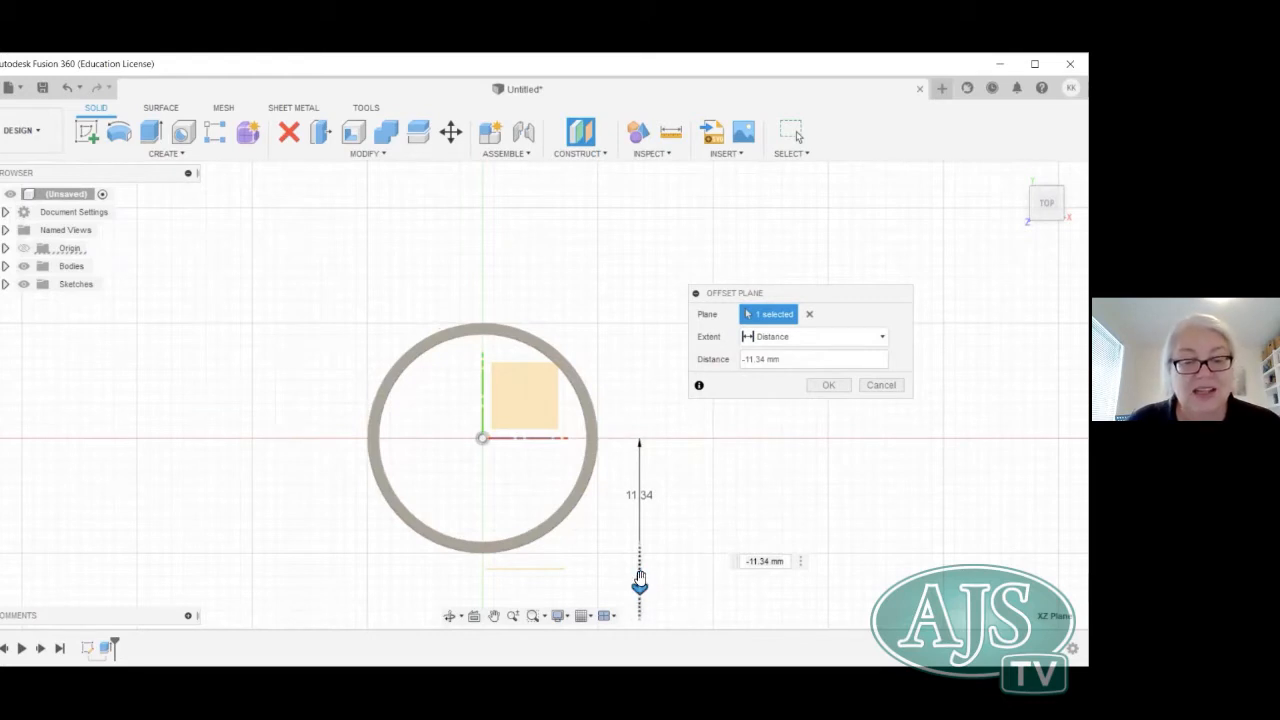
{"action": "left_click_drag", "start_coordinate": [640, 580], "coordinate": [640, 572]}
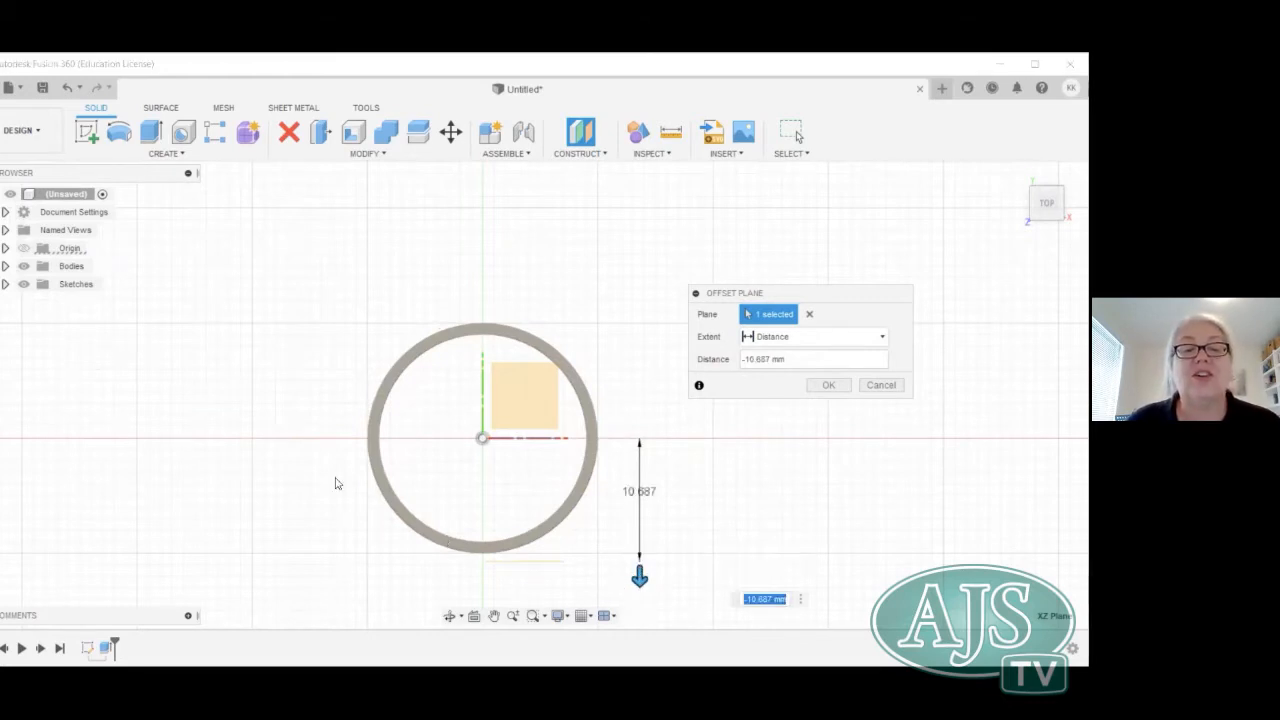
{"action": "left_click", "coordinate": [826, 386]}
Enlarge the displayed offset plane so it extends past both sides of the ring.
{"action": "left_click", "coordinate": [1046, 214]}
{"action": "middle_click_drag", "start_coordinate": [484, 420], "coordinate": [490, 418], "text": "shift"}
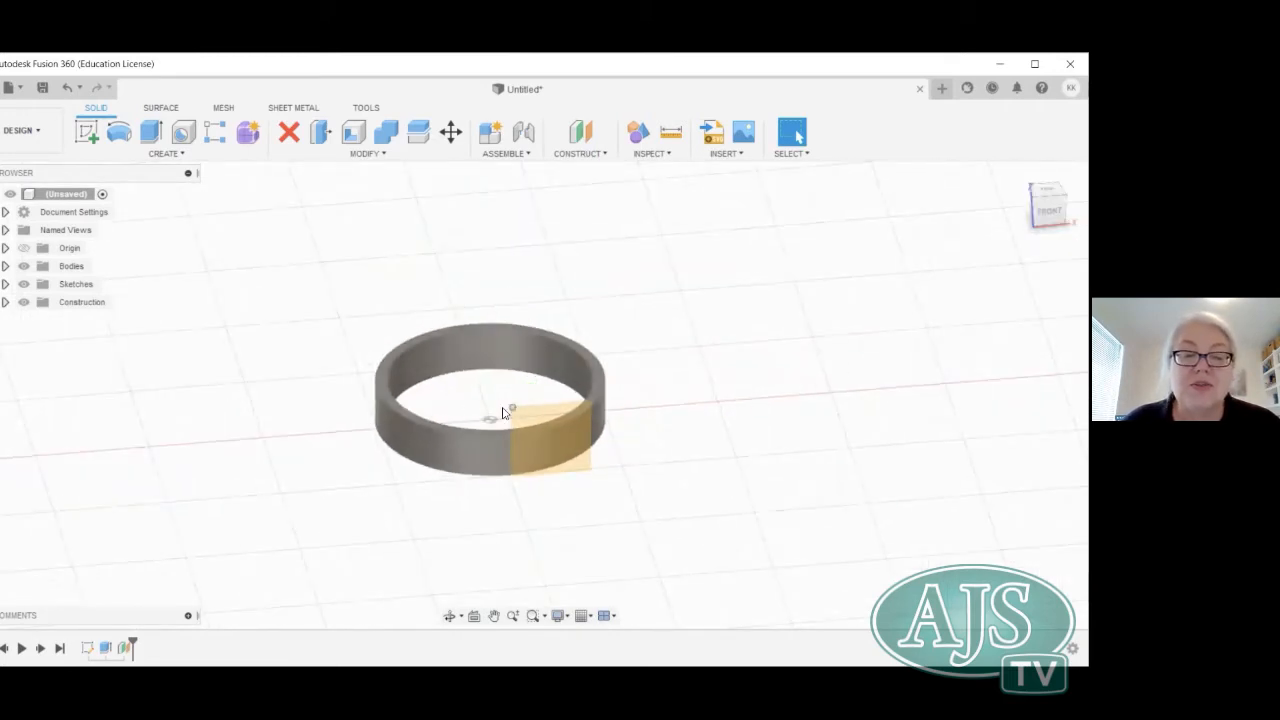
{"action": "left_click_drag", "start_coordinate": [593, 475], "coordinate": [779, 478]}
{"action": "mouse_move", "coordinate": [1054, 211]}
{"action": "left_mouse_down"}
{"action": "mouse_move", "coordinate": [1060, 192]}
{"action": "mouse_move", "coordinate": [1054, 230]}
{"action": "mouse_move", "coordinate": [1053, 200]}
{"action": "left_mouse_up"}
{"action": "left_click", "coordinate": [1048, 205]}
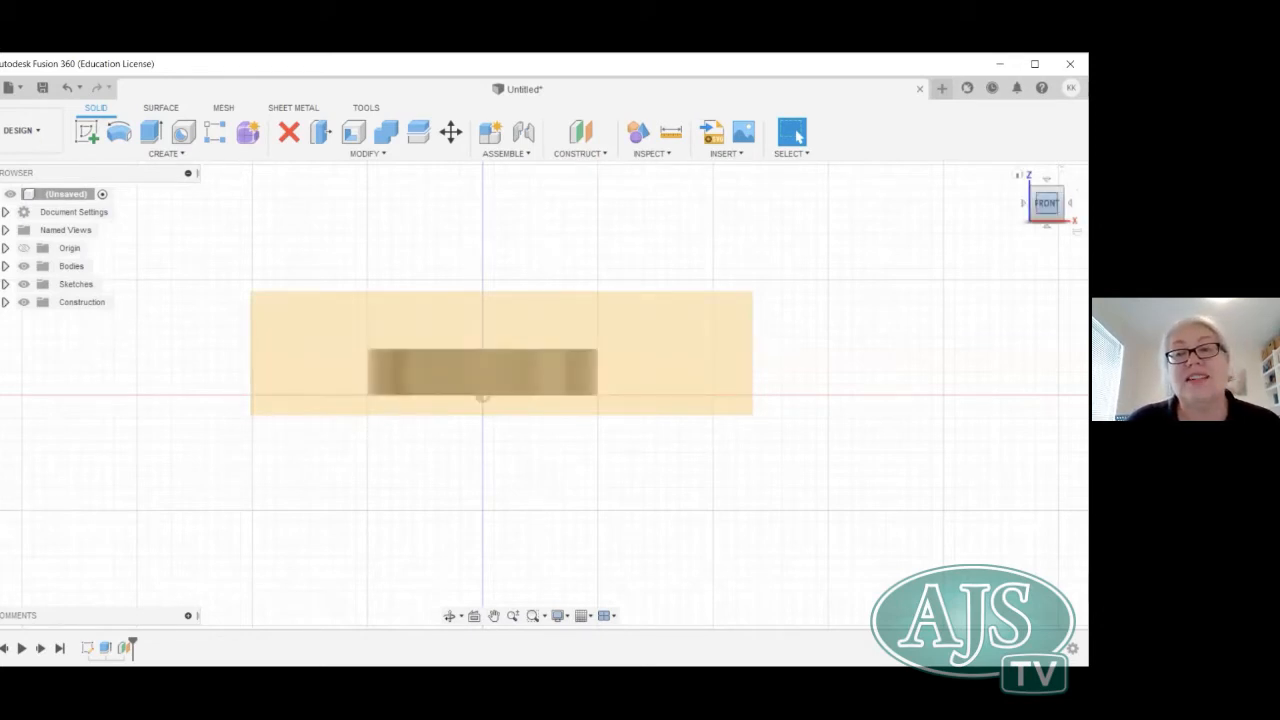
Start a new sketch on the offset plane in front of the ring.
{"action": "middle_click_drag", "start_coordinate": [526, 391], "coordinate": [597, 323], "text": "shift"}
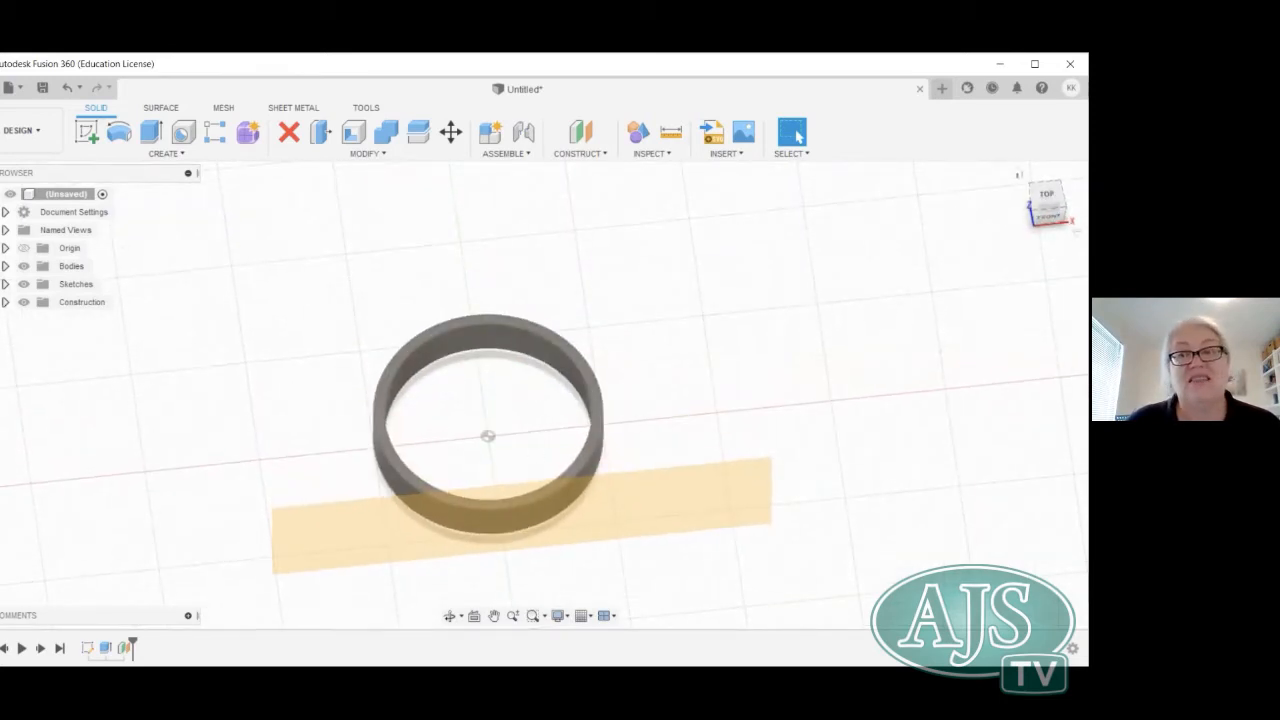
{"action": "left_click", "coordinate": [1018, 176]}
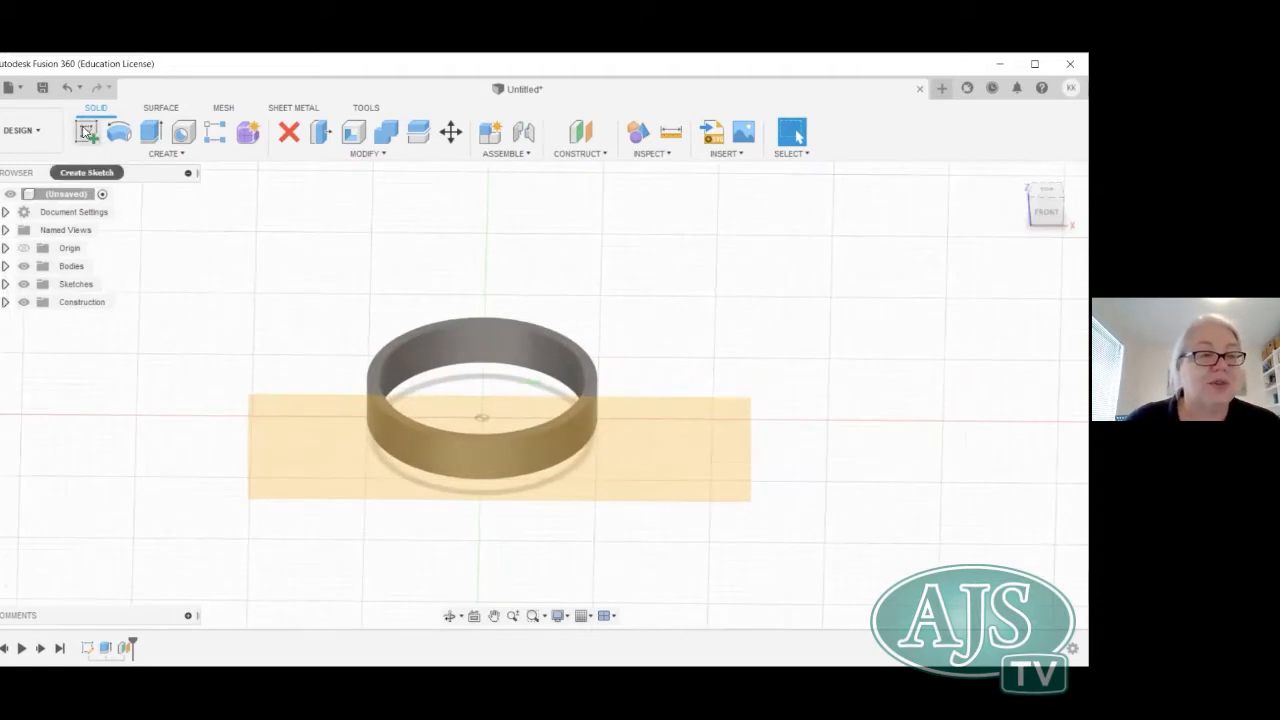
{"action": "left_click", "coordinate": [87, 133]}
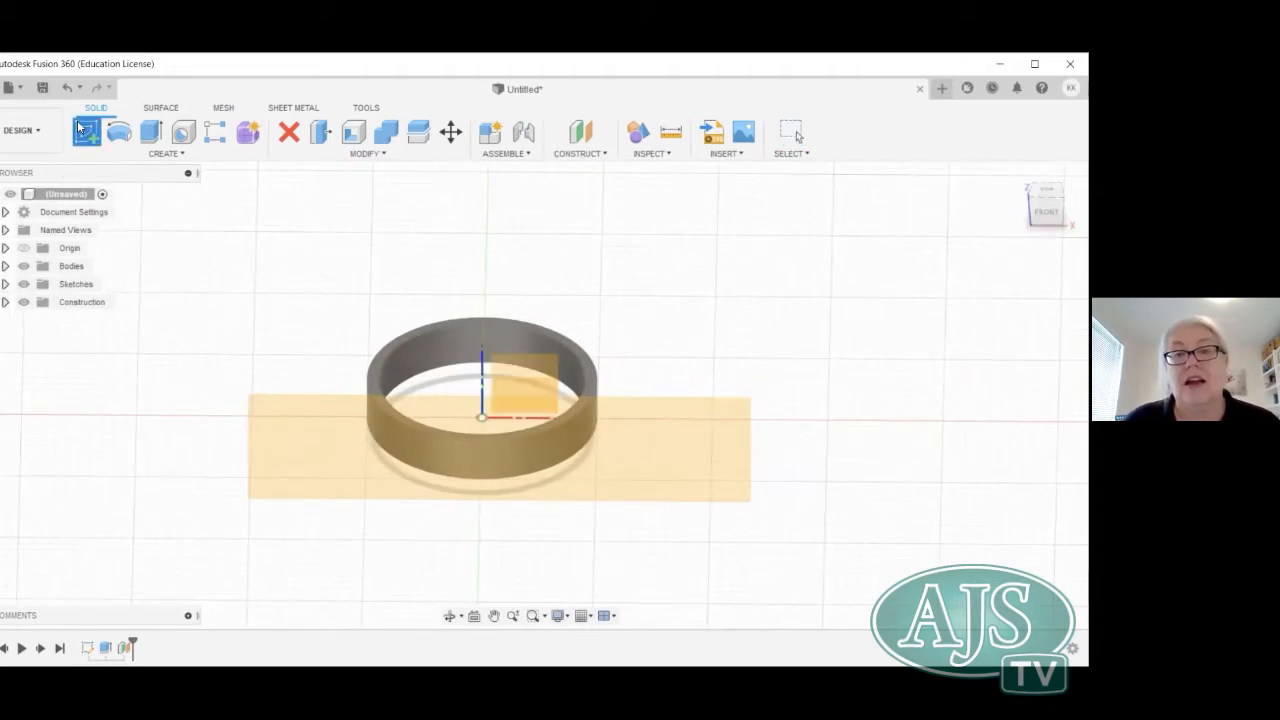
{"action": "left_click", "coordinate": [330, 471]}
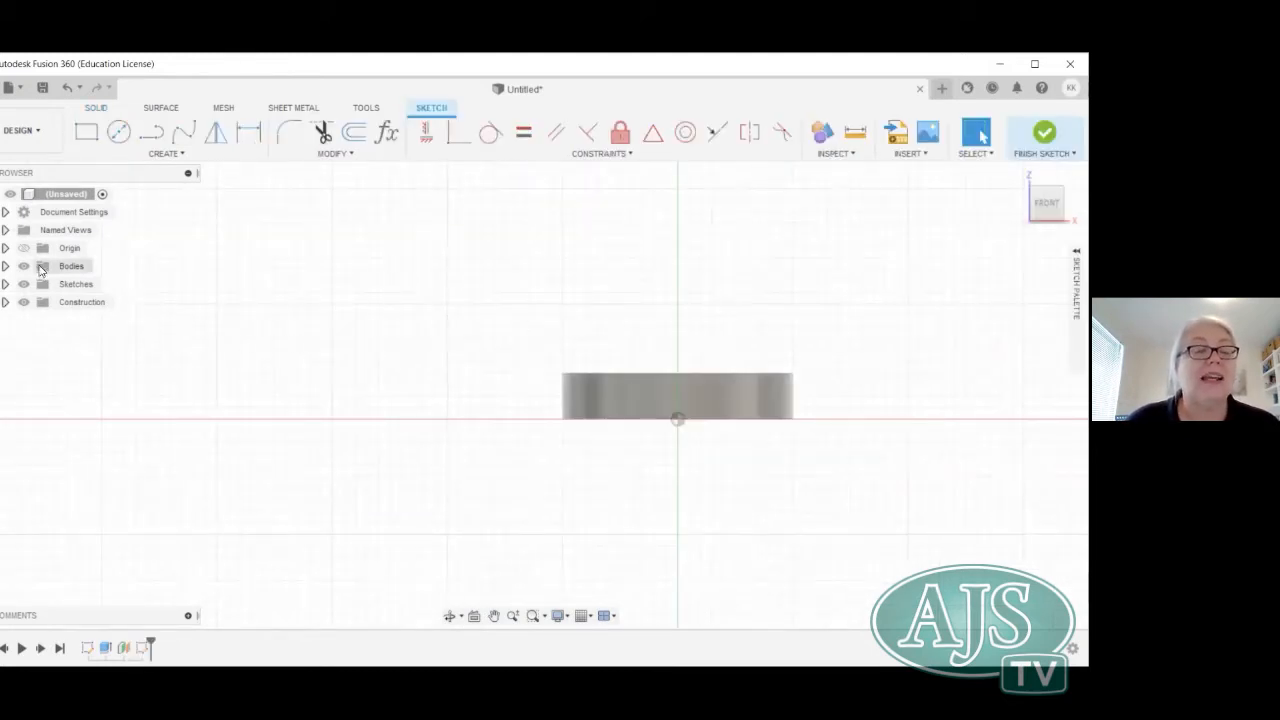
Make the construction plane Plane1 visible in the sketch.
{"action": "left_click", "coordinate": [5, 303]}
{"action": "left_click", "coordinate": [37, 321]}
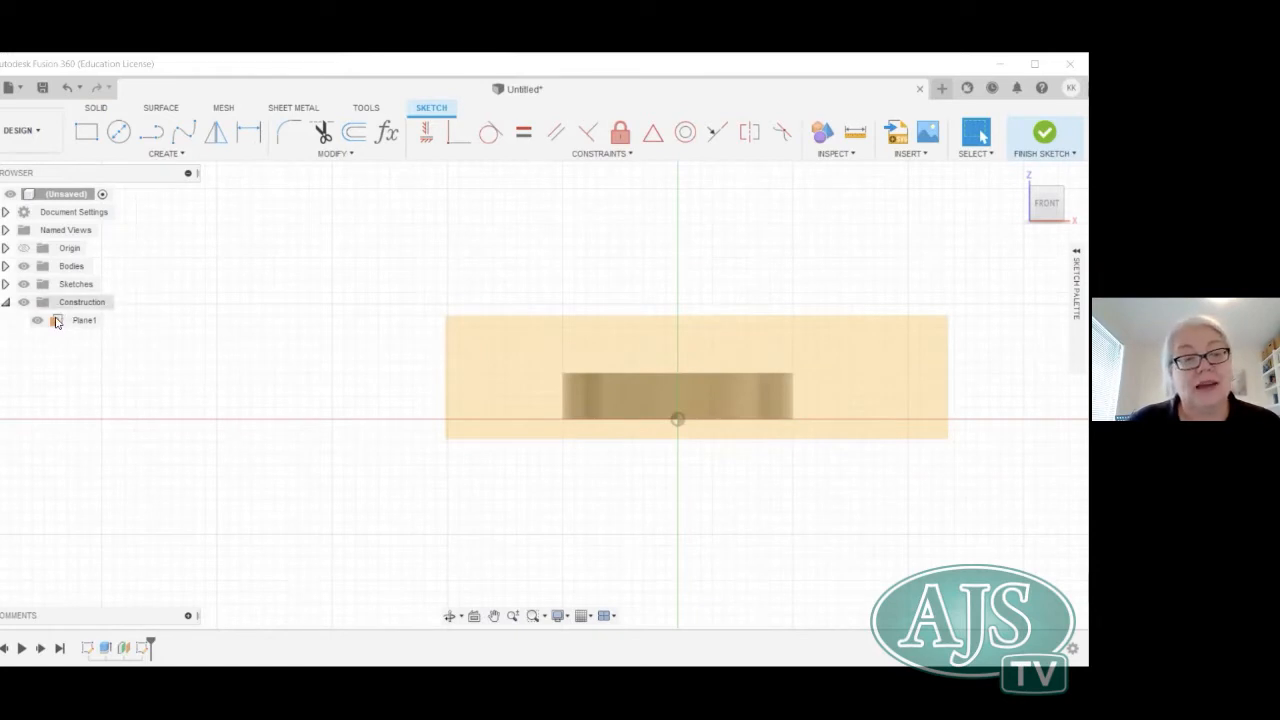
{"action": "left_click", "coordinate": [37, 321]}
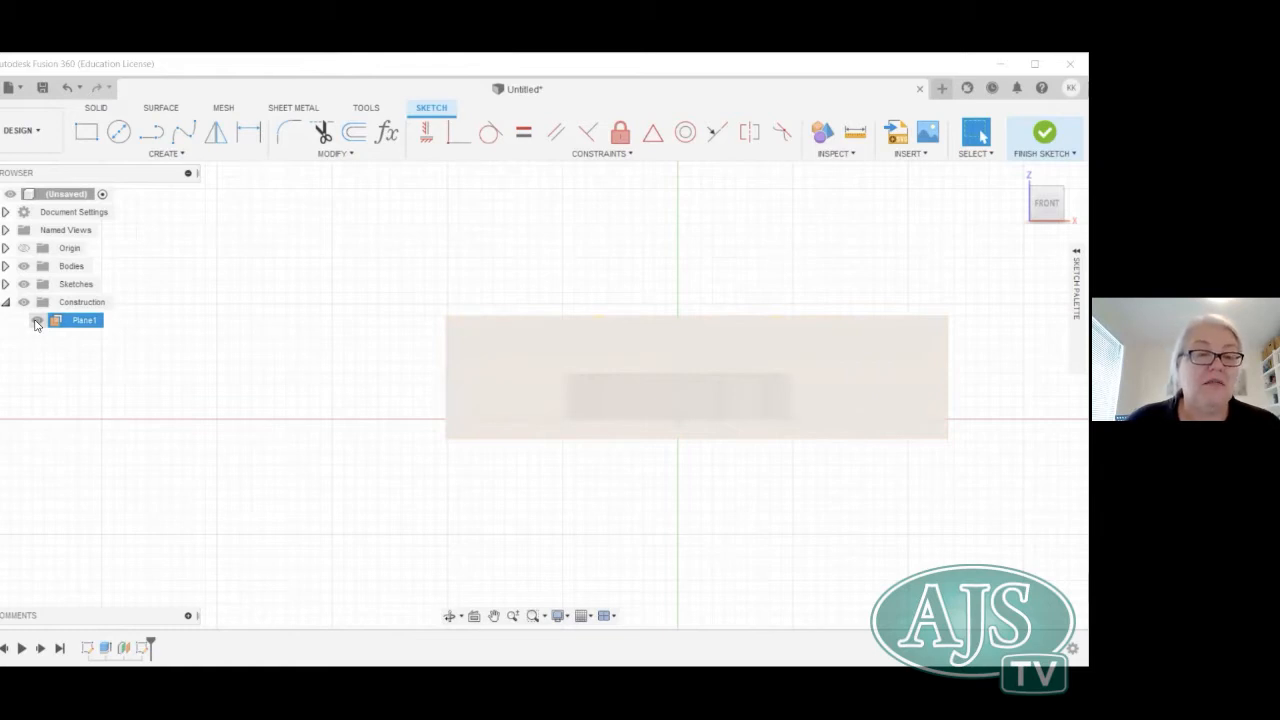
{"action": "left_click", "coordinate": [36, 322]}
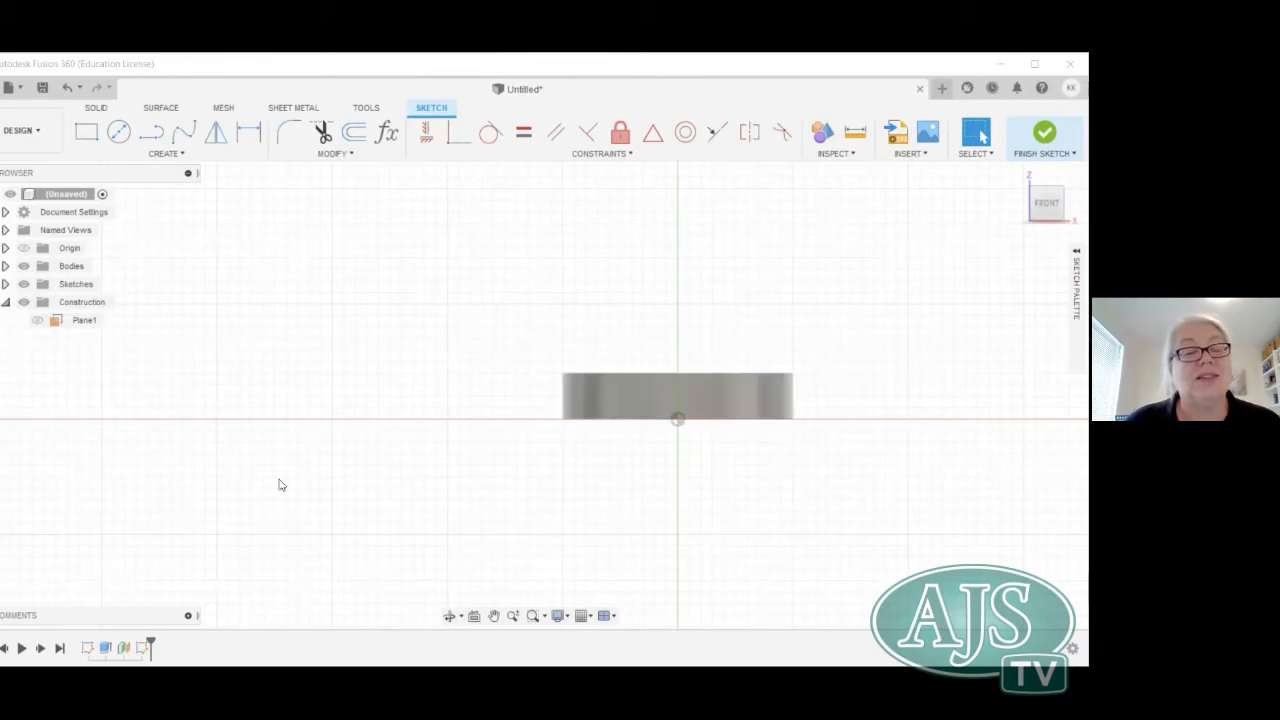
{"action": "left_click", "coordinate": [37, 320]}
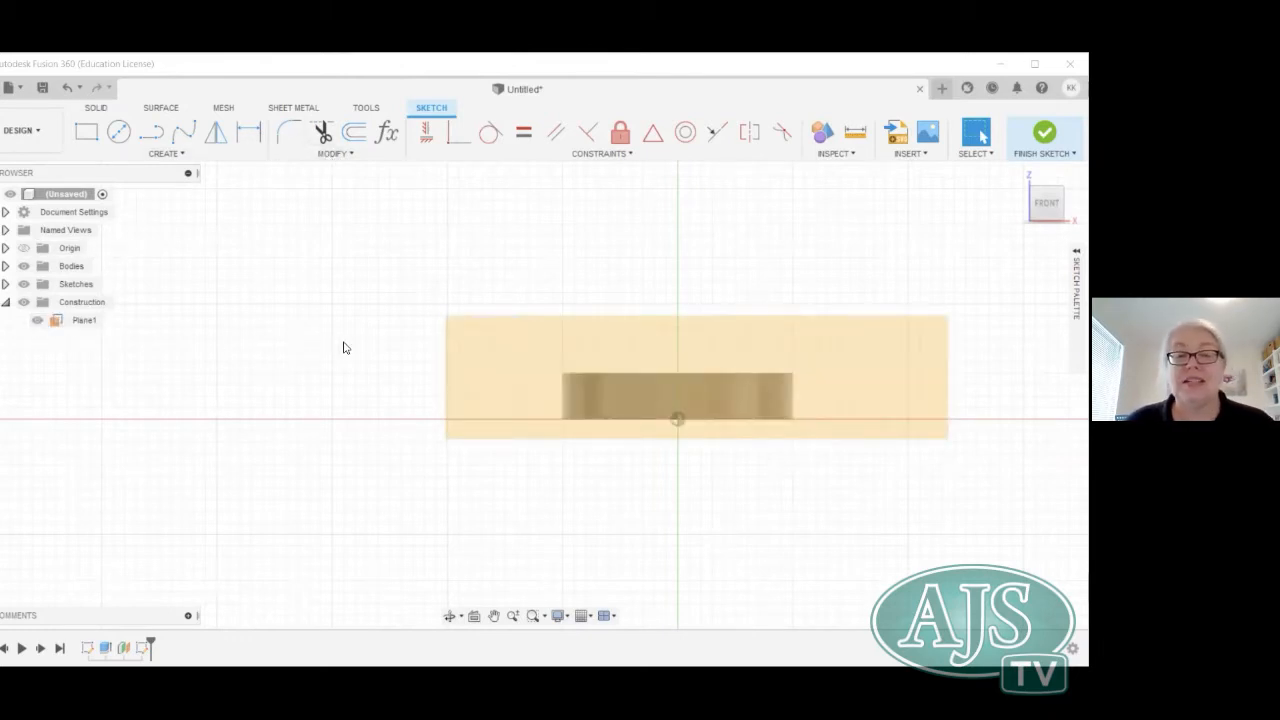
Place a sketch text frame matching the ring's height and extending well past both of its sides.
{"action": "left_click", "coordinate": [140, 155]}
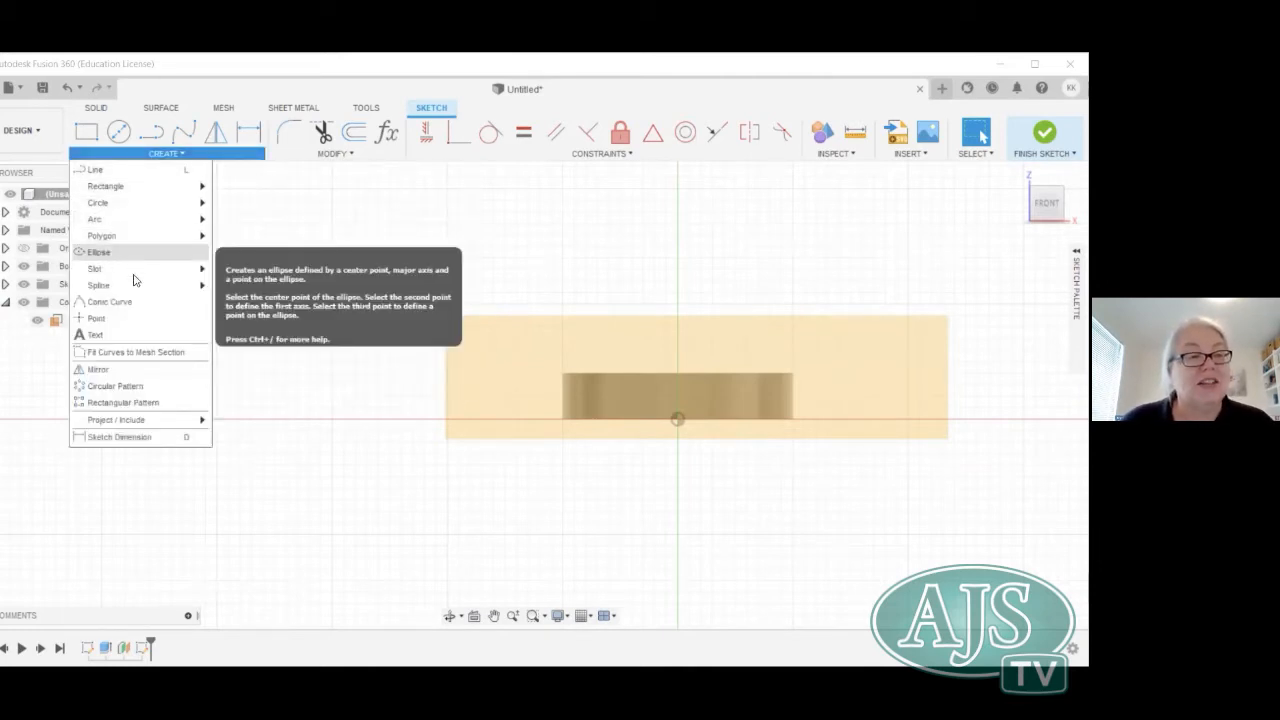
{"action": "left_click", "coordinate": [99, 339]}
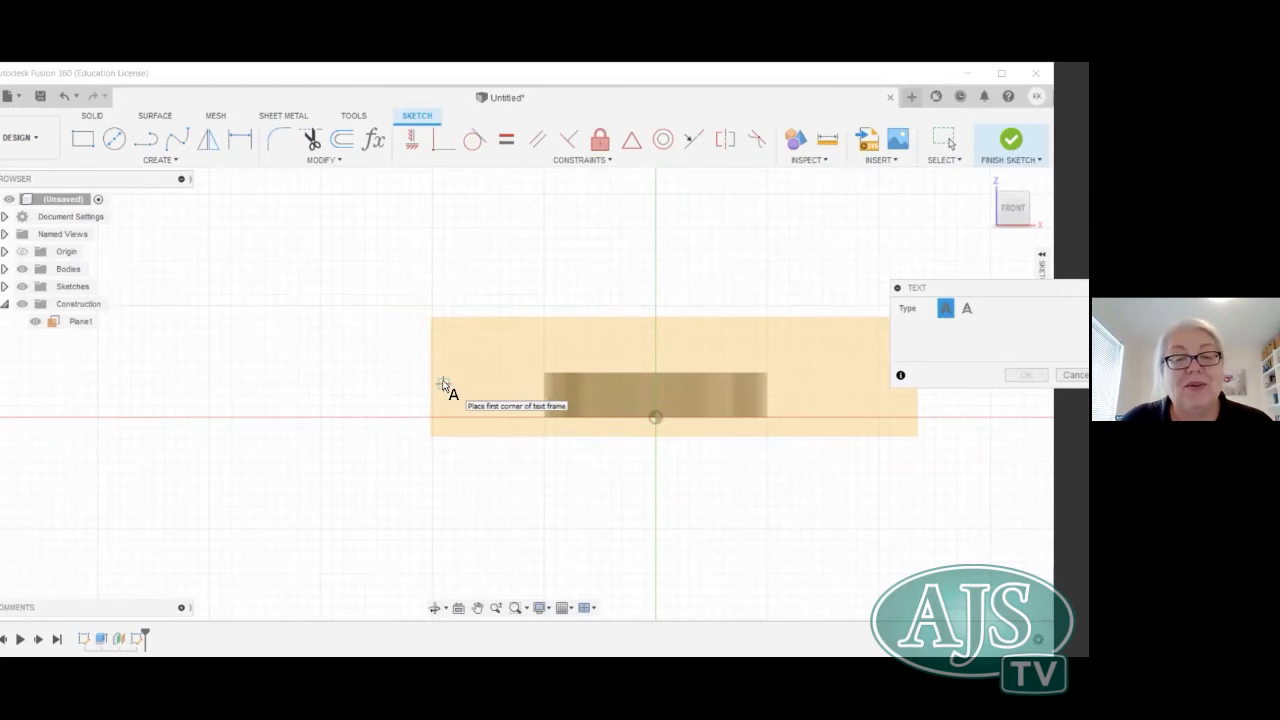
{"action": "left_click", "coordinate": [432, 383]}
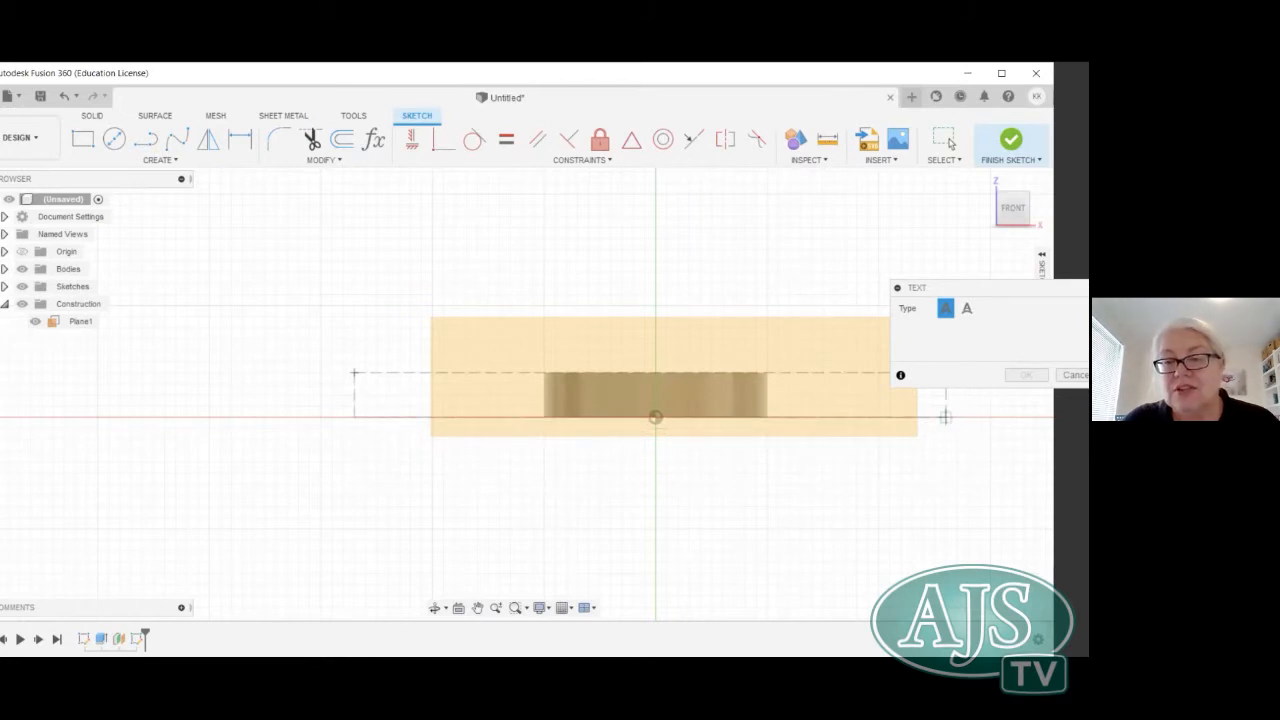
{"action": "left_click", "coordinate": [945, 417]}
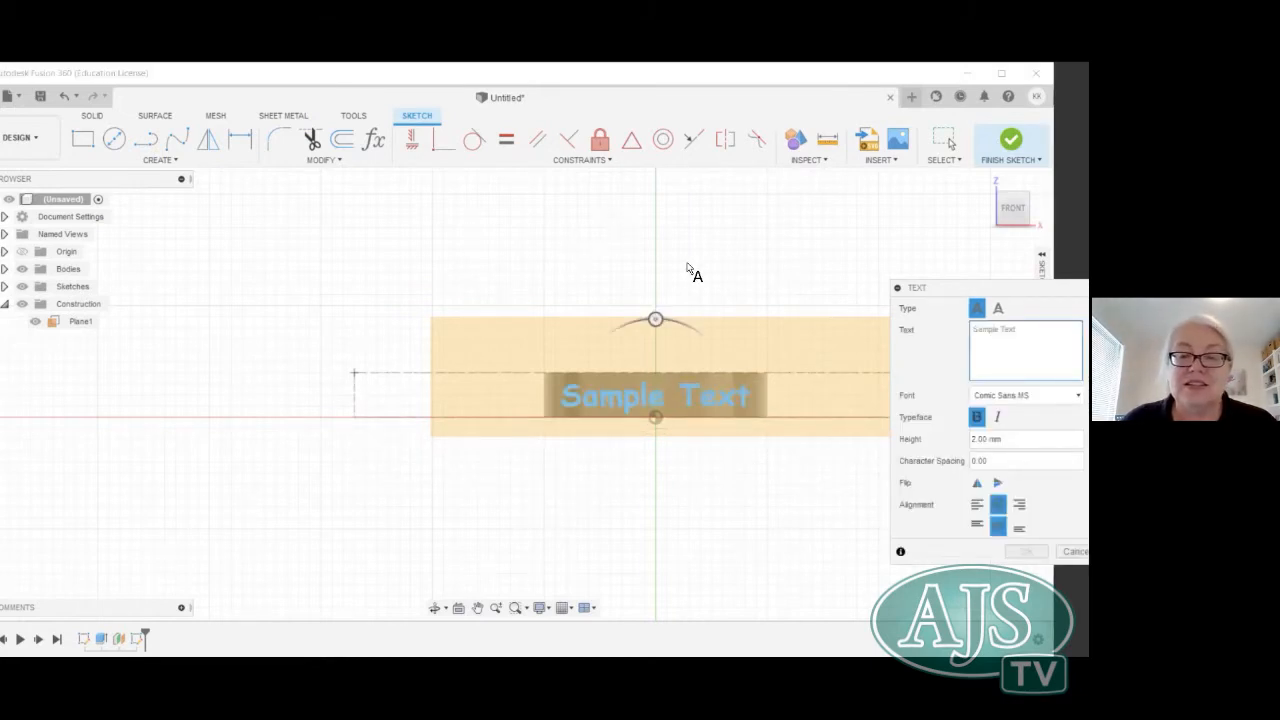
{"action": "mouse_move", "coordinate": [688, 268]}
{"action": "middle_mouse_down"}
{"action": "mouse_move", "coordinate": [560, 260]}
{"action": "mouse_move", "coordinate": [537, 277]}
{"action": "middle_mouse_up"}
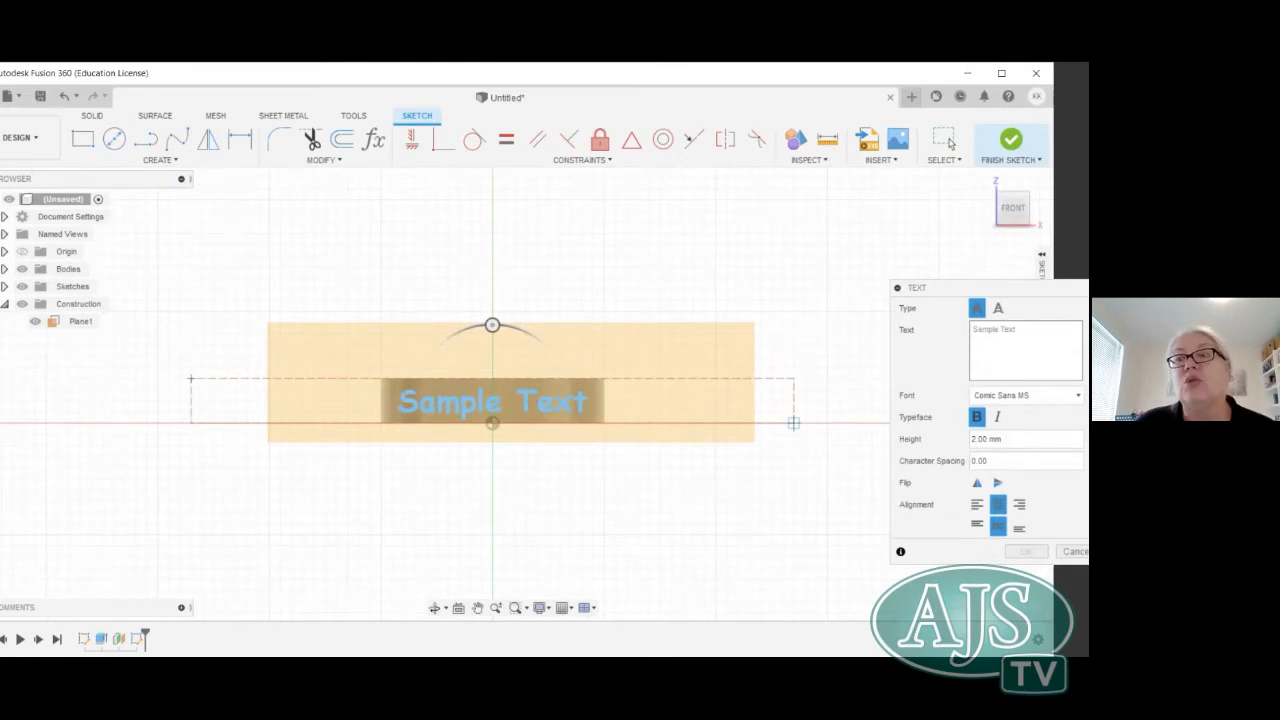
Browse the available fonts for the sketch text and keep Comic Sans MS.
{"action": "left_click_drag", "start_coordinate": [985, 287], "coordinate": [945, 251]}
{"action": "left_click", "coordinate": [1015, 360]}
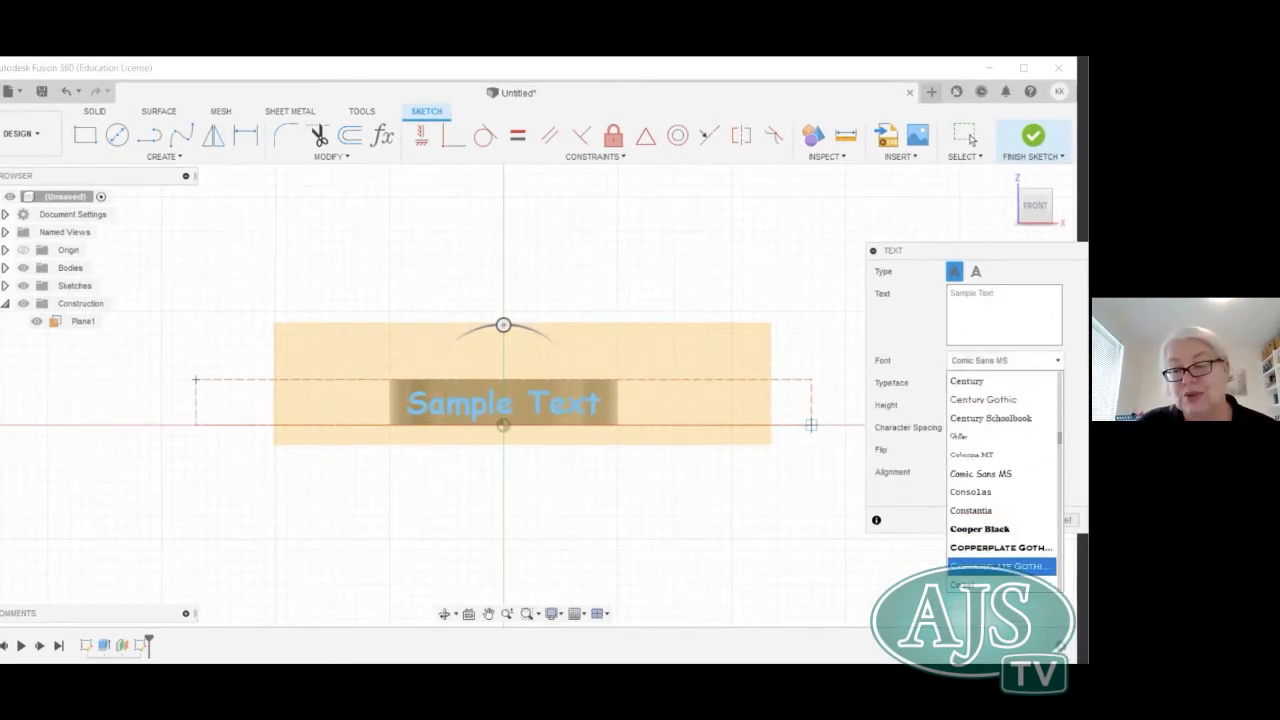
{"action": "scroll", "coordinate": [1003, 480], "scroll_direction": "up", "scroll_amount": 5}
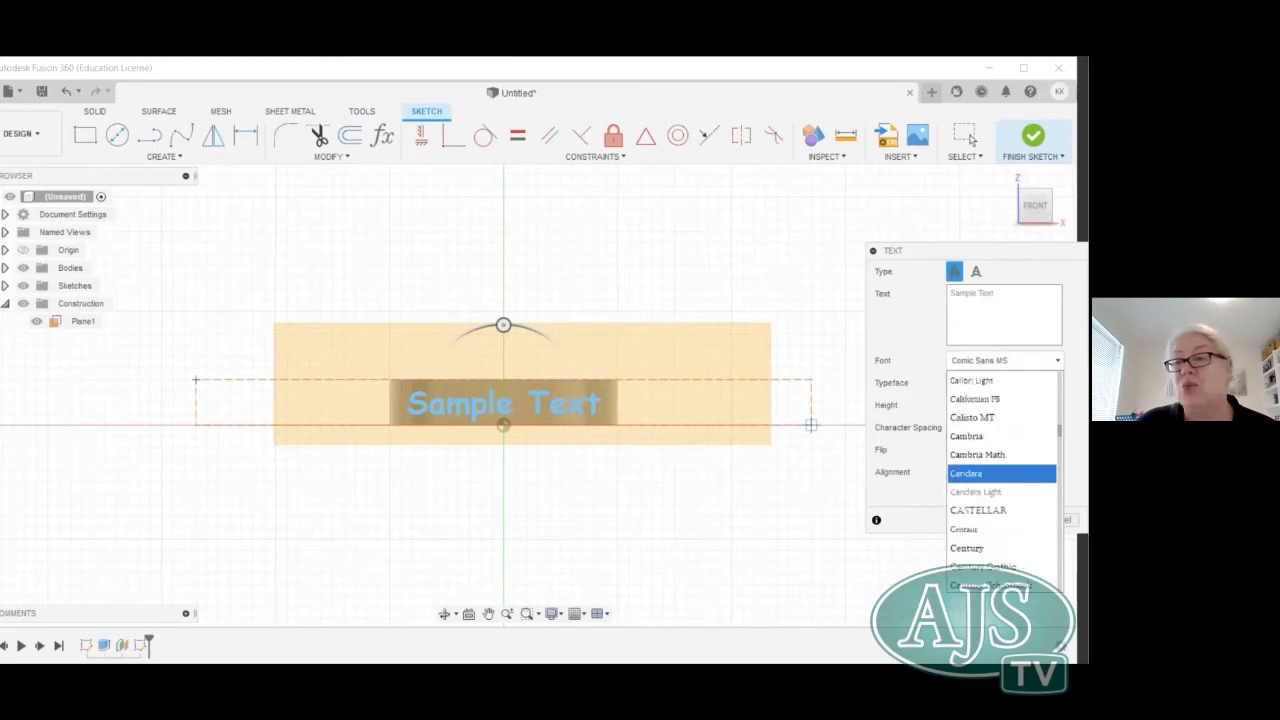
{"action": "scroll", "coordinate": [1003, 480], "scroll_direction": "up", "scroll_amount": 5}
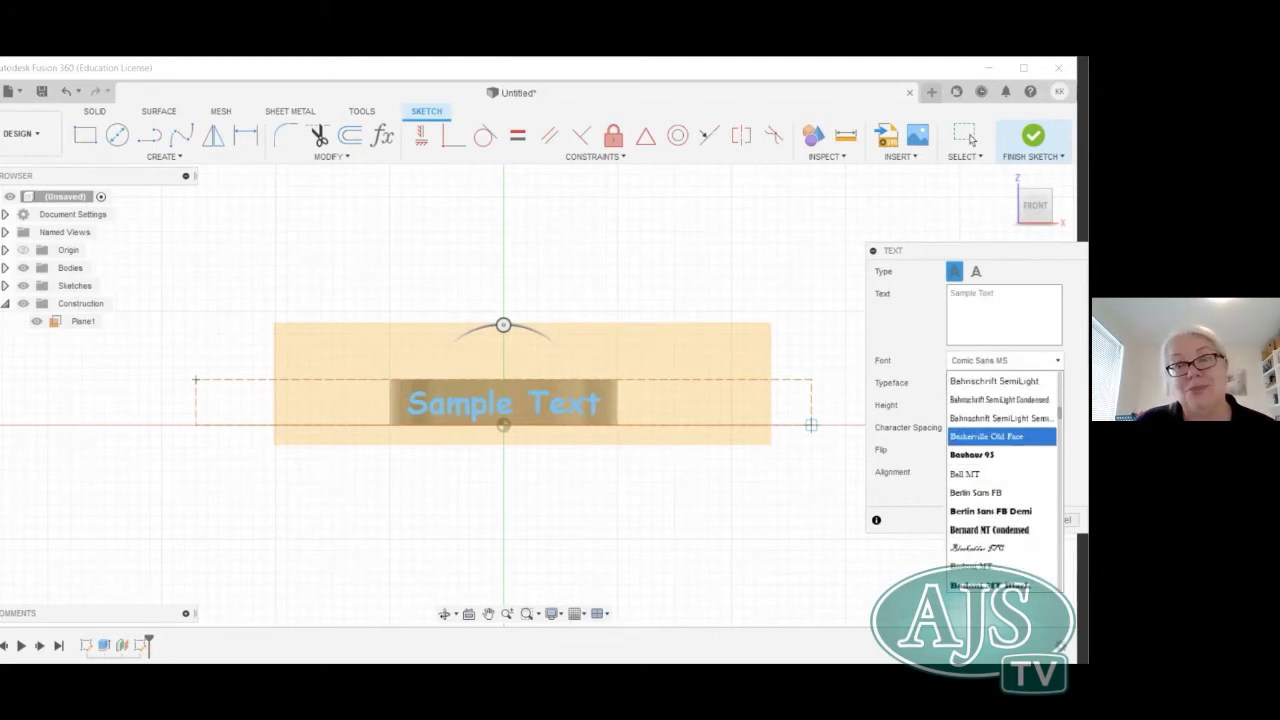
{"action": "scroll", "coordinate": [1003, 454], "scroll_direction": "down", "scroll_amount": 6}
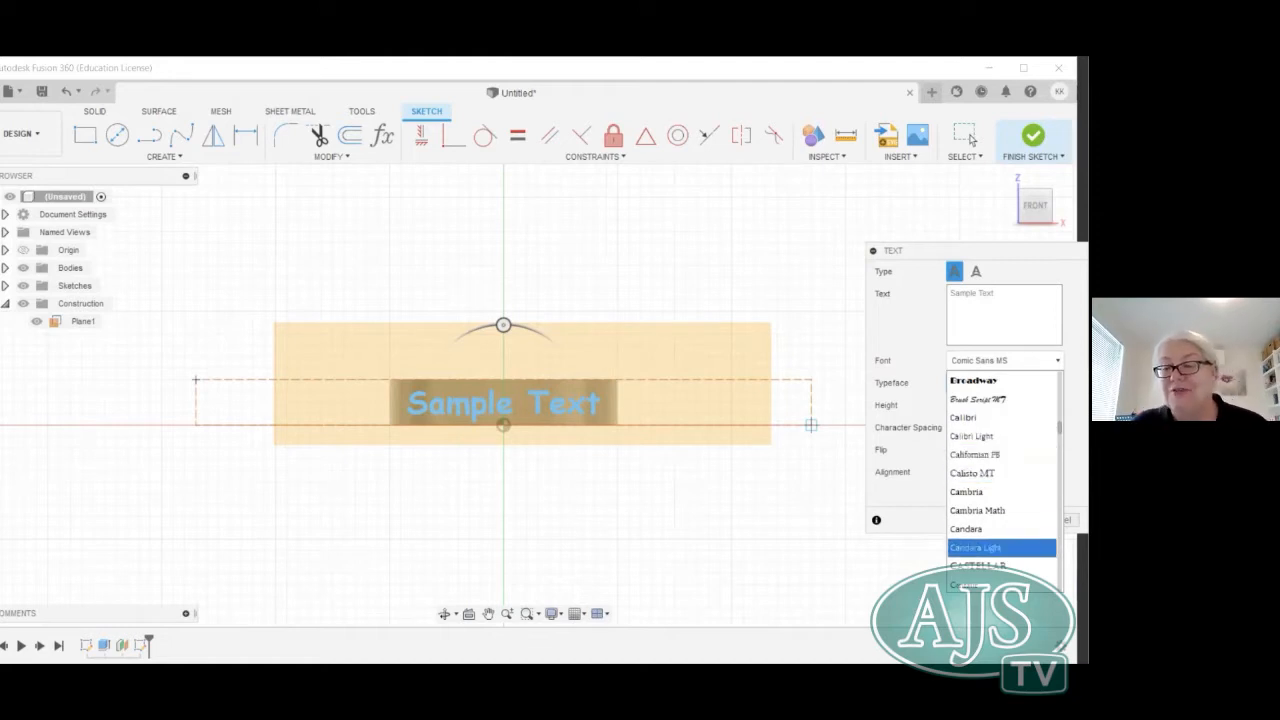
{"action": "scroll", "coordinate": [1003, 529], "scroll_direction": "down", "scroll_amount": 3}
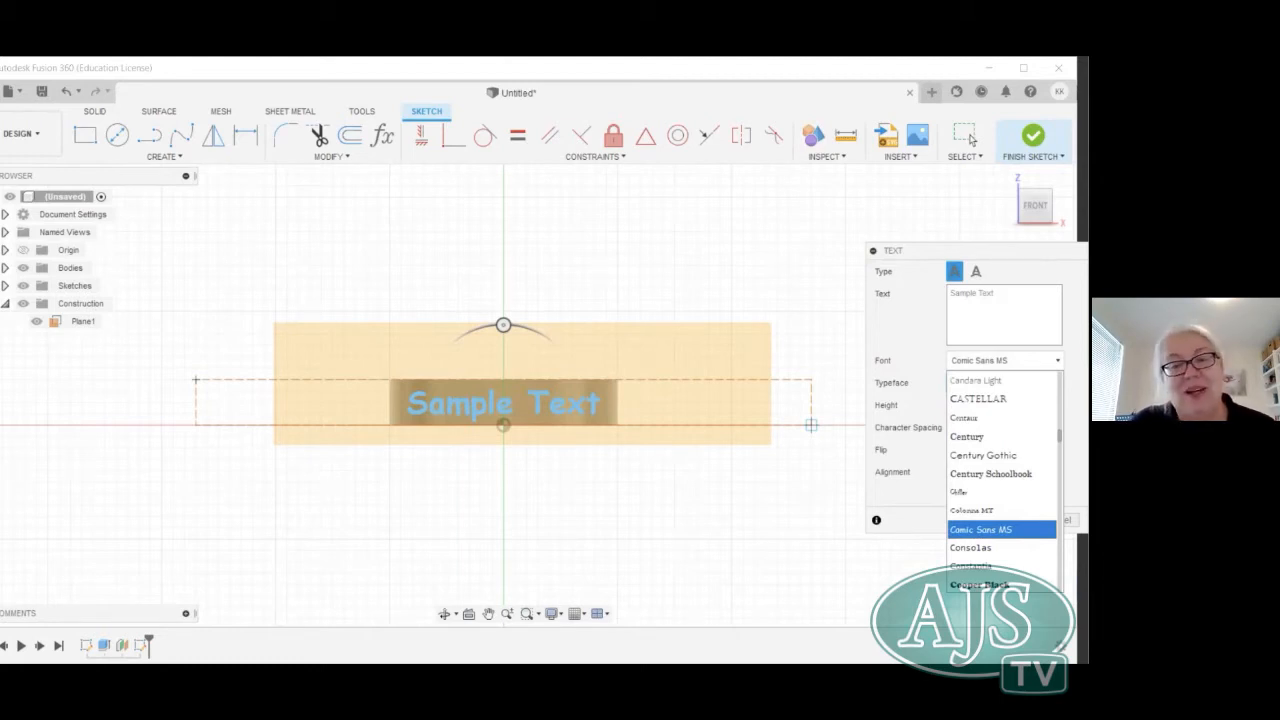
{"action": "left_click", "coordinate": [981, 530]}
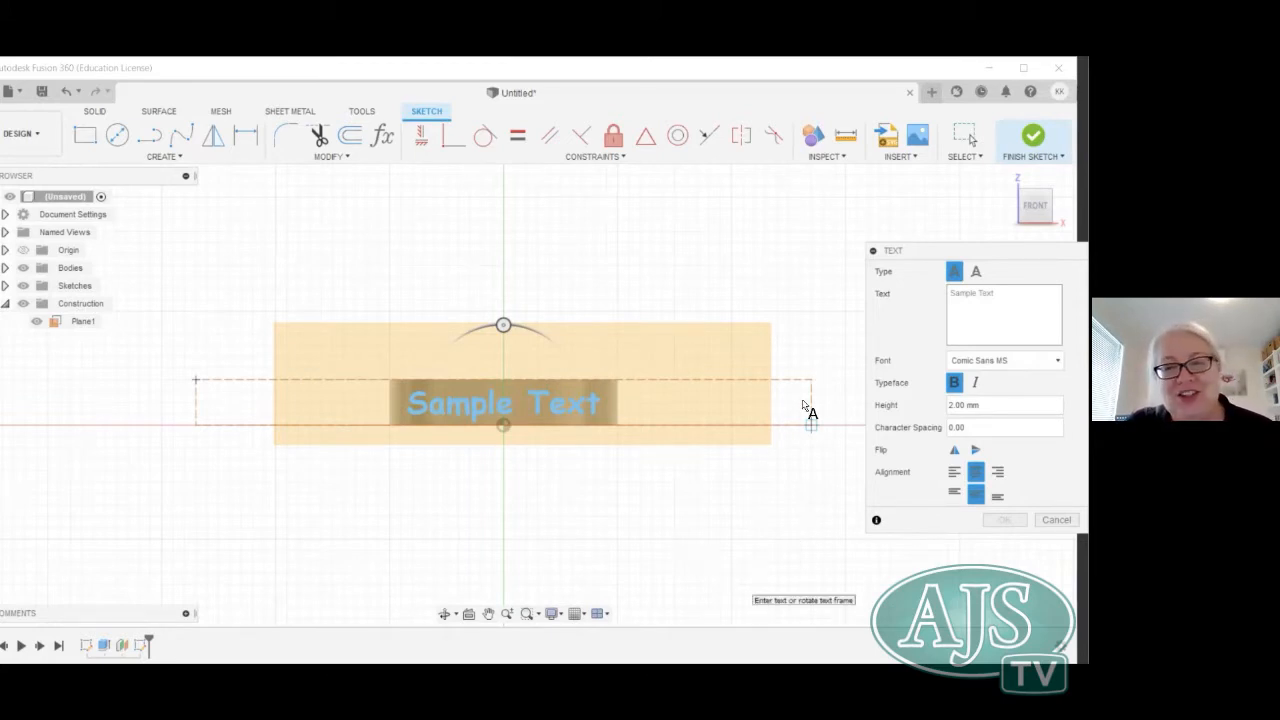
{"action": "left_click", "coordinate": [1003, 360]}
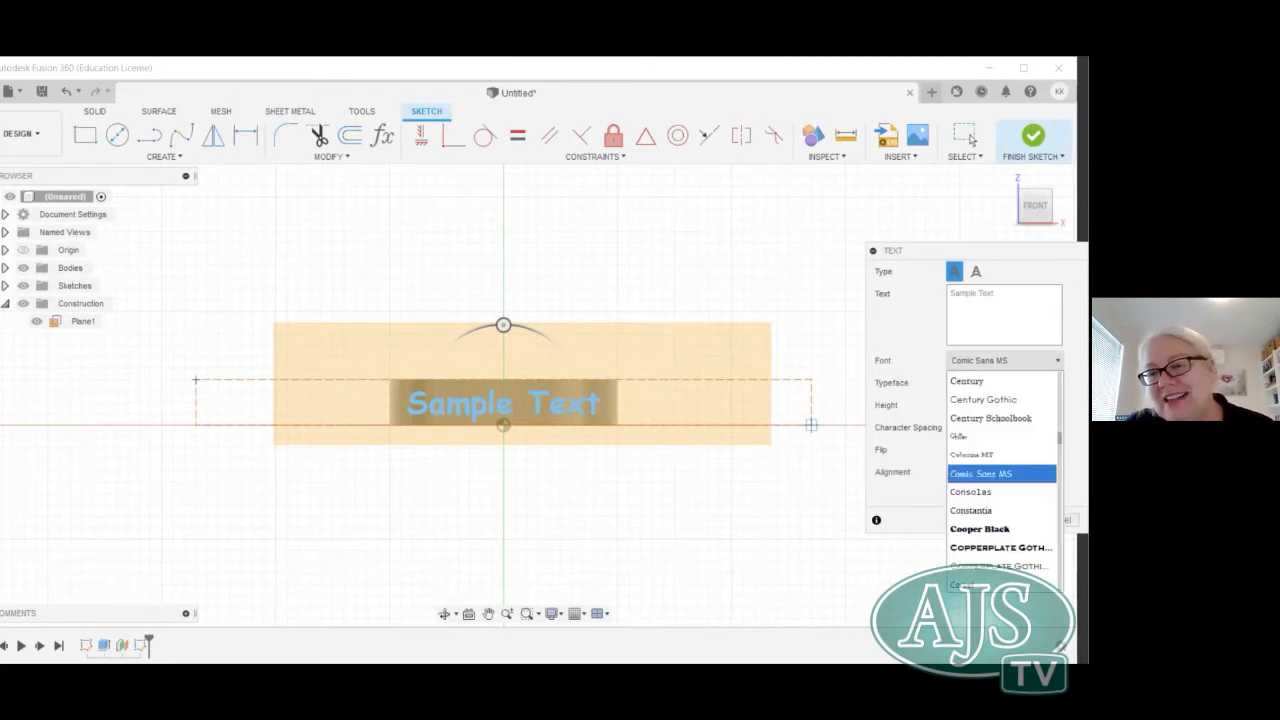
{"action": "left_click", "coordinate": [677, 402]}
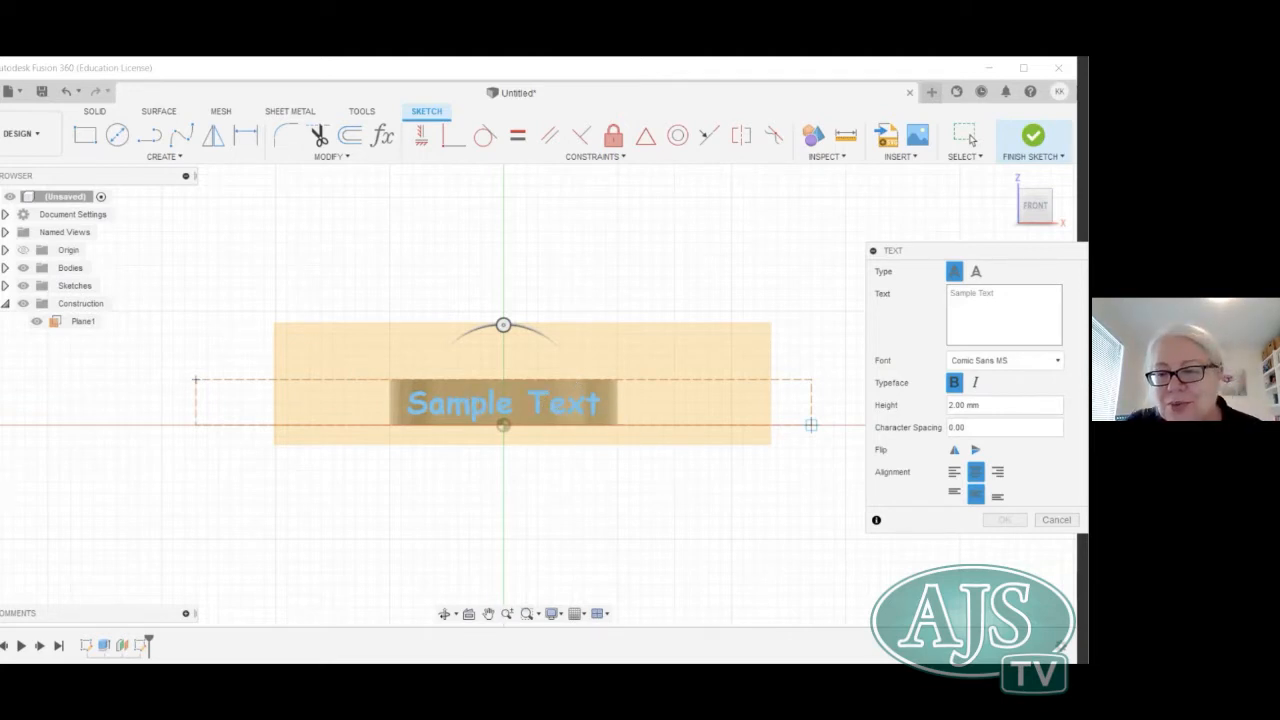
Try right and top alignment for the text, returning it to centre and middle alignment.
{"action": "left_click", "coordinate": [997, 471]}
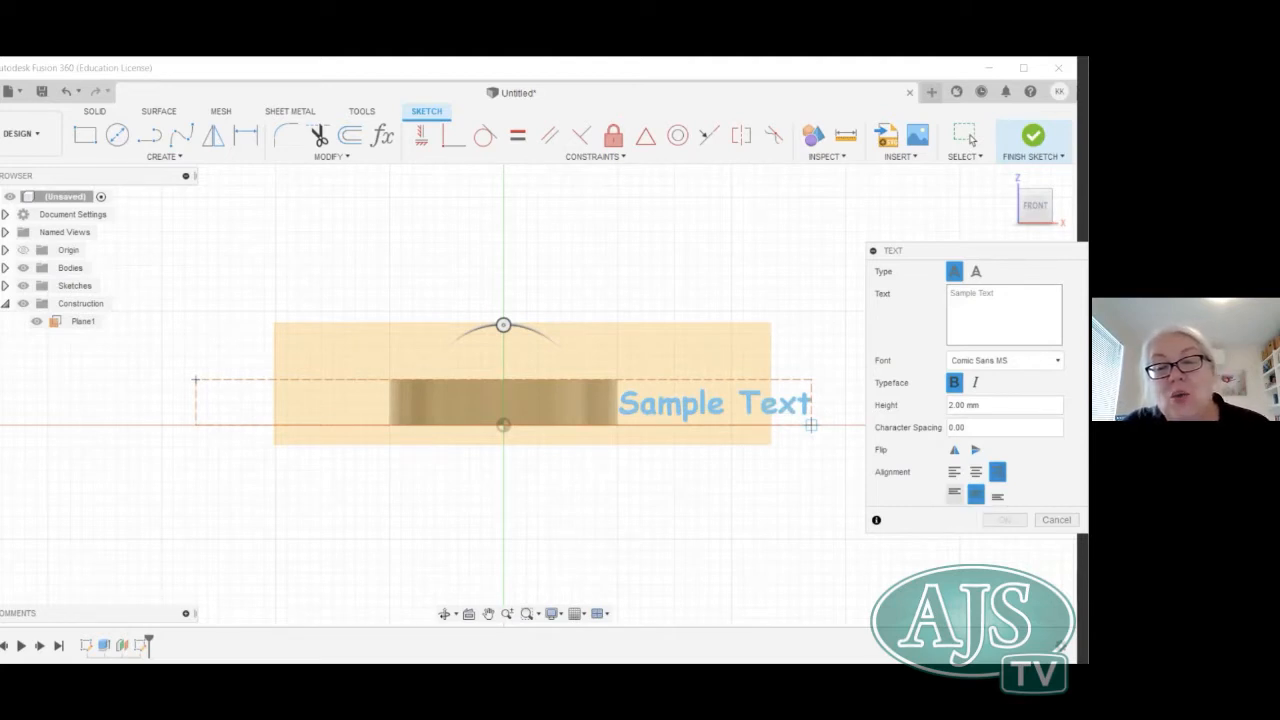
{"action": "left_click", "coordinate": [954, 494]}
{"action": "left_click", "coordinate": [976, 471]}
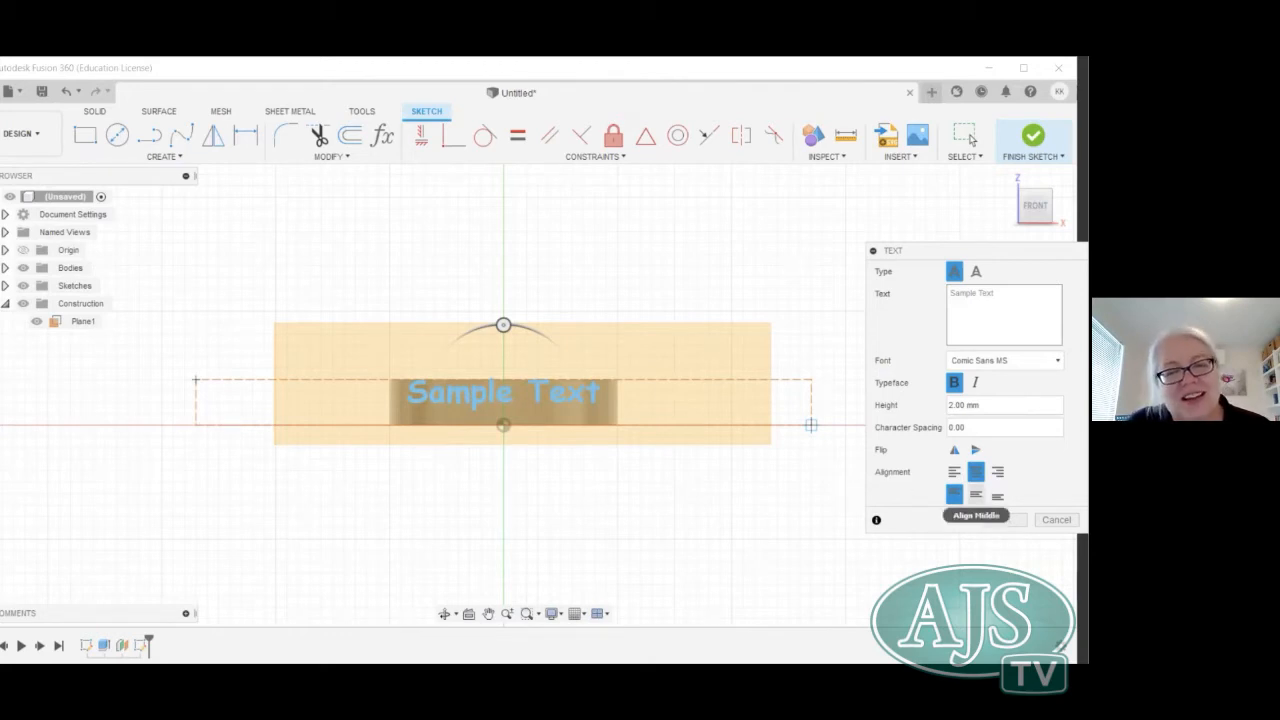
{"action": "left_click", "coordinate": [976, 494]}
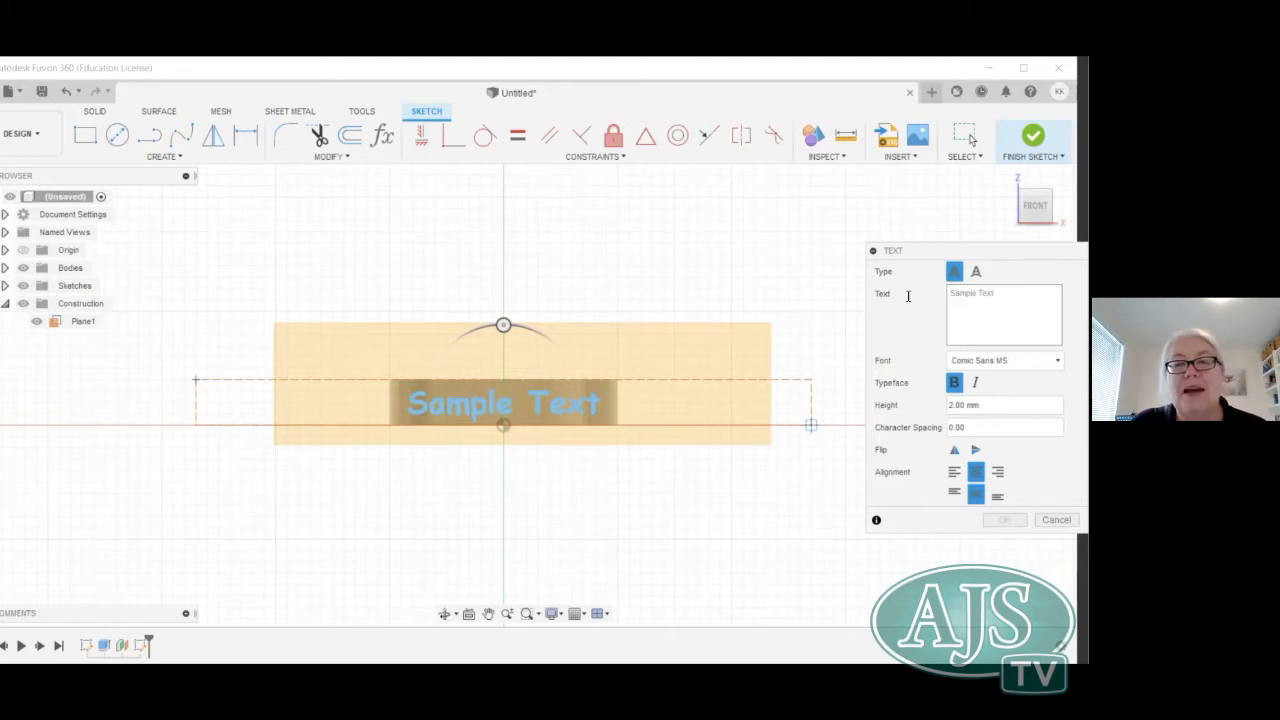
Set the sketch text to "shall I compare thee" and accept it in the frame across the ring.
{"action": "left_click", "coordinate": [1003, 312]}
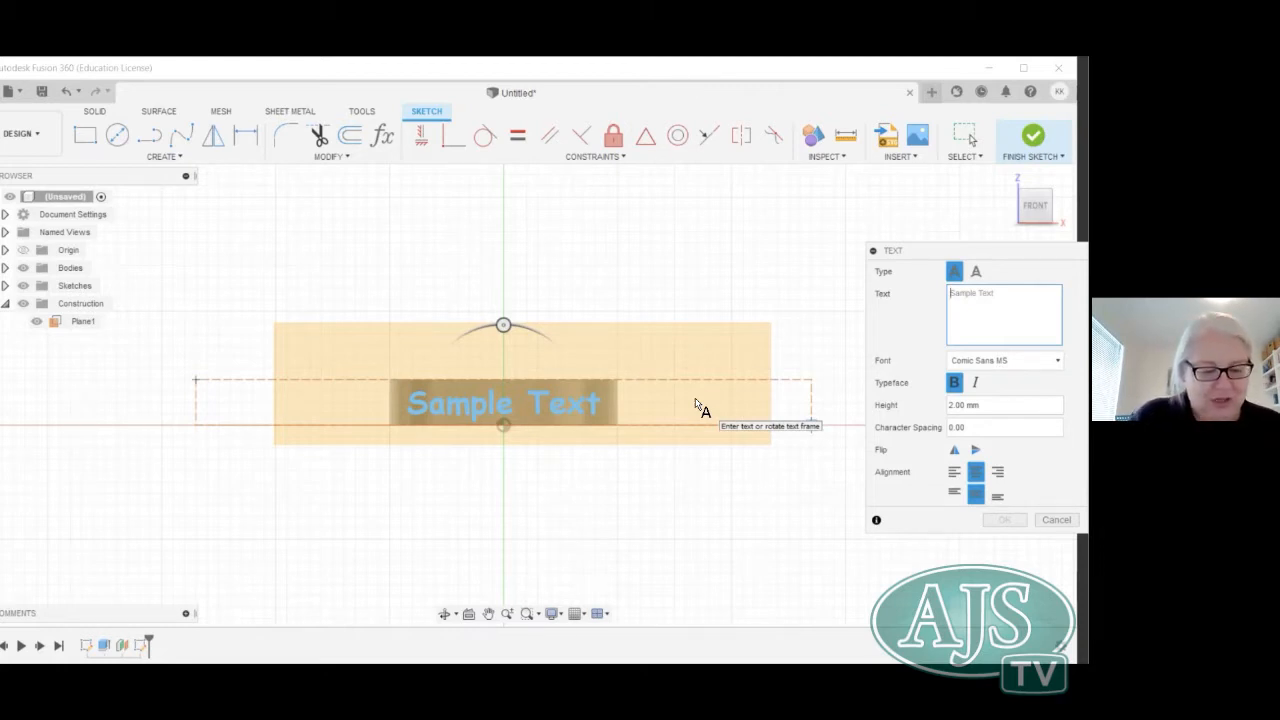
{"action": "type", "text": "shall I compare"}
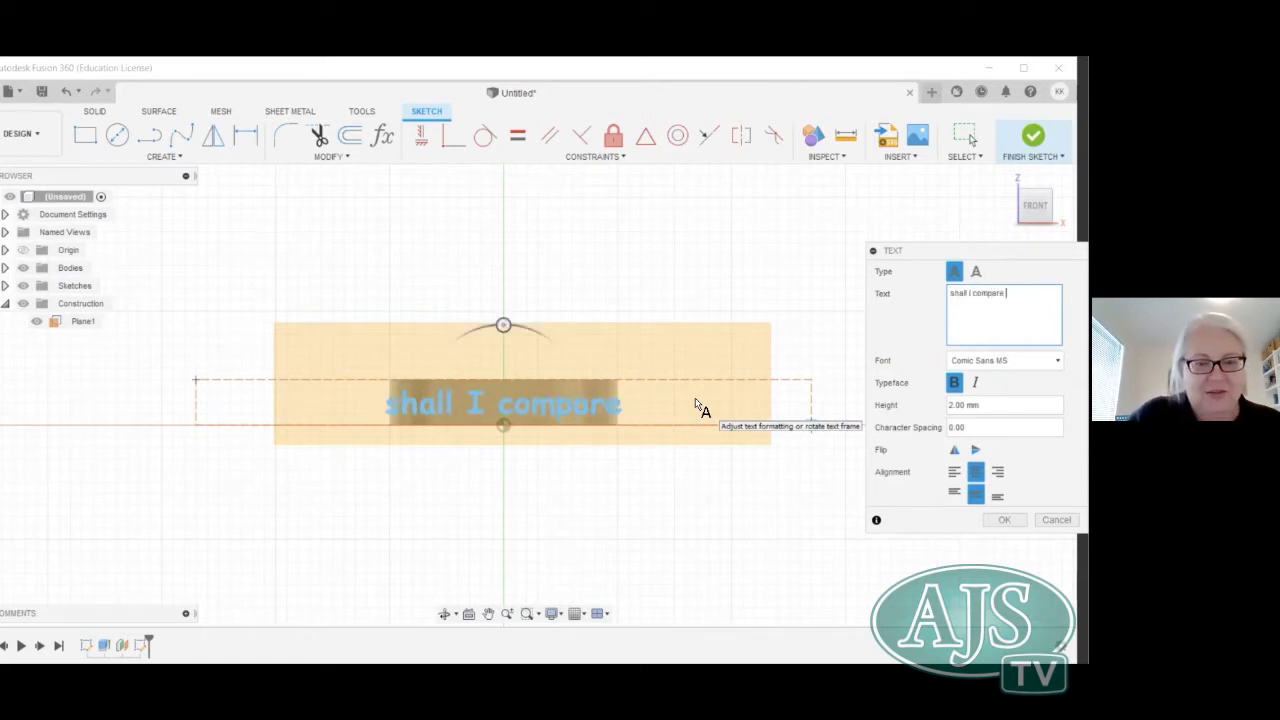
{"action": "type", "text": "  thee"}
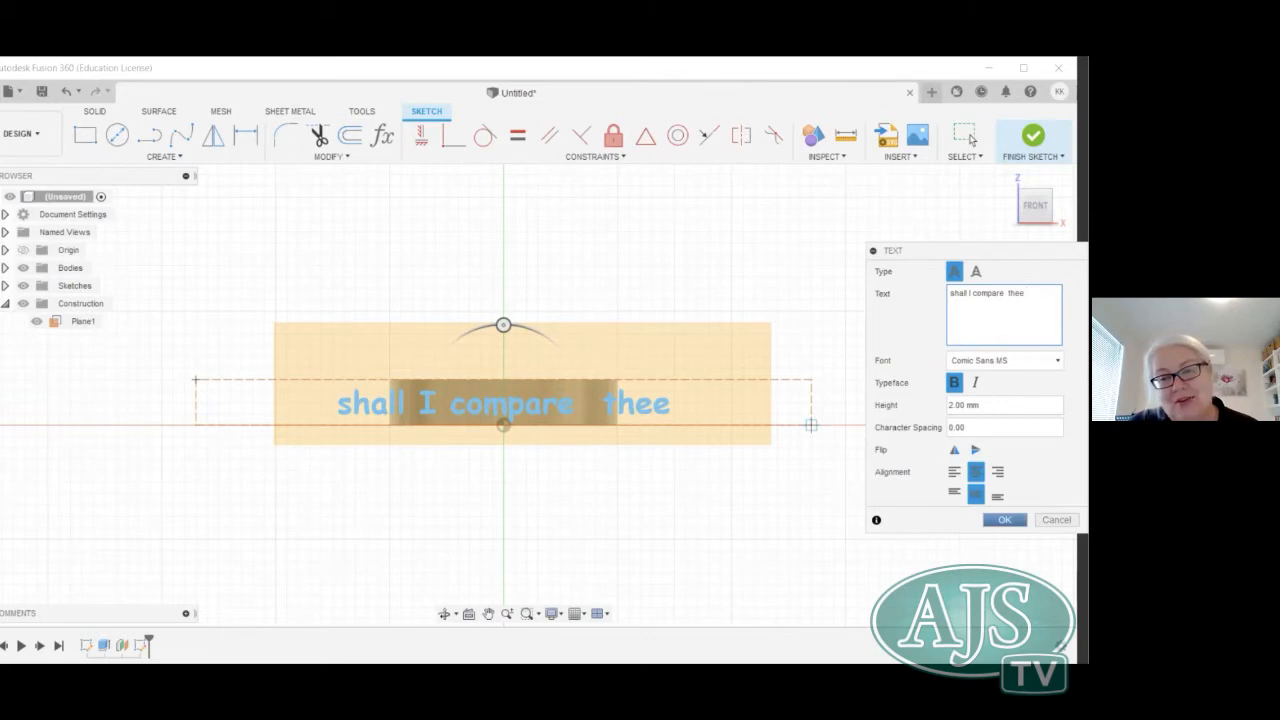
{"action": "left_click", "coordinate": [1005, 520]}
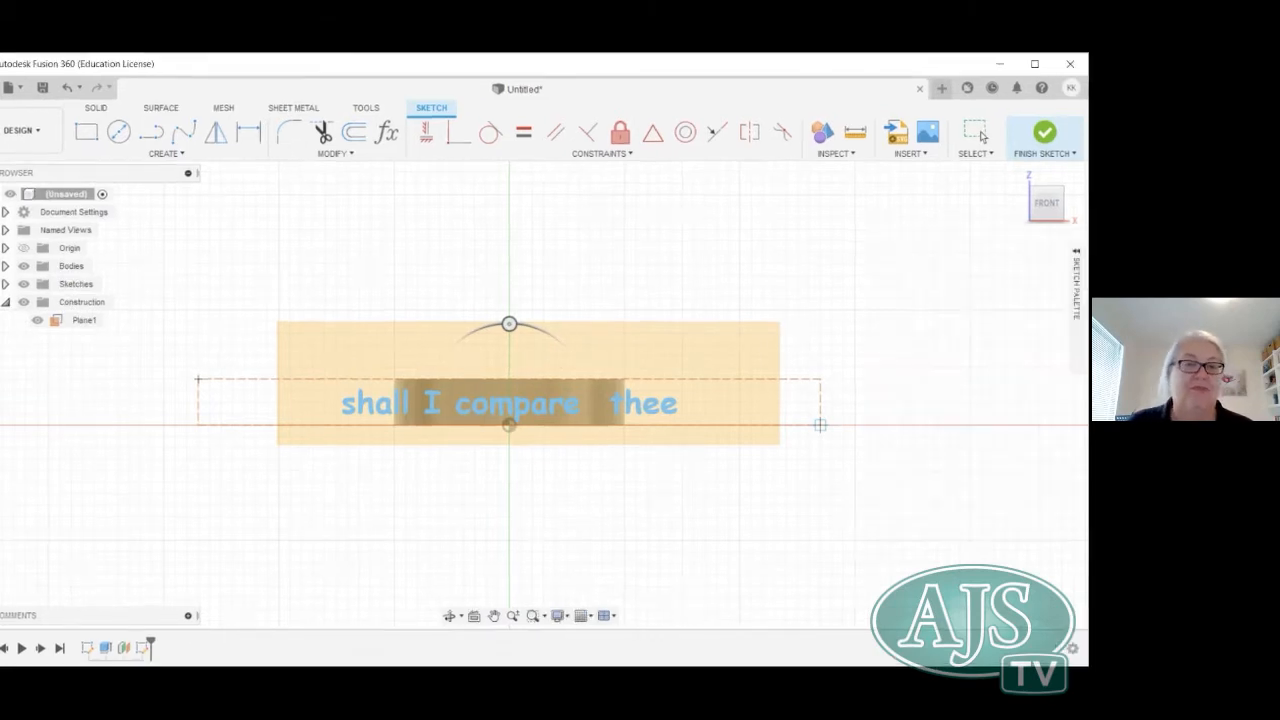
Finish the text sketch and check the text's placement in front of the ring.
{"action": "left_click", "coordinate": [981, 137]}
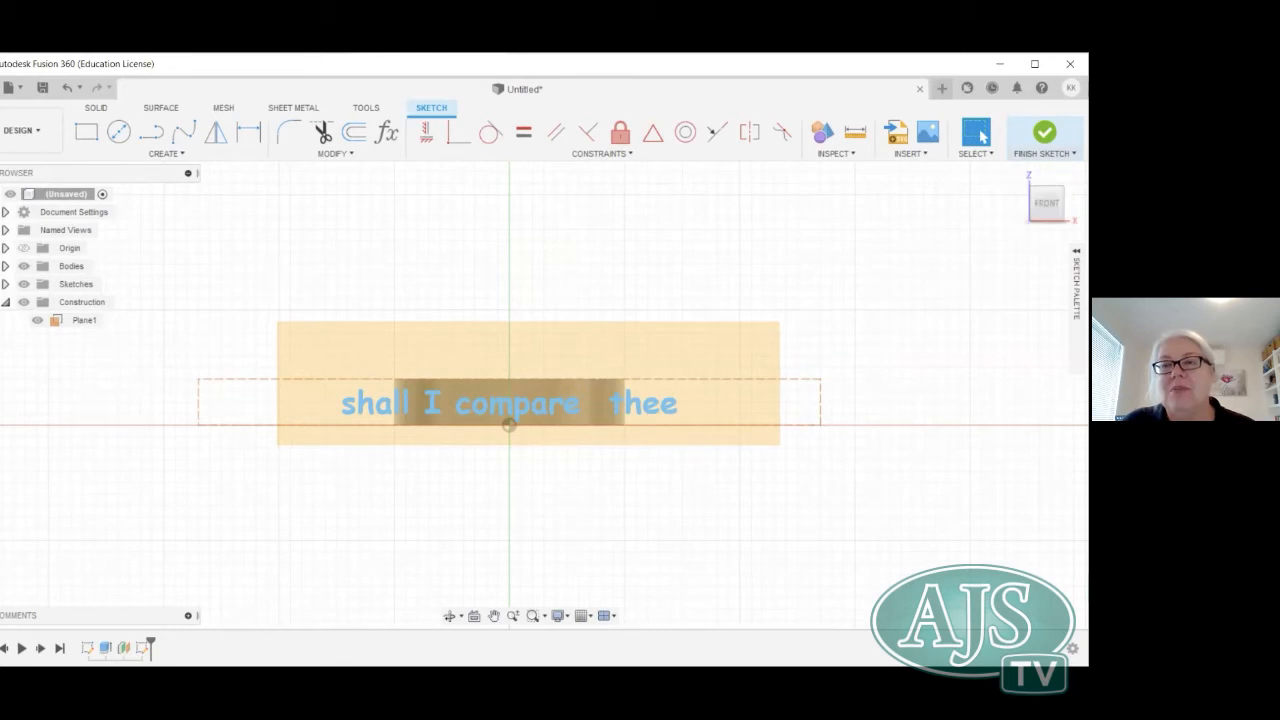
{"action": "left_click", "coordinate": [1045, 154]}
{"action": "left_click", "coordinate": [1048, 169]}
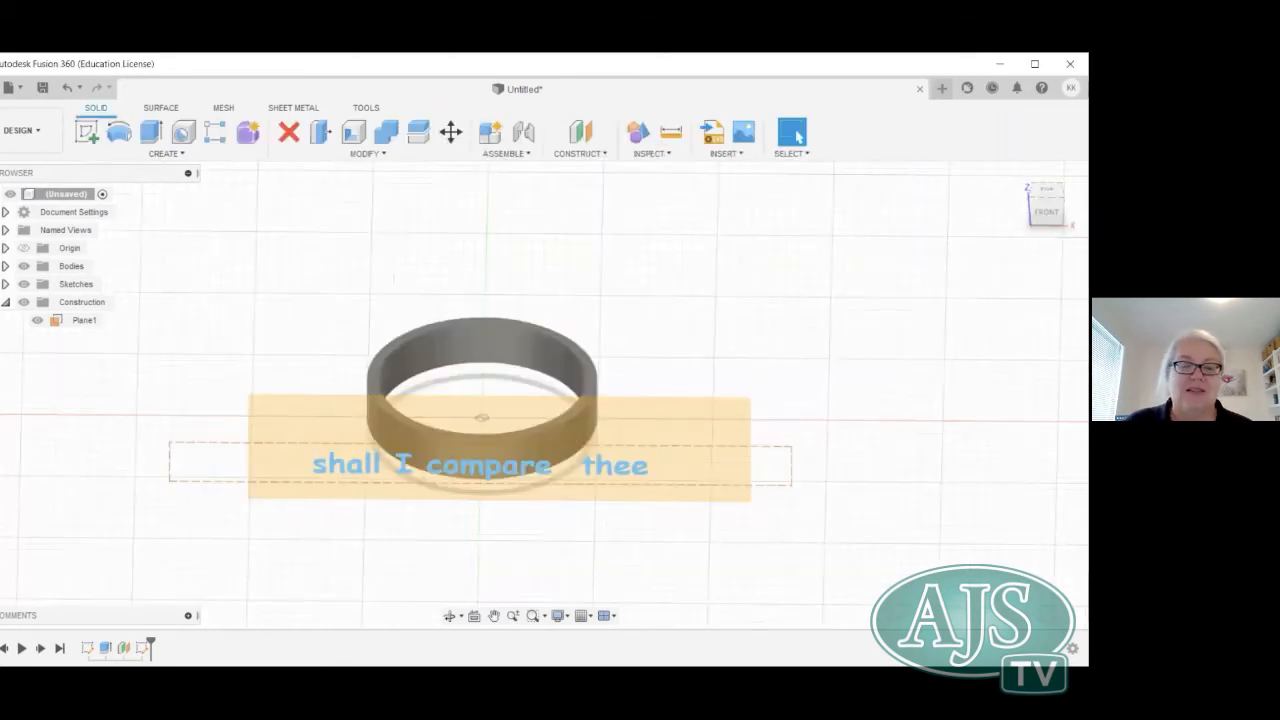
{"action": "mouse_move", "coordinate": [530, 395]}
{"action": "middle_mouse_down", "text": "shift"}
{"action": "mouse_move", "coordinate": [530, 505]}
{"action": "mouse_move", "coordinate": [530, 348]}
{"action": "middle_mouse_up", "text": "shift"}
{"action": "left_click", "coordinate": [1047, 204]}
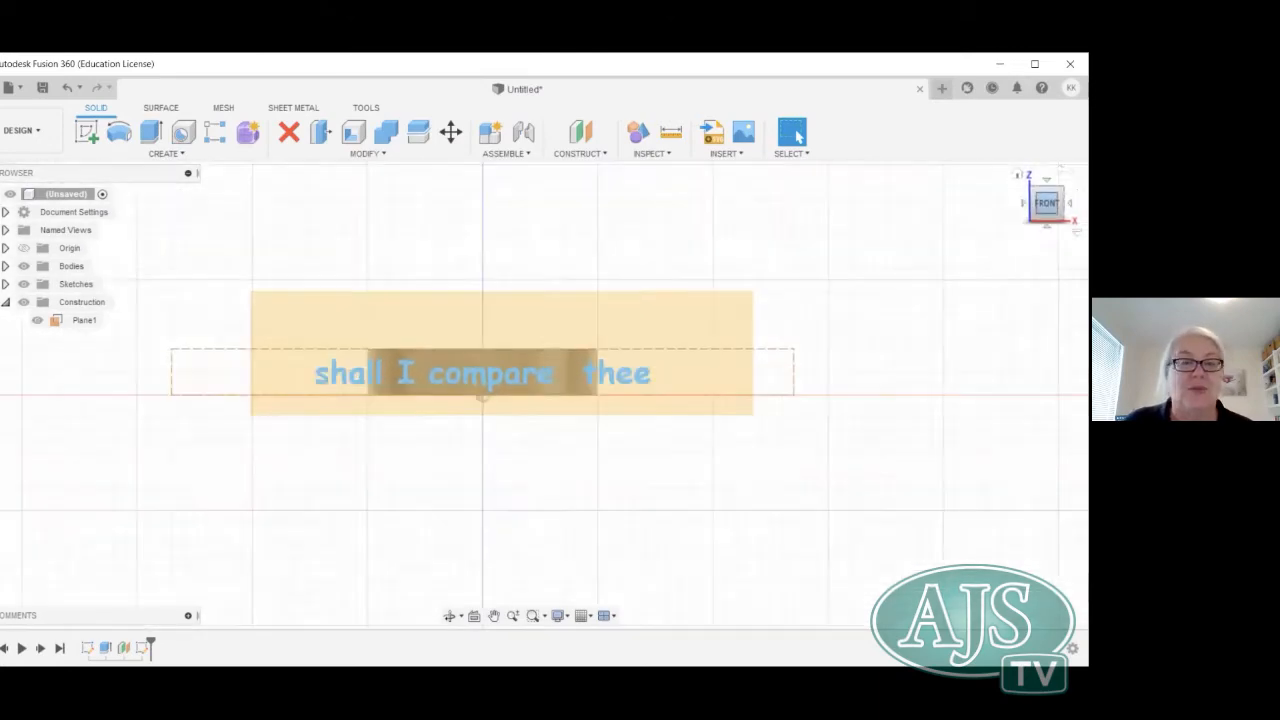
Emboss the sketch text onto the ring's outer face as a recessed engraving with a depth of -0.40 mm.
{"action": "left_click", "coordinate": [97, 155]}
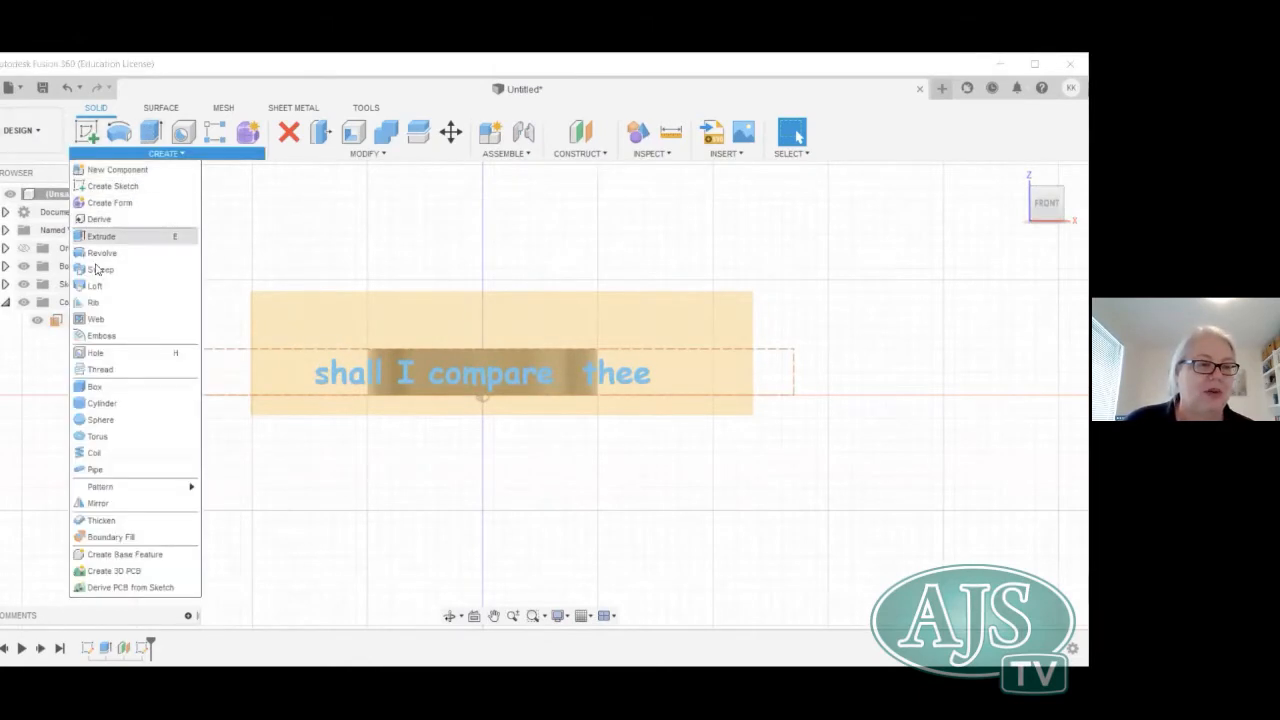
{"action": "left_click", "coordinate": [106, 338]}
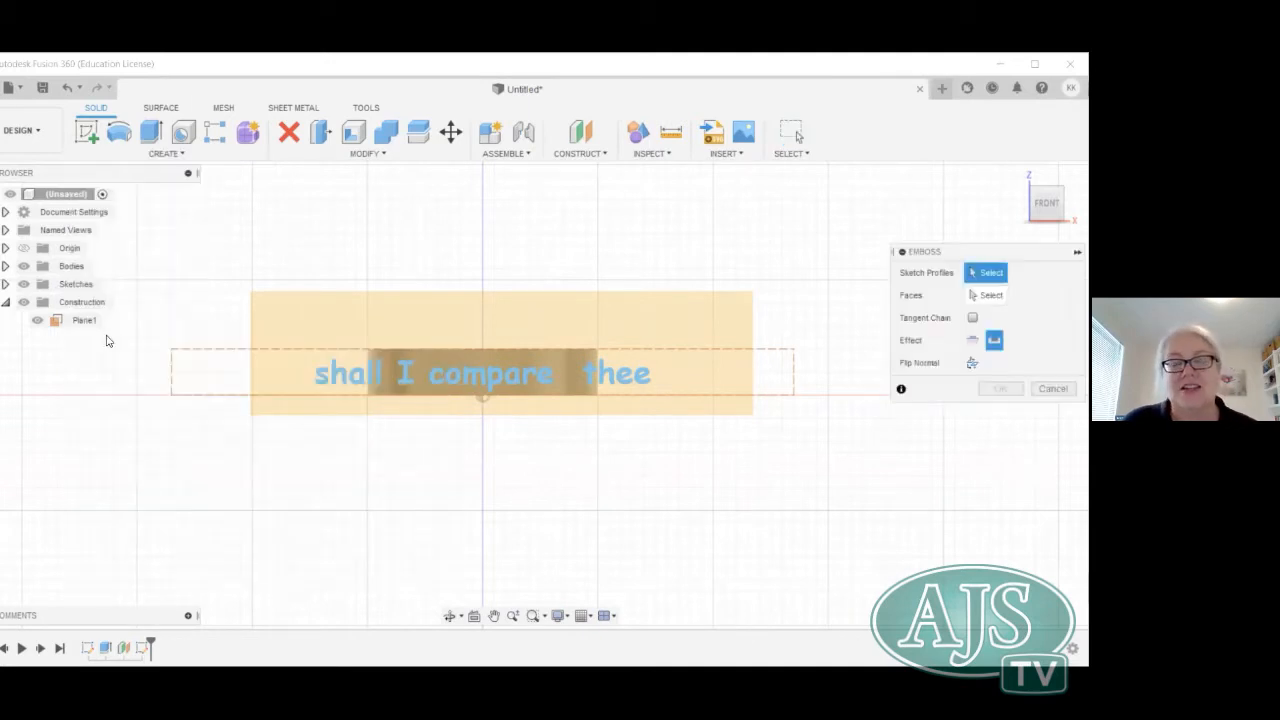
{"action": "left_click", "coordinate": [322, 386]}
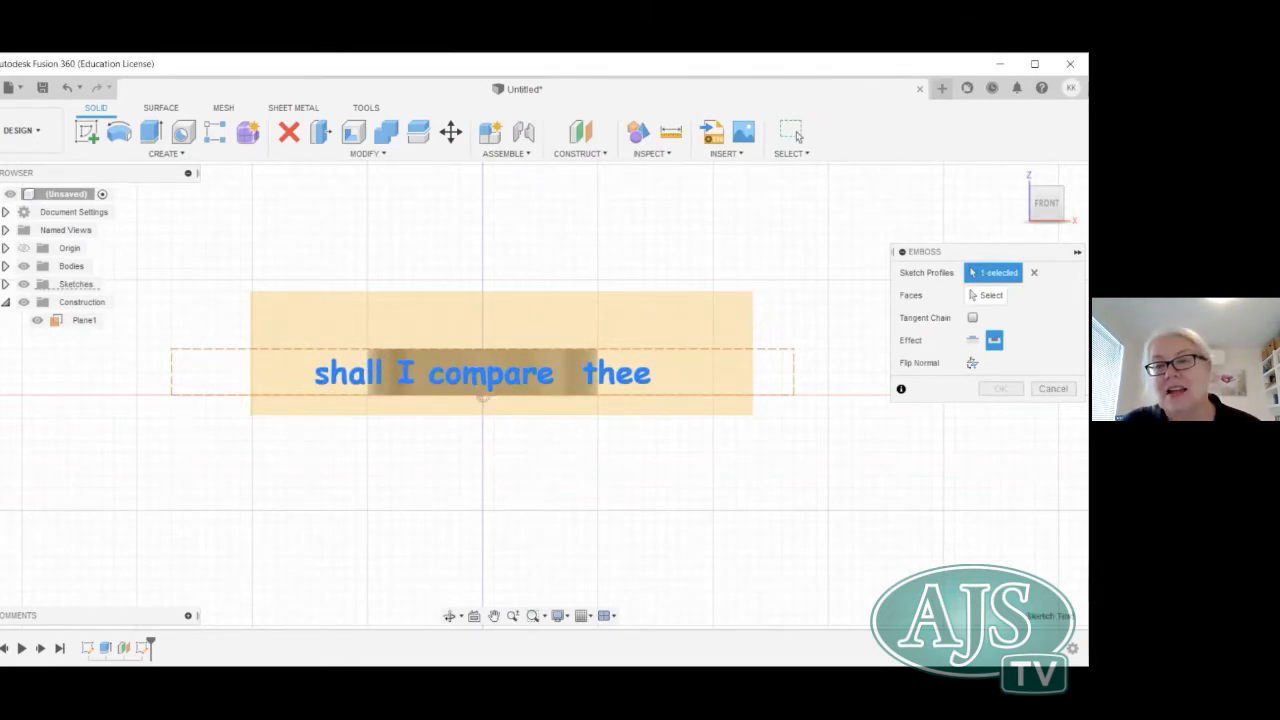
{"action": "left_click", "coordinate": [987, 296]}
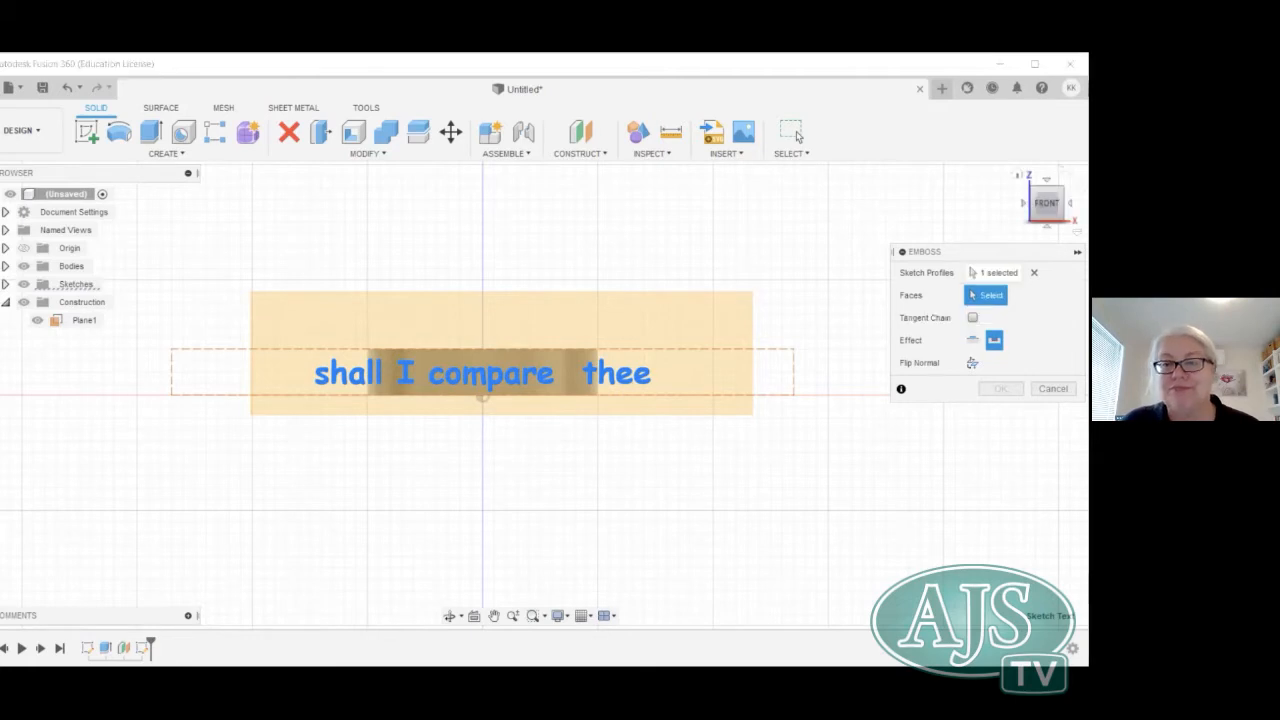
{"action": "left_click_drag", "start_coordinate": [1046, 204], "coordinate": [1028, 246]}
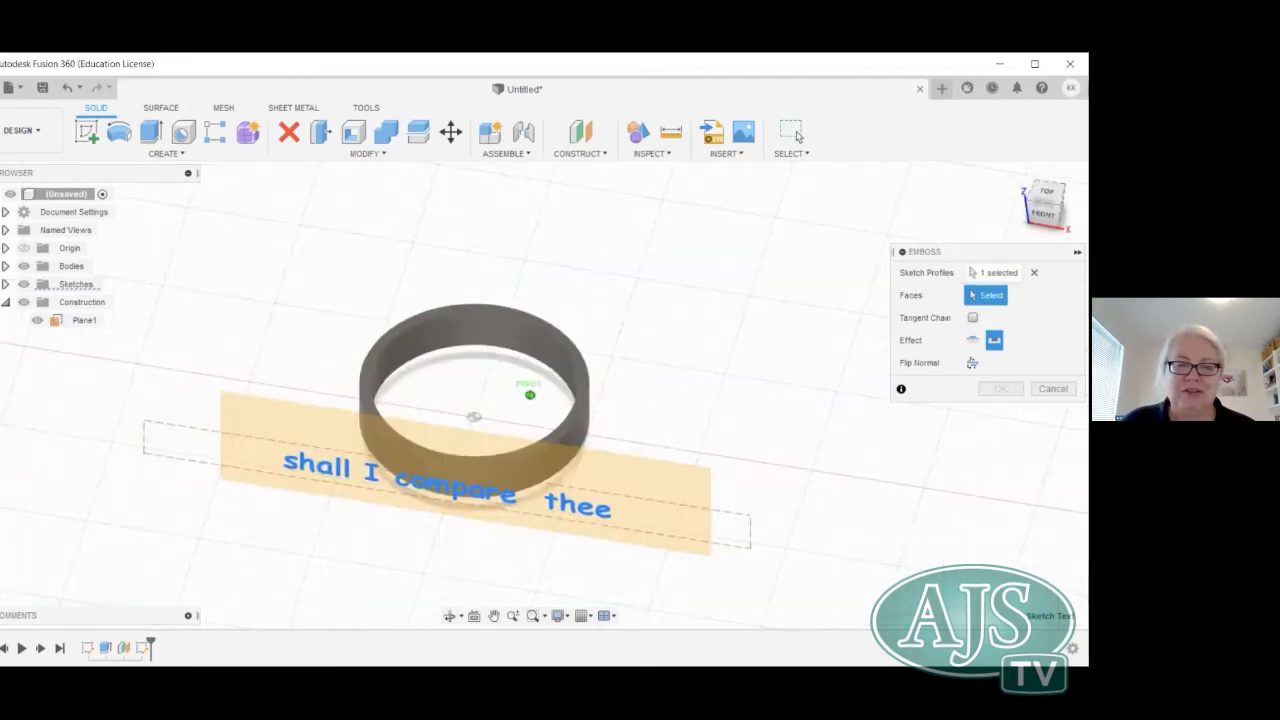
{"action": "left_click", "coordinate": [577, 436]}
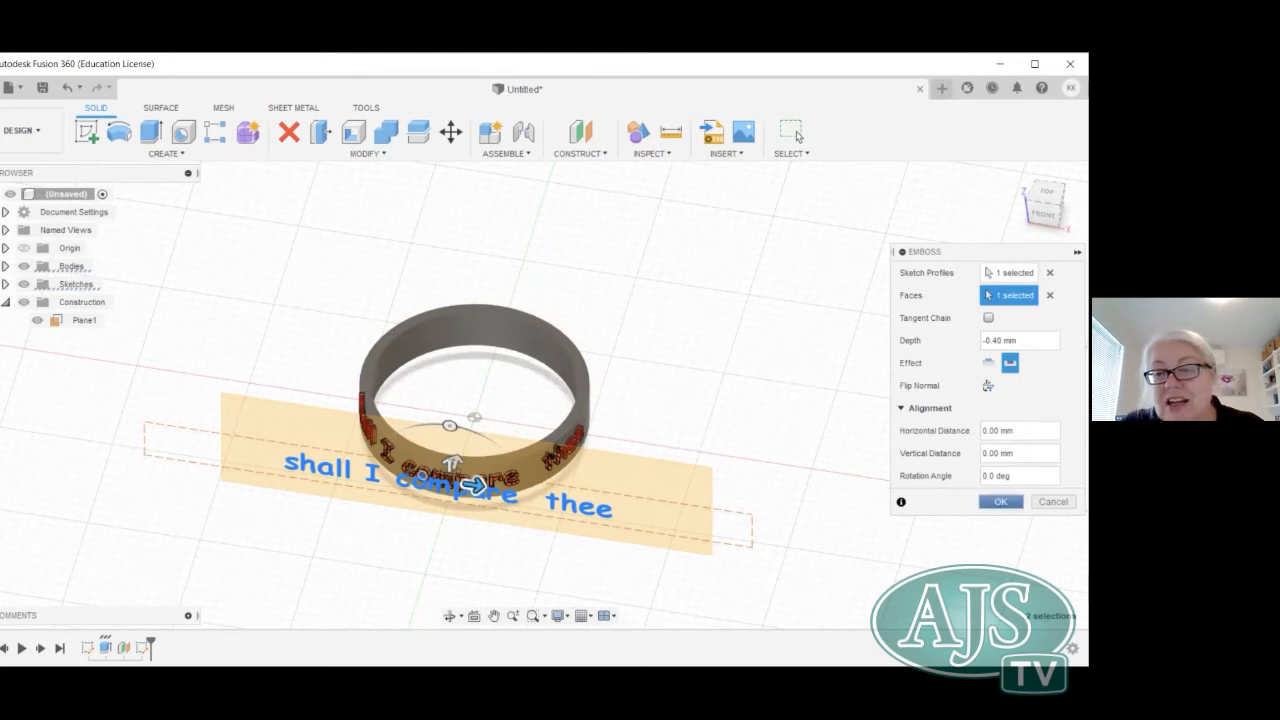
{"action": "key", "text": "Return"}
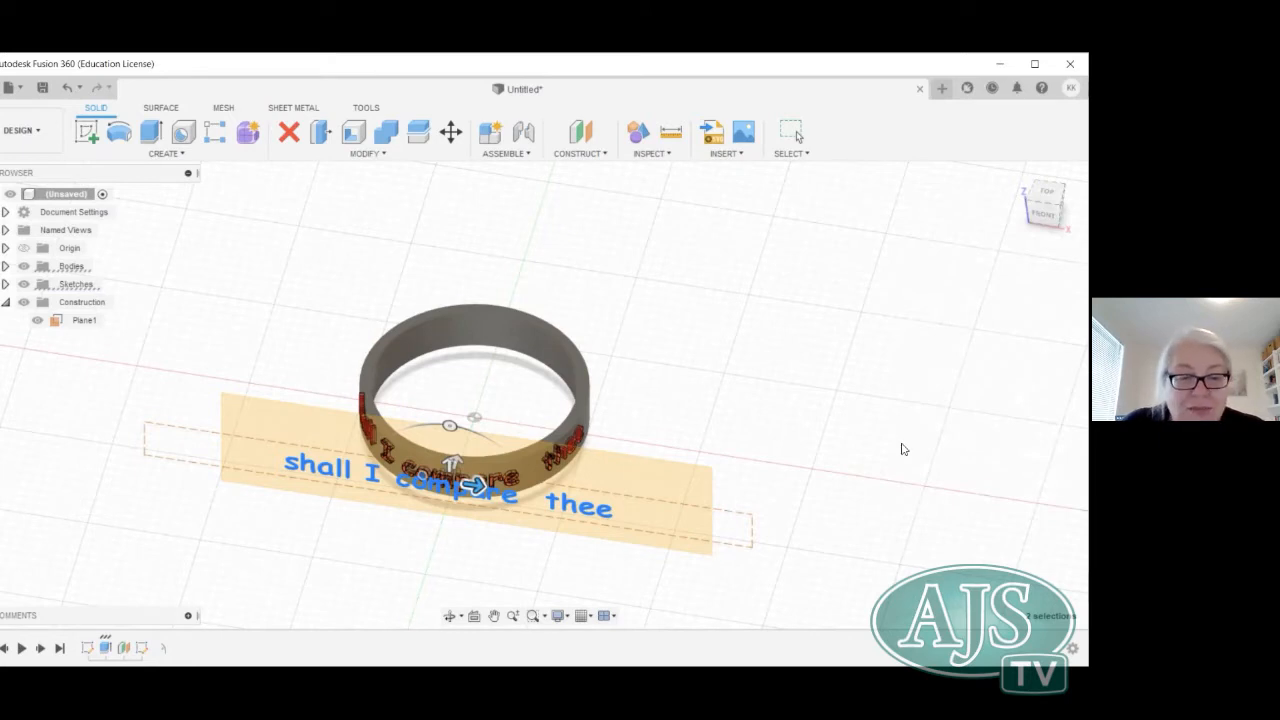
Hide the construction plane Plane1 and inspect the engraved text on the ring's outer face.
{"action": "left_click", "coordinate": [38, 325]}
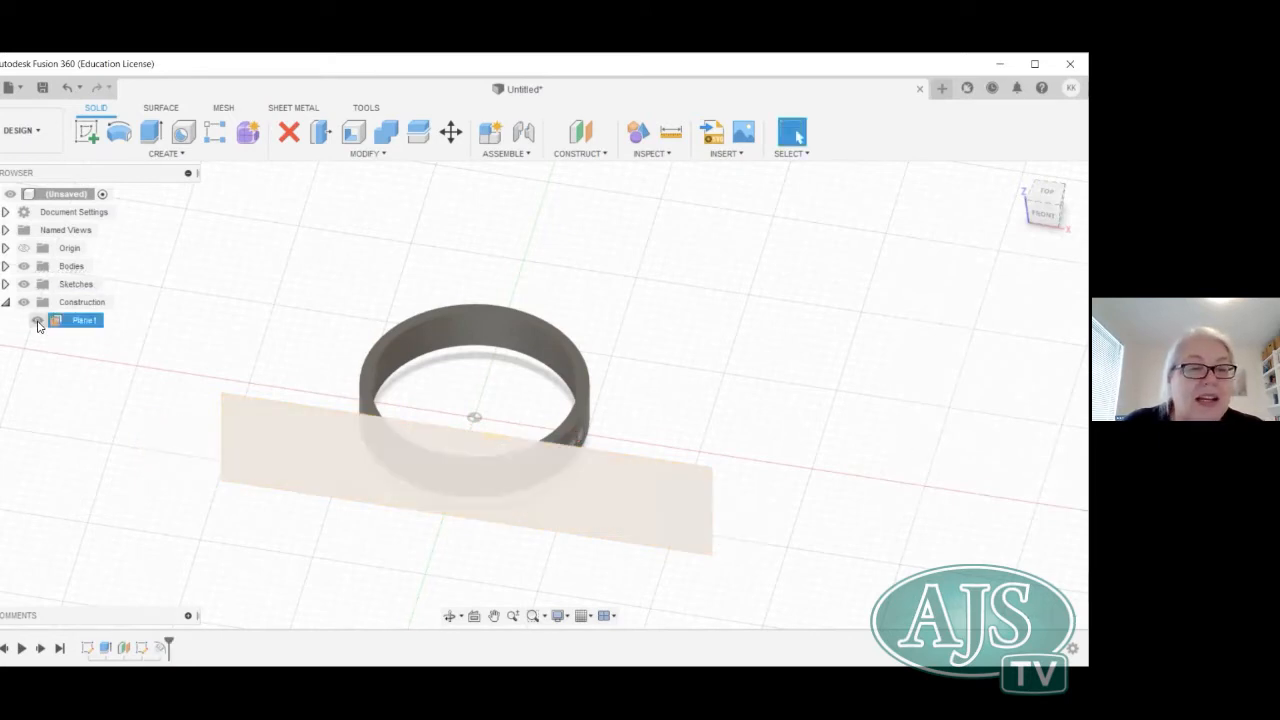
{"action": "left_click", "coordinate": [37, 321]}
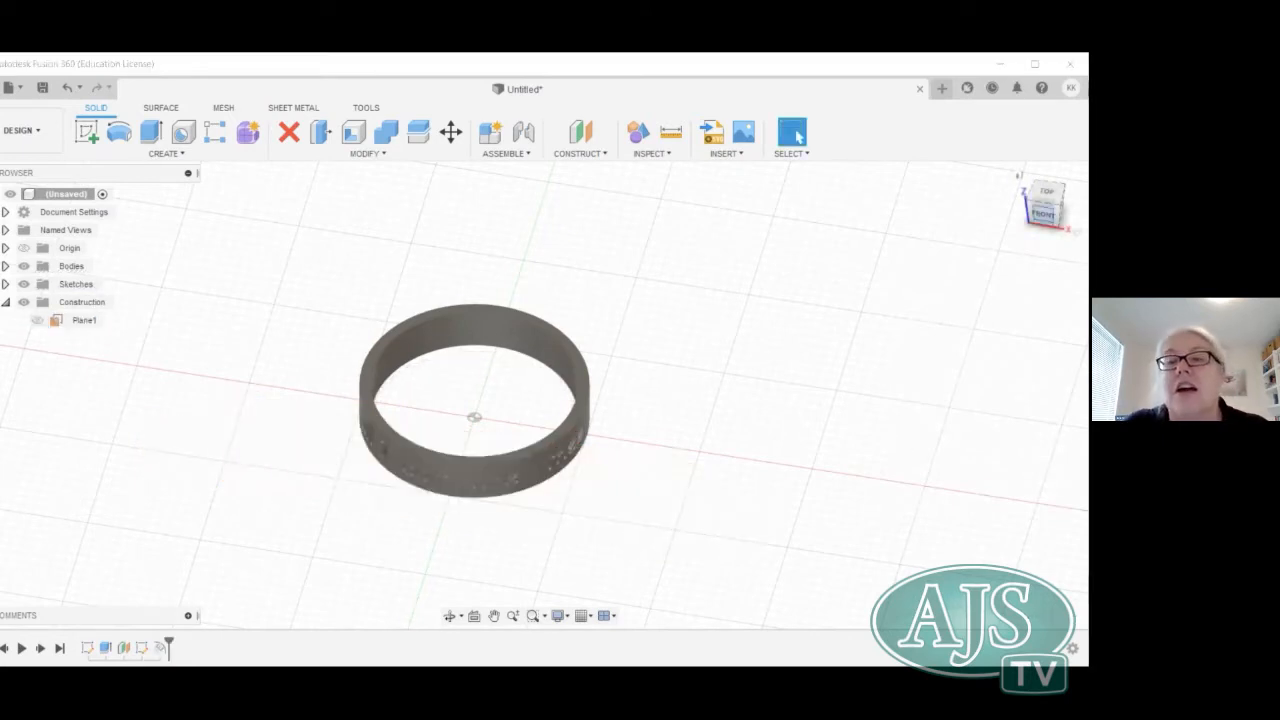
{"action": "left_click", "coordinate": [1043, 214]}
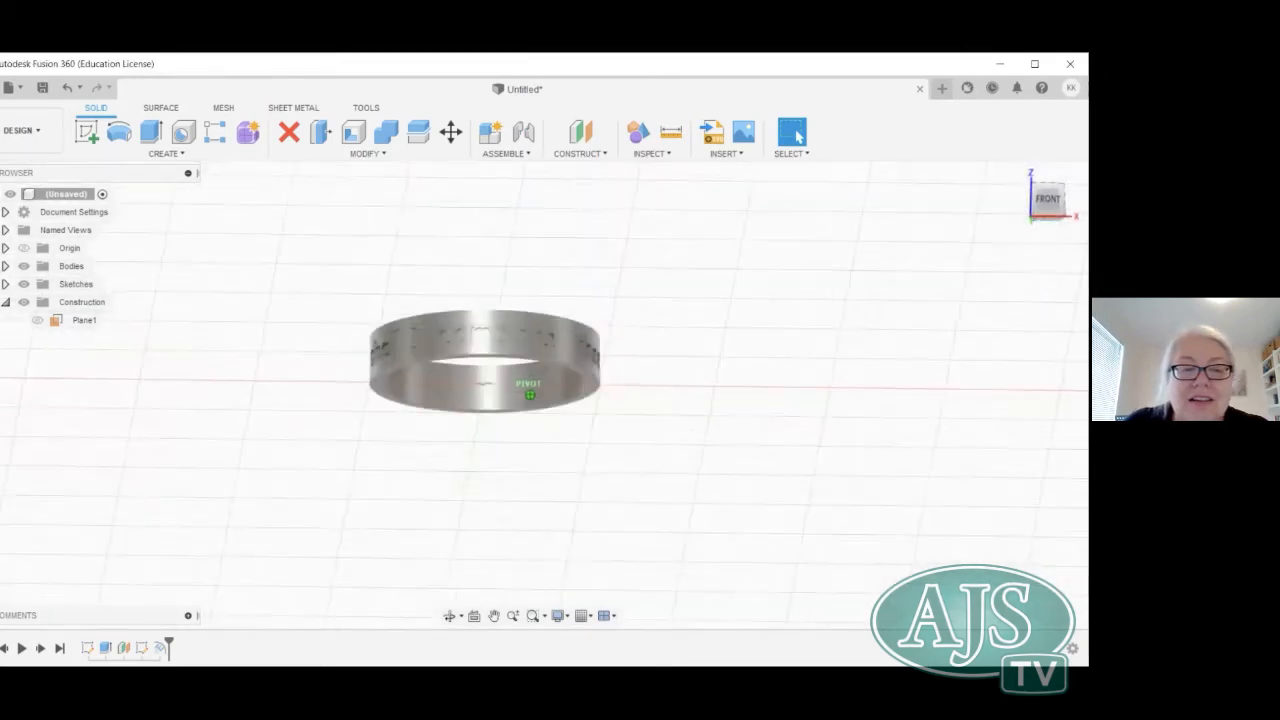
{"action": "scroll", "coordinate": [776, 407], "scroll_direction": "up", "scroll_amount": 5}
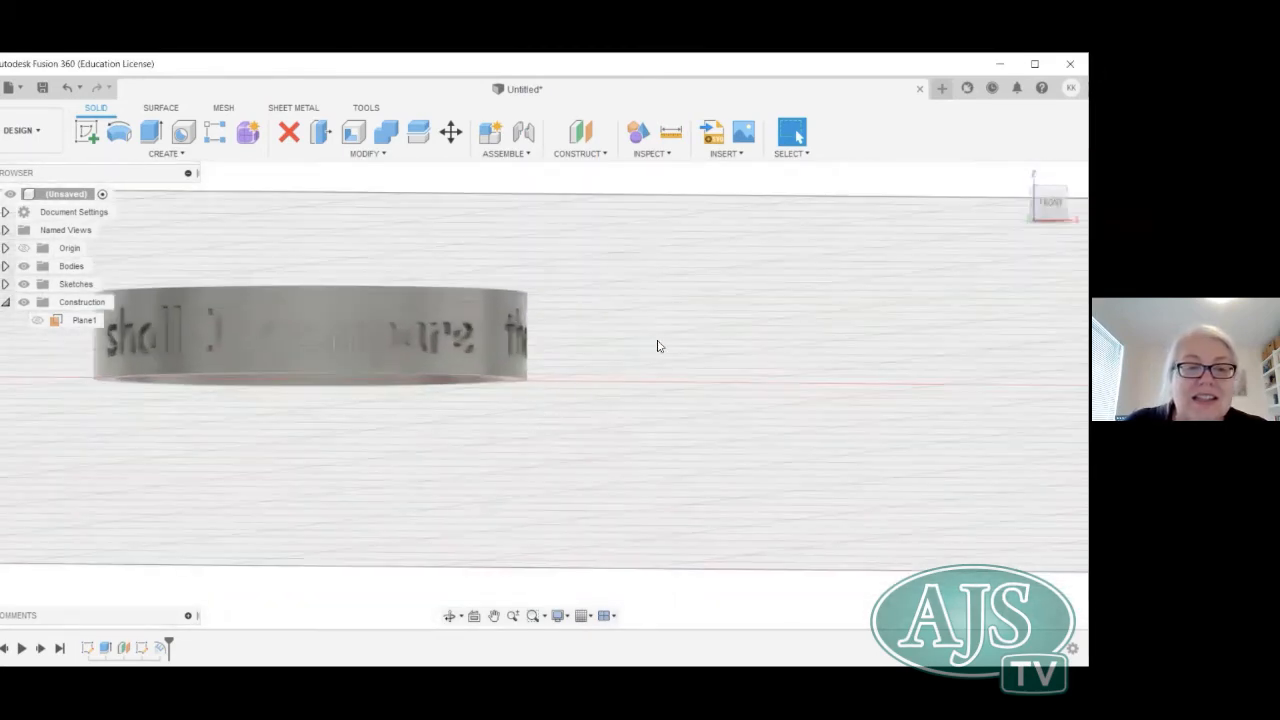
{"action": "middle_click_drag", "start_coordinate": [530, 395], "coordinate": [677, 600], "text": "shift"}
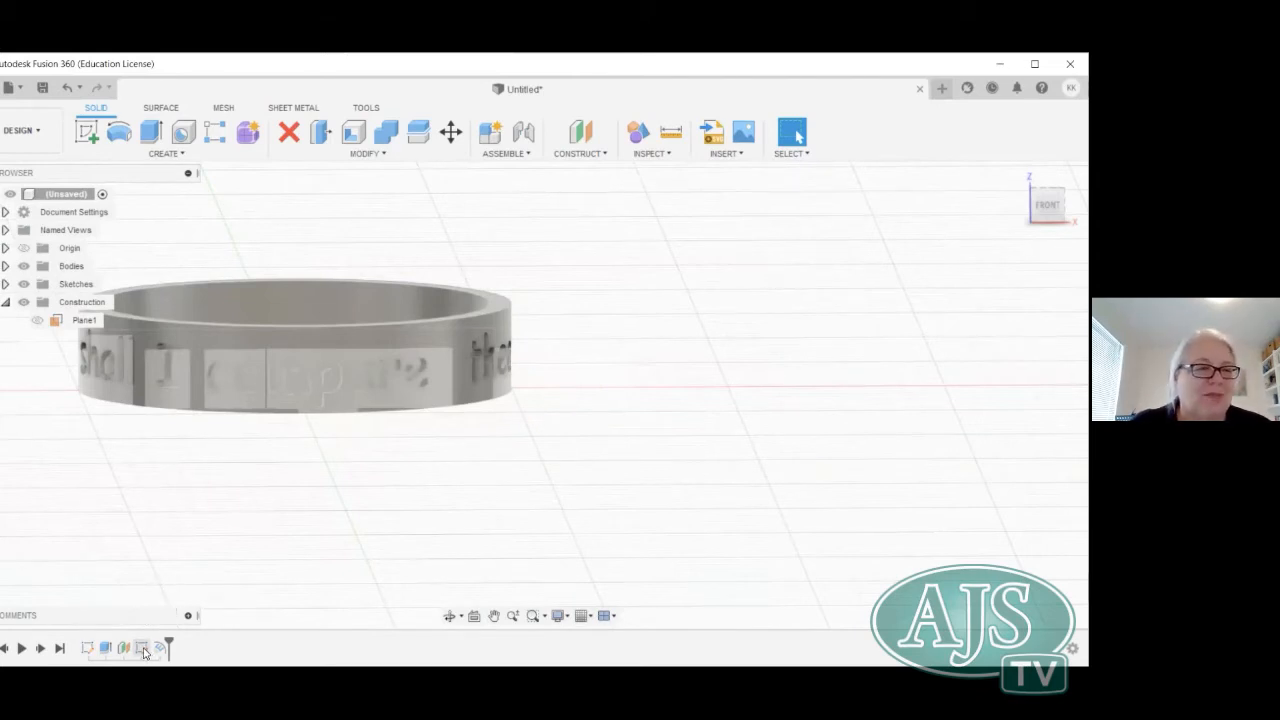
Edit the sketch text in front of the ring to read "shall I compare thee to a summer's day", removing the extra space.
{"action": "right_click", "coordinate": [143, 650]}
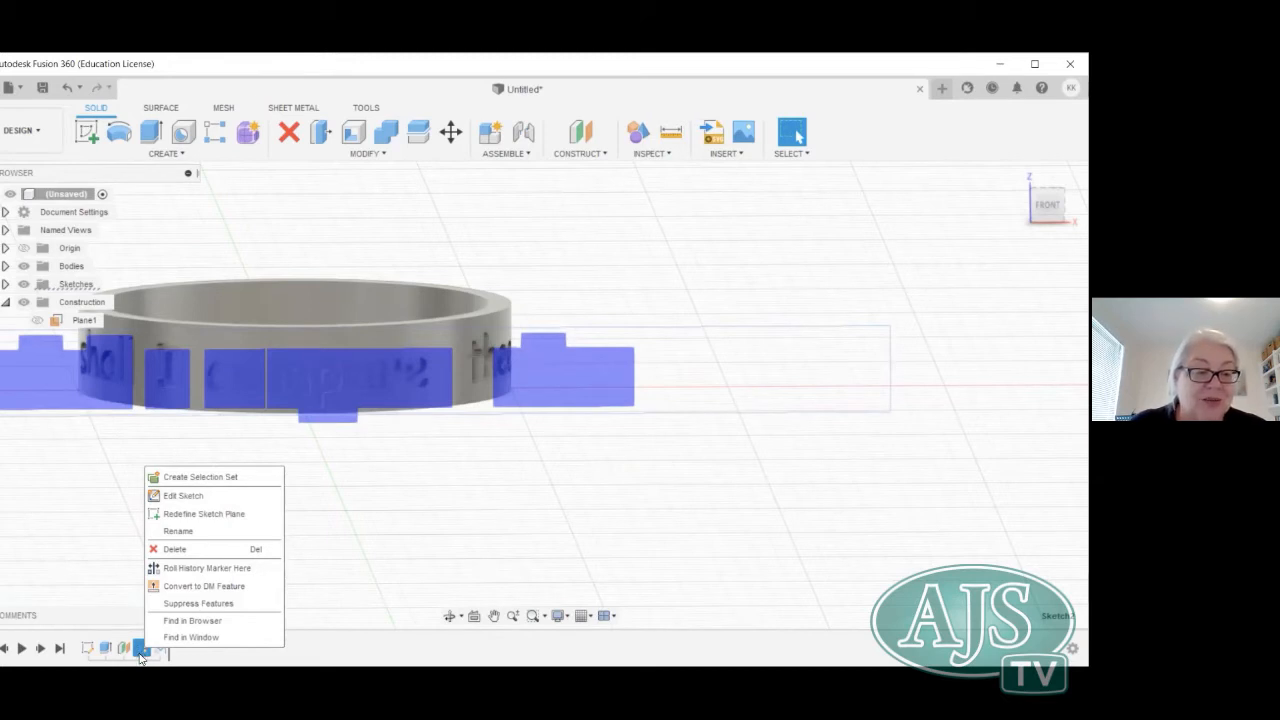
{"action": "left_click", "coordinate": [182, 496]}
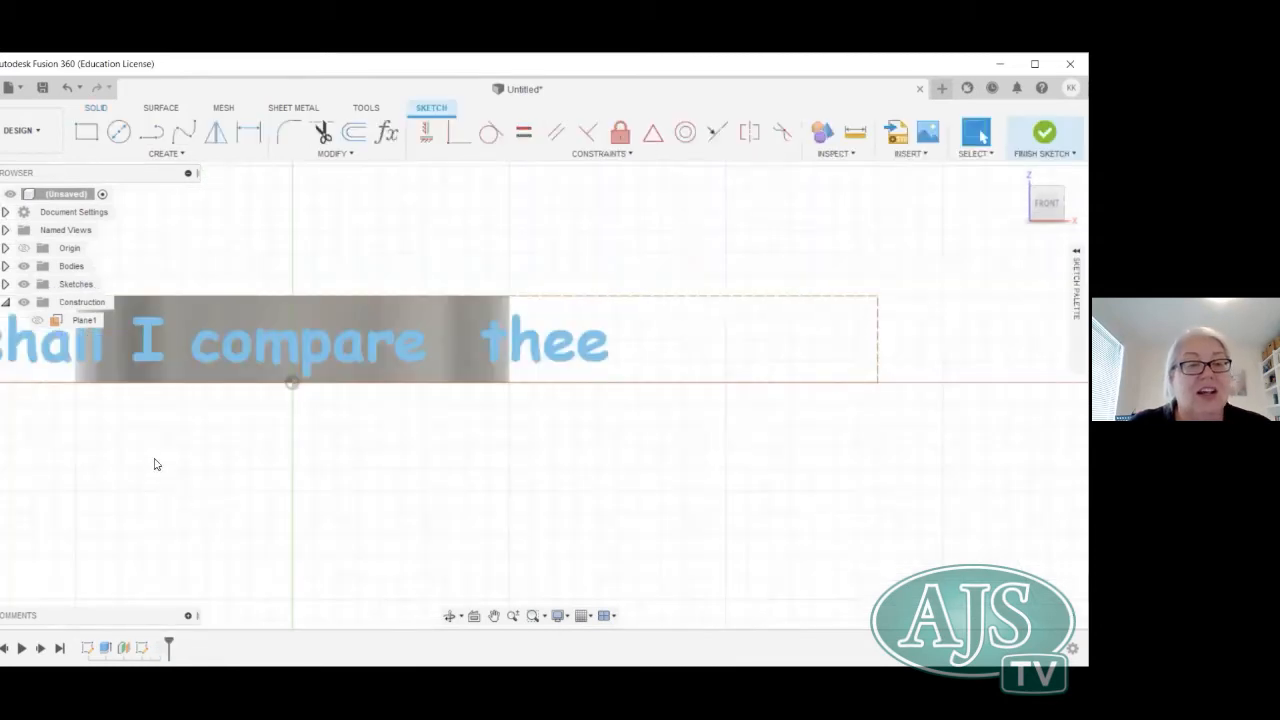
{"action": "right_click", "coordinate": [250, 344]}
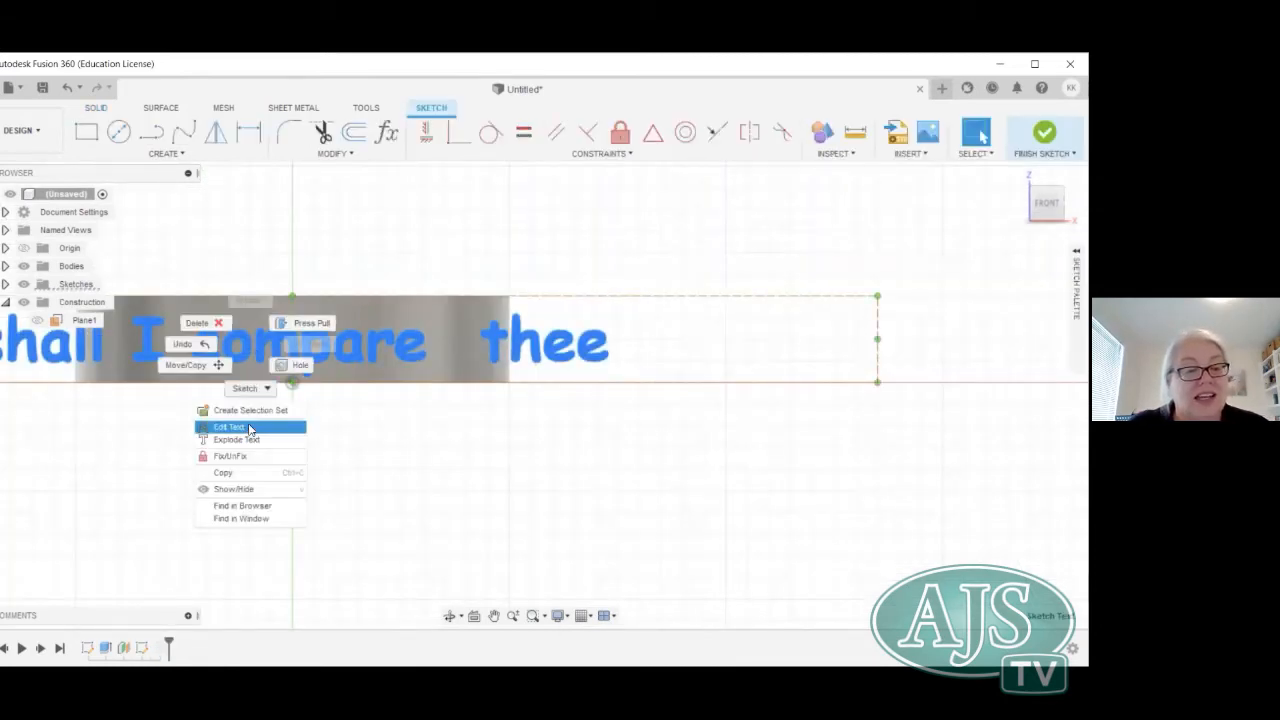
{"action": "left_click", "coordinate": [250, 427]}
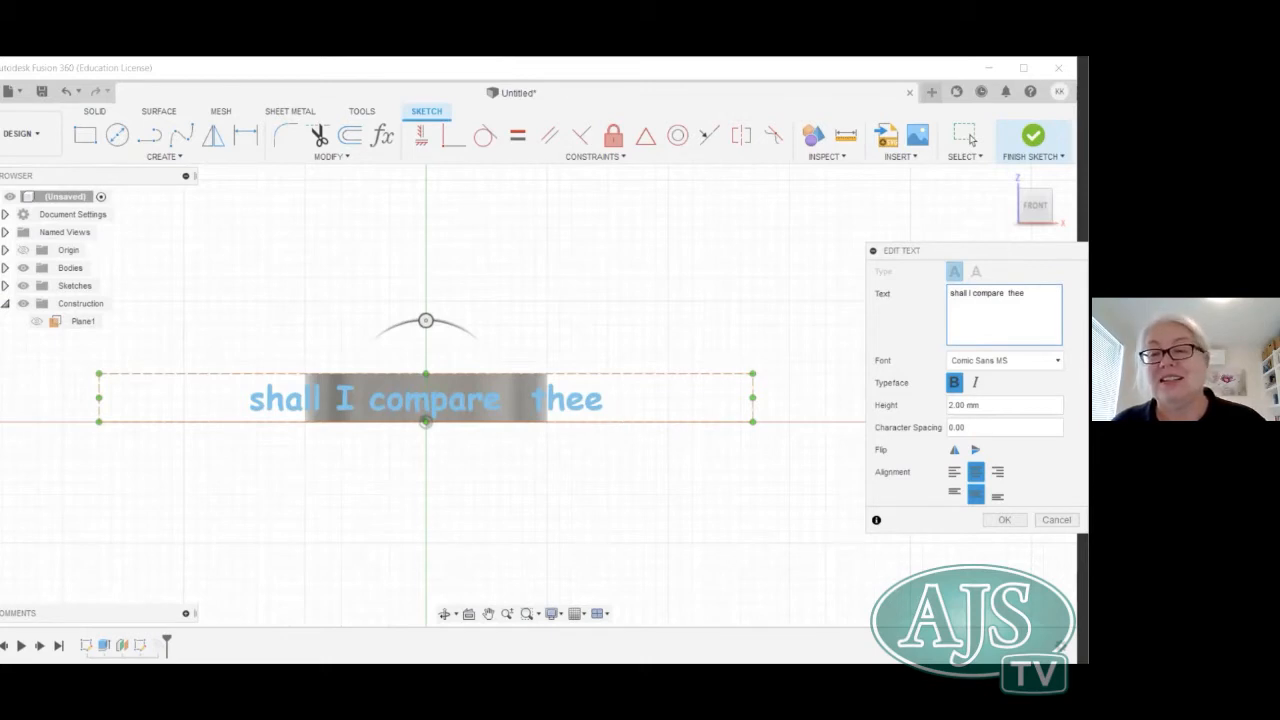
{"action": "type", "text": "to"}
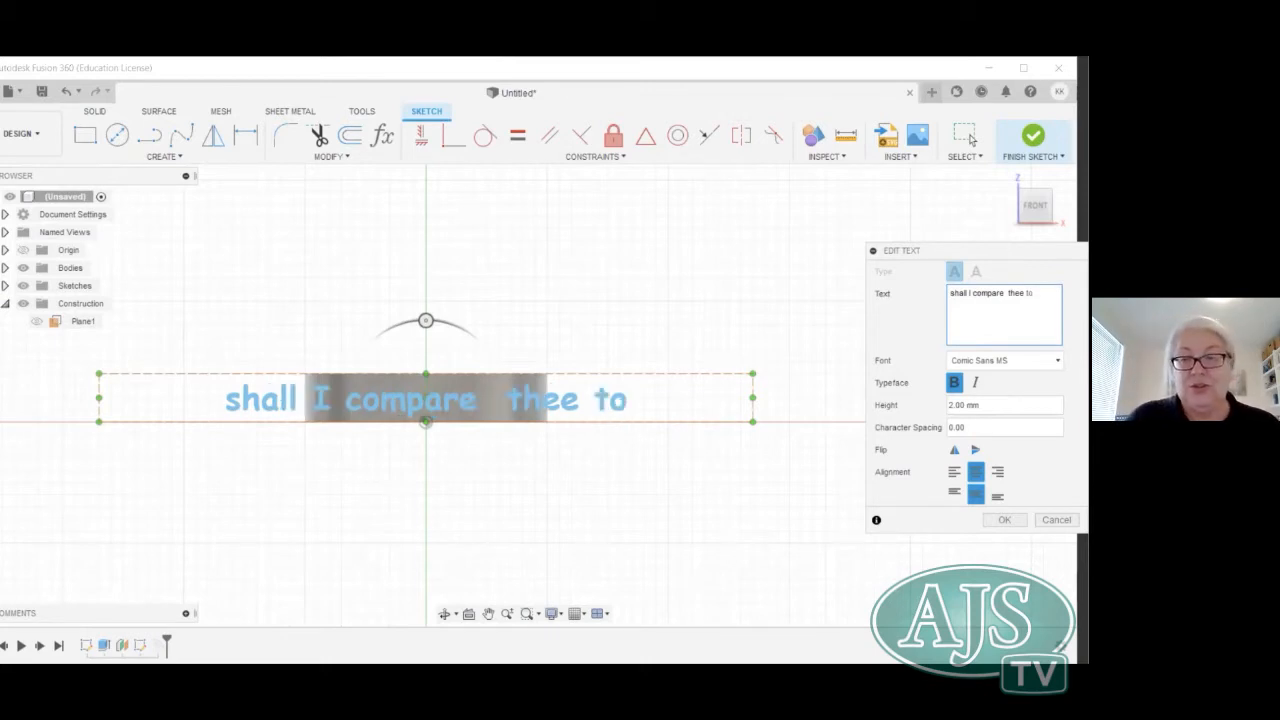
{"action": "type", "text": " a"}
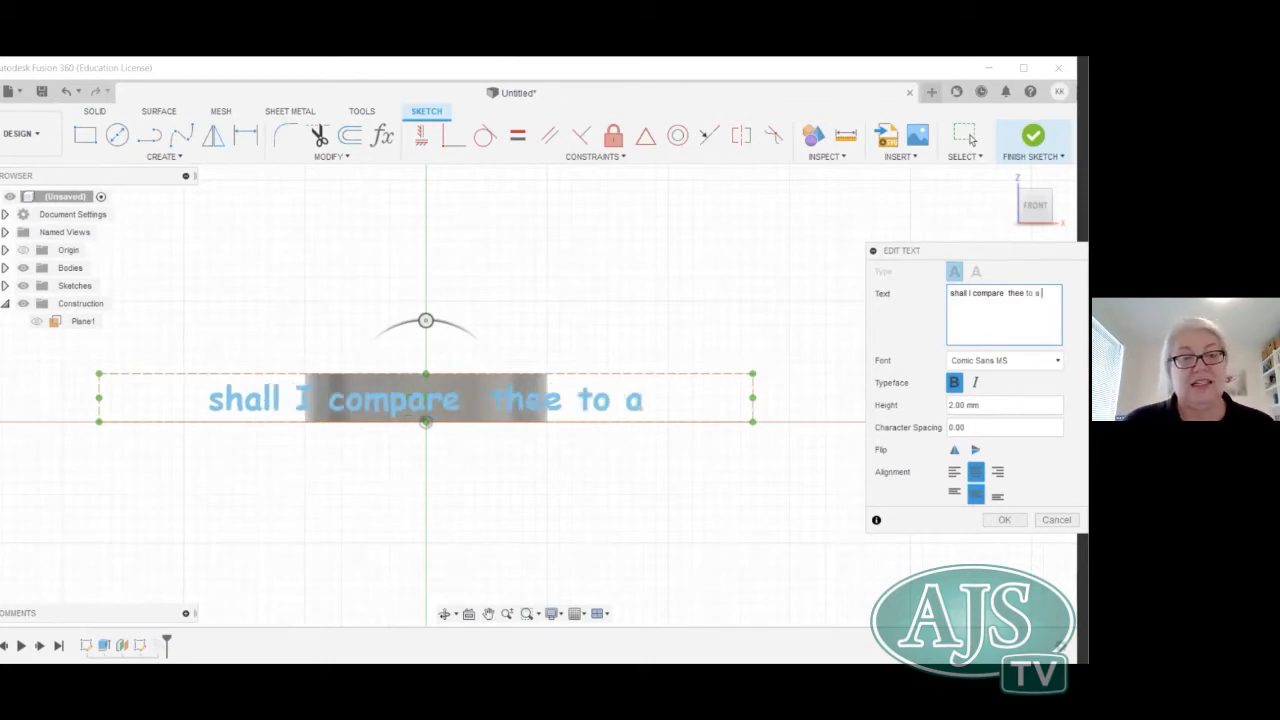
{"action": "type", "text": " summer"}
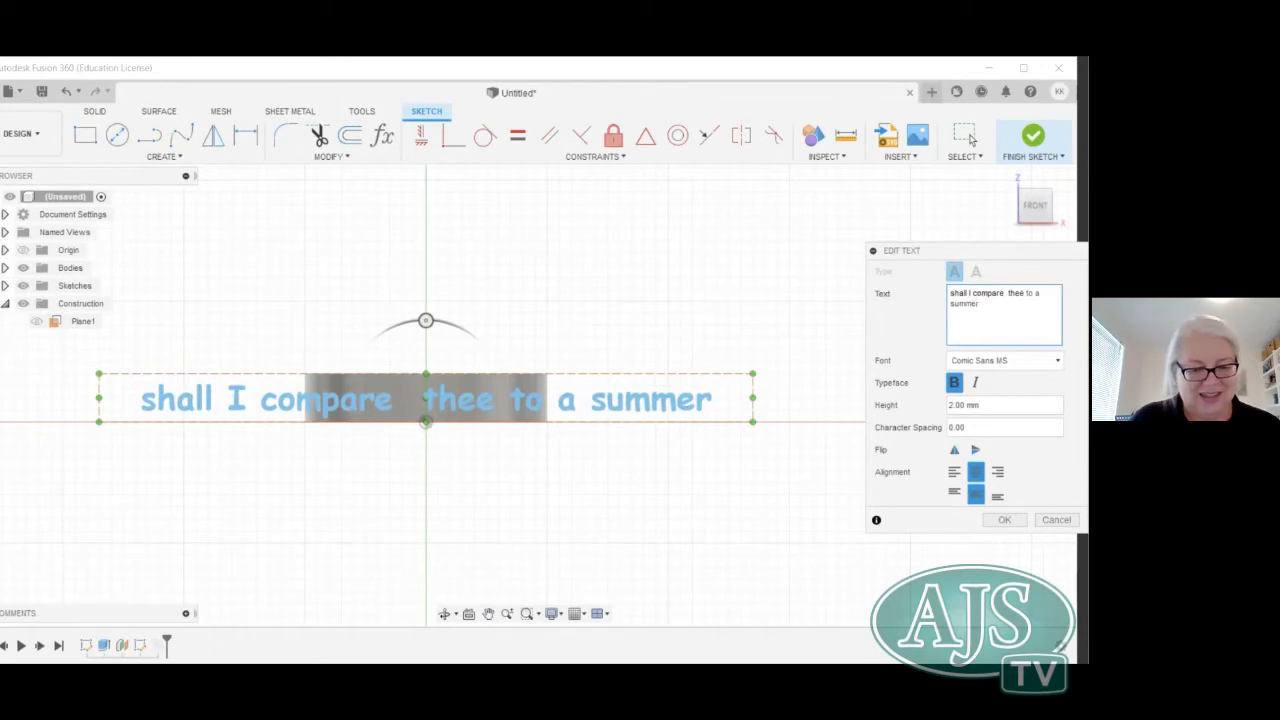
{"action": "type", "text": "'s"}
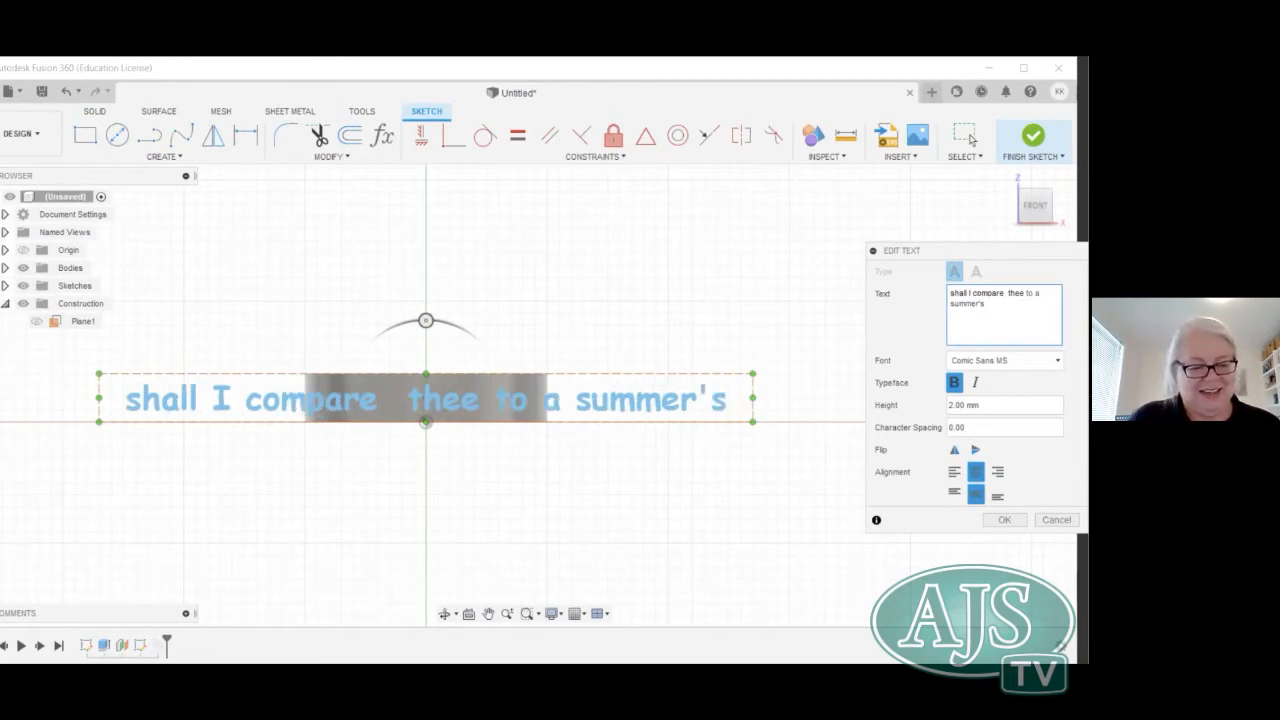
{"action": "type", "text": " day"}
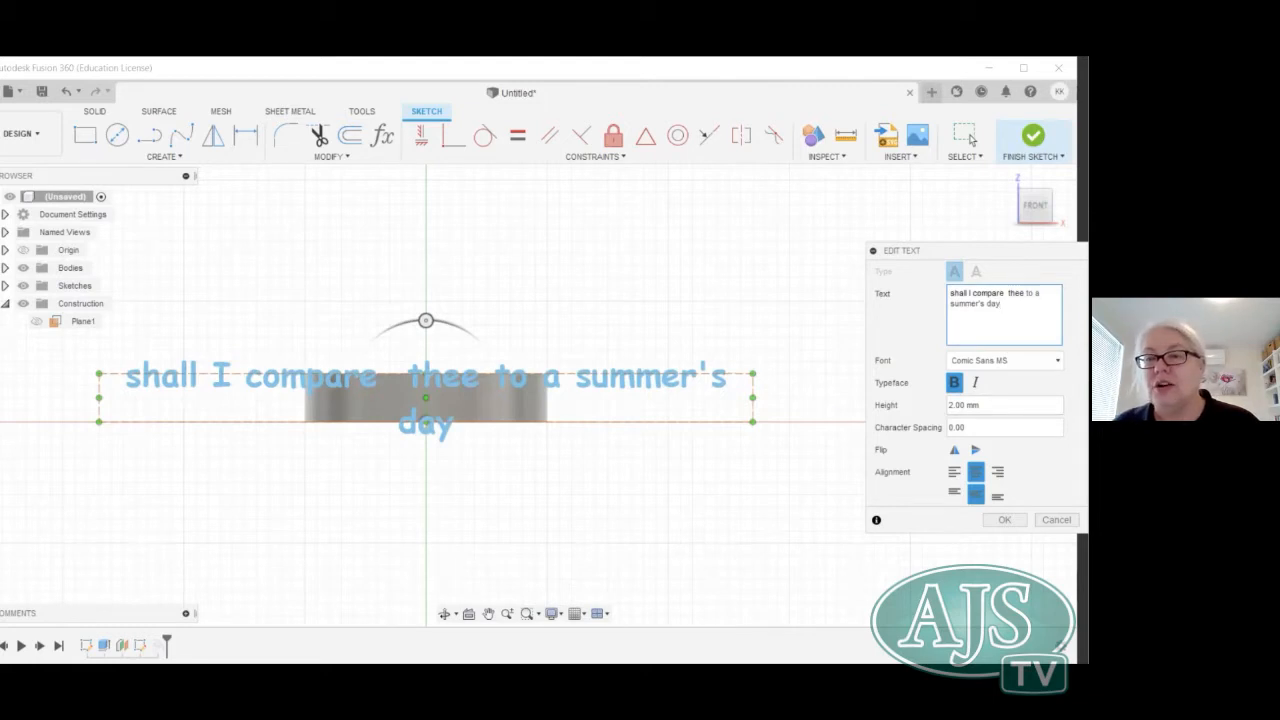
{"action": "key", "text": "BackSpace"}
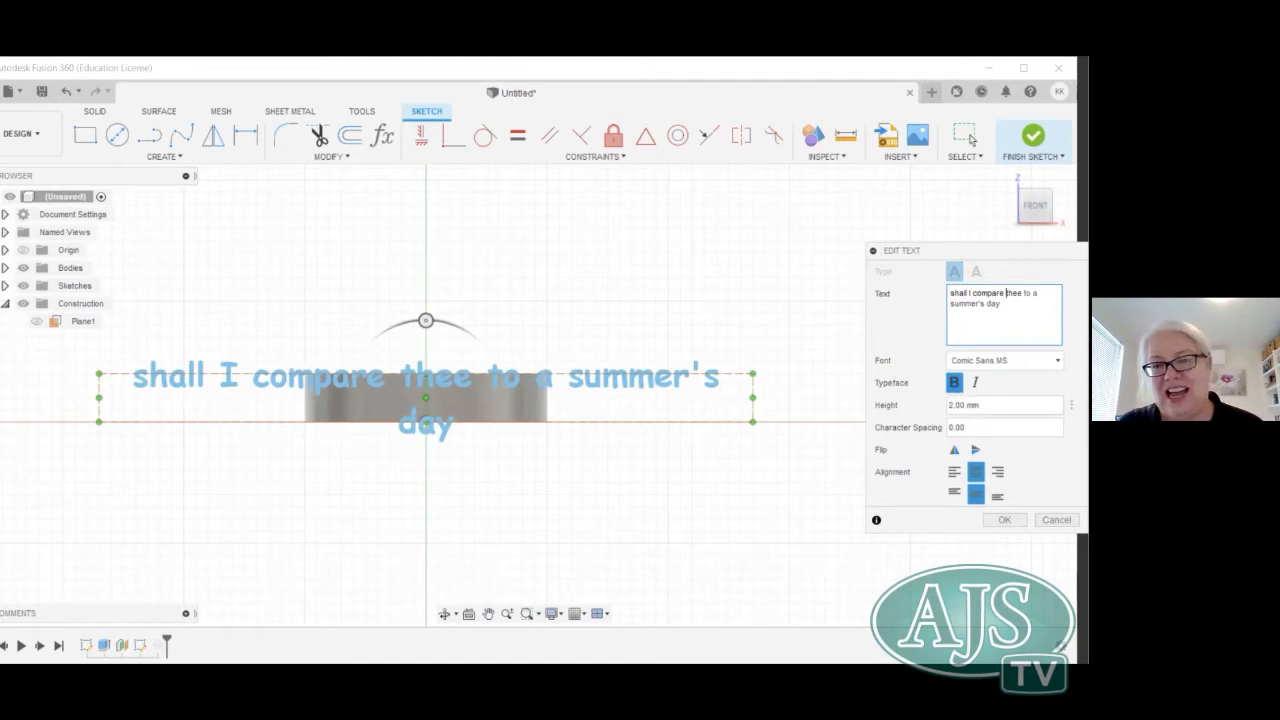
Set the sketch text's height to 1.6 mm and finish the sketch so the engraving updates.
{"action": "left_click_drag", "start_coordinate": [949, 405], "coordinate": [966, 405]}
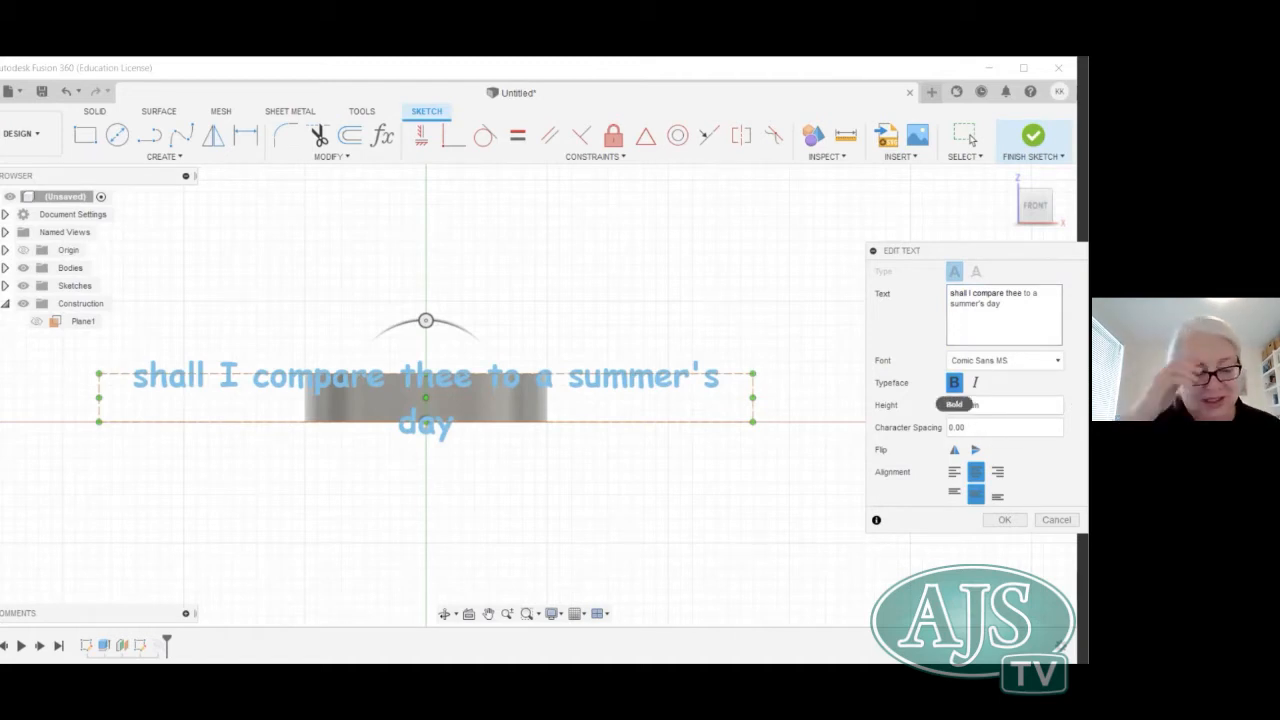
{"action": "key", "text": "BackSpace"}
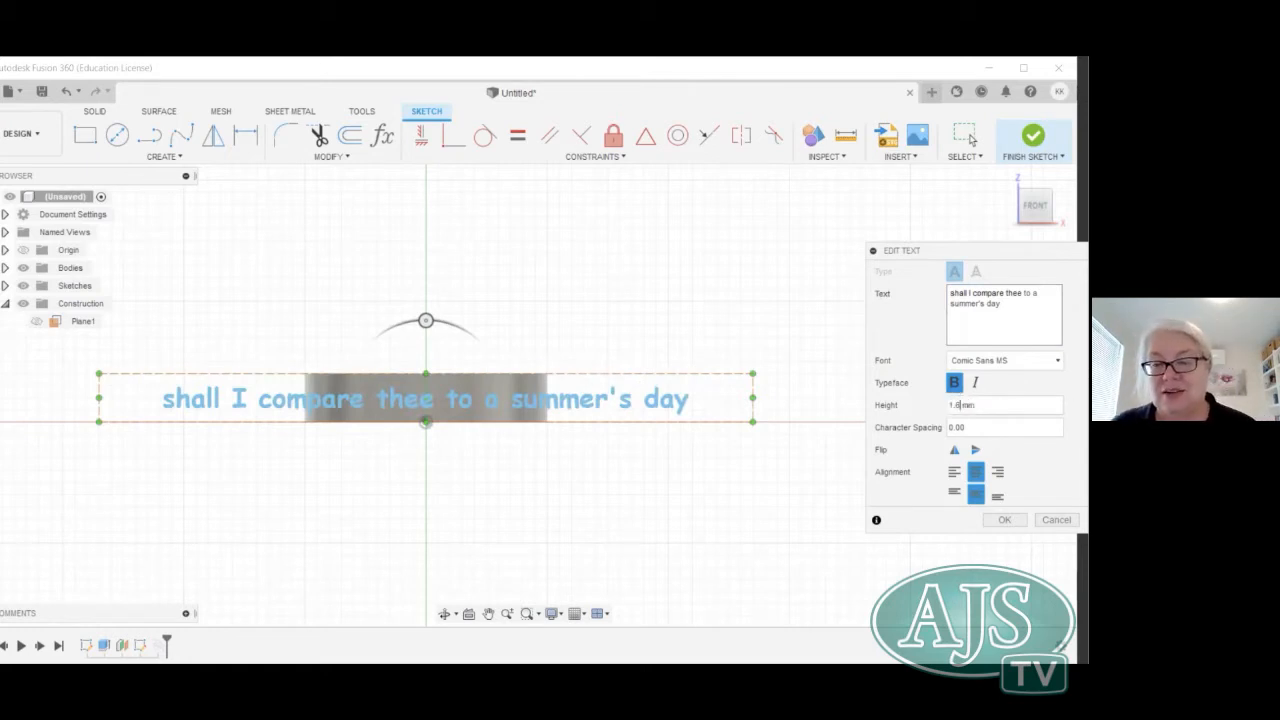
{"action": "left_click", "coordinate": [1004, 519]}
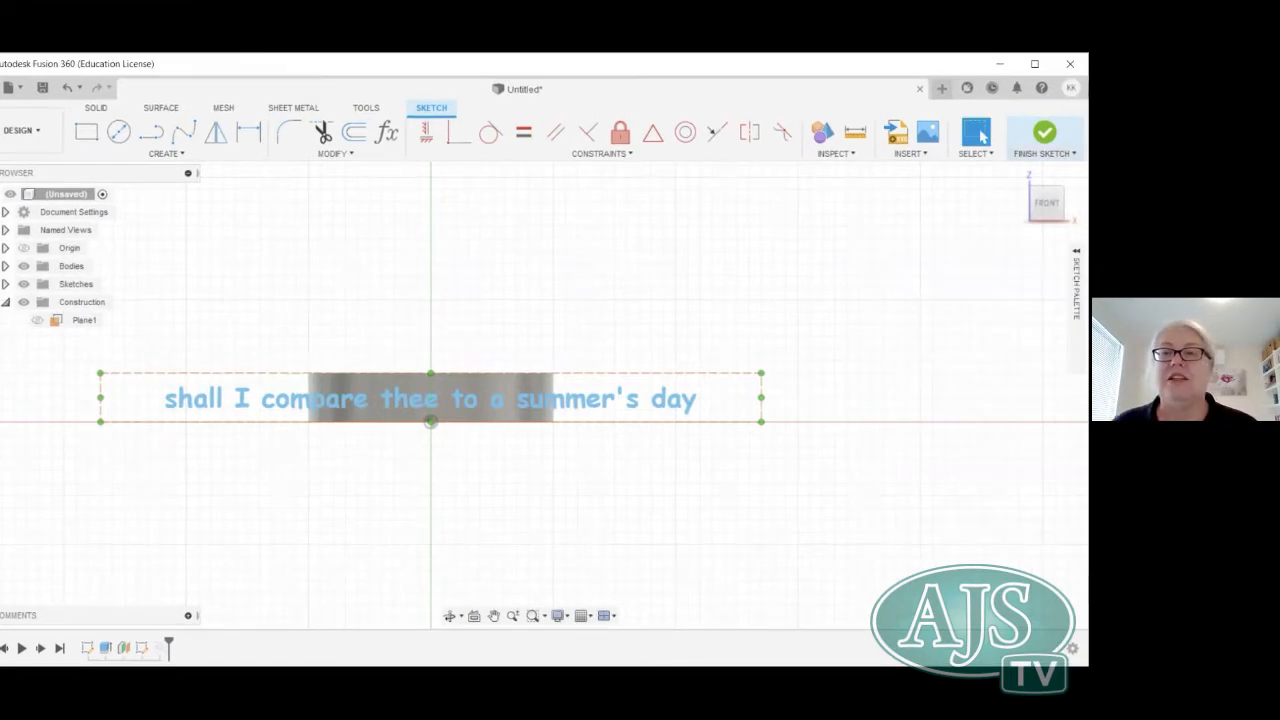
{"action": "left_click", "coordinate": [1045, 154]}
{"action": "left_click", "coordinate": [980, 137]}
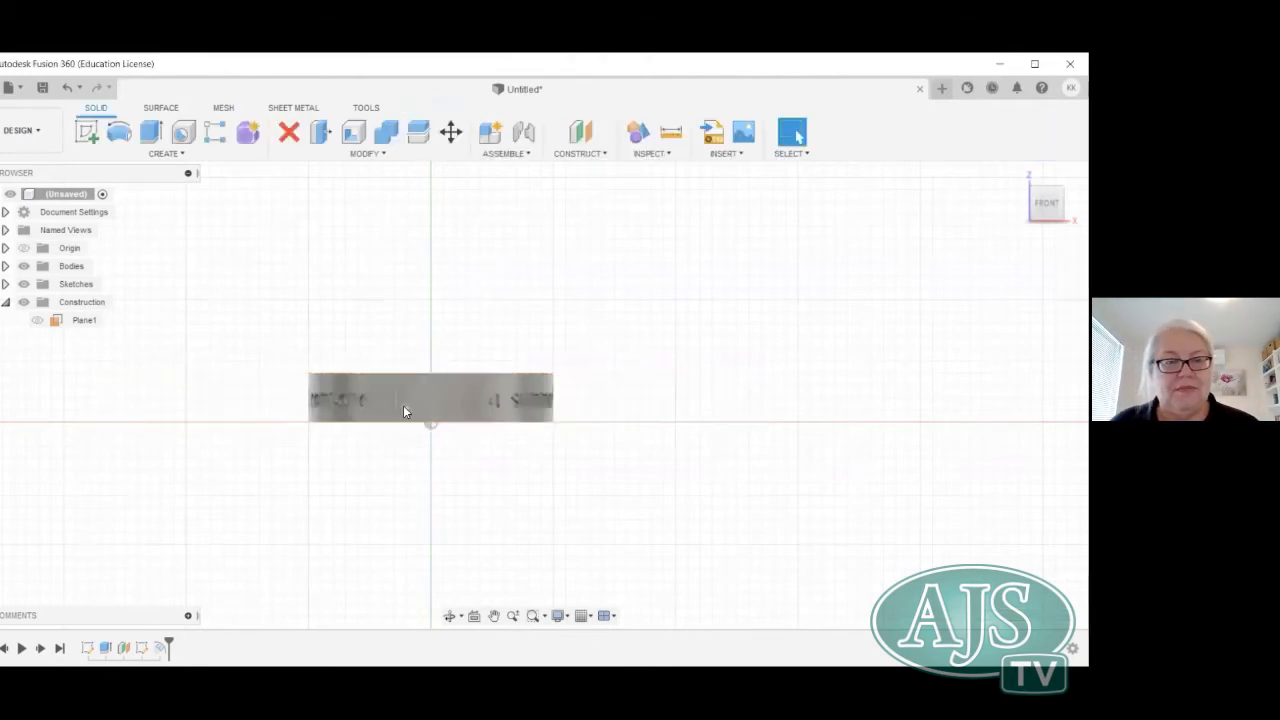
Reopen the text sketch and set the text's character spacing to 0.400.
{"action": "mouse_move", "coordinate": [530, 395]}
{"action": "middle_mouse_down", "text": "shift"}
{"action": "mouse_move", "coordinate": [350, 408]}
{"action": "mouse_move", "coordinate": [322, 436]}
{"action": "mouse_move", "coordinate": [35, 474]}
{"action": "mouse_move", "coordinate": [4, 432]}
{"action": "mouse_move", "coordinate": [55, 392]}
{"action": "middle_mouse_up", "text": "shift"}
{"action": "left_click", "coordinate": [1045, 201]}
{"action": "scroll", "coordinate": [528, 486], "scroll_direction": "up", "scroll_amount": 5}
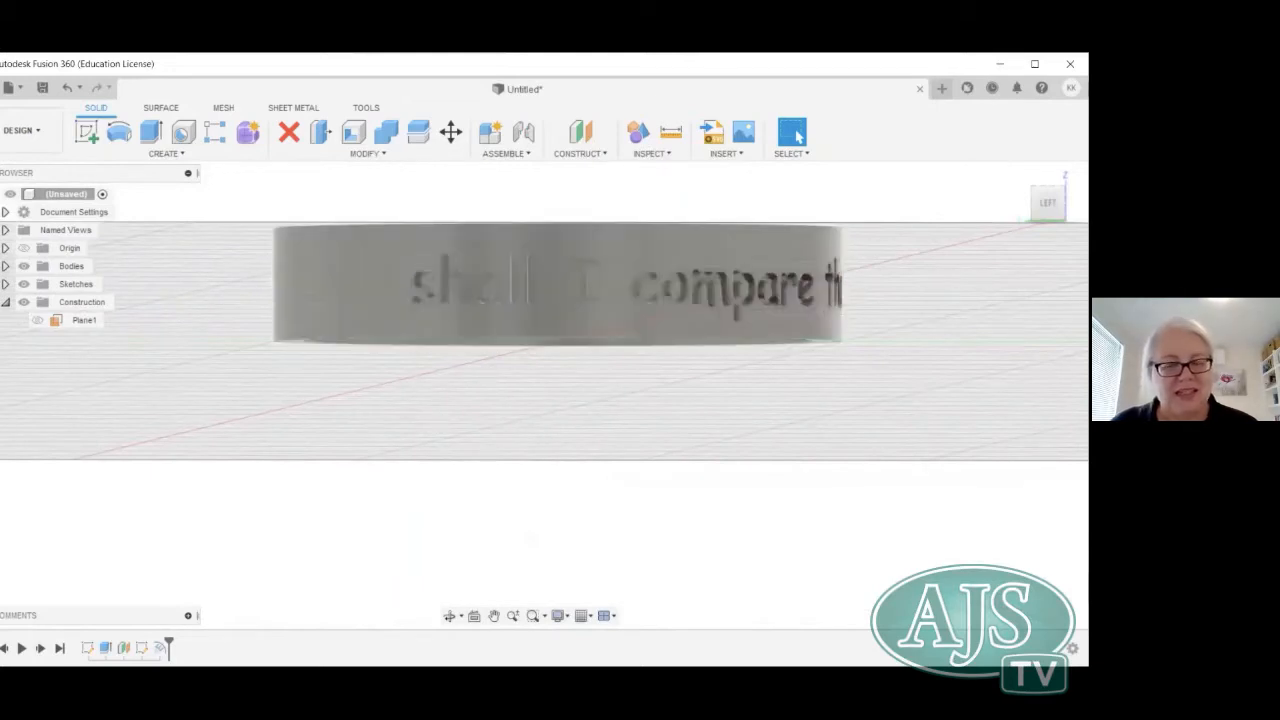
{"action": "right_click", "coordinate": [142, 648]}
{"action": "left_click", "coordinate": [172, 501]}
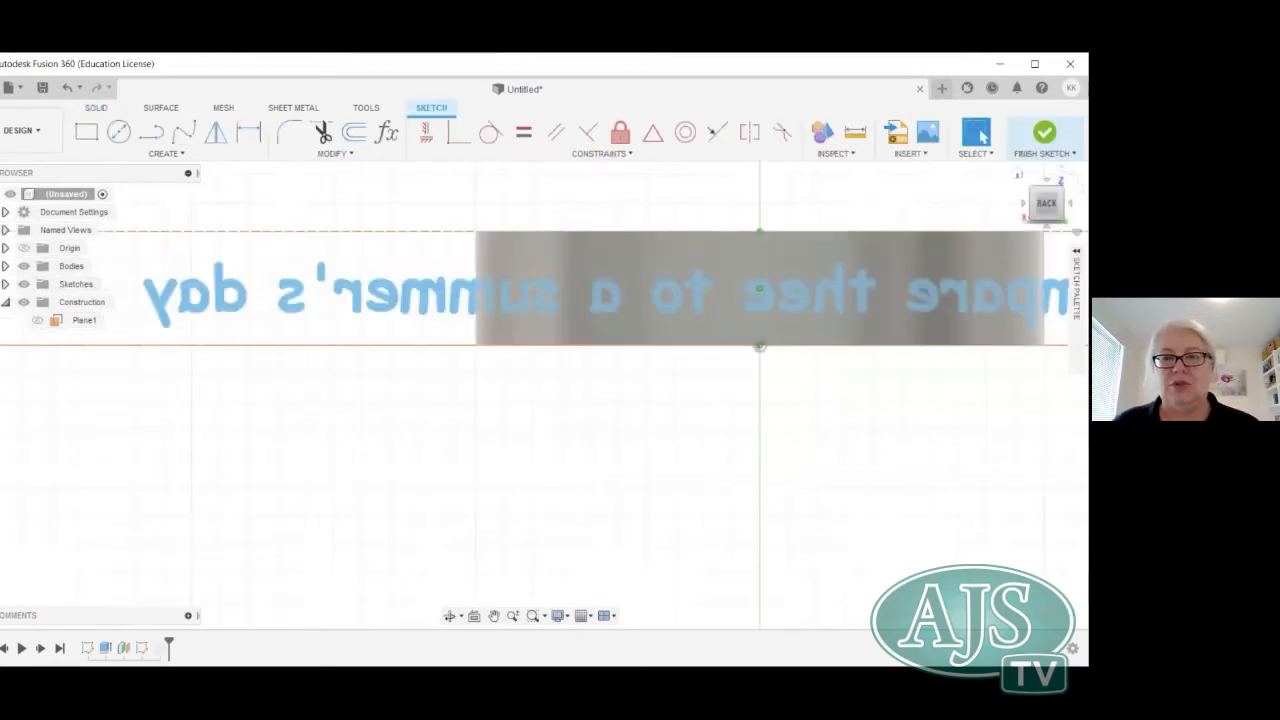
{"action": "mouse_move", "coordinate": [1047, 205]}
{"action": "left_mouse_down"}
{"action": "mouse_move", "coordinate": [1101, 182]}
{"action": "mouse_move", "coordinate": [1121, 199]}
{"action": "left_mouse_up"}
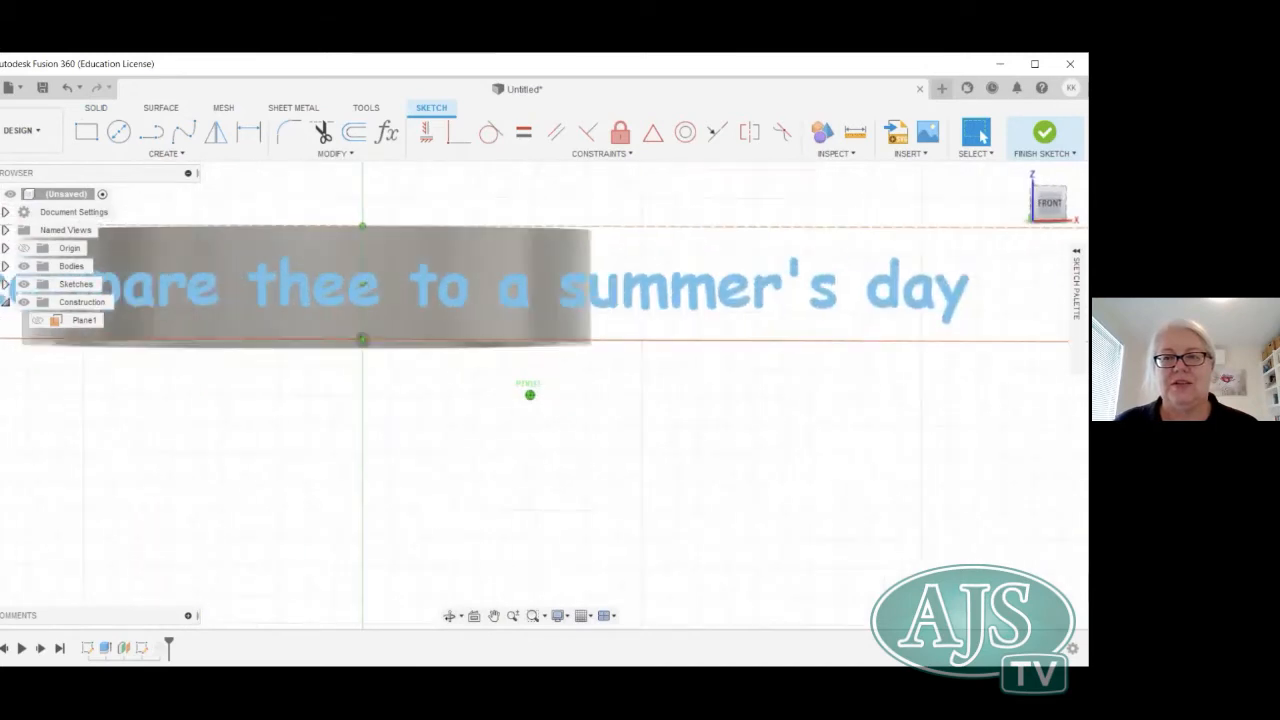
{"action": "right_click", "coordinate": [333, 303]}
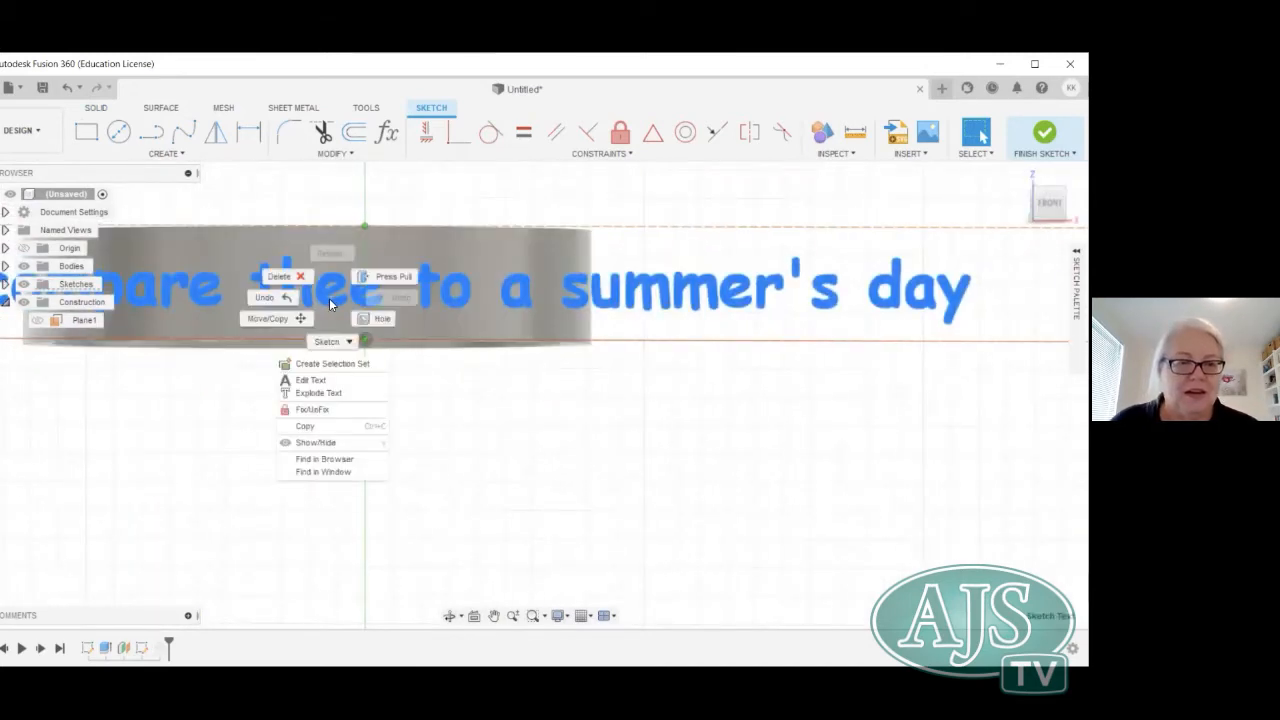
{"action": "left_click", "coordinate": [337, 381]}
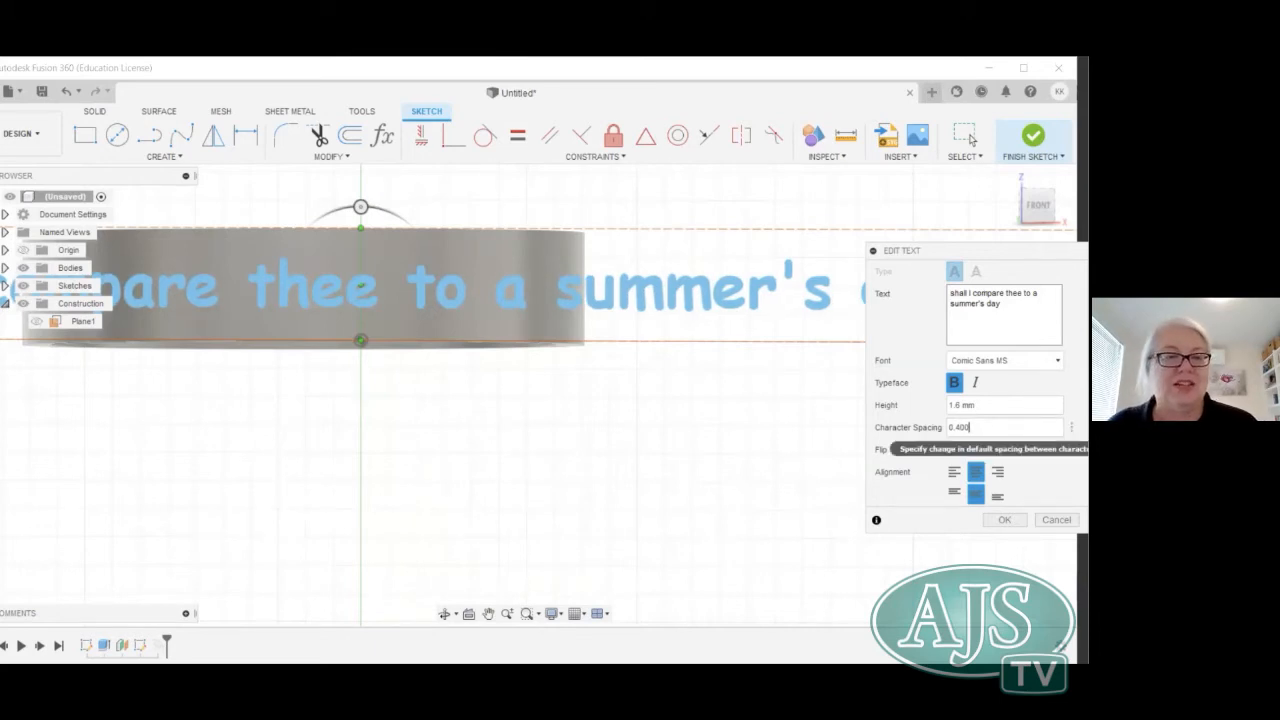
{"action": "key", "text": "Return"}
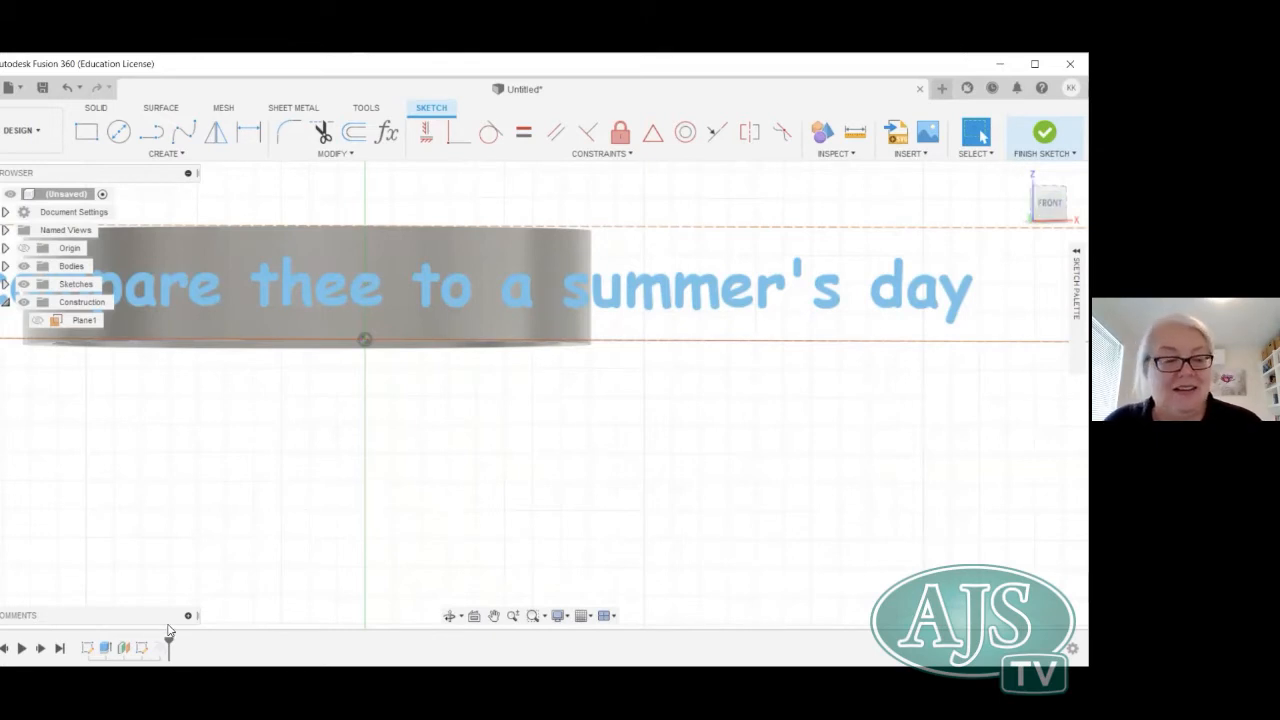
{"action": "right_click", "coordinate": [141, 648]}
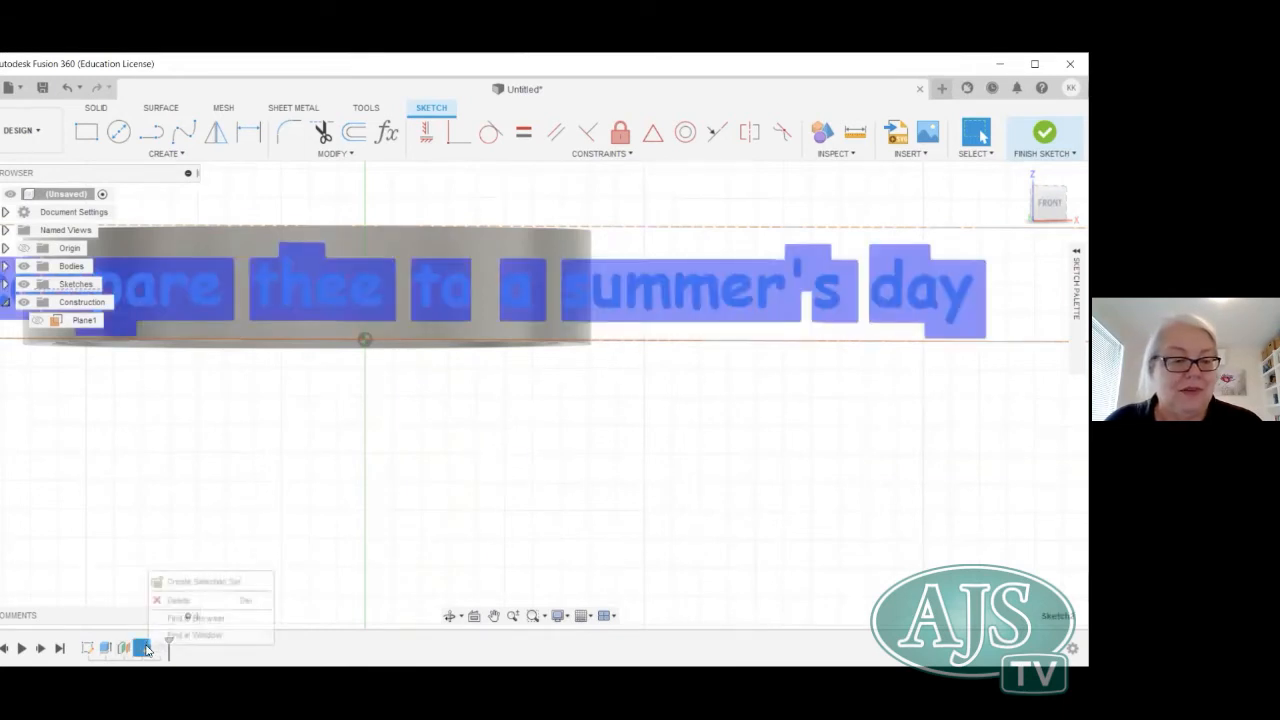
{"action": "left_click", "coordinate": [299, 490]}
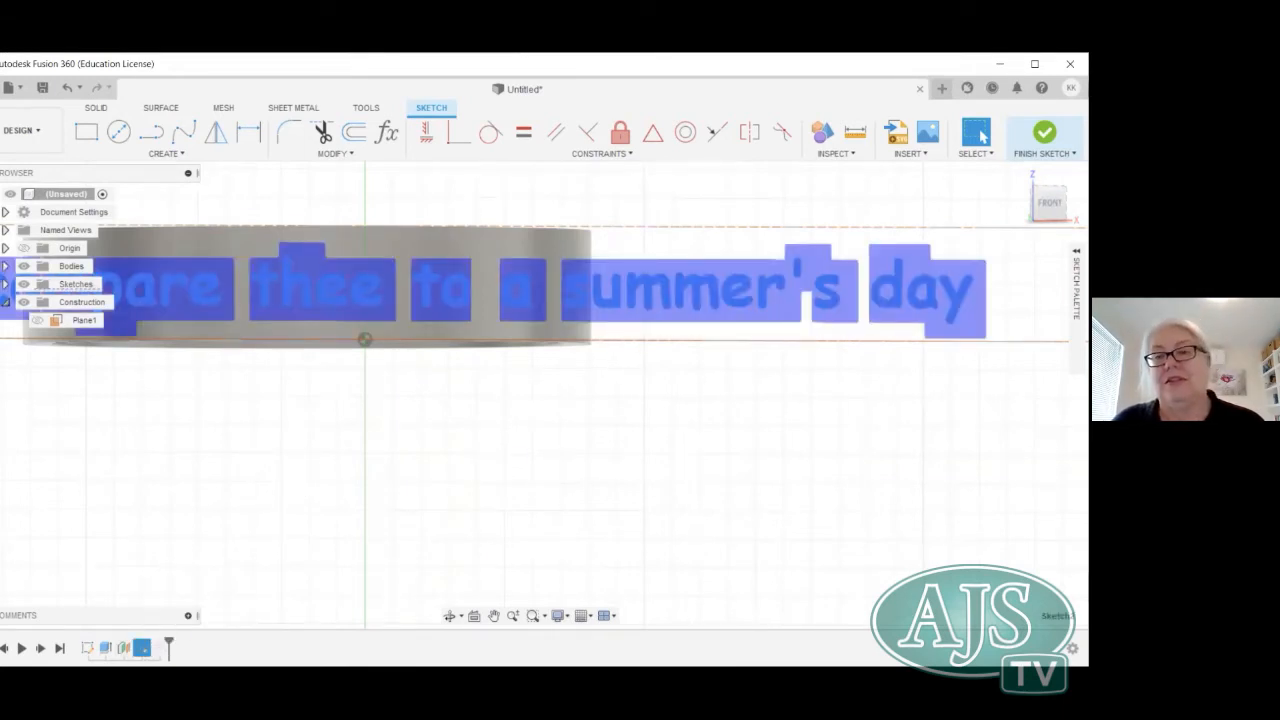
{"action": "key", "text": "Escape"}
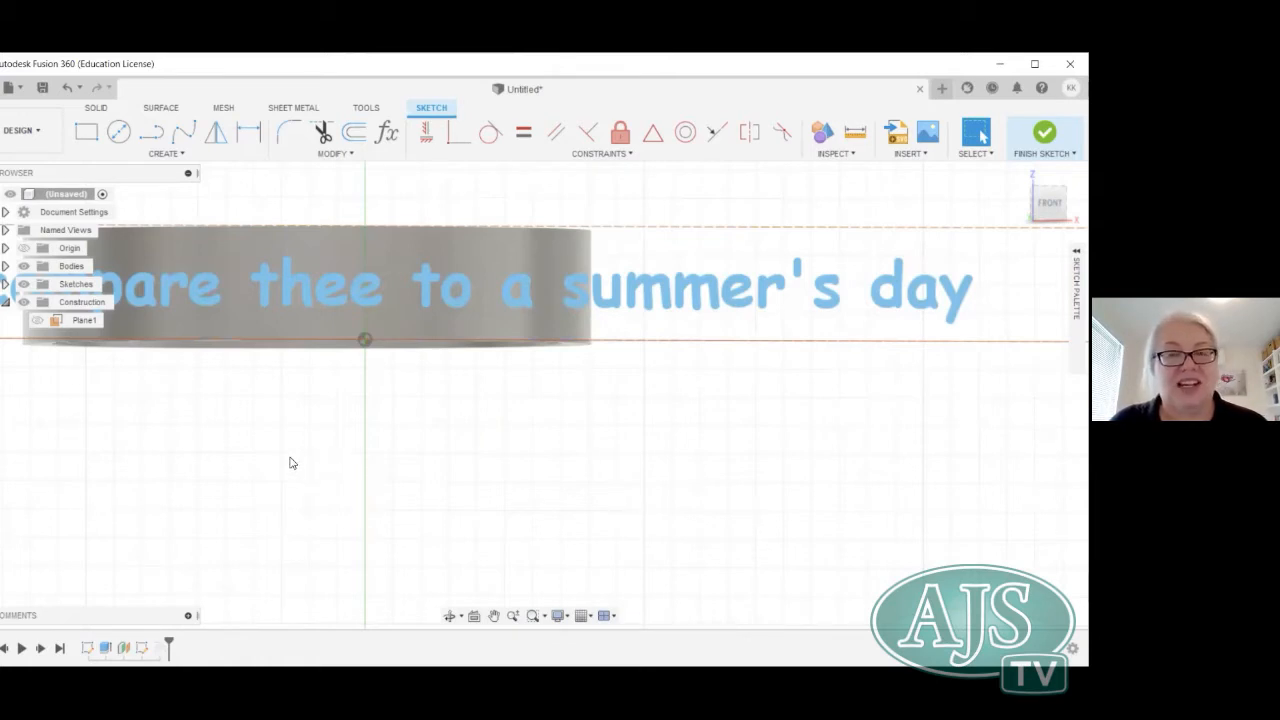
Finish the text sketch and check the engraved line around the ring's outer face.
{"action": "left_click", "coordinate": [1043, 153]}
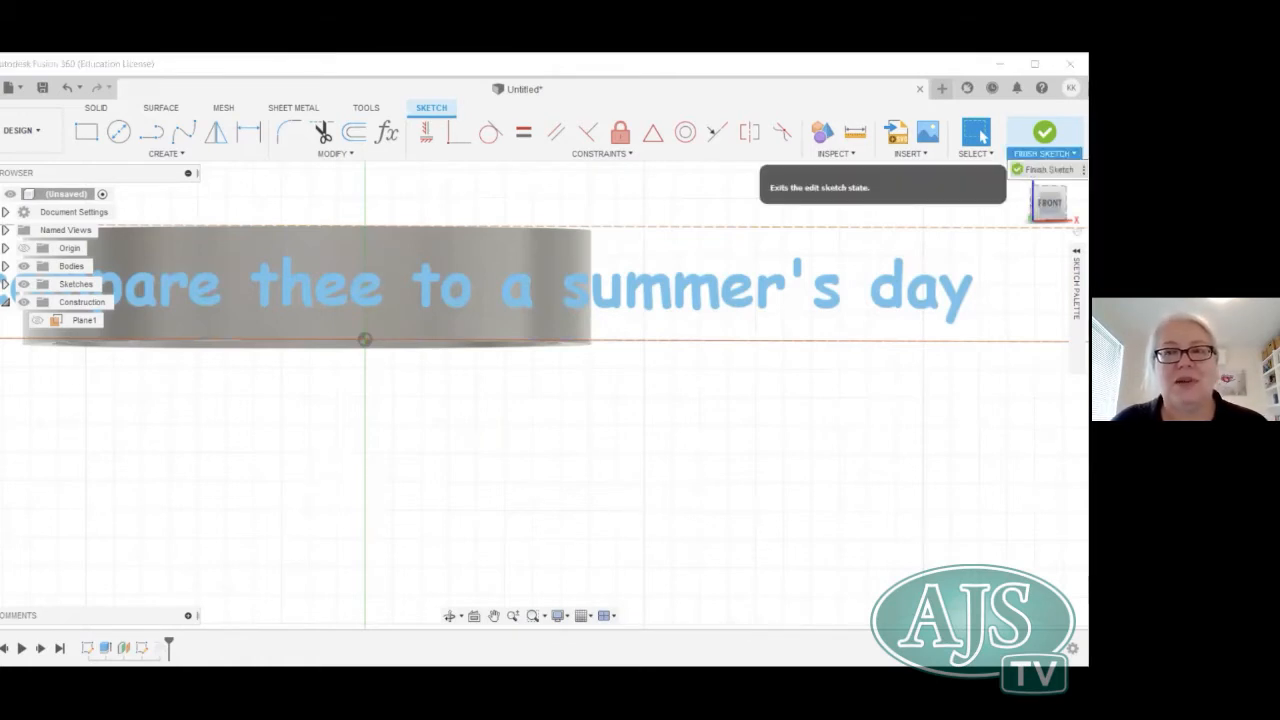
{"action": "left_click", "coordinate": [1048, 170]}
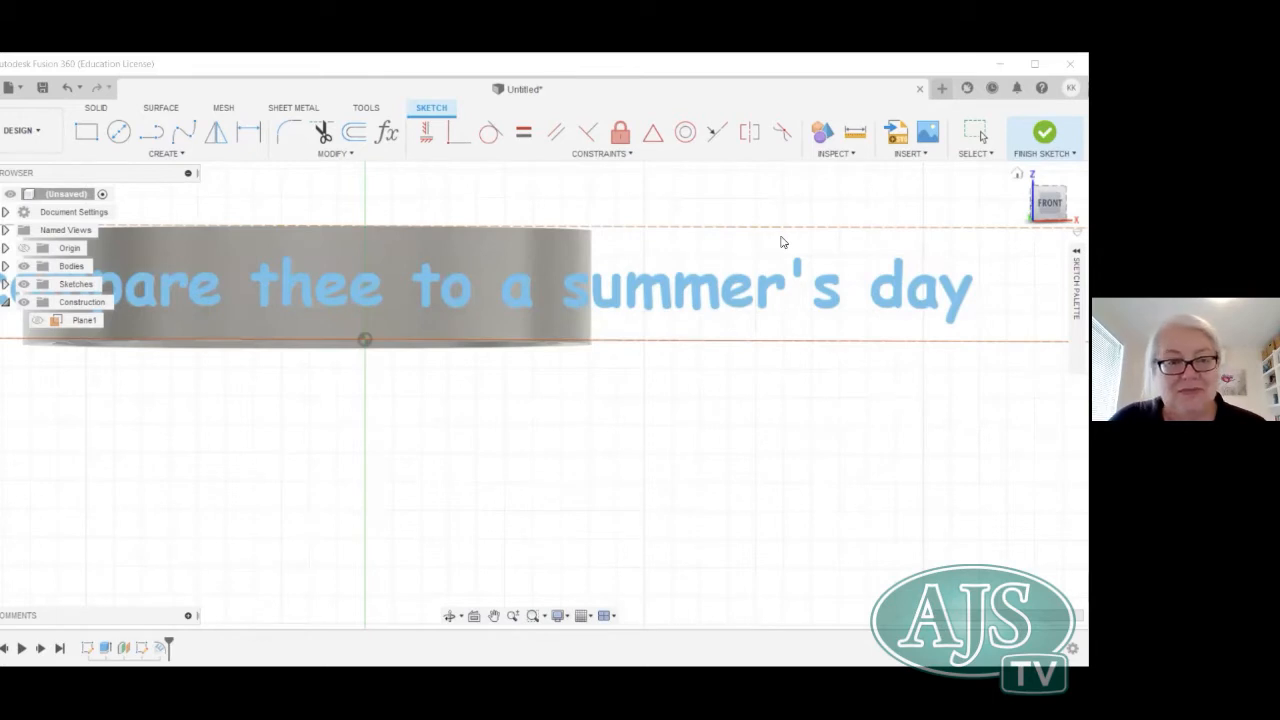
{"action": "scroll", "coordinate": [663, 320], "scroll_direction": "down", "scroll_amount": 3}
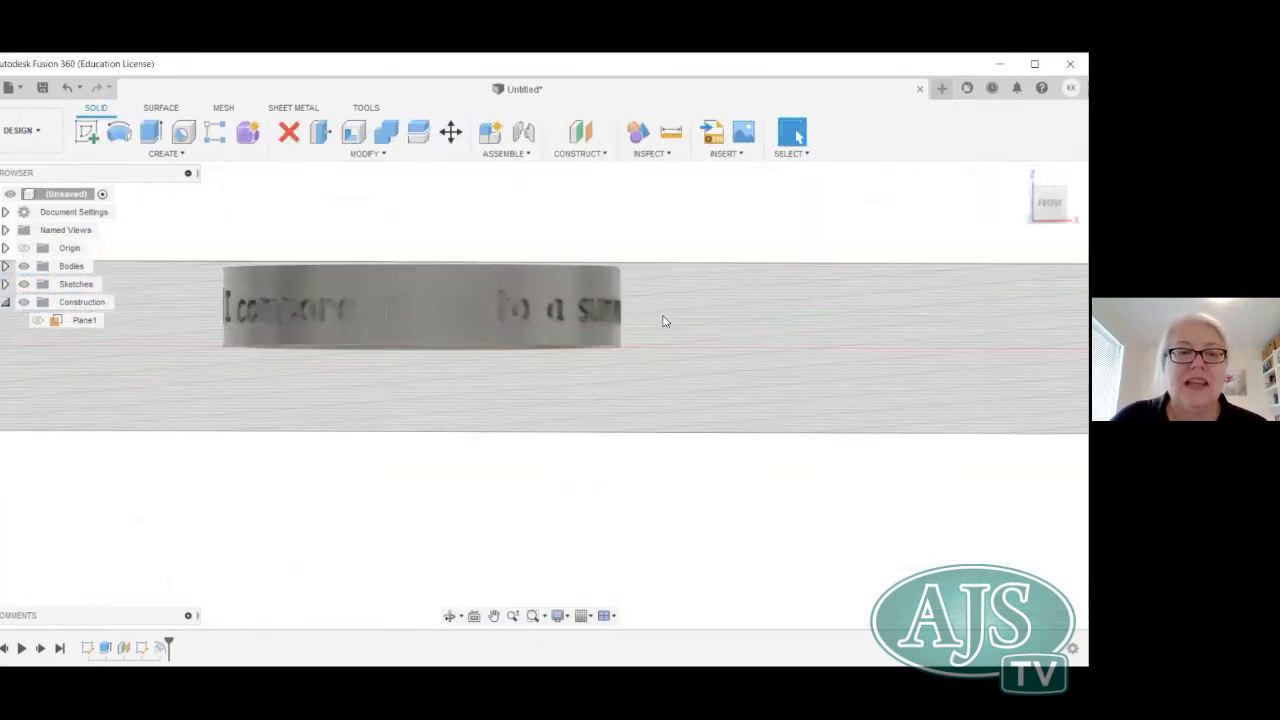
{"action": "mouse_move", "coordinate": [530, 394]}
{"action": "middle_mouse_down", "text": "shift"}
{"action": "mouse_move", "coordinate": [555, 506]}
{"action": "mouse_move", "coordinate": [550, 438]}
{"action": "middle_mouse_up", "text": "shift"}
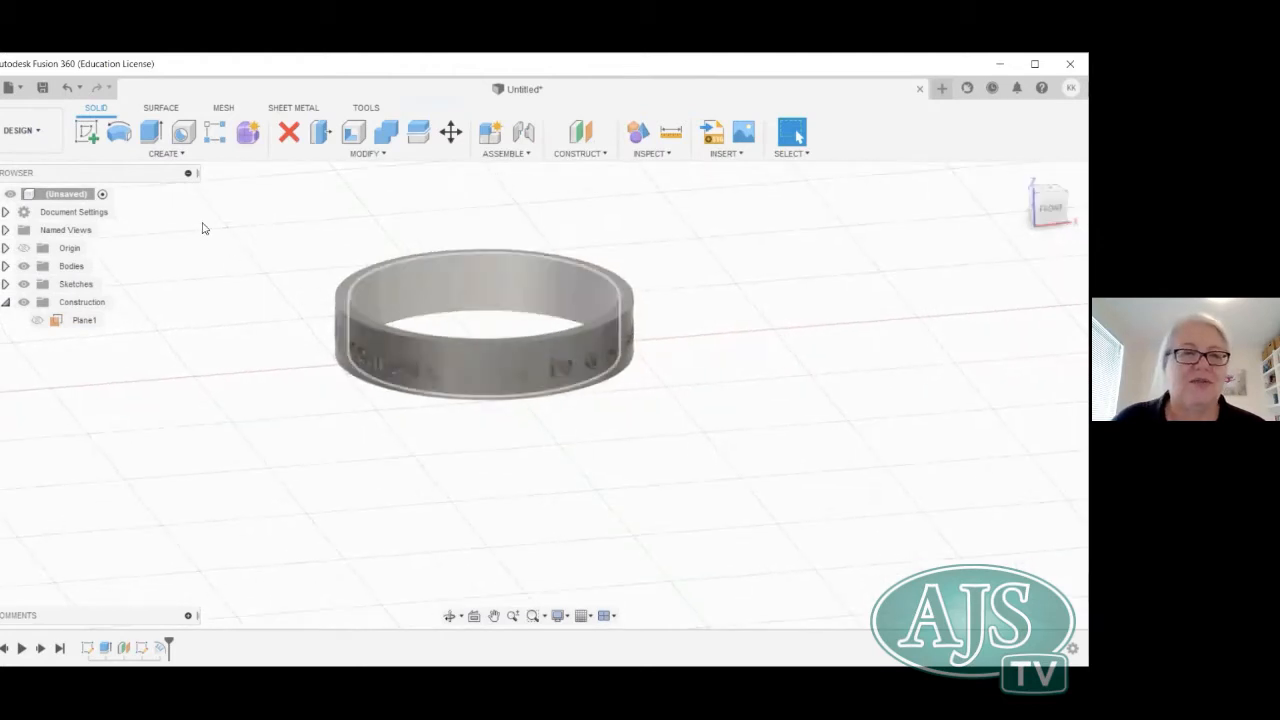
Fillet the upper and lower outer edges of the ring with a 0.716 mm radius.
{"action": "left_click", "coordinate": [338, 157]}
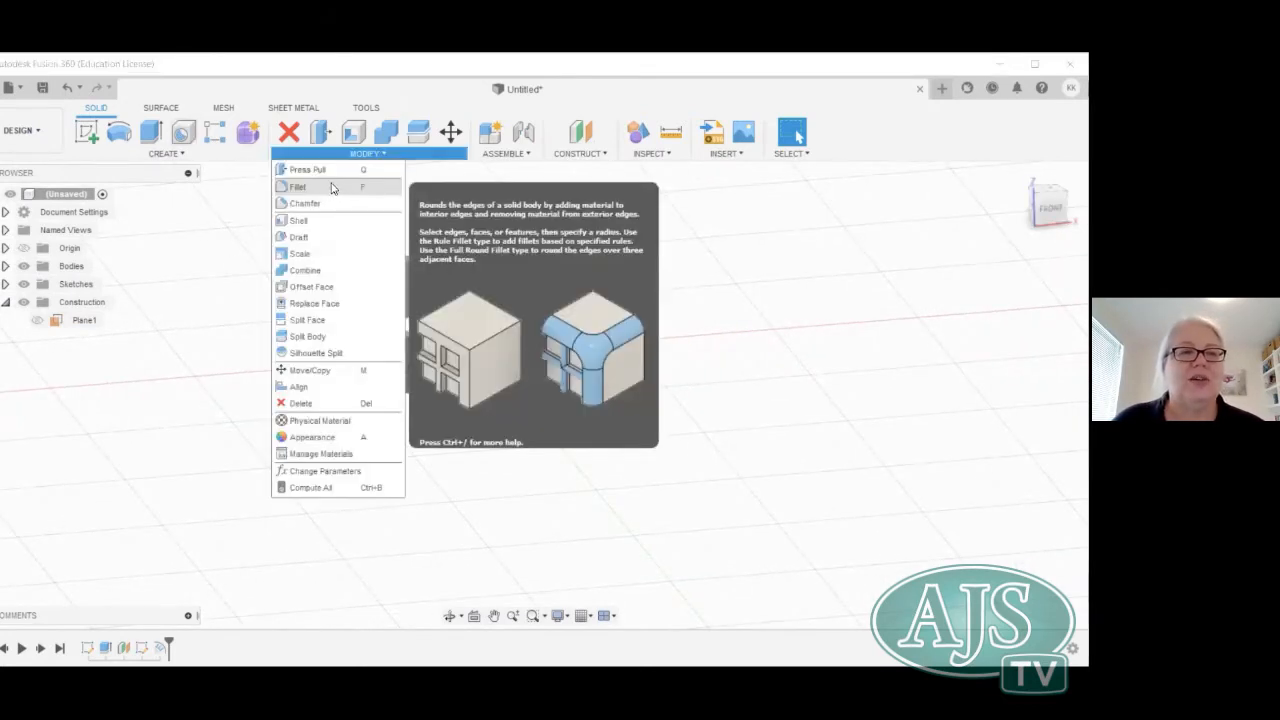
{"action": "left_click", "coordinate": [333, 188]}
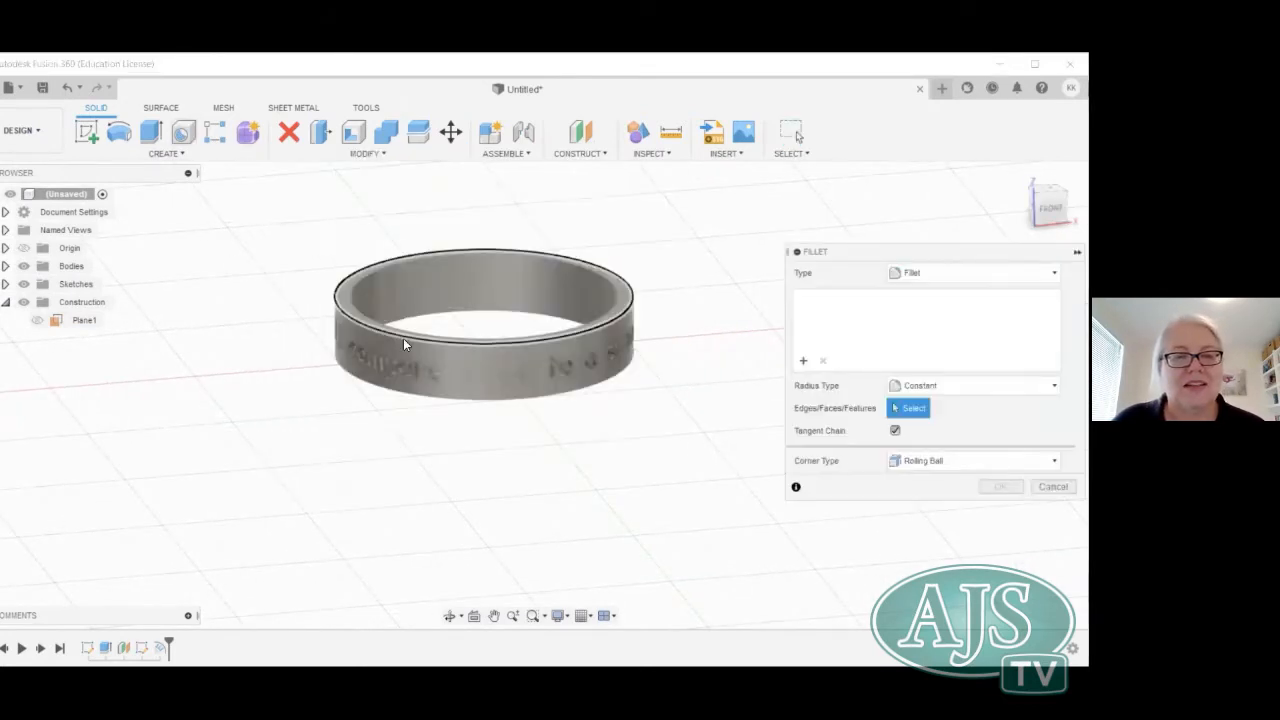
{"action": "left_click", "coordinate": [418, 399]}
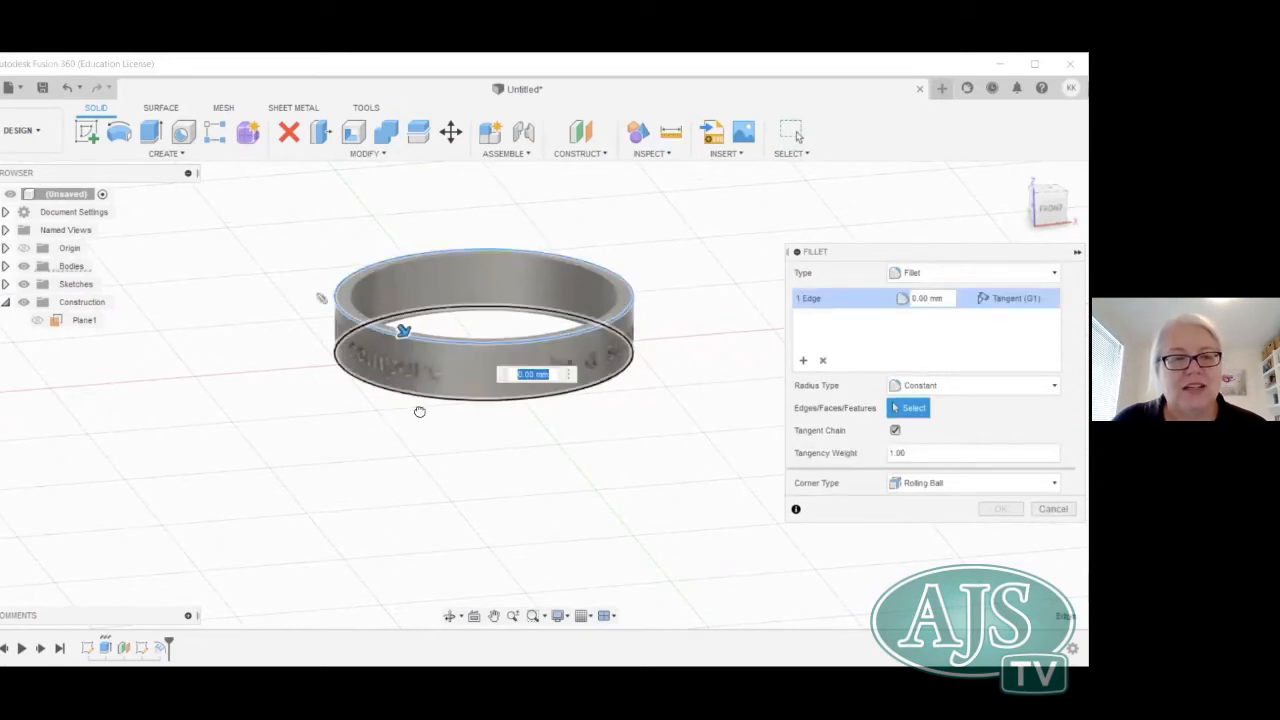
{"action": "left_click_drag", "start_coordinate": [421, 409], "coordinate": [421, 408]}
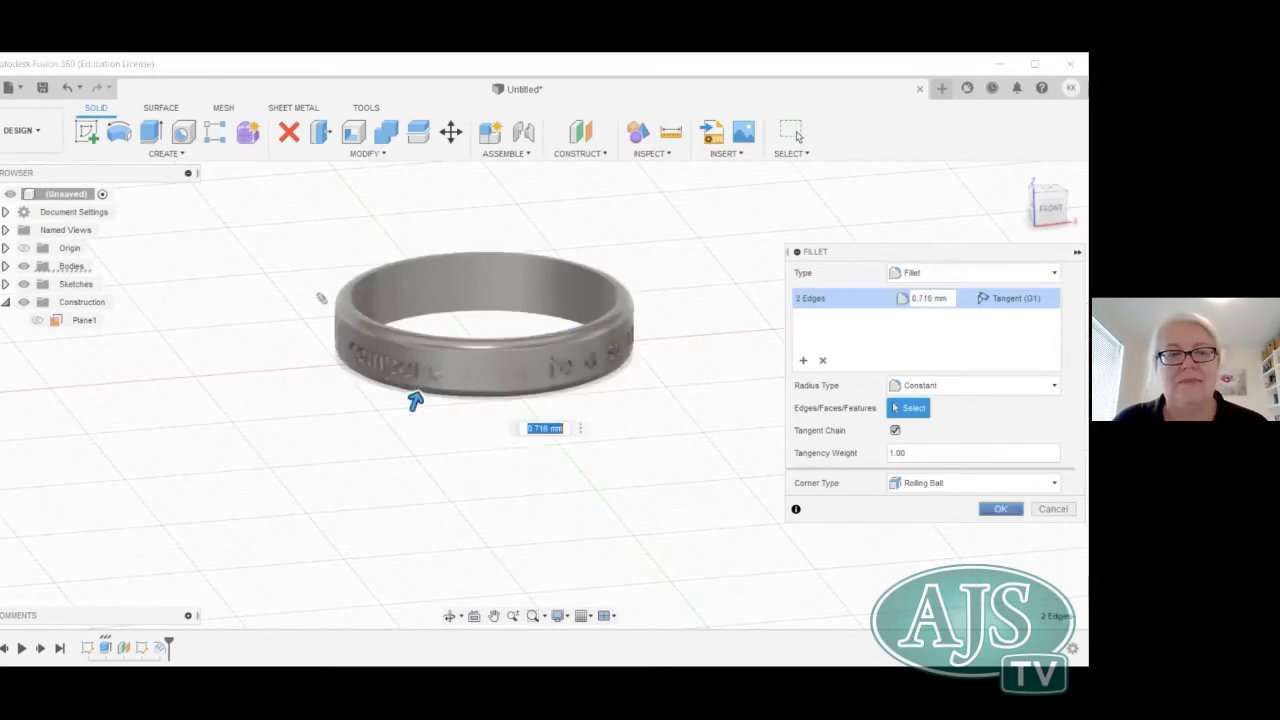
{"action": "key", "text": "Return"}
Fillet the upper and lower inner edges of the ring with a 0.63 mm radius.
{"action": "left_click", "coordinate": [372, 154]}
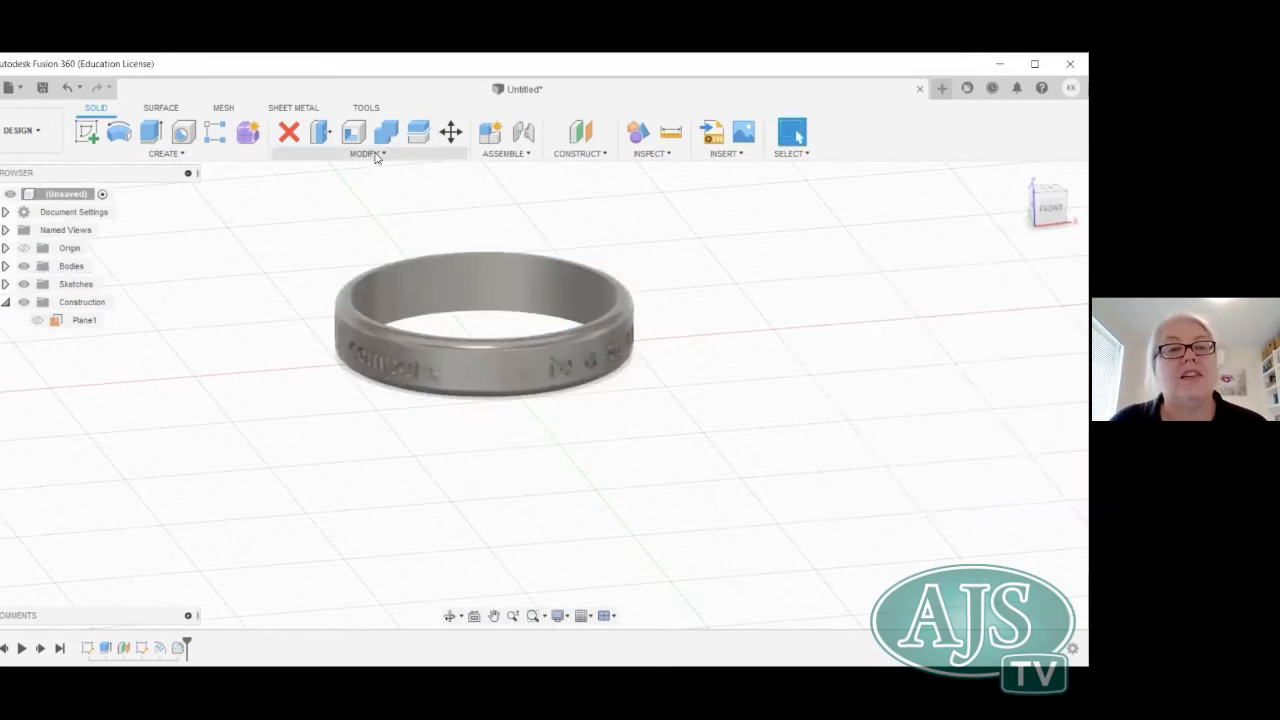
{"action": "left_click", "coordinate": [308, 190]}
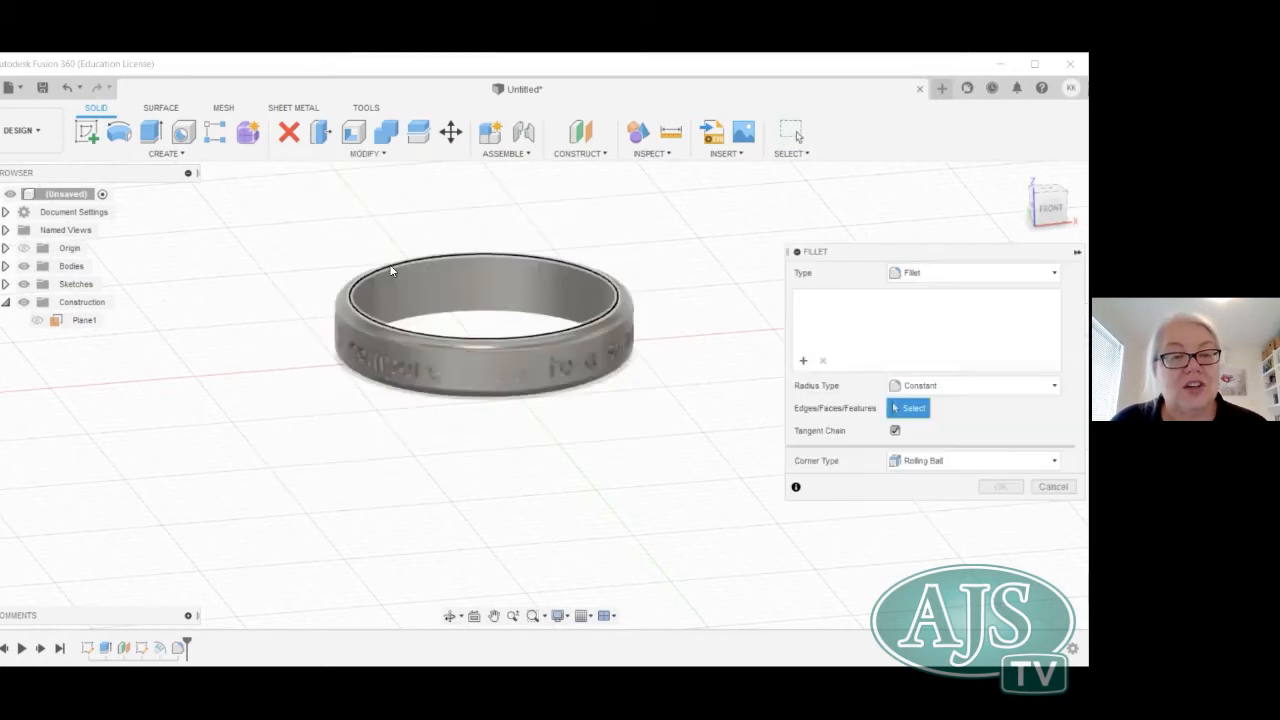
{"action": "left_click", "coordinate": [418, 325]}
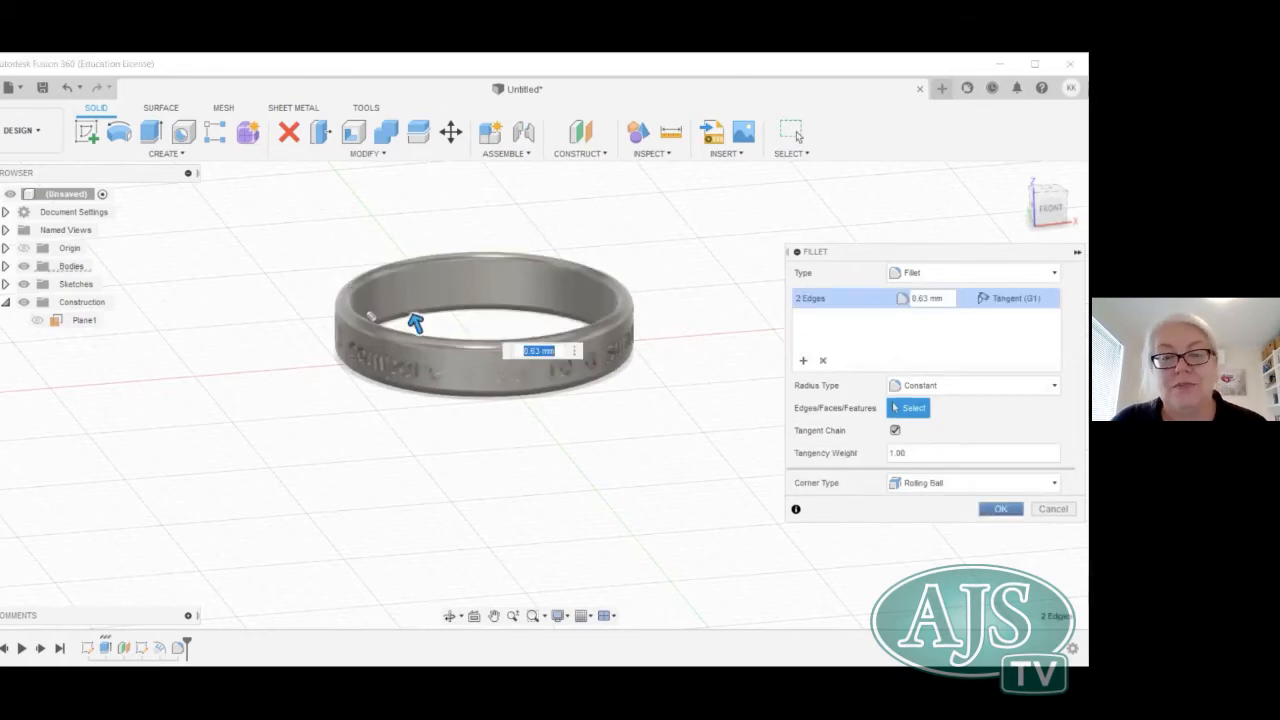
{"action": "key", "text": "Return"}
{"action": "middle_click_drag", "start_coordinate": [530, 395], "coordinate": [612, 385], "text": "shift"}
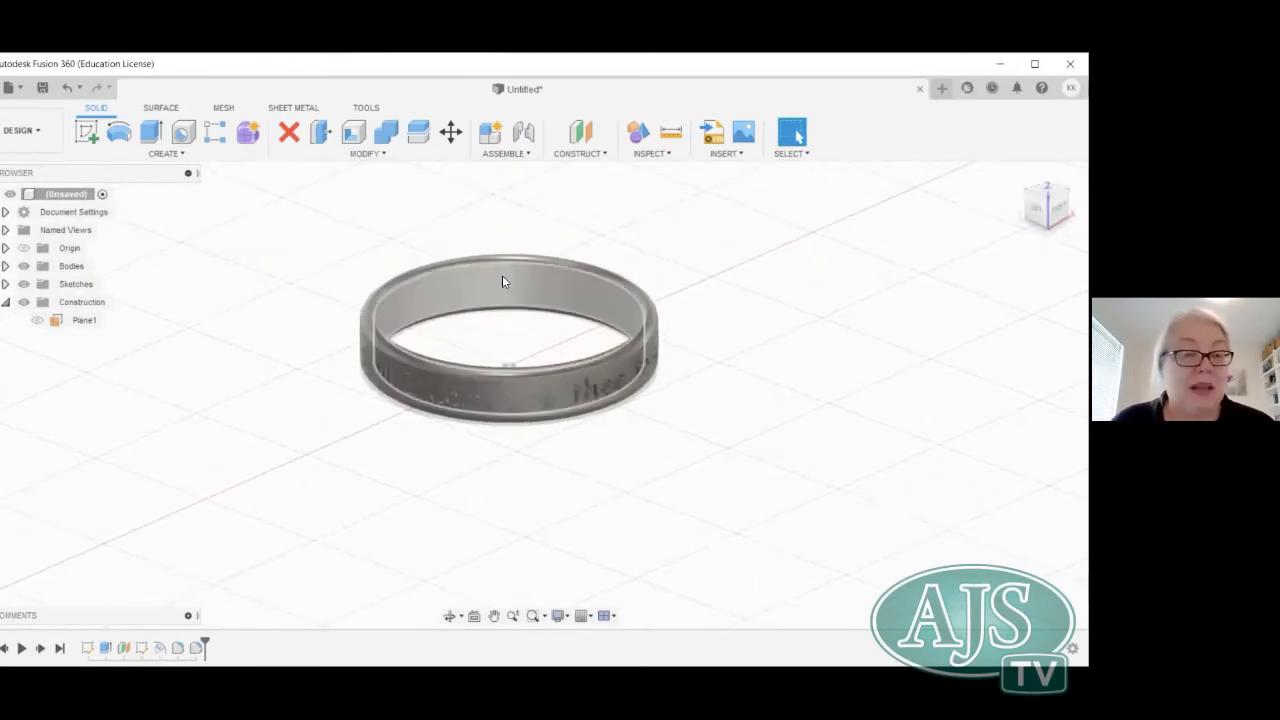
Create a construction plane inside the ring, offset 7.083 mm from the XZ plane toward the back wall.
{"action": "middle_click_drag", "start_coordinate": [508, 366], "coordinate": [525, 403], "text": "shift"}
{"action": "left_click_drag", "start_coordinate": [1076, 238], "coordinate": [1051, 208]}
{"action": "left_click", "coordinate": [1051, 208]}
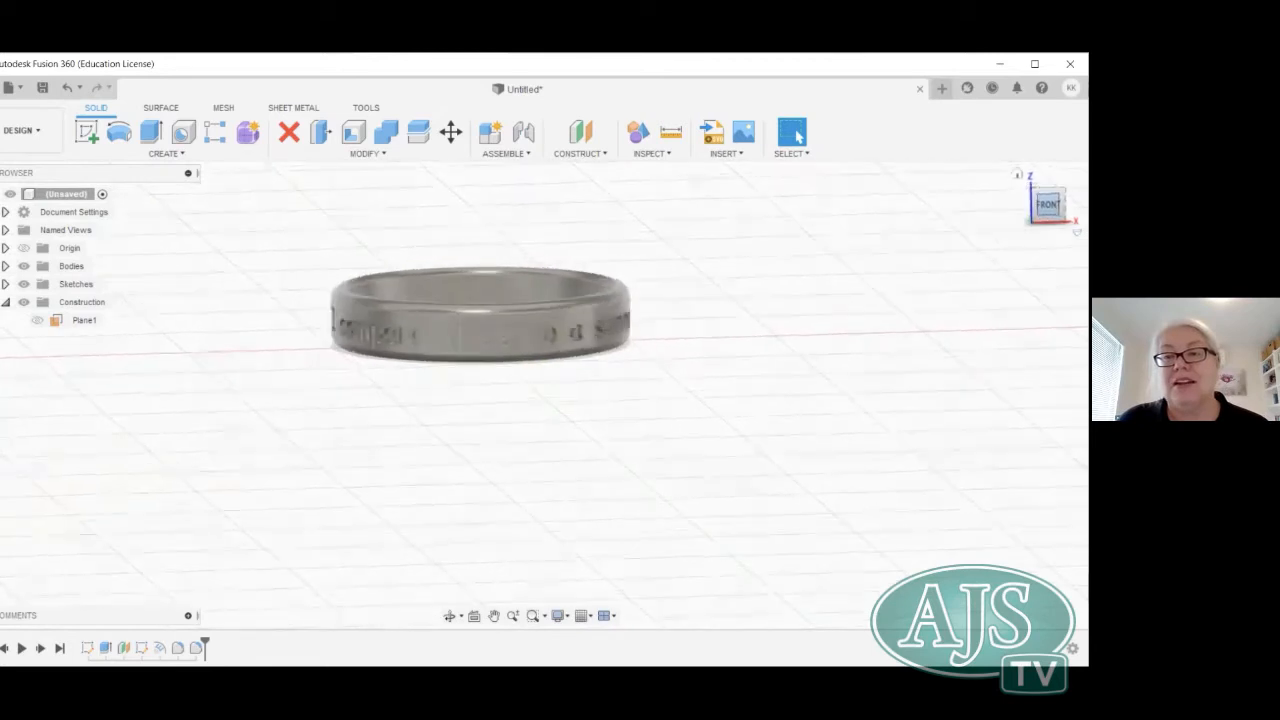
{"action": "middle_click_drag", "start_coordinate": [528, 393], "coordinate": [532, 425], "text": "shift"}
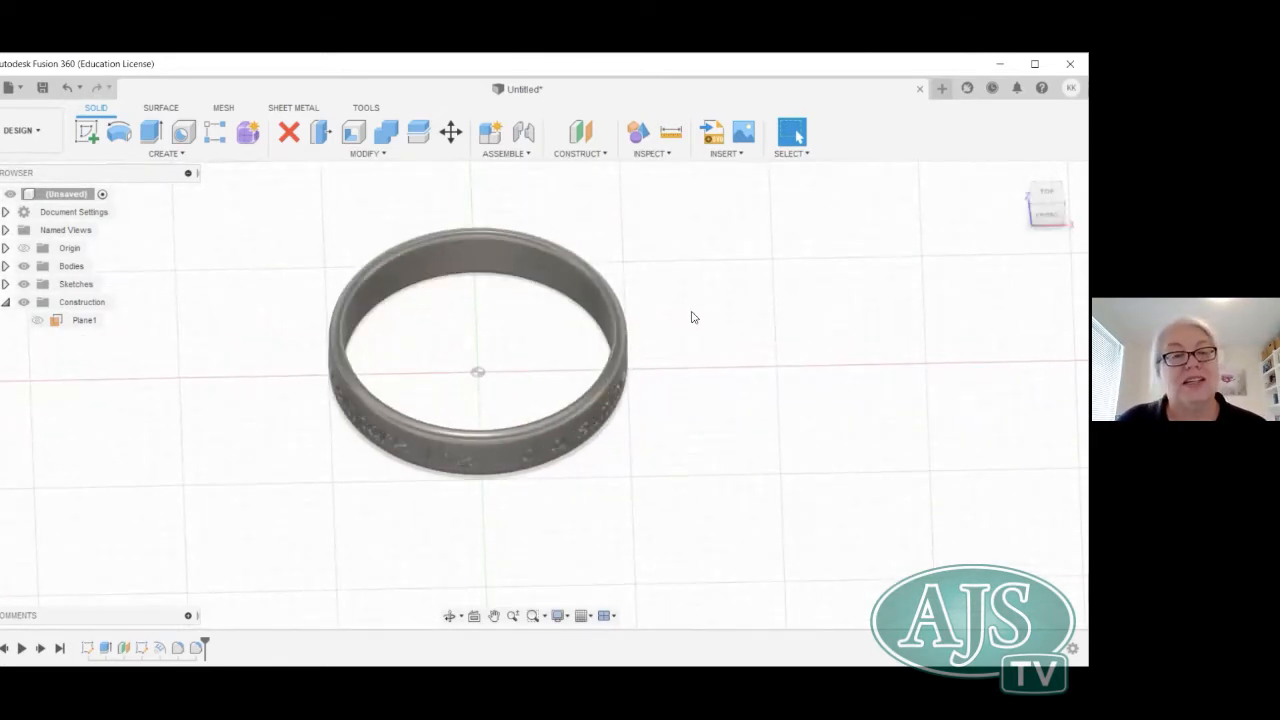
{"action": "left_click", "coordinate": [582, 154]}
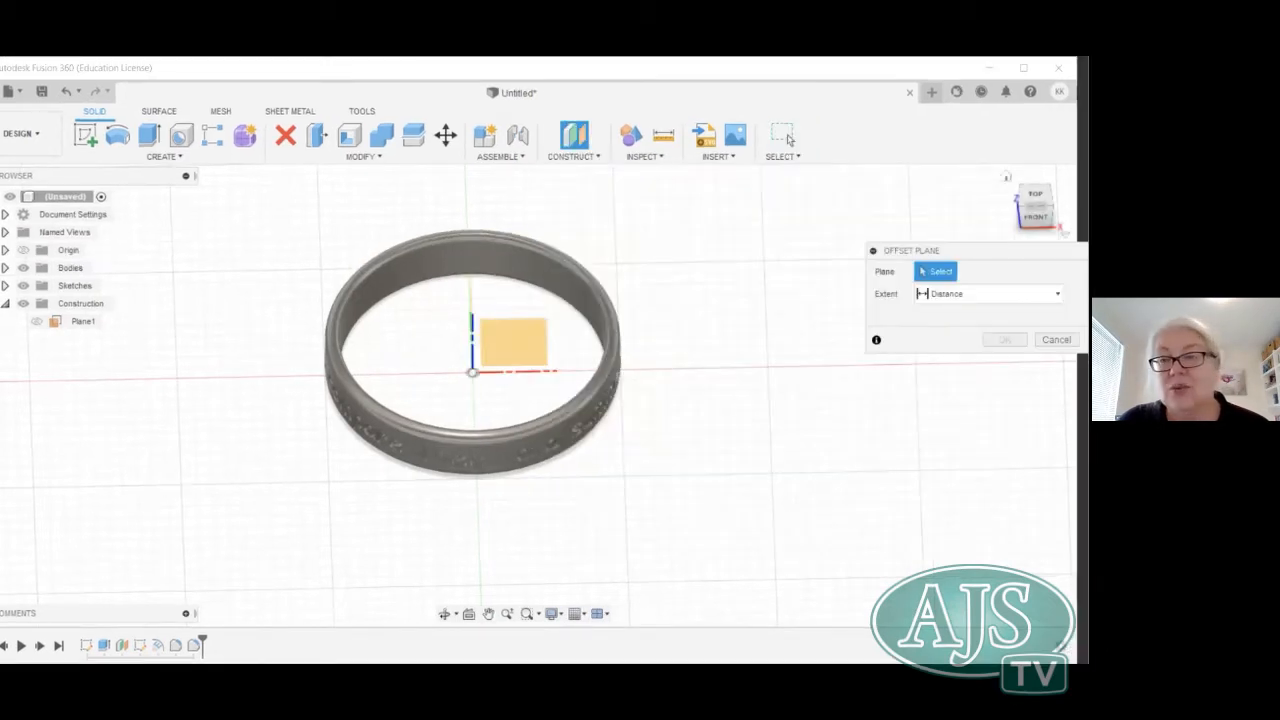
{"action": "mouse_move", "coordinate": [1045, 218]}
{"action": "left_mouse_down"}
{"action": "mouse_move", "coordinate": [1044, 196]}
{"action": "mouse_move", "coordinate": [1044, 225]}
{"action": "mouse_move", "coordinate": [1045, 208]}
{"action": "left_mouse_up"}
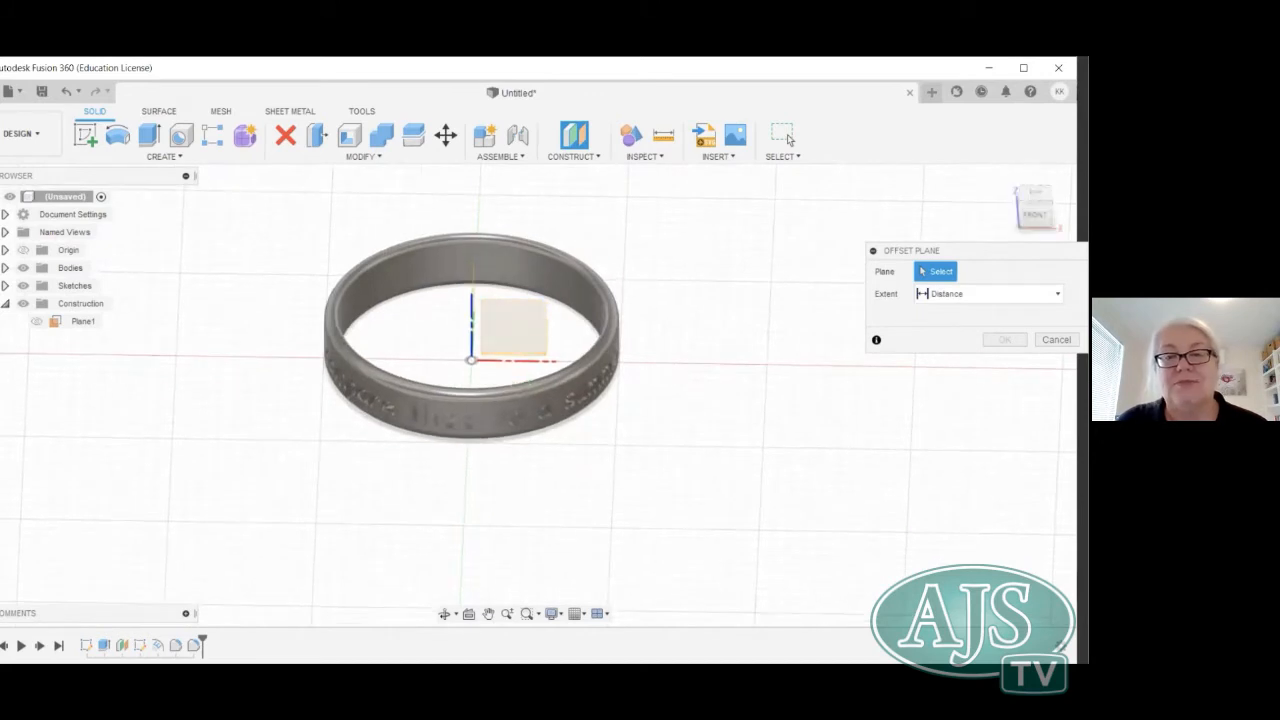
{"action": "left_click", "coordinate": [523, 320]}
{"action": "left_click", "coordinate": [1035, 193]}
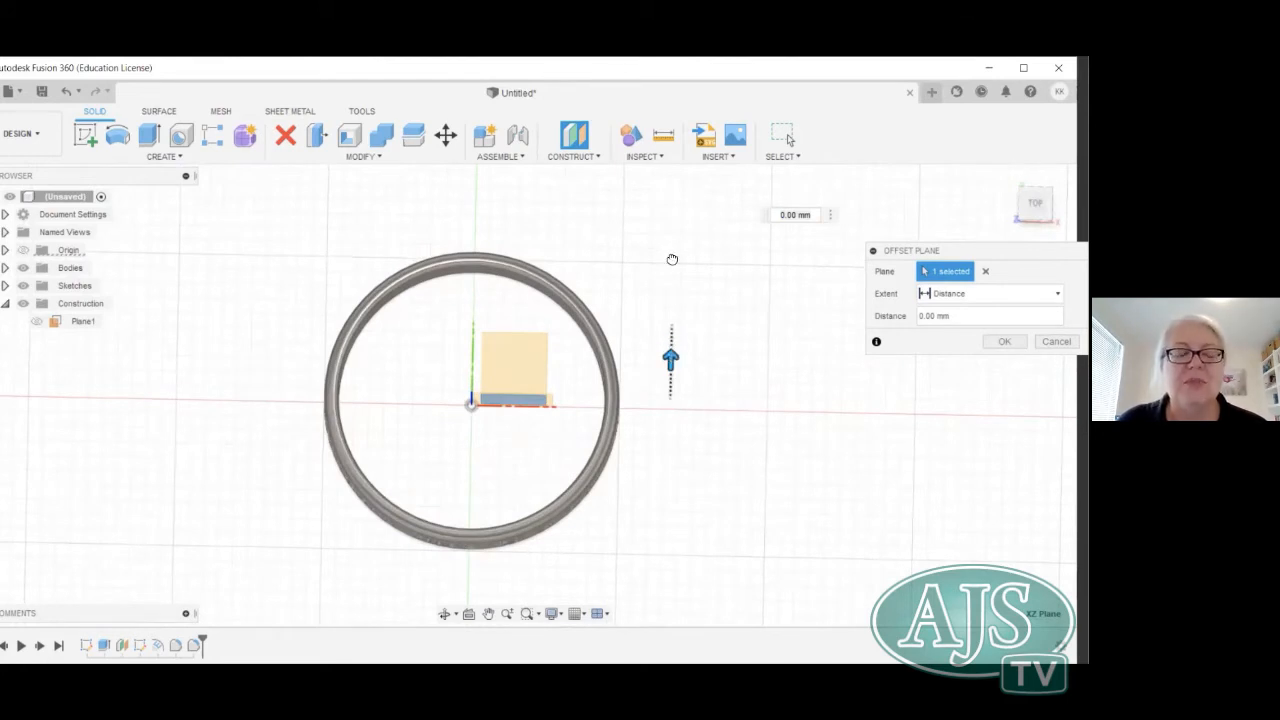
{"action": "left_click_drag", "start_coordinate": [673, 258], "coordinate": [672, 256]}
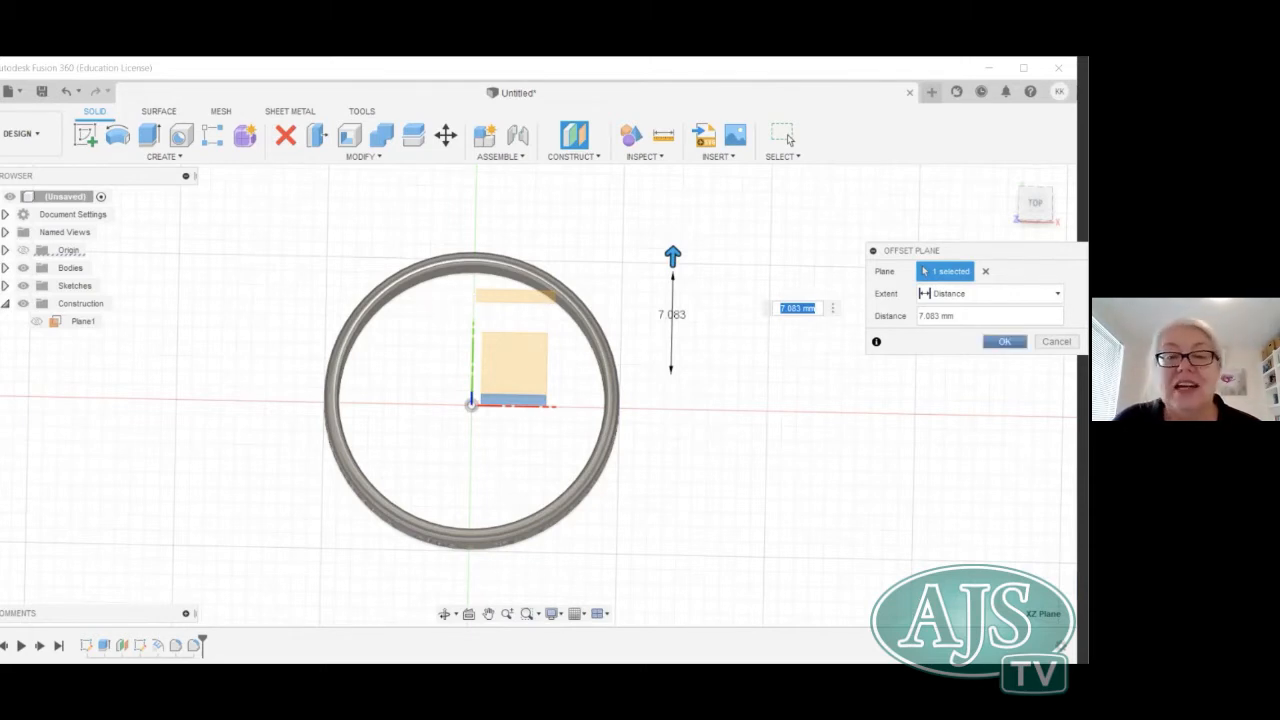
{"action": "key", "text": "Return"}
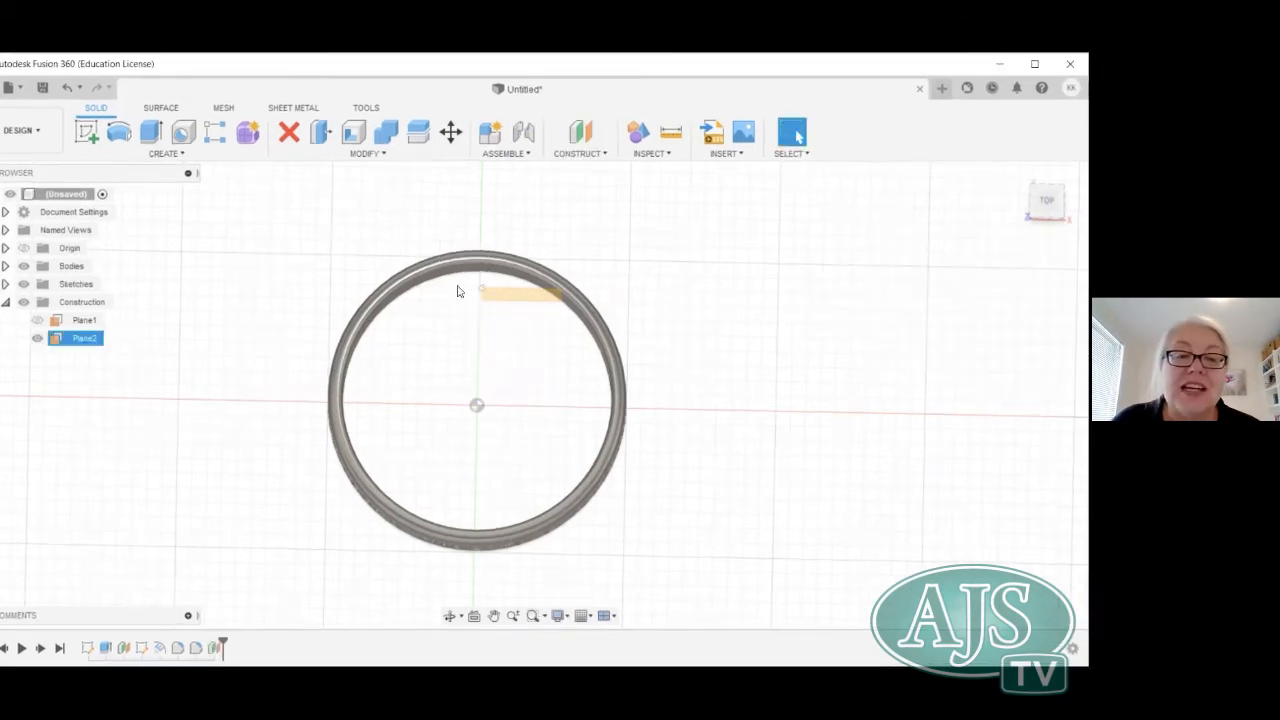
Stretch the new offset plane sideways in both directions so it extends past both sides of the ring.
{"action": "left_click", "coordinate": [551, 289]}
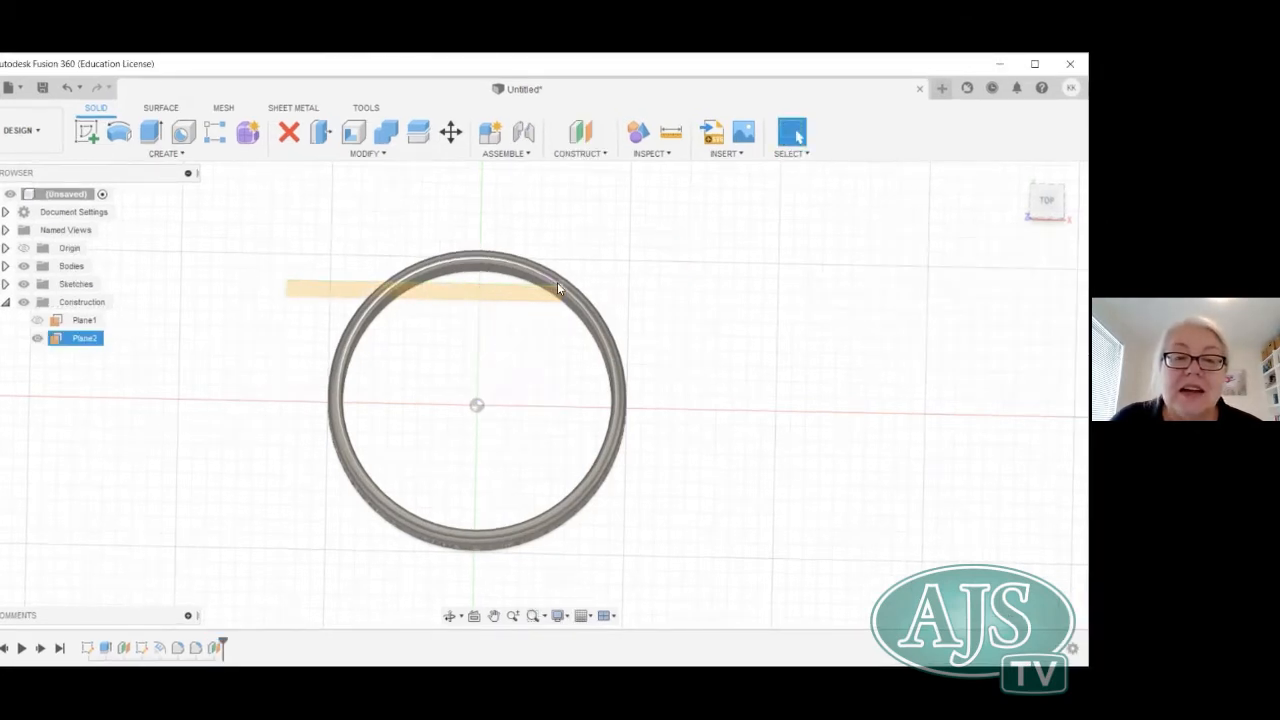
{"action": "left_click_drag", "start_coordinate": [561, 287], "coordinate": [749, 282]}
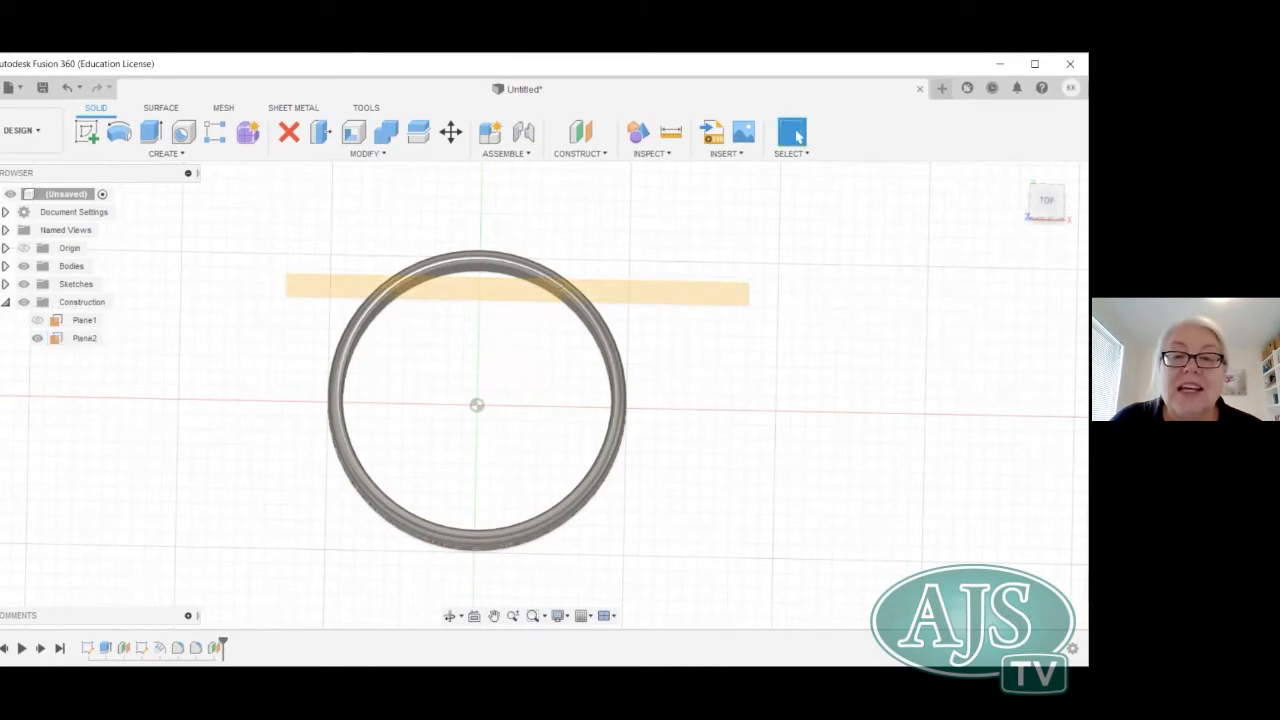
{"action": "middle_click_drag", "start_coordinate": [529, 394], "coordinate": [529, 345], "text": "shift"}
{"action": "left_click_drag", "start_coordinate": [1046, 205], "coordinate": [1050, 181]}
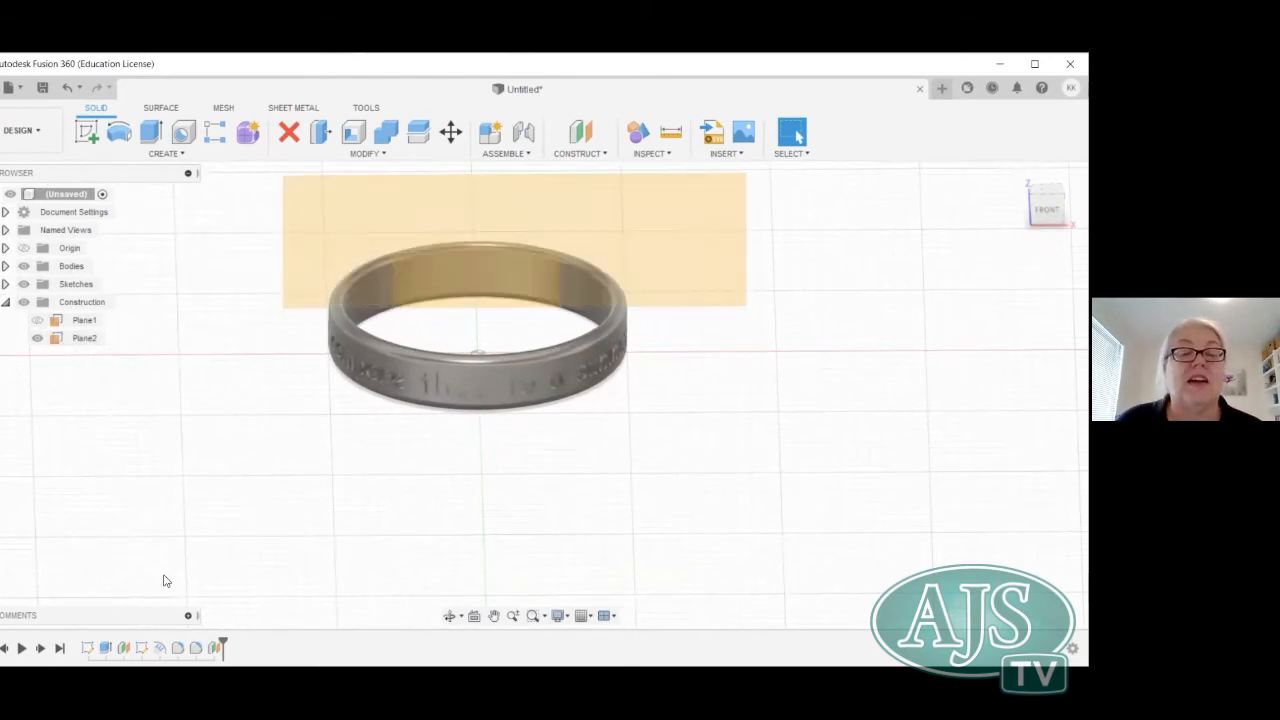
{"action": "left_click", "coordinate": [480, 291]}
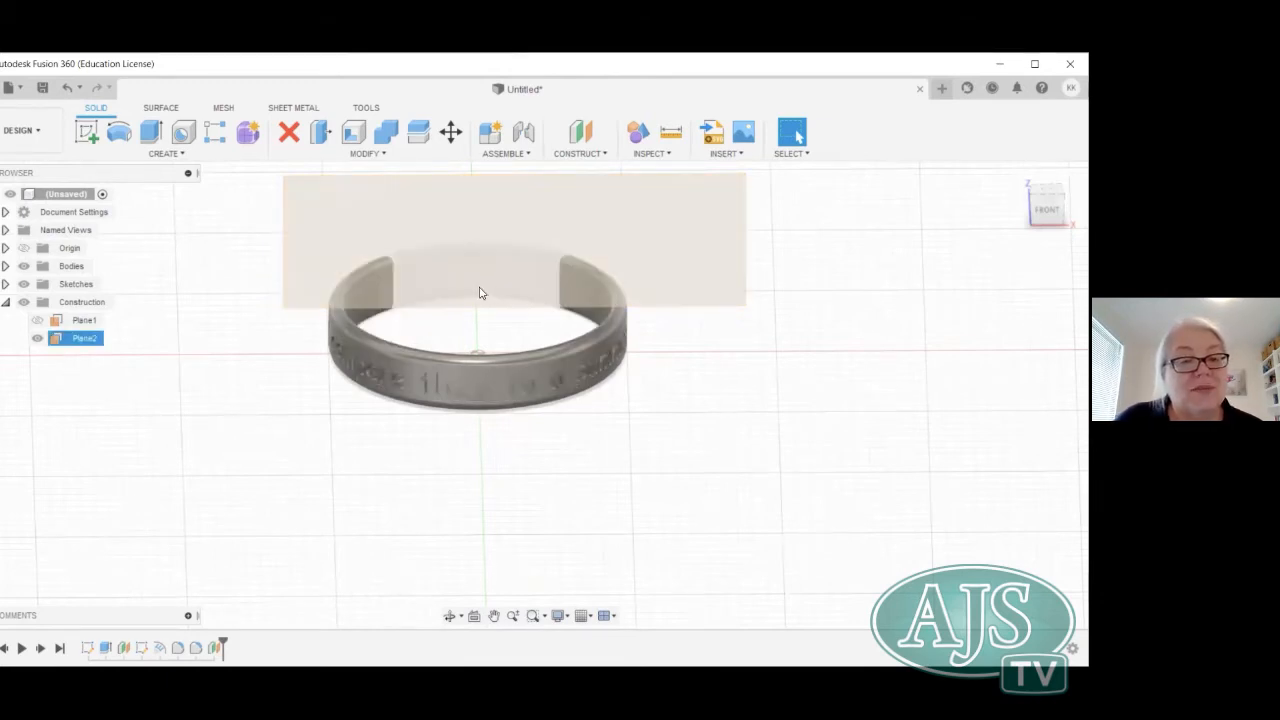
{"action": "left_click", "coordinate": [440, 325]}
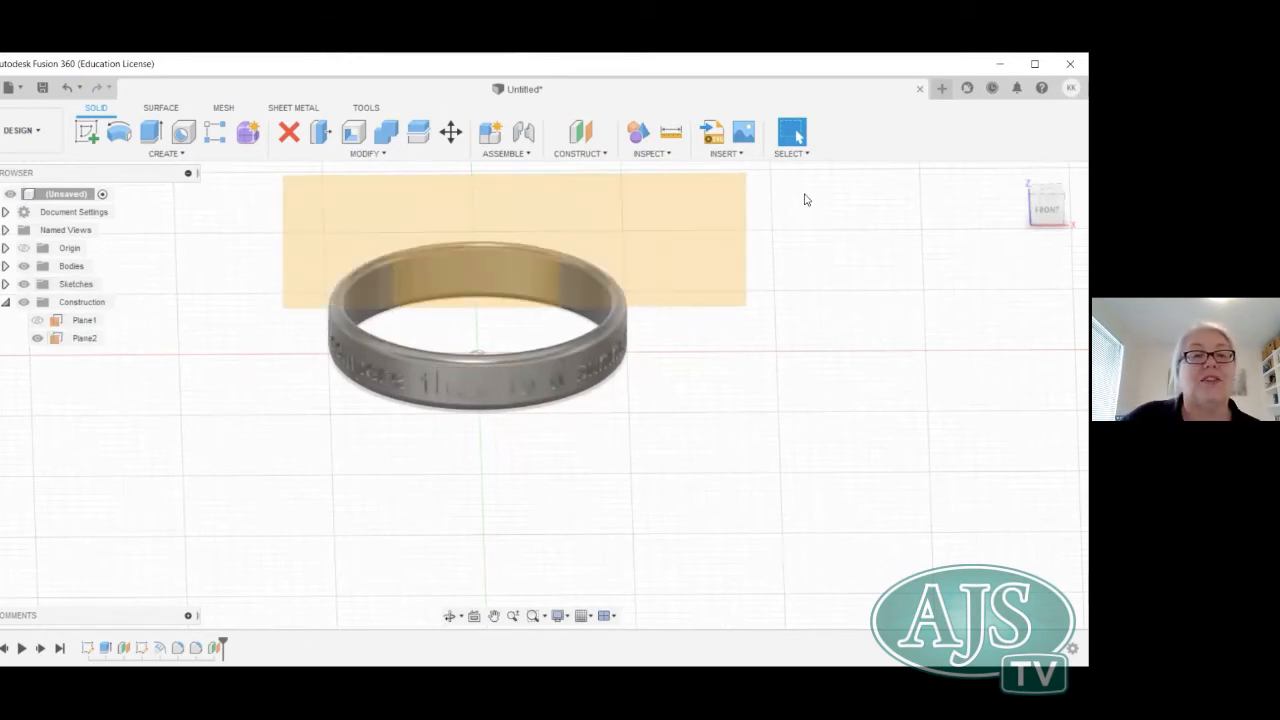
Create a section analysis on the XZ plane at 0.00 mm distance to cut the ring in half.
{"action": "left_click", "coordinate": [652, 154]}
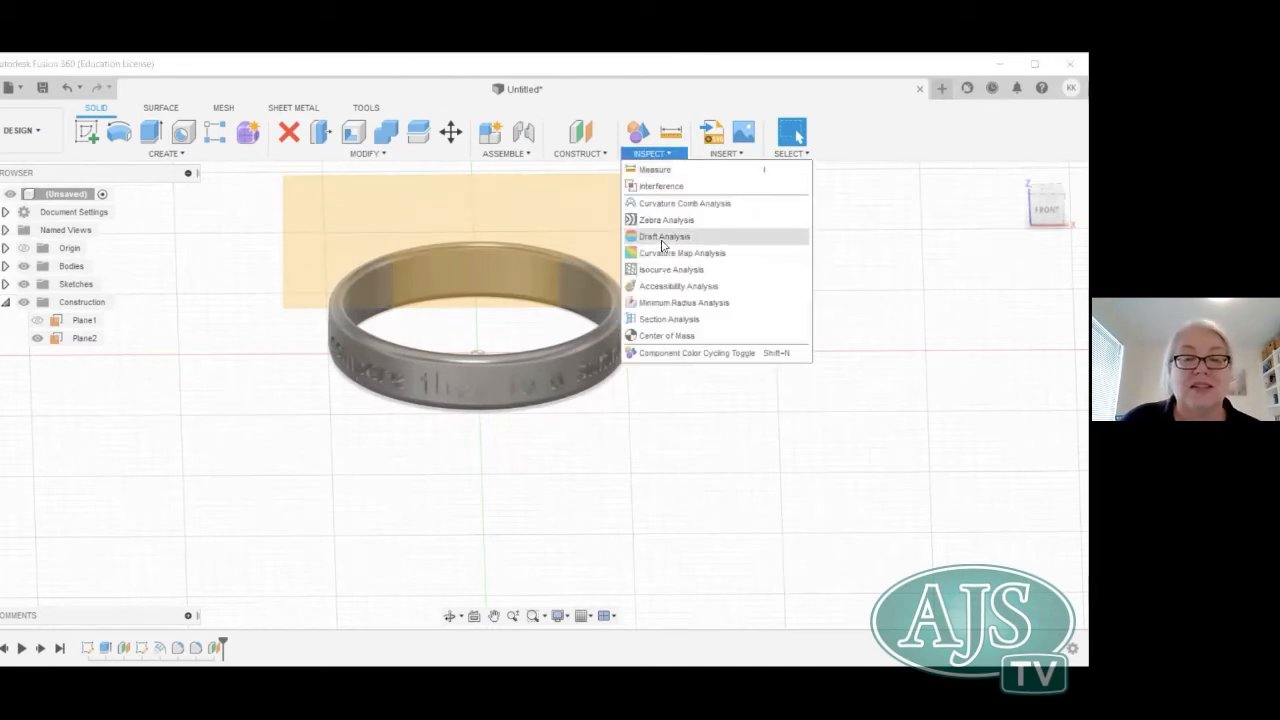
{"action": "left_click", "coordinate": [681, 319]}
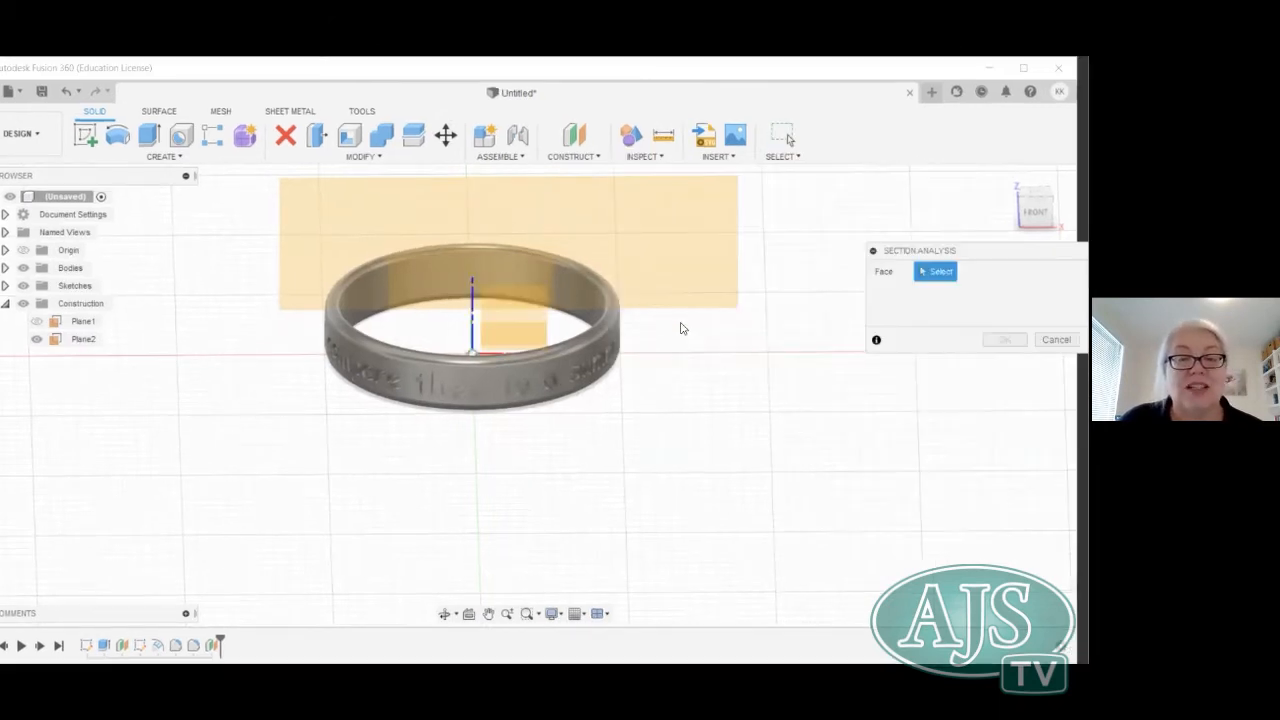
{"action": "left_click", "coordinate": [516, 335]}
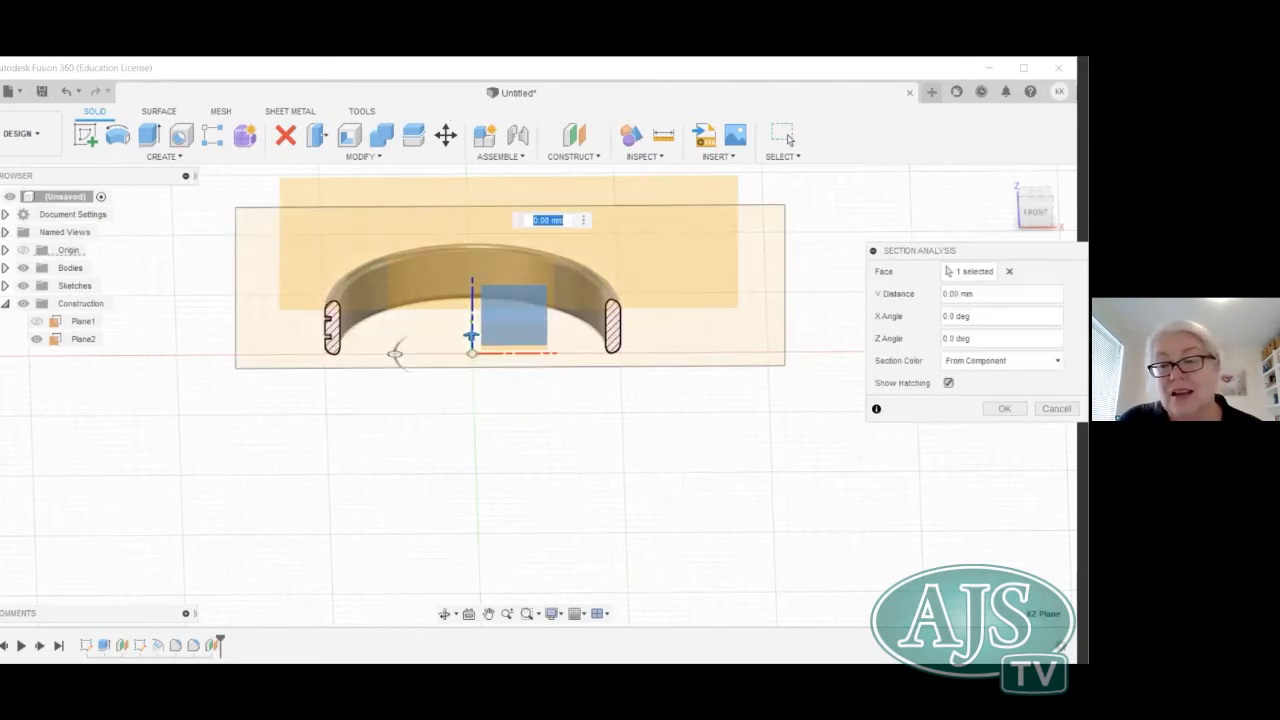
{"action": "key", "text": "Return"}
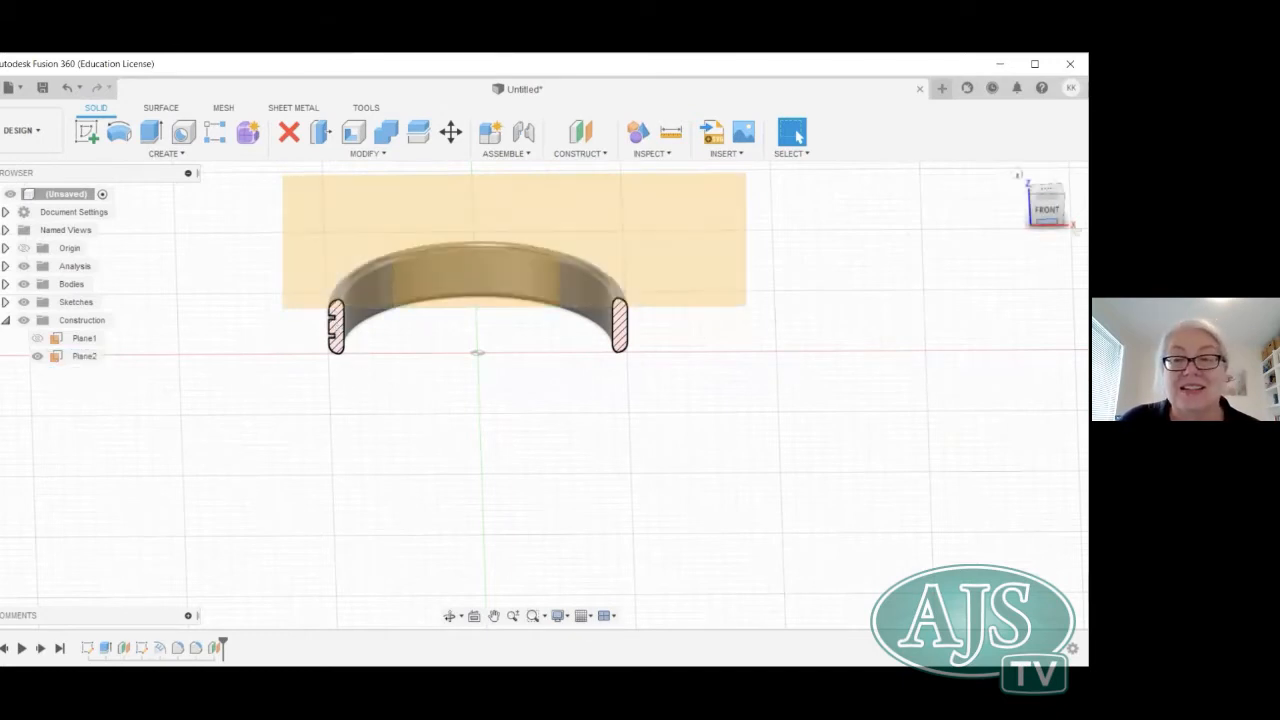
{"action": "left_click_drag", "start_coordinate": [1048, 211], "coordinate": [1048, 198]}
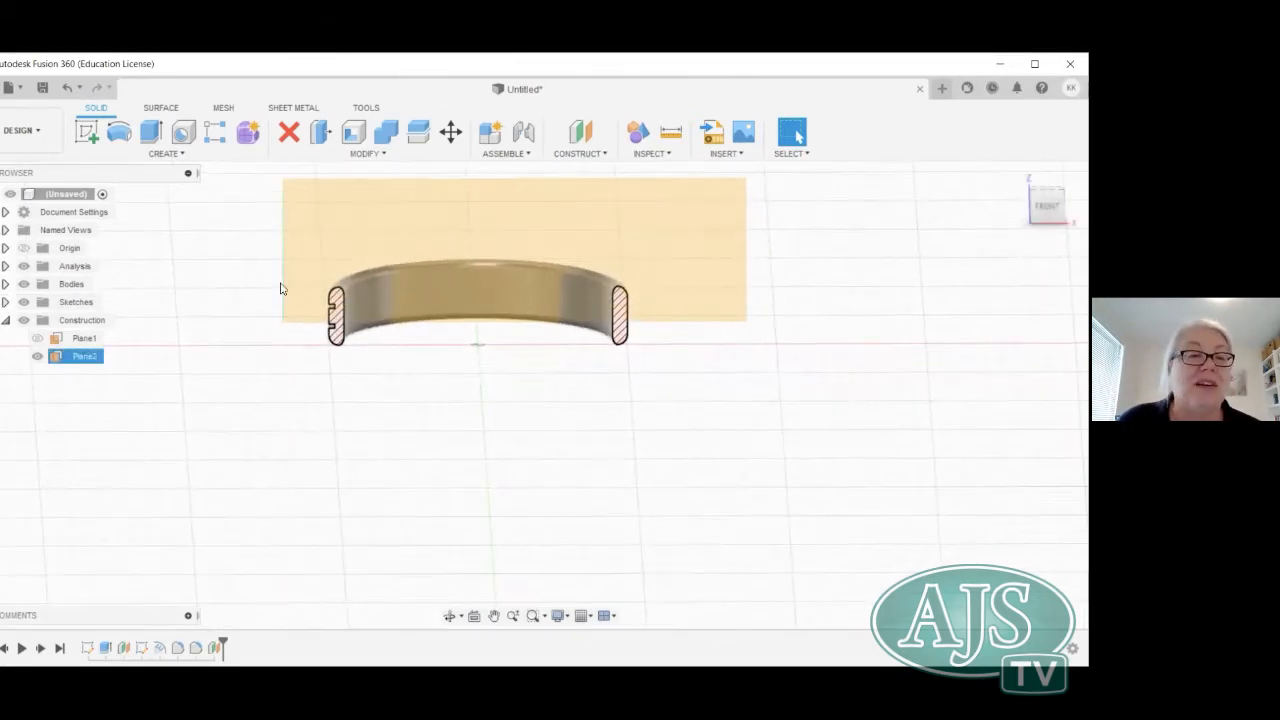
Toggle the section analysis off and on to compare the whole ring with its cut view, including from the front.
{"action": "left_click", "coordinate": [25, 267]}
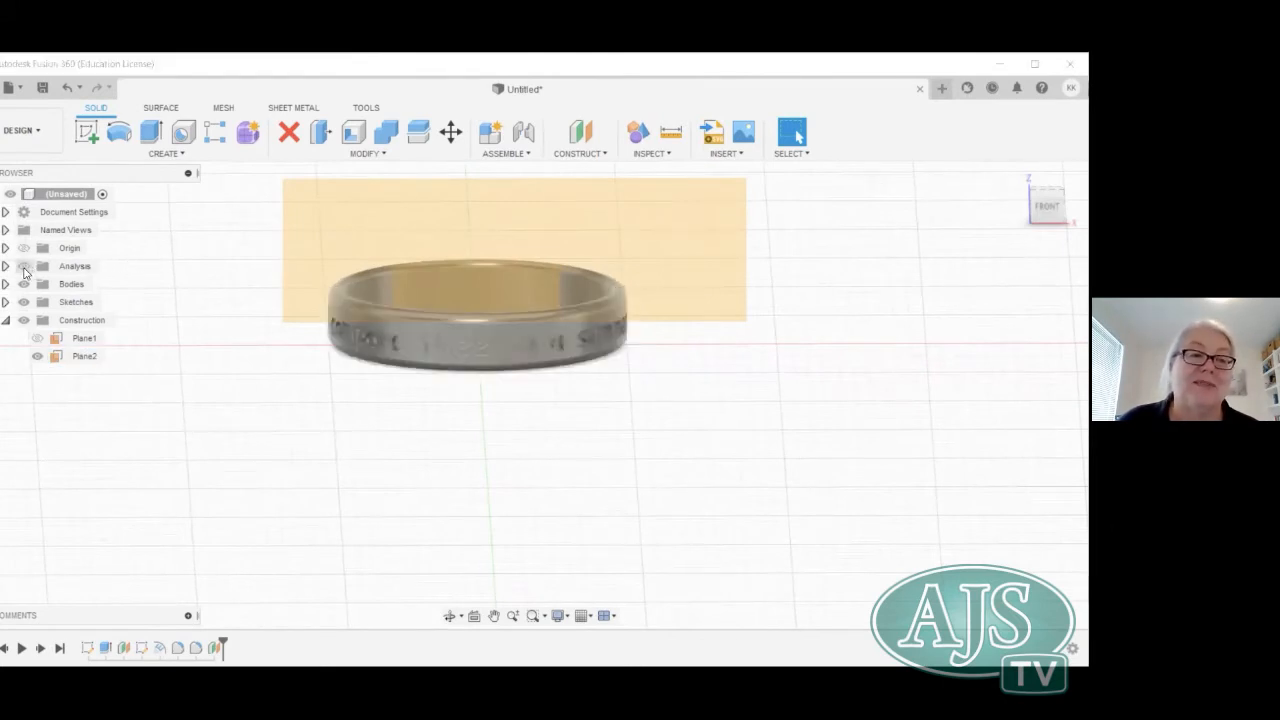
{"action": "left_click", "coordinate": [25, 267]}
{"action": "left_click", "coordinate": [323, 263]}
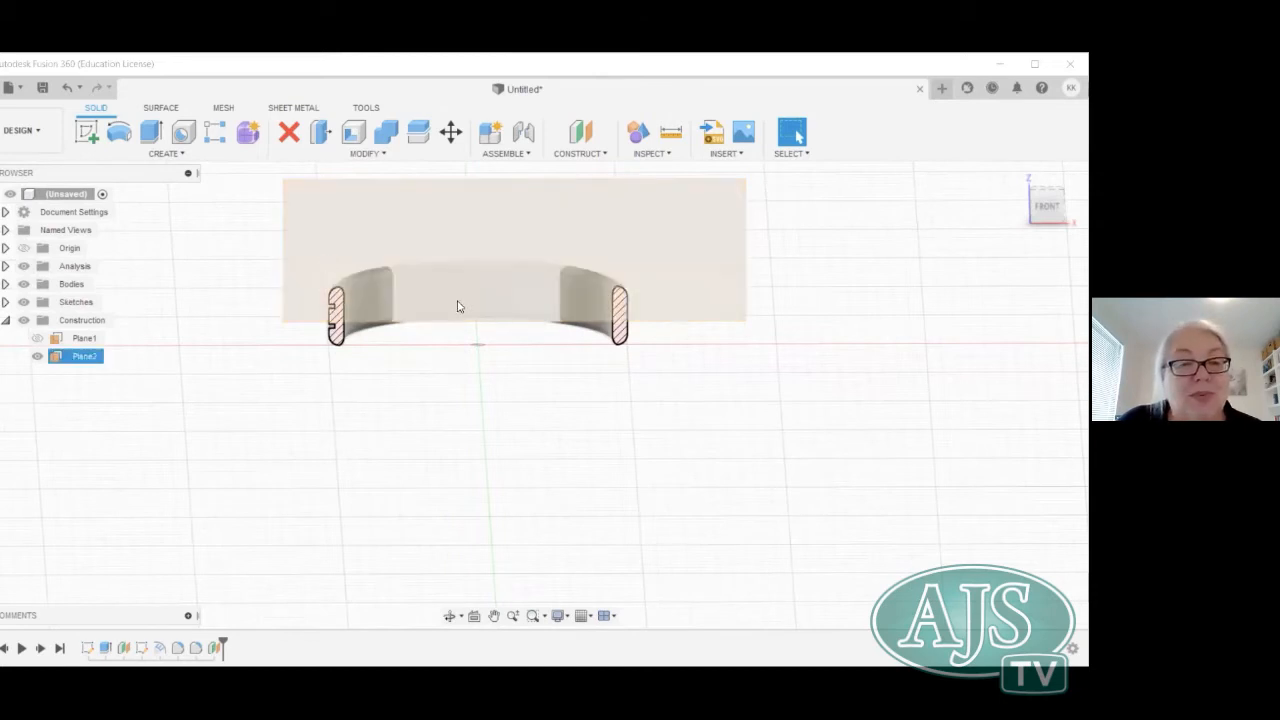
{"action": "key", "text": "Escape"}
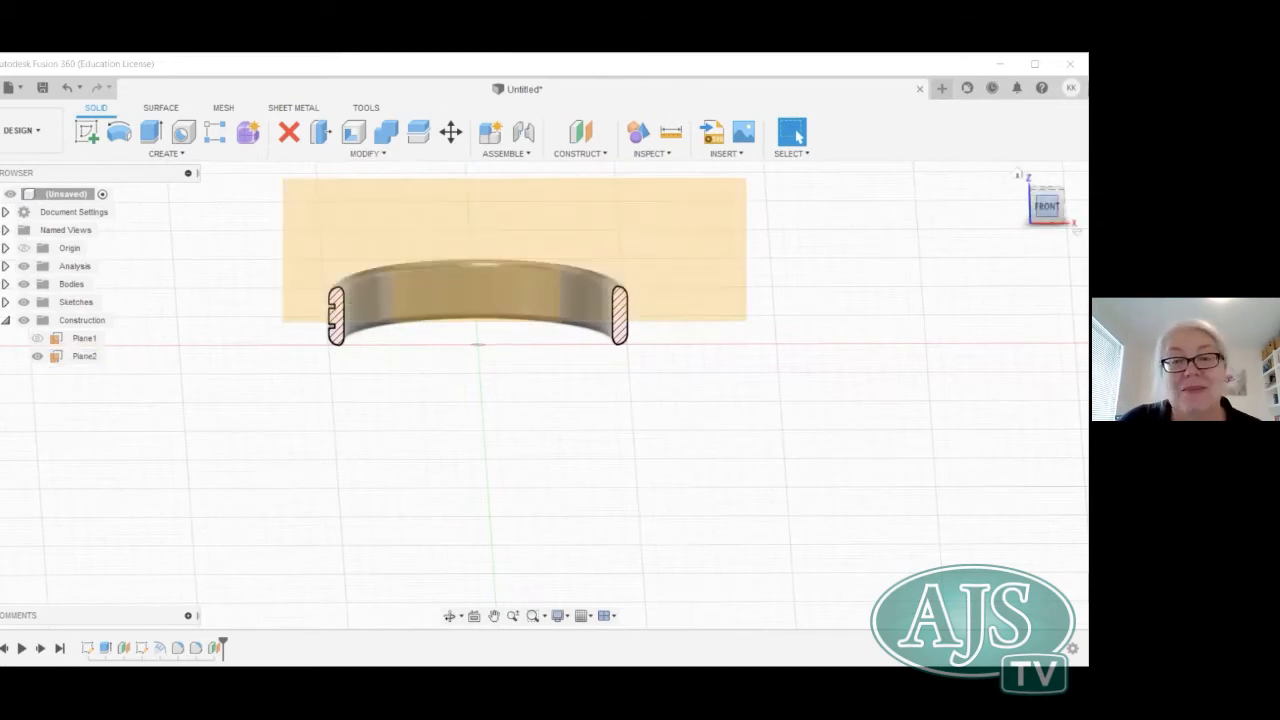
{"action": "left_click", "coordinate": [1046, 203]}
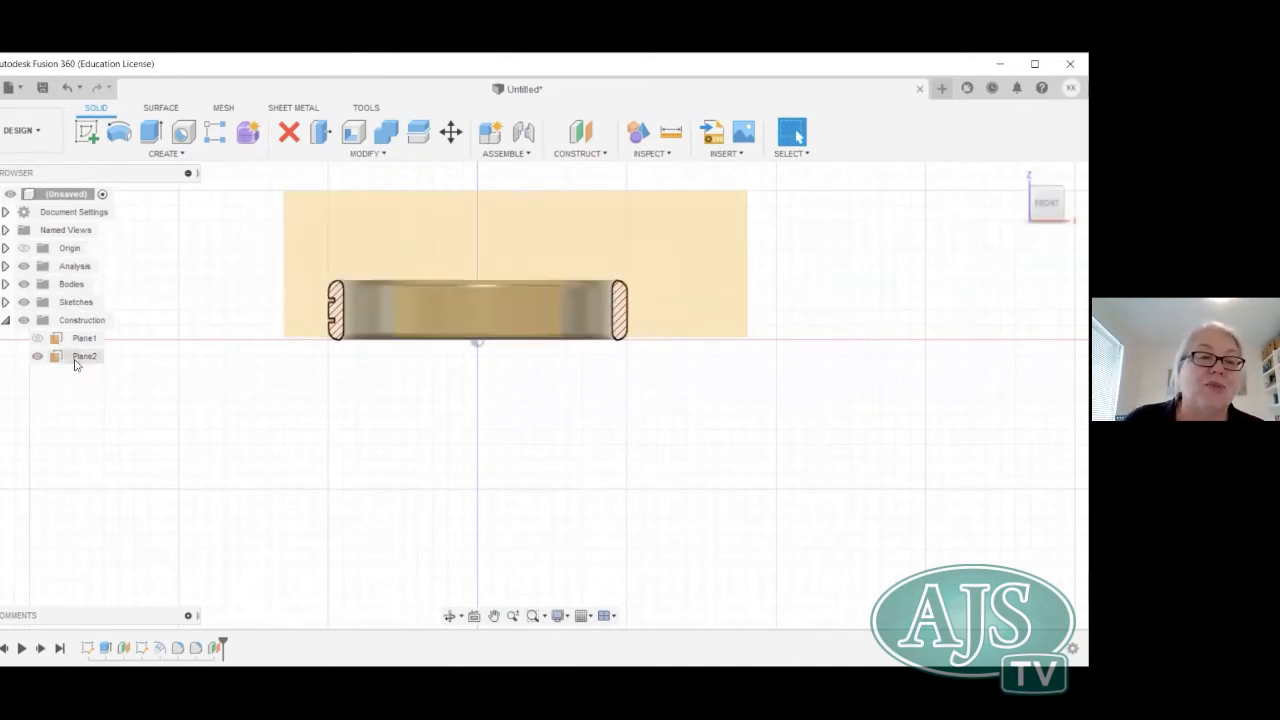
{"action": "left_click", "coordinate": [25, 266]}
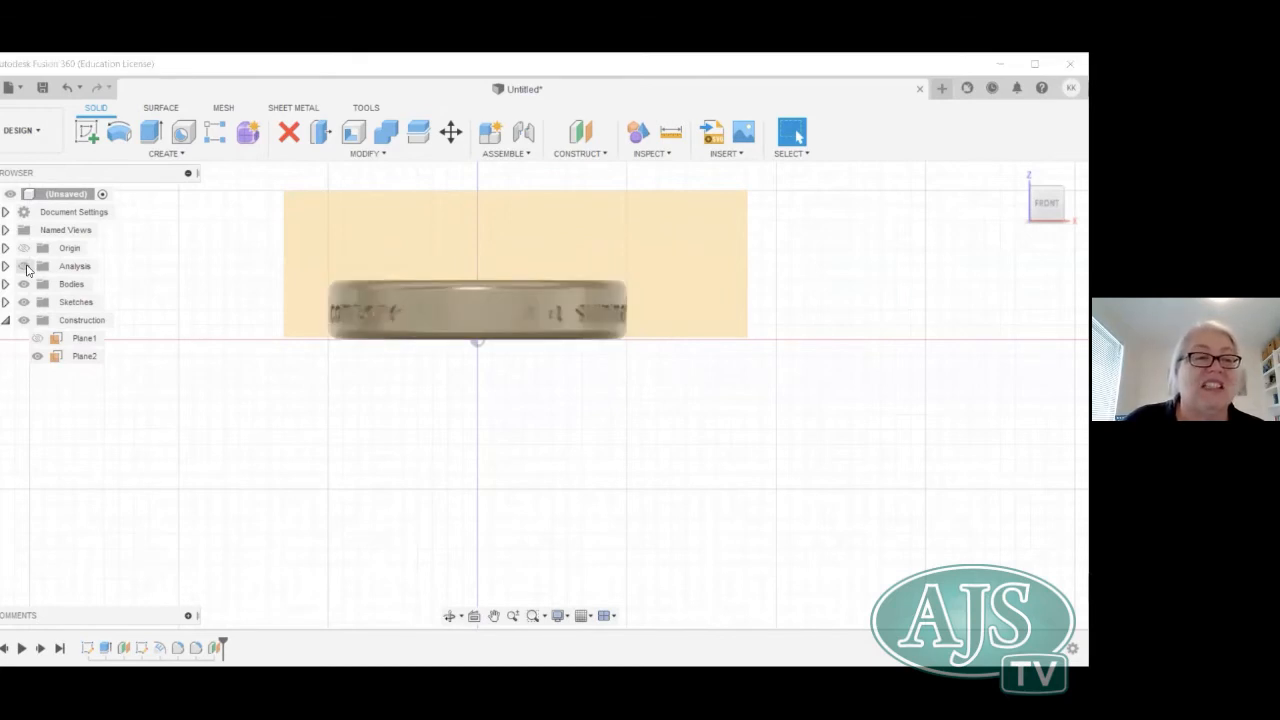
{"action": "left_click", "coordinate": [25, 266]}
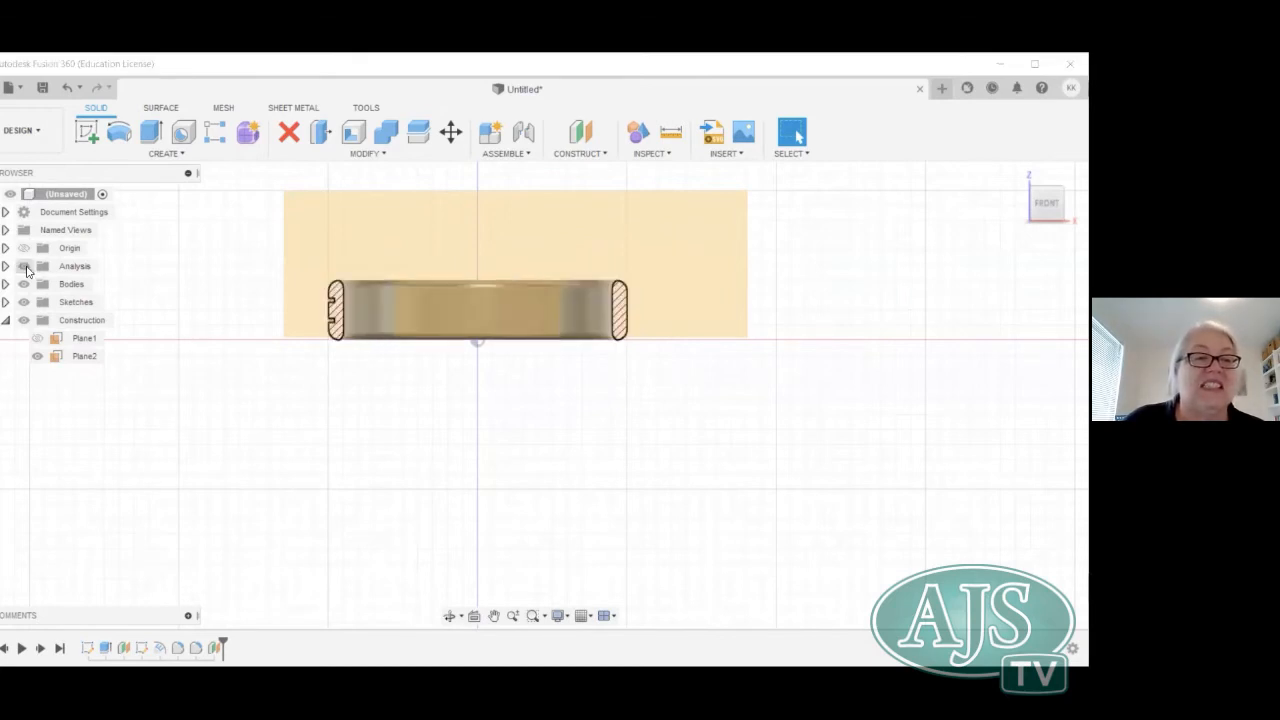
Start a sketch on the offset plane and place a text frame across the ring, extending past both sides.
{"action": "left_click", "coordinate": [155, 153]}
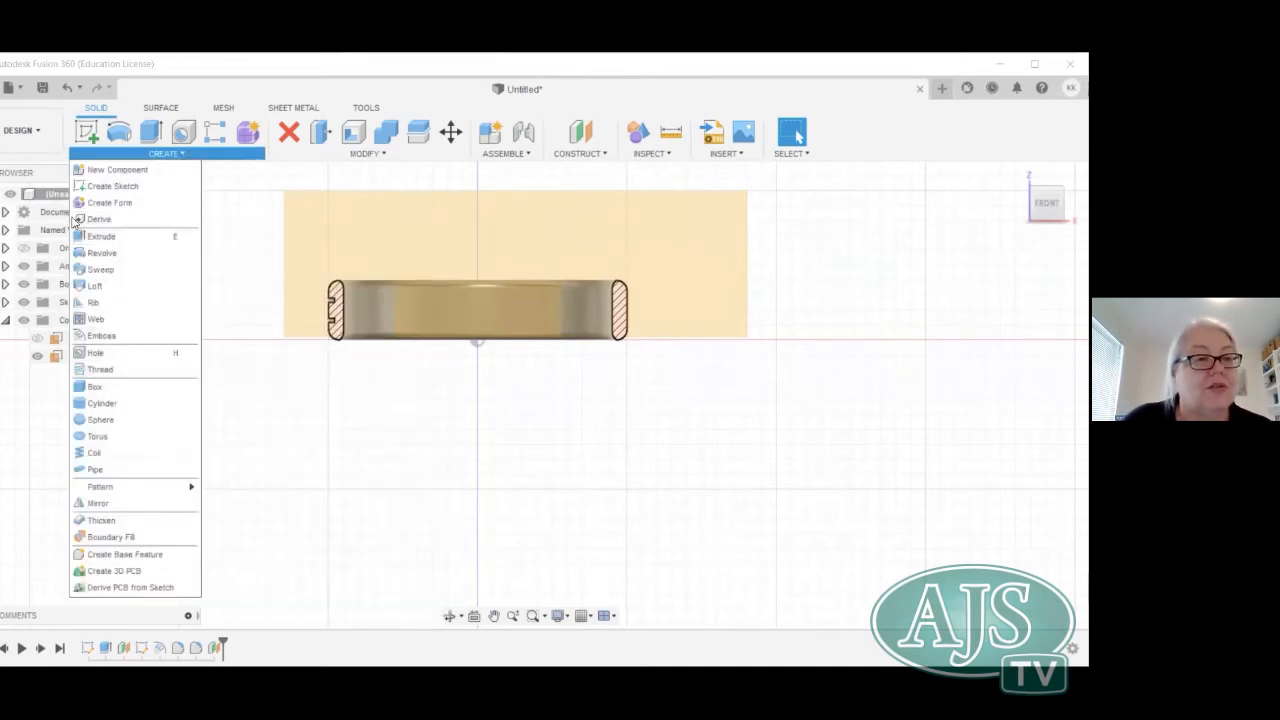
{"action": "left_click", "coordinate": [100, 187]}
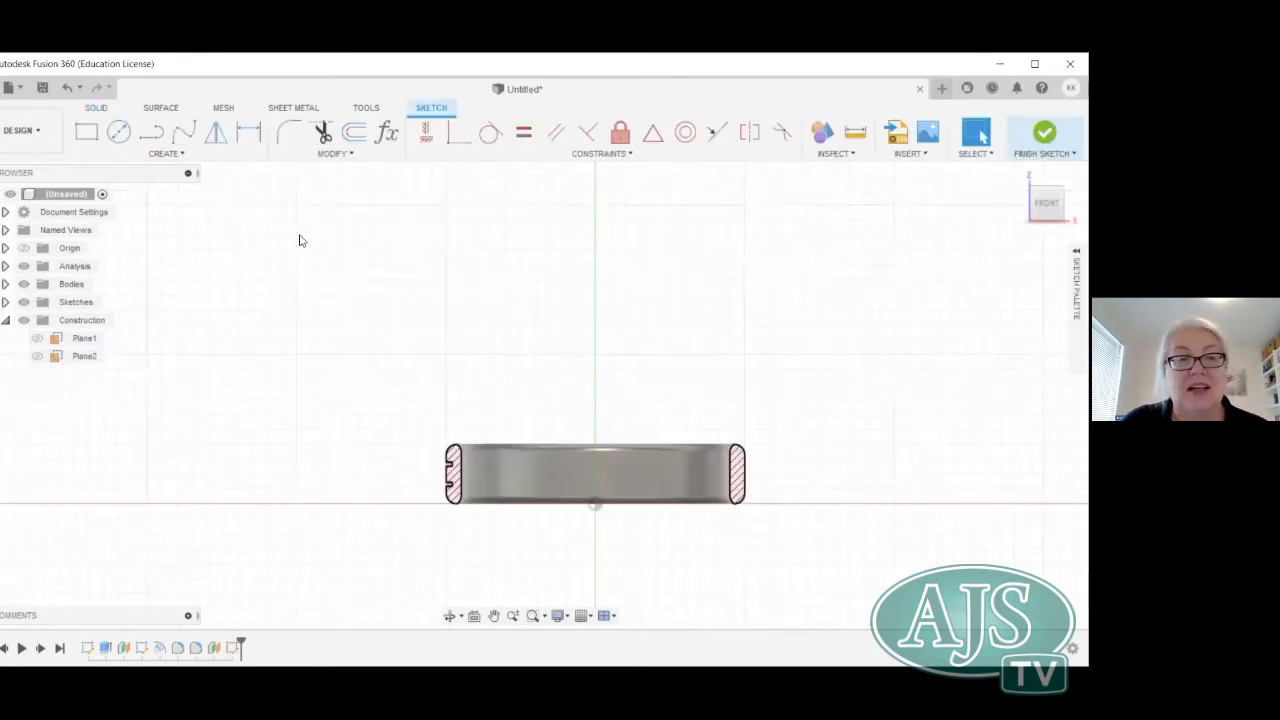
{"action": "left_click", "coordinate": [110, 155]}
{"action": "left_click", "coordinate": [120, 334]}
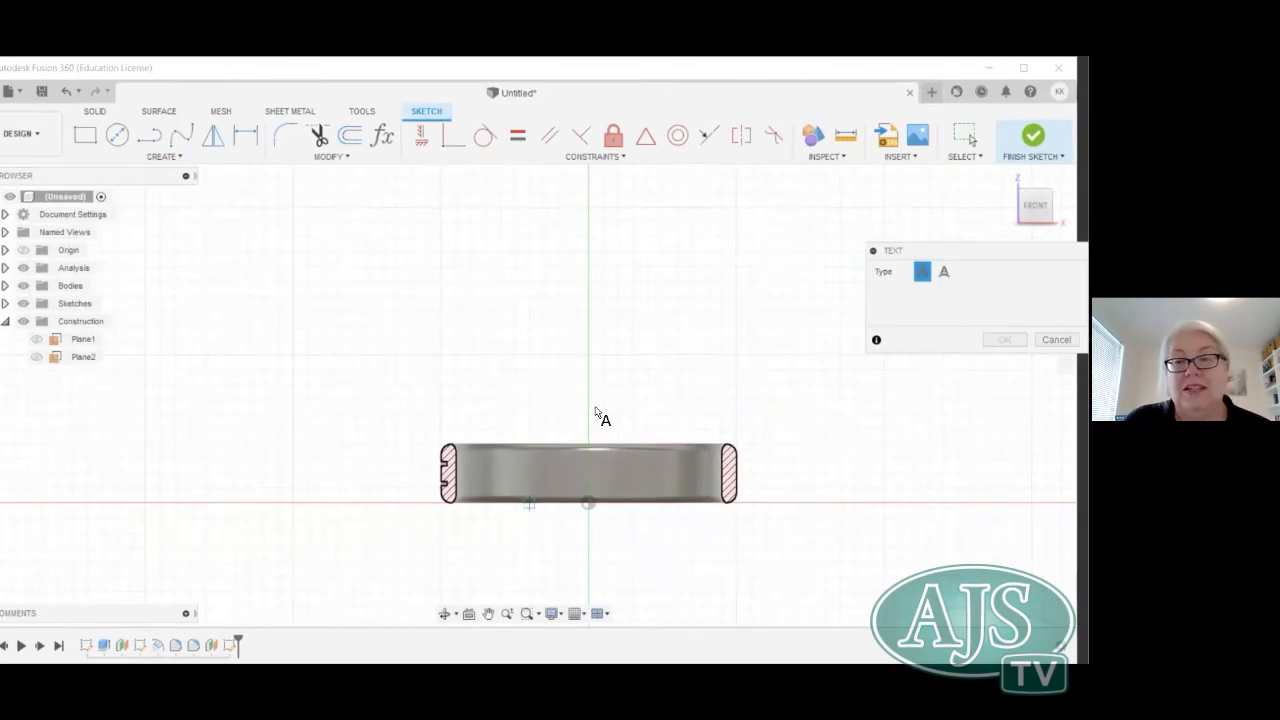
{"action": "middle_click_drag", "start_coordinate": [506, 370], "coordinate": [358, 244]}
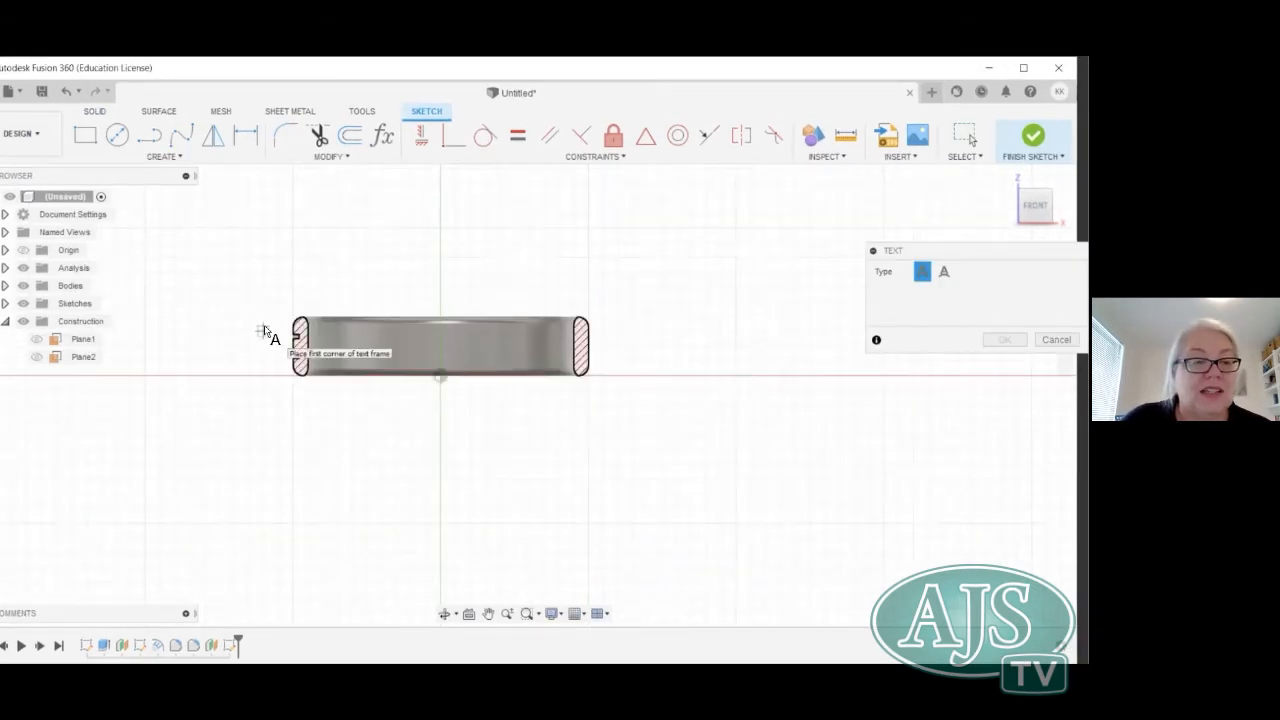
{"action": "left_click", "coordinate": [263, 317]}
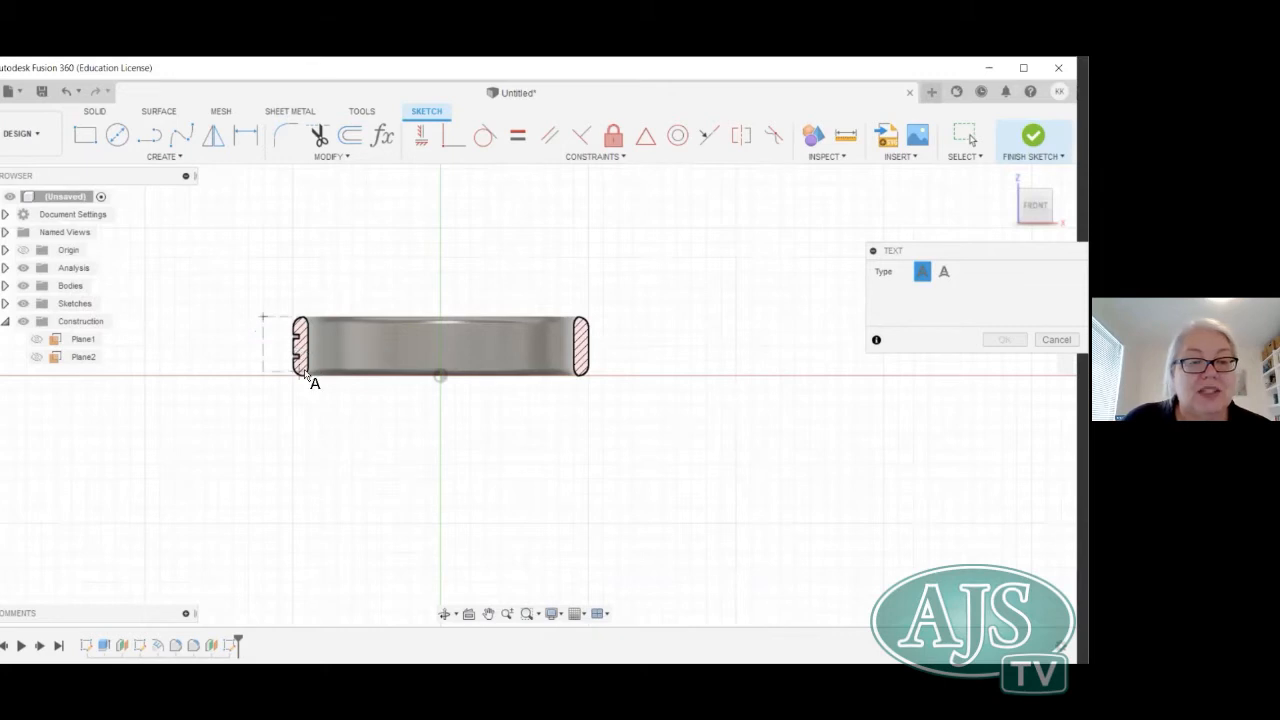
{"action": "left_click", "coordinate": [617, 376]}
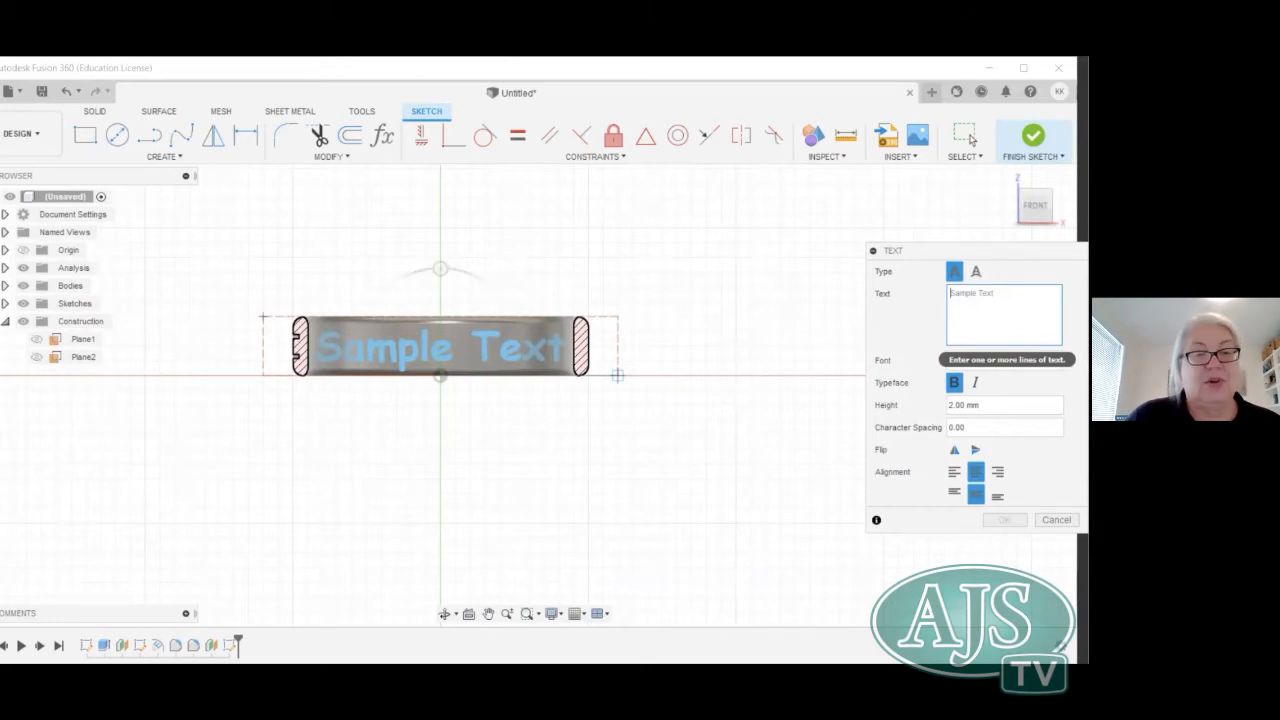
Enter the couple's two first names joined by "&" as the frame's text and finish the sketch.
{"action": "type", "text": "Jan"}
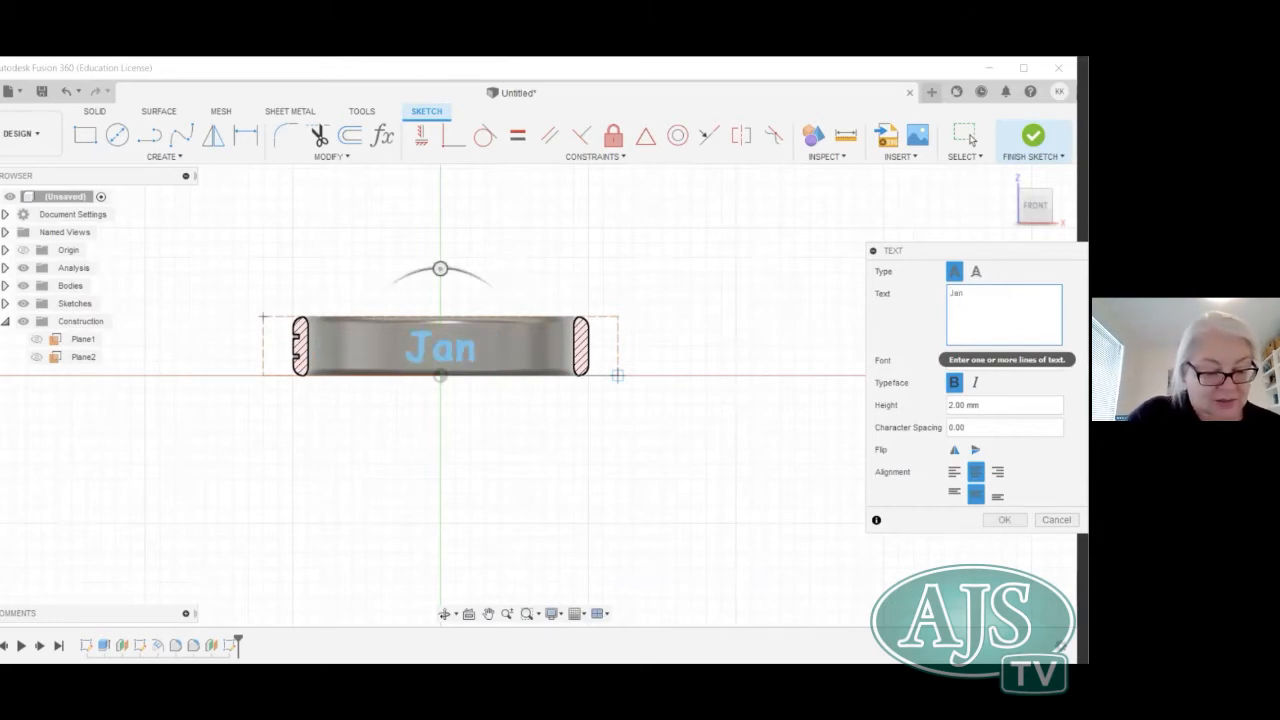
{"action": "type", "text": " & Alan"}
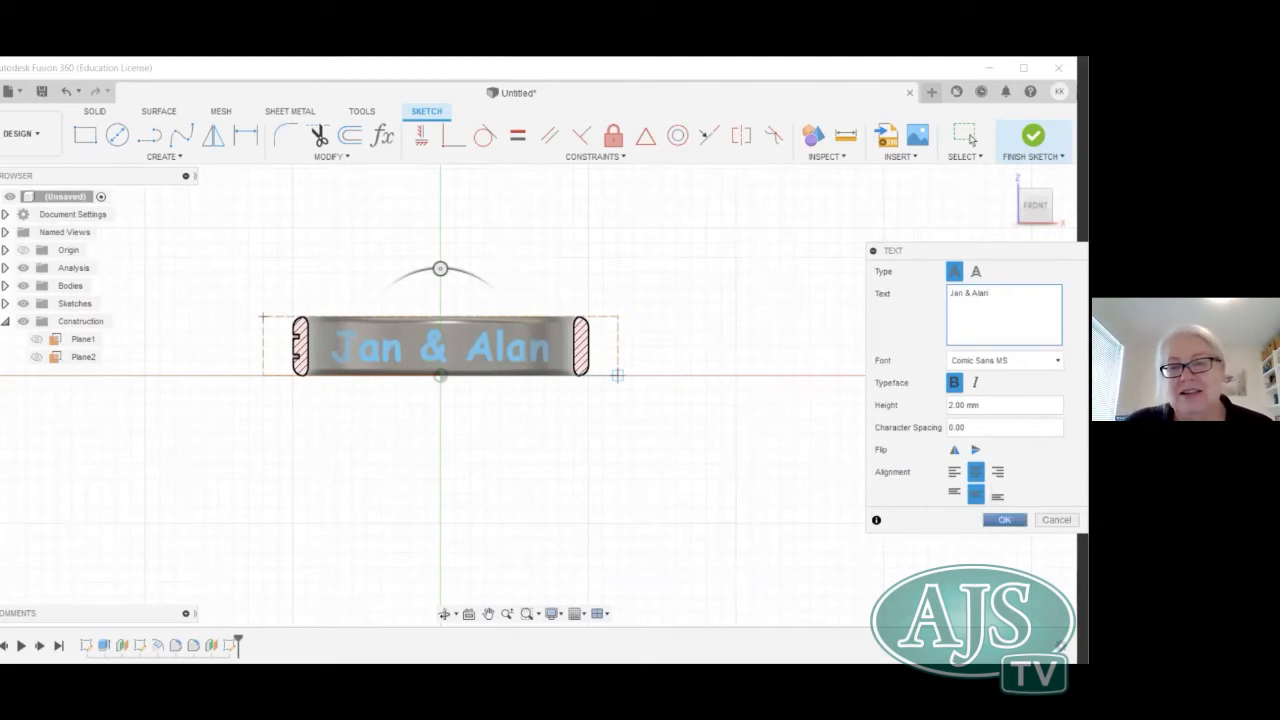
{"action": "left_click", "coordinate": [1004, 519]}
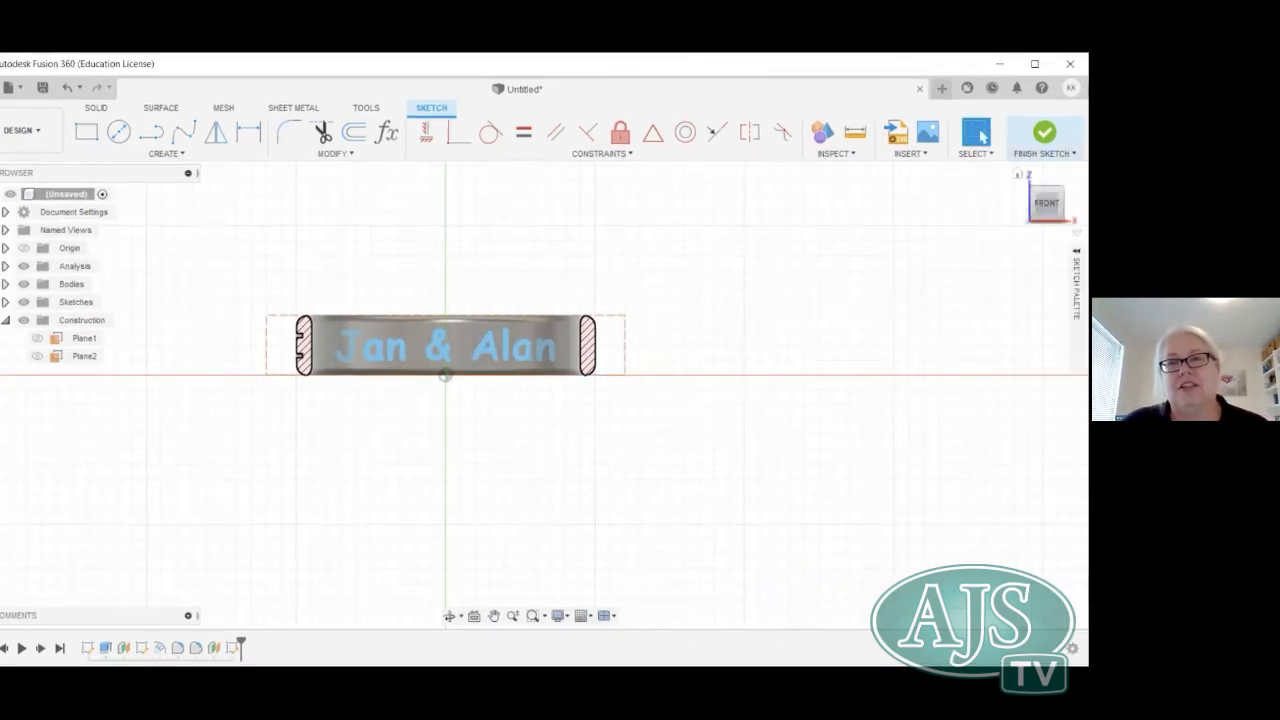
{"action": "left_click", "coordinate": [1045, 153]}
{"action": "left_click", "coordinate": [1048, 170]}
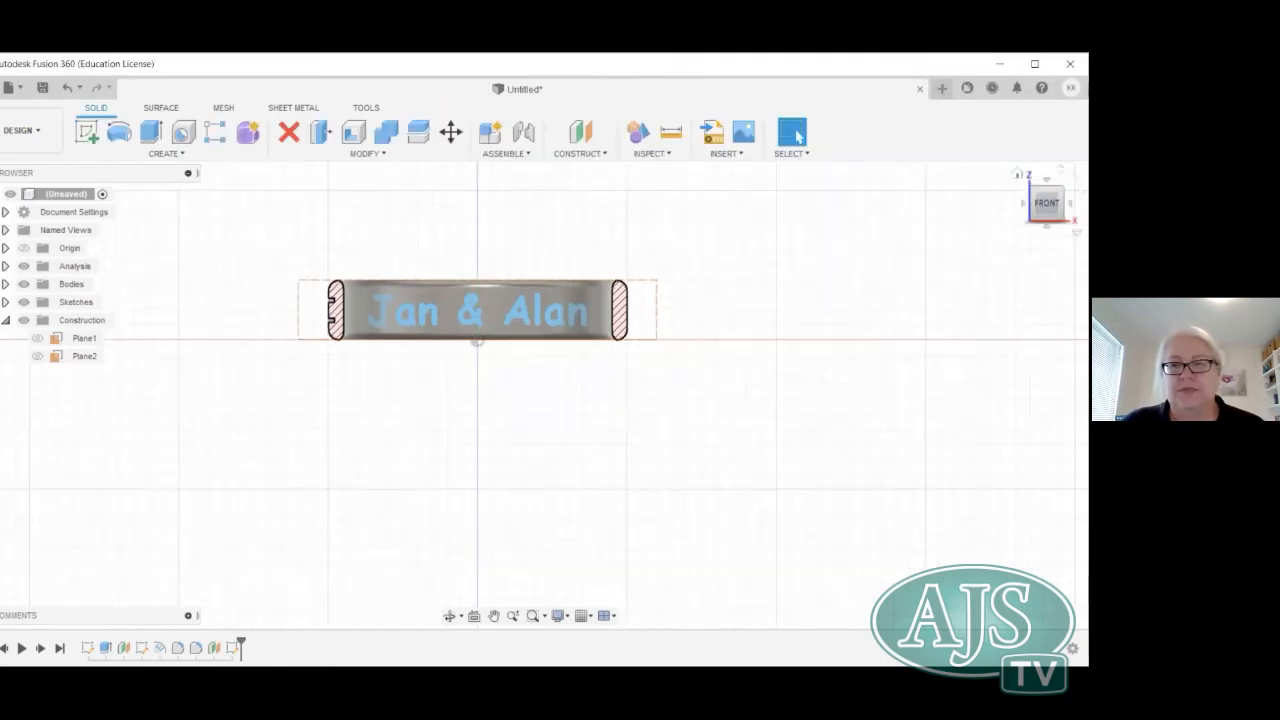
Deboss the couple's names text into the ring's inner face at a depth of -0.40 mm.
{"action": "middle_click_drag", "start_coordinate": [530, 395], "coordinate": [550, 510], "text": "shift"}
{"action": "middle_click_drag", "start_coordinate": [866, 460], "coordinate": [868, 340], "text": "shift"}
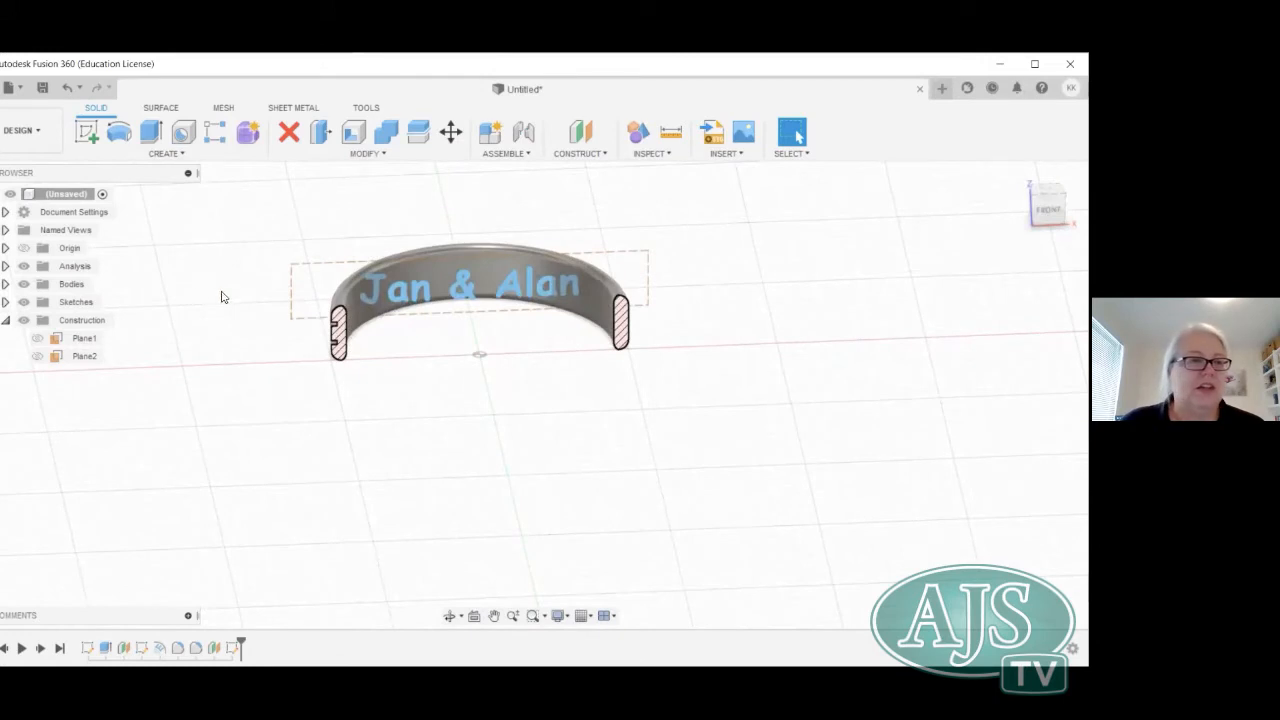
{"action": "left_click", "coordinate": [98, 155]}
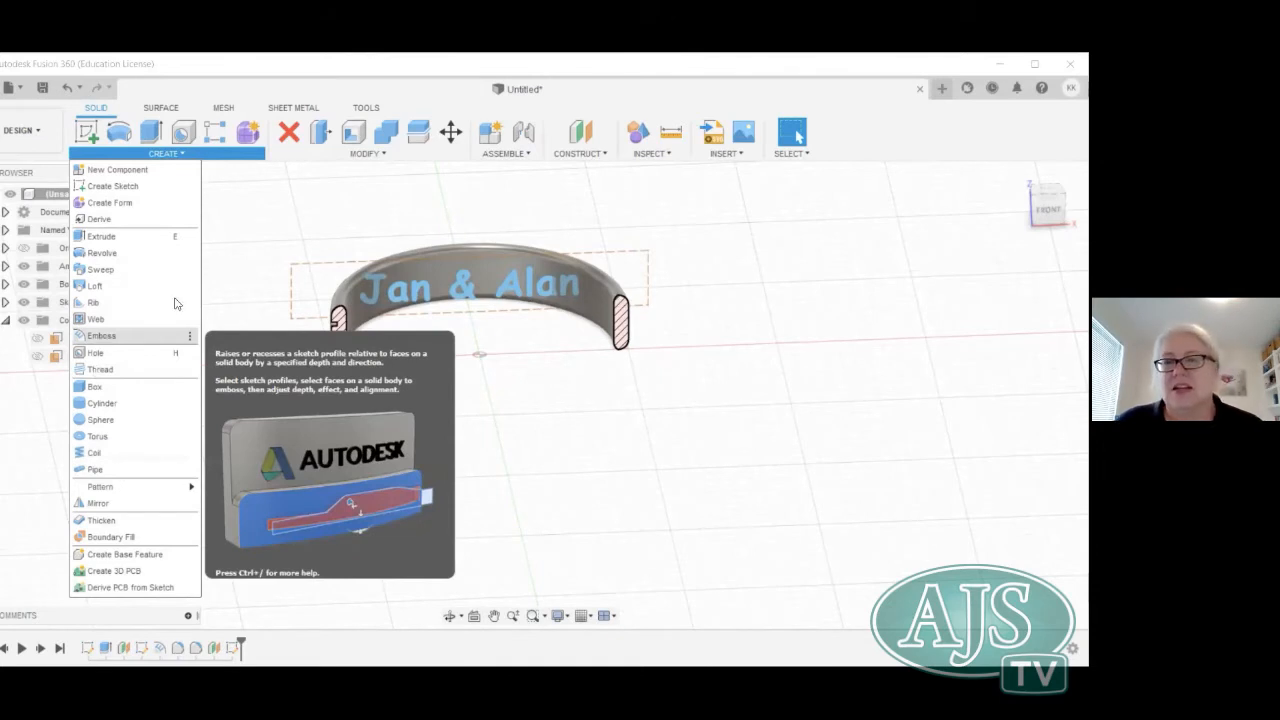
{"action": "left_click", "coordinate": [101, 337]}
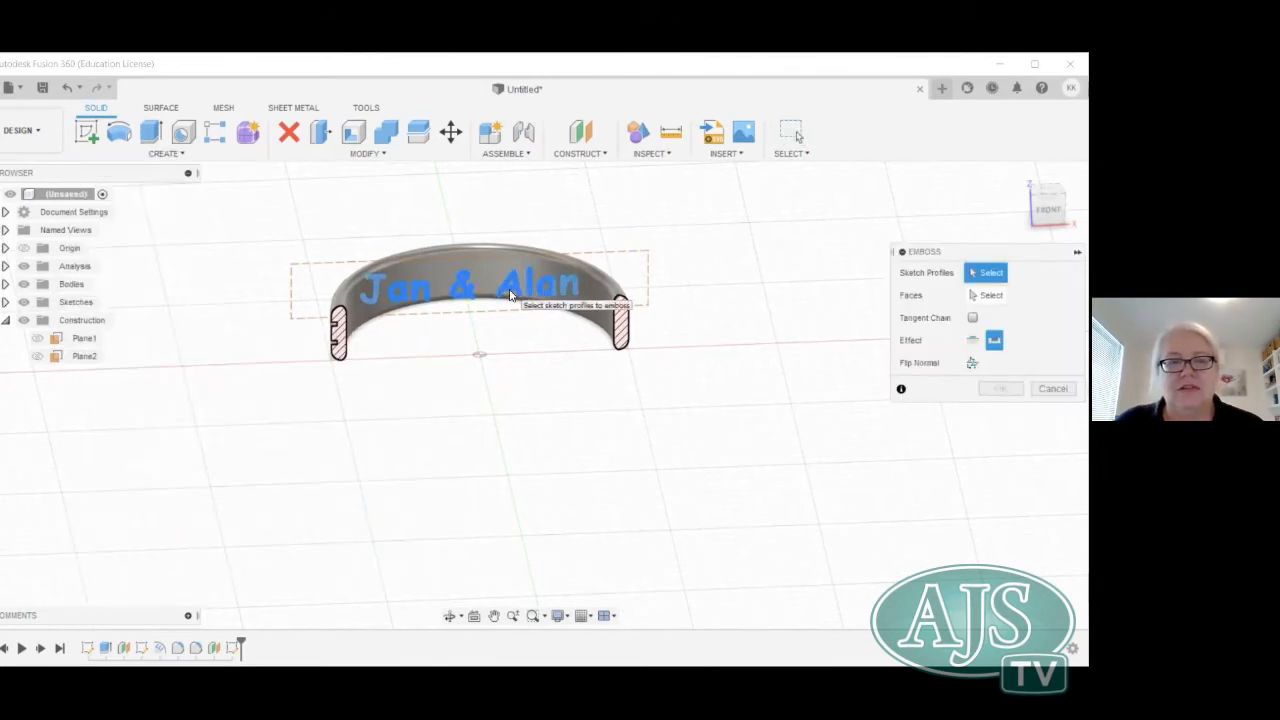
{"action": "left_click", "coordinate": [509, 294]}
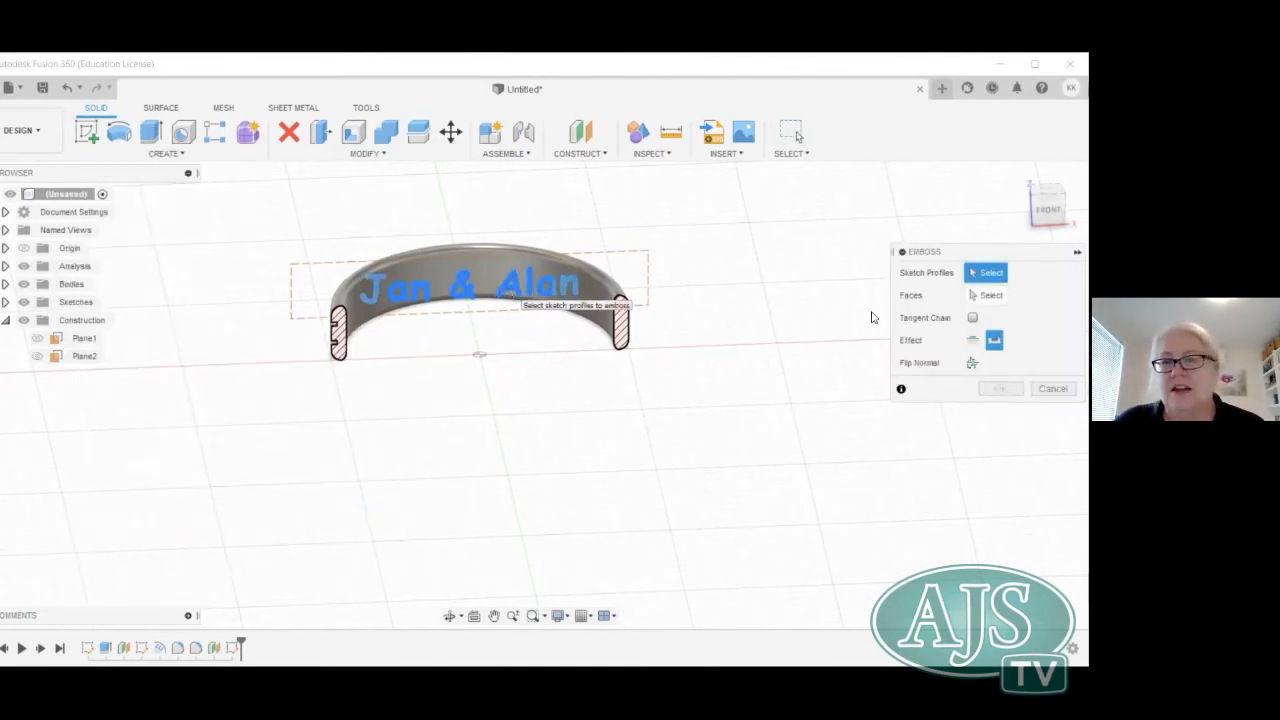
{"action": "left_click", "coordinate": [604, 317]}
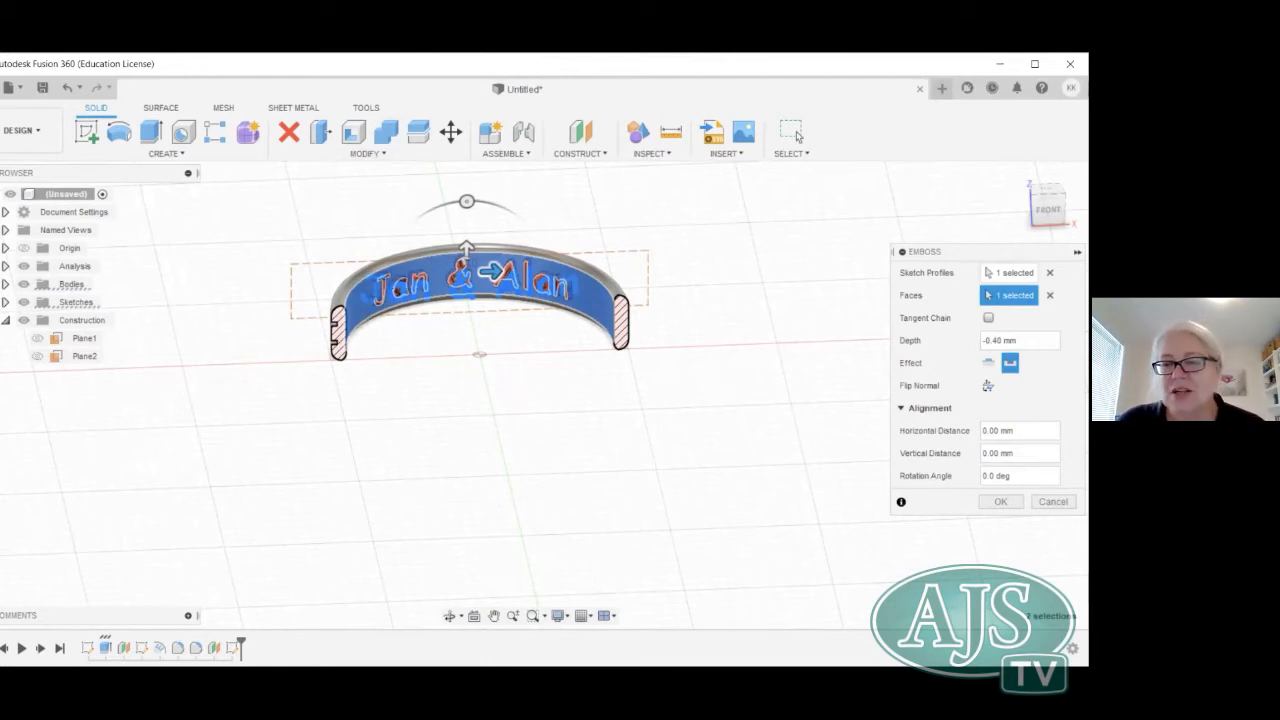
{"action": "key", "text": "Return"}
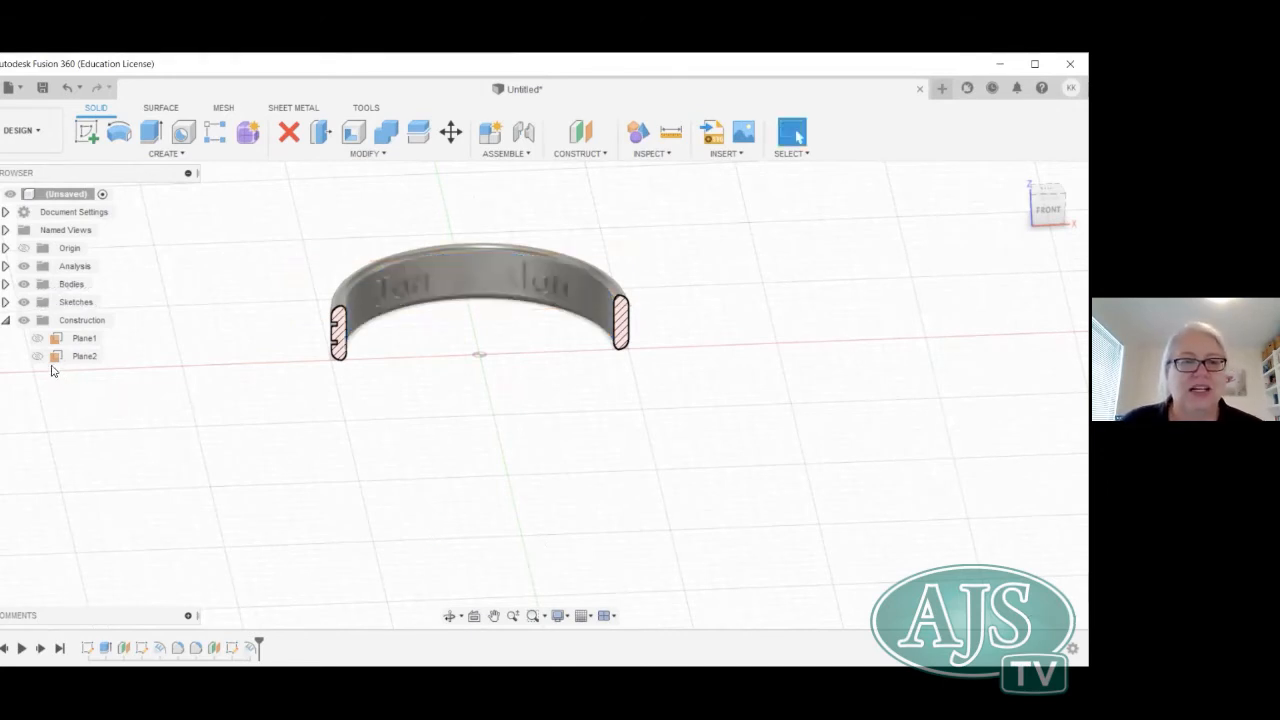
Turn off the section analysis and view the whole ring with both inscriptions from several angles.
{"action": "left_click", "coordinate": [24, 267]}
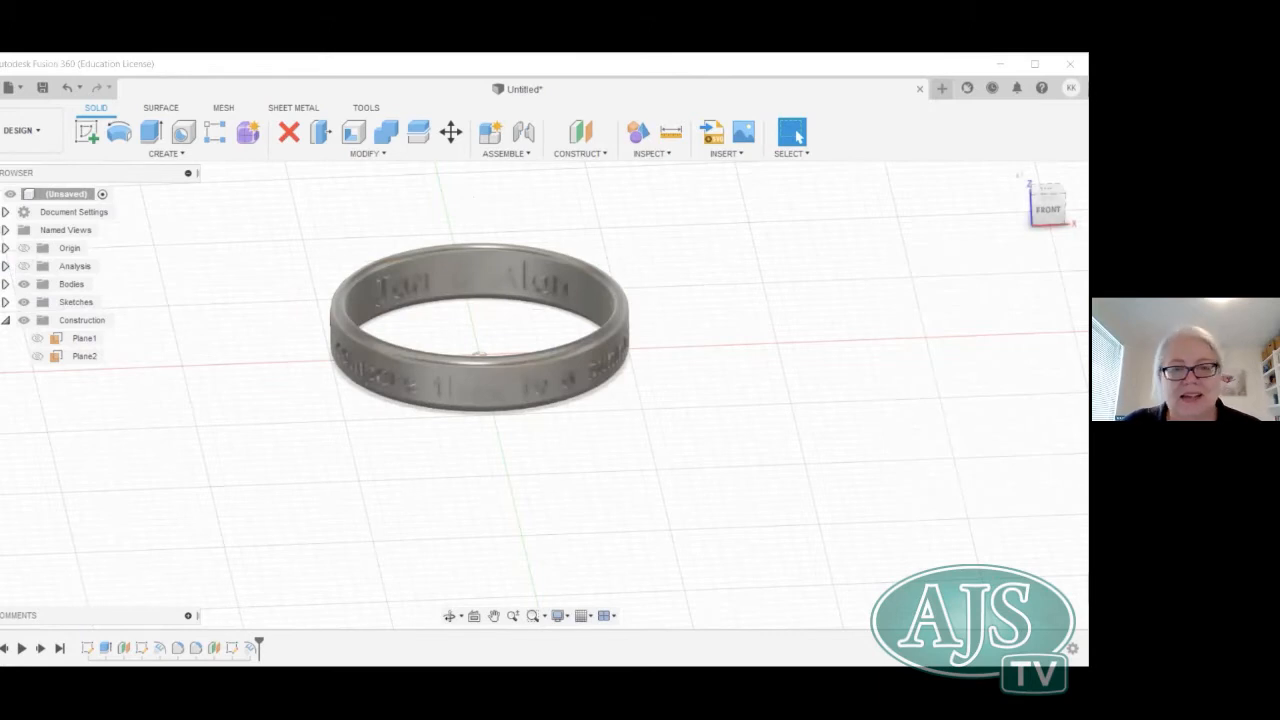
{"action": "mouse_move", "coordinate": [1048, 212]}
{"action": "left_mouse_down"}
{"action": "mouse_move", "coordinate": [1044, 222]}
{"action": "mouse_move", "coordinate": [1035, 198]}
{"action": "mouse_move", "coordinate": [1028, 212]}
{"action": "mouse_move", "coordinate": [1038, 198]}
{"action": "mouse_move", "coordinate": [1062, 215]}
{"action": "mouse_move", "coordinate": [1052, 208]}
{"action": "left_mouse_up"}
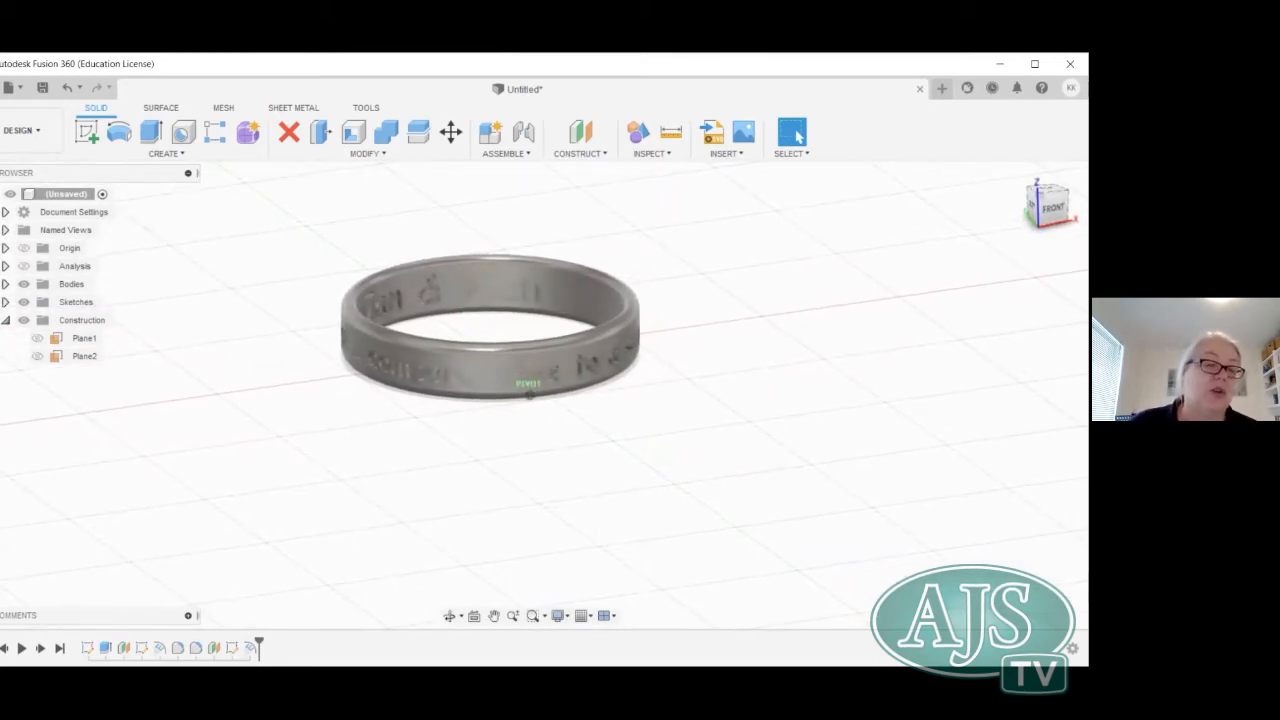
{"action": "mouse_move", "coordinate": [464, 352]}
{"action": "middle_mouse_down", "text": "shift"}
{"action": "mouse_move", "coordinate": [485, 350]}
{"action": "mouse_move", "coordinate": [518, 382]}
{"action": "mouse_move", "coordinate": [525, 348]}
{"action": "mouse_move", "coordinate": [474, 353]}
{"action": "mouse_move", "coordinate": [486, 336]}
{"action": "mouse_move", "coordinate": [851, 254]}
{"action": "middle_mouse_up", "text": "shift"}
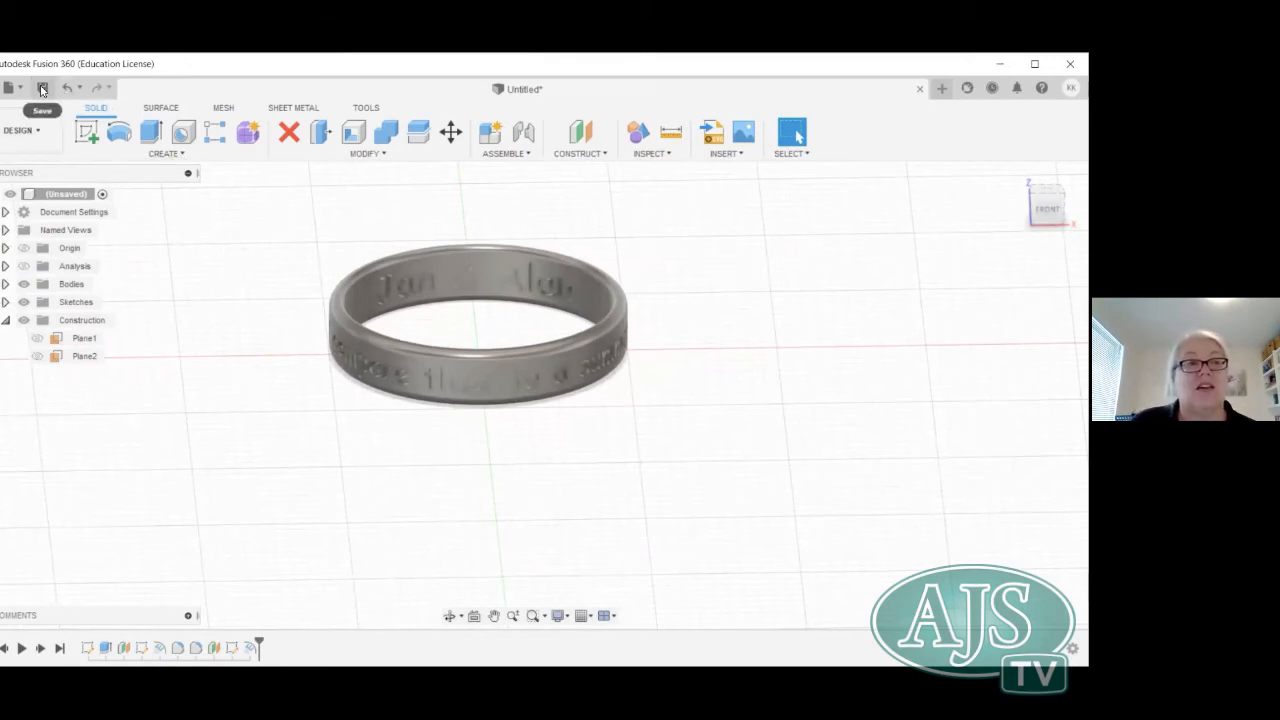
Save the design as "demo ring 3009" in Admin Project.
{"action": "left_click", "coordinate": [43, 89]}
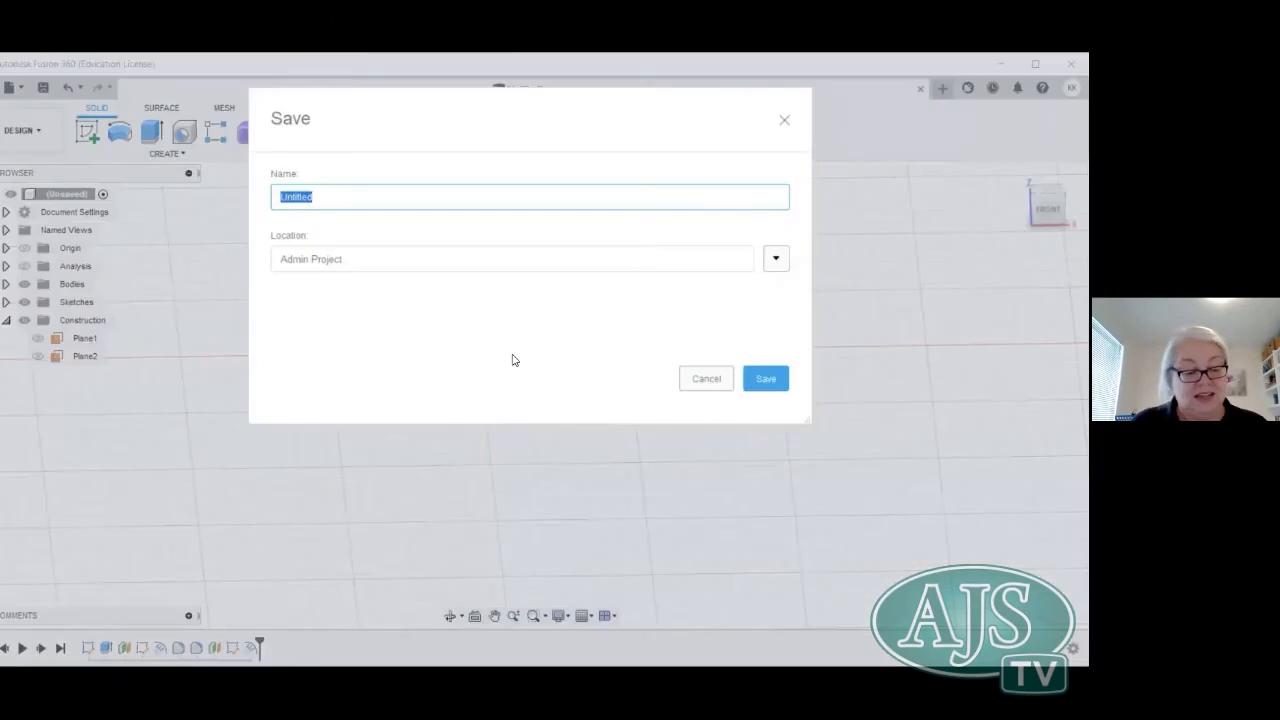
{"action": "type", "text": "demo ring 3009"}
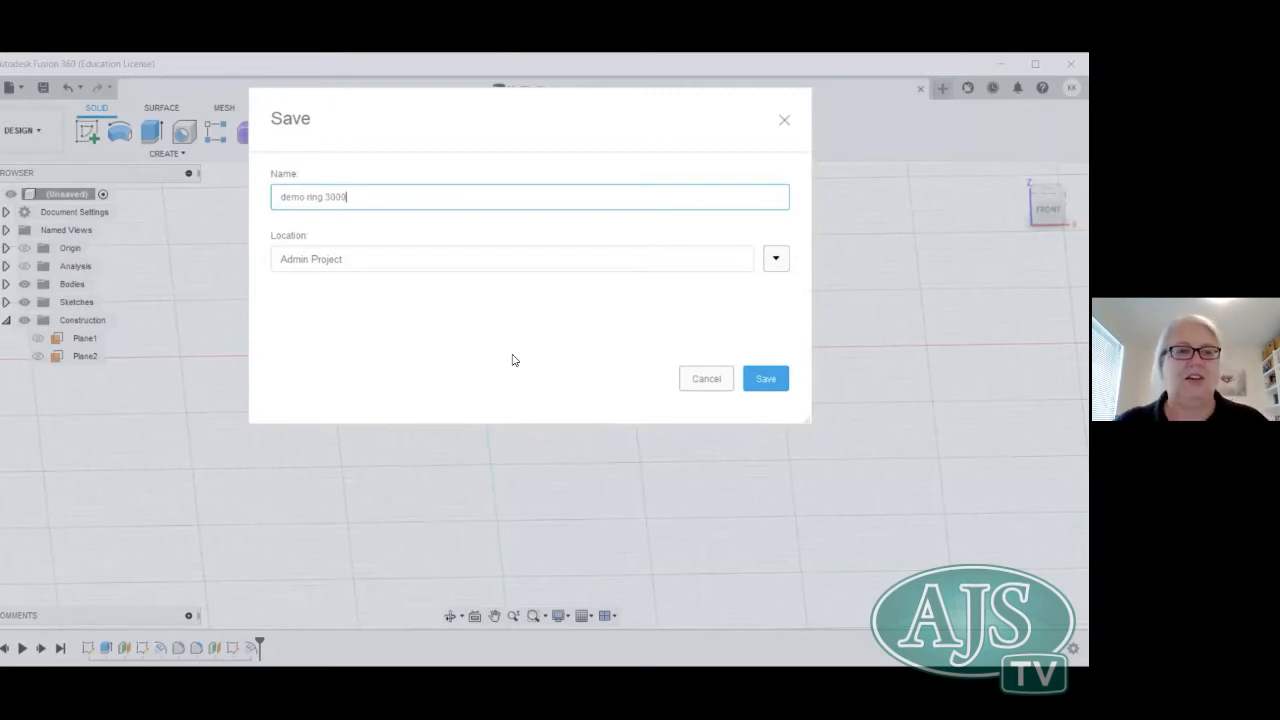
{"action": "left_click", "coordinate": [774, 378]}
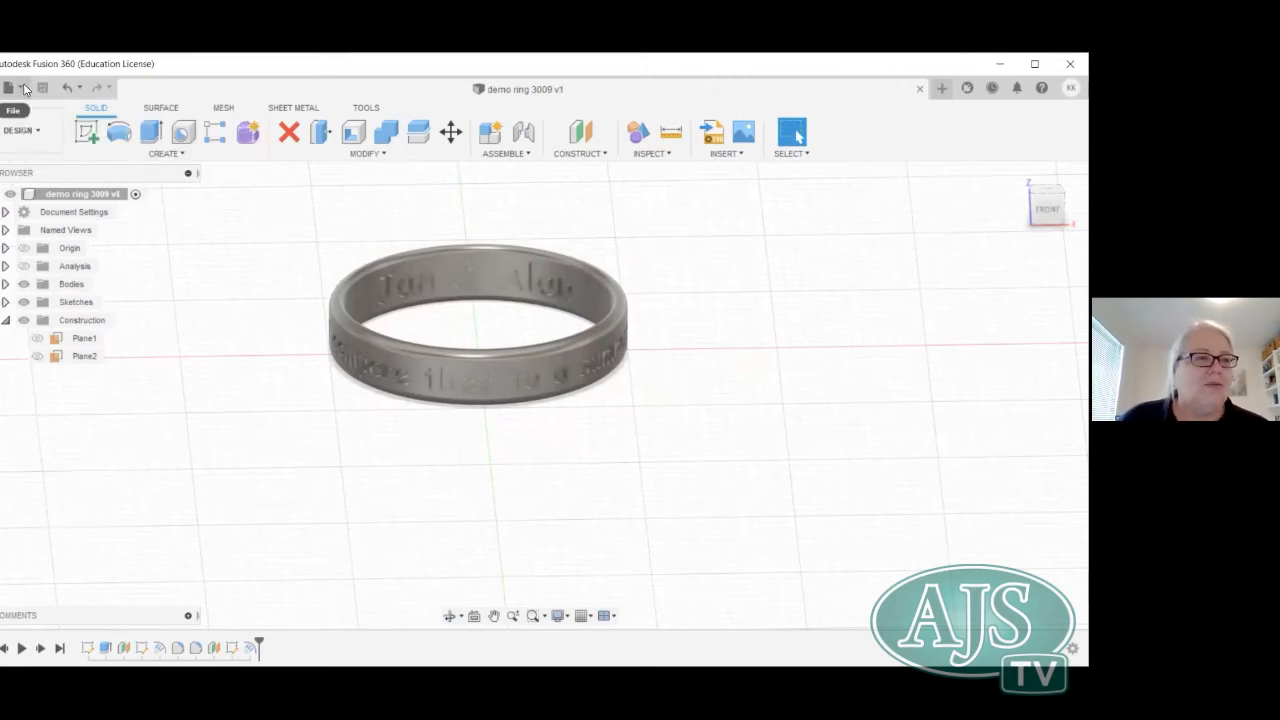
Switch to the Render workspace and view the ring almost level from the front.
{"action": "left_click", "coordinate": [40, 130]}
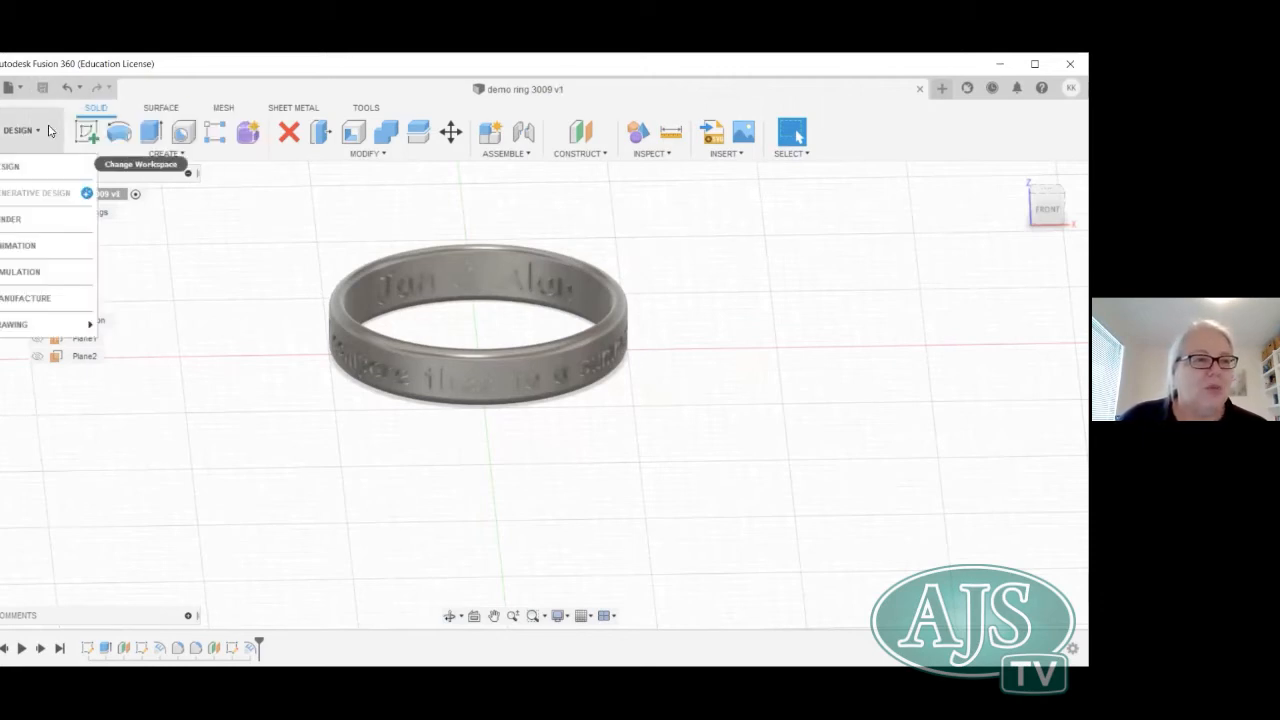
{"action": "left_click", "coordinate": [28, 222]}
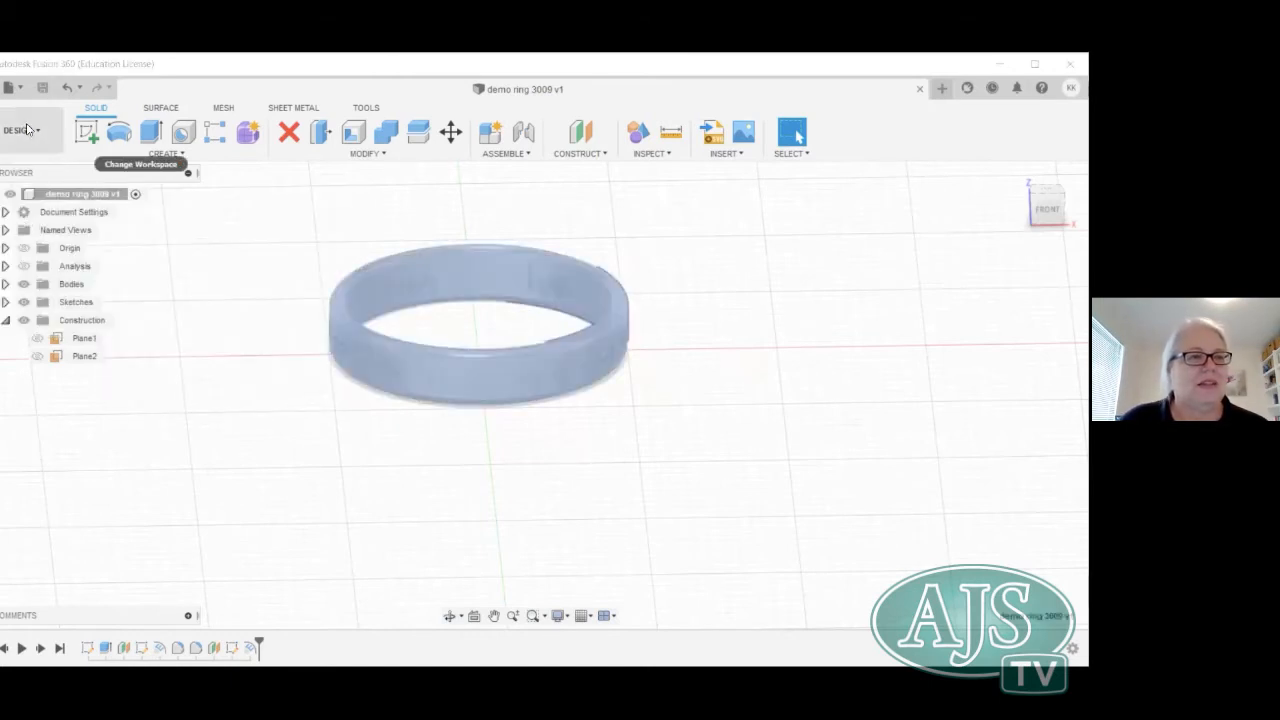
{"action": "left_click", "coordinate": [30, 130]}
{"action": "left_click", "coordinate": [30, 222]}
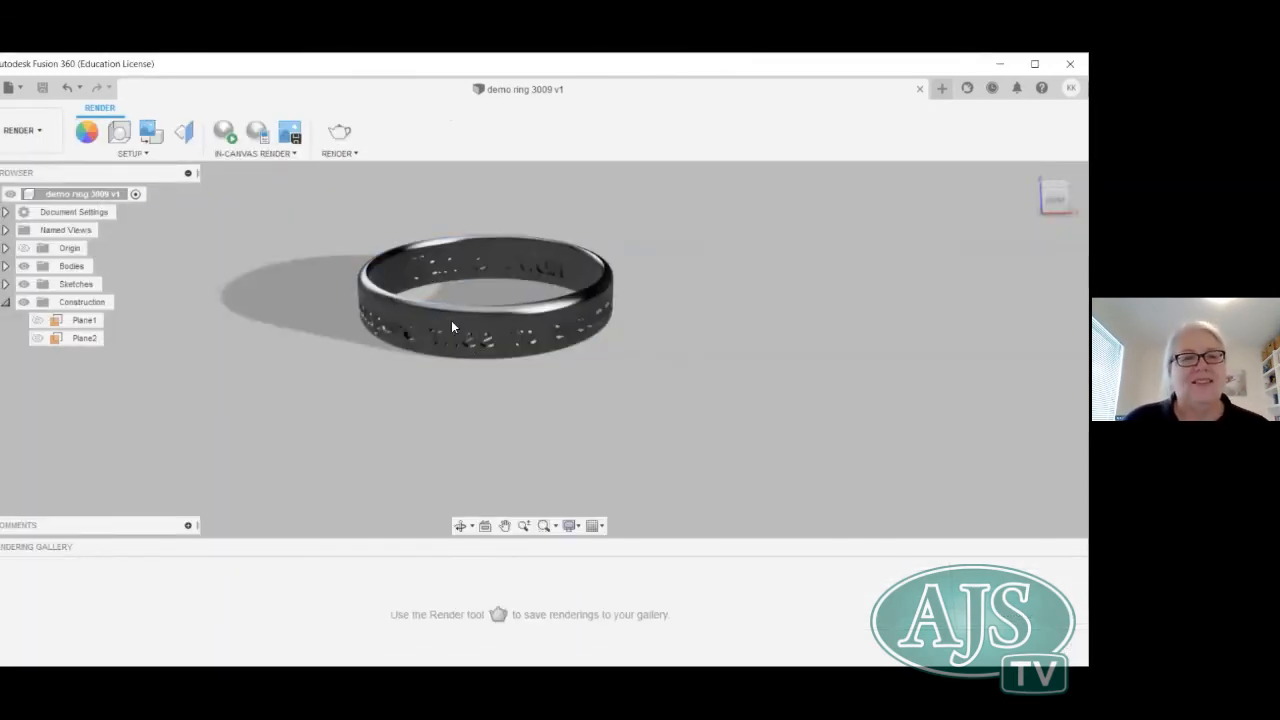
{"action": "left_click_drag", "start_coordinate": [1056, 199], "coordinate": [1071, 177]}
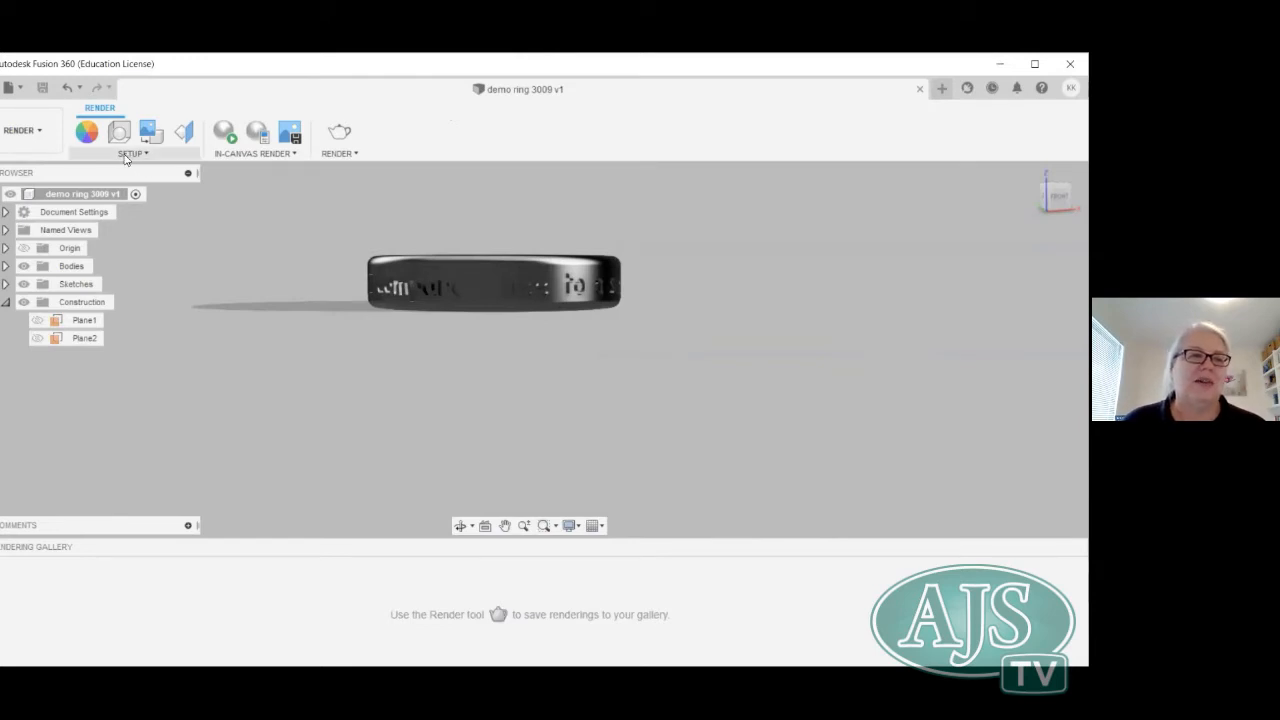
Apply the Gold physical material from the Fusion 360 Material Library's Metal category to the ring body.
{"action": "left_click", "coordinate": [125, 155]}
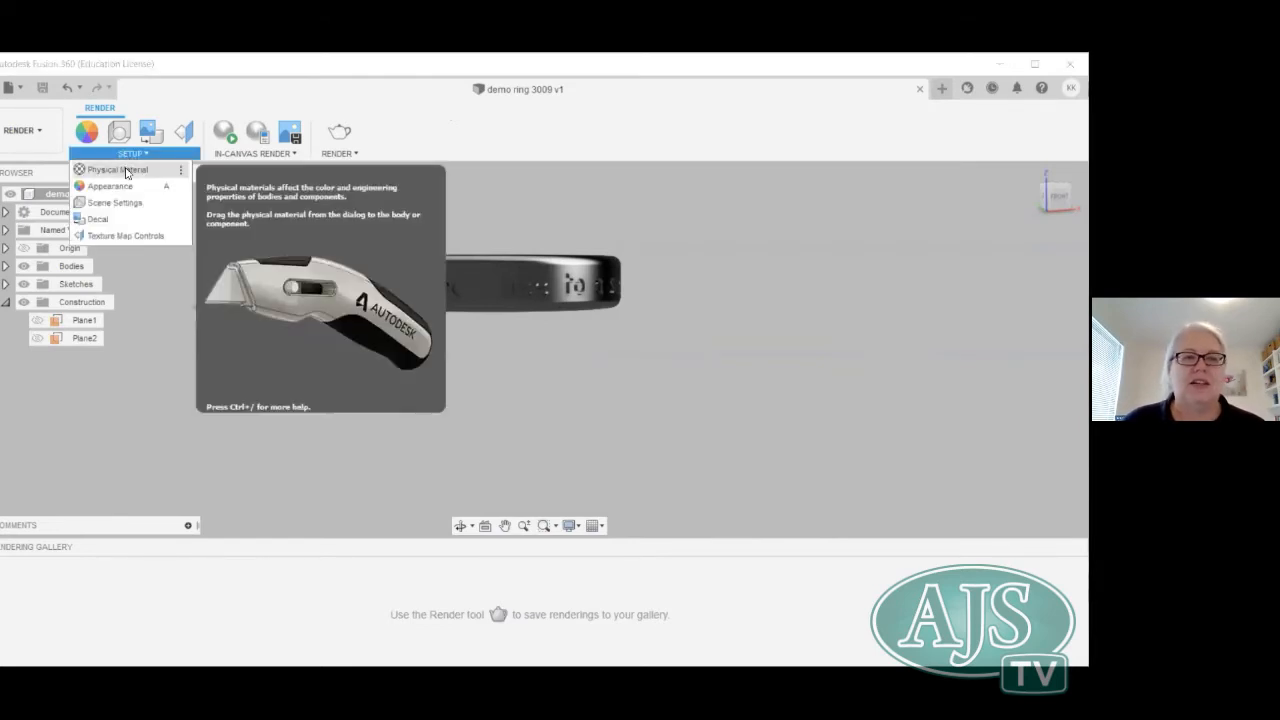
{"action": "left_click", "coordinate": [126, 171]}
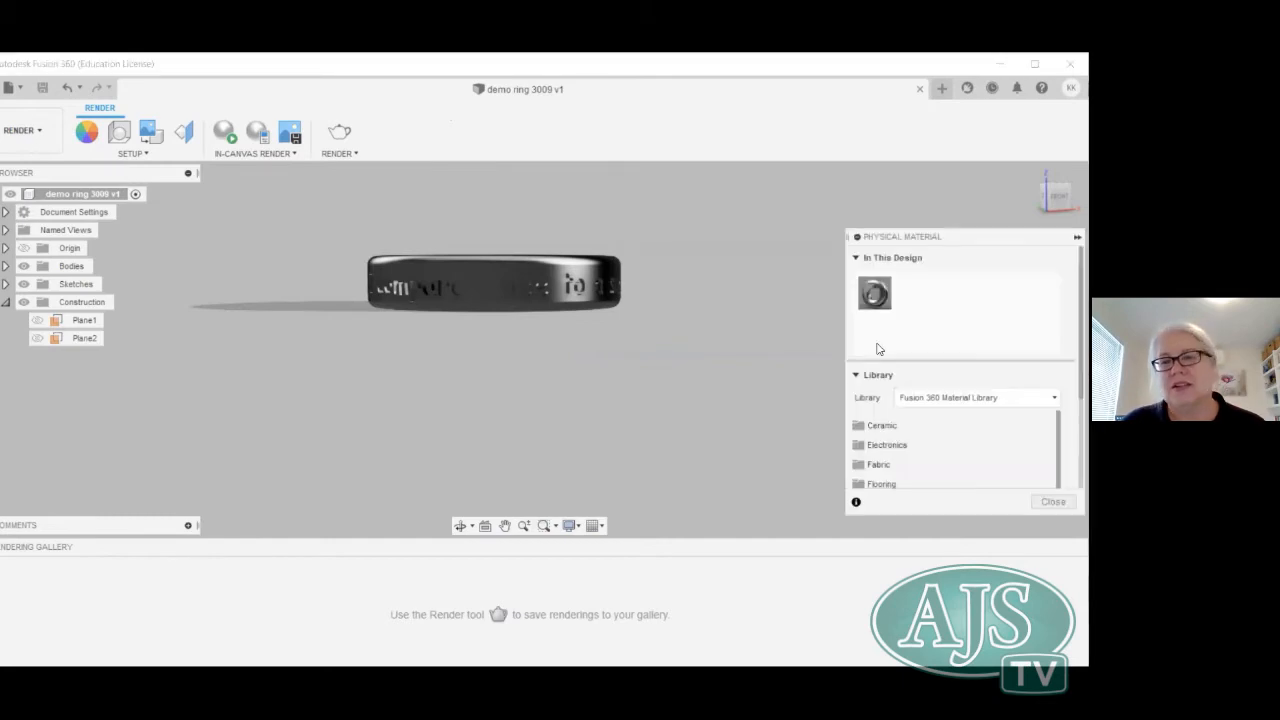
{"action": "scroll", "coordinate": [905, 356], "scroll_direction": "down", "scroll_amount": 1}
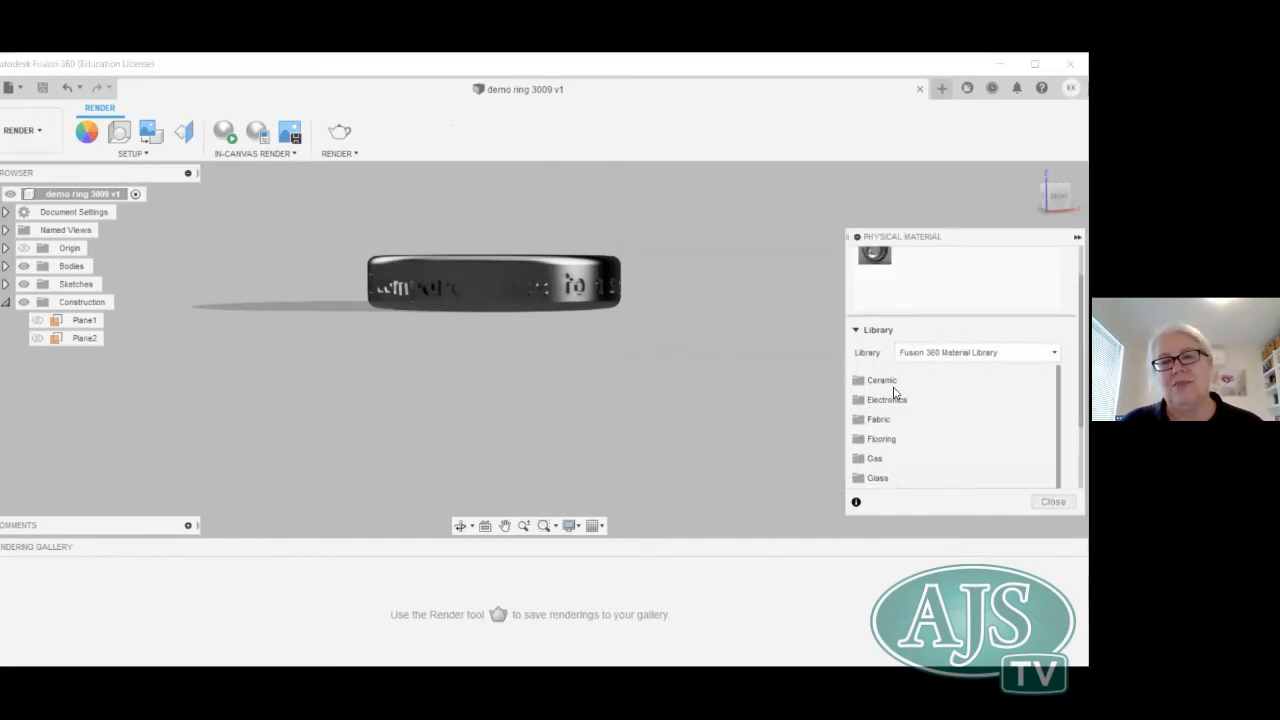
{"action": "scroll", "coordinate": [899, 416], "scroll_direction": "down", "scroll_amount": 1}
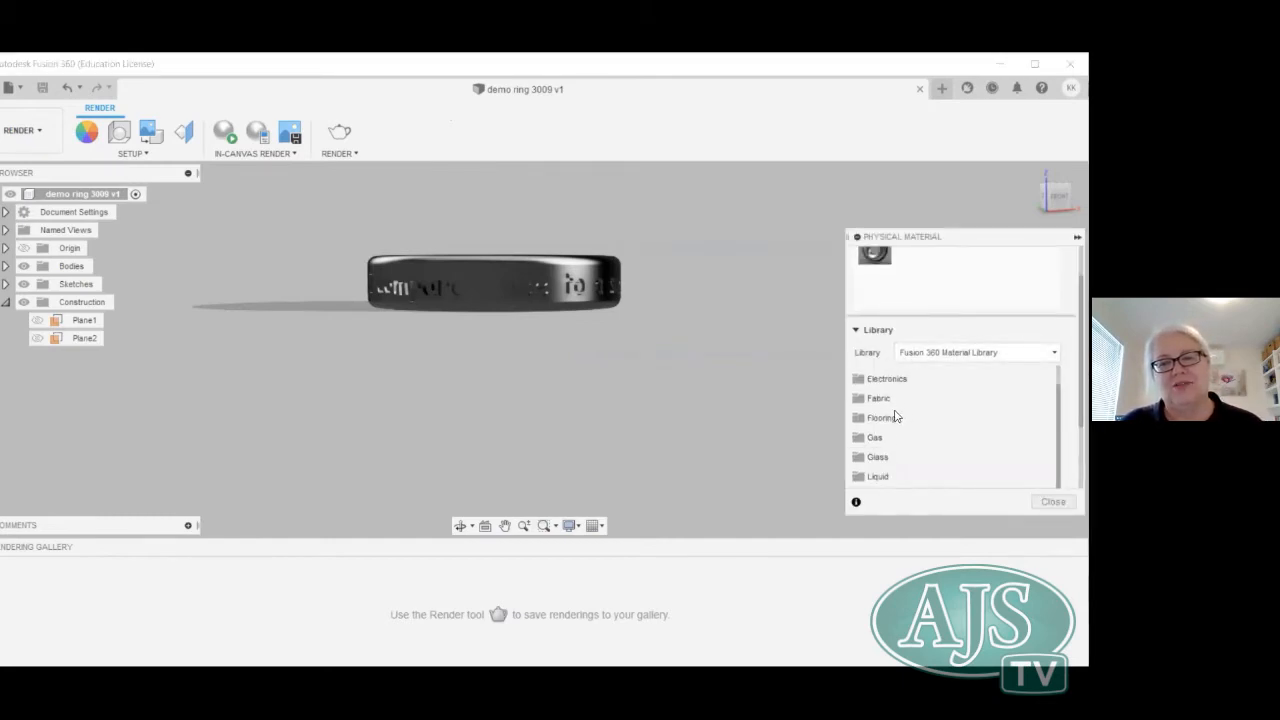
{"action": "scroll", "coordinate": [880, 443], "scroll_direction": "down", "scroll_amount": 1}
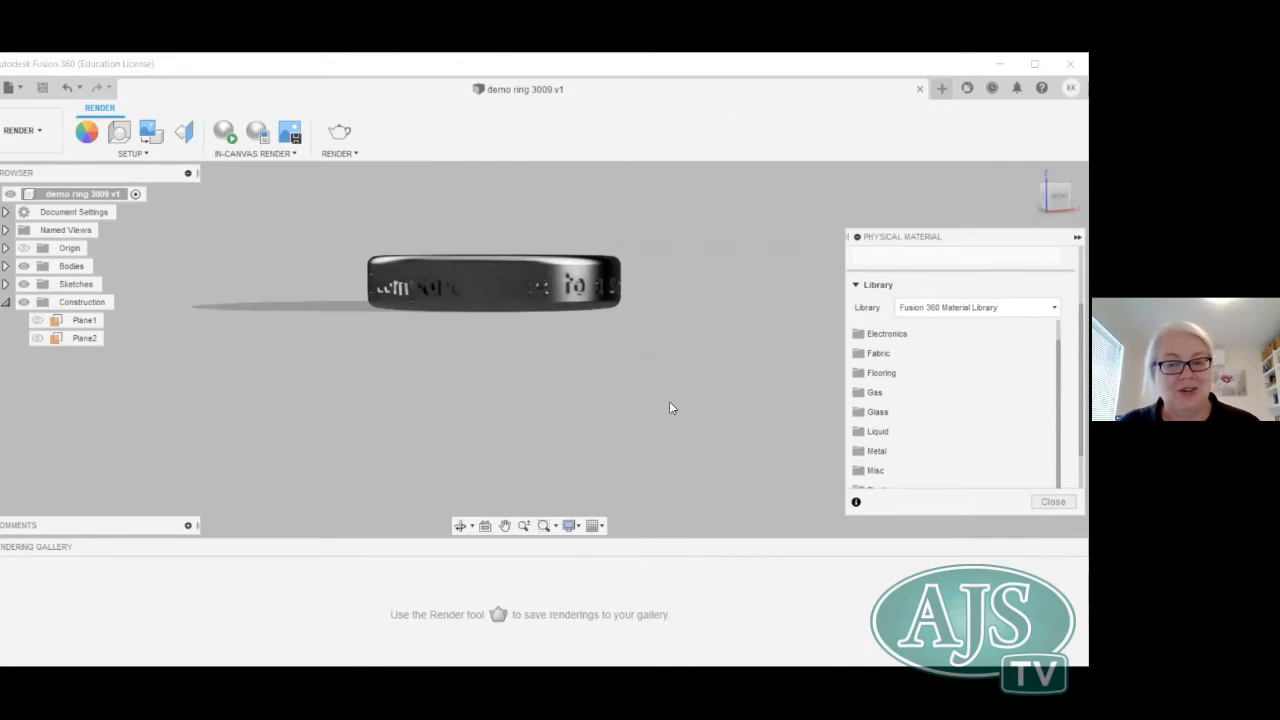
{"action": "left_click", "coordinate": [877, 451]}
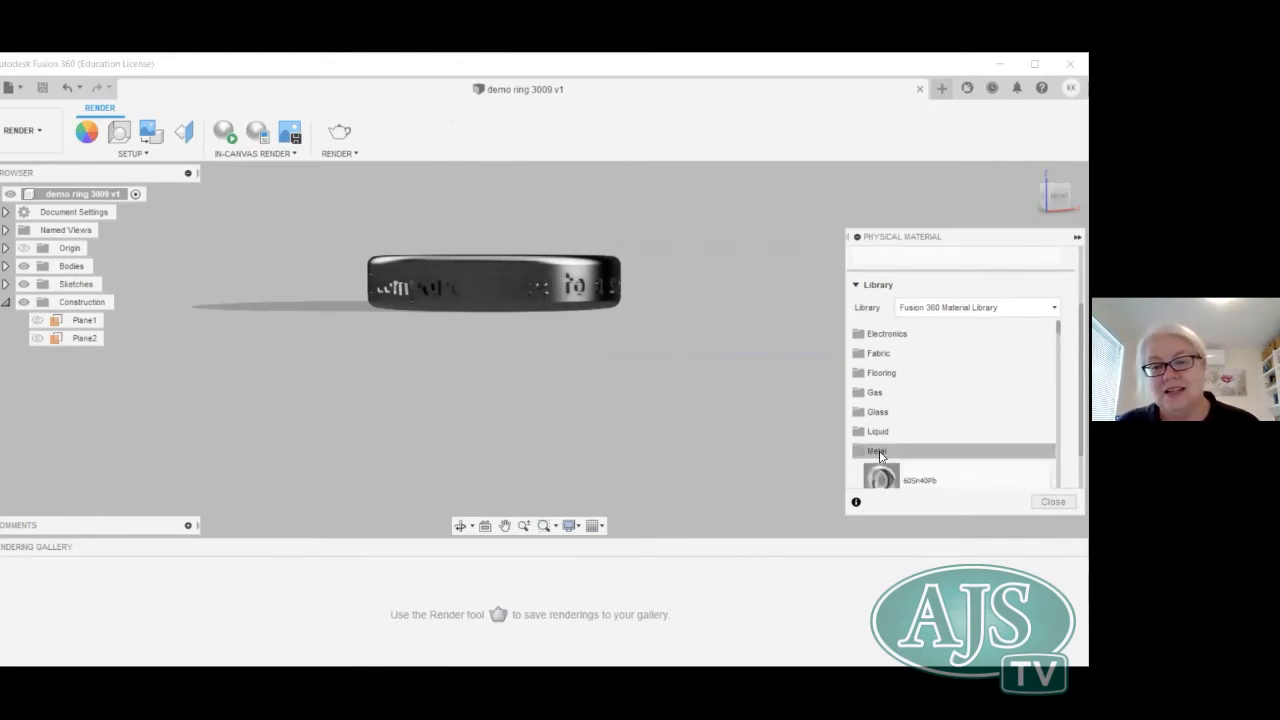
{"action": "scroll", "coordinate": [882, 462], "scroll_direction": "down", "scroll_amount": 1}
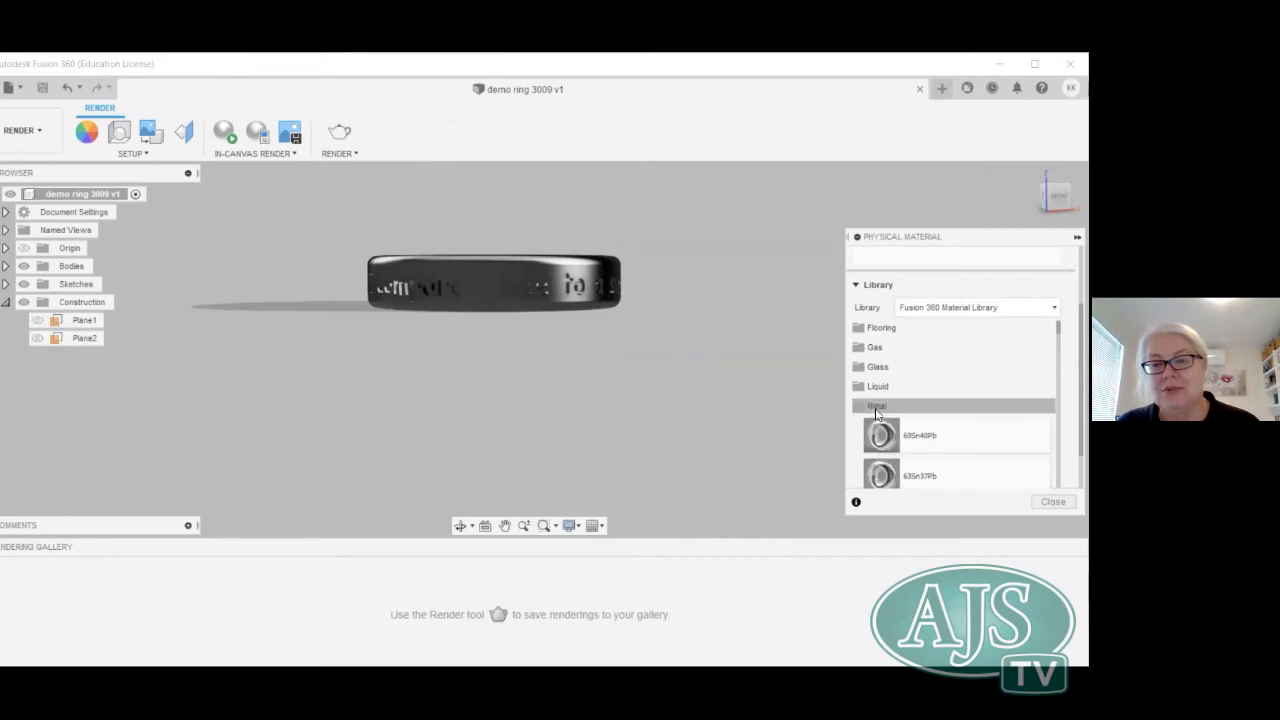
{"action": "left_click", "coordinate": [877, 408]}
{"action": "scroll", "coordinate": [858, 455], "scroll_direction": "down", "scroll_amount": 1}
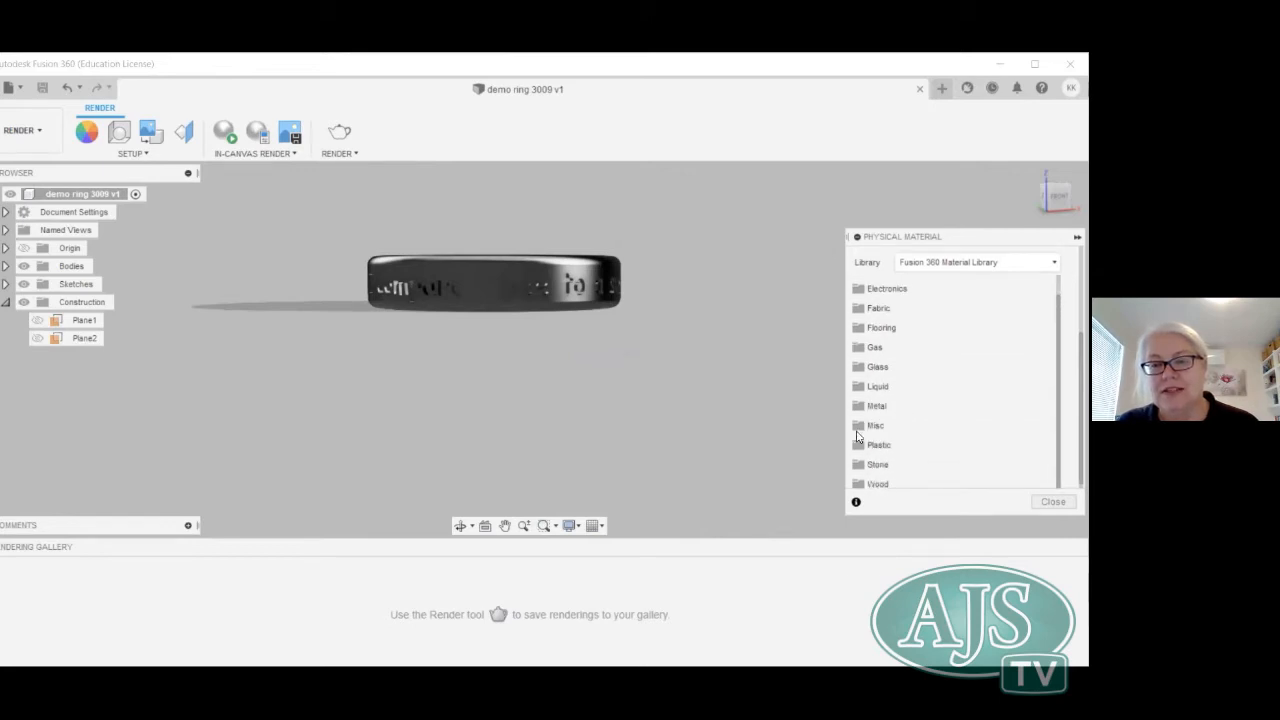
{"action": "left_click", "coordinate": [858, 407]}
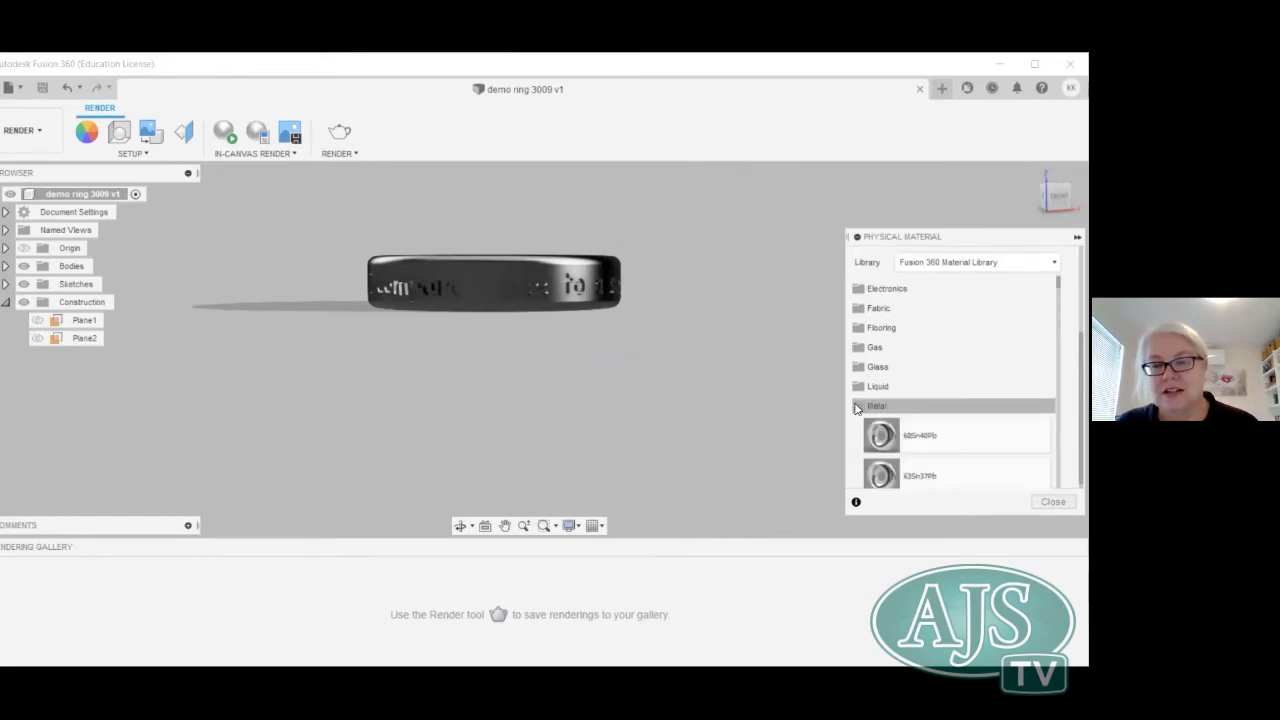
{"action": "scroll", "coordinate": [858, 417], "scroll_direction": "down", "scroll_amount": 3}
{"action": "scroll", "coordinate": [858, 417], "scroll_direction": "down", "scroll_amount": 6}
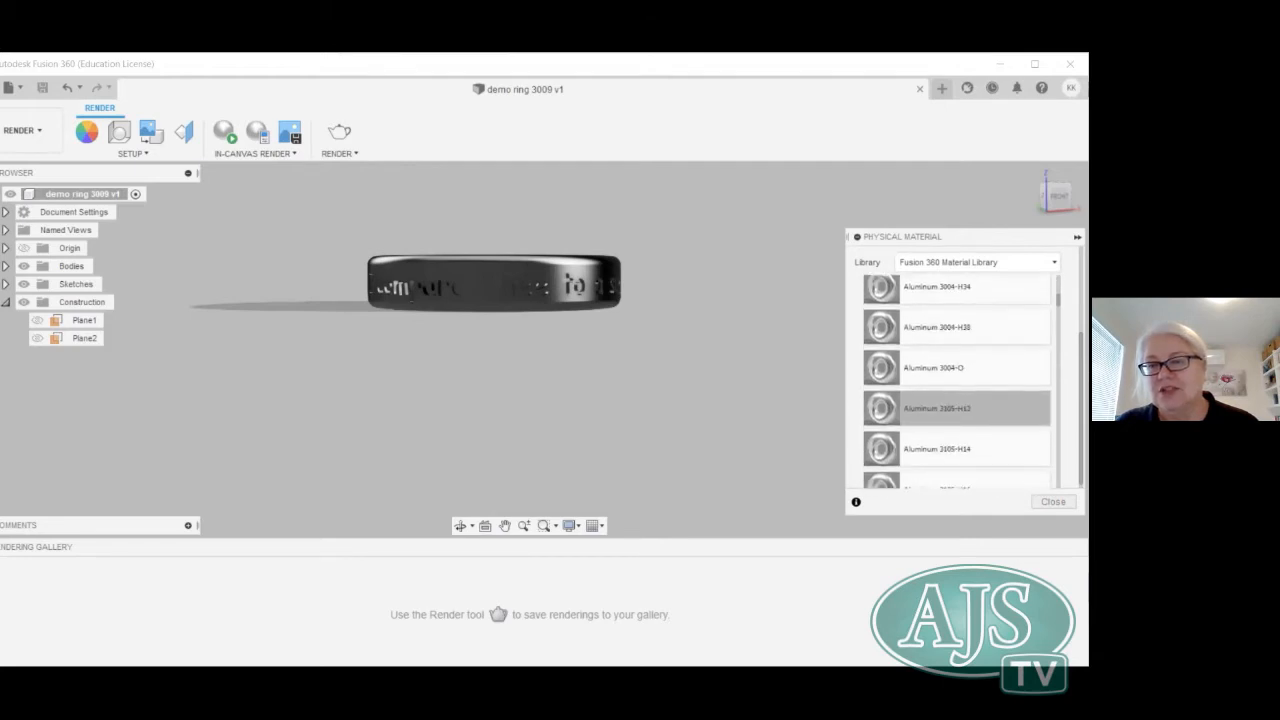
{"action": "scroll", "coordinate": [950, 400], "scroll_direction": "down", "scroll_amount": 10}
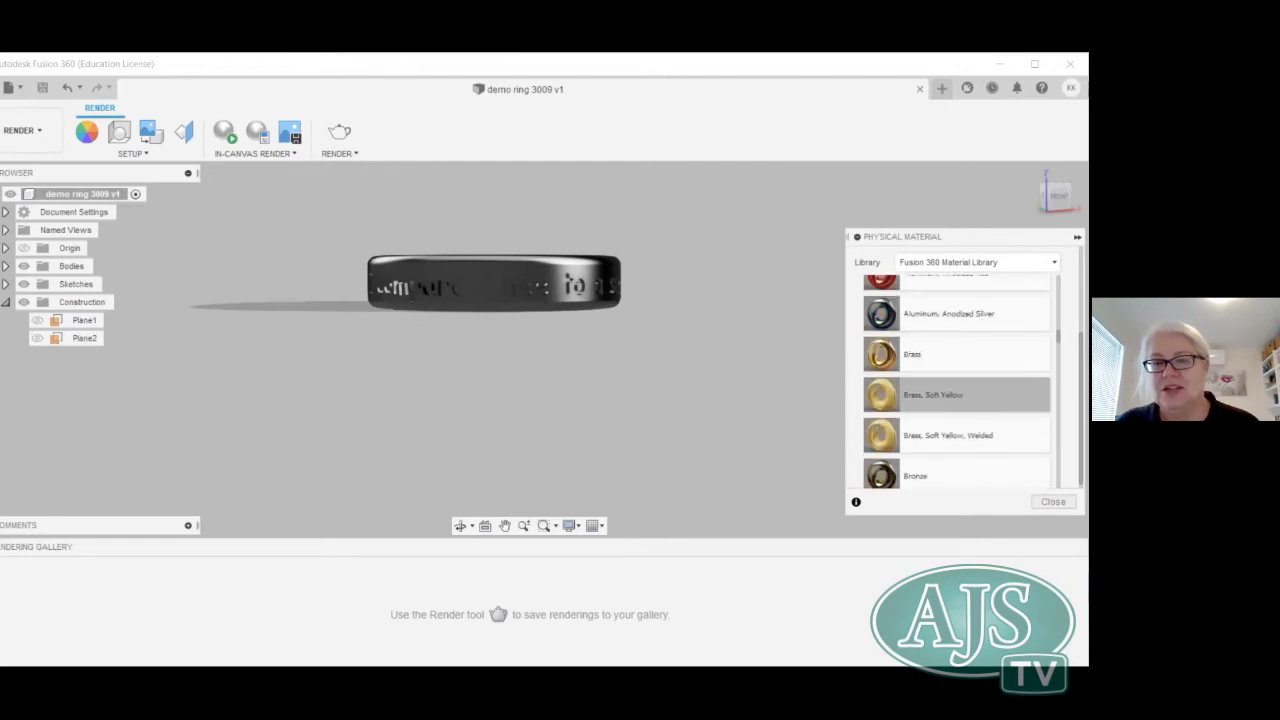
{"action": "scroll", "coordinate": [950, 400], "scroll_direction": "down", "scroll_amount": 10}
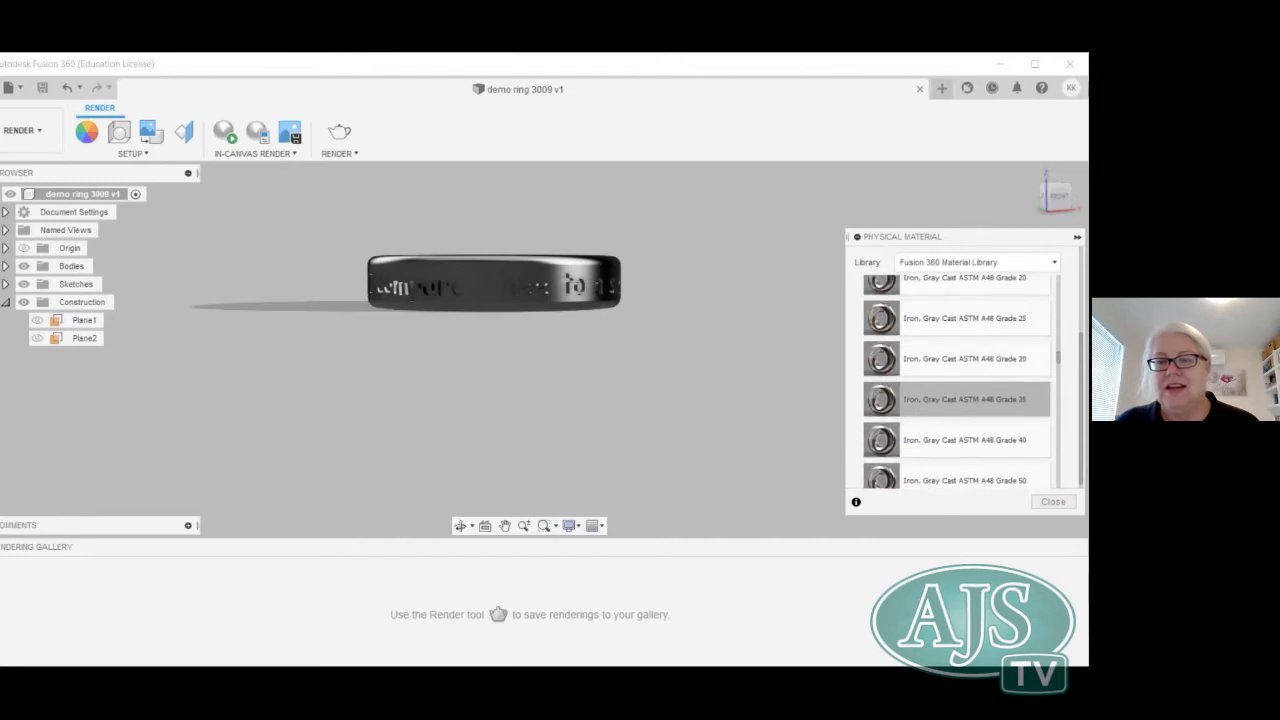
{"action": "scroll", "coordinate": [950, 345], "scroll_direction": "up", "scroll_amount": 5}
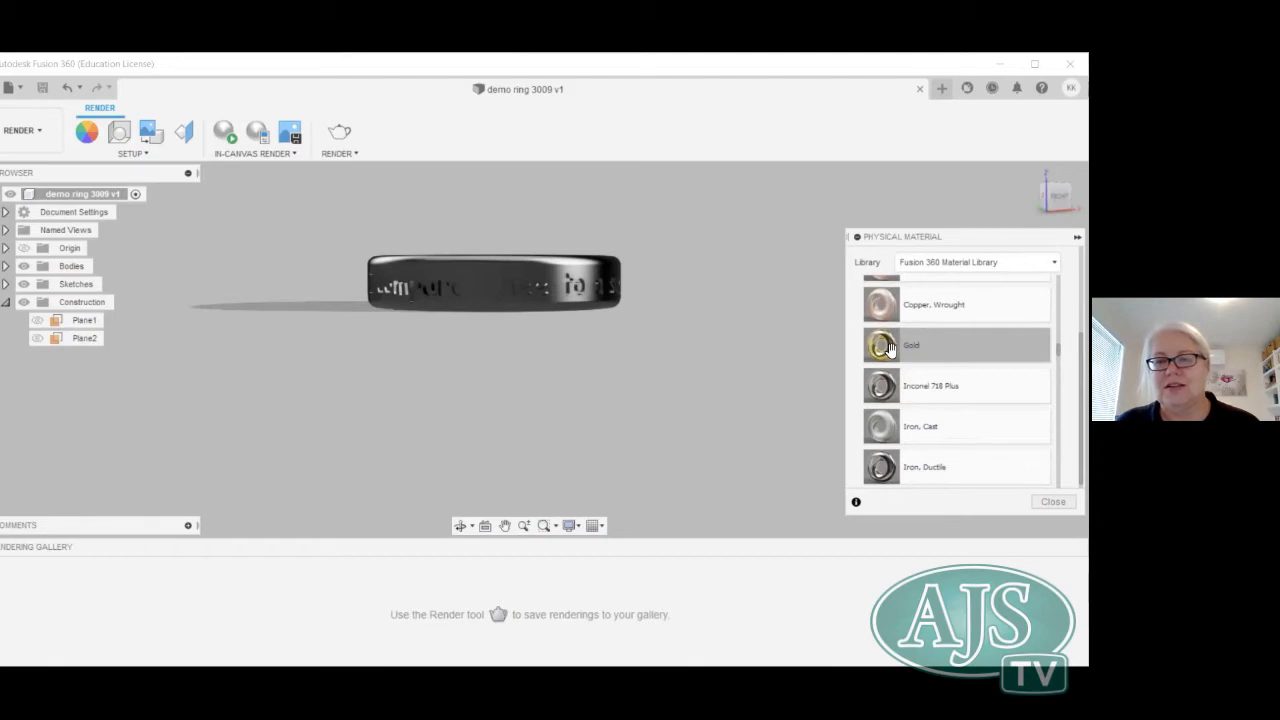
{"action": "left_click_drag", "start_coordinate": [889, 348], "coordinate": [548, 274]}
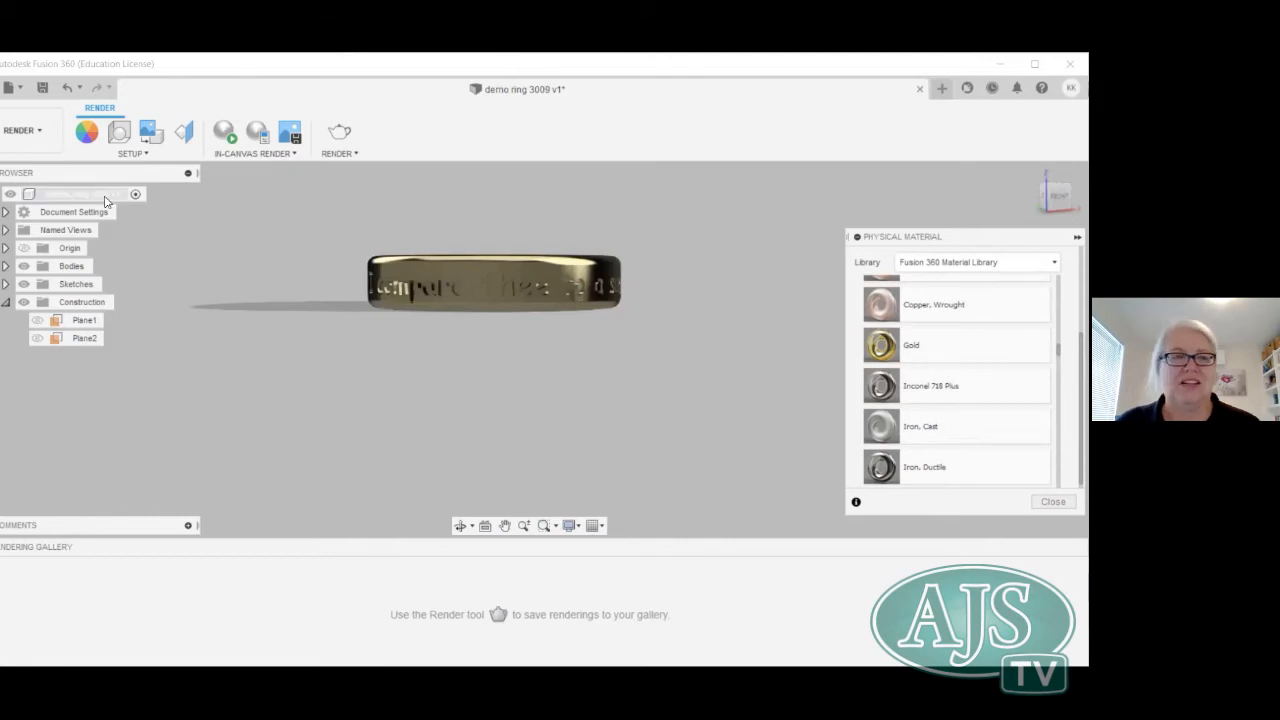
Set the render scene's solid background color to white (255, 255, 255).
{"action": "left_click", "coordinate": [120, 138]}
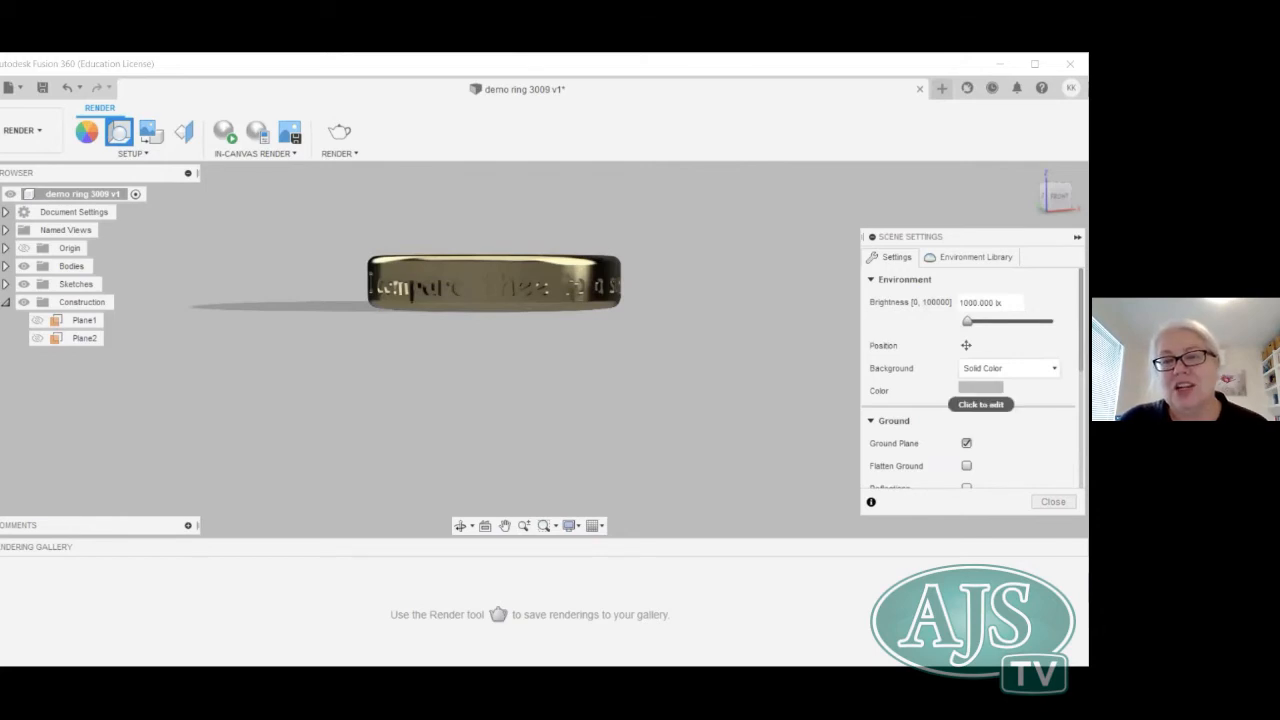
{"action": "left_click", "coordinate": [980, 387]}
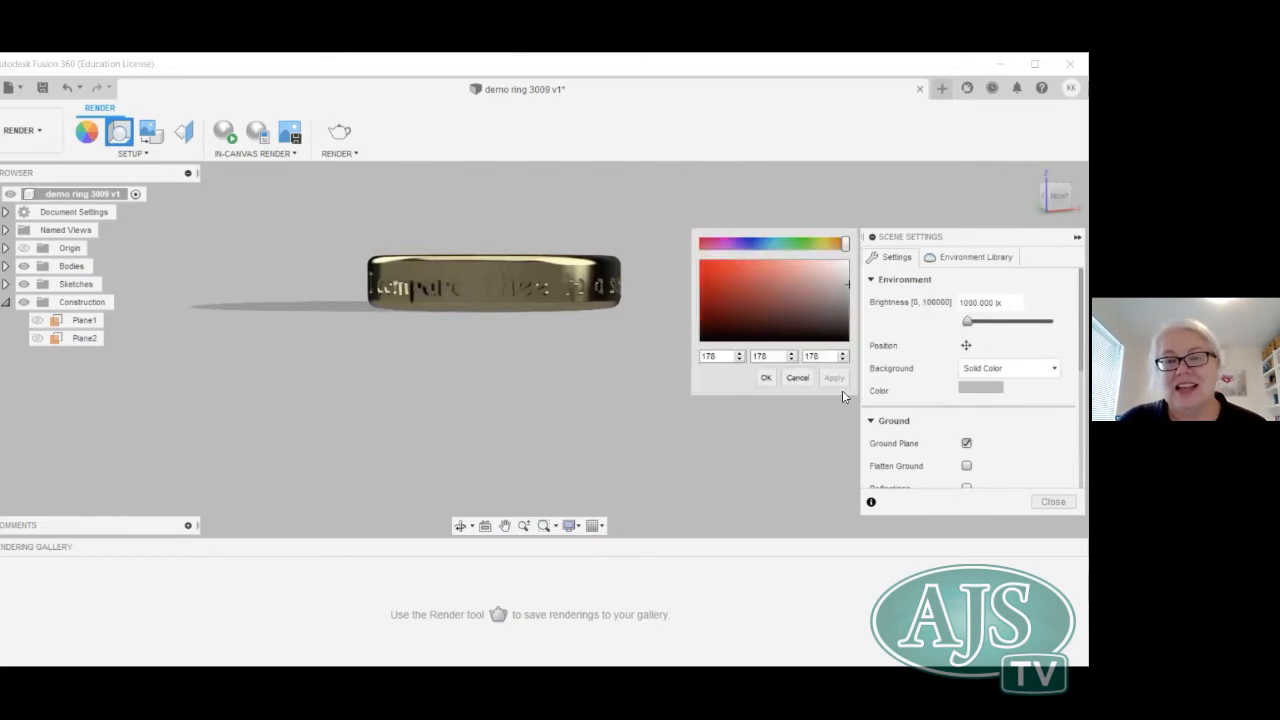
{"action": "left_click", "coordinate": [848, 262]}
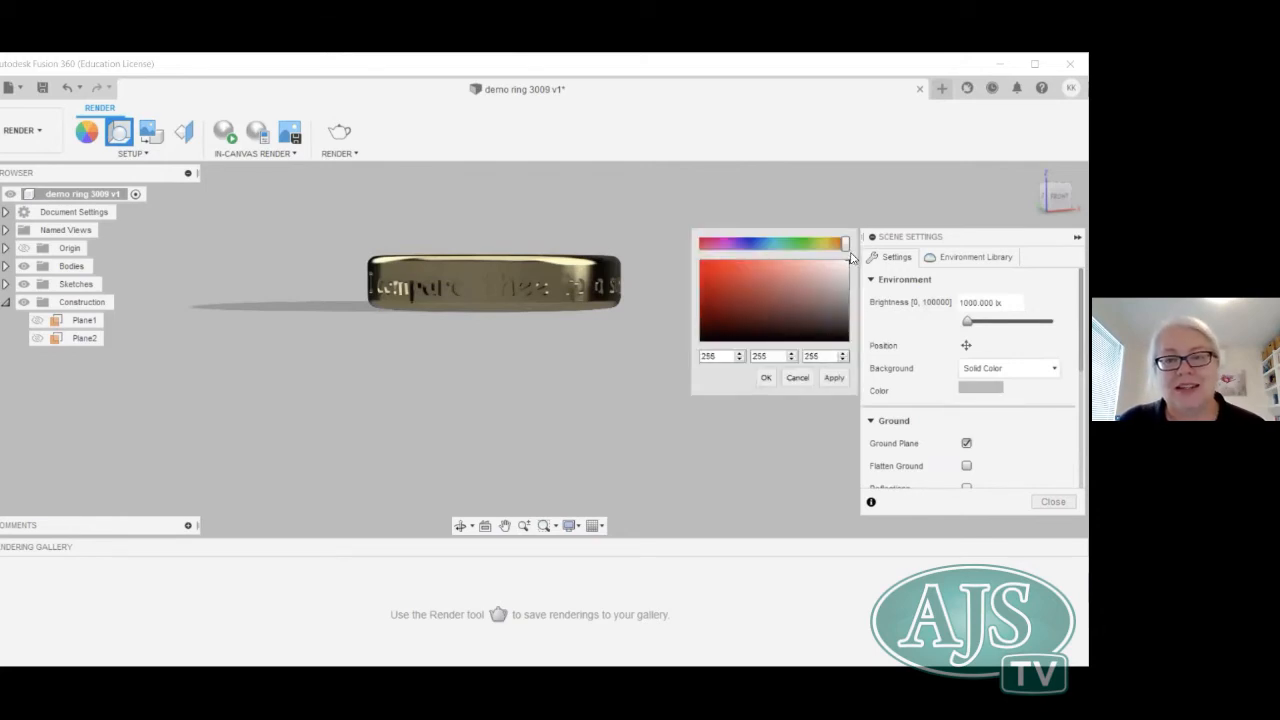
{"action": "left_click", "coordinate": [836, 380]}
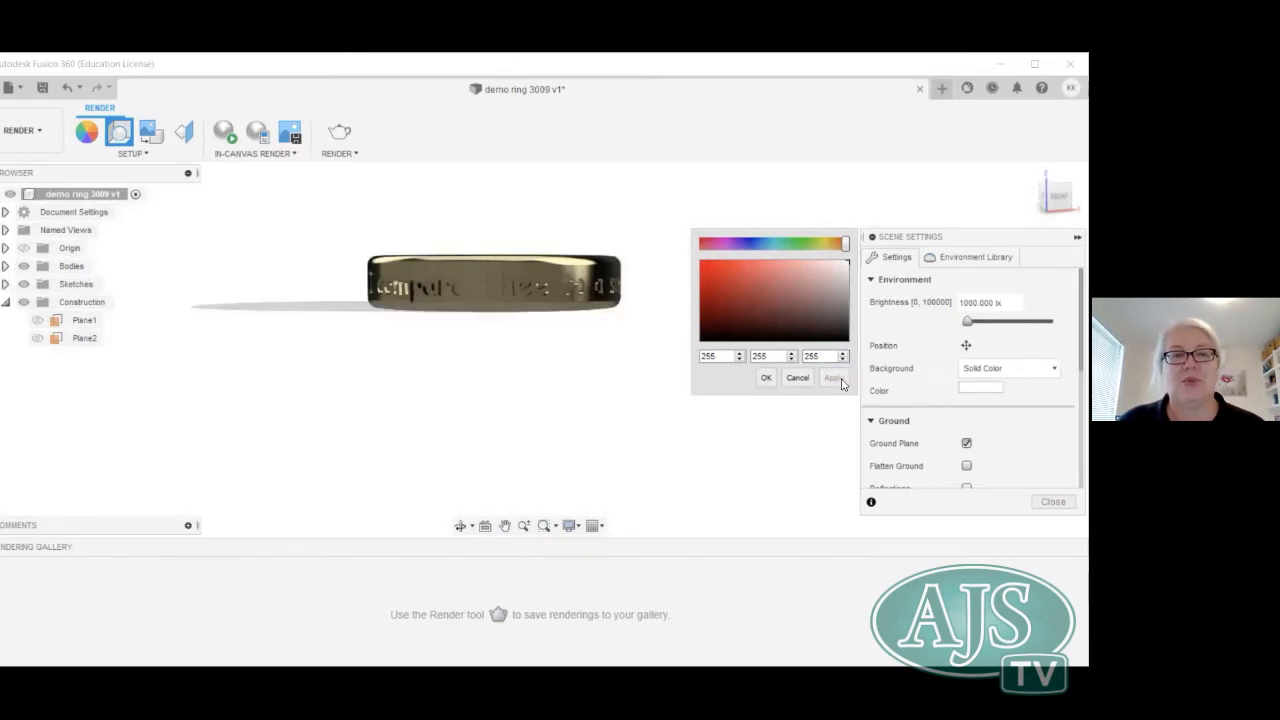
{"action": "left_click", "coordinate": [766, 377]}
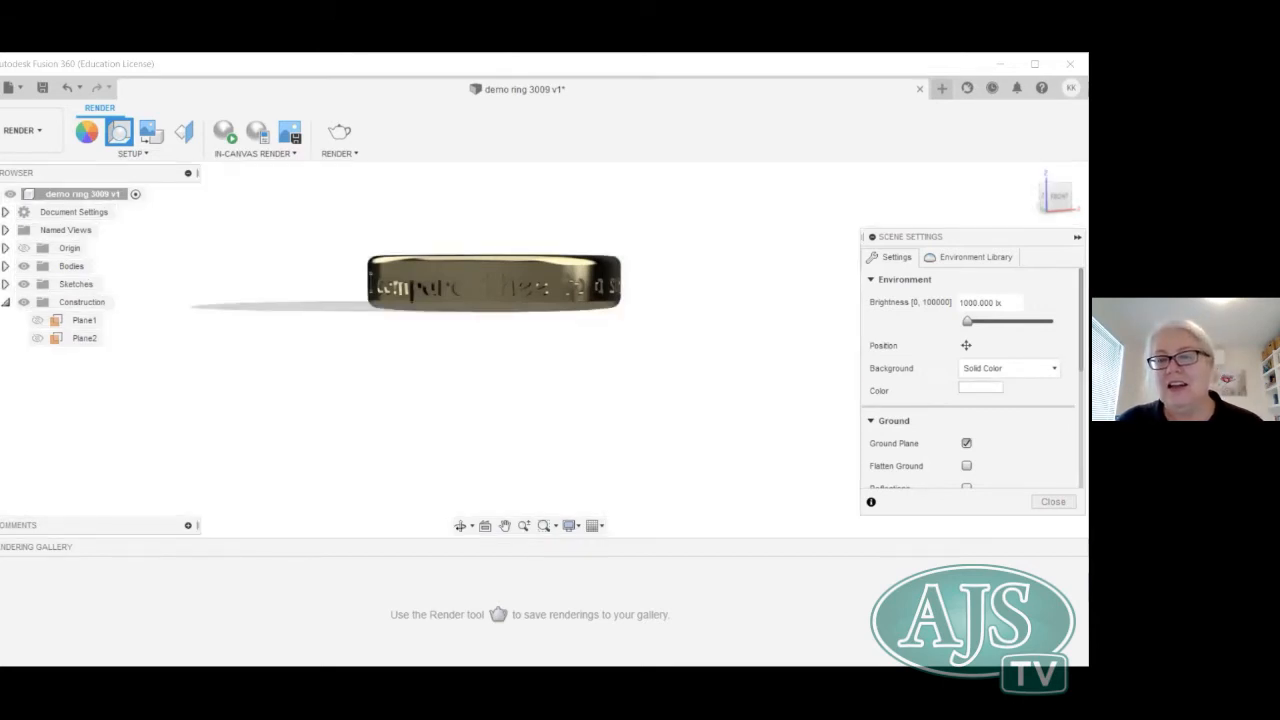
Enable ground reflections in the render scene settings and finish the scene setup.
{"action": "scroll", "coordinate": [970, 380], "scroll_direction": "down", "scroll_amount": 3}
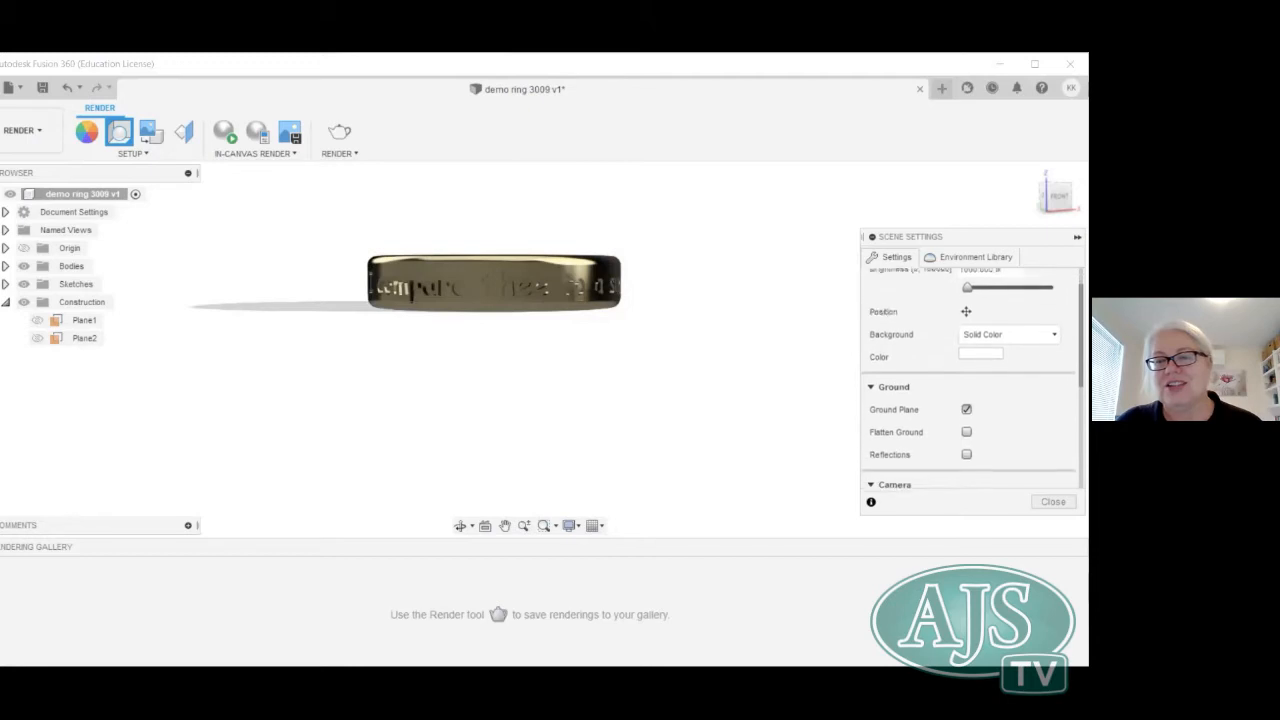
{"action": "left_click", "coordinate": [966, 428]}
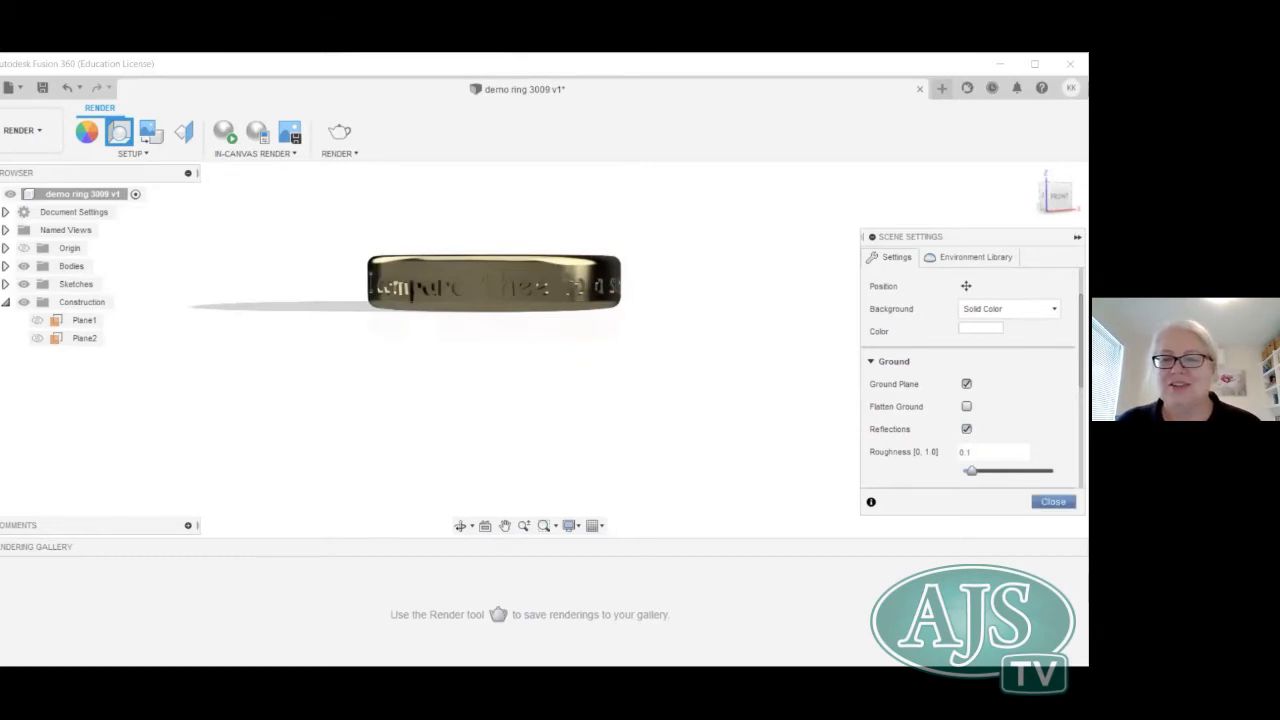
{"action": "left_click", "coordinate": [1053, 501]}
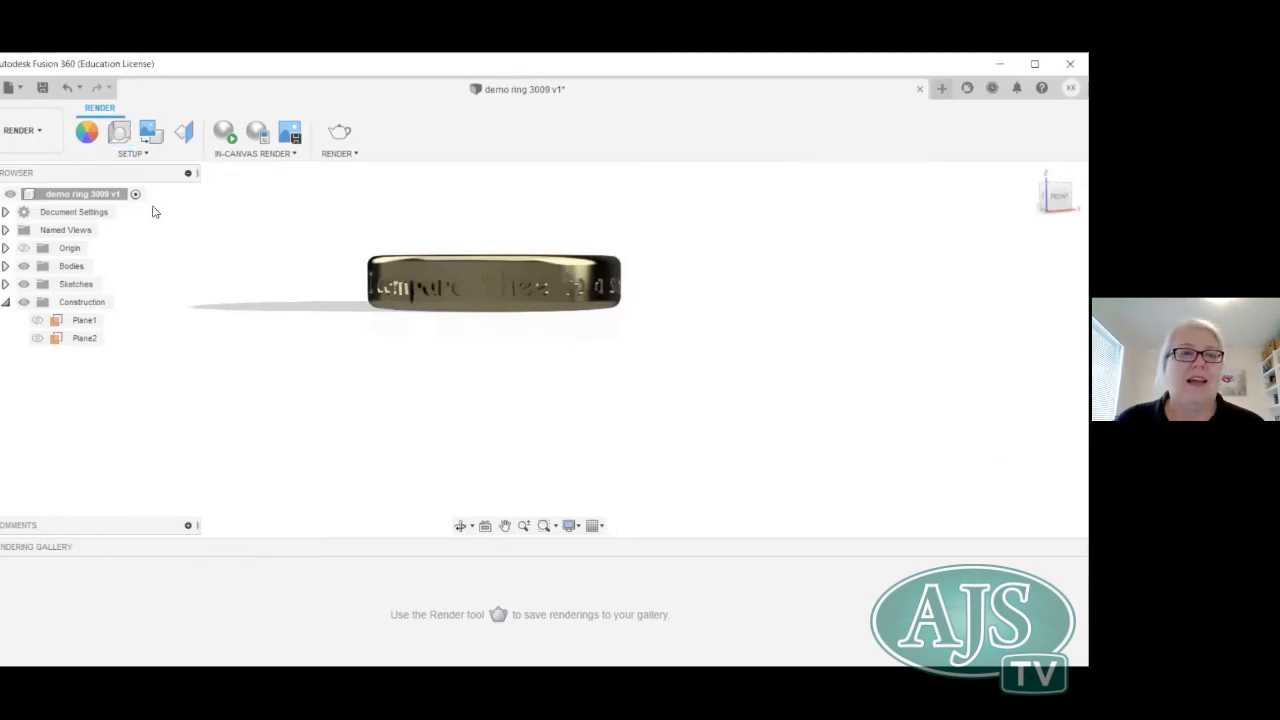
Start an in-canvas render of the gold ring viewed at an angle from above, showing both the outer and inner engravings.
{"action": "mouse_move", "coordinate": [1060, 197]}
{"action": "left_mouse_down"}
{"action": "mouse_move", "coordinate": [1080, 192]}
{"action": "mouse_move", "coordinate": [1081, 222]}
{"action": "left_mouse_up"}
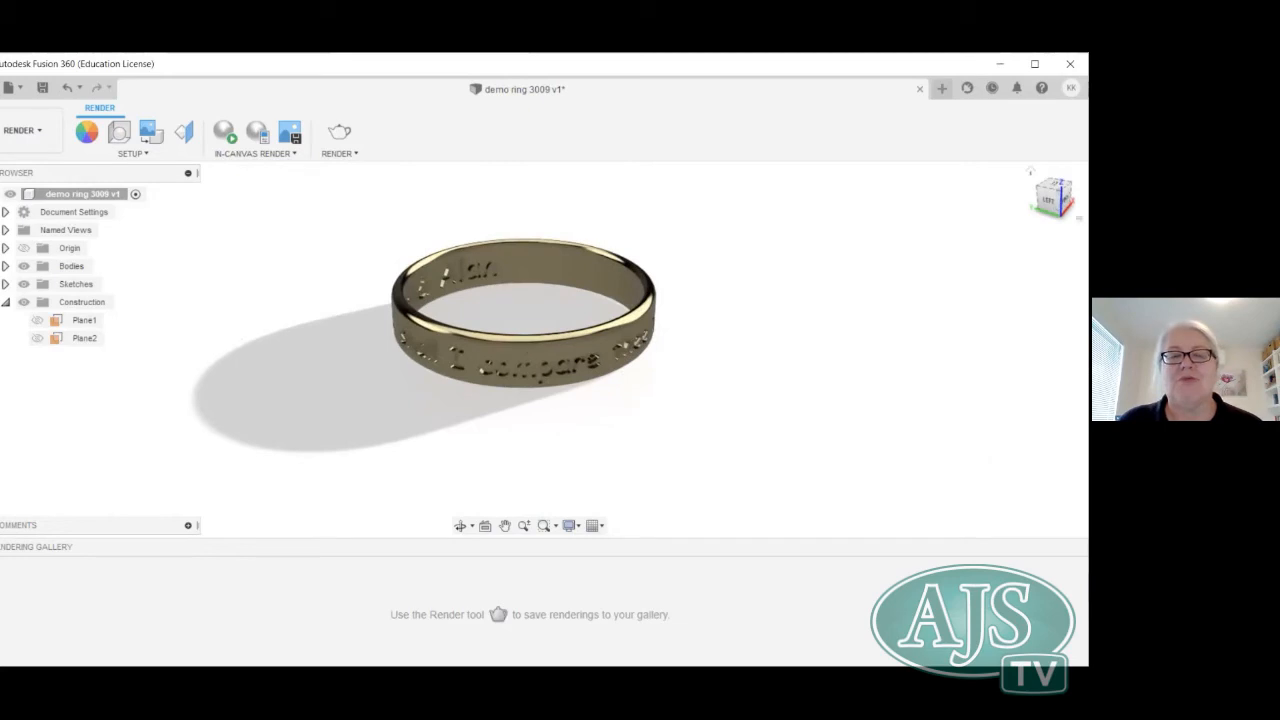
{"action": "left_click", "coordinate": [240, 155]}
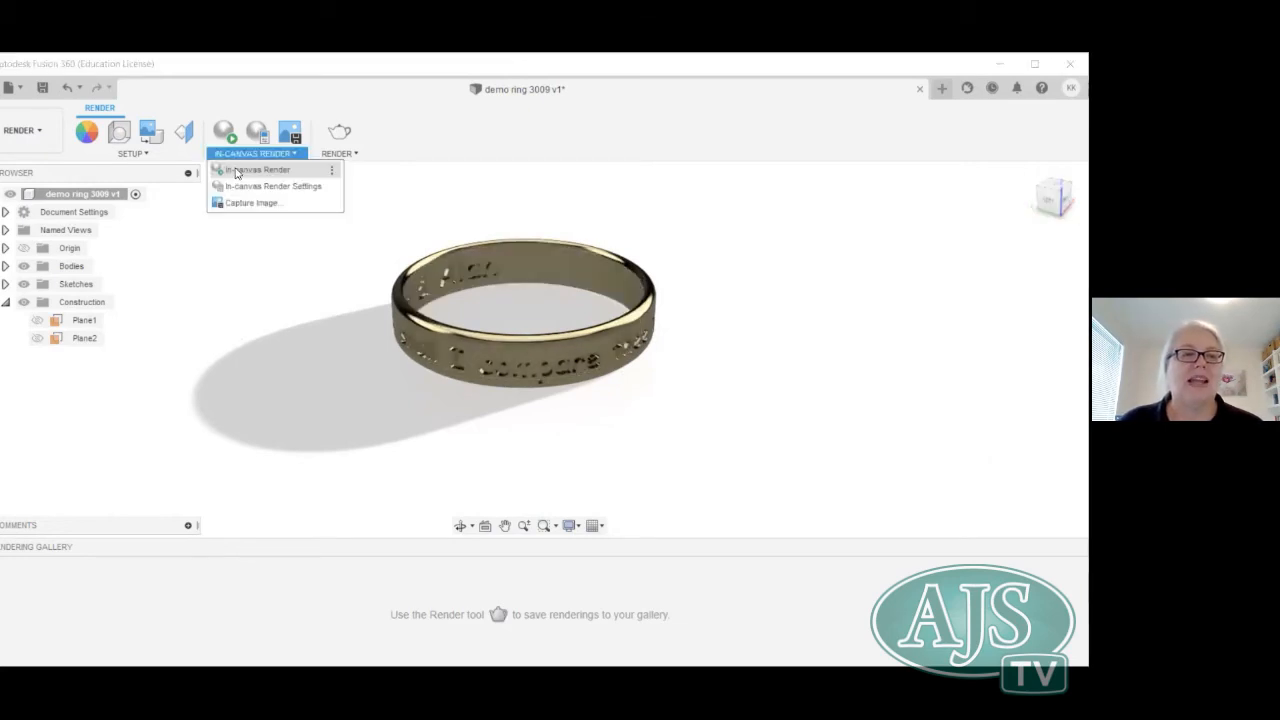
{"action": "left_click", "coordinate": [238, 170]}
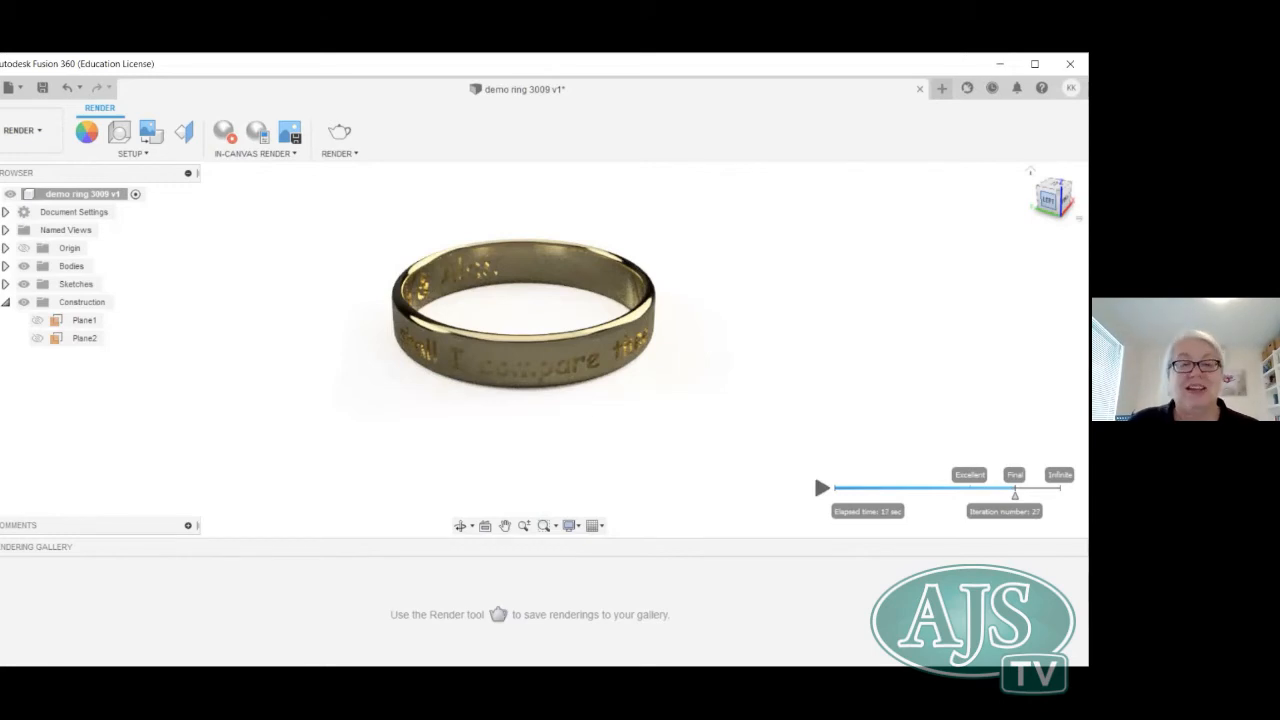
Capture the ring render from slightly below at the current document window size and expand the project locations for saving the PNG file.
{"action": "left_click", "coordinate": [1030, 171]}
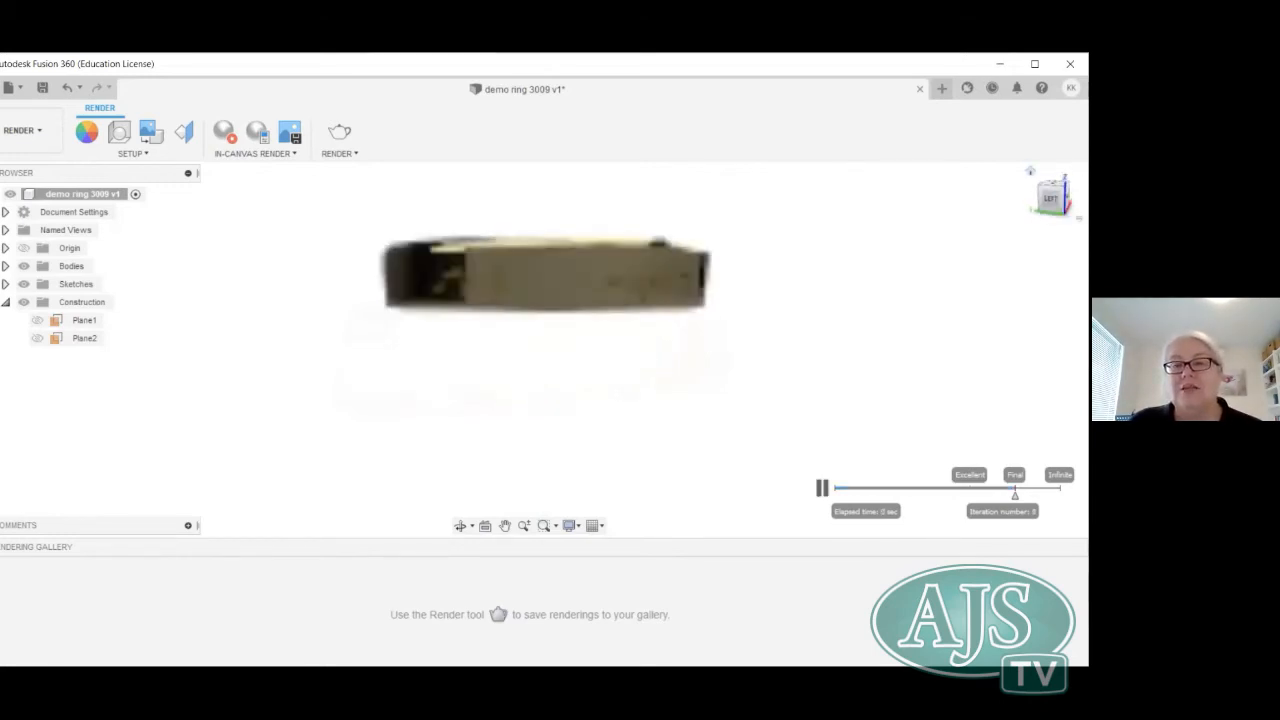
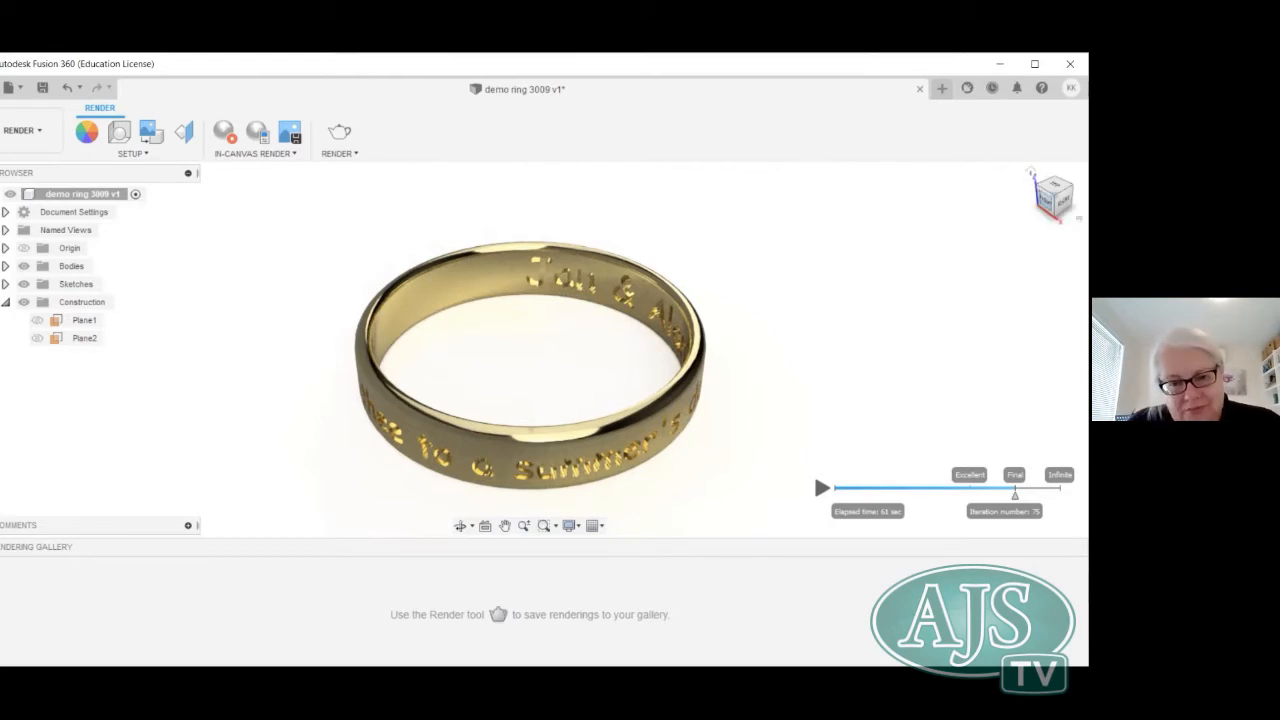
{"action": "mouse_move", "coordinate": [1046, 199]}
{"action": "left_mouse_down"}
{"action": "mouse_move", "coordinate": [1053, 153]}
{"action": "mouse_move", "coordinate": [1052, 220]}
{"action": "mouse_move", "coordinate": [1055, 180]}
{"action": "mouse_move", "coordinate": [1055, 196]}
{"action": "mouse_move", "coordinate": [1050, 176]}
{"action": "mouse_move", "coordinate": [1030, 172]}
{"action": "left_mouse_up"}
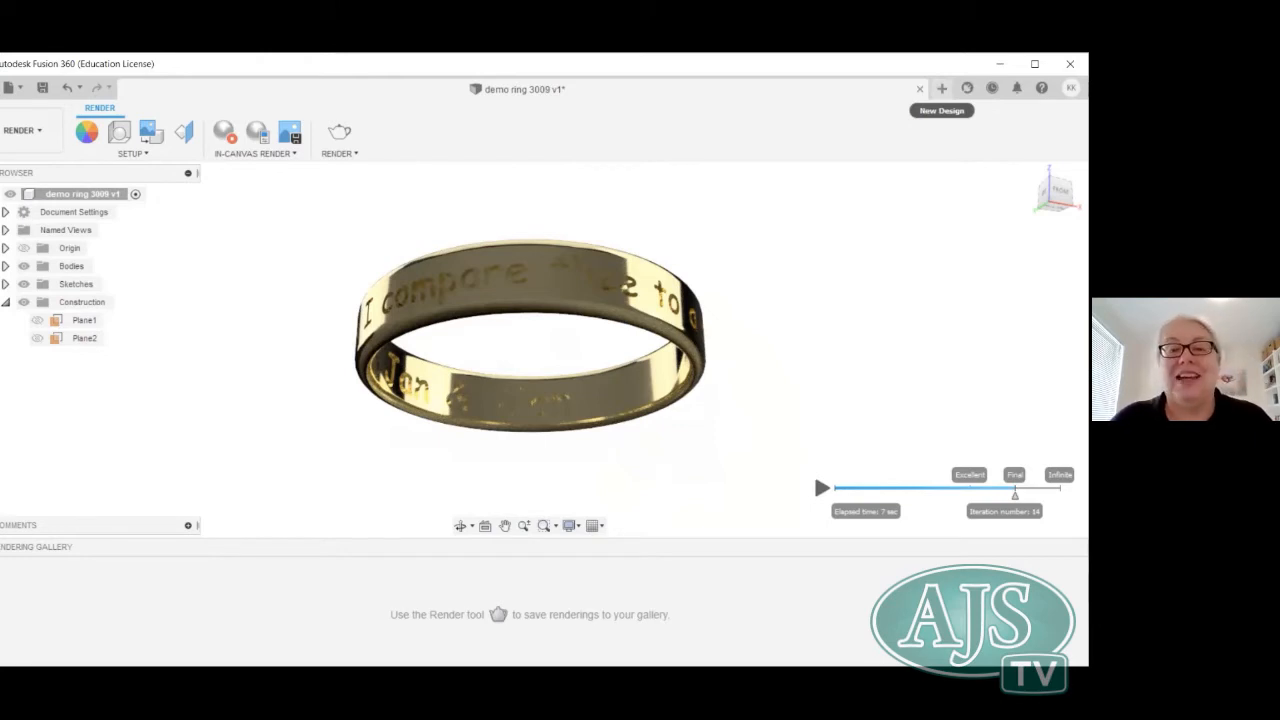
{"action": "left_click", "coordinate": [45, 131]}
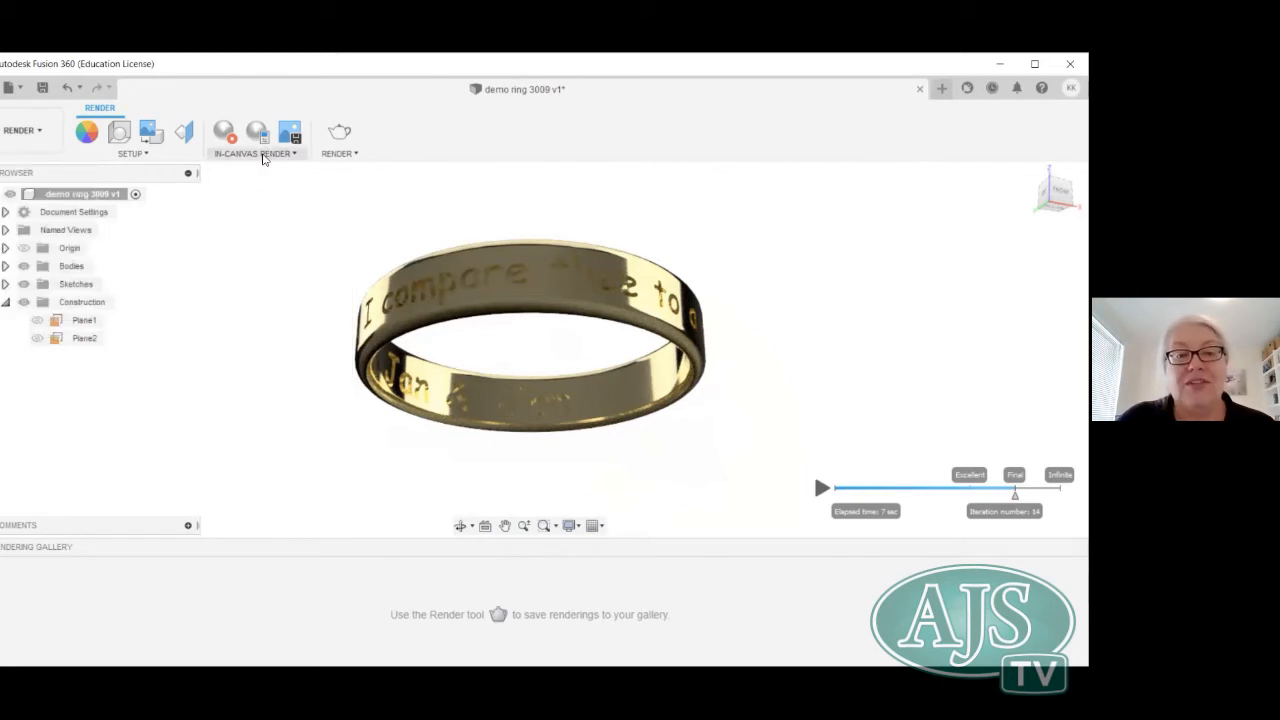
{"action": "left_click", "coordinate": [262, 155]}
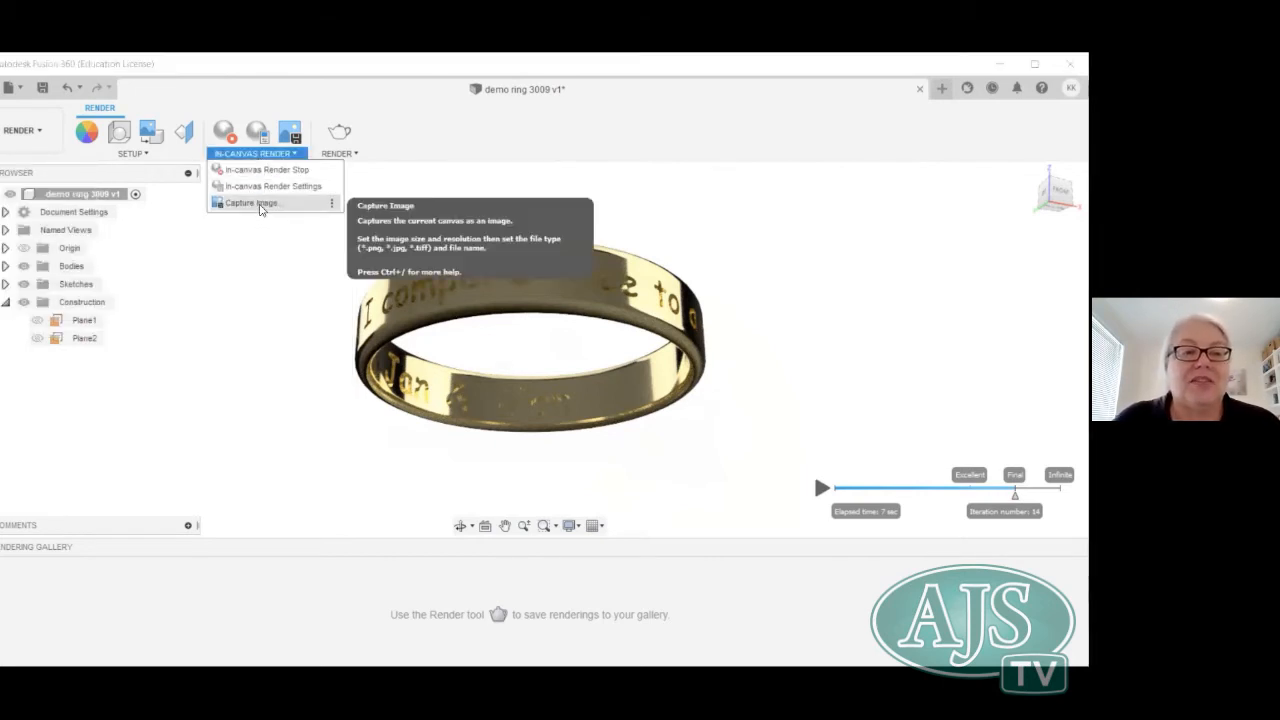
{"action": "left_click", "coordinate": [261, 204]}
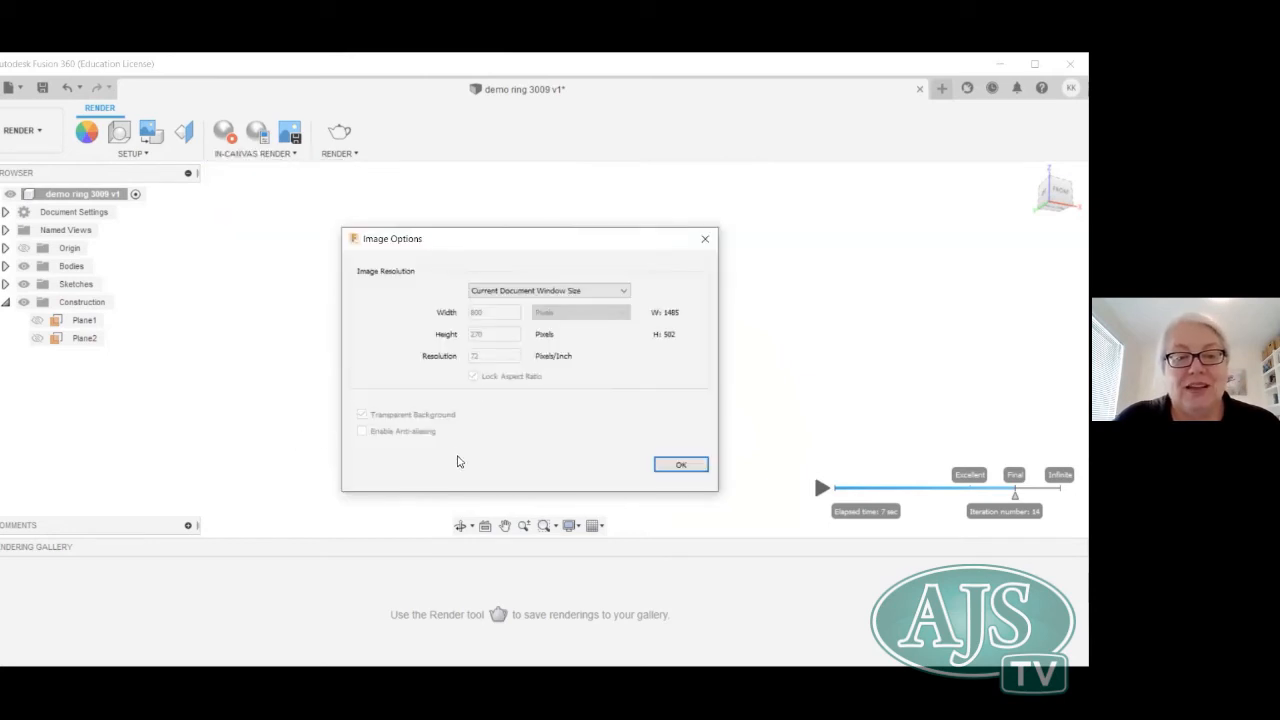
{"action": "left_click", "coordinate": [677, 467]}
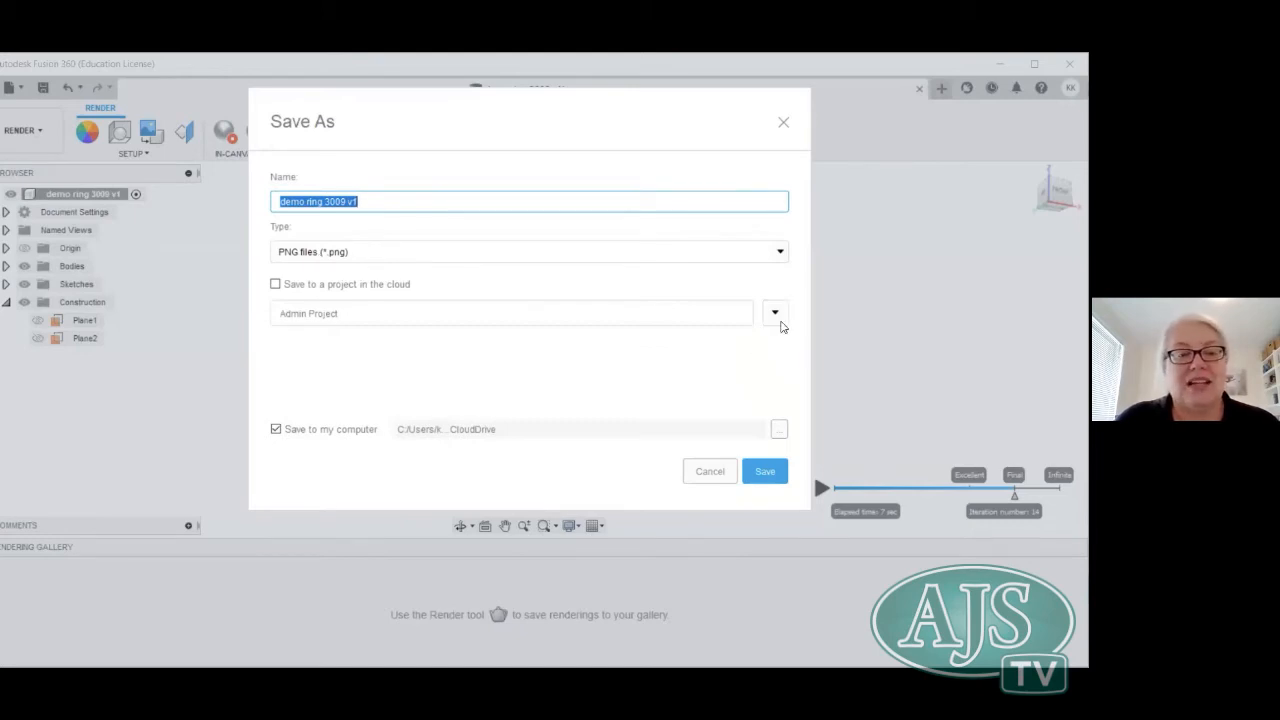
{"action": "left_click", "coordinate": [773, 315]}
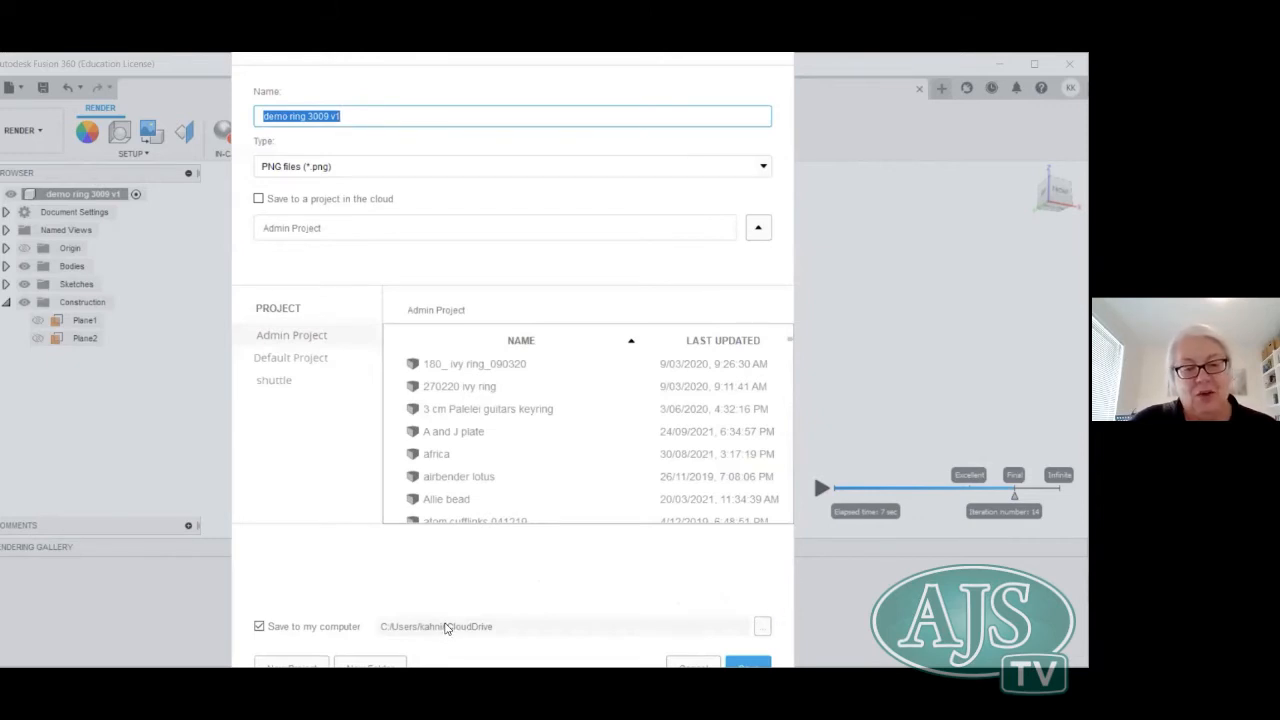
Save the rendered ring image to the computer as a PNG and return to the Design workspace.
{"action": "left_click", "coordinate": [731, 662]}
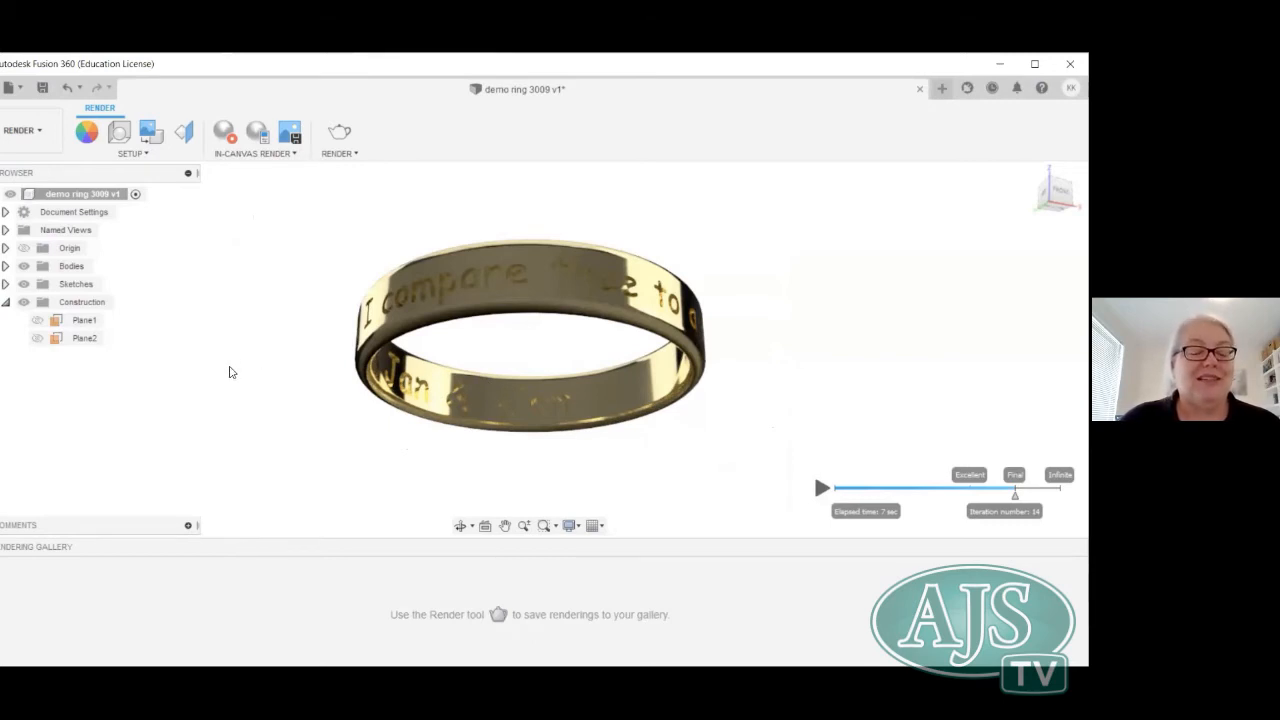
{"action": "left_click", "coordinate": [50, 127]}
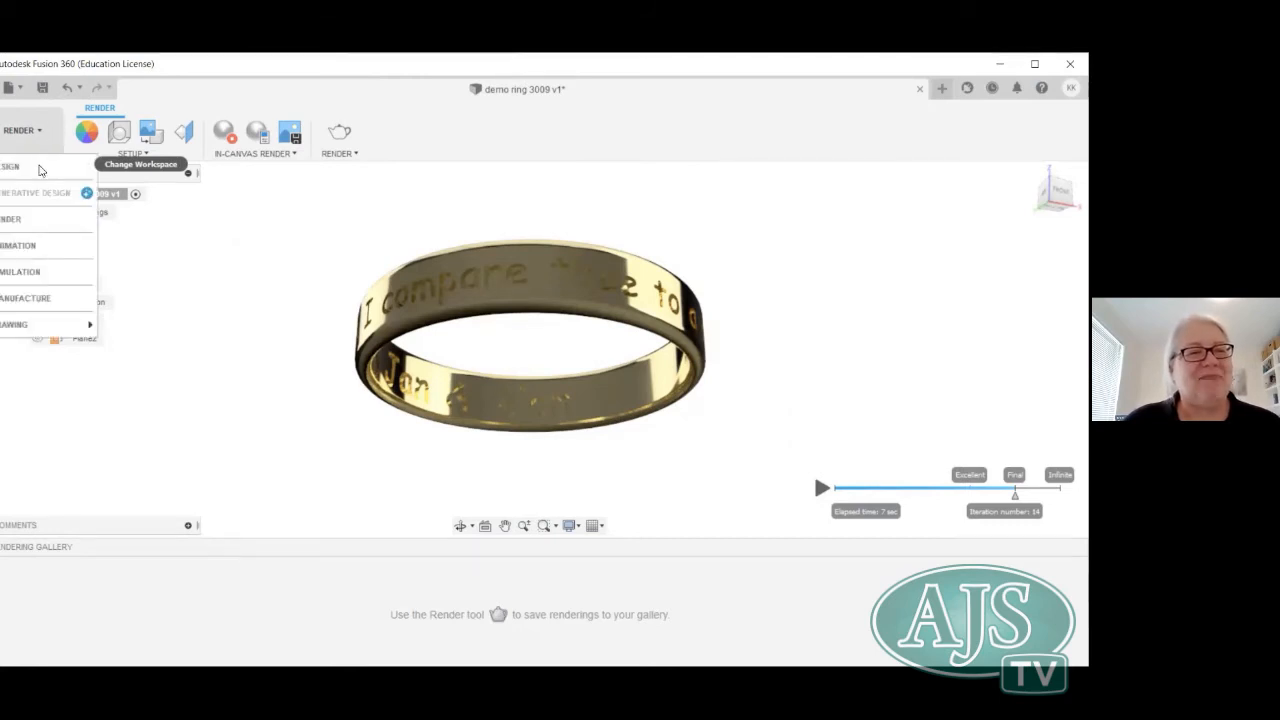
{"action": "left_click", "coordinate": [40, 170]}
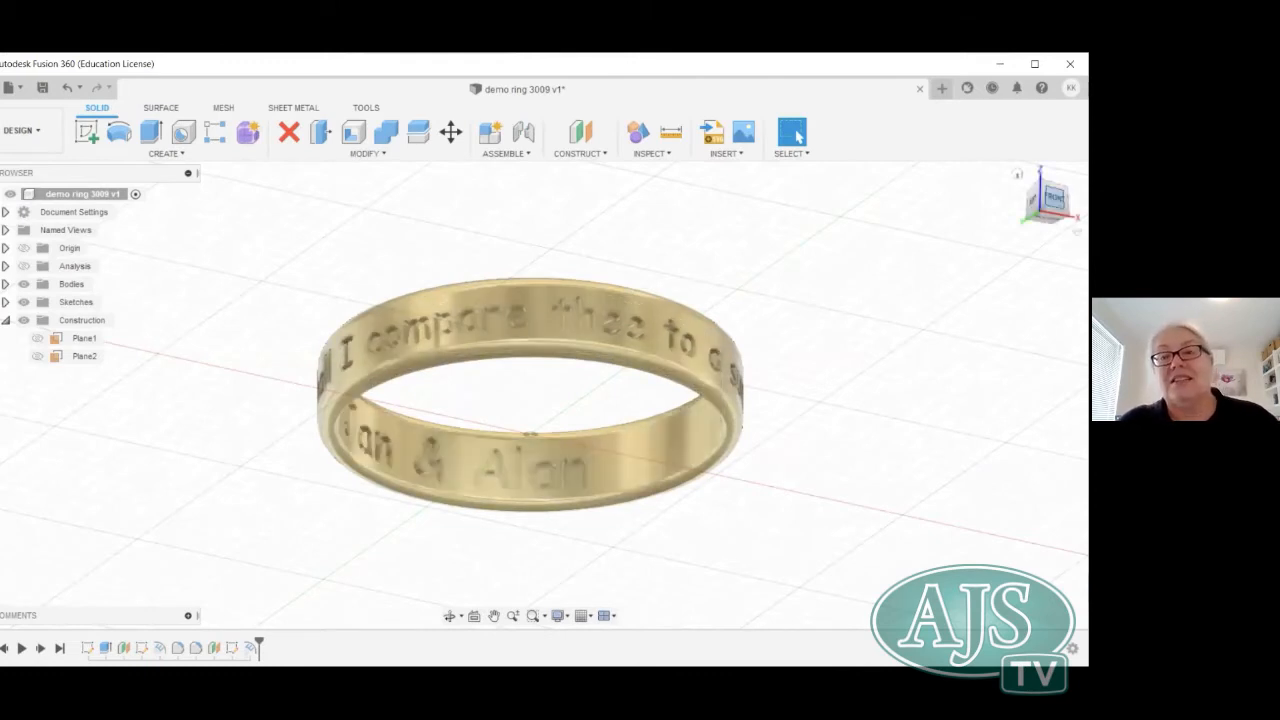
{"action": "left_click_drag", "start_coordinate": [1054, 197], "coordinate": [1080, 252]}
{"action": "left_click_drag", "start_coordinate": [877, 337], "coordinate": [722, 321]}
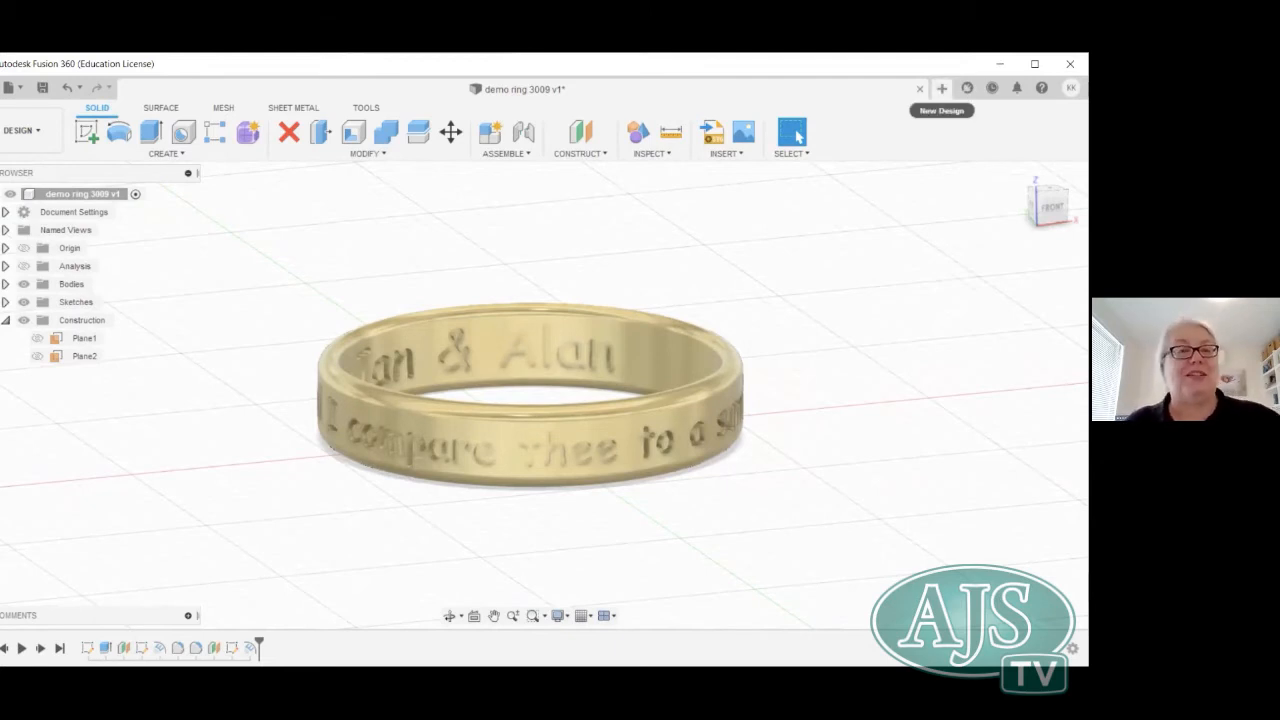
Create a new design and start a sketch on the top plane.
{"action": "left_click", "coordinate": [941, 89]}
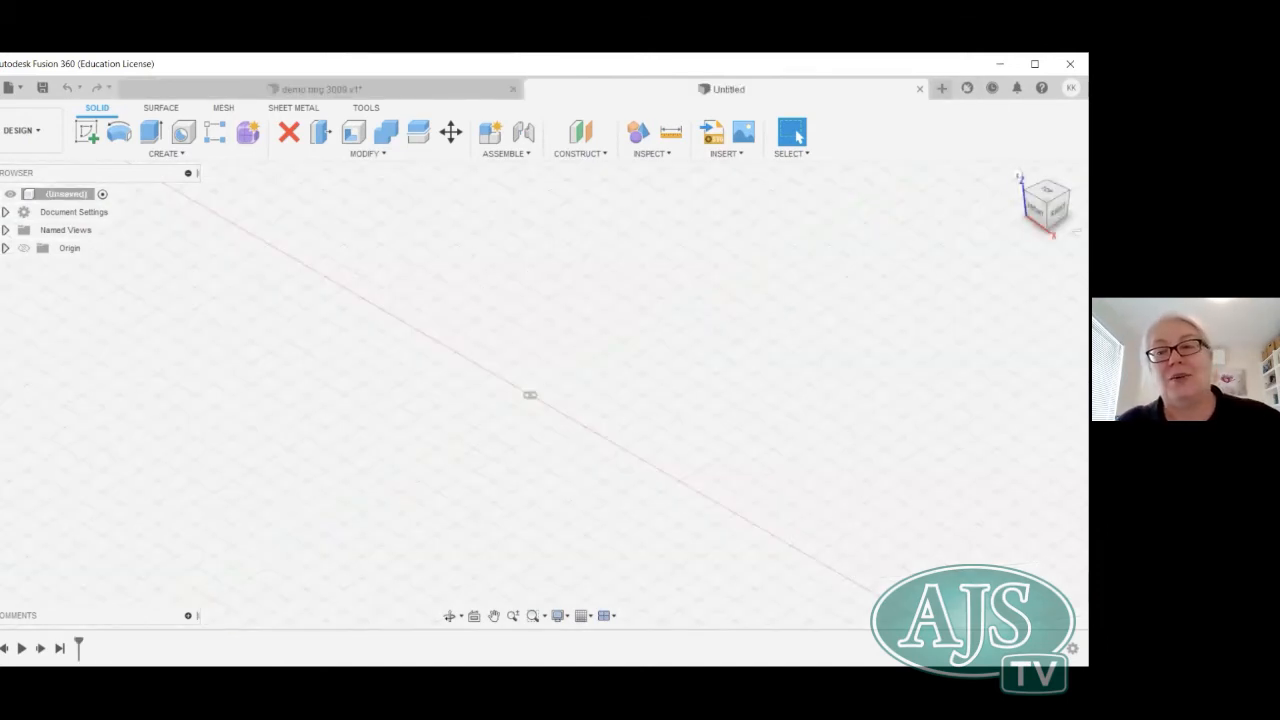
{"action": "left_click_drag", "start_coordinate": [1046, 192], "coordinate": [1045, 206]}
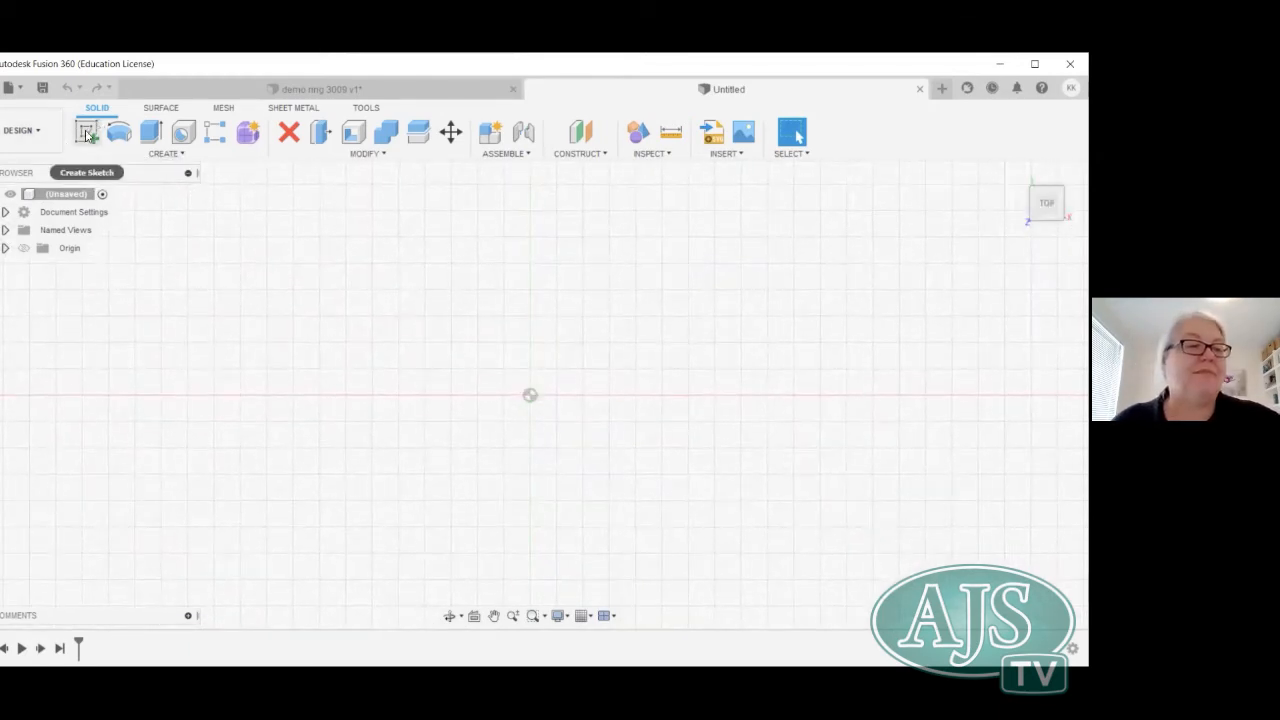
{"action": "left_click", "coordinate": [85, 133]}
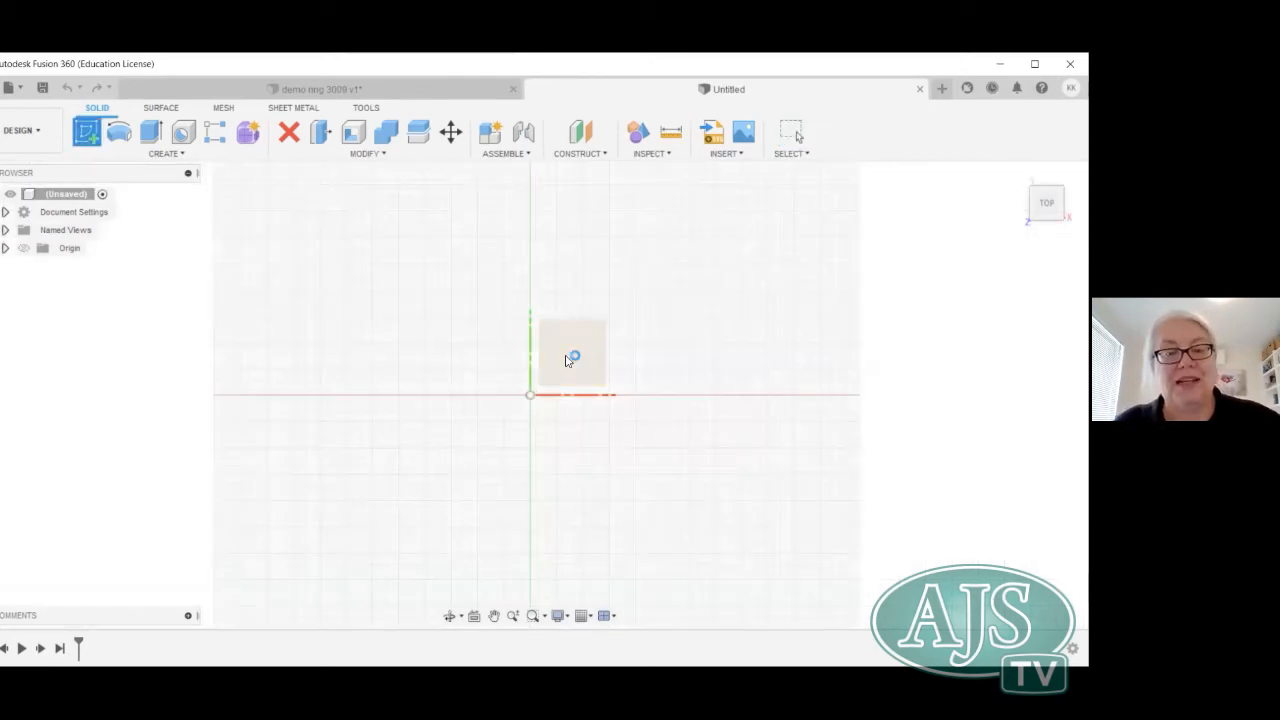
{"action": "left_click", "coordinate": [567, 358]}
Sketch a 20 mm diameter circle centred on the origin and a concentric circle about 1 mm outside it.
{"action": "left_click", "coordinate": [120, 134]}
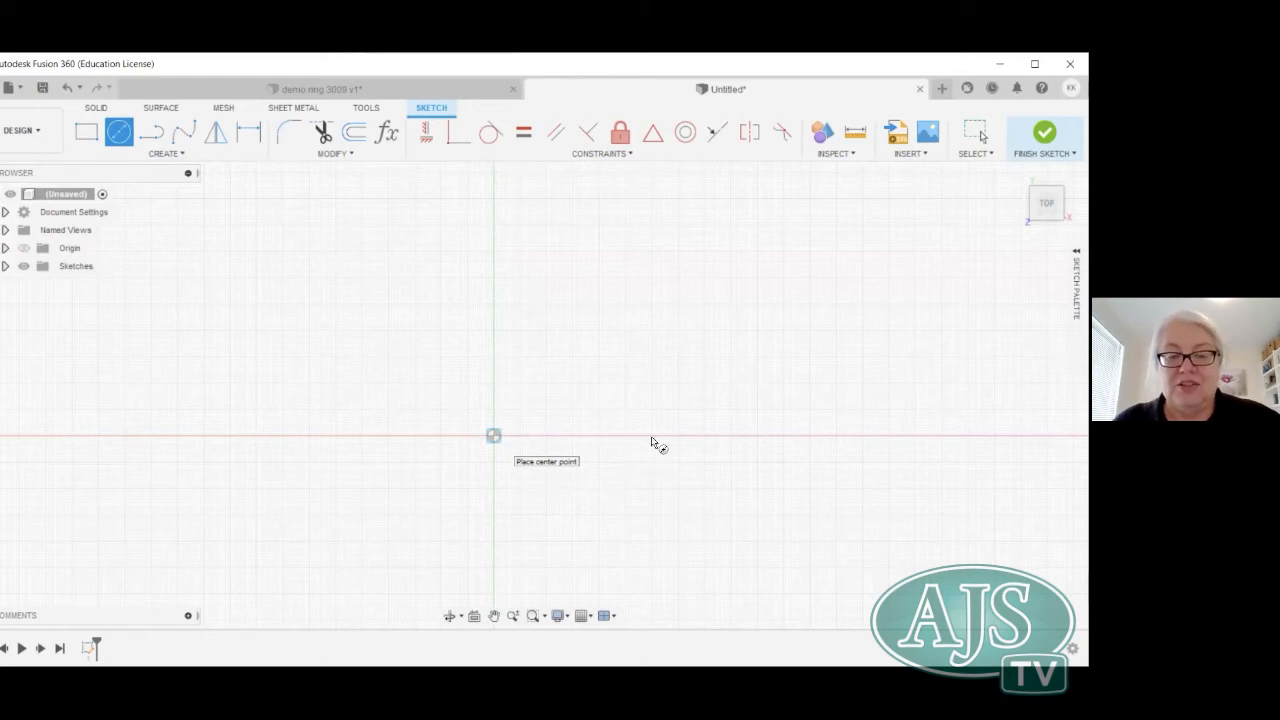
{"action": "left_click", "coordinate": [493, 436]}
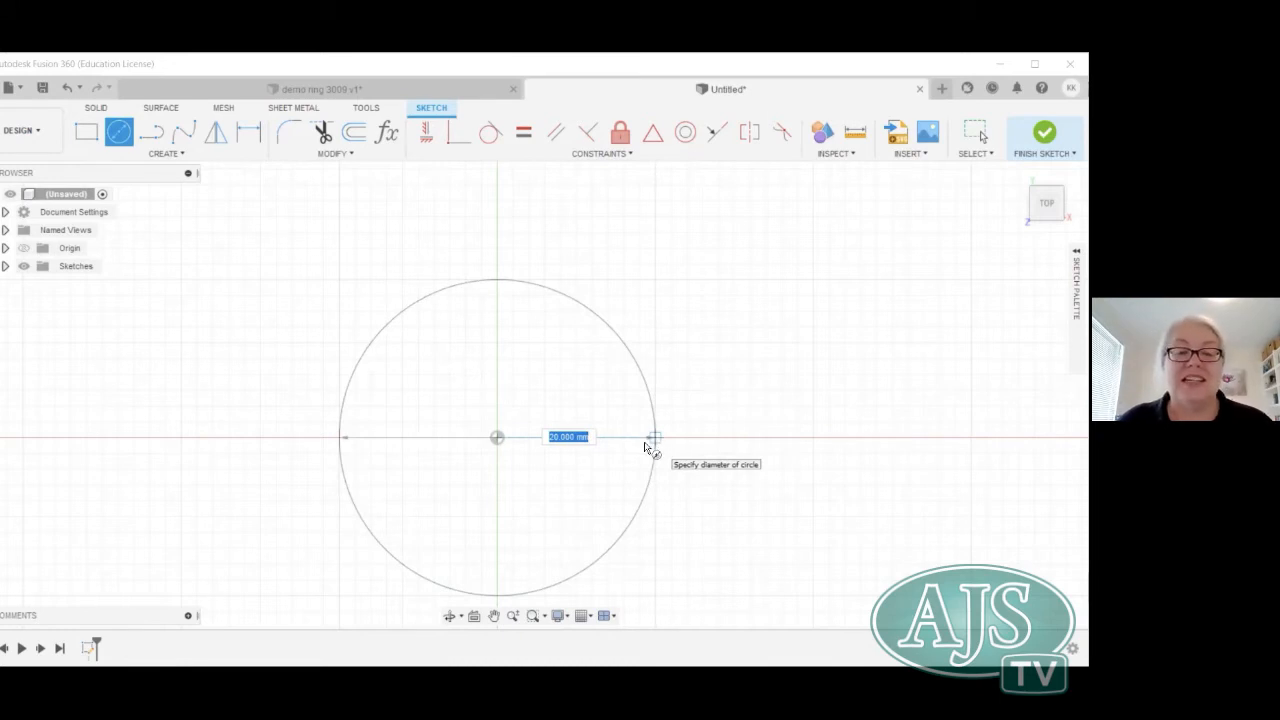
{"action": "left_click", "coordinate": [652, 441]}
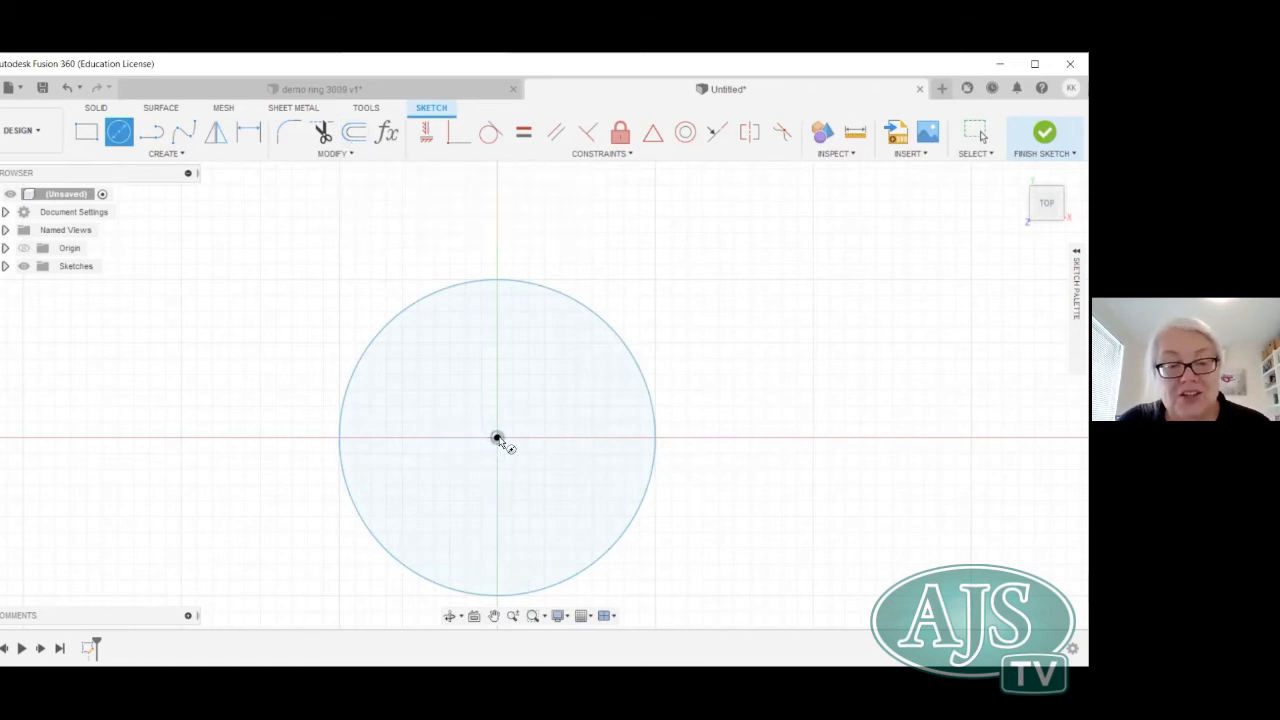
{"action": "left_click", "coordinate": [671, 439]}
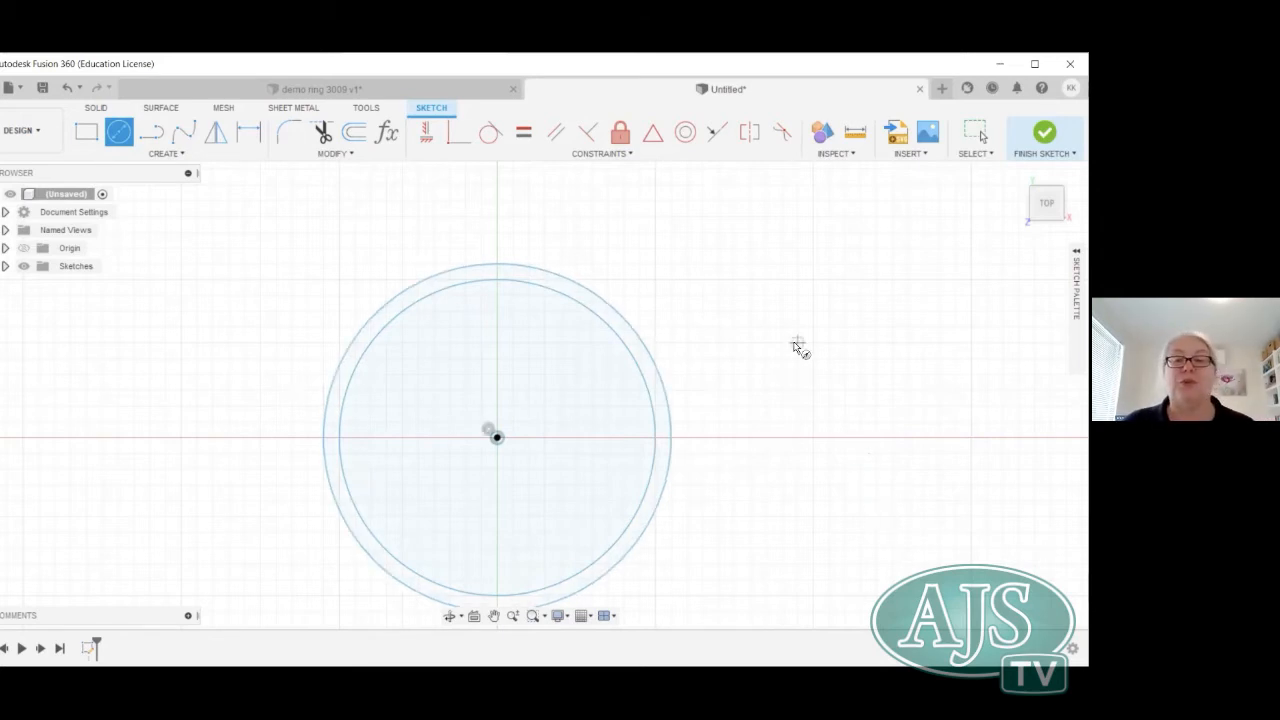
{"action": "scroll", "coordinate": [800, 345], "scroll_direction": "down", "scroll_amount": 2}
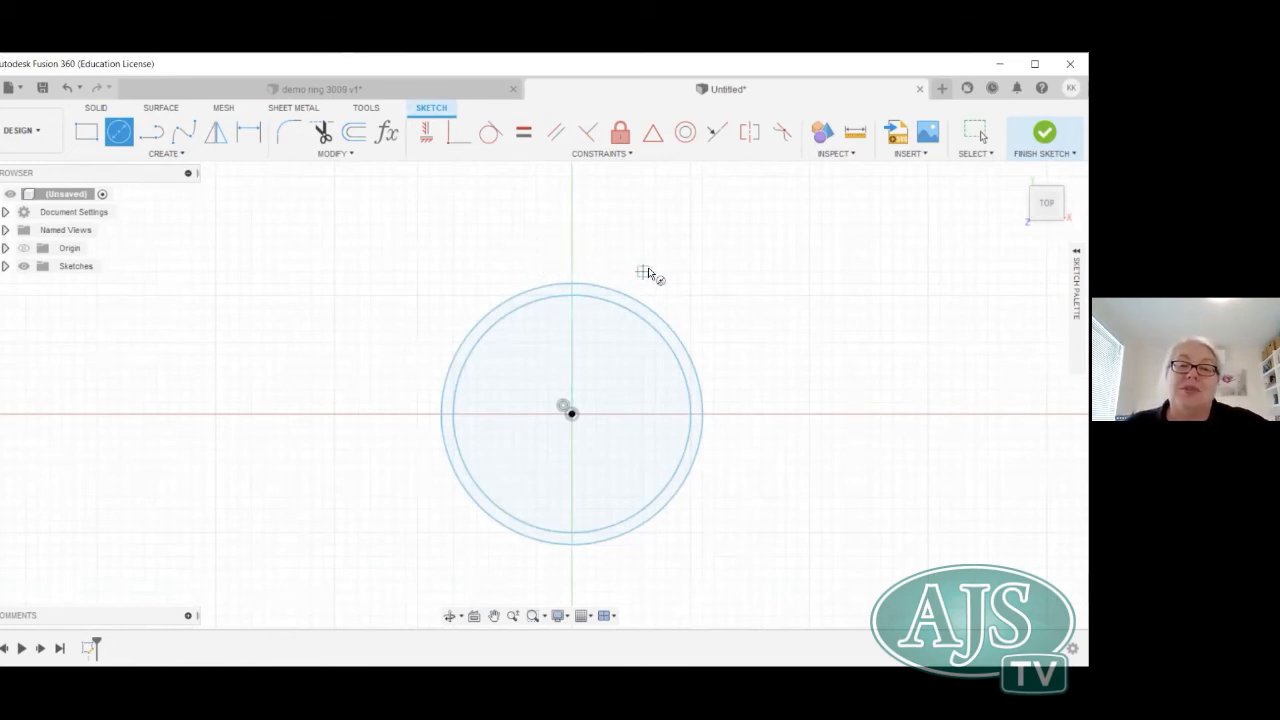
Sketch a horizontal line about 10 mm long, centred about 3 mm above the outer circle.
{"action": "left_click", "coordinate": [151, 132]}
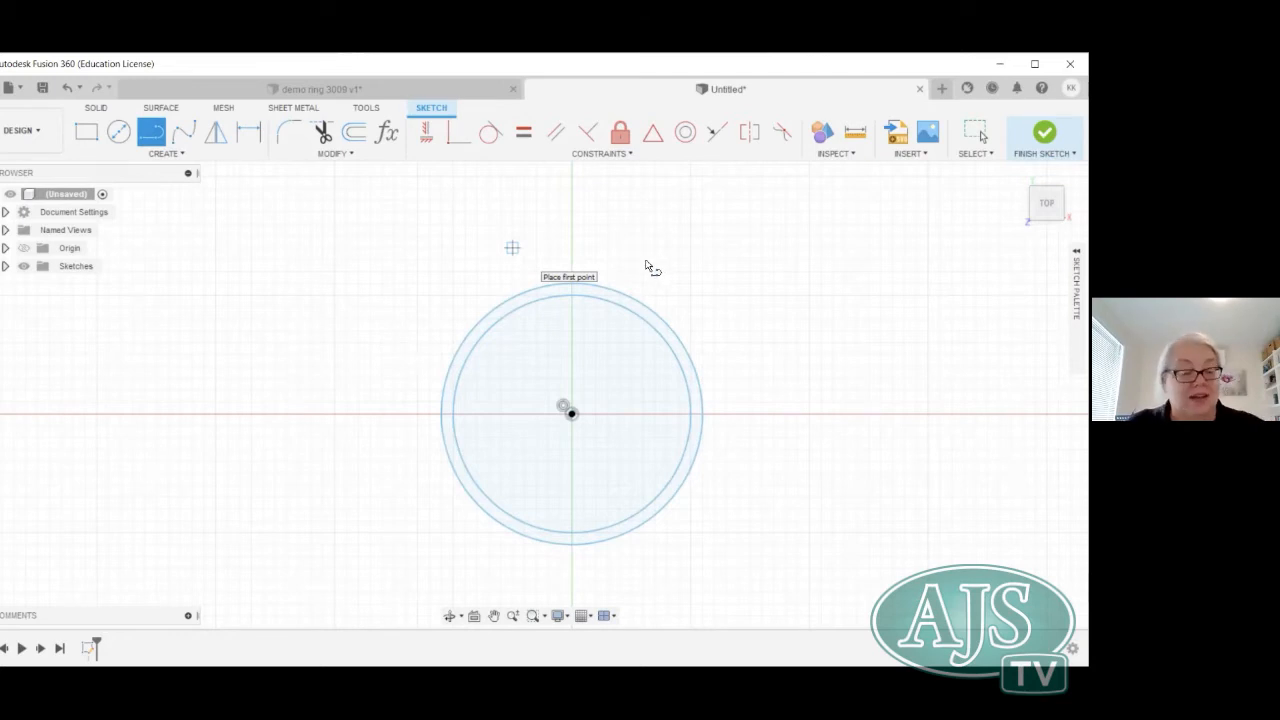
{"action": "key", "text": "Escape"}
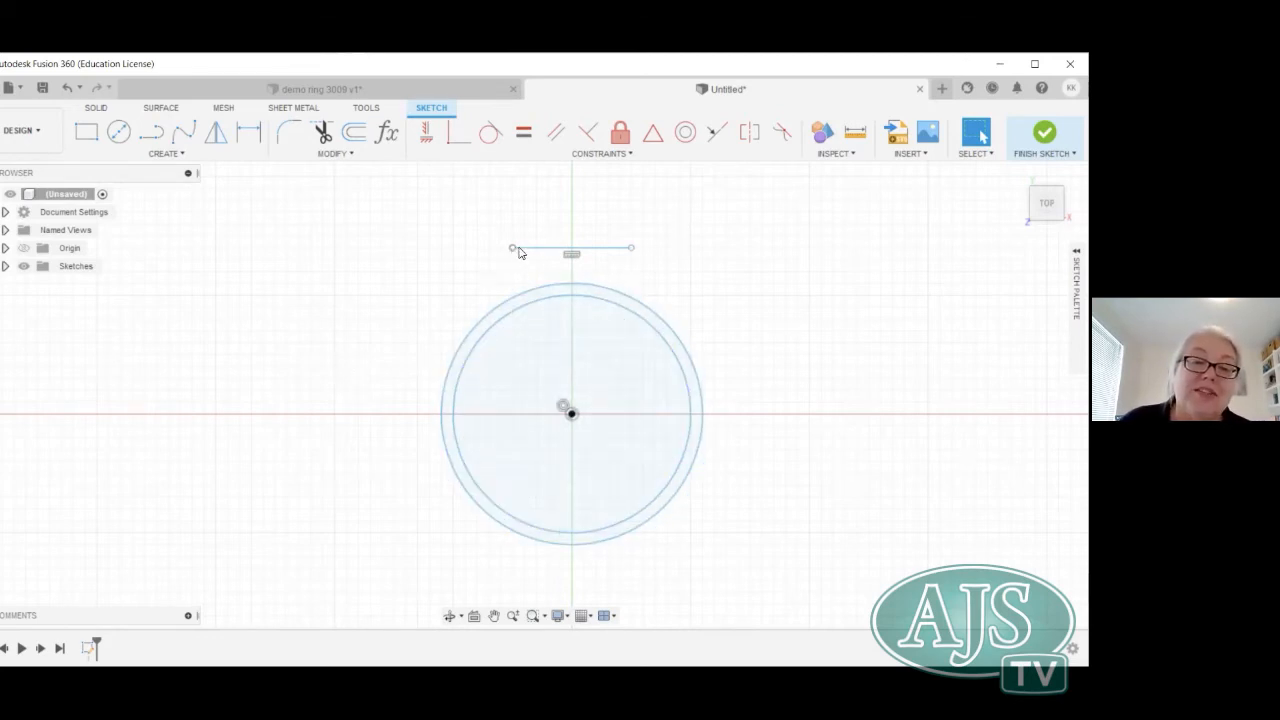
{"action": "left_click", "coordinate": [440, 405]}
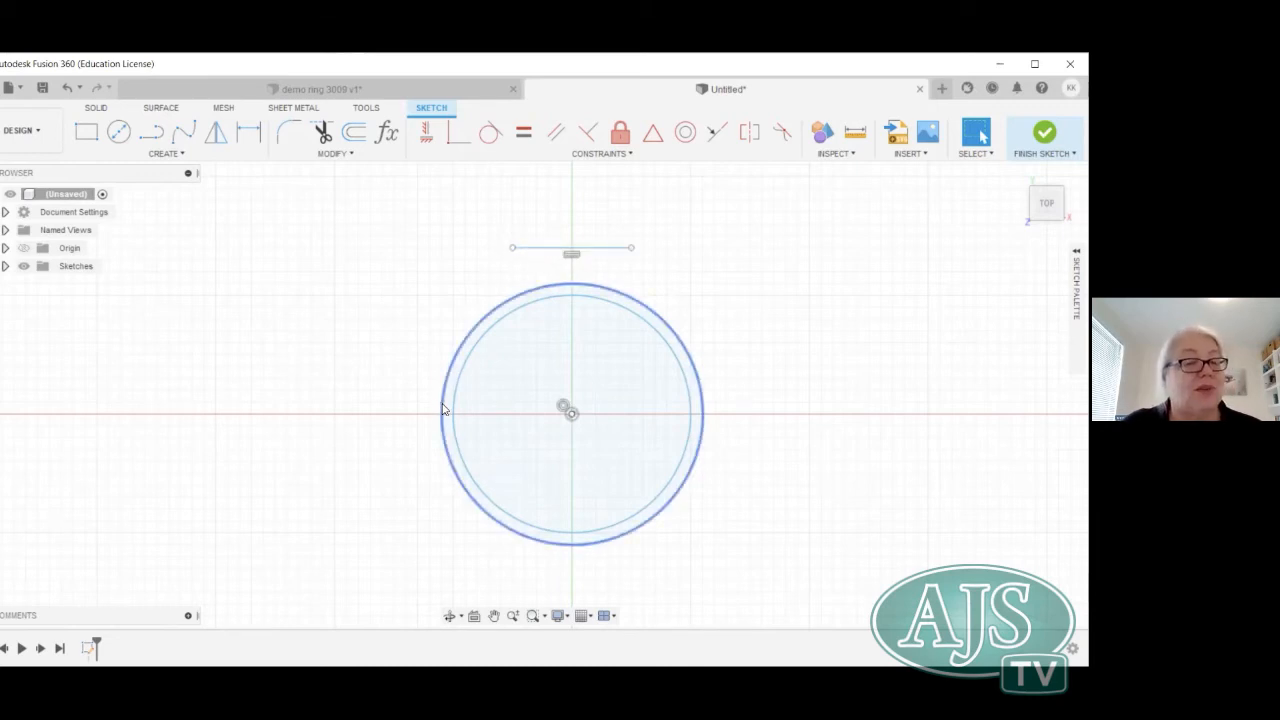
{"action": "left_click", "coordinate": [436, 402]}
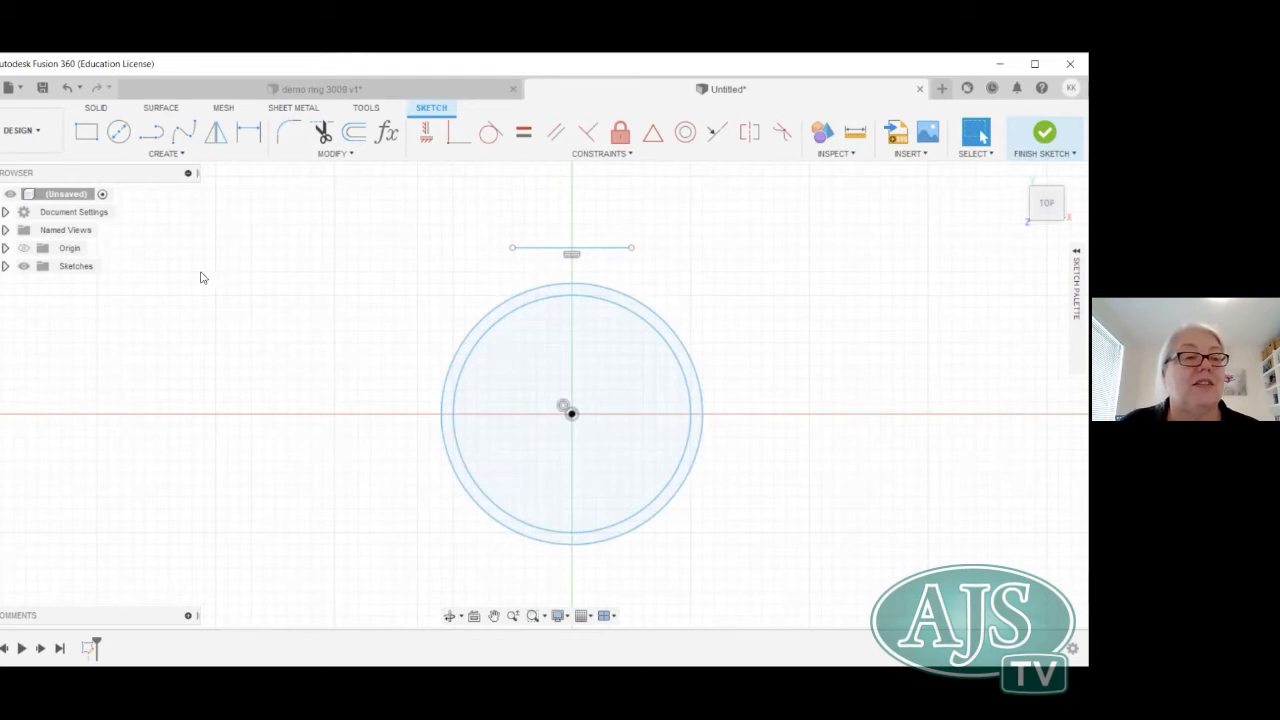
Draw a 3-point arc from the line's left end to the outer circle's leftmost point, bulging outward and tangent to the circle.
{"action": "left_click", "coordinate": [126, 157]}
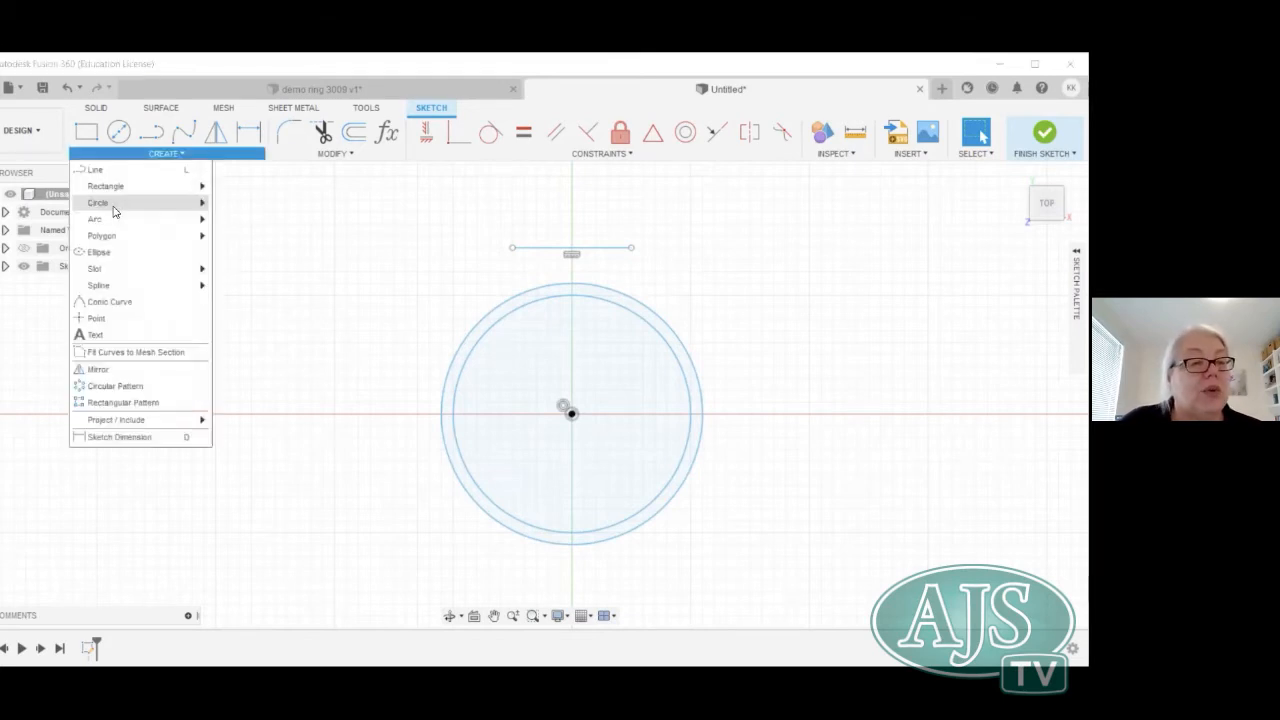
{"action": "mouse_move", "coordinate": [203, 219]}
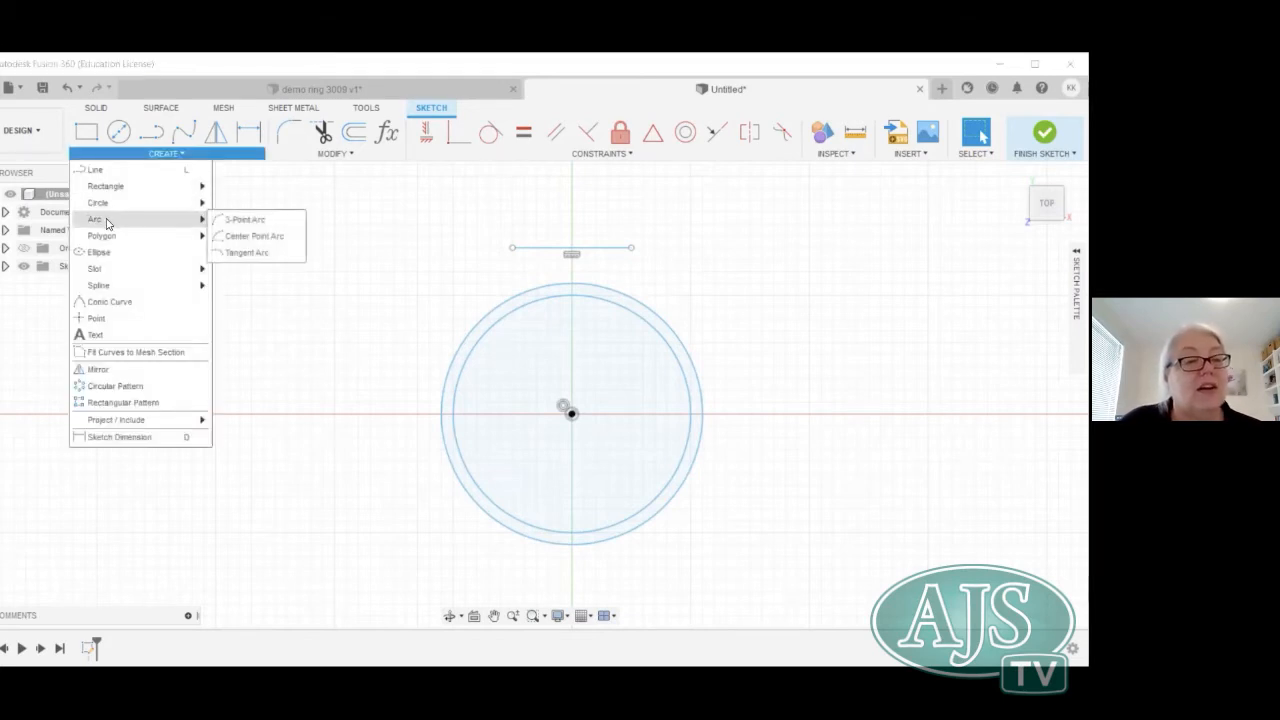
{"action": "left_click", "coordinate": [232, 220]}
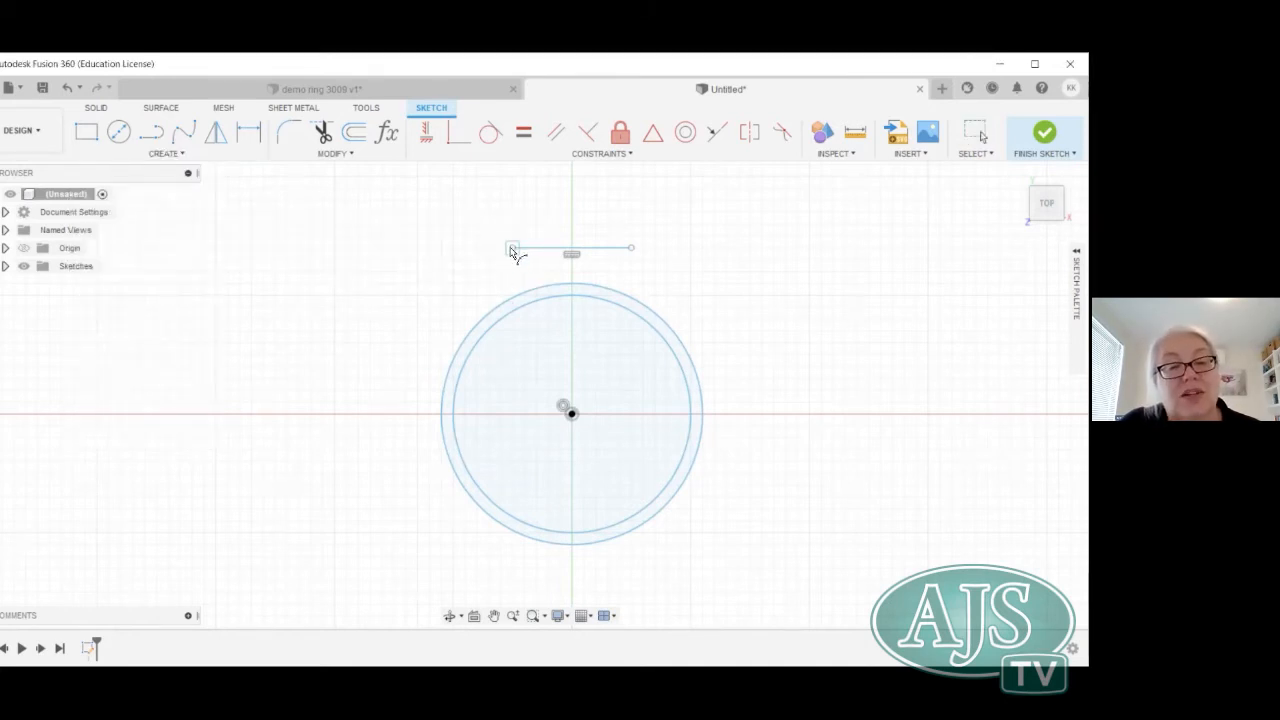
{"action": "left_click", "coordinate": [511, 248]}
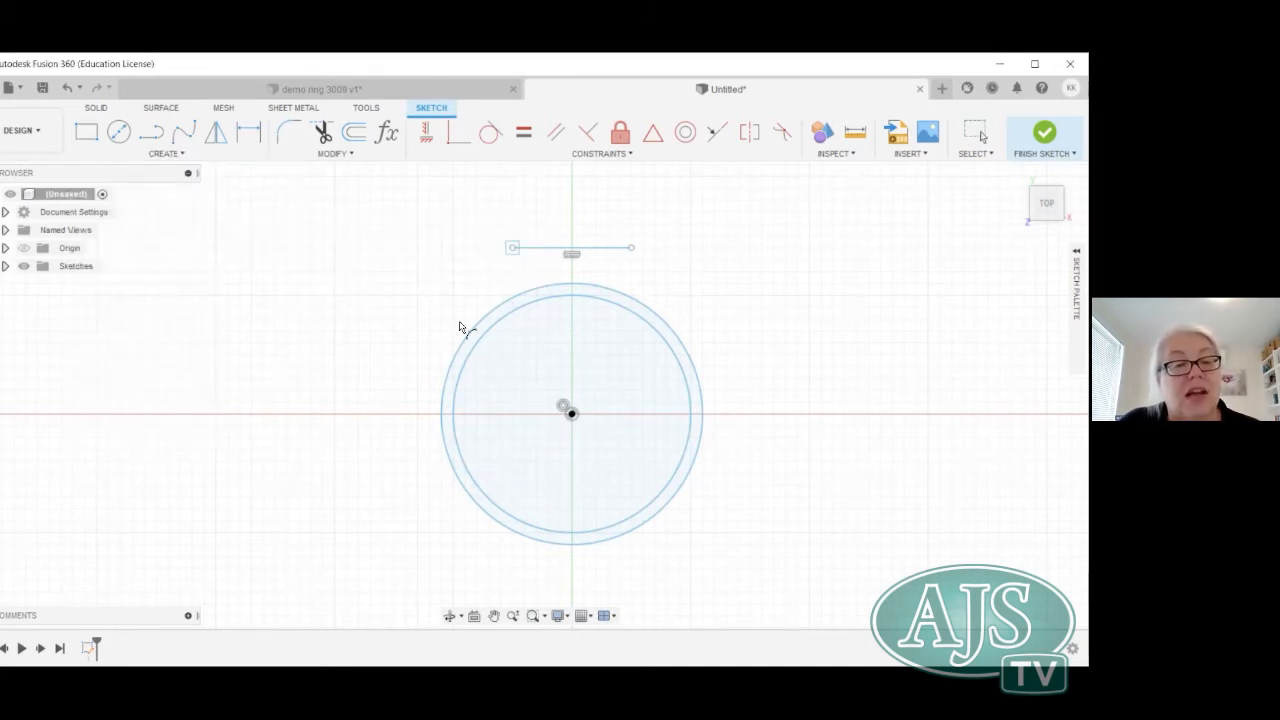
{"action": "left_click", "coordinate": [441, 414]}
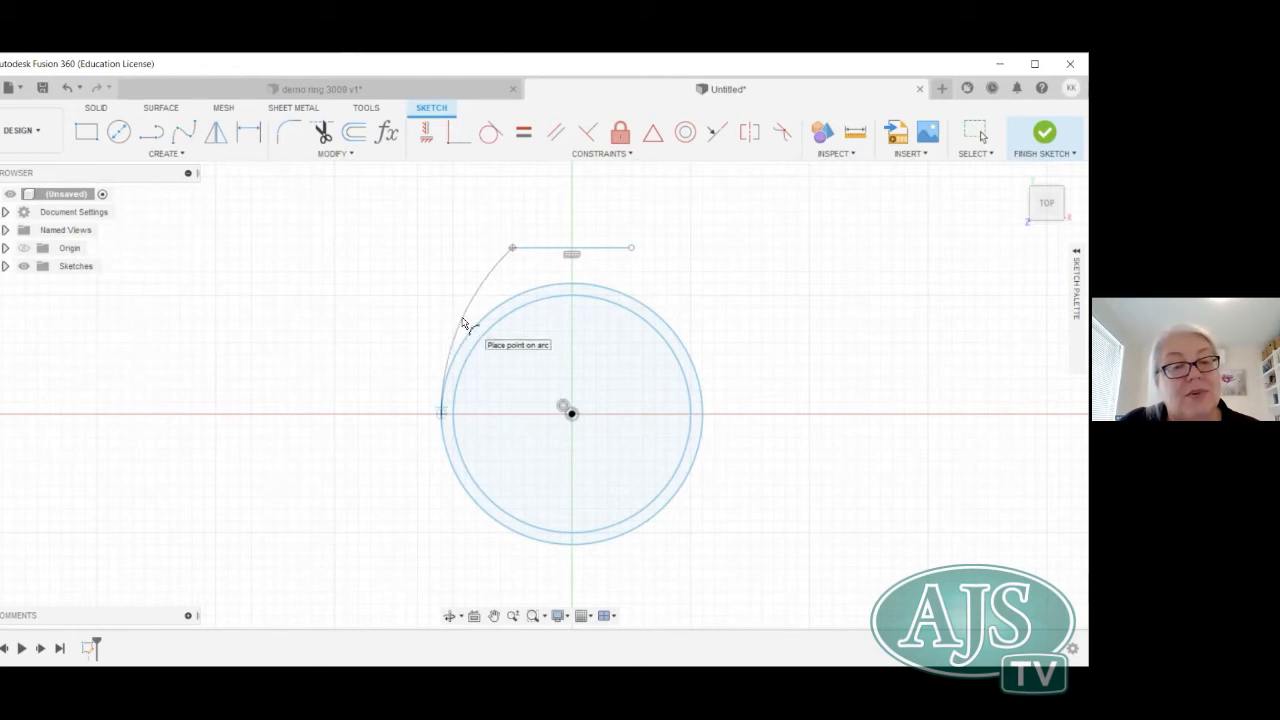
{"action": "left_click", "coordinate": [463, 322]}
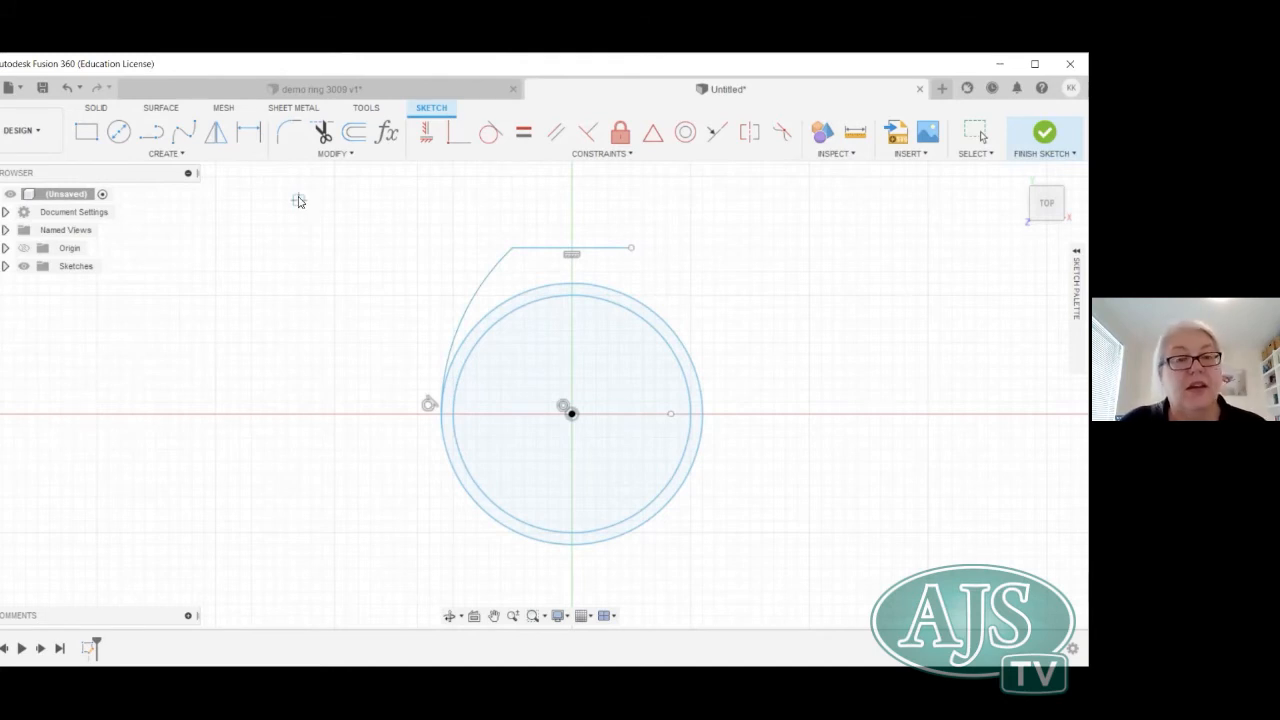
{"action": "key", "text": "Escape"}
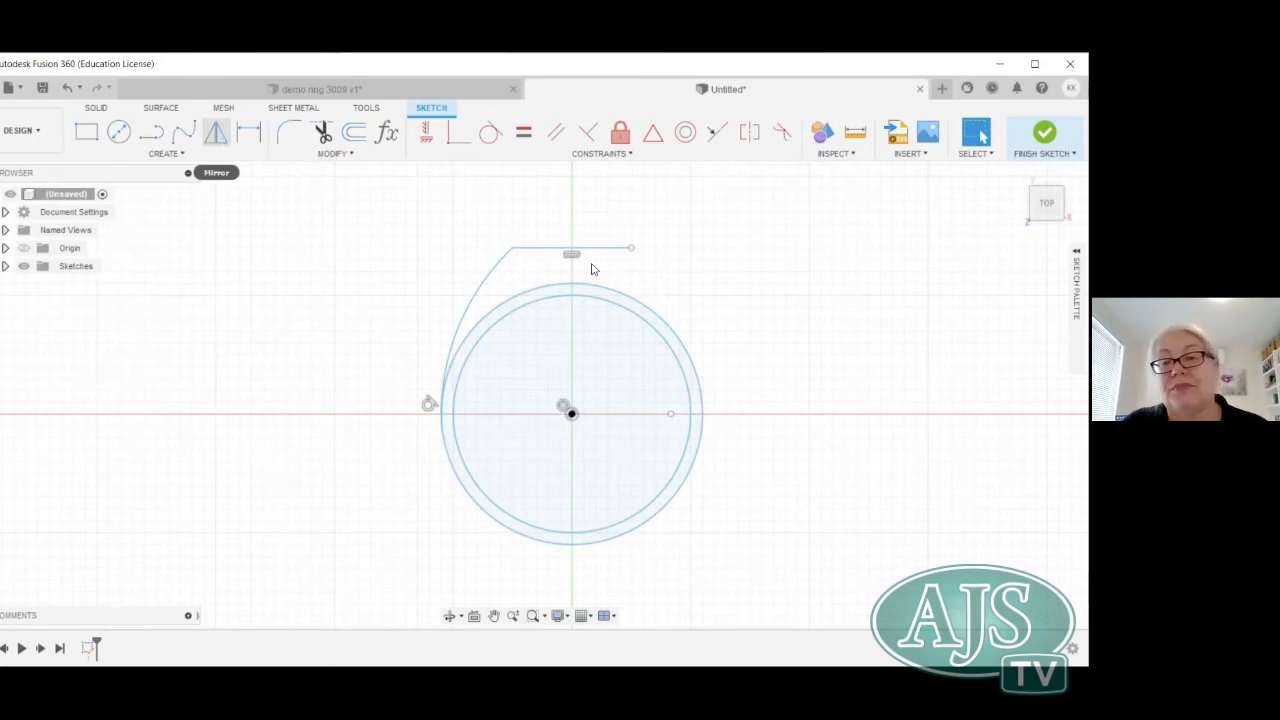
Show the origin geometry and mirror the arc about the vertical origin axis to the ring's right side.
{"action": "left_click", "coordinate": [220, 143]}
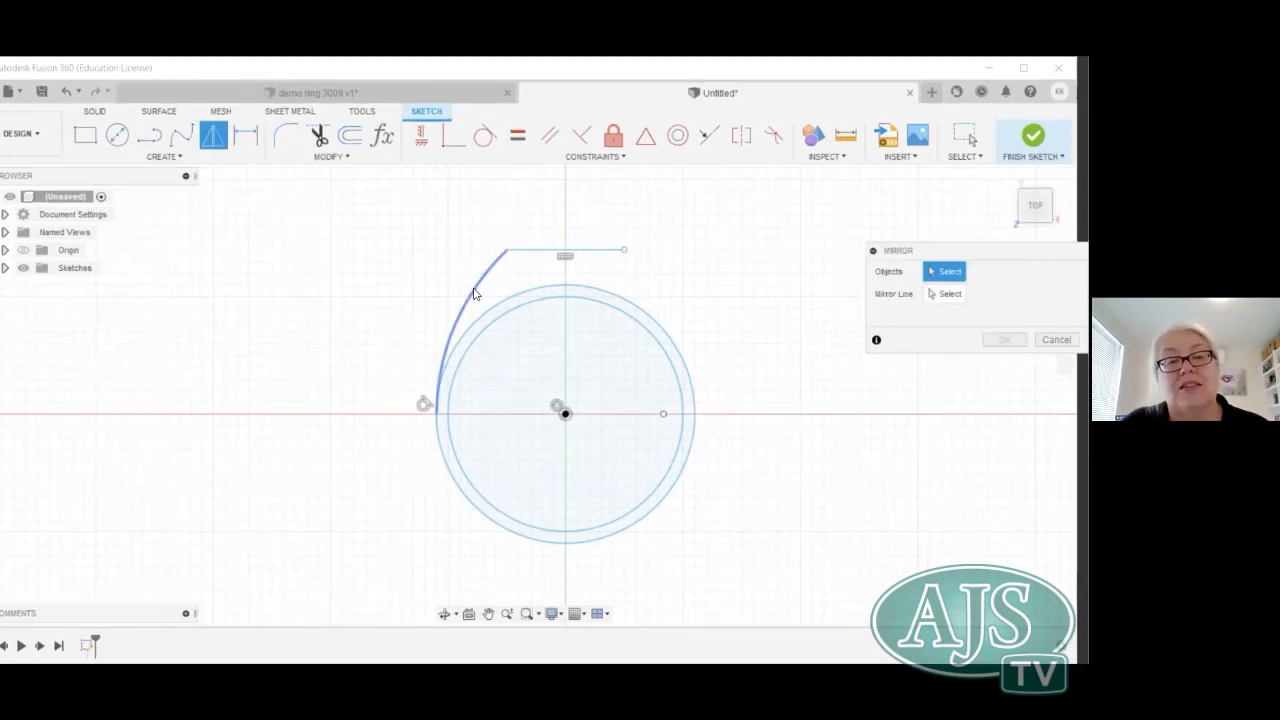
{"action": "left_click", "coordinate": [484, 294]}
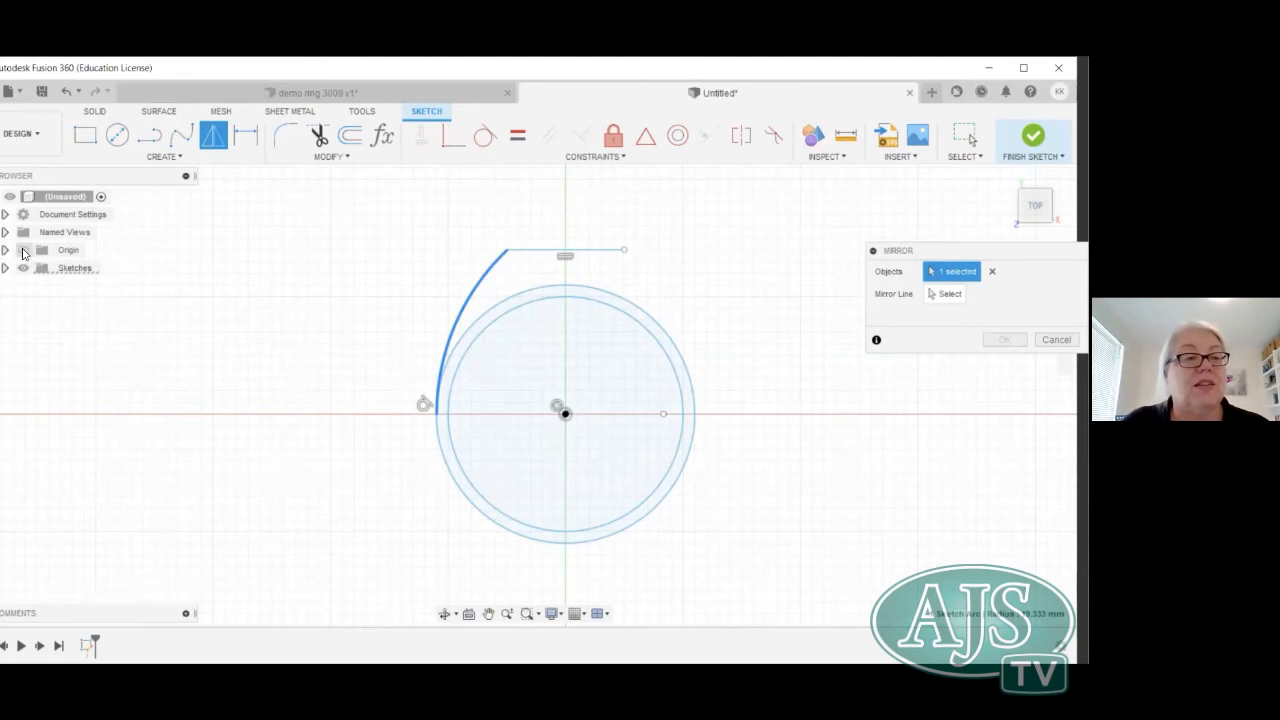
{"action": "left_click", "coordinate": [24, 251]}
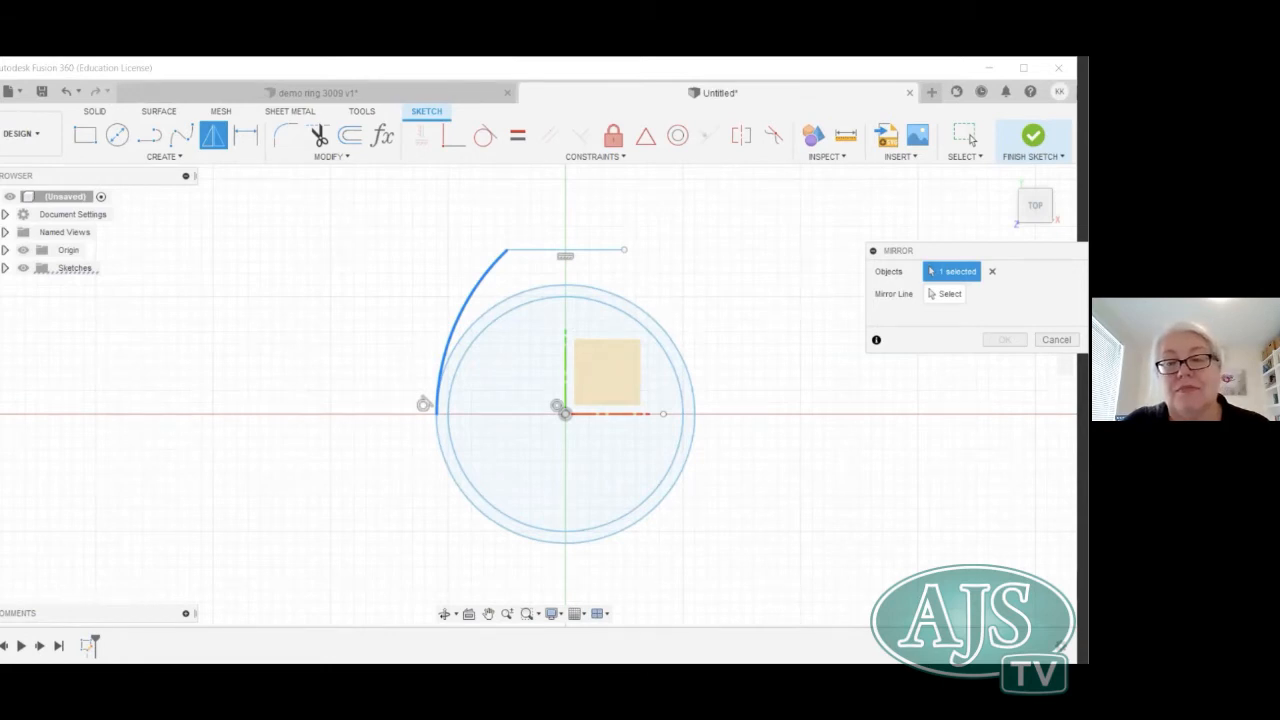
{"action": "left_click", "coordinate": [948, 294]}
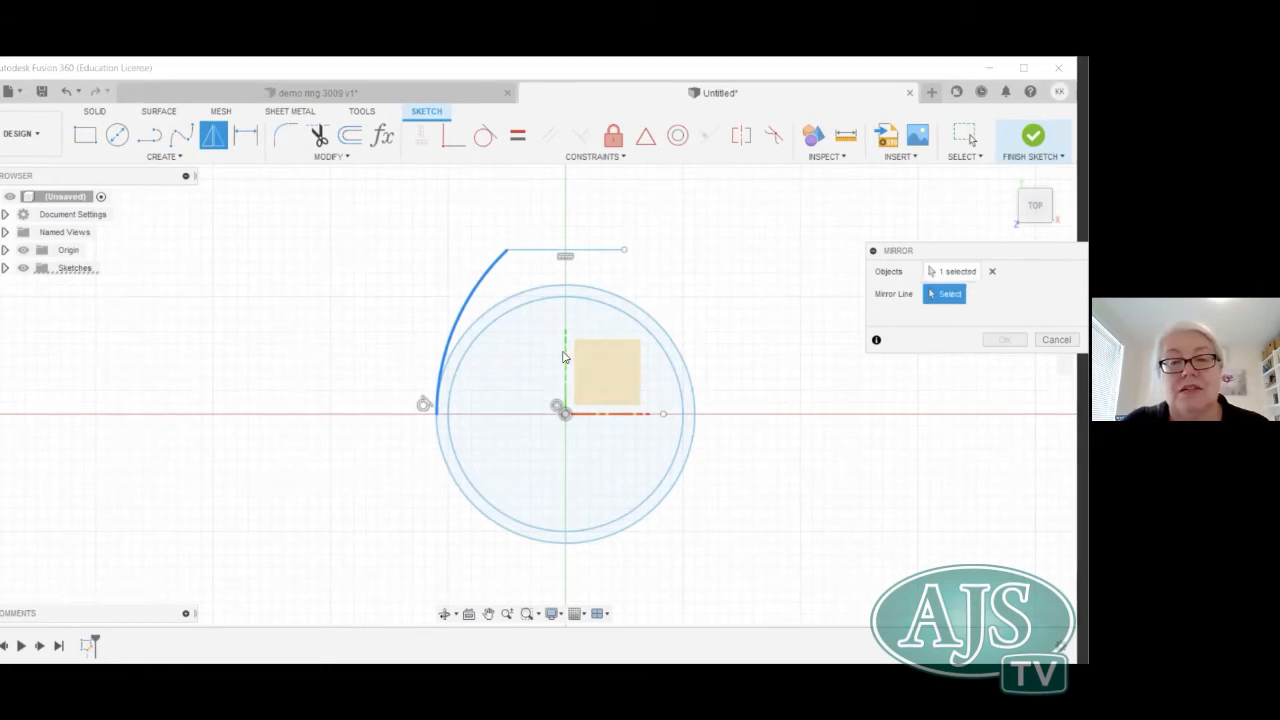
{"action": "left_click", "coordinate": [565, 358]}
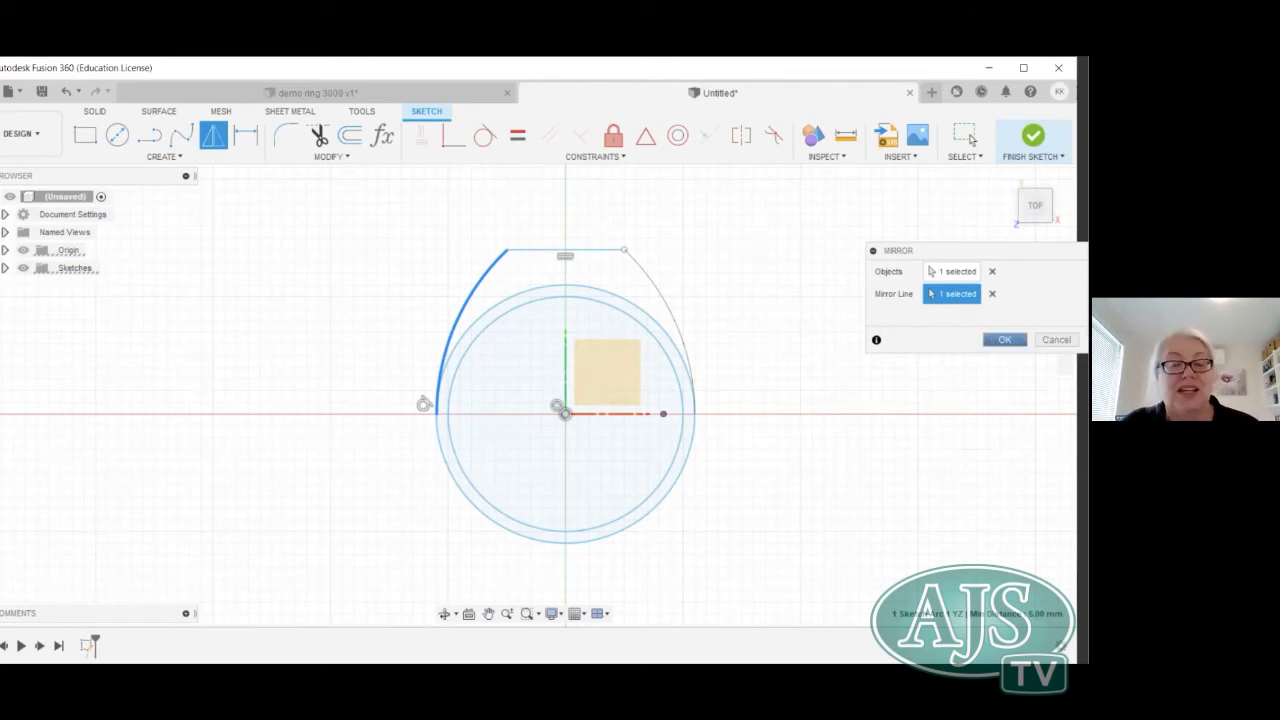
{"action": "left_click", "coordinate": [1004, 339]}
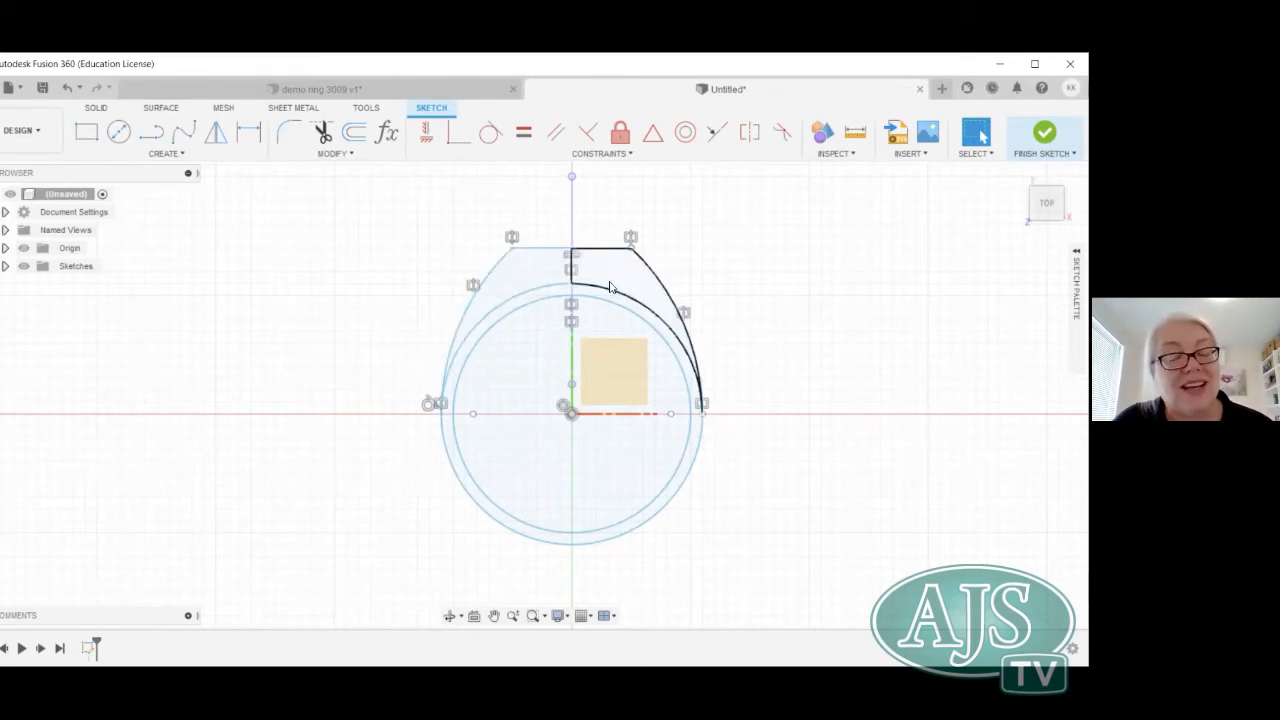
Offset the chain of arcs and top line outward by 1 mm.
{"action": "left_click", "coordinate": [557, 290]}
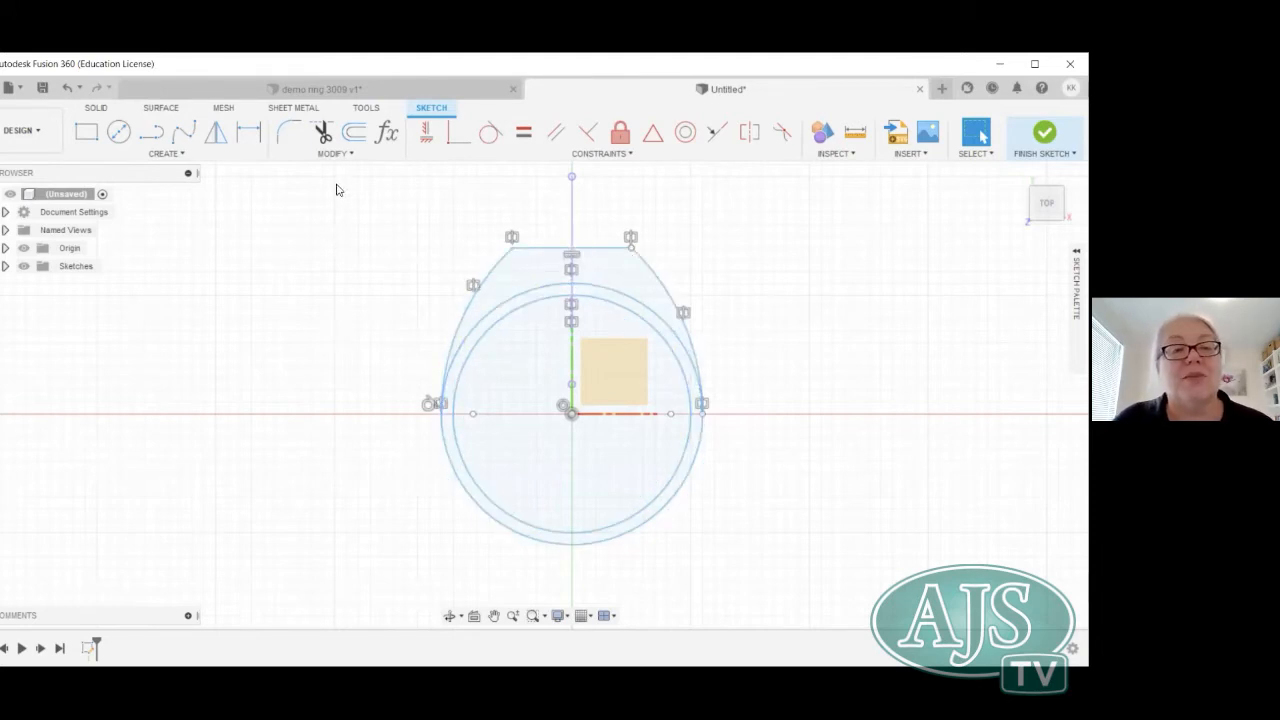
{"action": "left_click", "coordinate": [354, 136]}
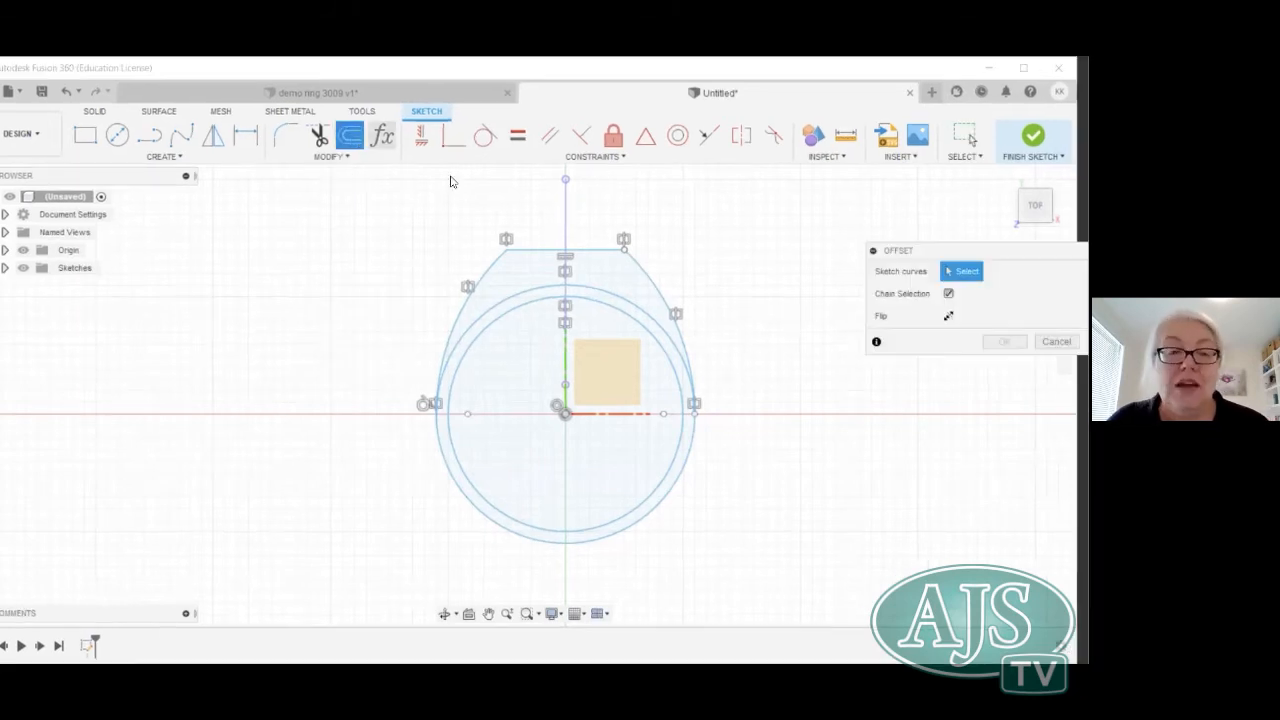
{"action": "left_click", "coordinate": [484, 278]}
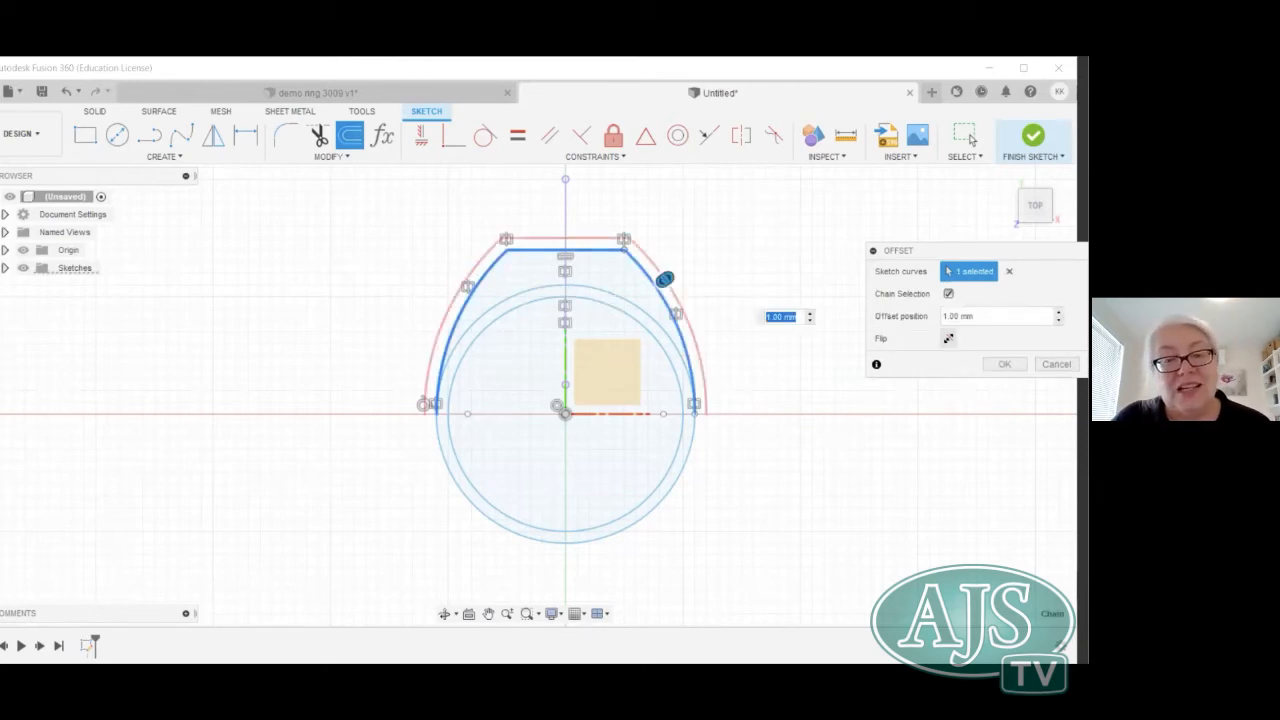
{"action": "left_click", "coordinate": [948, 339]}
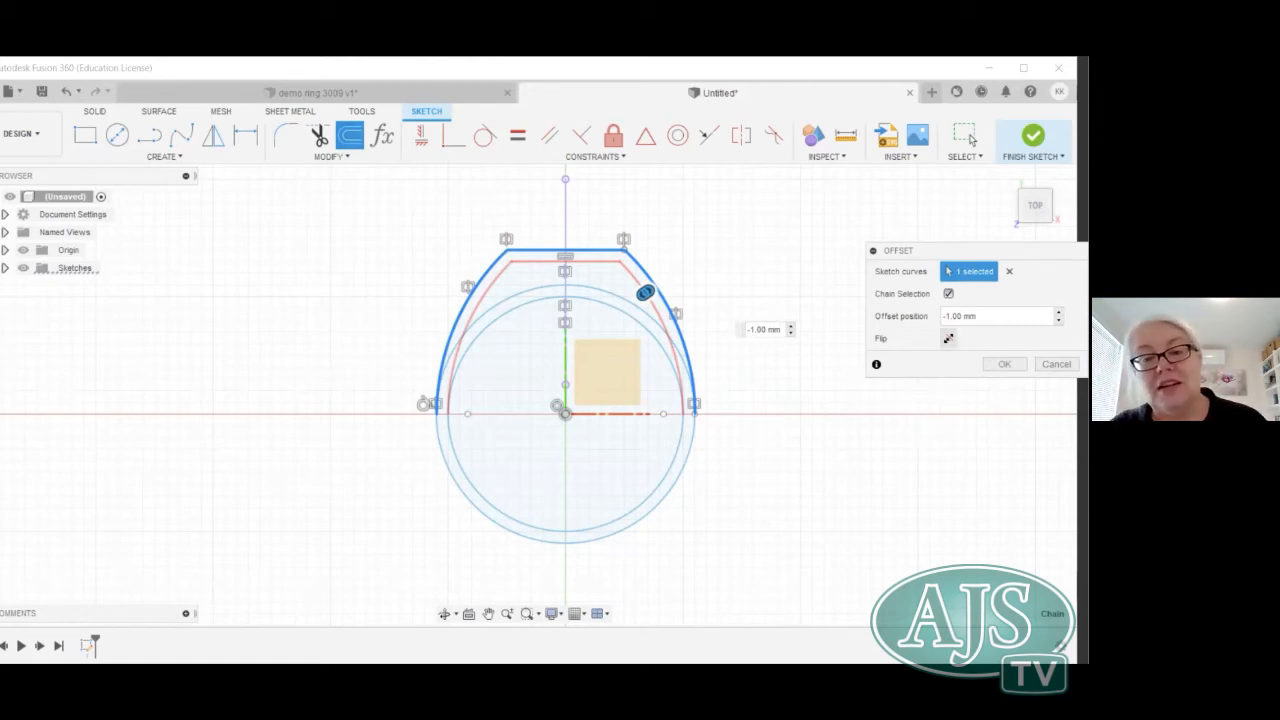
{"action": "left_click", "coordinate": [948, 339]}
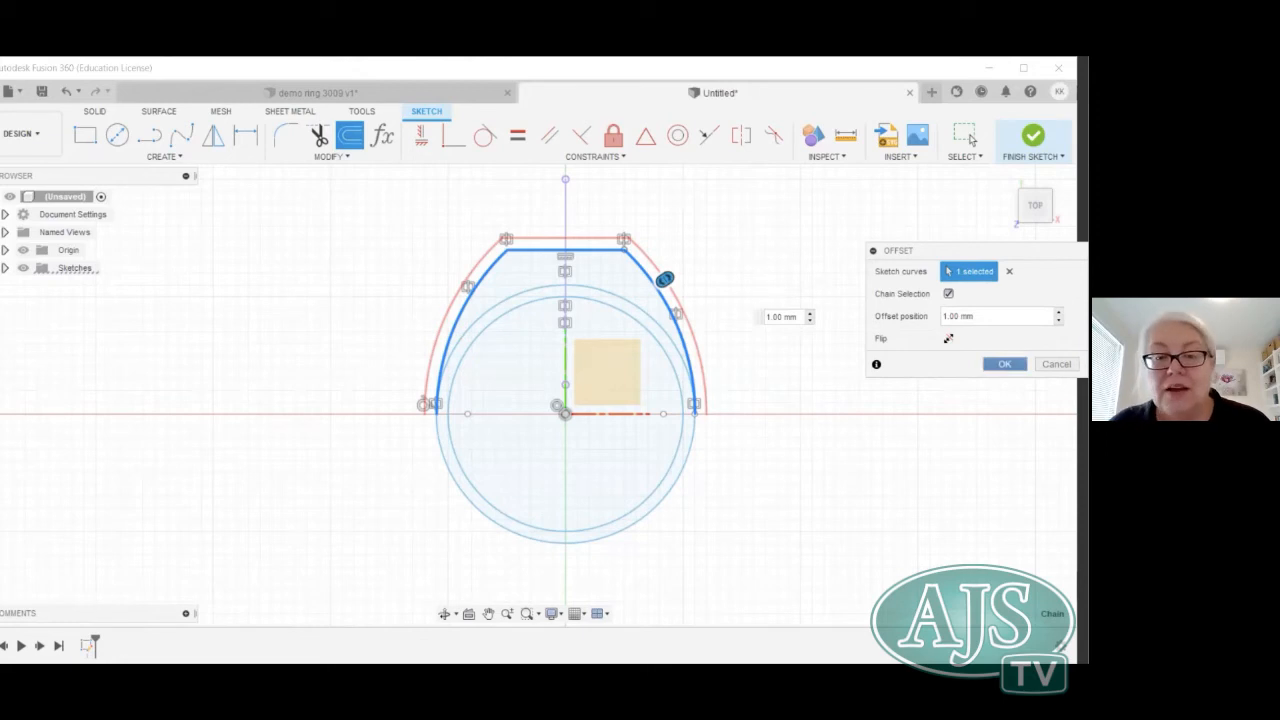
{"action": "key", "text": "Return"}
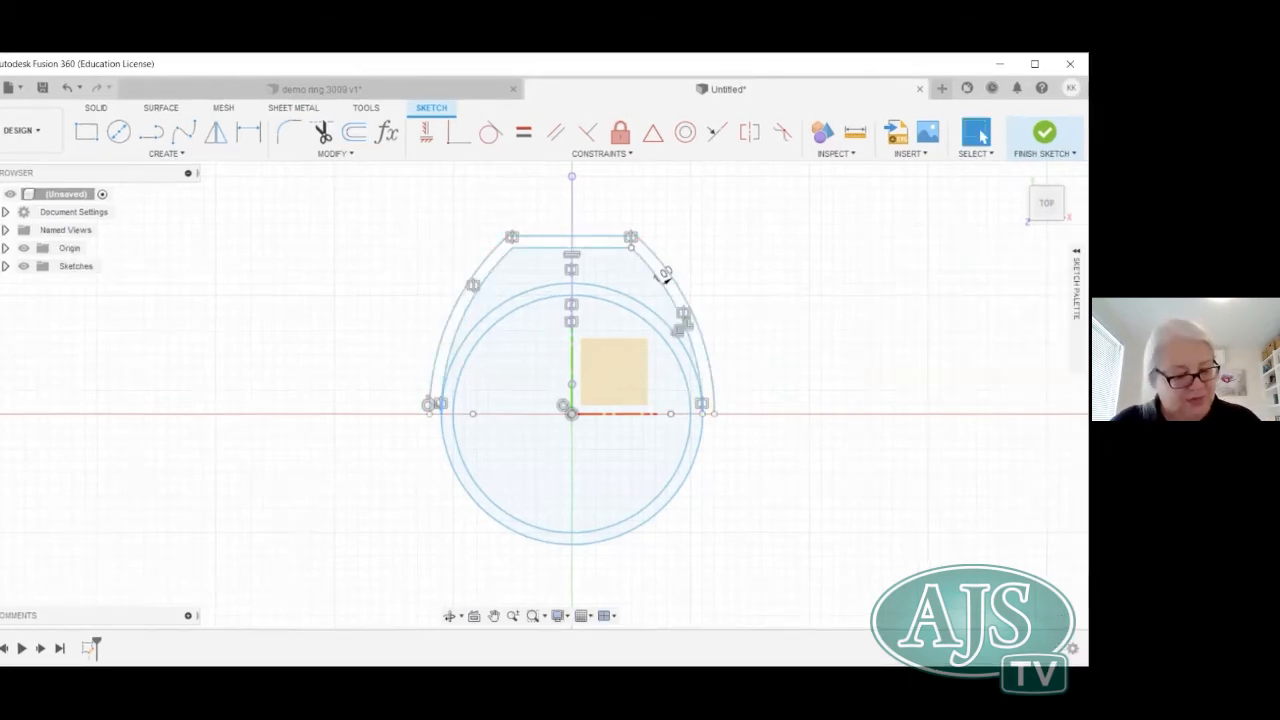
Undo the outward offset and offset the chain of arcs and top line inward by 1 mm instead.
{"action": "key", "text": "ctrl+z"}
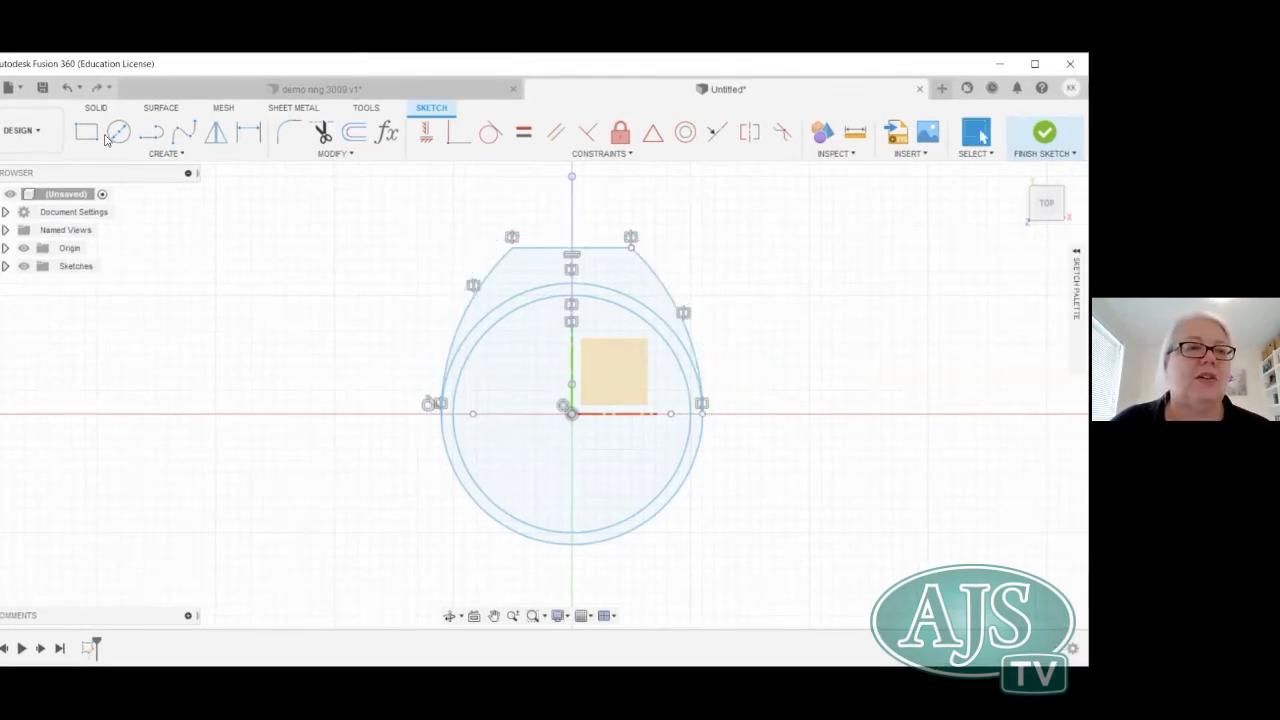
{"action": "left_click", "coordinate": [358, 138]}
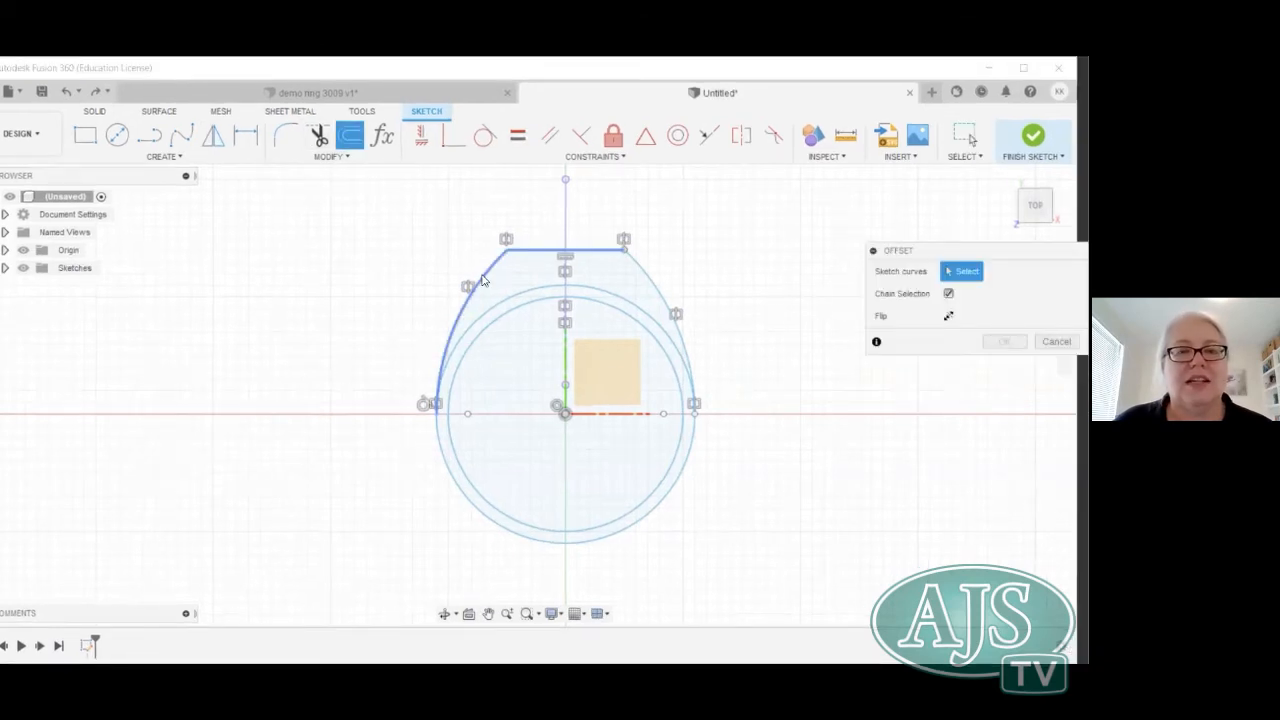
{"action": "left_click", "coordinate": [658, 285]}
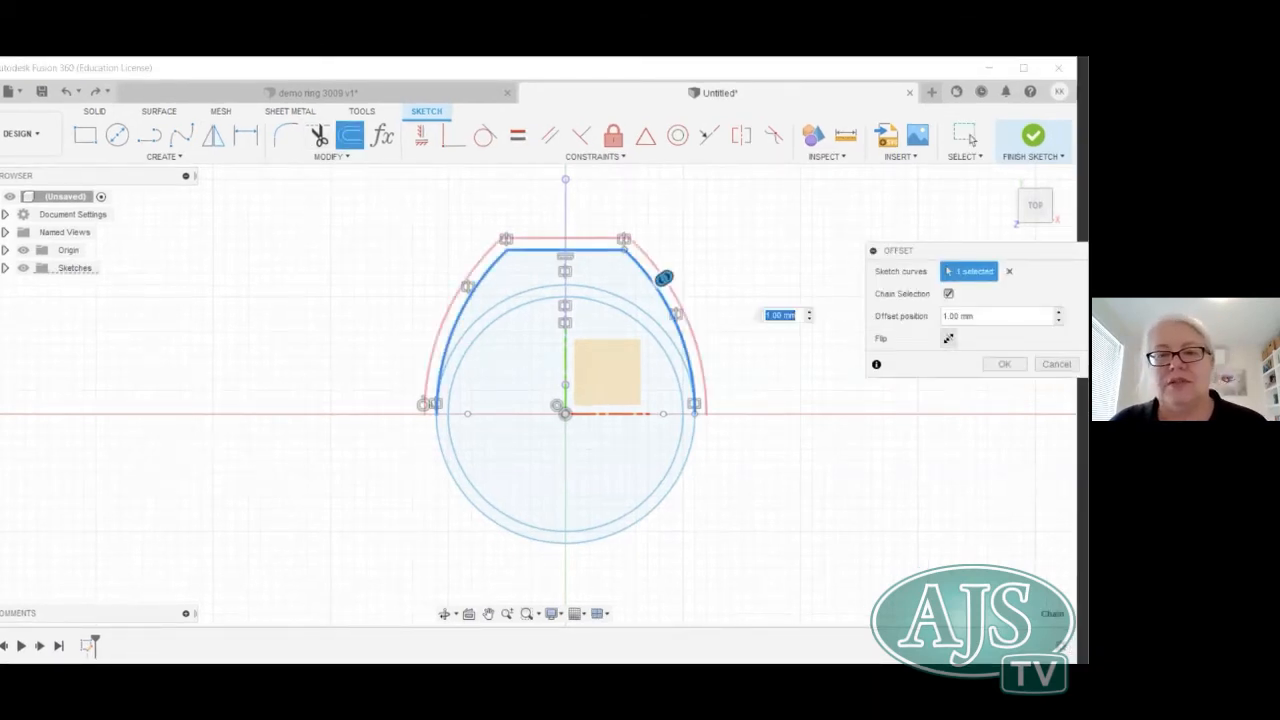
{"action": "left_click_drag", "start_coordinate": [664, 277], "coordinate": [644, 291]}
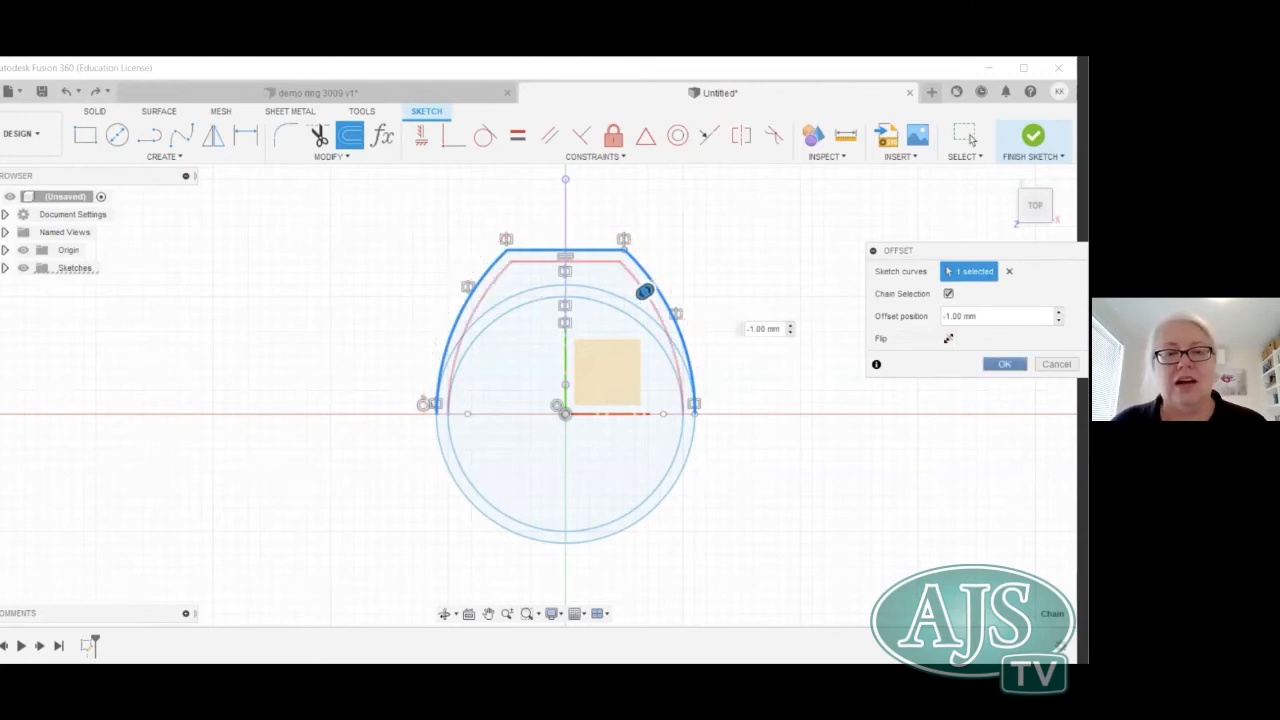
{"action": "key", "text": "Return"}
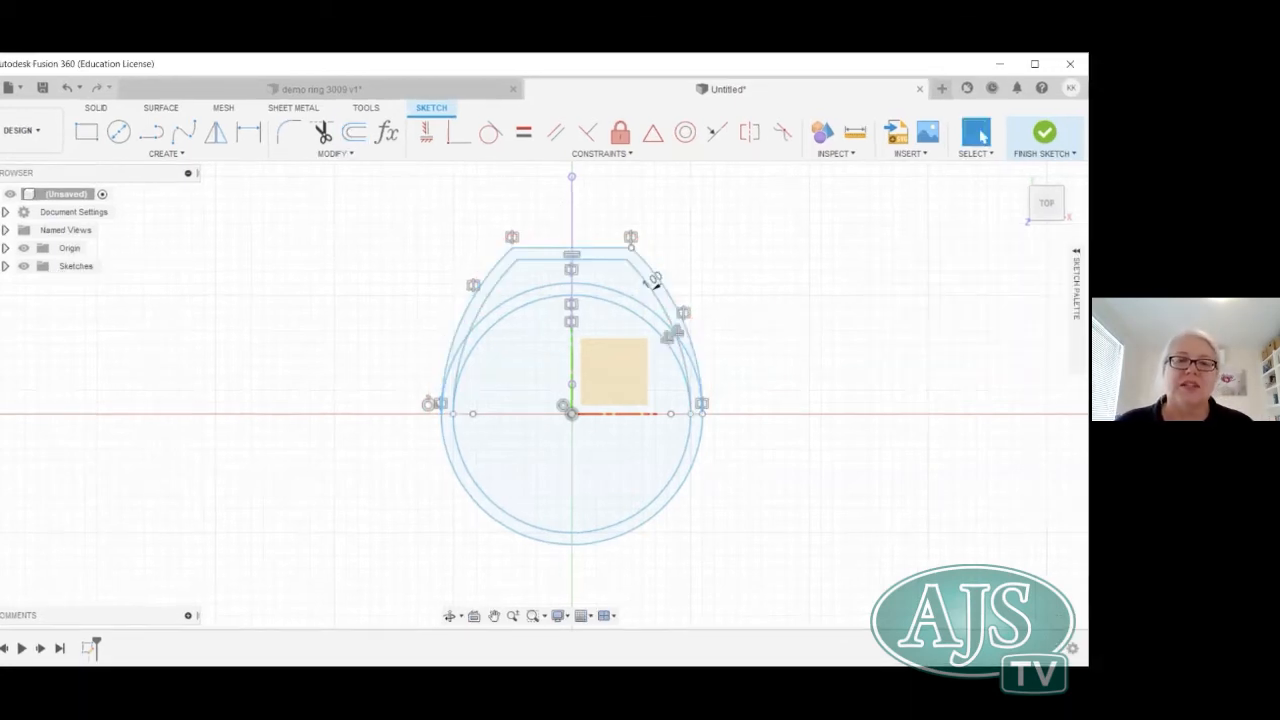
{"action": "scroll", "coordinate": [752, 285], "scroll_direction": "up", "scroll_amount": 2}
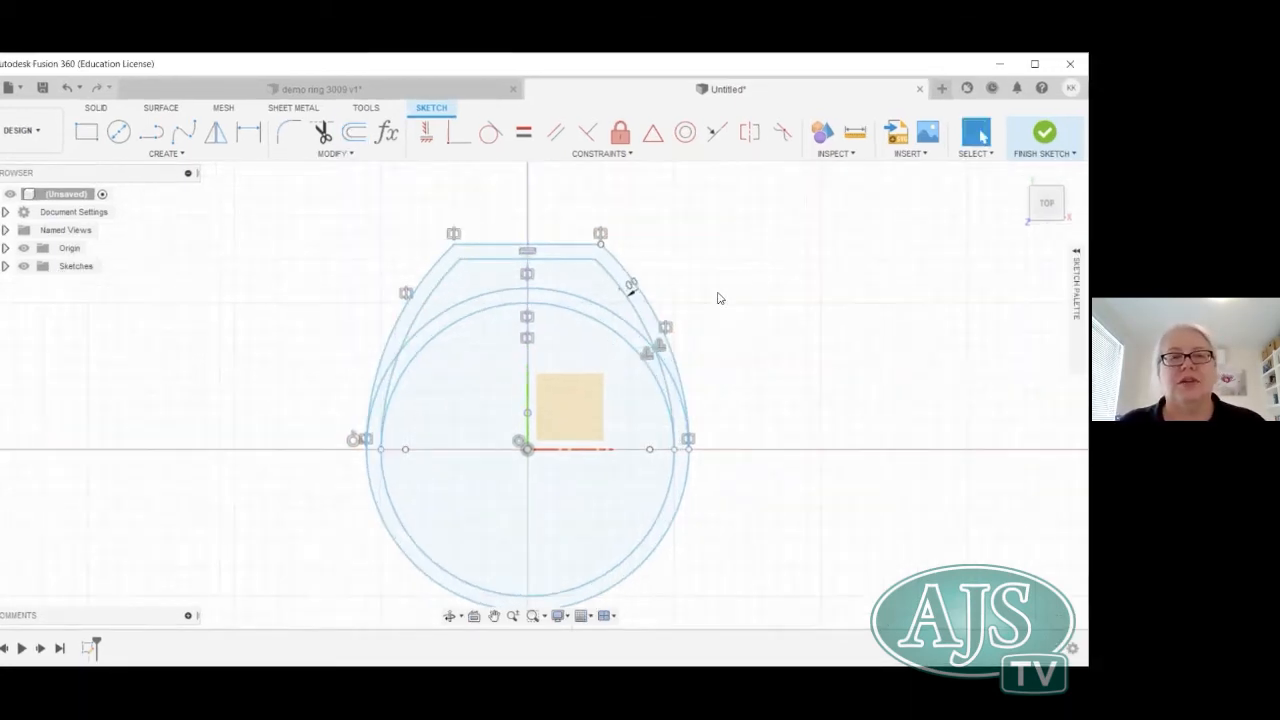
Trim away the outer circle's upper arc between the two inner offset arcs and finish the sketch.
{"action": "left_click", "coordinate": [457, 313]}
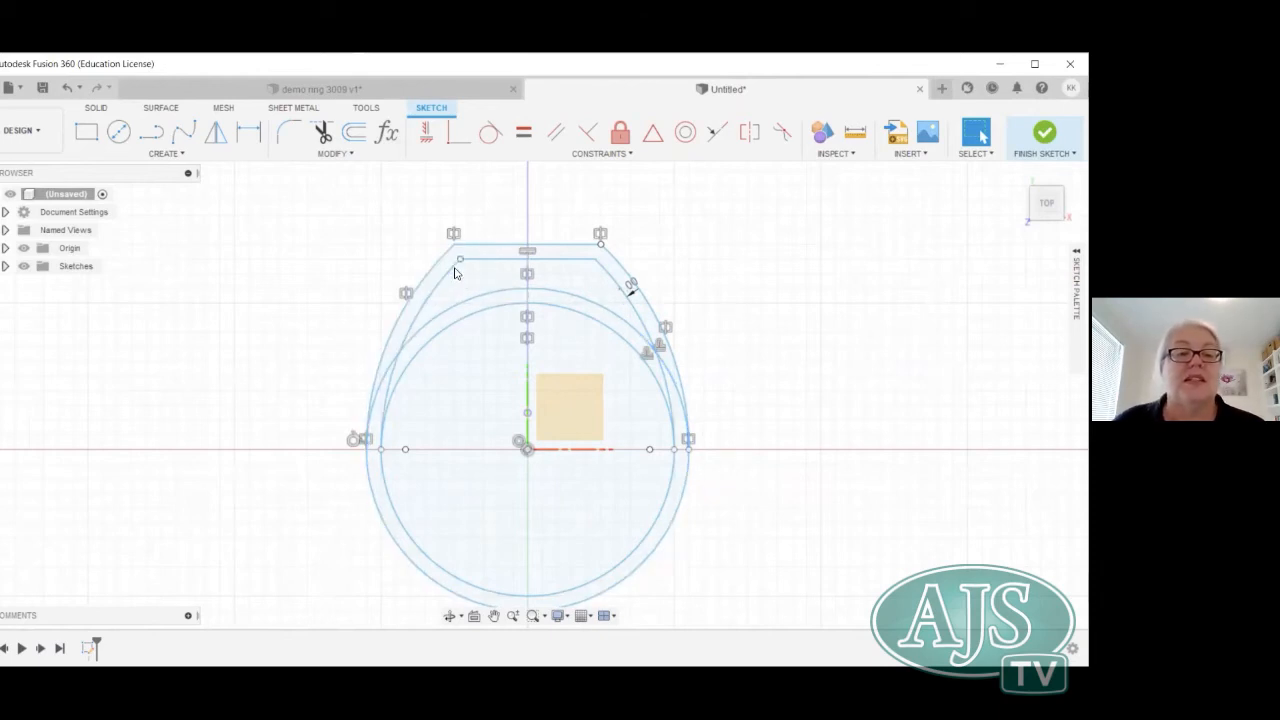
{"action": "left_click", "coordinate": [322, 133]}
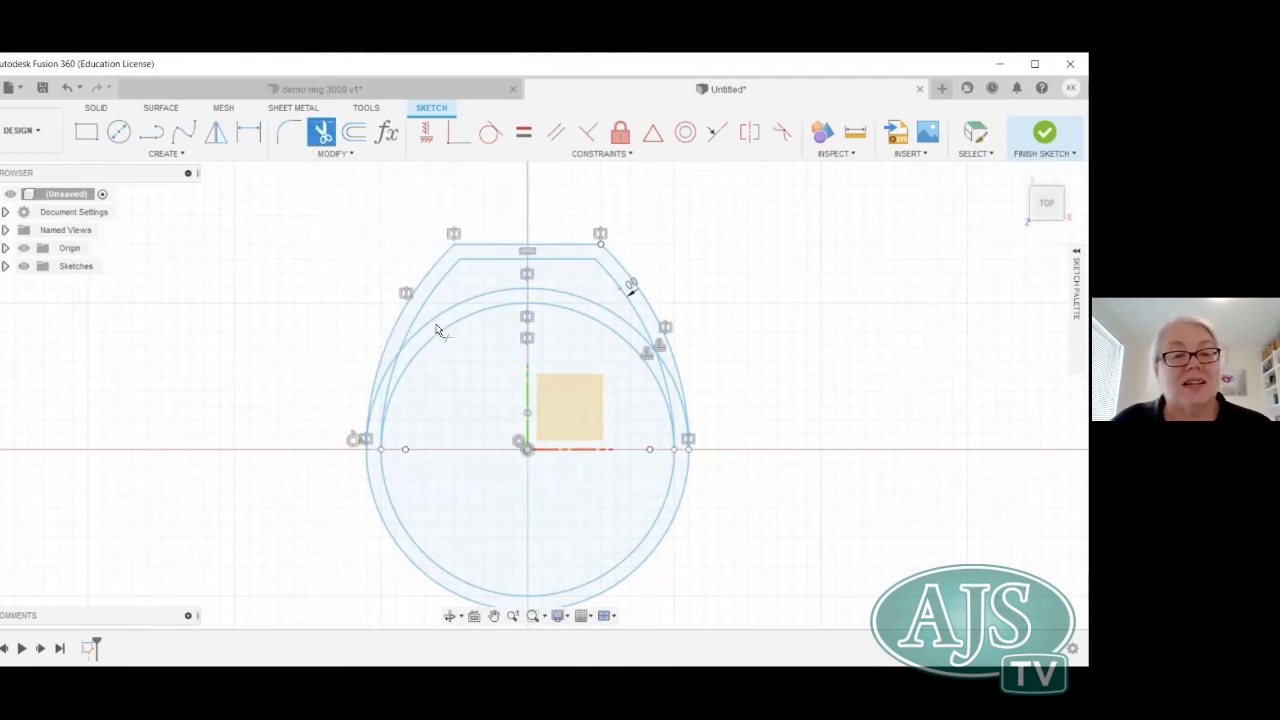
{"action": "left_click", "coordinate": [570, 293]}
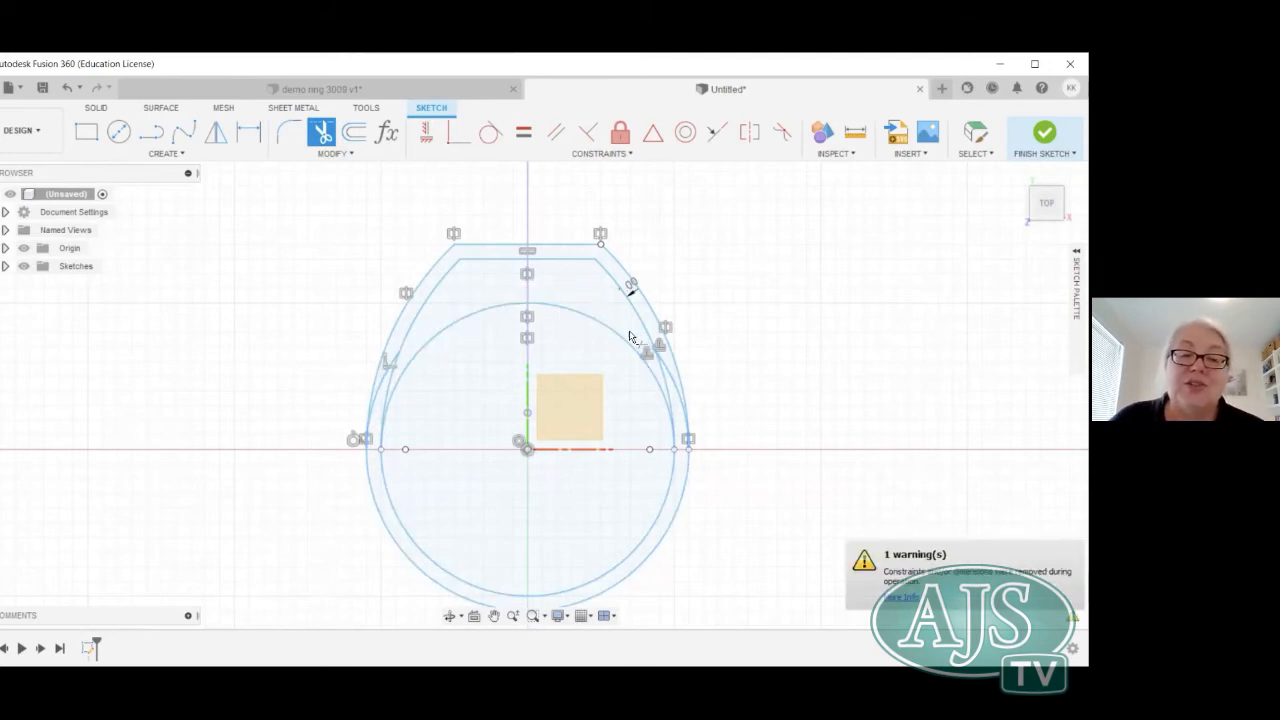
{"action": "middle_click_drag", "start_coordinate": [270, 362], "coordinate": [275, 260]}
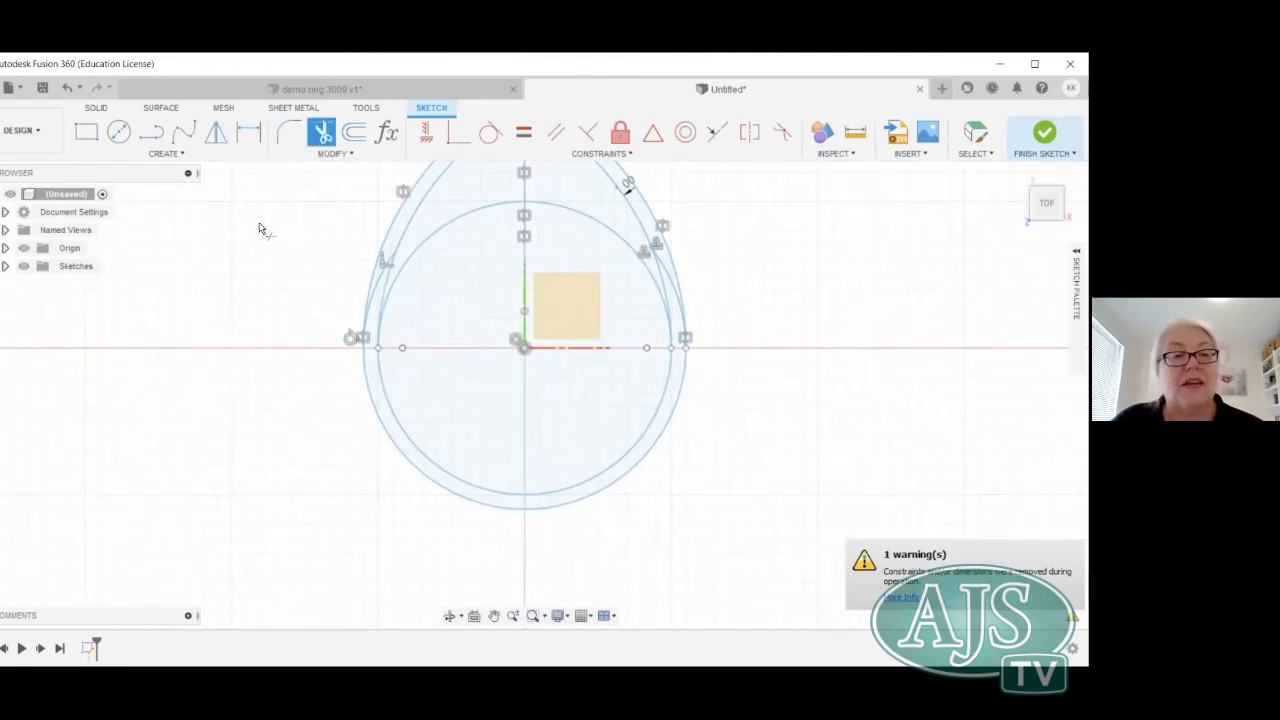
{"action": "left_click", "coordinate": [979, 134]}
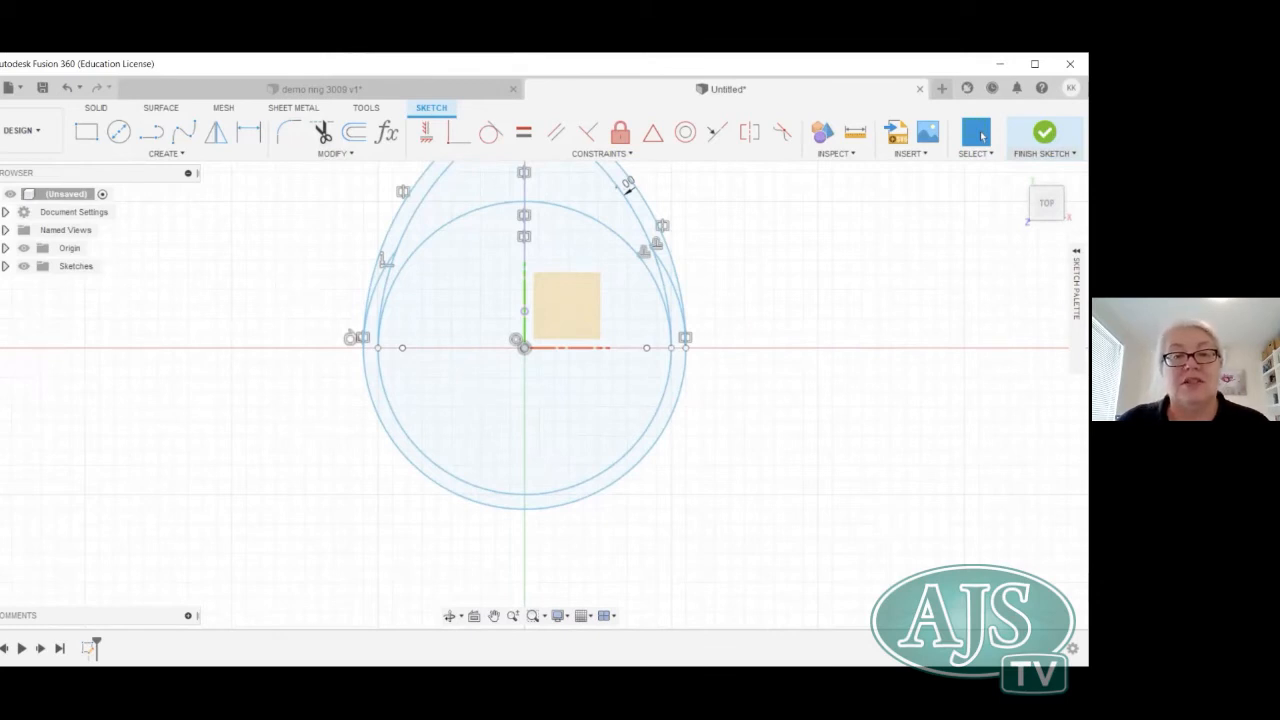
{"action": "left_click", "coordinate": [1044, 133]}
{"action": "middle_click_drag", "start_coordinate": [760, 318], "coordinate": [760, 391]}
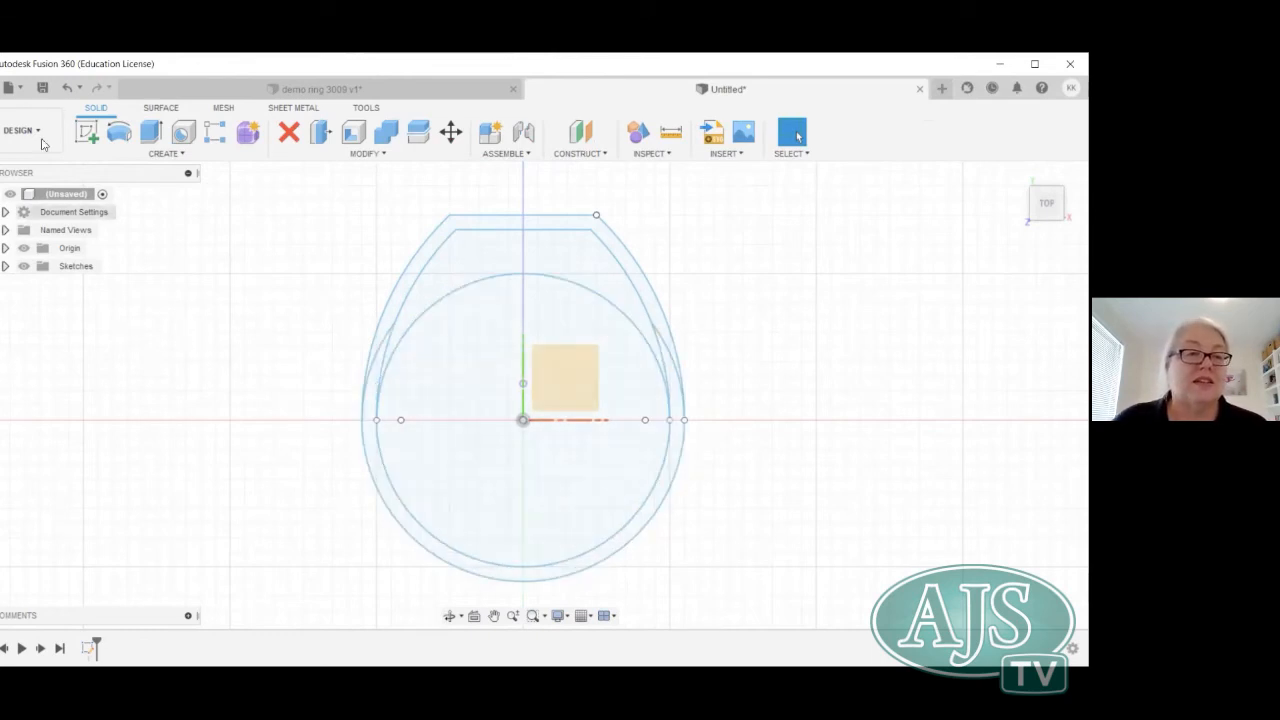
{"action": "left_click", "coordinate": [119, 133]}
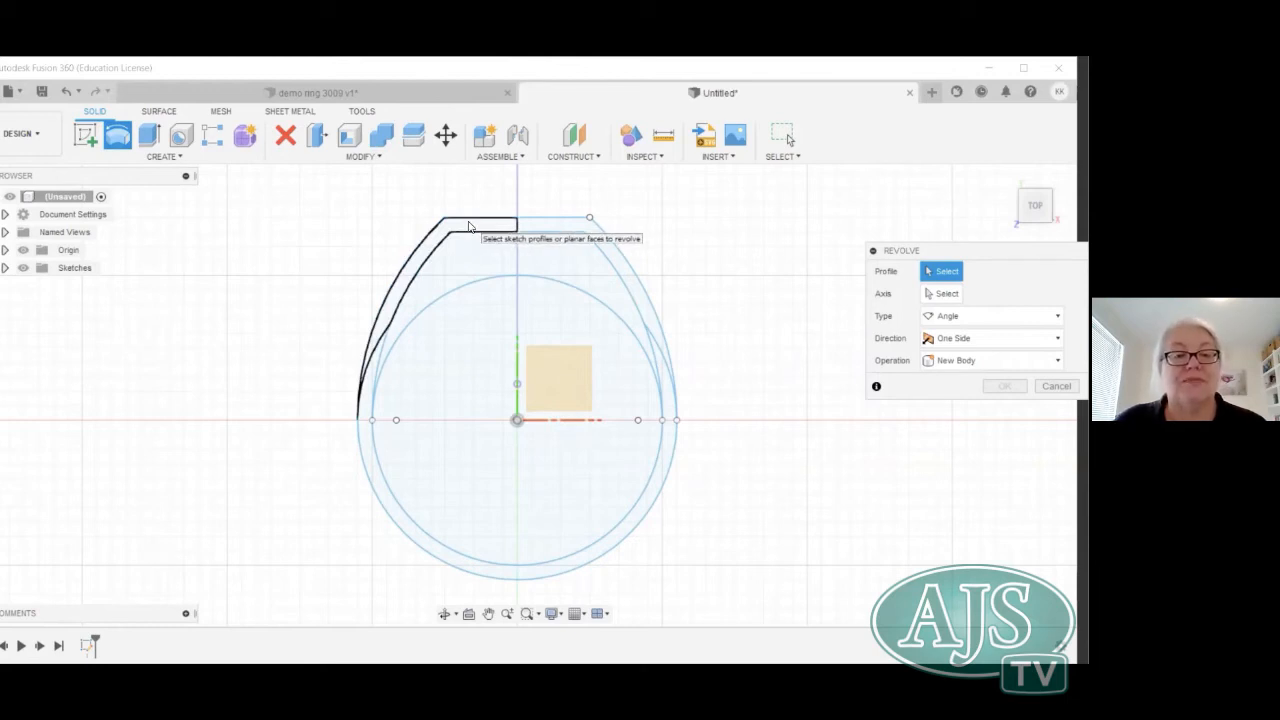
{"action": "left_click", "coordinate": [469, 226]}
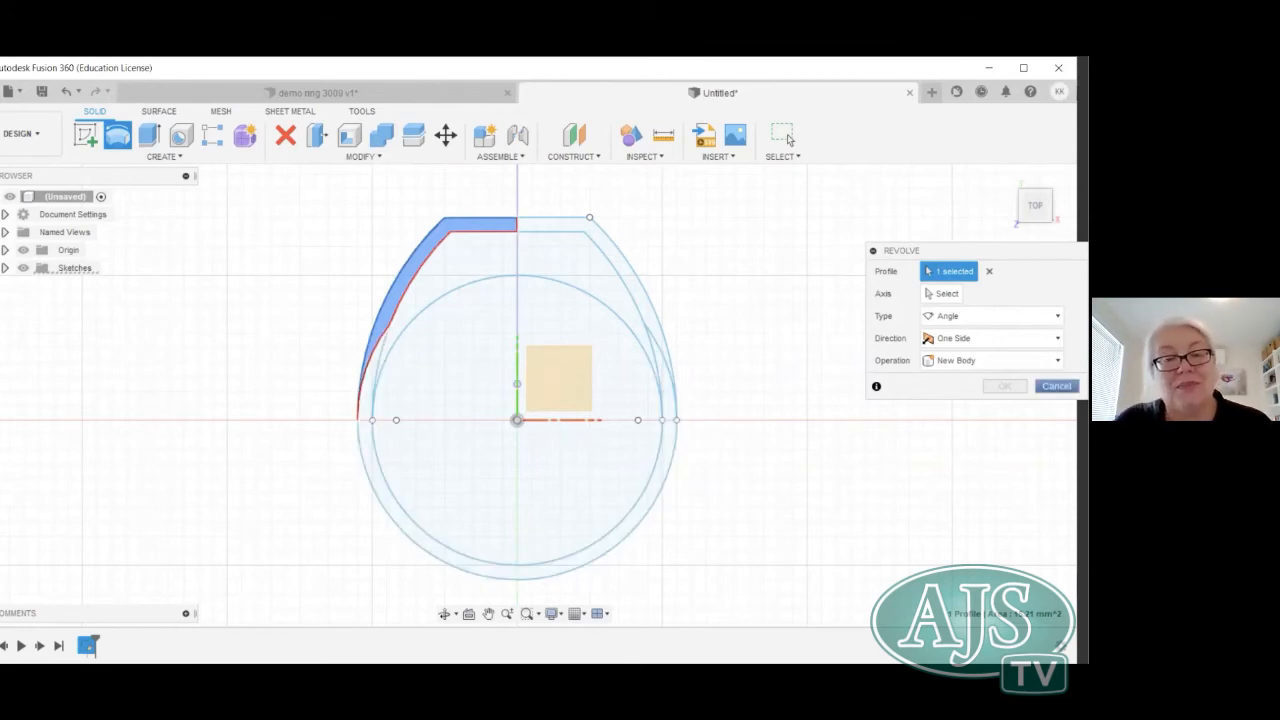
{"action": "key", "text": "Escape"}
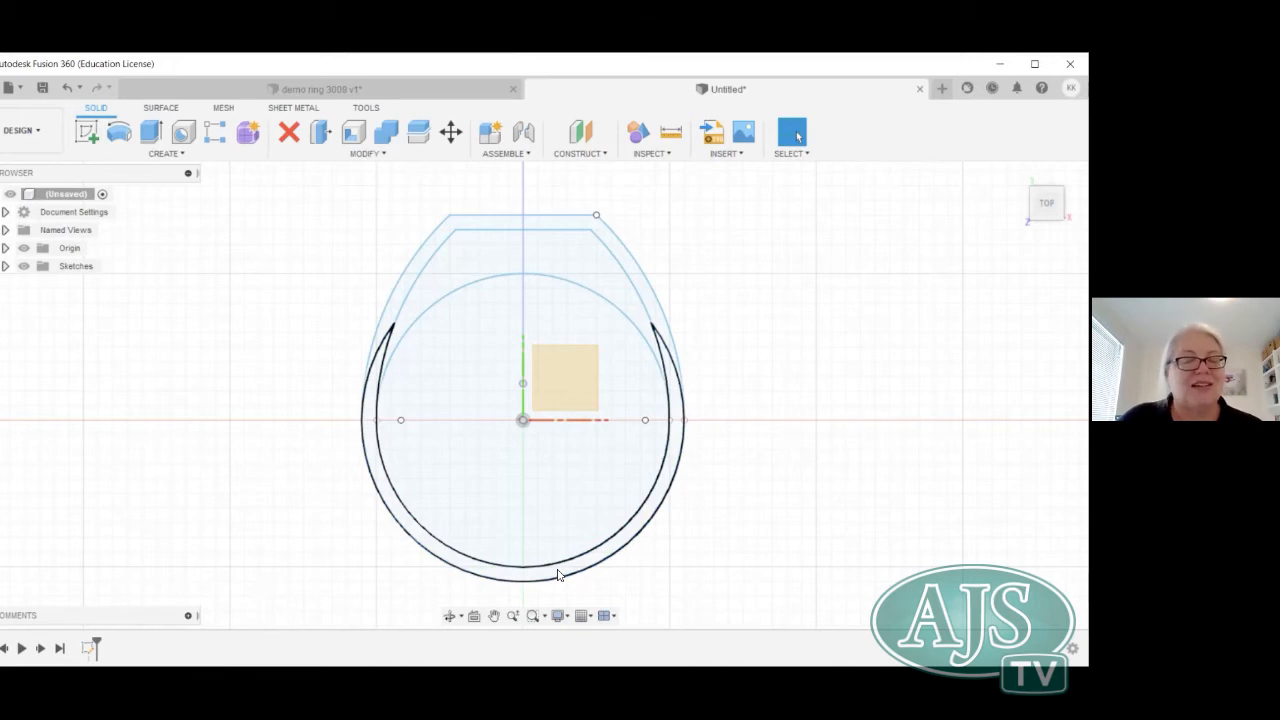
Edit the profile sketch and add a vertical centre line through the origin, extending above and below the ring outline, and finish the sketch.
{"action": "right_click", "coordinate": [91, 650]}
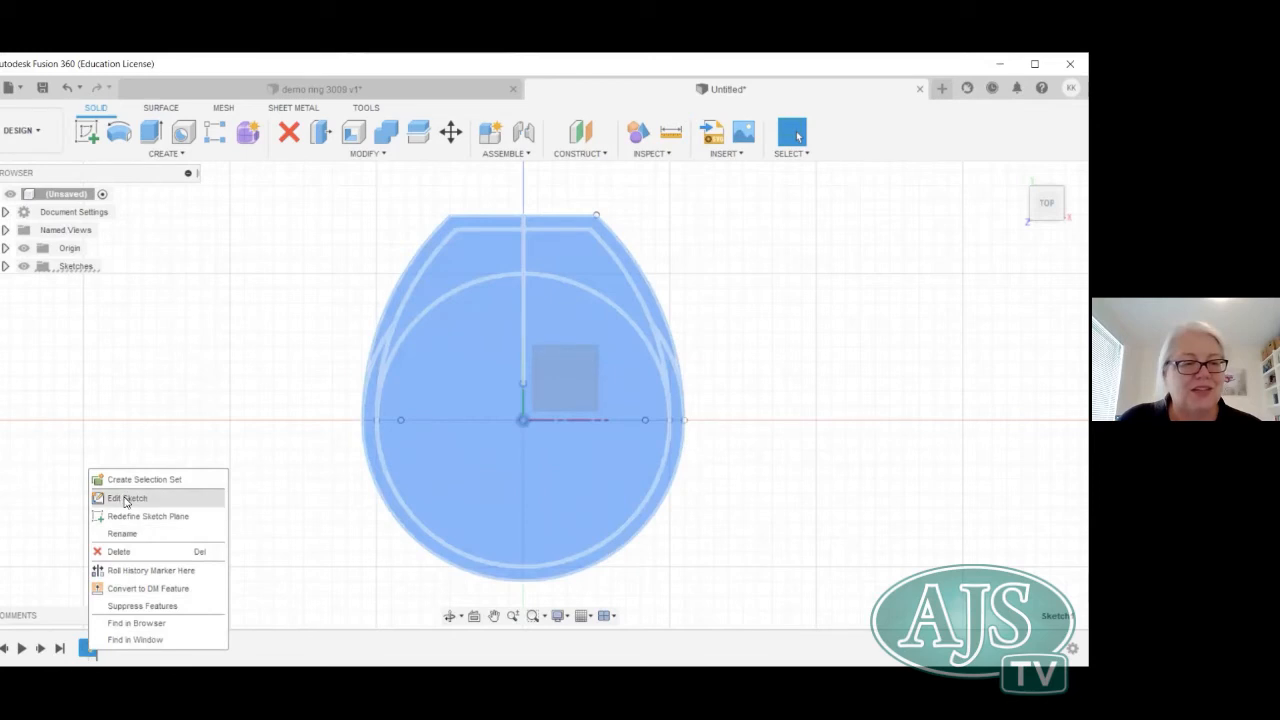
{"action": "left_click", "coordinate": [126, 499]}
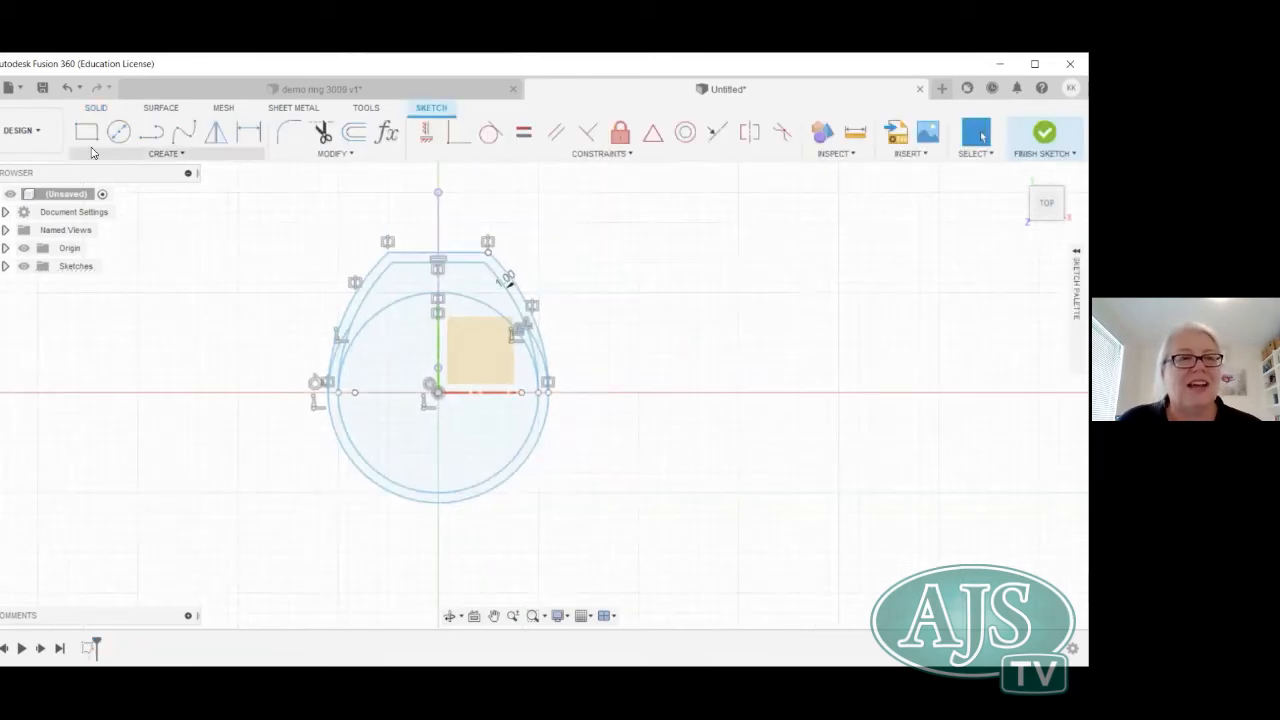
{"action": "left_click", "coordinate": [152, 136]}
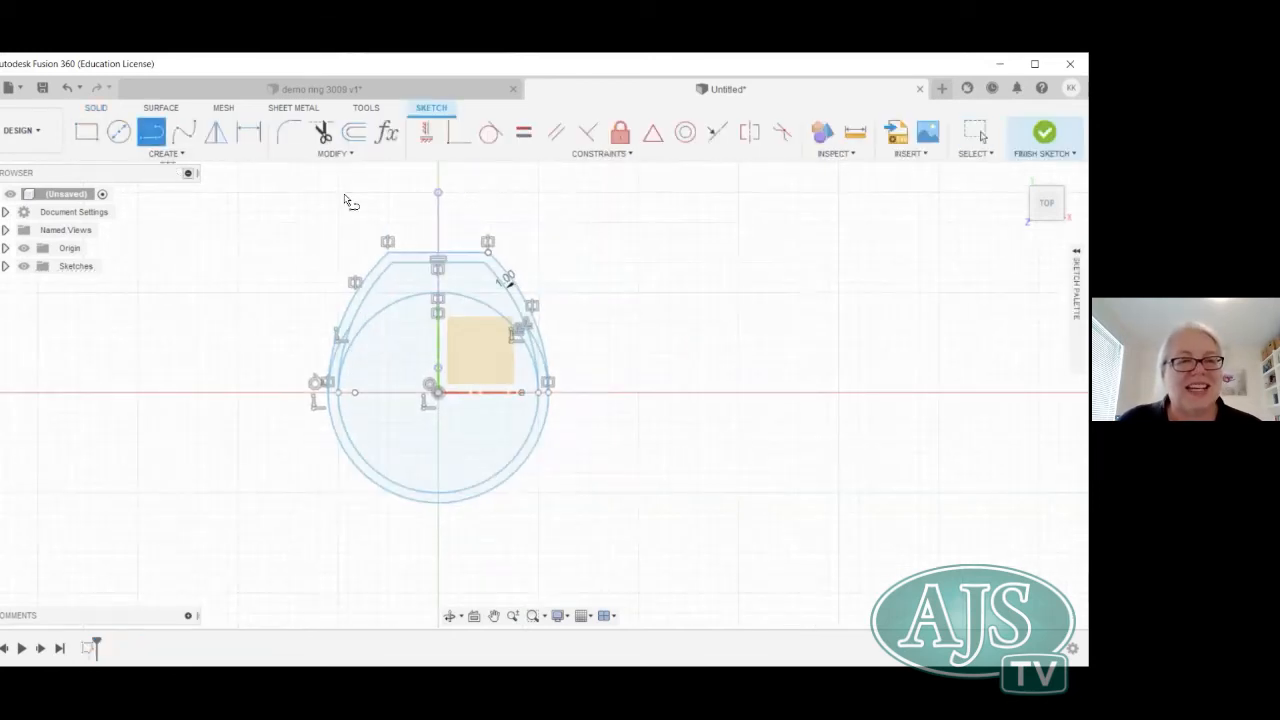
{"action": "left_click", "coordinate": [438, 193]}
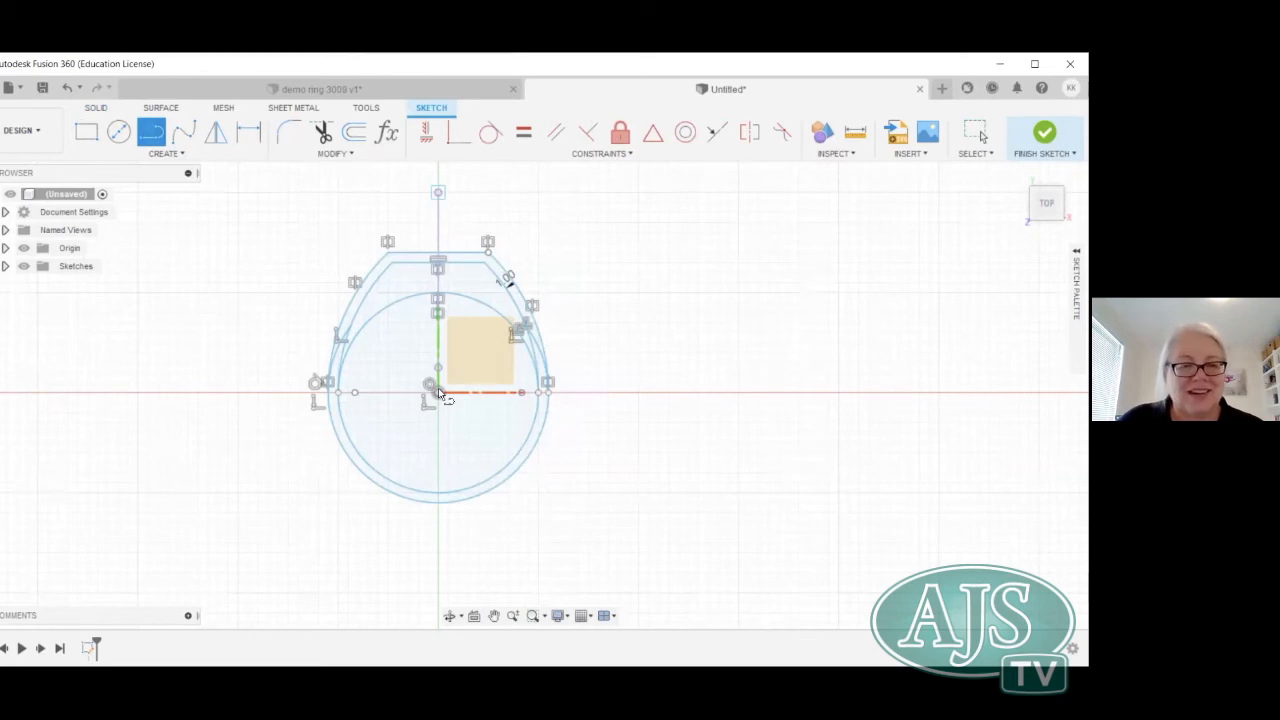
{"action": "left_click", "coordinate": [440, 543]}
{"action": "left_click", "coordinate": [978, 134]}
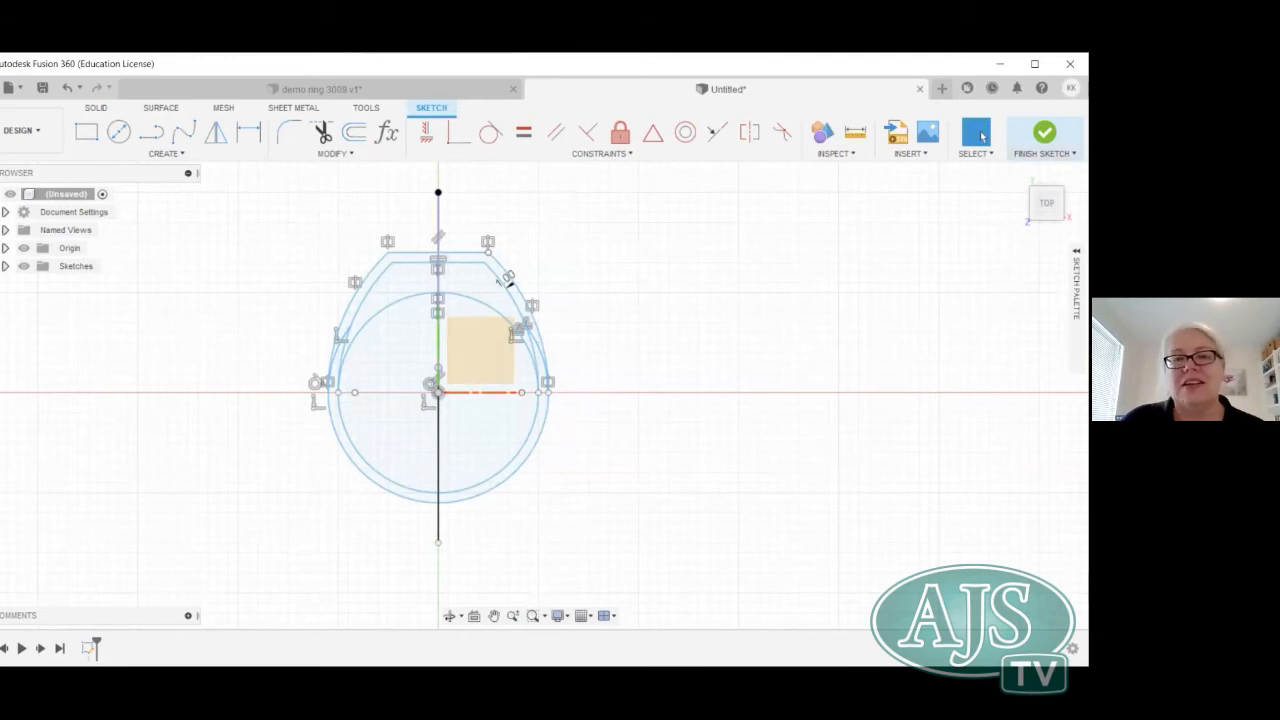
{"action": "left_click", "coordinate": [1044, 132]}
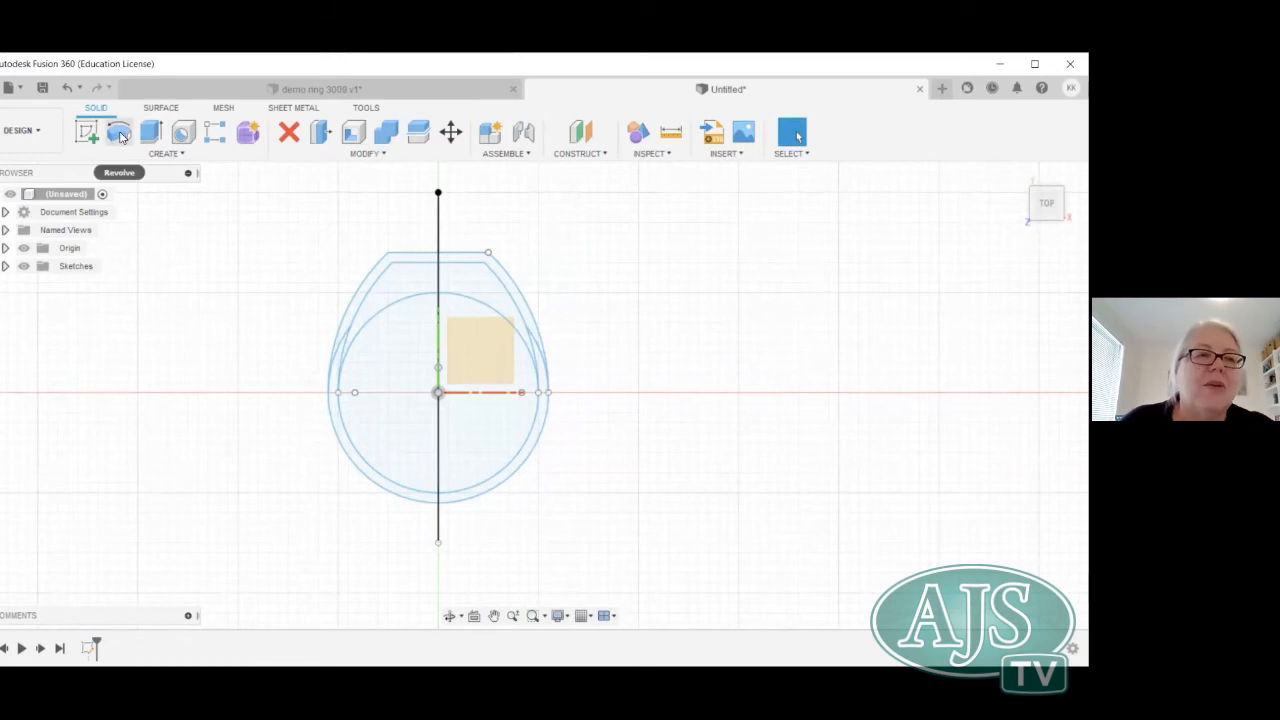
Revolve the left-half top and band profiles 360 degrees about the vertical centre line as a new body.
{"action": "left_click", "coordinate": [119, 136]}
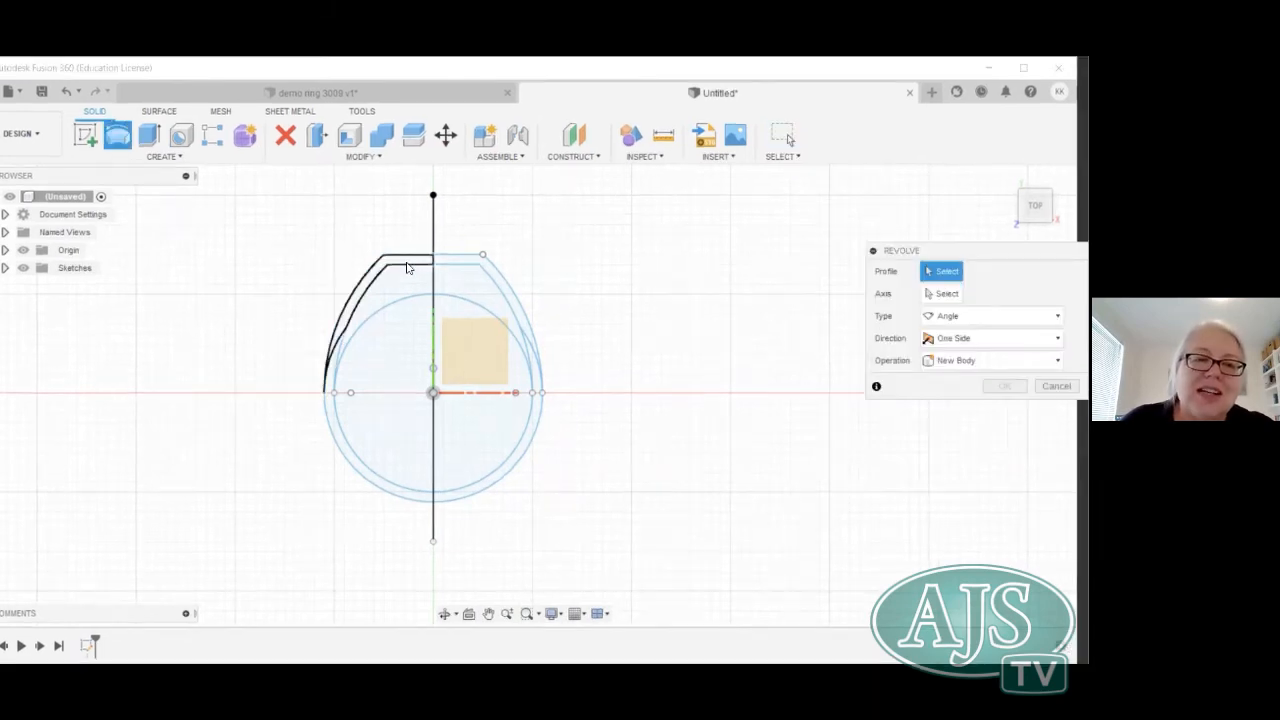
{"action": "left_click", "coordinate": [334, 370]}
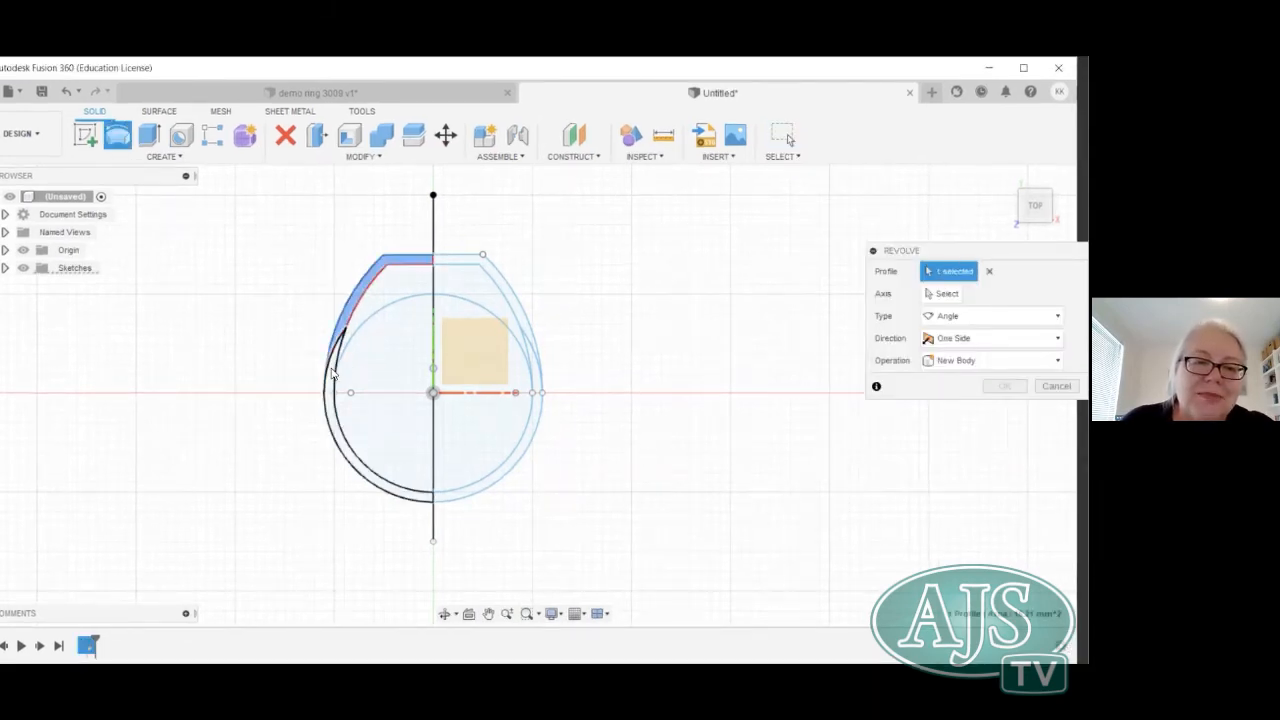
{"action": "left_click", "coordinate": [334, 372]}
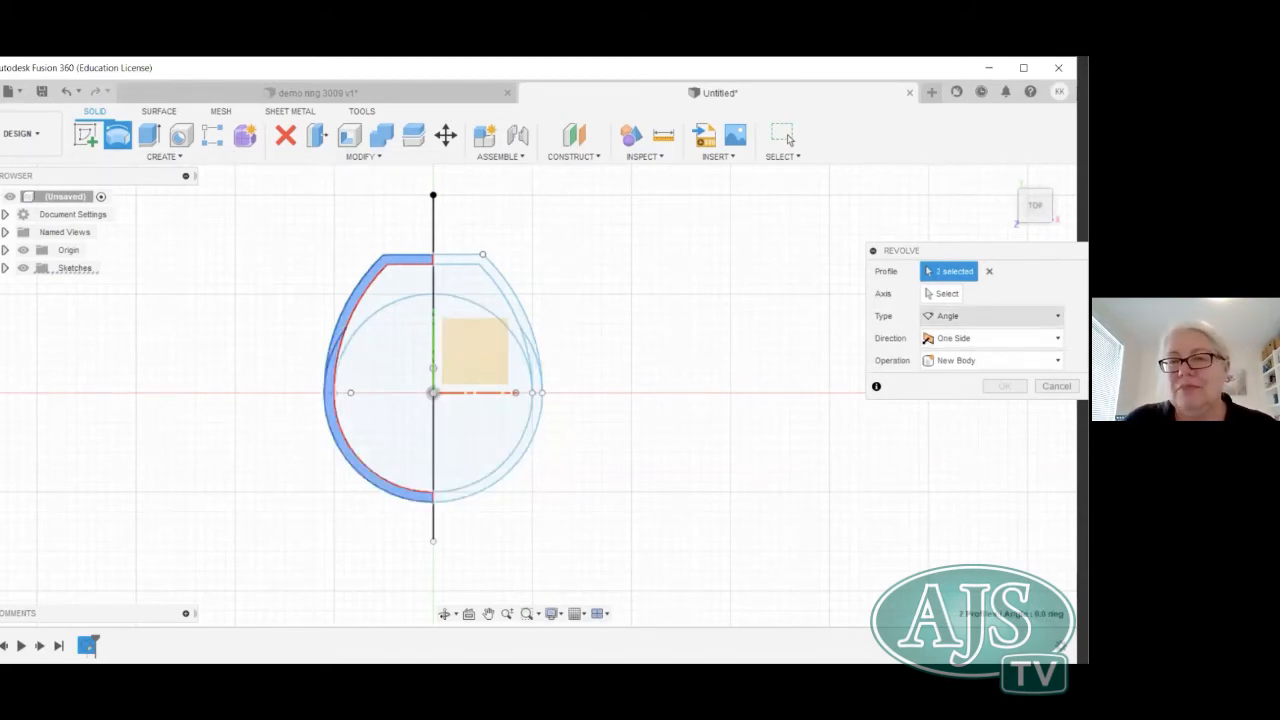
{"action": "left_click", "coordinate": [944, 293]}
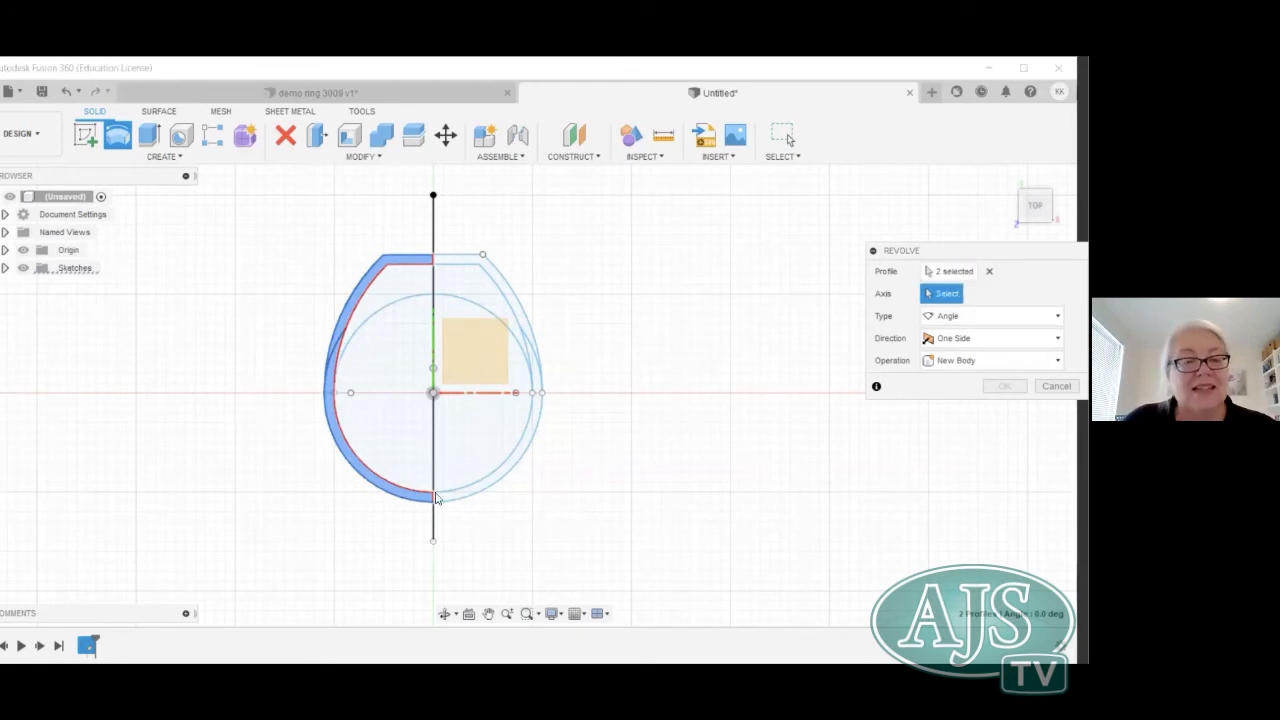
{"action": "left_click", "coordinate": [434, 478]}
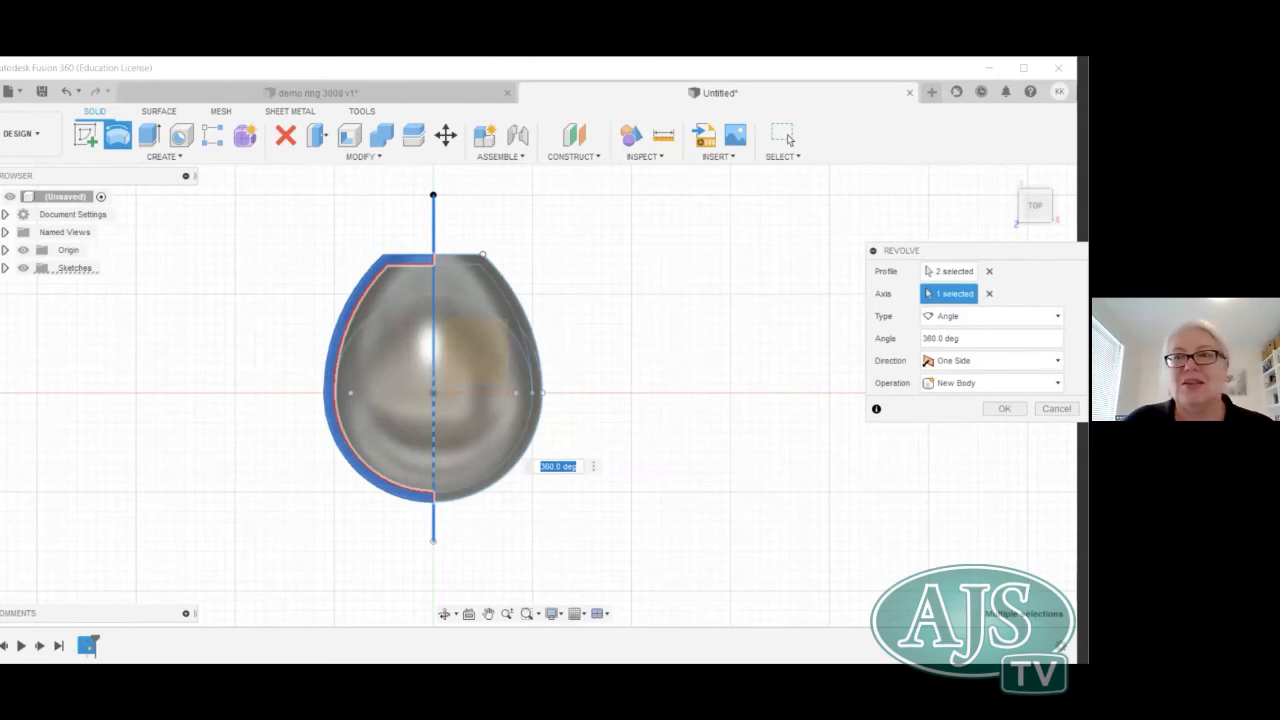
{"action": "mouse_move", "coordinate": [1035, 205]}
{"action": "left_mouse_down"}
{"action": "mouse_move", "coordinate": [998, 135]}
{"action": "mouse_move", "coordinate": [1030, 205]}
{"action": "mouse_move", "coordinate": [1035, 282]}
{"action": "mouse_move", "coordinate": [1007, 178]}
{"action": "left_mouse_up"}
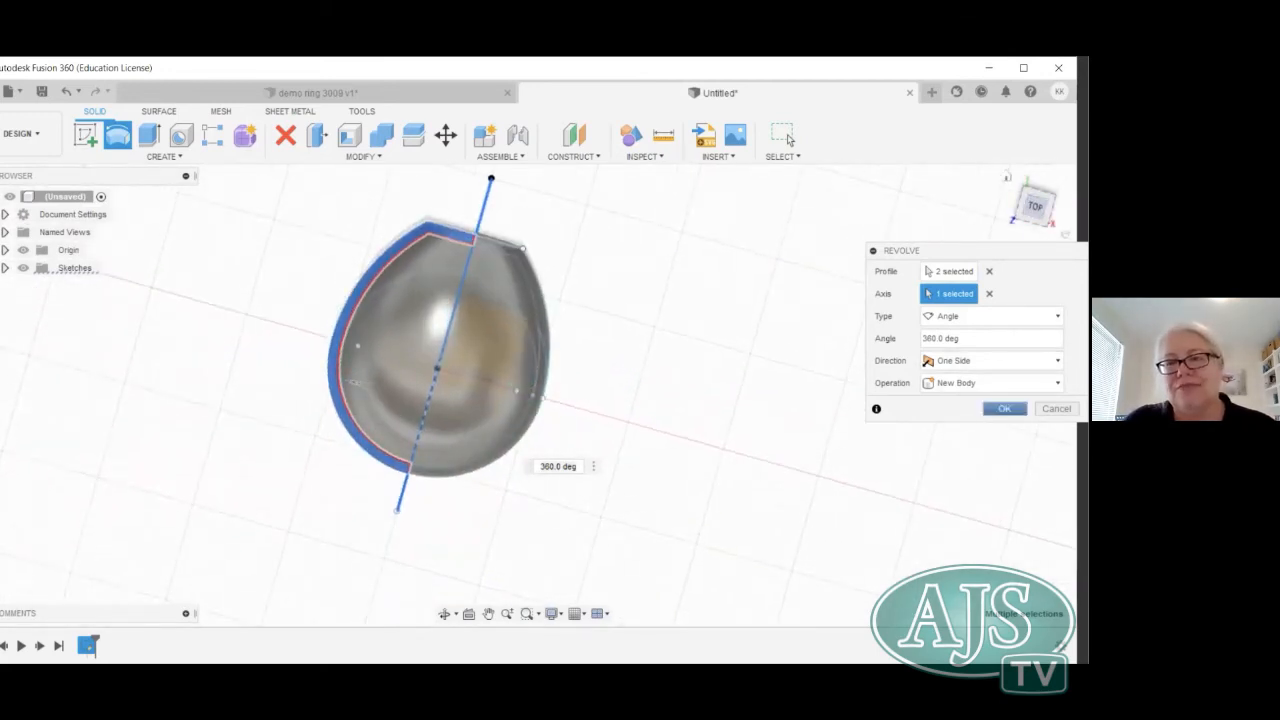
{"action": "key", "text": "Return"}
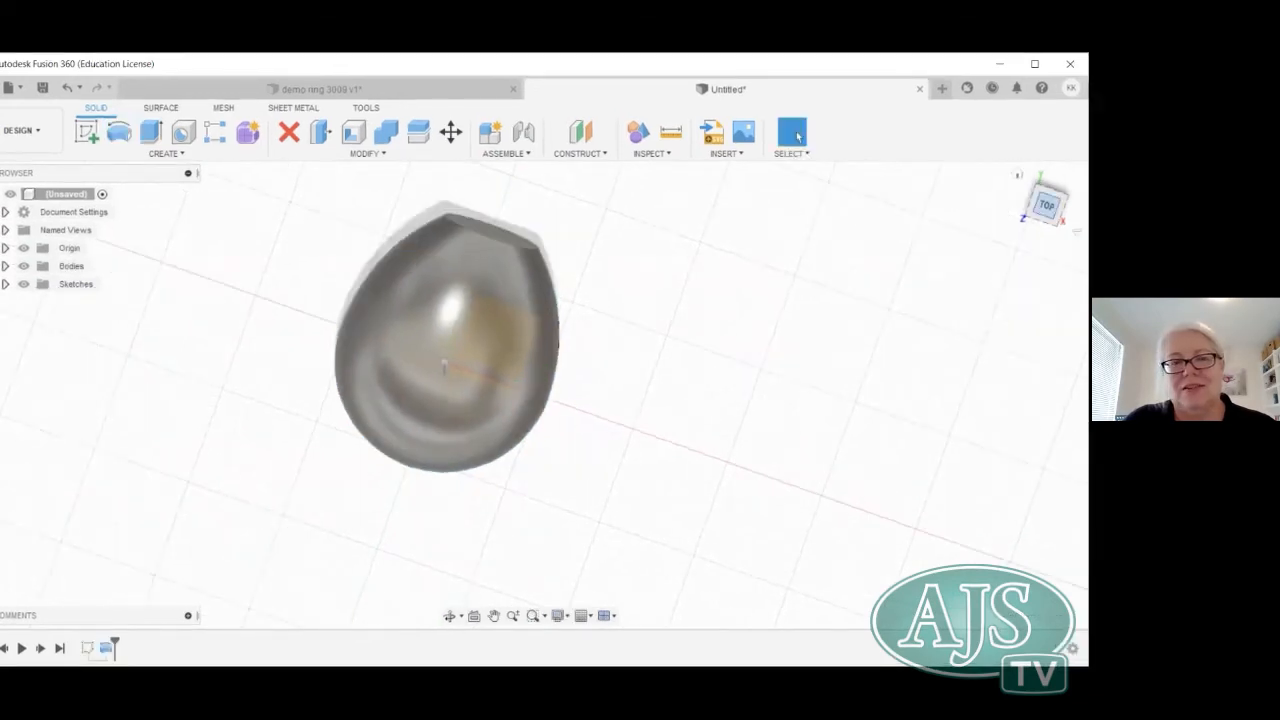
Show the profile sketch again over the revolved body.
{"action": "left_click", "coordinate": [1046, 205]}
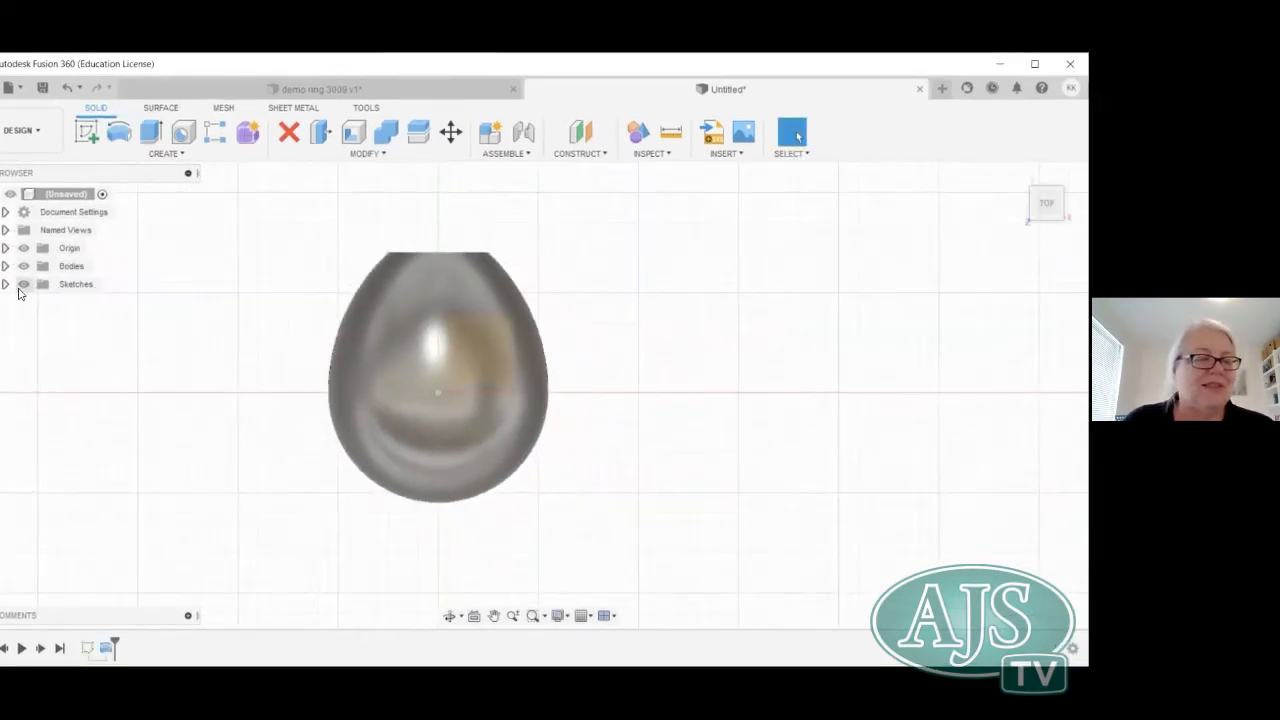
{"action": "left_click", "coordinate": [5, 284]}
{"action": "left_click", "coordinate": [37, 302]}
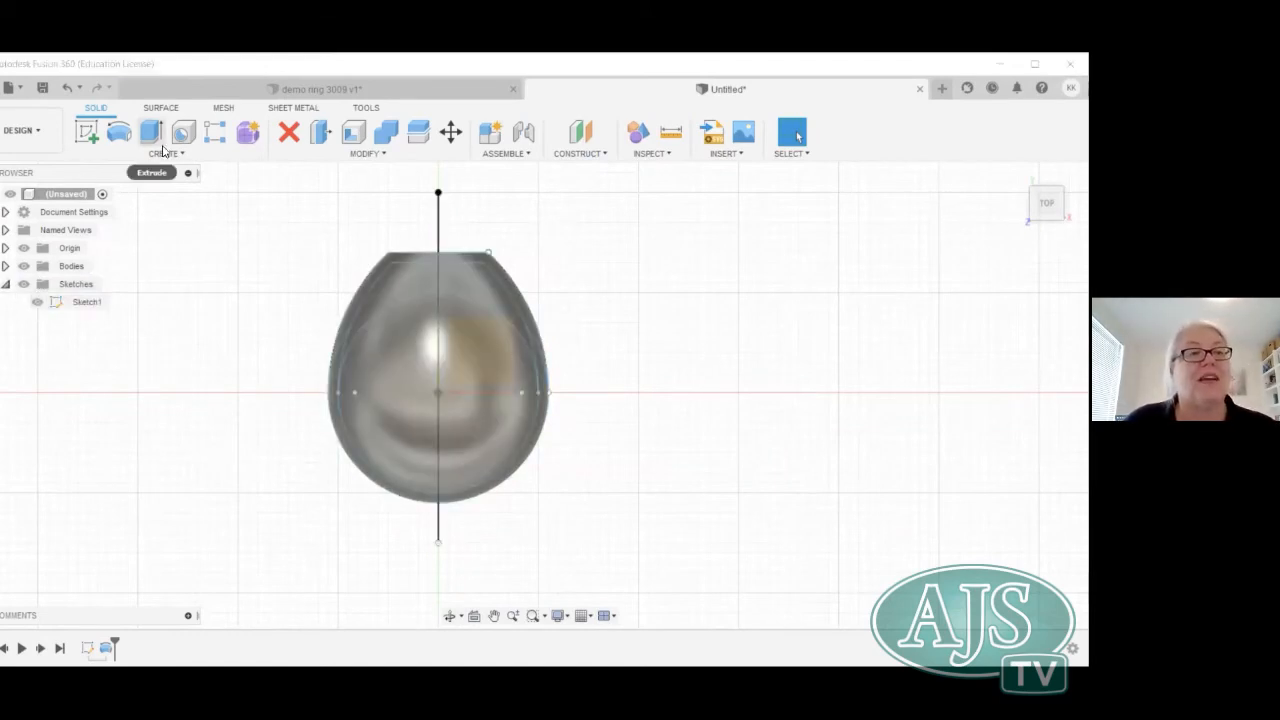
Extrude both halves of the inner circle symmetrically about 16.2 mm as a cut through the revolved body to open the finger hole.
{"action": "left_click", "coordinate": [149, 134]}
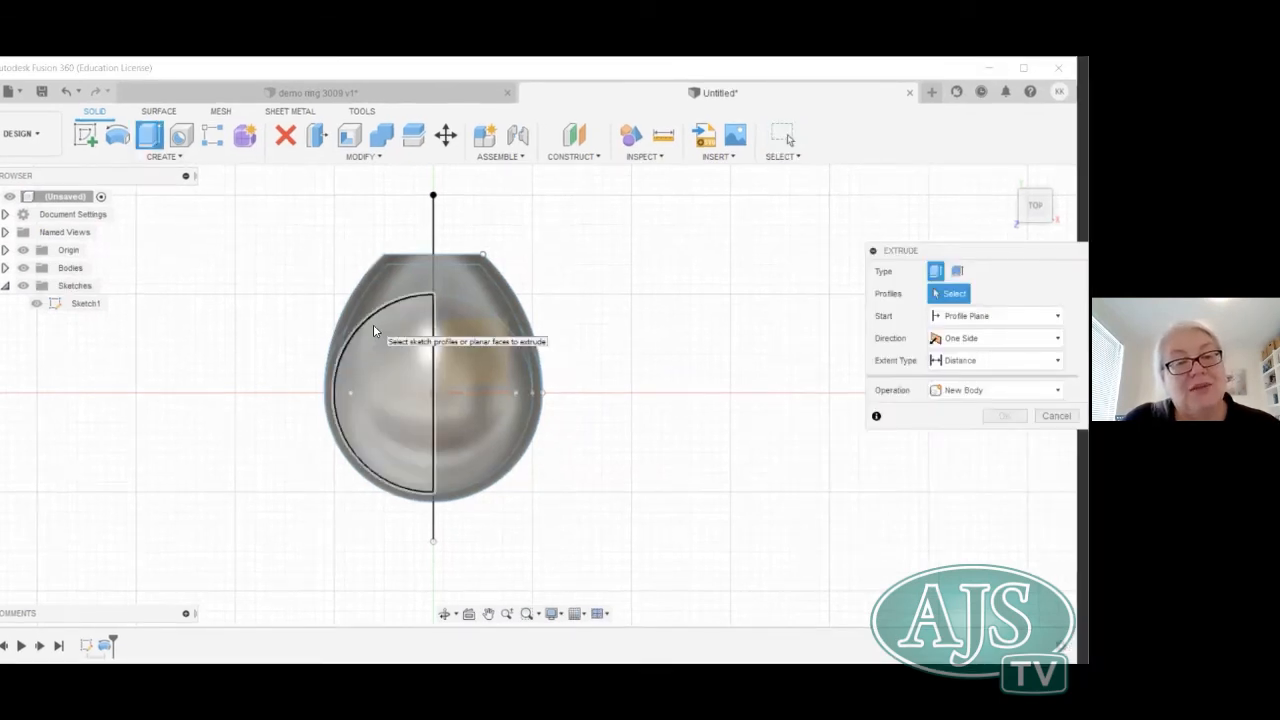
{"action": "left_click", "coordinate": [415, 336]}
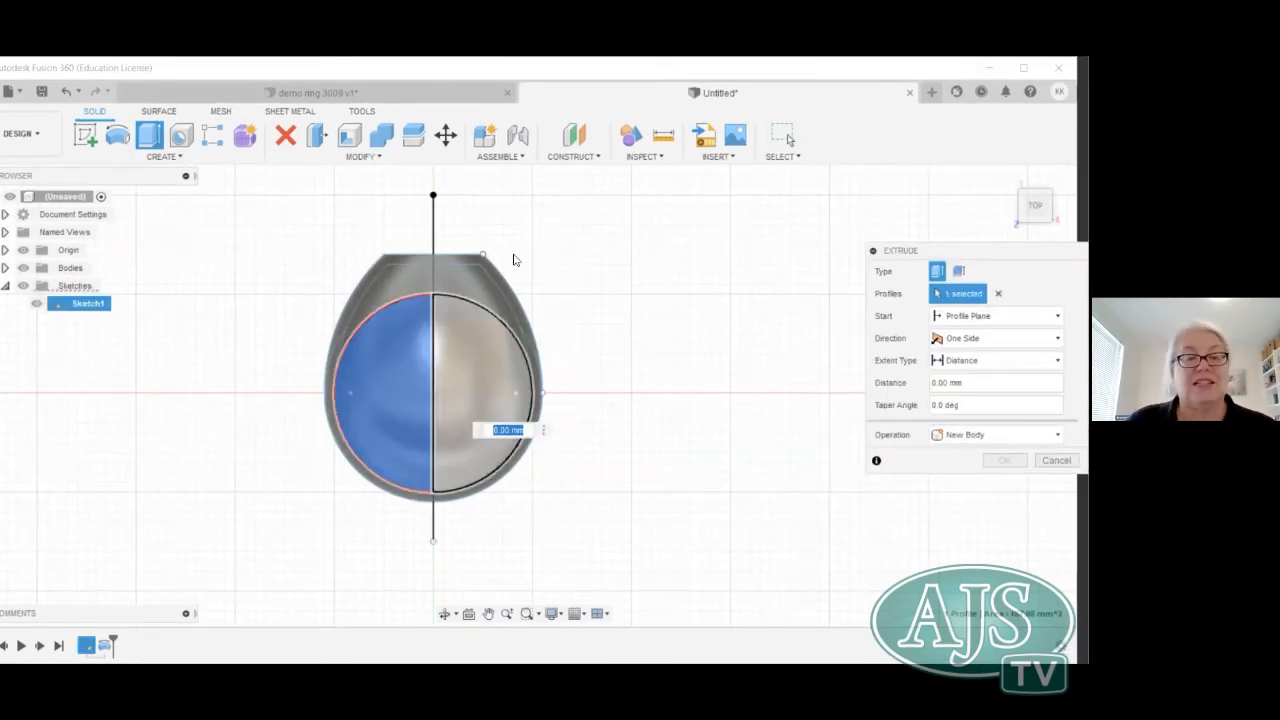
{"action": "left_click", "coordinate": [495, 320]}
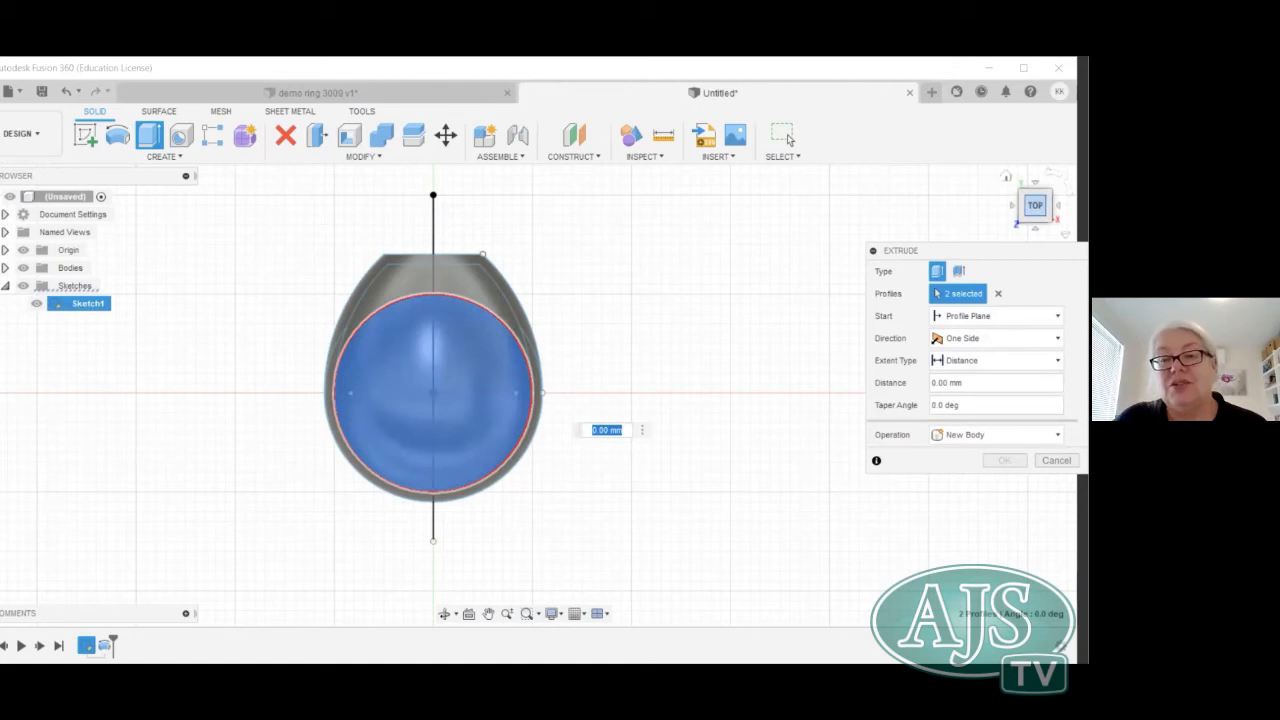
{"action": "left_click", "coordinate": [1000, 338]}
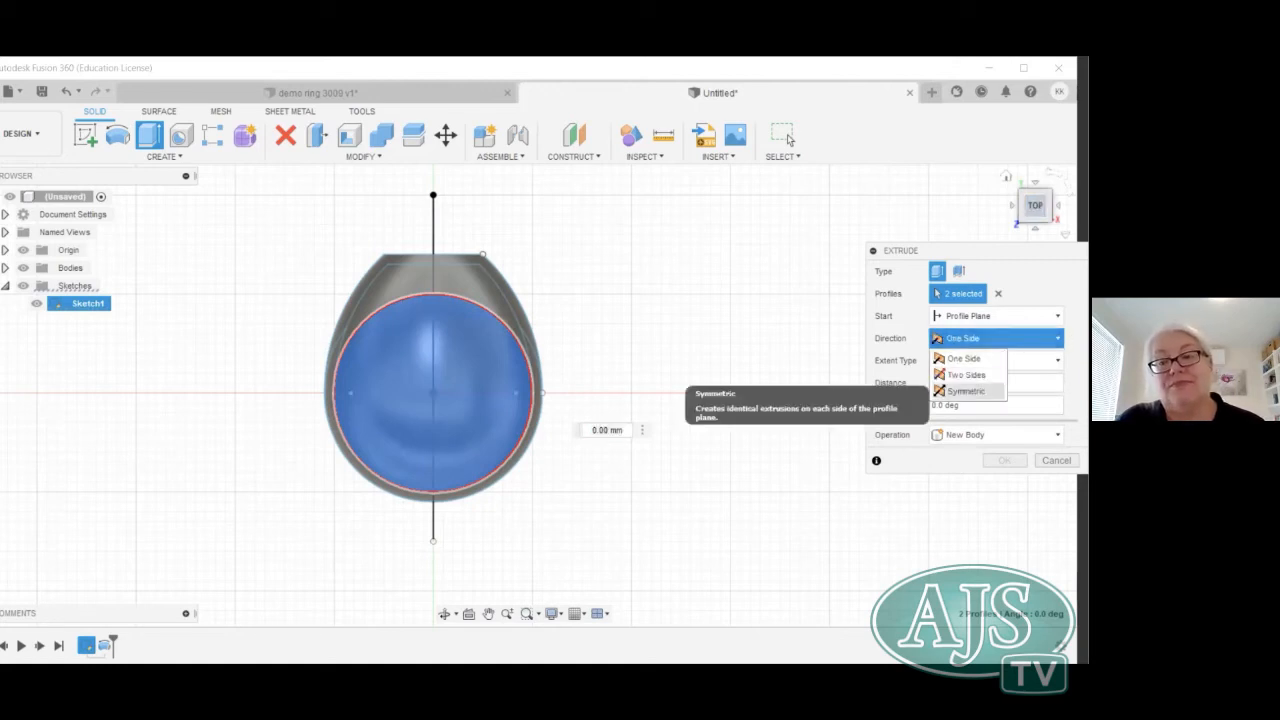
{"action": "left_click", "coordinate": [966, 391]}
{"action": "left_click_drag", "start_coordinate": [1035, 193], "coordinate": [1004, 120]}
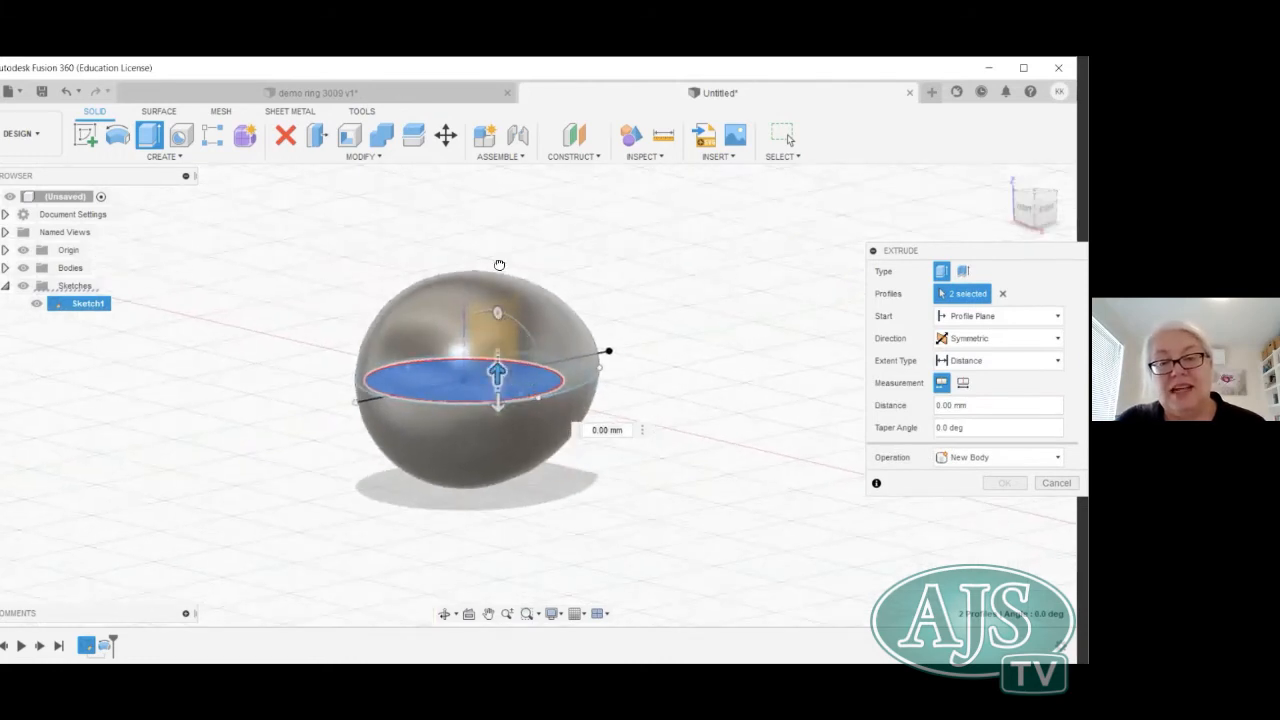
{"action": "left_click_drag", "start_coordinate": [497, 373], "coordinate": [497, 228]}
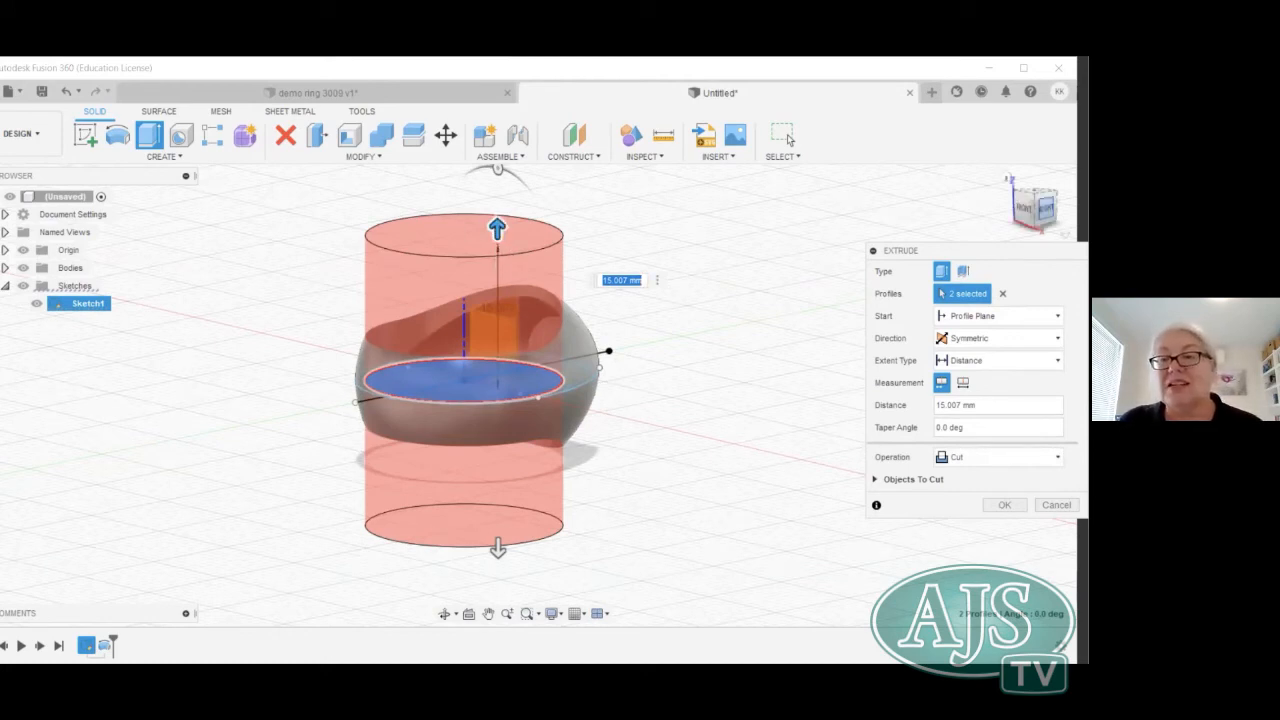
{"action": "left_click", "coordinate": [1045, 207]}
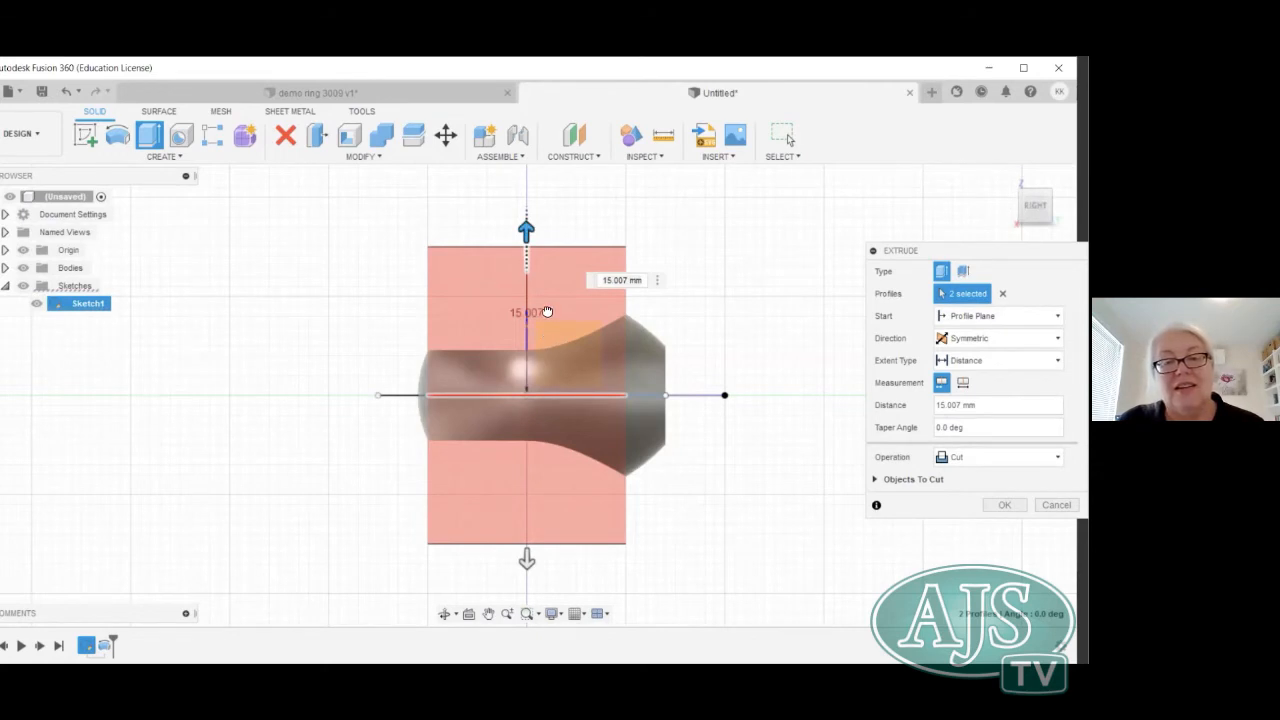
{"action": "left_click_drag", "start_coordinate": [550, 286], "coordinate": [565, 216]}
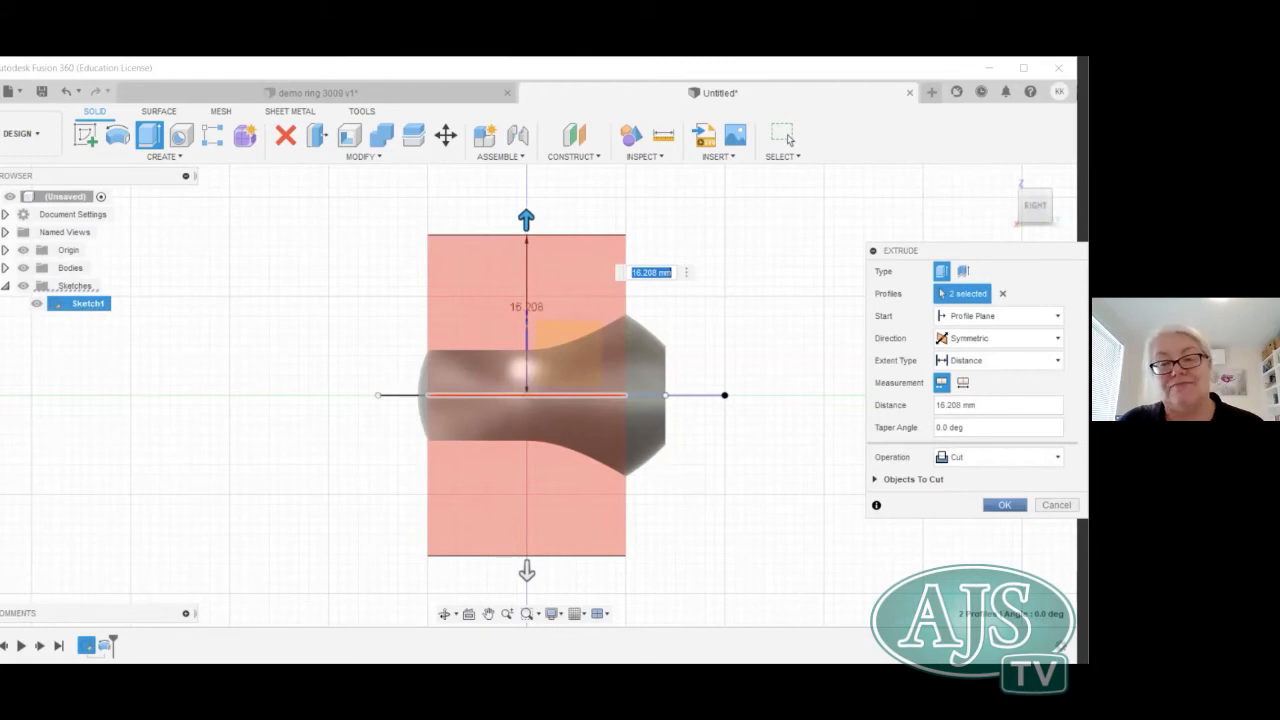
{"action": "key", "text": "Return"}
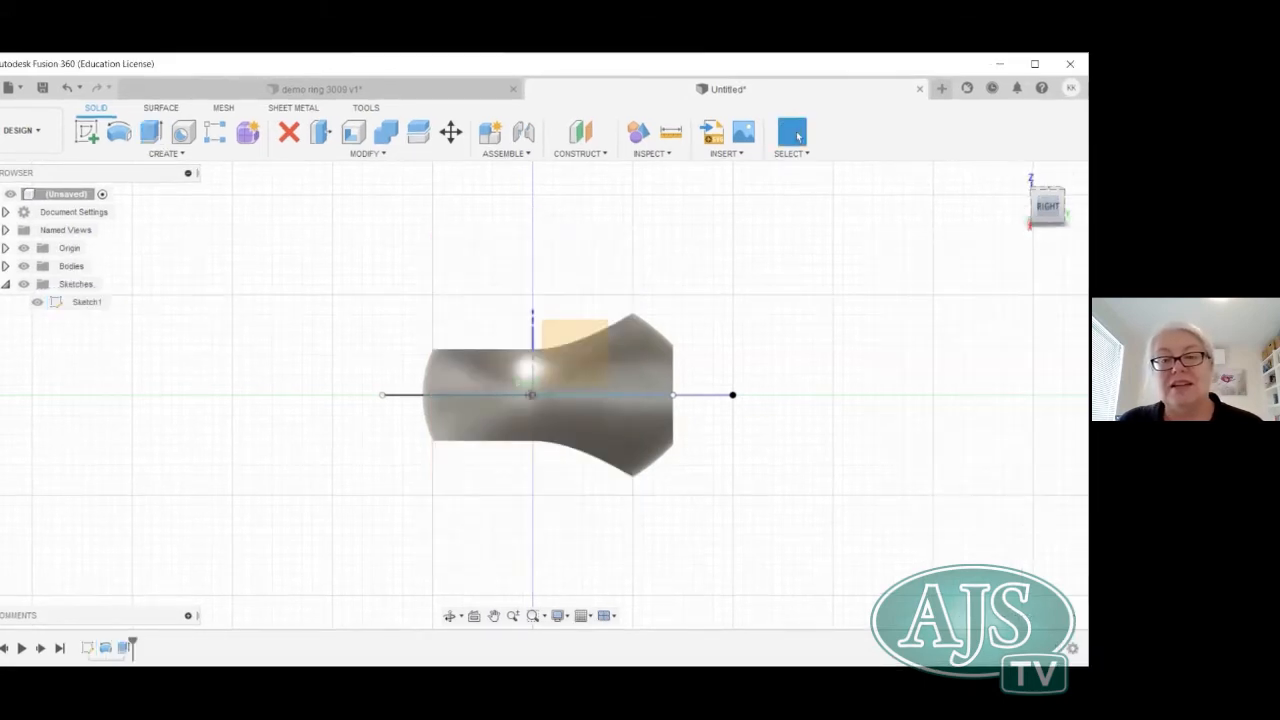
Hide the origin geometry and all sketches so only the ring body is displayed.
{"action": "left_click", "coordinate": [1032, 181]}
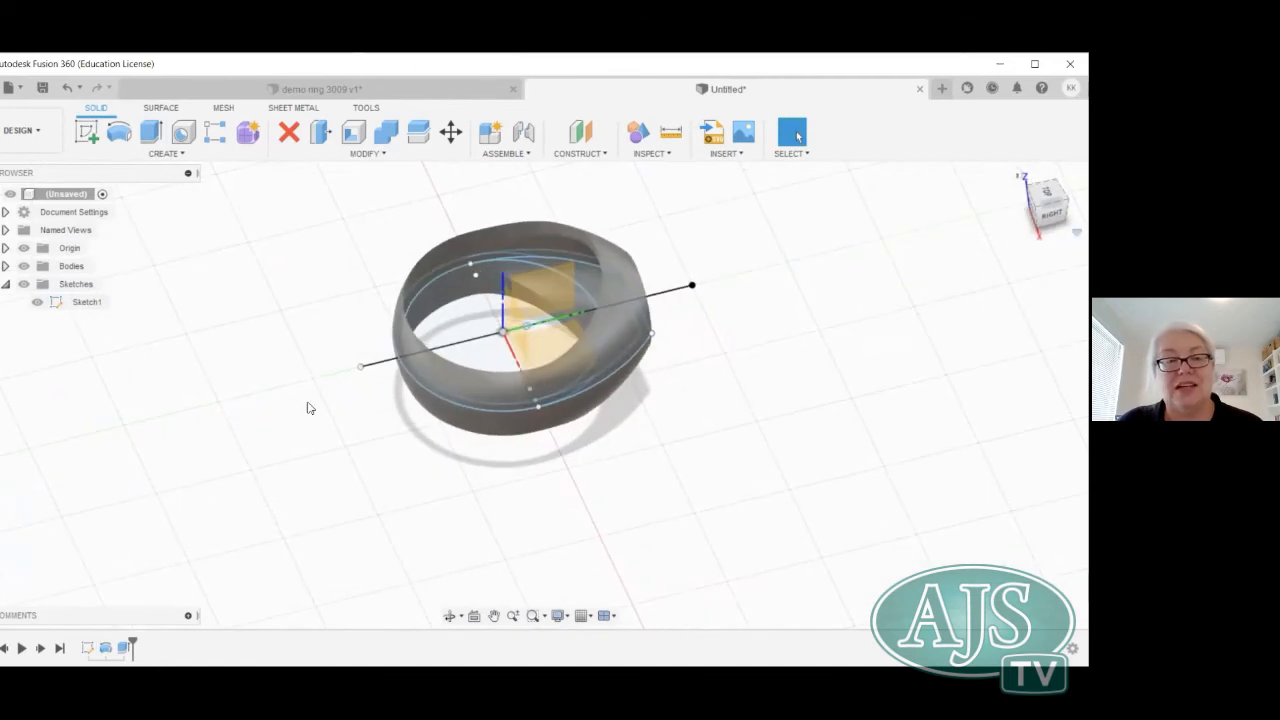
{"action": "left_click", "coordinate": [24, 249]}
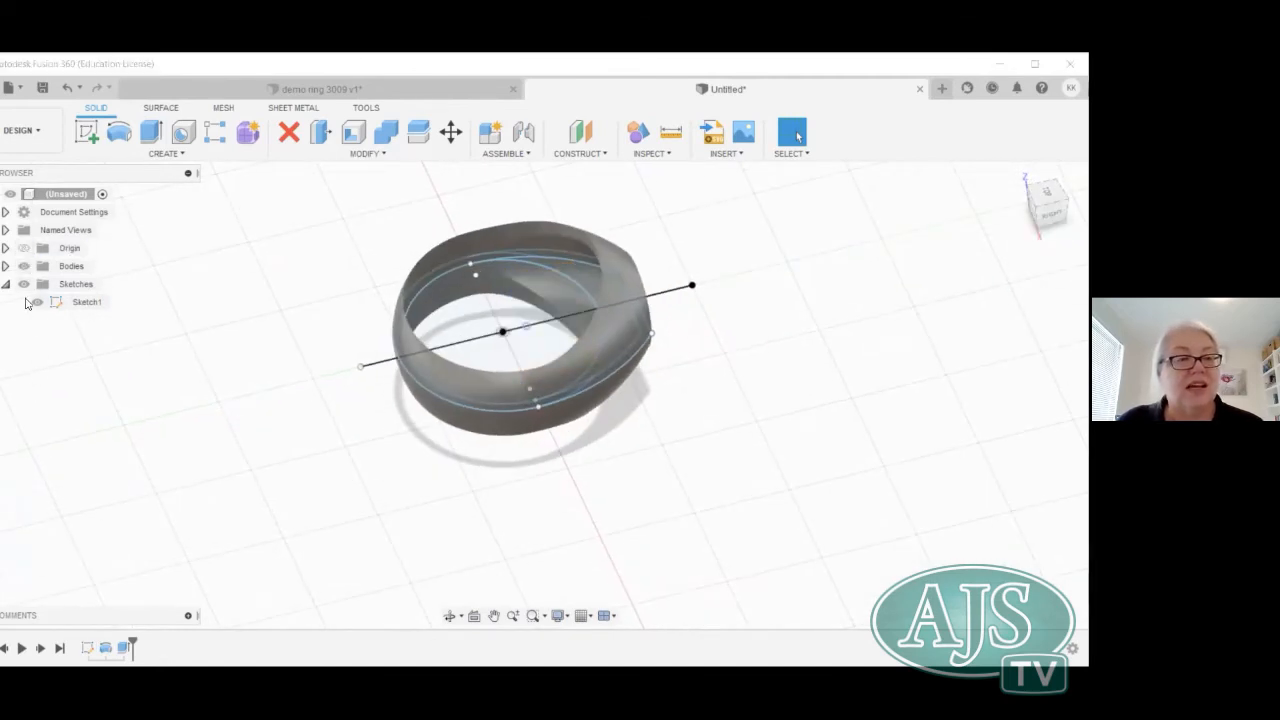
{"action": "left_click", "coordinate": [24, 285]}
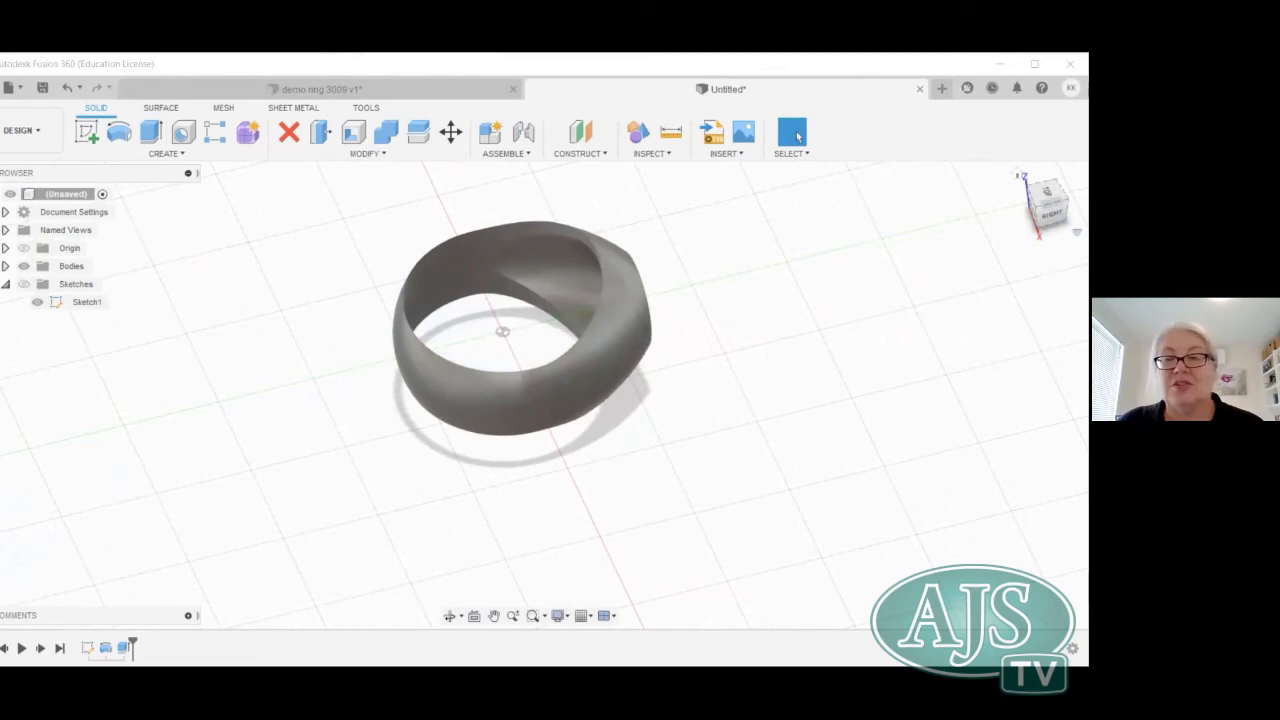
Start a sketch on the plane facing the right view and draw a horizontal line just inside the band's upper edge, starting beyond its narrow end.
{"action": "mouse_move", "coordinate": [518, 388]}
{"action": "middle_mouse_down", "text": "shift"}
{"action": "mouse_move", "coordinate": [540, 418]}
{"action": "mouse_move", "coordinate": [630, 360]}
{"action": "middle_mouse_up", "text": "shift"}
{"action": "mouse_move", "coordinate": [440, 381]}
{"action": "middle_mouse_down", "text": "shift"}
{"action": "mouse_move", "coordinate": [450, 350]}
{"action": "mouse_move", "coordinate": [385, 356]}
{"action": "mouse_move", "coordinate": [318, 290]}
{"action": "mouse_move", "coordinate": [285, 286]}
{"action": "mouse_move", "coordinate": [262, 312]}
{"action": "mouse_move", "coordinate": [258, 346]}
{"action": "middle_mouse_up", "text": "shift"}
{"action": "mouse_move", "coordinate": [740, 440]}
{"action": "middle_mouse_down", "text": "shift"}
{"action": "mouse_move", "coordinate": [745, 490]}
{"action": "mouse_move", "coordinate": [765, 432]}
{"action": "mouse_move", "coordinate": [791, 409]}
{"action": "mouse_move", "coordinate": [545, 403]}
{"action": "middle_mouse_up", "text": "shift"}
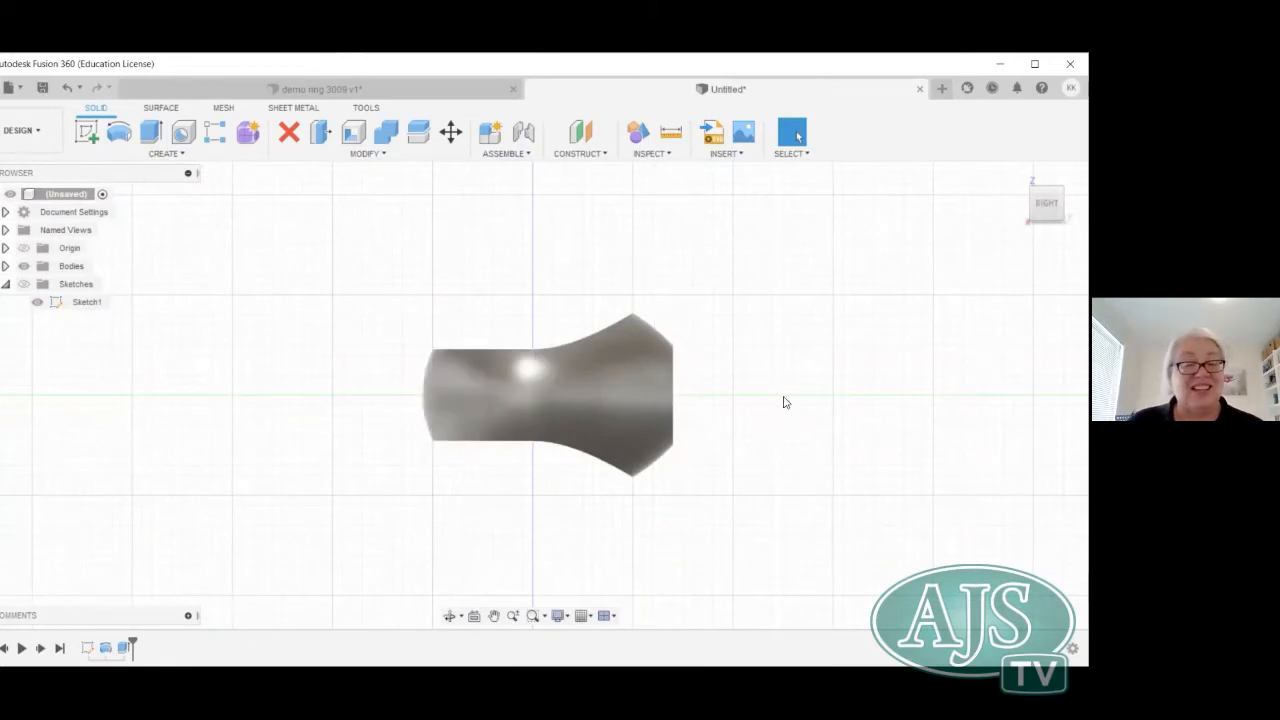
{"action": "mouse_move", "coordinate": [1047, 204]}
{"action": "left_mouse_down"}
{"action": "mouse_move", "coordinate": [1048, 229]}
{"action": "mouse_move", "coordinate": [1054, 214]}
{"action": "left_mouse_up"}
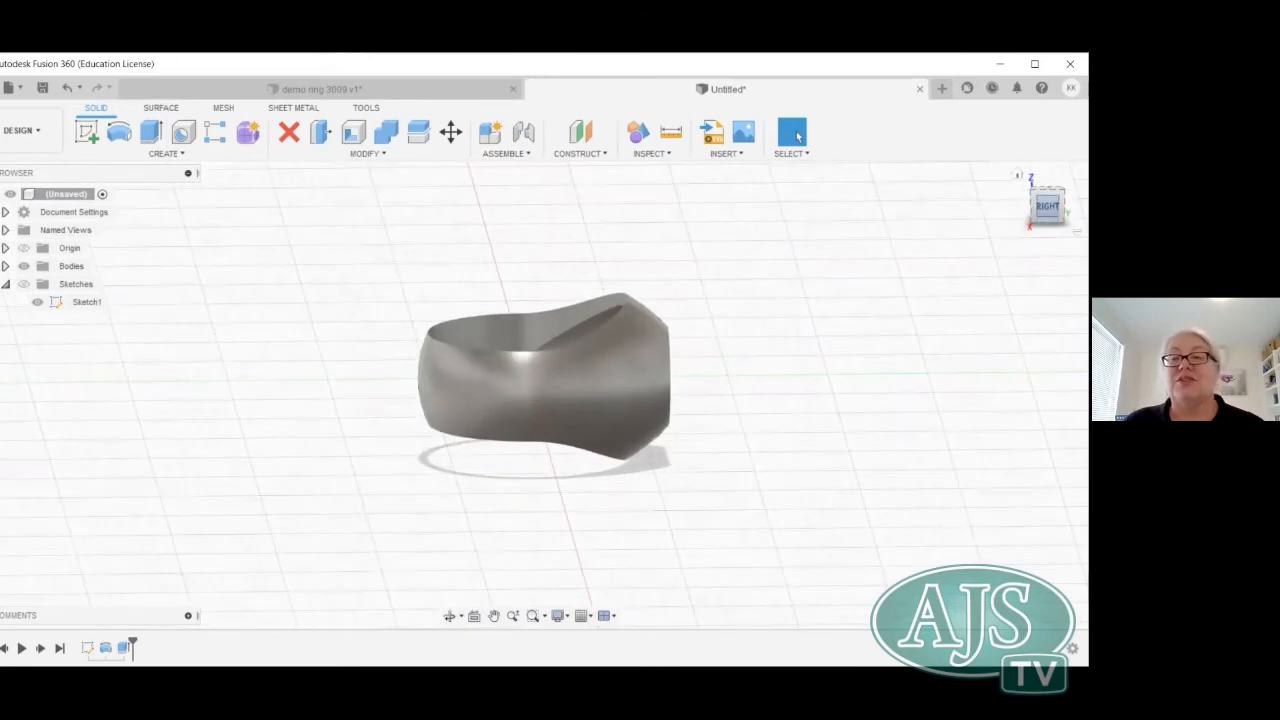
{"action": "left_click", "coordinate": [1047, 206]}
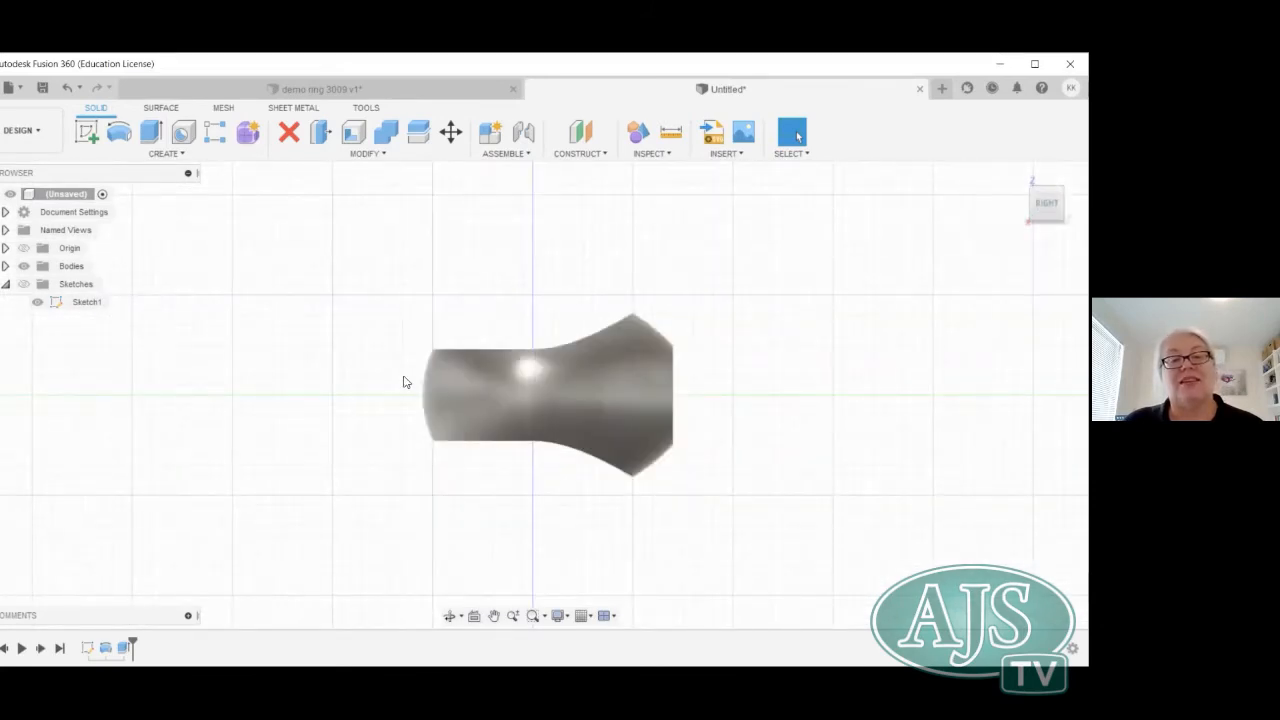
{"action": "left_click", "coordinate": [84, 137]}
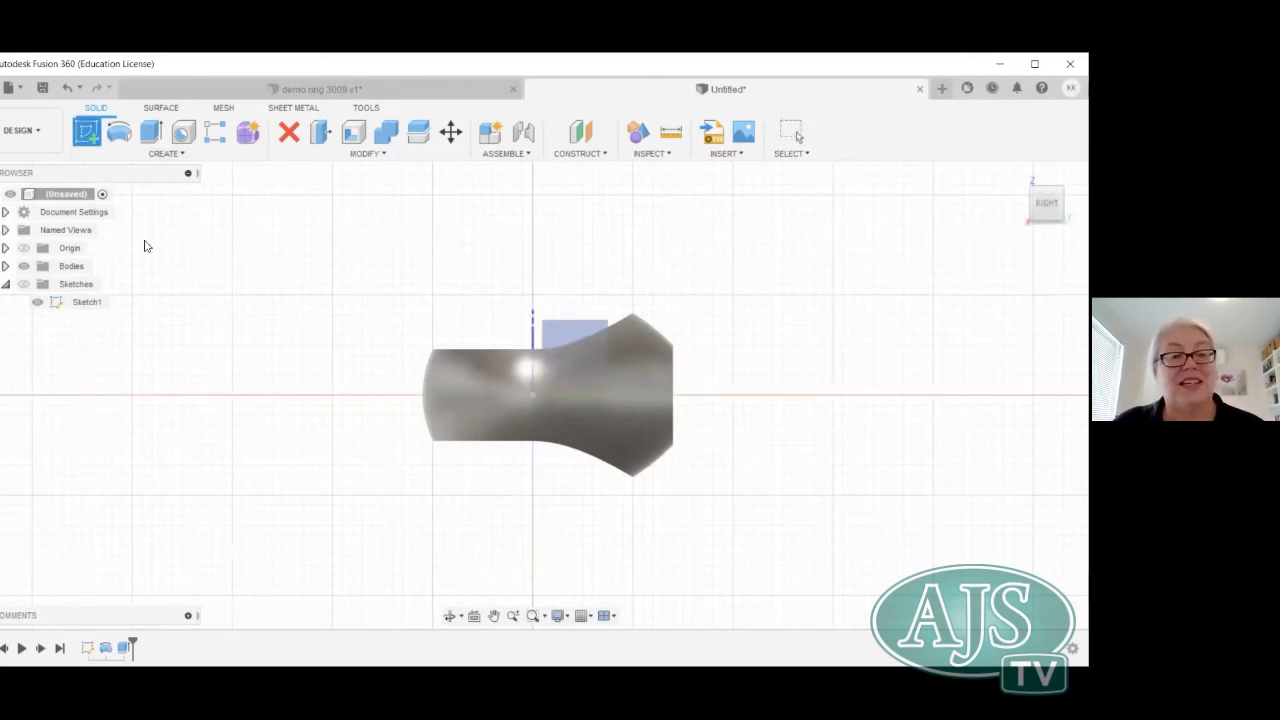
{"action": "left_click", "coordinate": [563, 344]}
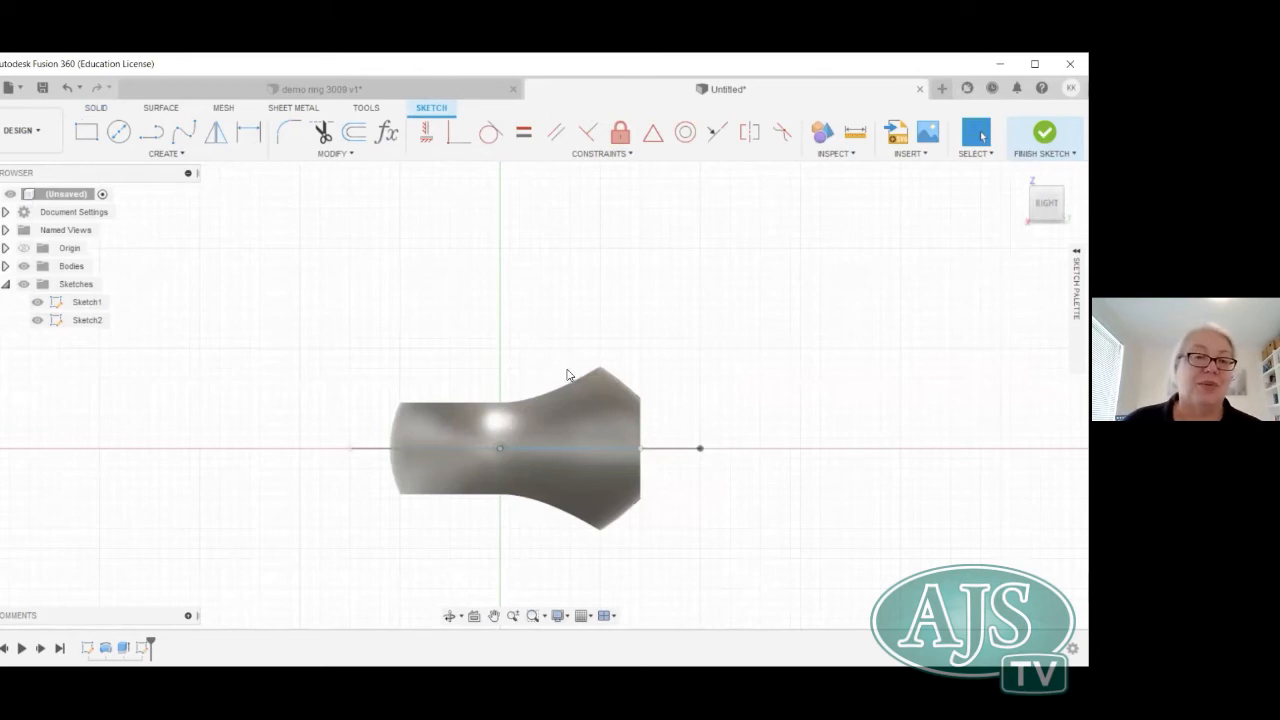
{"action": "left_click", "coordinate": [151, 133]}
{"action": "scroll", "coordinate": [380, 420], "scroll_direction": "up", "scroll_amount": 5}
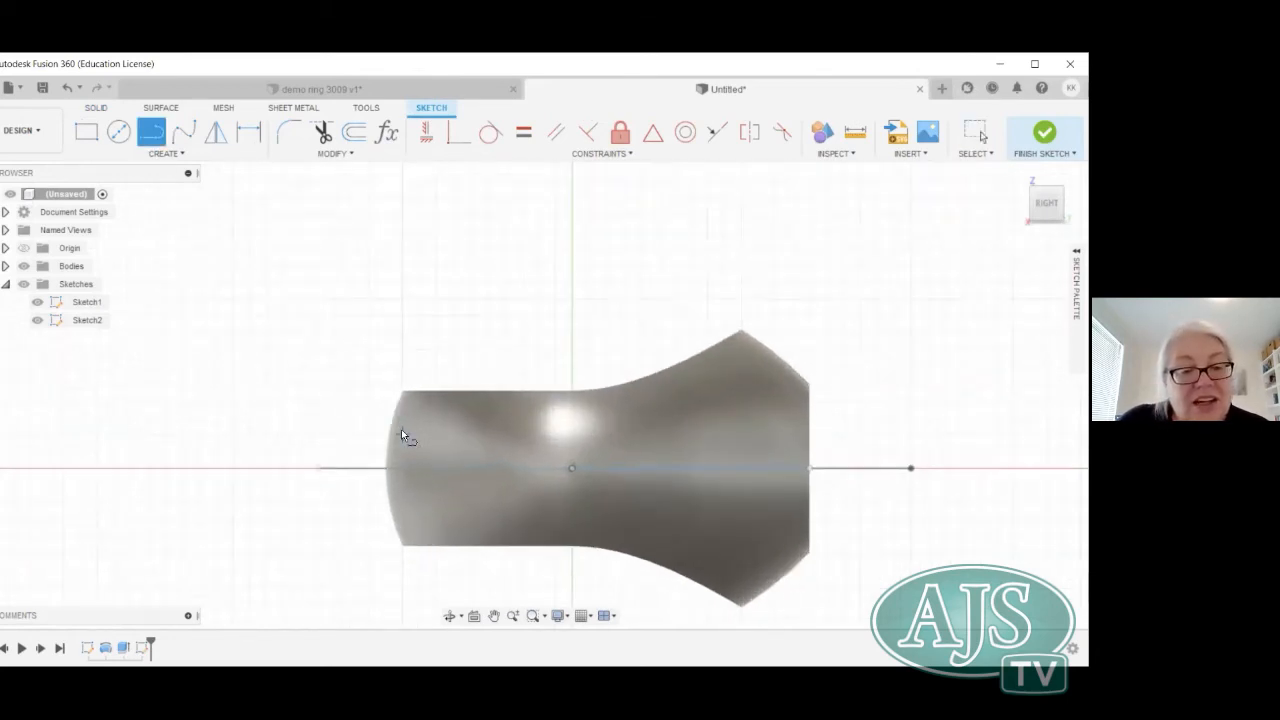
{"action": "mouse_move", "coordinate": [365, 410]}
{"action": "middle_mouse_down"}
{"action": "mouse_move", "coordinate": [354, 309]}
{"action": "mouse_move", "coordinate": [366, 289]}
{"action": "middle_mouse_up"}
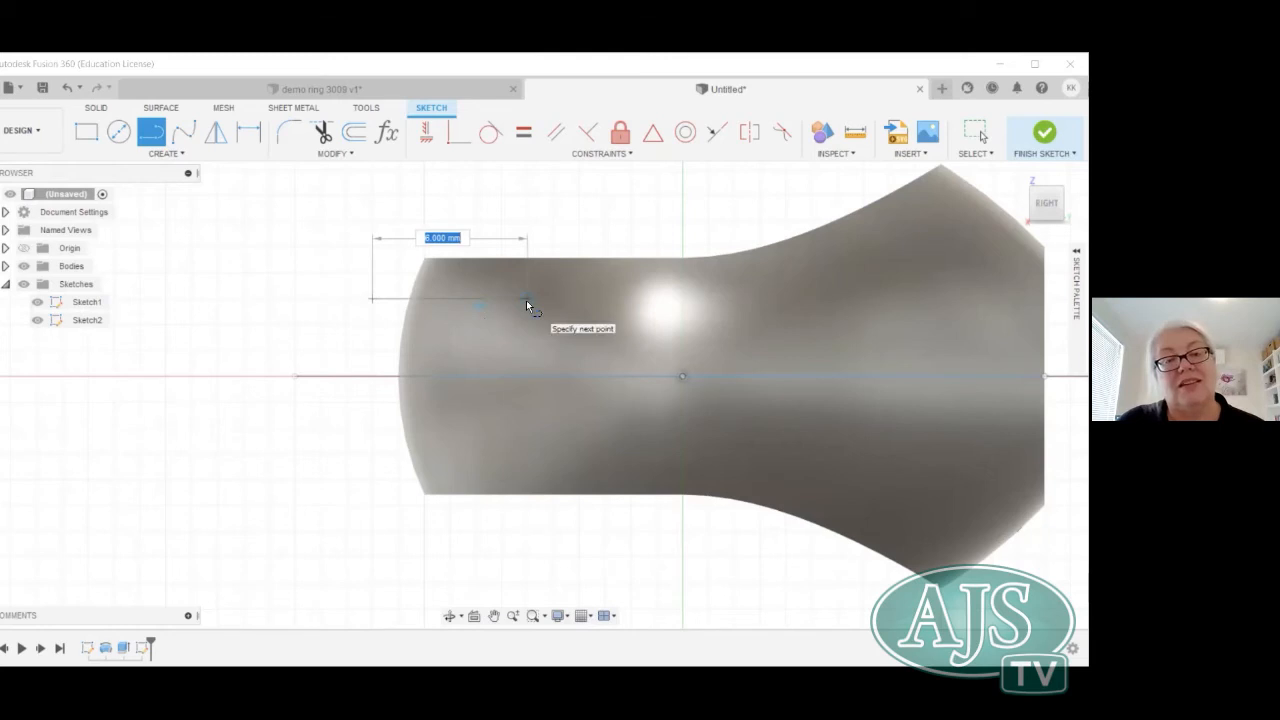
{"action": "left_click", "coordinate": [578, 300]}
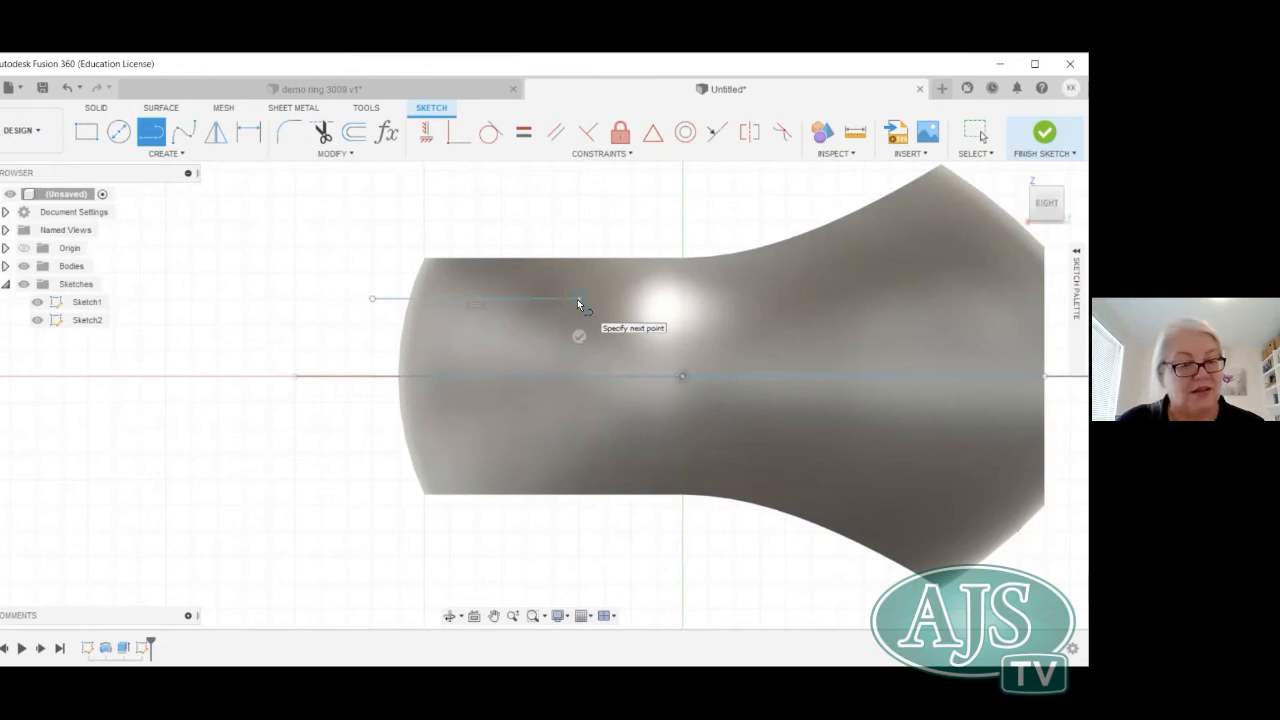
{"action": "key", "text": "Escape"}
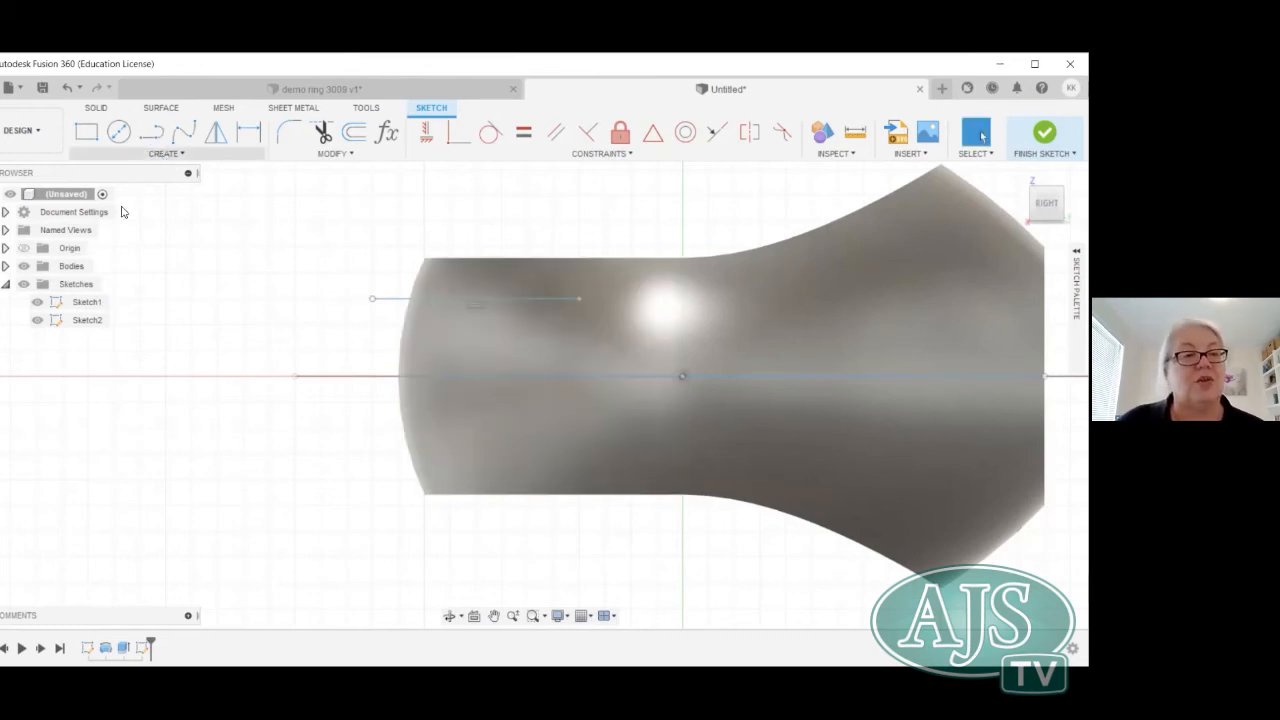
Draw a three-point arc from the line's inner end, following the flared edge, to just beyond the upper corner of the ring's head.
{"action": "left_click", "coordinate": [166, 153]}
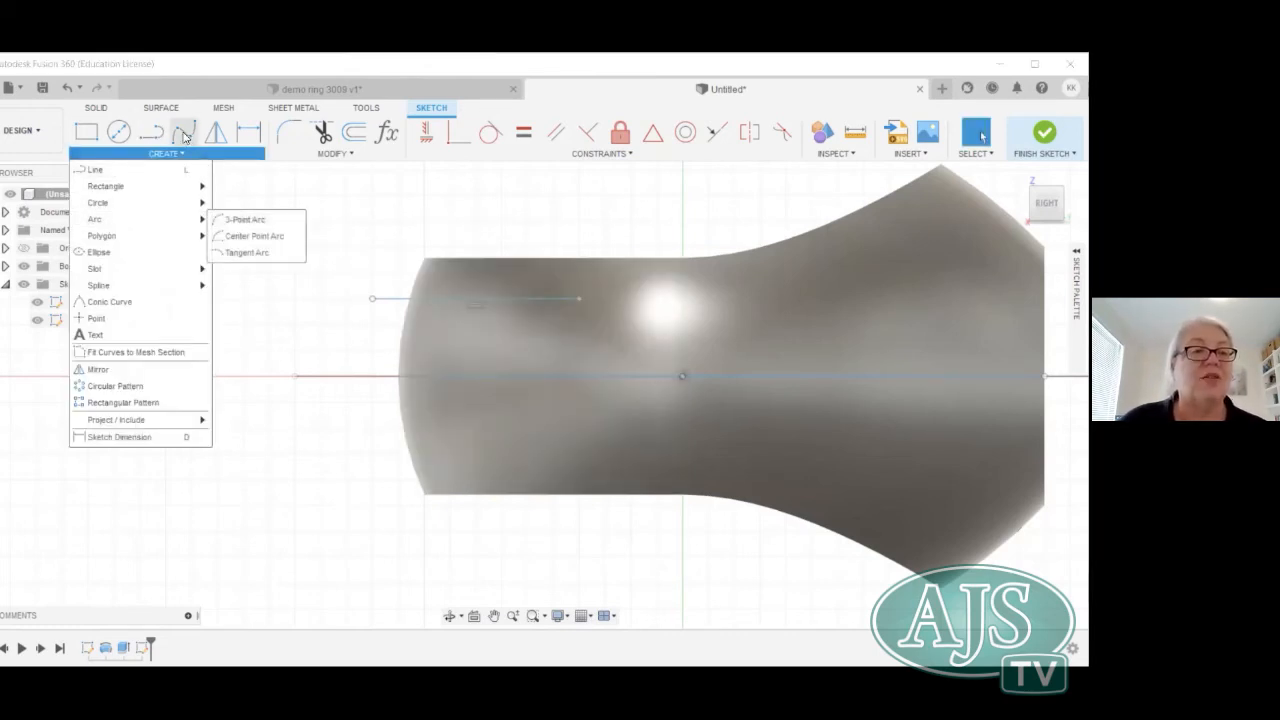
{"action": "mouse_move", "coordinate": [115, 224]}
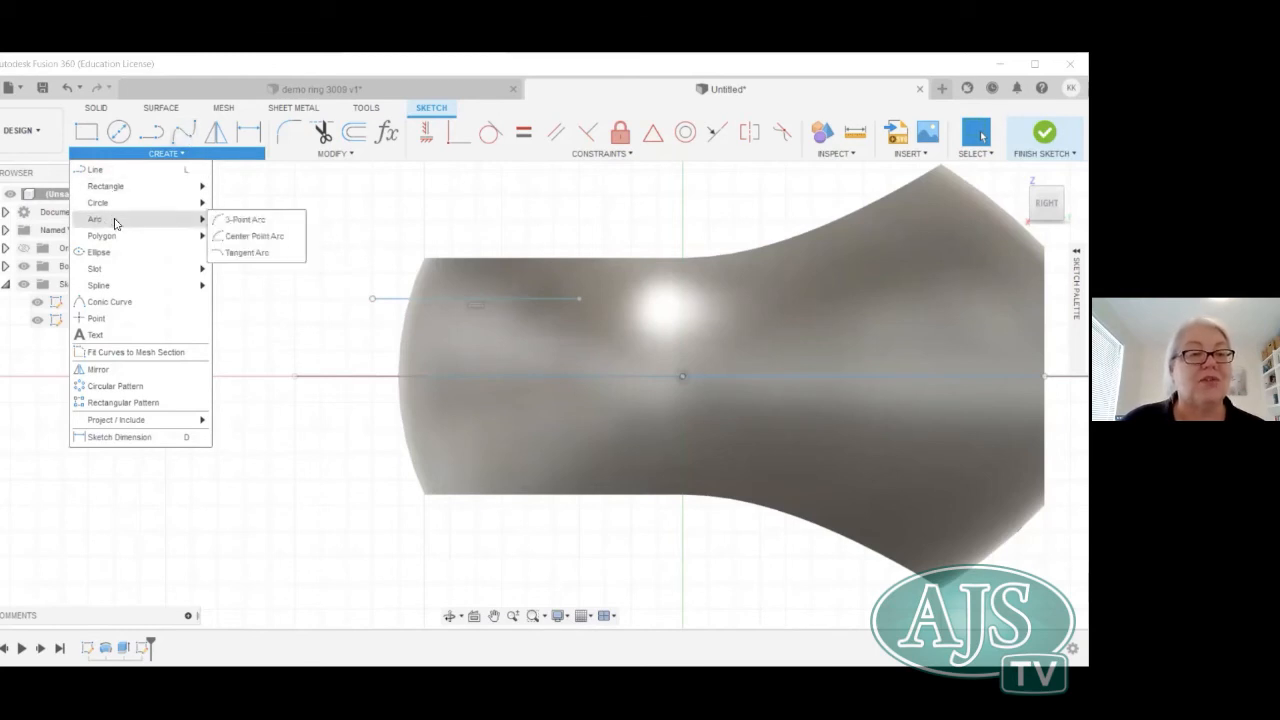
{"action": "left_click", "coordinate": [232, 221]}
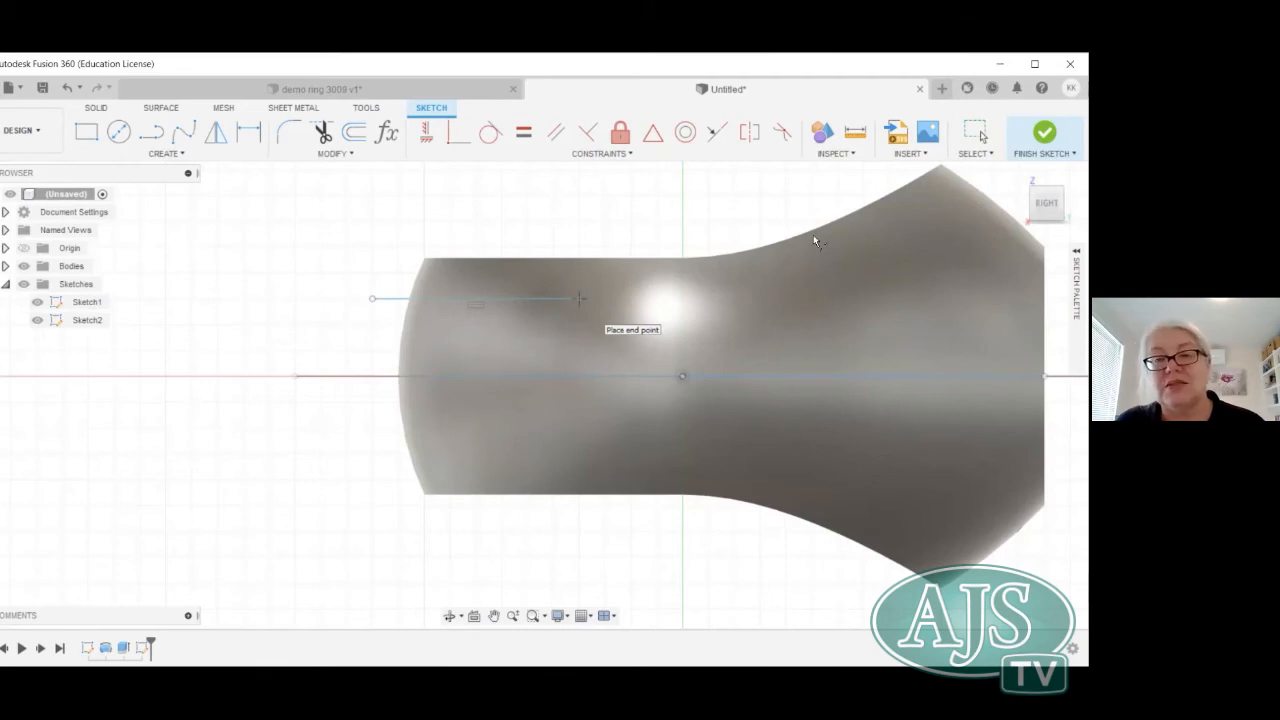
{"action": "scroll", "coordinate": [749, 277], "scroll_direction": "down", "scroll_amount": 2}
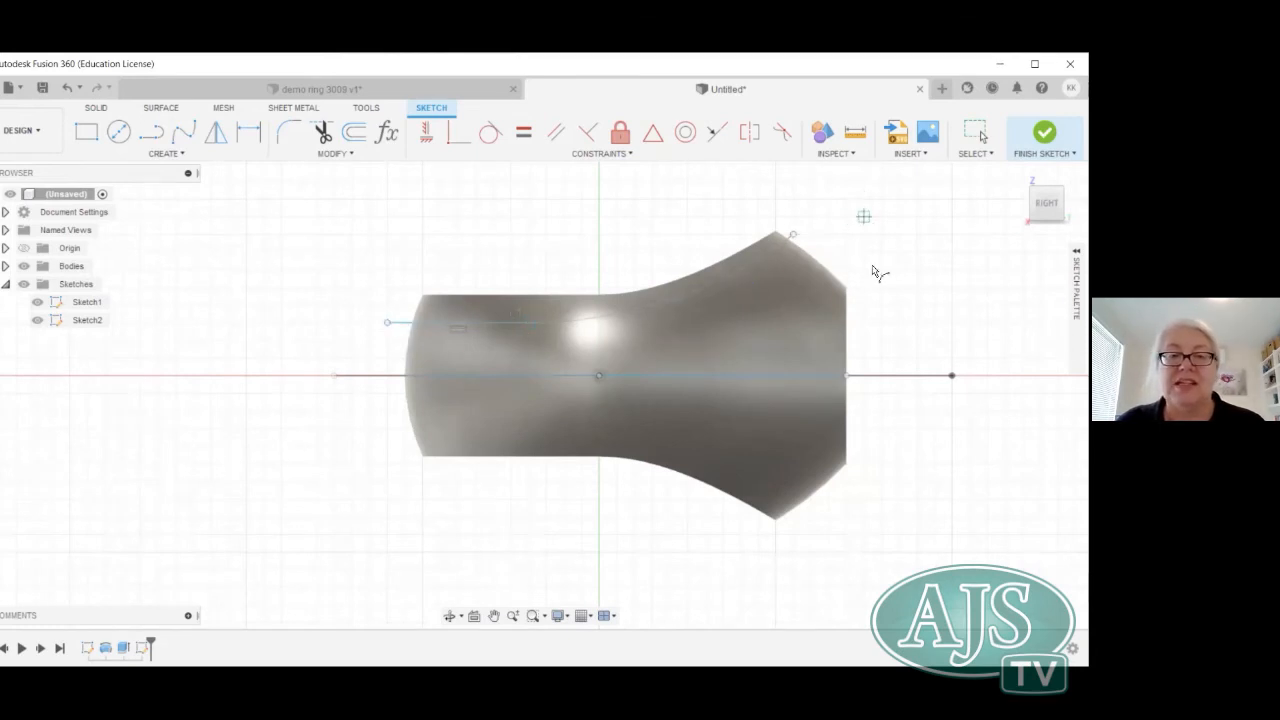
Mirror the line and arc about the ring's centre line and finish the sketch.
{"action": "left_click", "coordinate": [214, 144]}
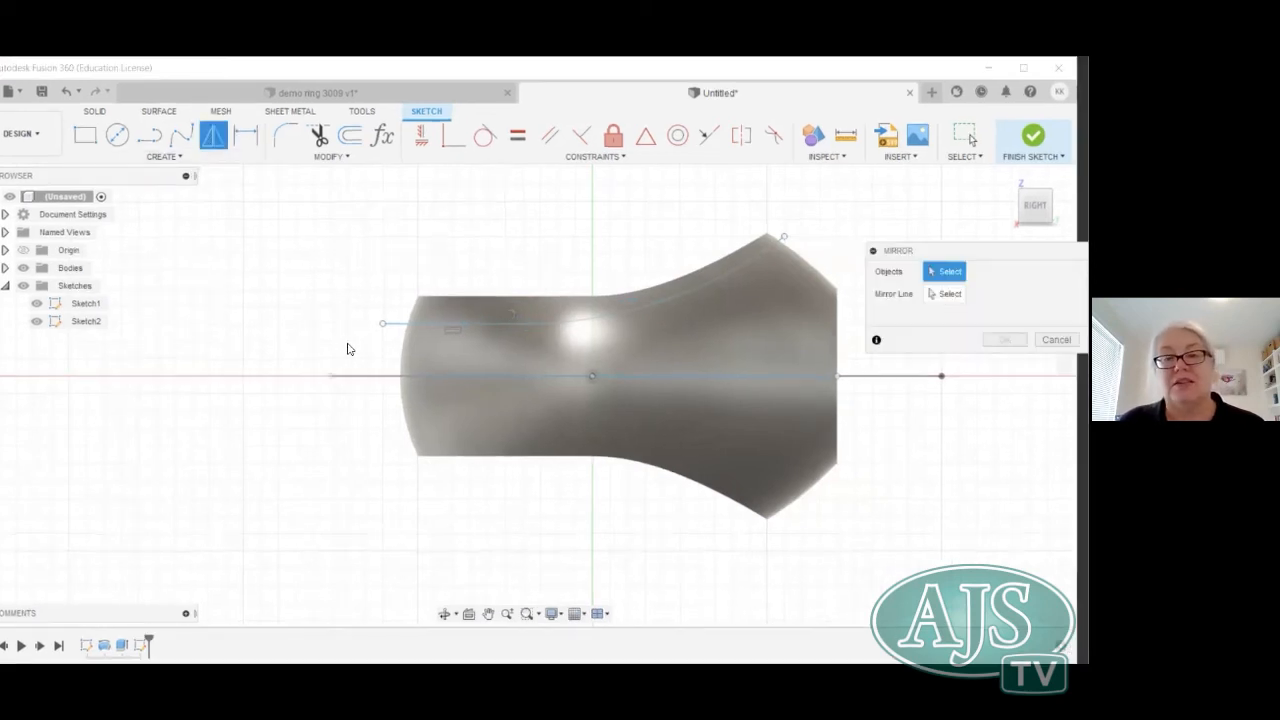
{"action": "left_click", "coordinate": [432, 326]}
{"action": "left_click", "coordinate": [617, 318]}
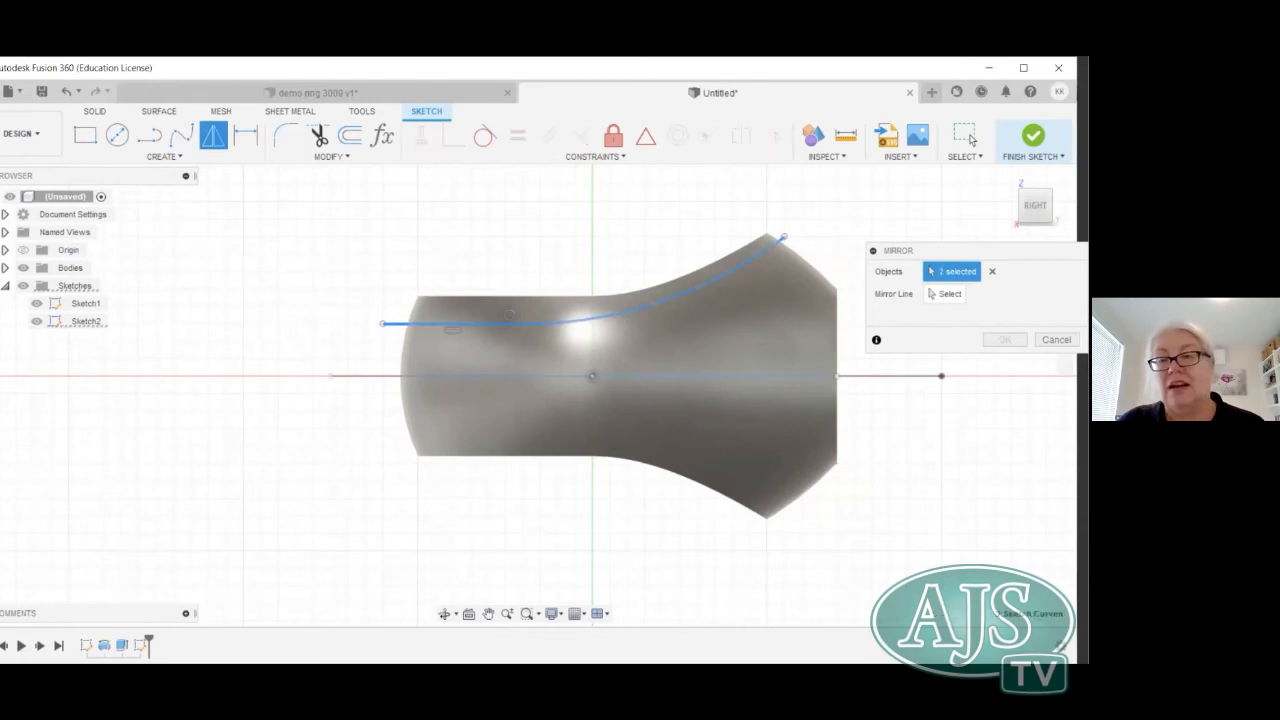
{"action": "left_click", "coordinate": [945, 294]}
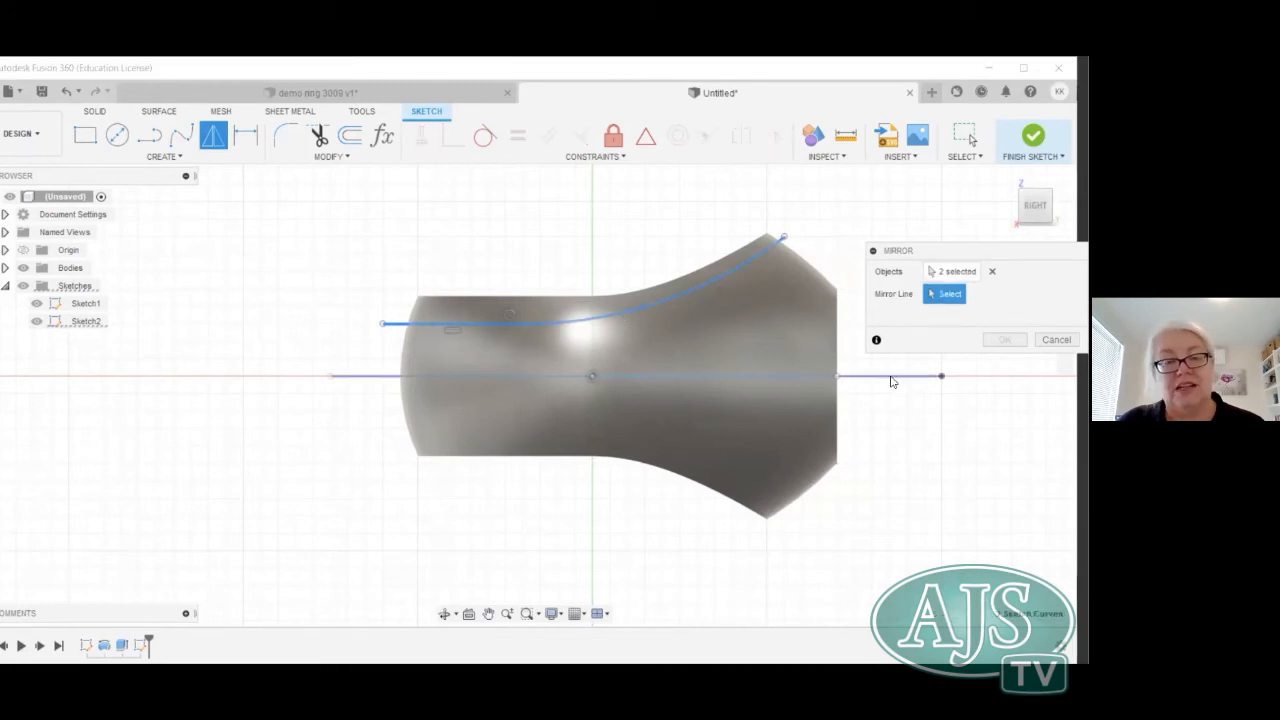
{"action": "left_click", "coordinate": [895, 378]}
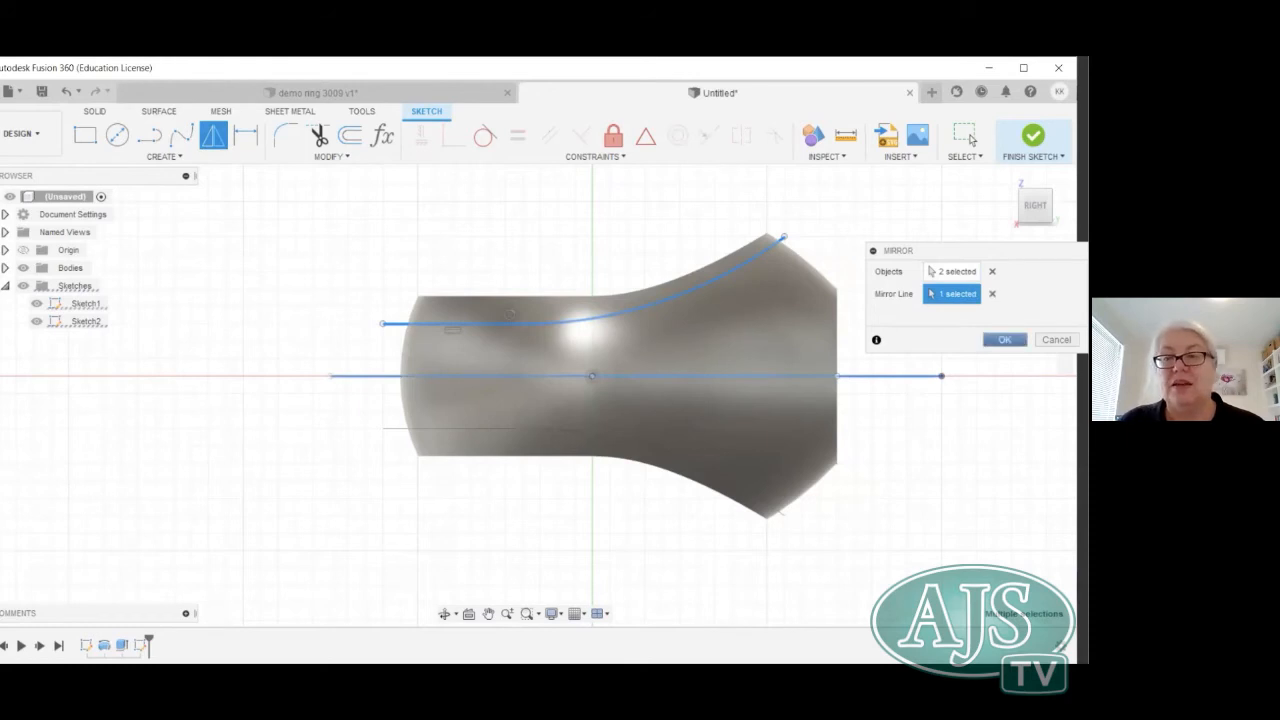
{"action": "left_click", "coordinate": [1005, 340]}
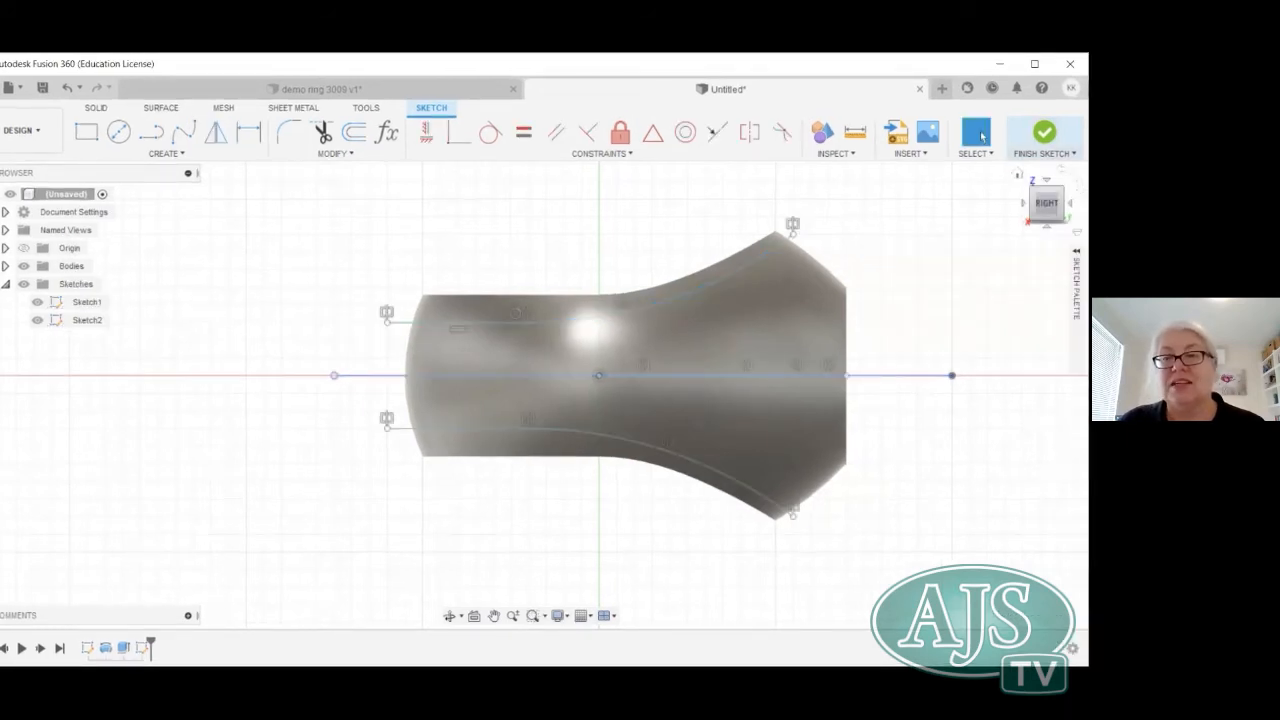
{"action": "left_click", "coordinate": [1045, 154]}
{"action": "left_click", "coordinate": [1048, 169]}
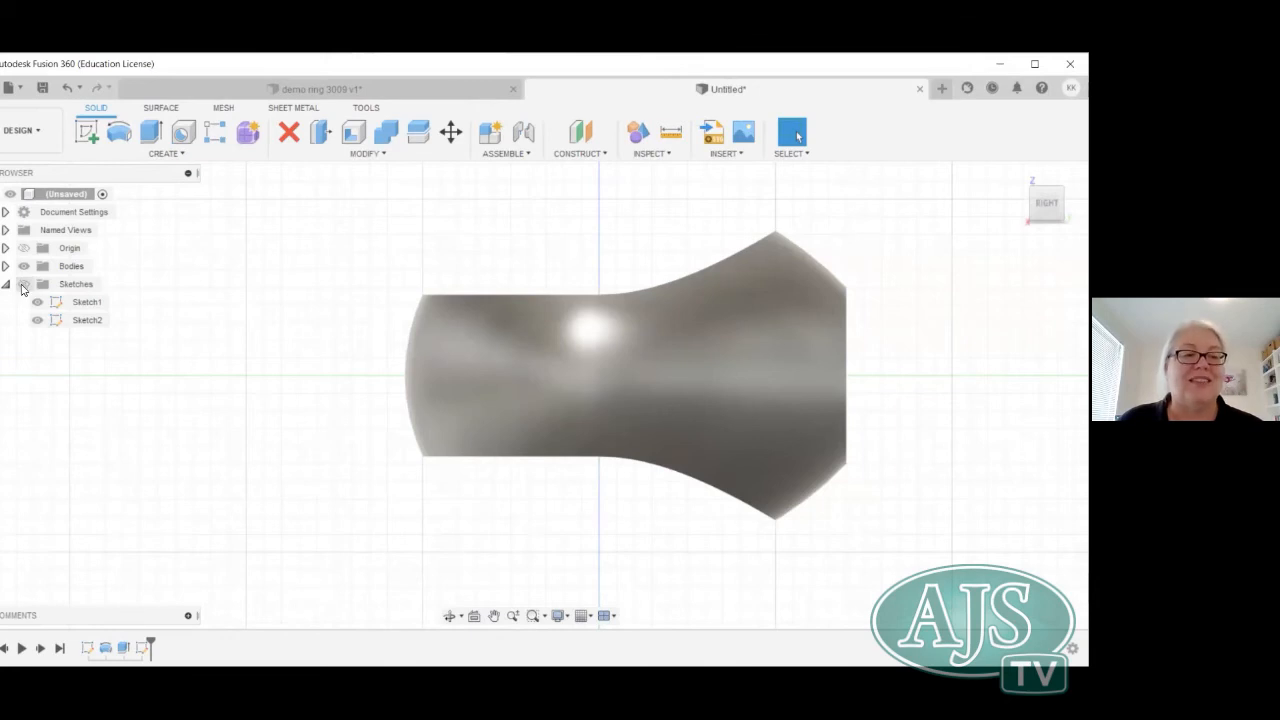
Show the sketches and split the ring body using the two mirrored side curves as splitting tools.
{"action": "left_click", "coordinate": [23, 286]}
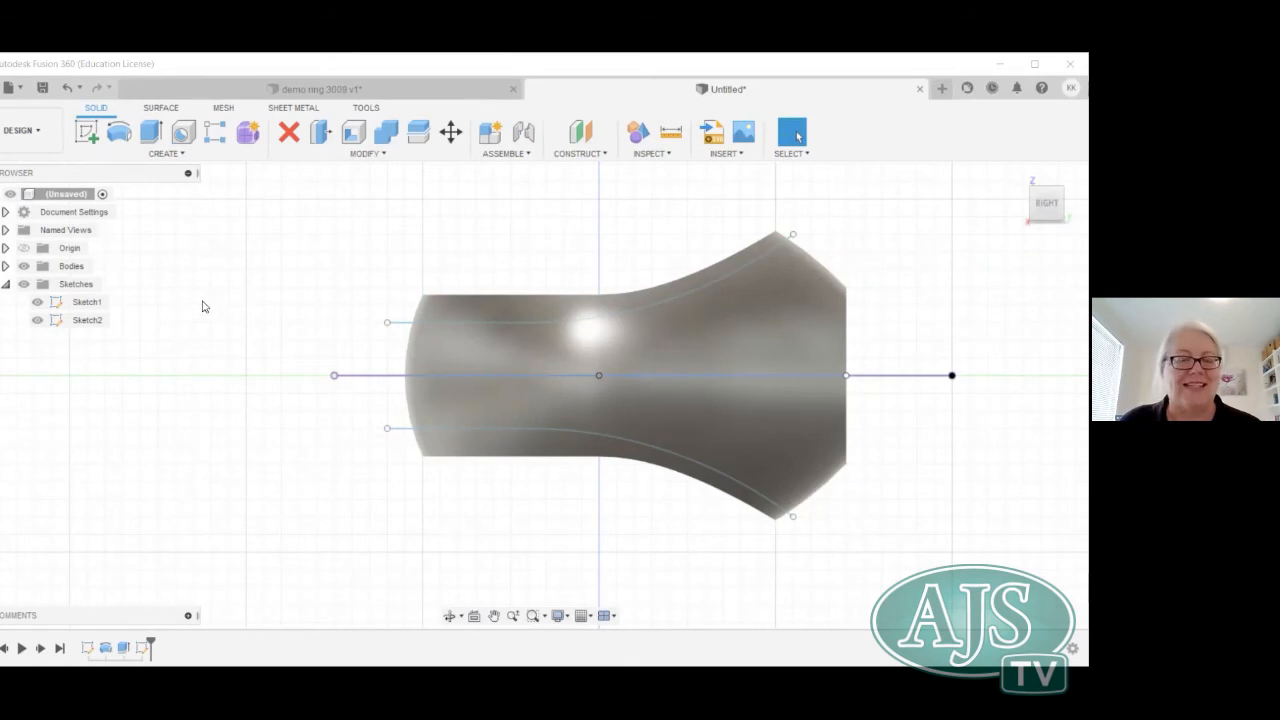
{"action": "left_click", "coordinate": [420, 137]}
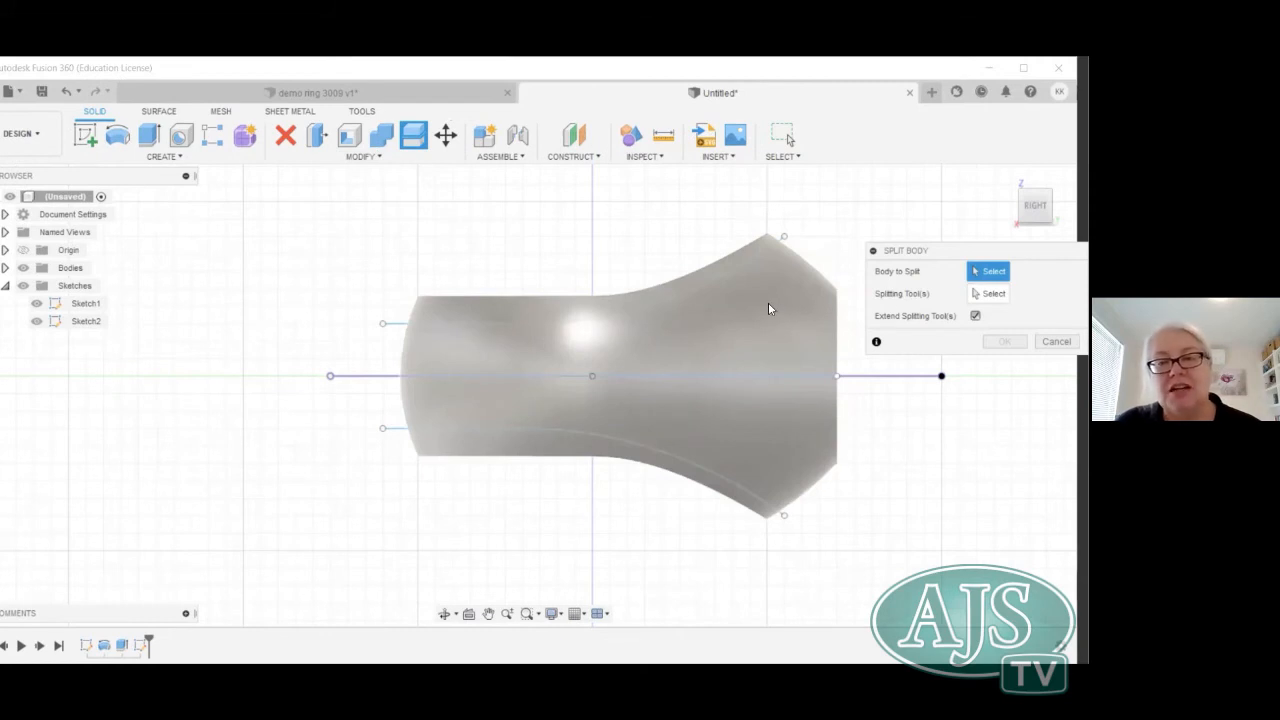
{"action": "left_click", "coordinate": [768, 304]}
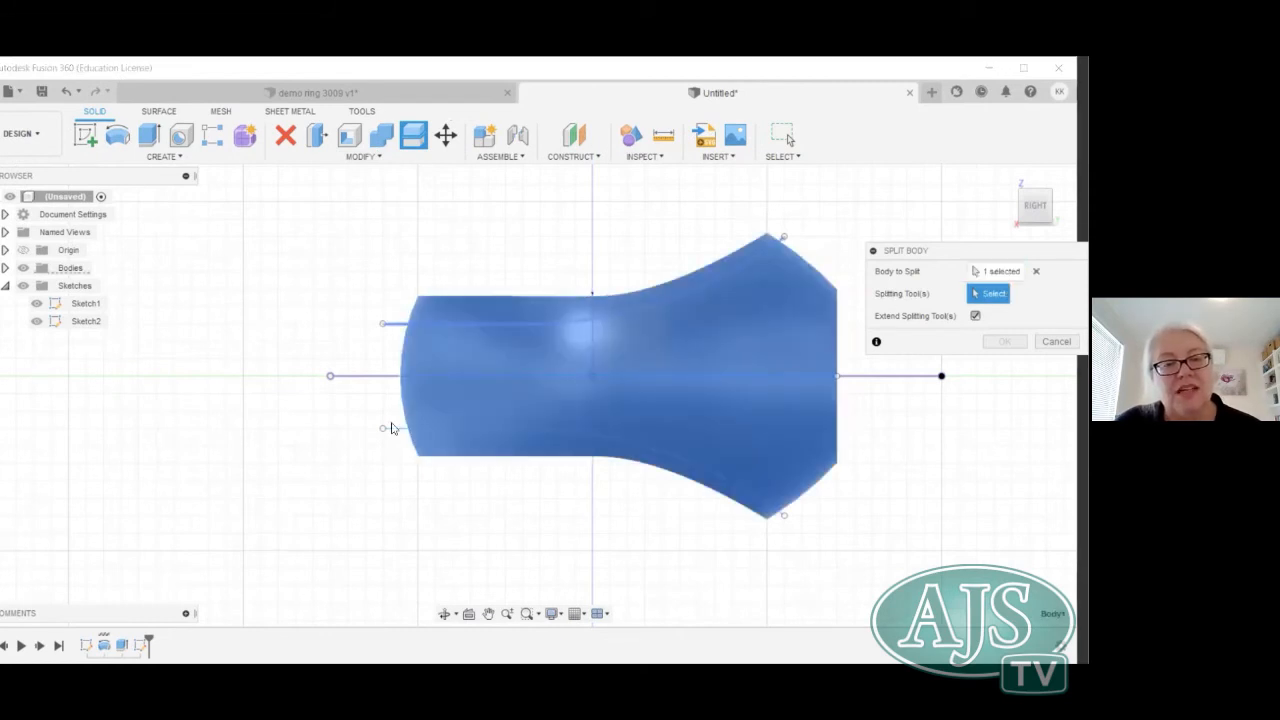
{"action": "left_click", "coordinate": [391, 432]}
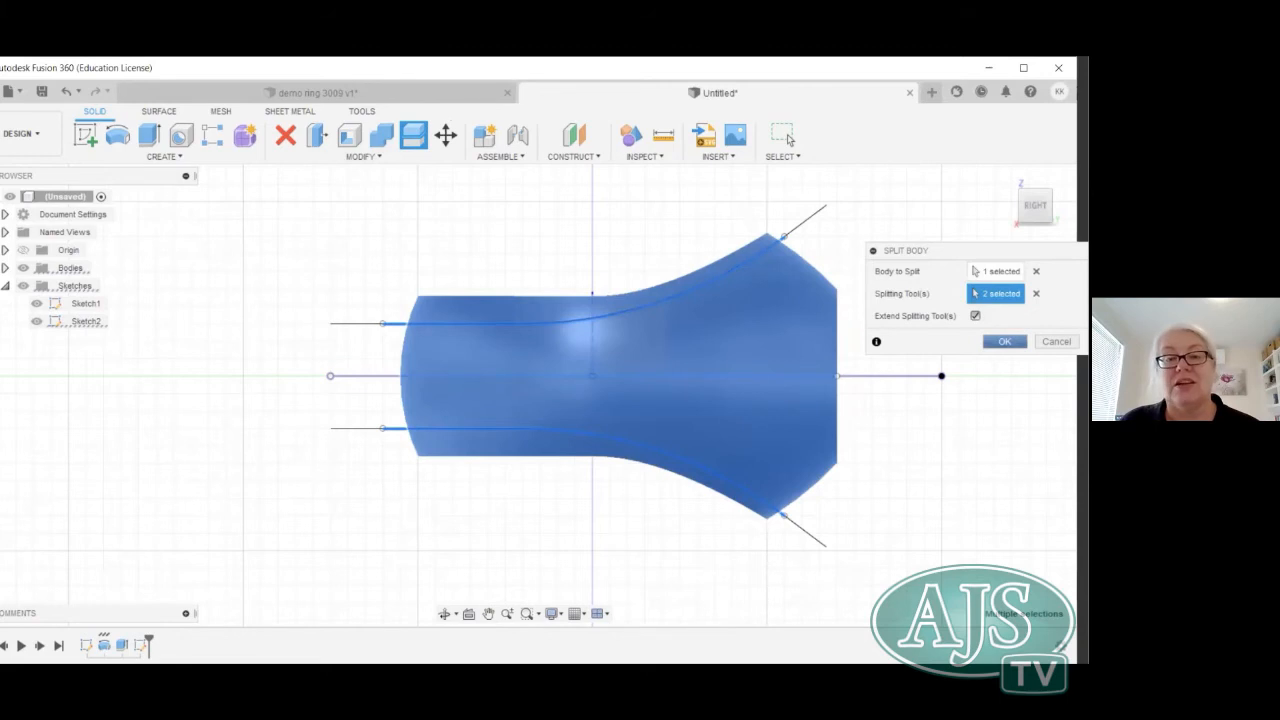
{"action": "left_click", "coordinate": [1005, 342]}
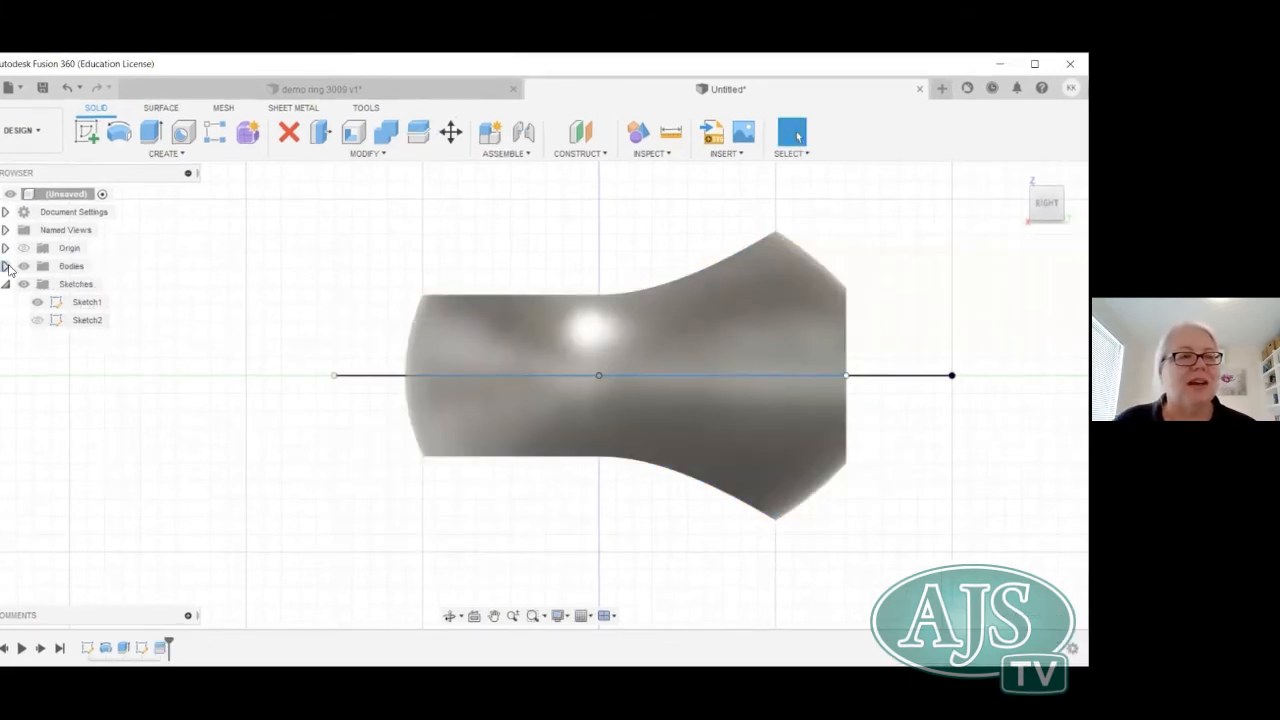
Highlight each split body in turn to identify the outer side strips and the central ring.
{"action": "left_click", "coordinate": [5, 266]}
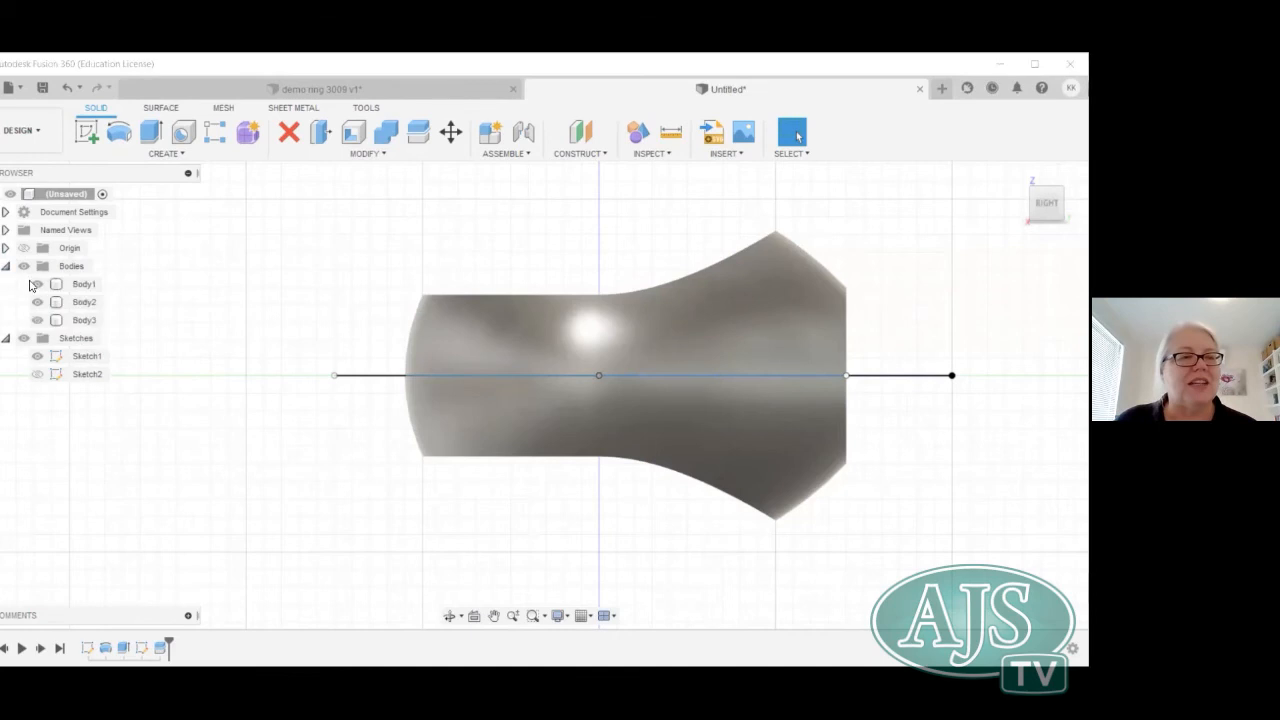
{"action": "left_click", "coordinate": [84, 285]}
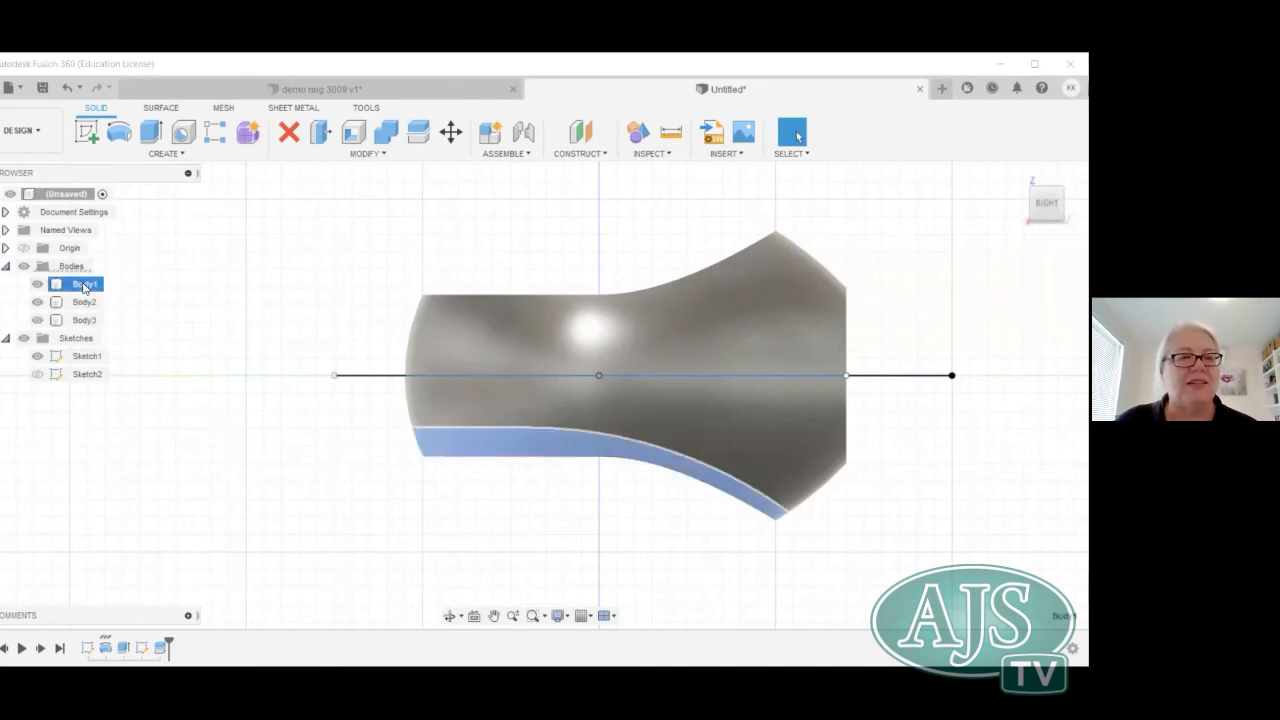
{"action": "left_click", "coordinate": [135, 282]}
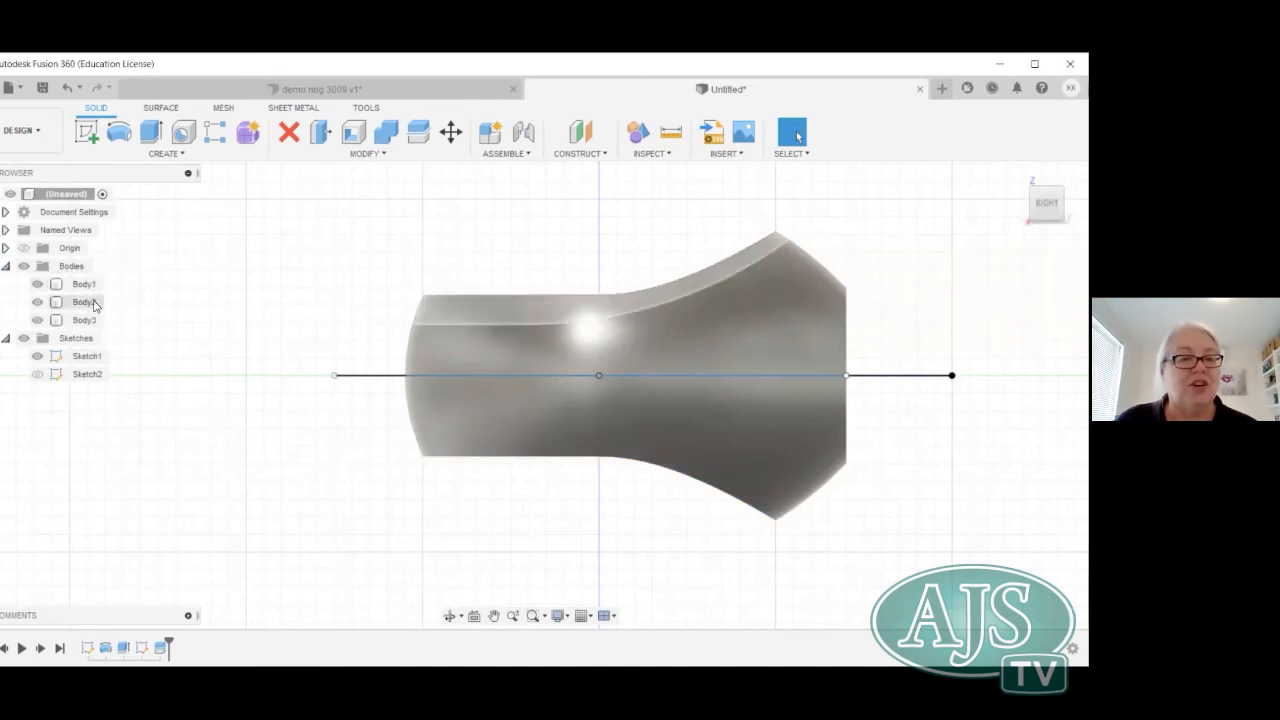
{"action": "left_click", "coordinate": [96, 303]}
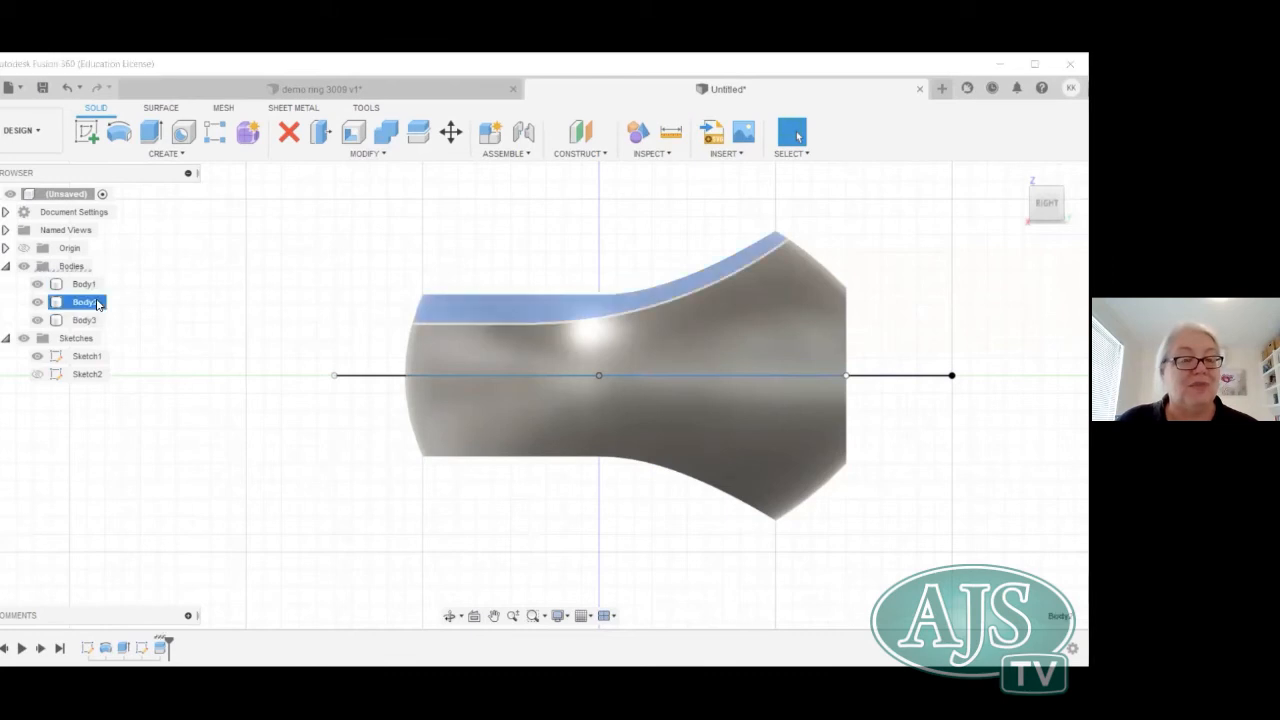
{"action": "left_click", "coordinate": [180, 301]}
{"action": "left_click", "coordinate": [103, 320]}
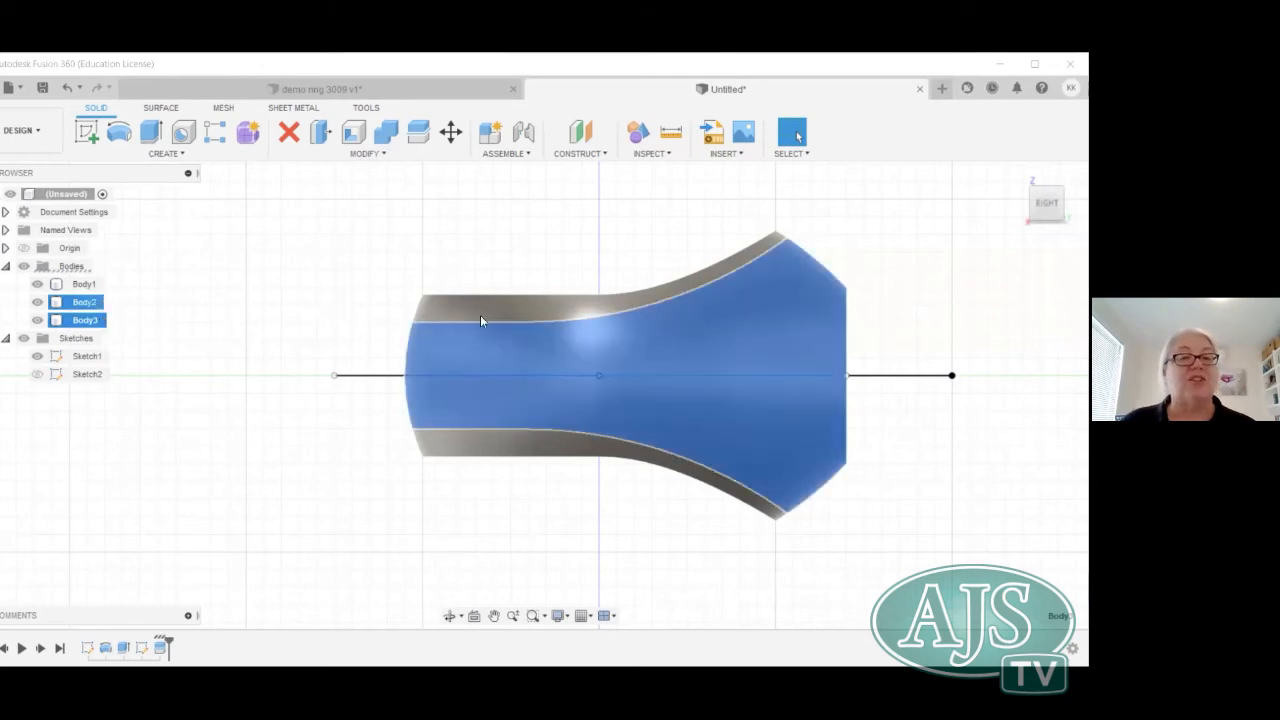
{"action": "left_click", "coordinate": [240, 250]}
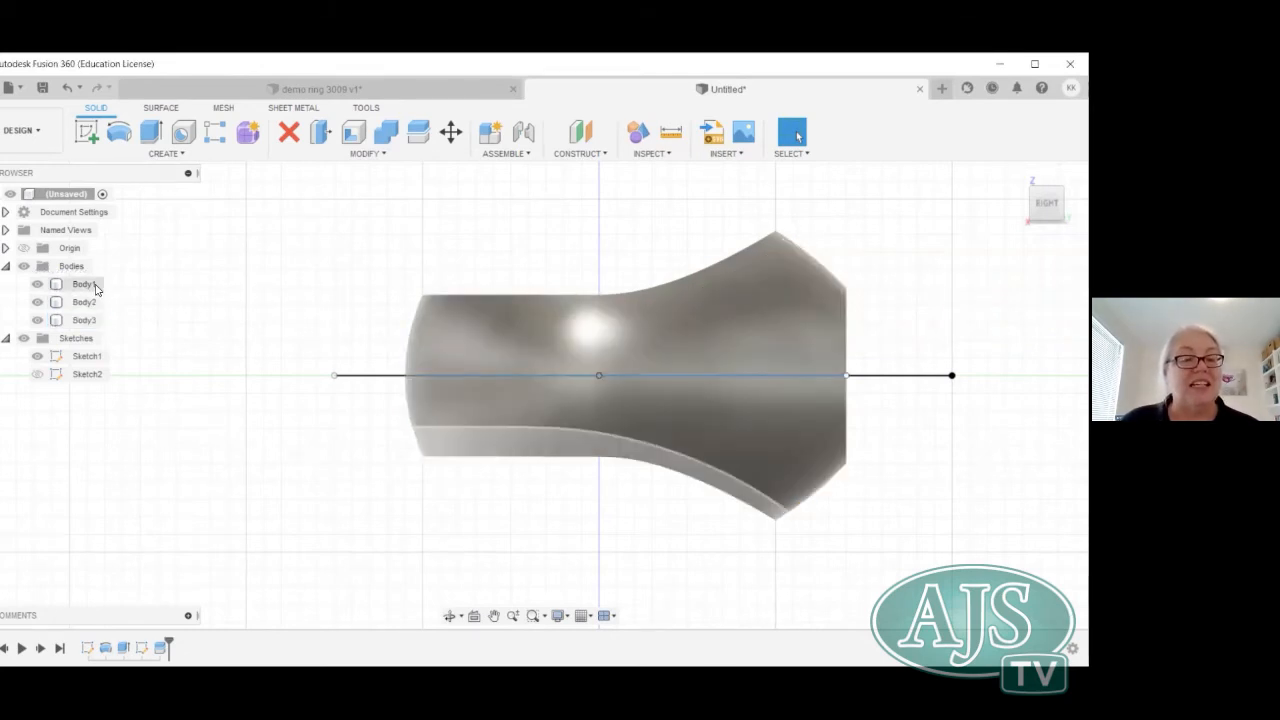
Remove the two outer side bodies, Body1 and Body2, and hide the sketches.
{"action": "left_click", "coordinate": [84, 284]}
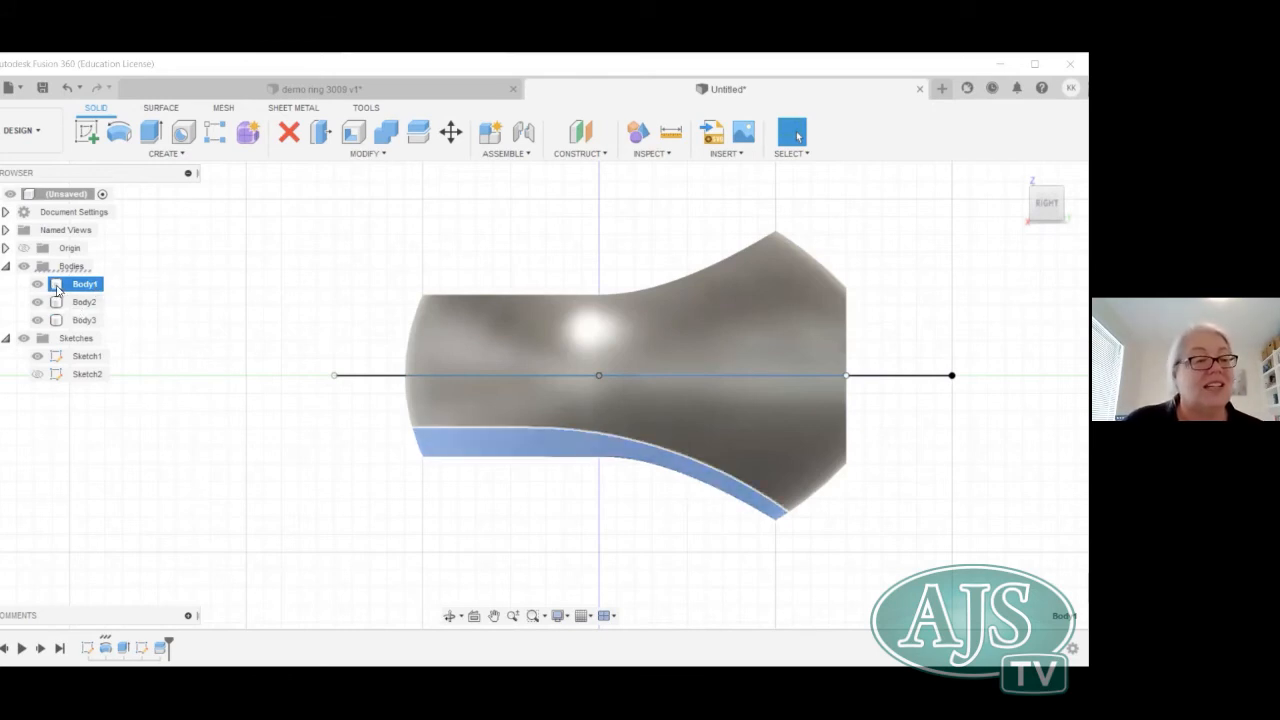
{"action": "right_click", "coordinate": [86, 286]}
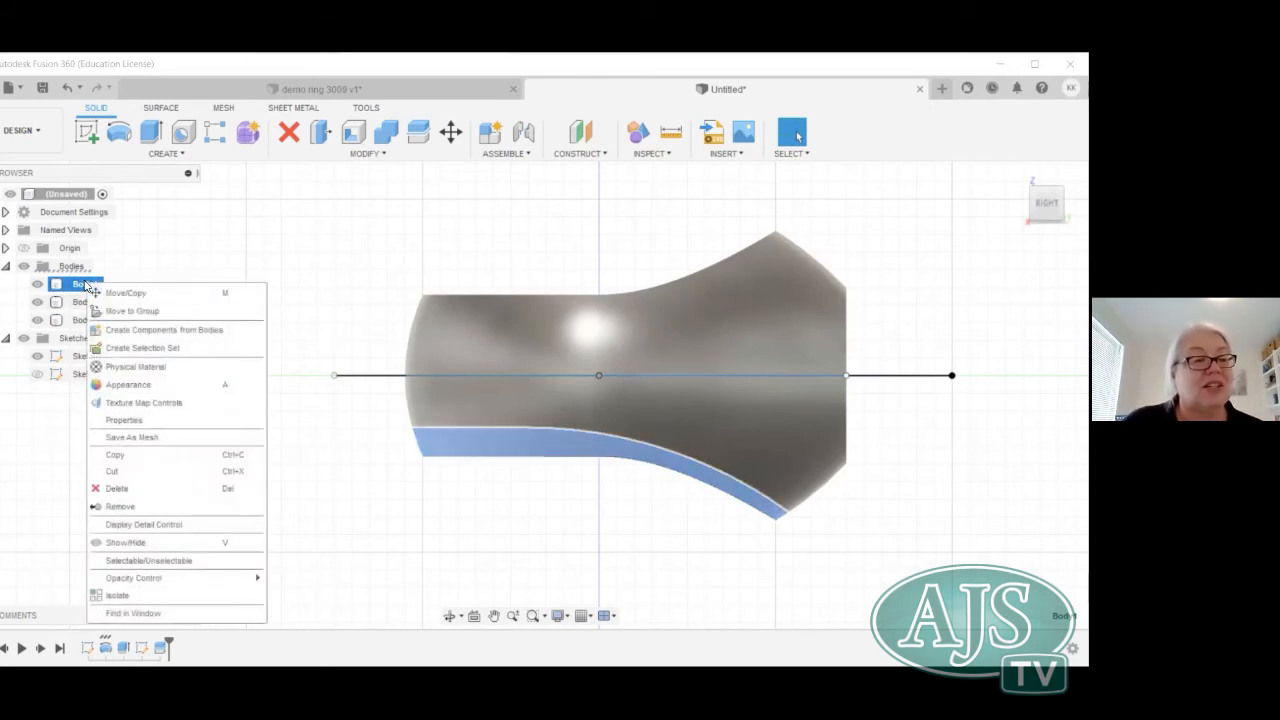
{"action": "left_click", "coordinate": [120, 506]}
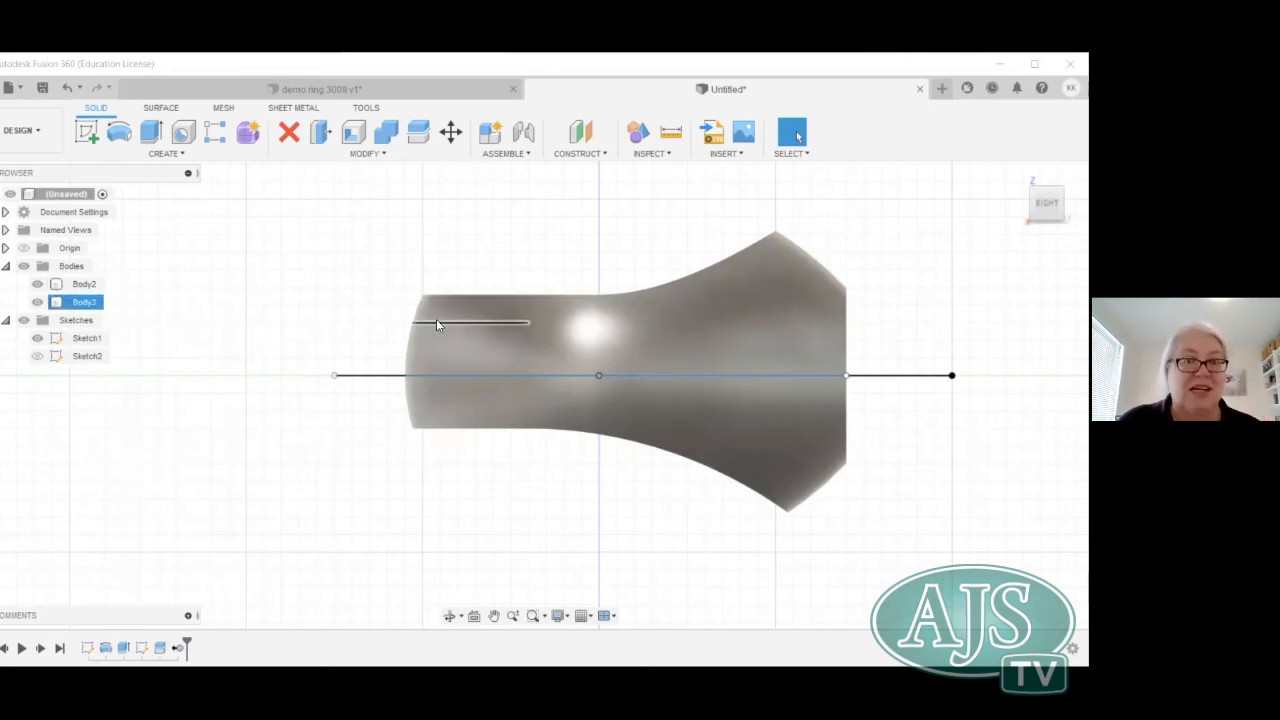
{"action": "right_click", "coordinate": [93, 286]}
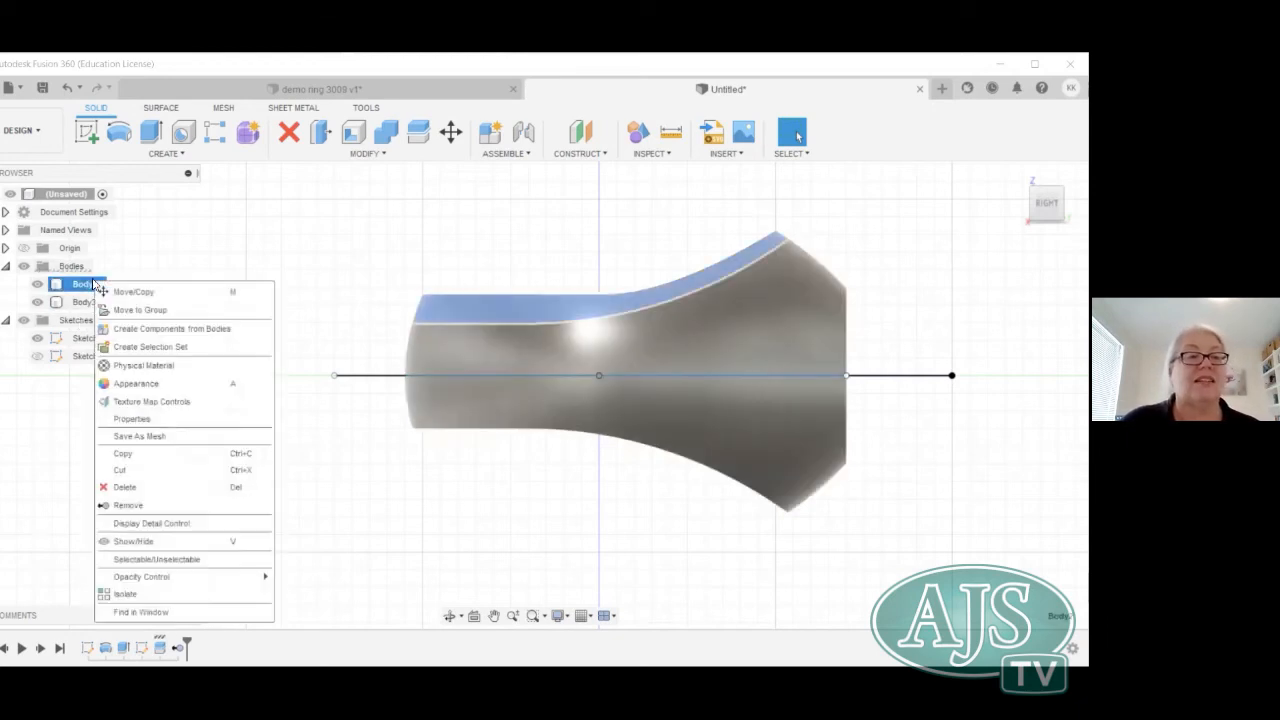
{"action": "left_click", "coordinate": [138, 508]}
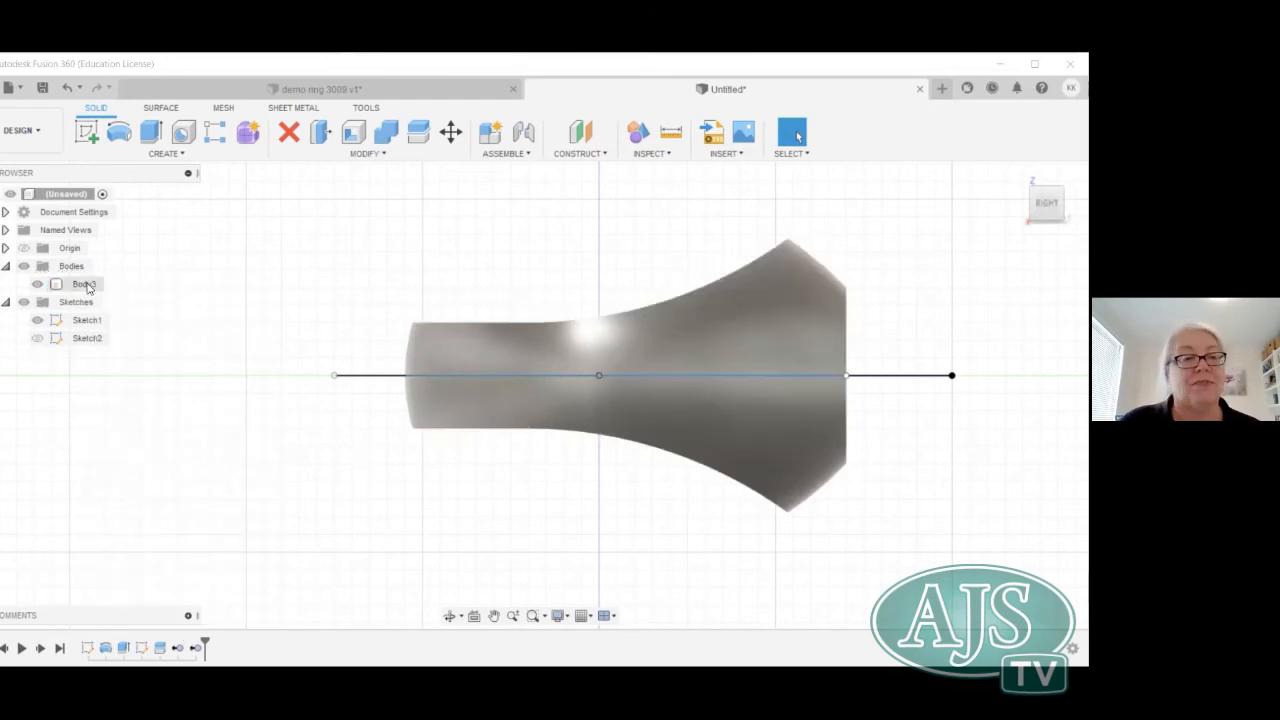
{"action": "left_click", "coordinate": [37, 320]}
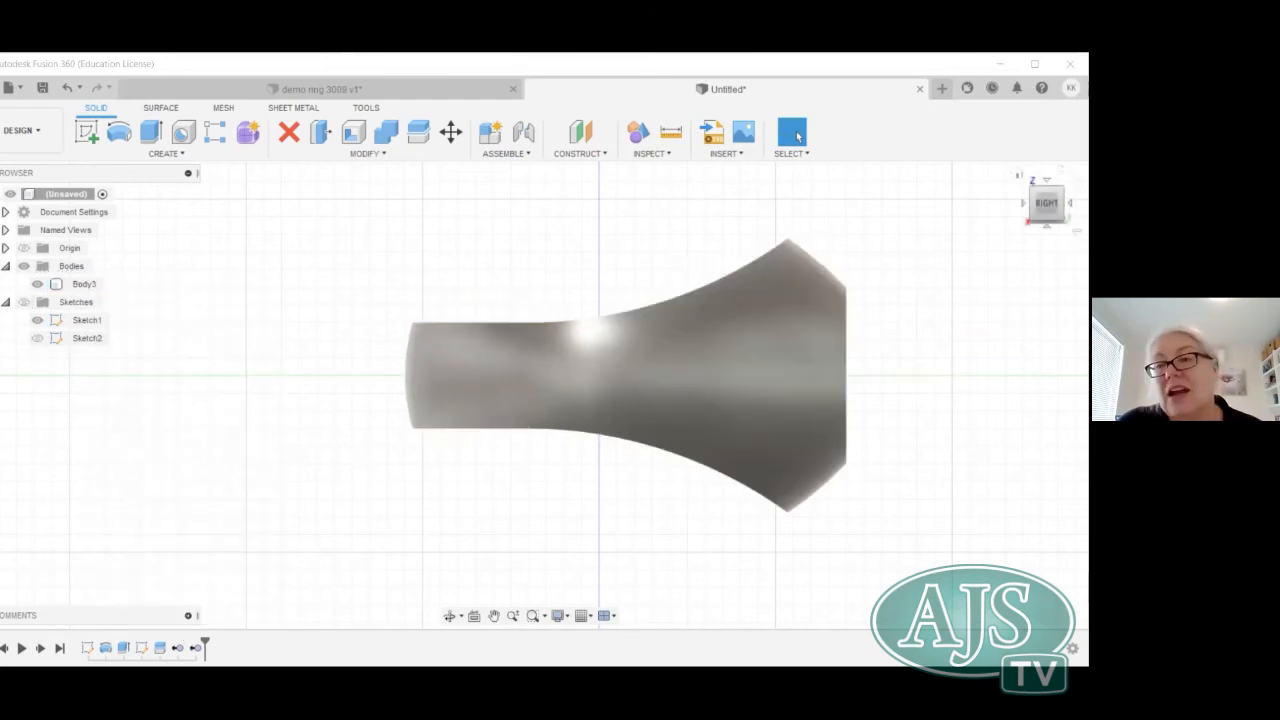
Examine the trimmed ring's band and shoulders from several angles, finishing face-on to the round flat top.
{"action": "mouse_move", "coordinate": [530, 395]}
{"action": "middle_mouse_down", "text": "shift"}
{"action": "mouse_move", "coordinate": [591, 357]}
{"action": "mouse_move", "coordinate": [529, 344]}
{"action": "mouse_move", "coordinate": [527, 262]}
{"action": "mouse_move", "coordinate": [505, 300]}
{"action": "mouse_move", "coordinate": [415, 345]}
{"action": "mouse_move", "coordinate": [335, 335]}
{"action": "mouse_move", "coordinate": [268, 400]}
{"action": "middle_mouse_up", "text": "shift"}
{"action": "left_click", "coordinate": [480, 312]}
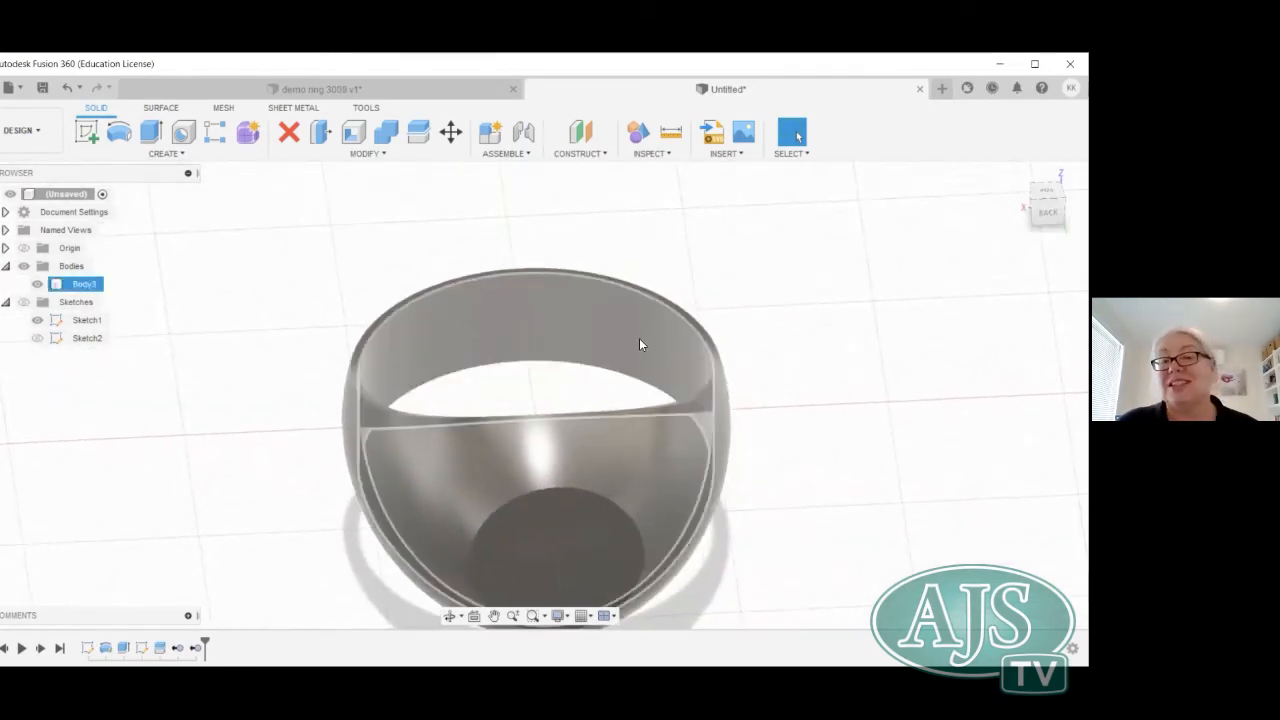
{"action": "key", "text": "Escape"}
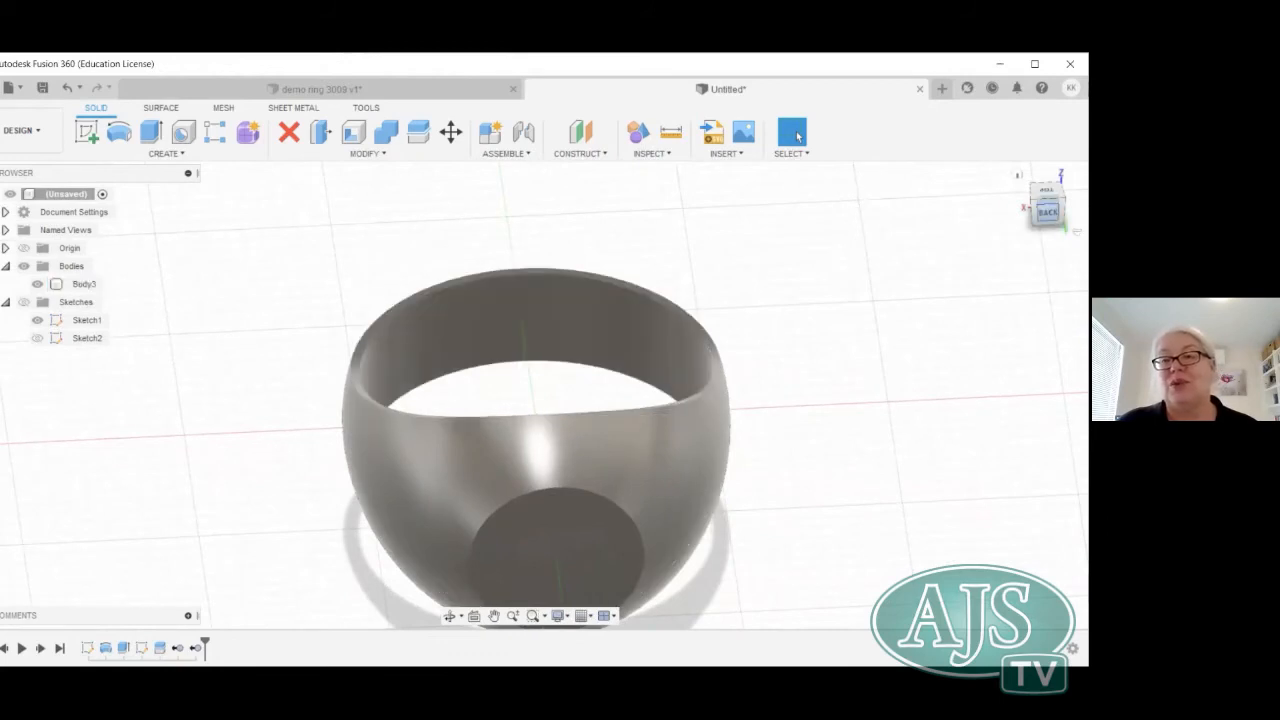
{"action": "left_click_drag", "start_coordinate": [1047, 212], "coordinate": [1040, 168]}
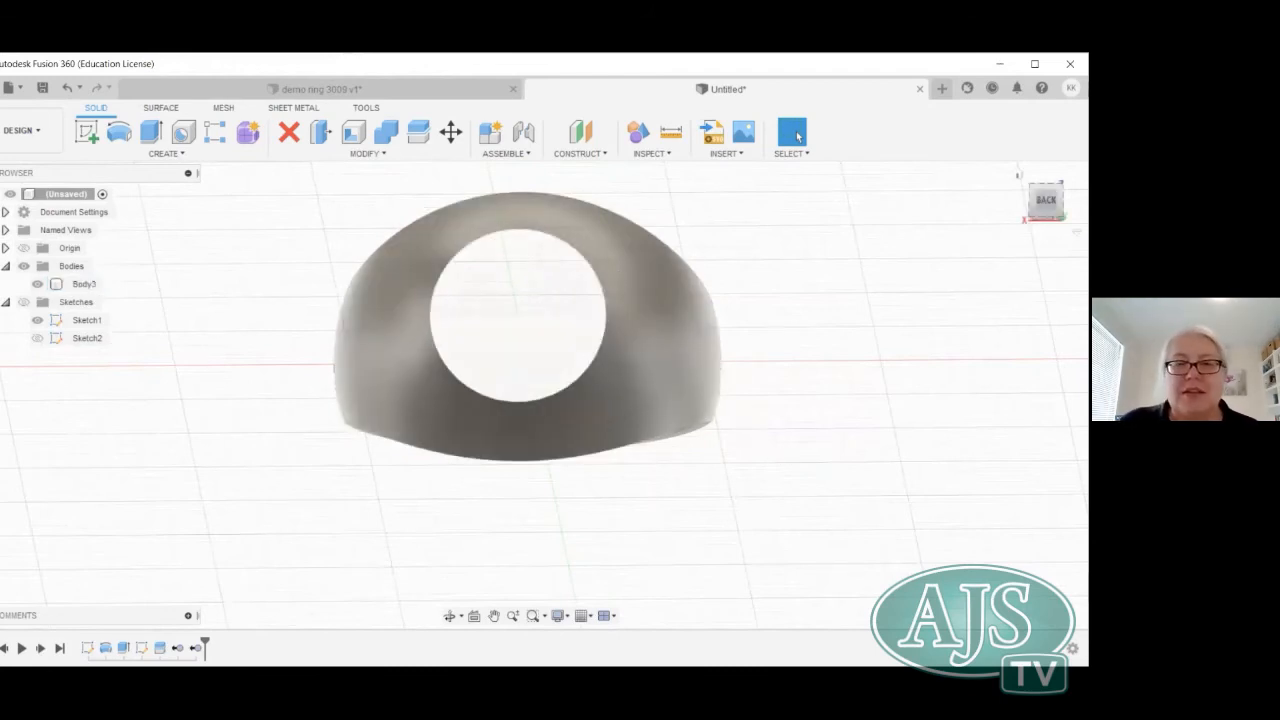
{"action": "mouse_move", "coordinate": [1047, 202]}
{"action": "left_mouse_down"}
{"action": "mouse_move", "coordinate": [1047, 155]}
{"action": "mouse_move", "coordinate": [1047, 205]}
{"action": "left_mouse_up"}
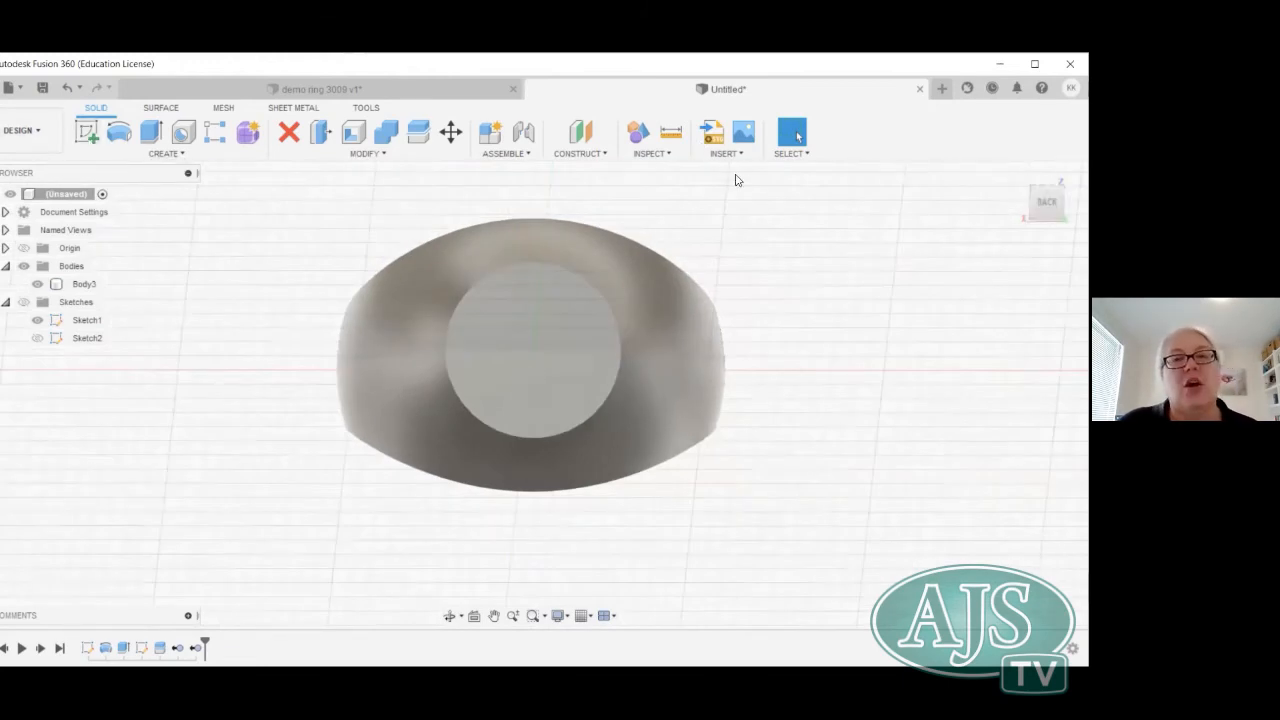
{"action": "left_click", "coordinate": [590, 340]}
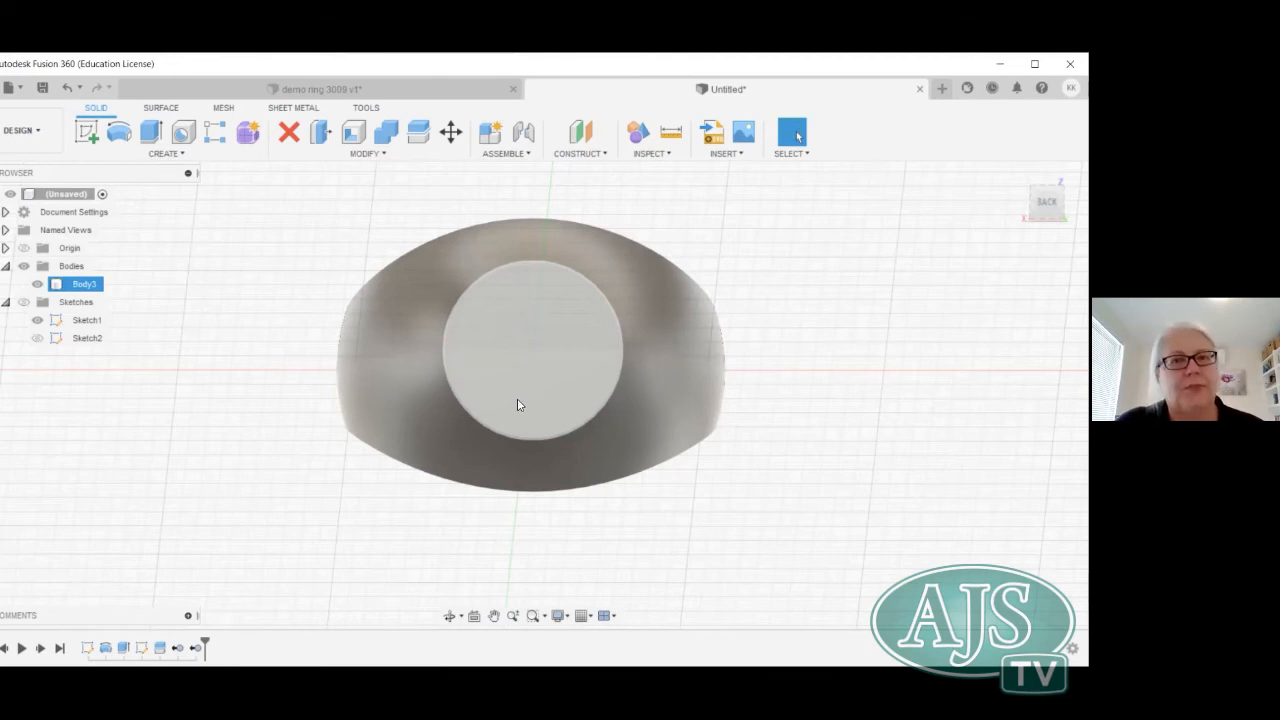
Insert the SVG file KBlogo4 from the computer's iCloud Drive folder onto the ring's flat top face.
{"action": "left_click", "coordinate": [721, 155]}
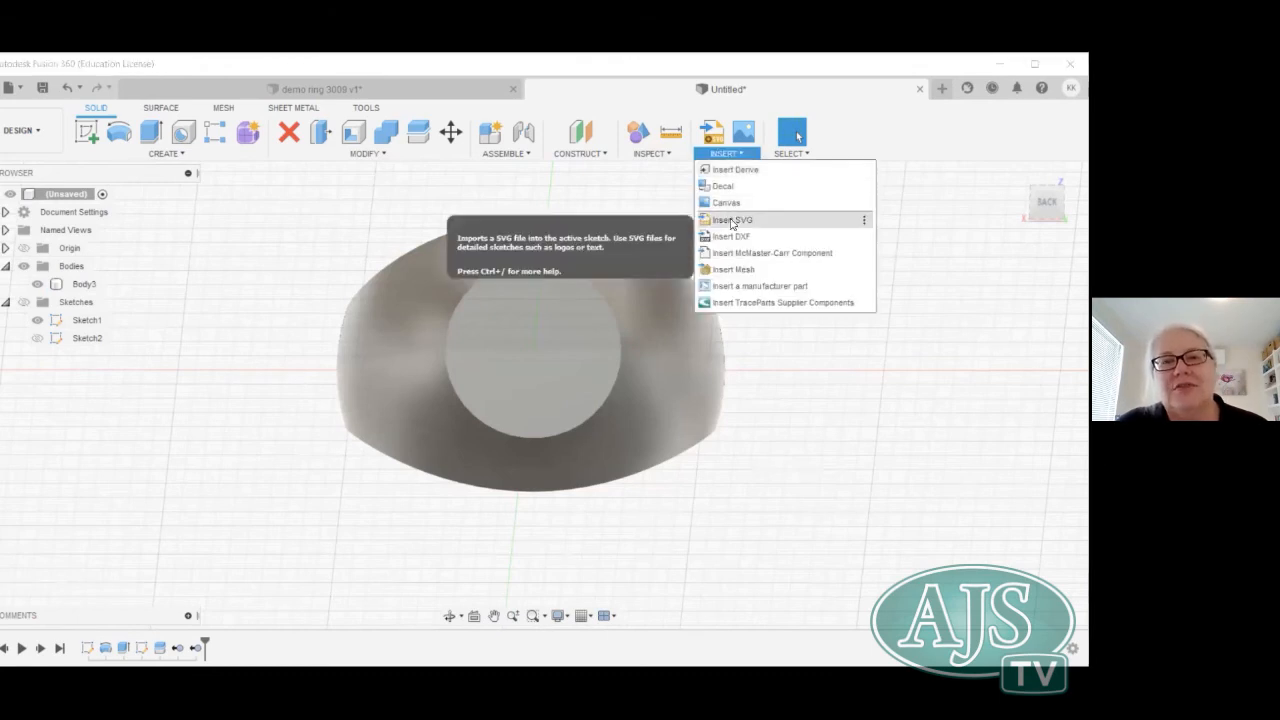
{"action": "left_click", "coordinate": [731, 221]}
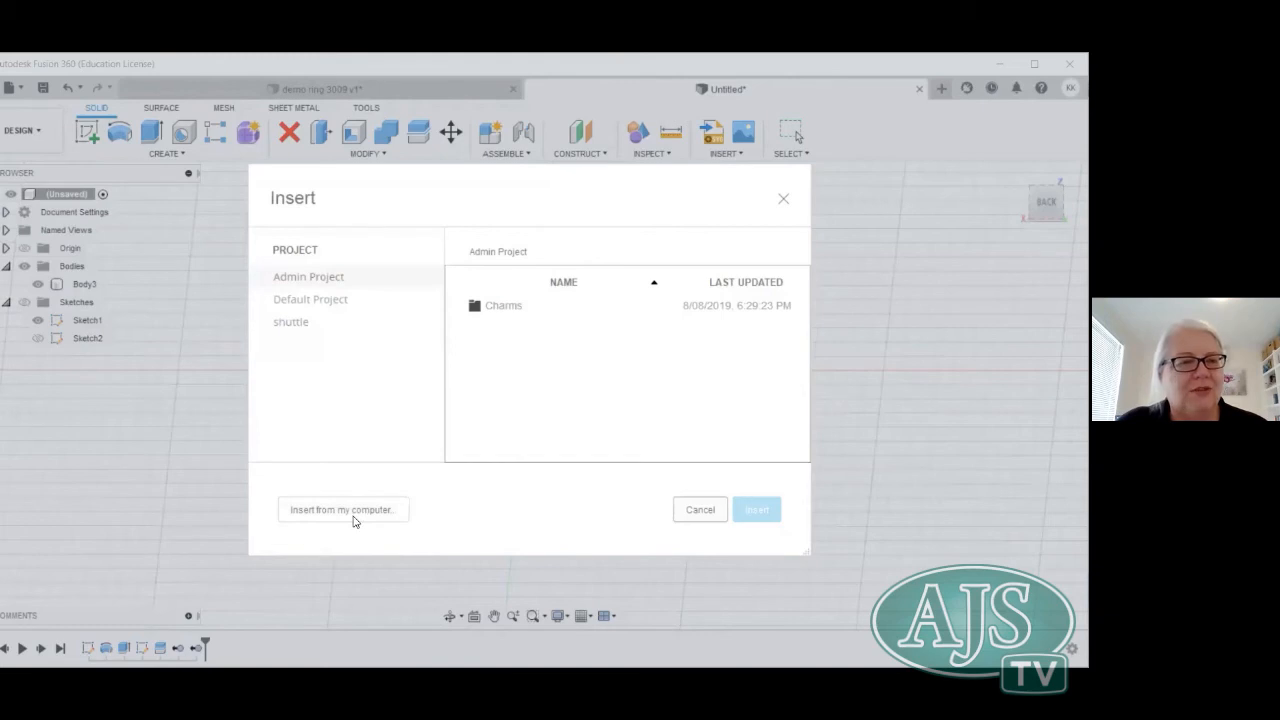
{"action": "left_click", "coordinate": [354, 517]}
{"action": "left_click", "coordinate": [45, 263]}
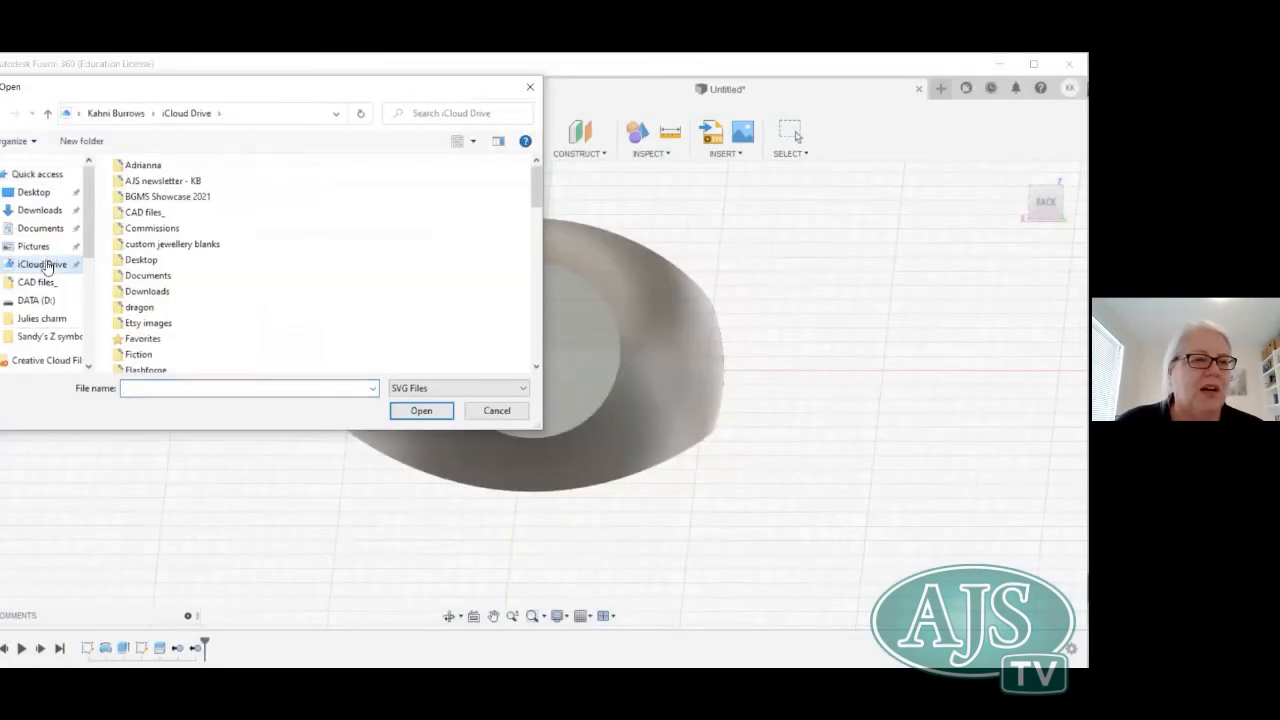
{"action": "scroll", "coordinate": [234, 286], "scroll_direction": "down", "scroll_amount": 4}
{"action": "scroll", "coordinate": [180, 300], "scroll_direction": "down", "scroll_amount": 7}
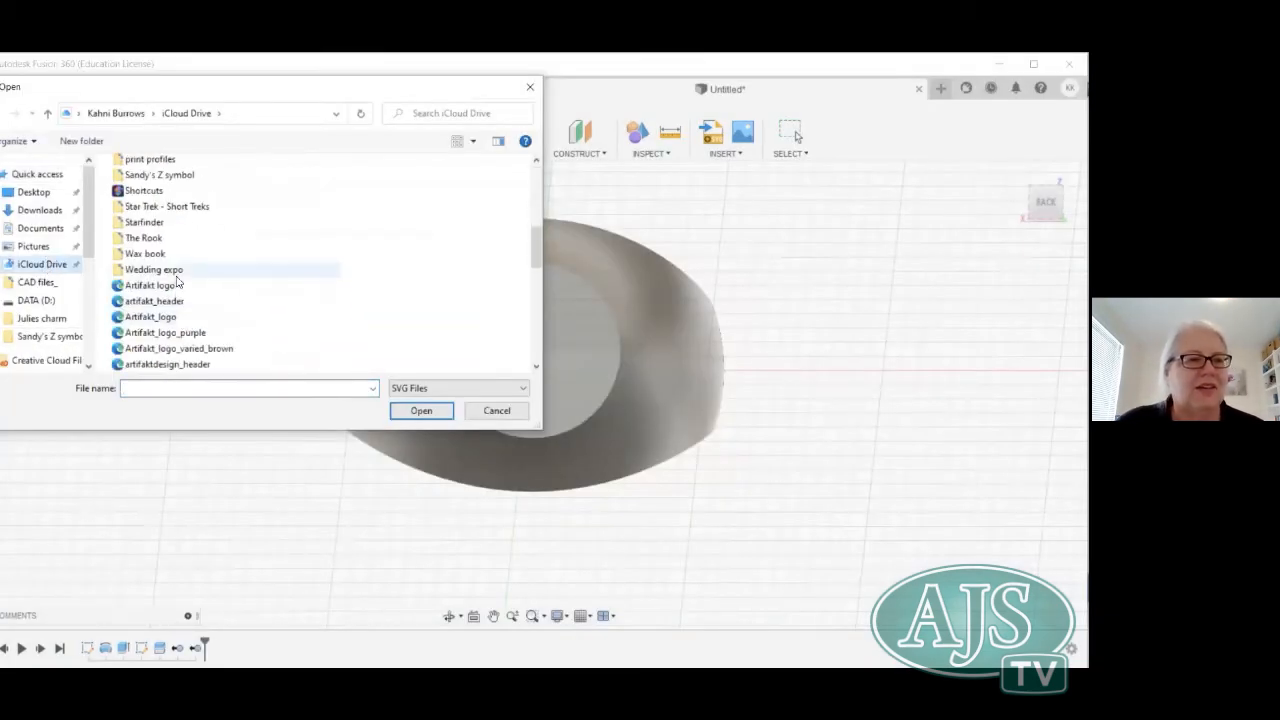
{"action": "left_click", "coordinate": [155, 318]}
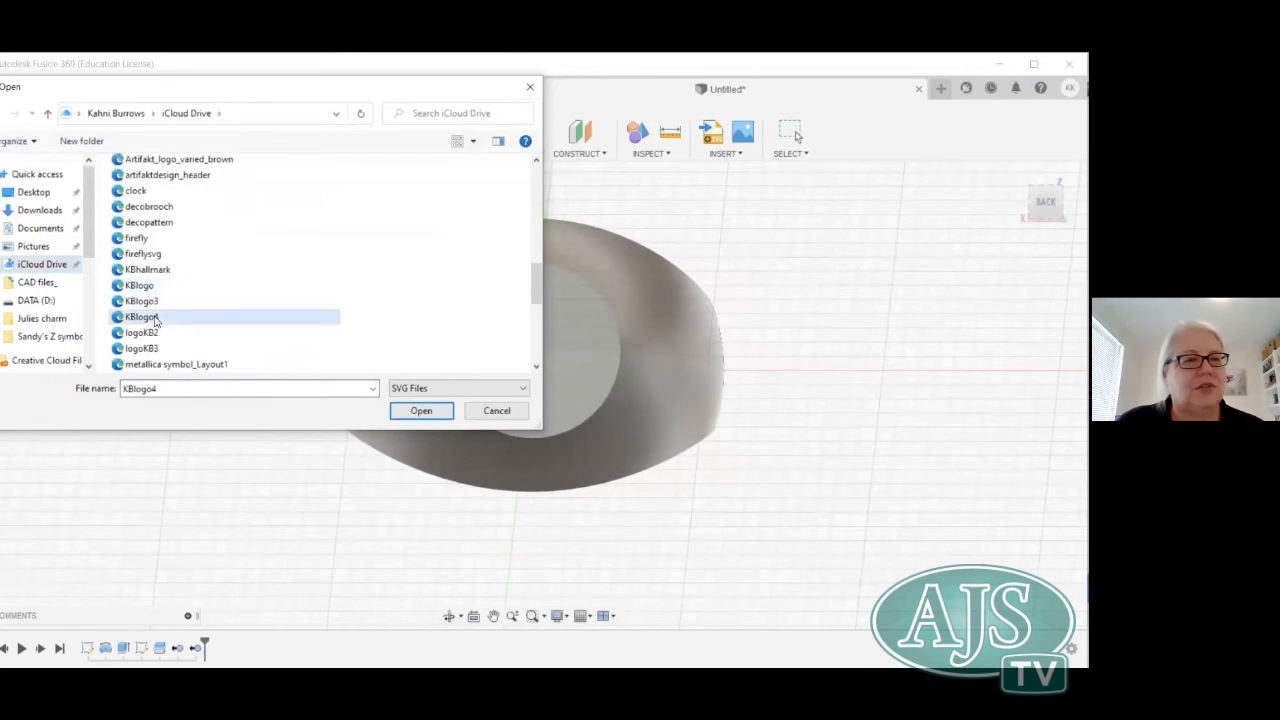
{"action": "double_click", "coordinate": [155, 318]}
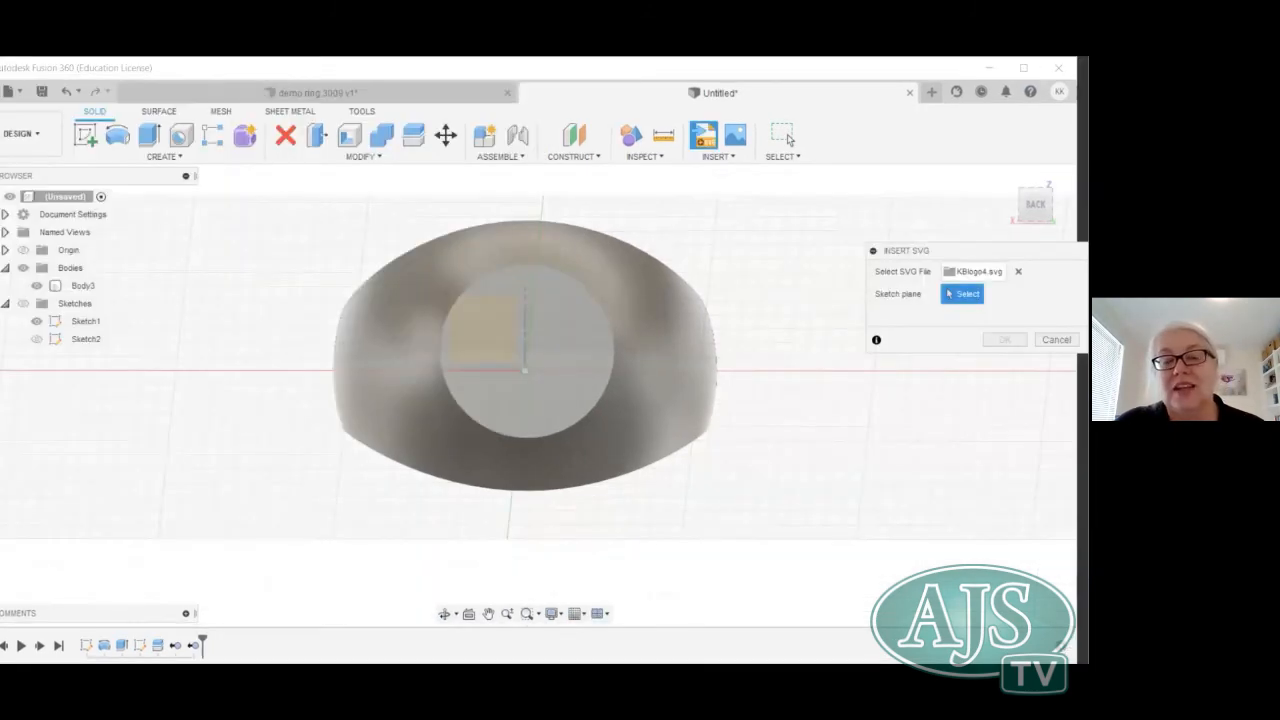
{"action": "left_click", "coordinate": [573, 370]}
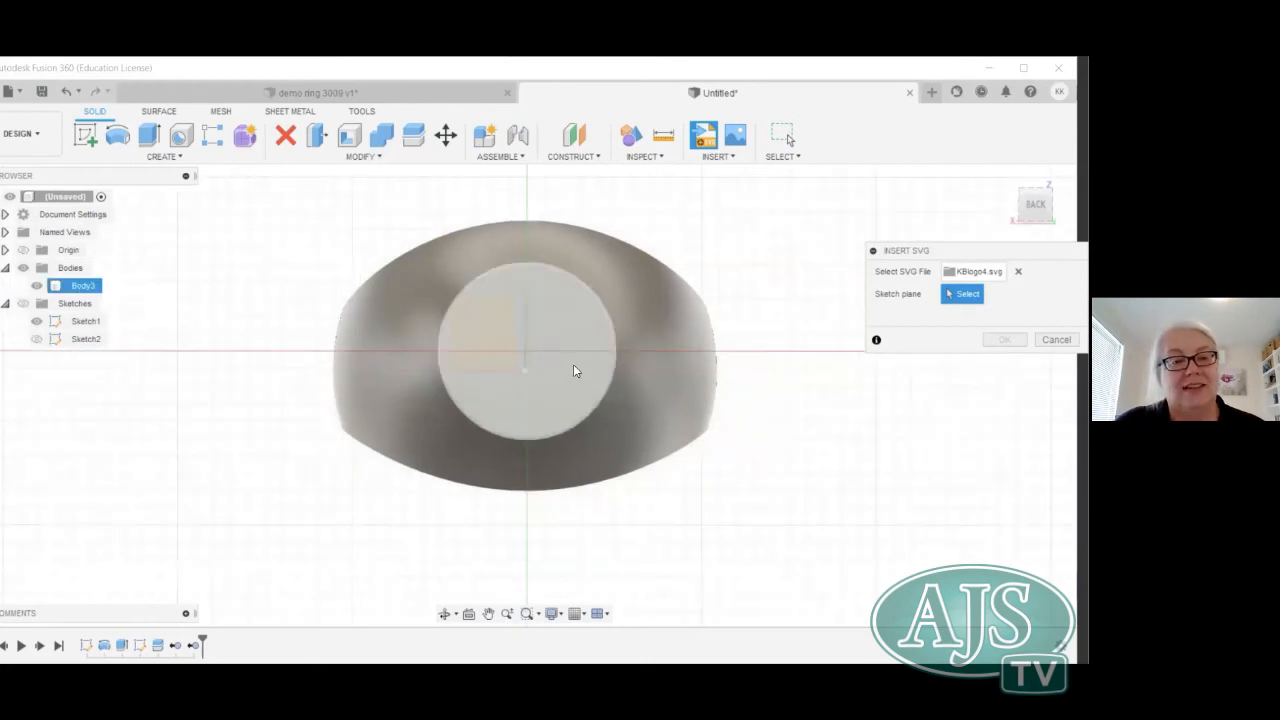
{"action": "left_click", "coordinate": [577, 368]}
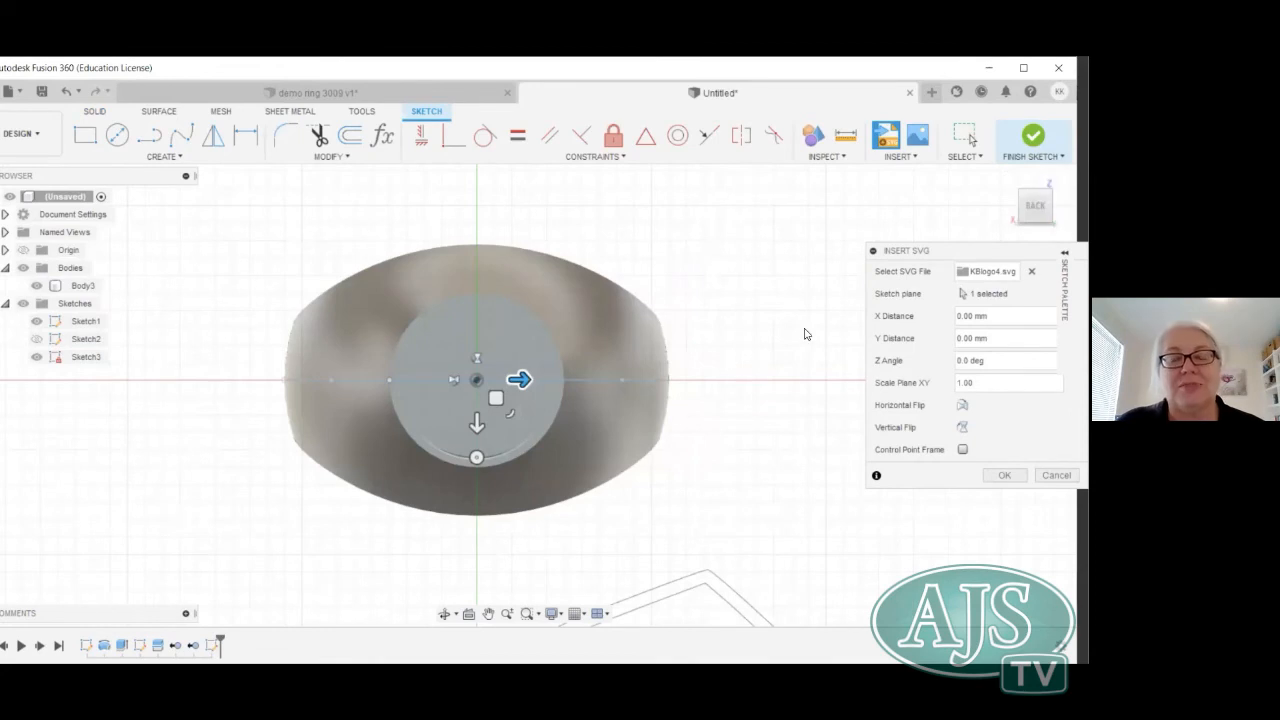
Scale the inserted KB rocket logo down to fit the ring's round flat top and move it onto that face.
{"action": "scroll", "coordinate": [808, 350], "scroll_direction": "down", "scroll_amount": 5}
{"action": "middle_click_drag", "start_coordinate": [751, 257], "coordinate": [644, 204]}
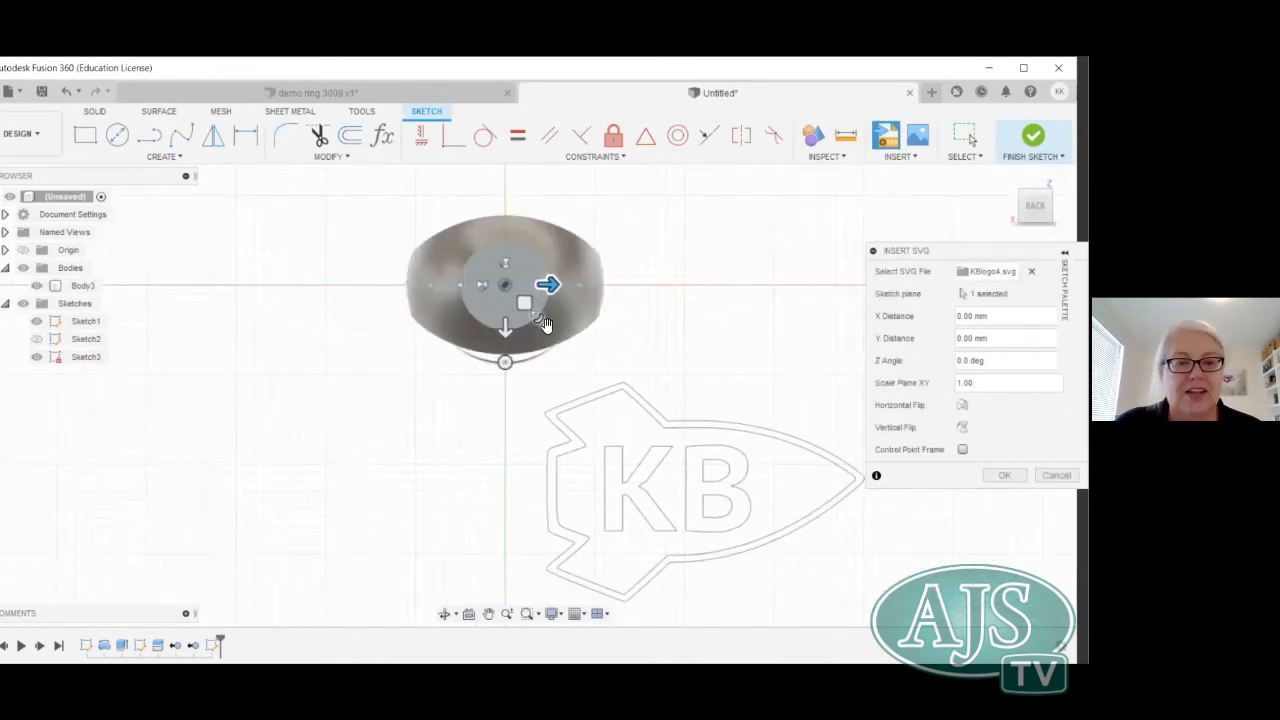
{"action": "left_click_drag", "start_coordinate": [545, 325], "coordinate": [494, 301]}
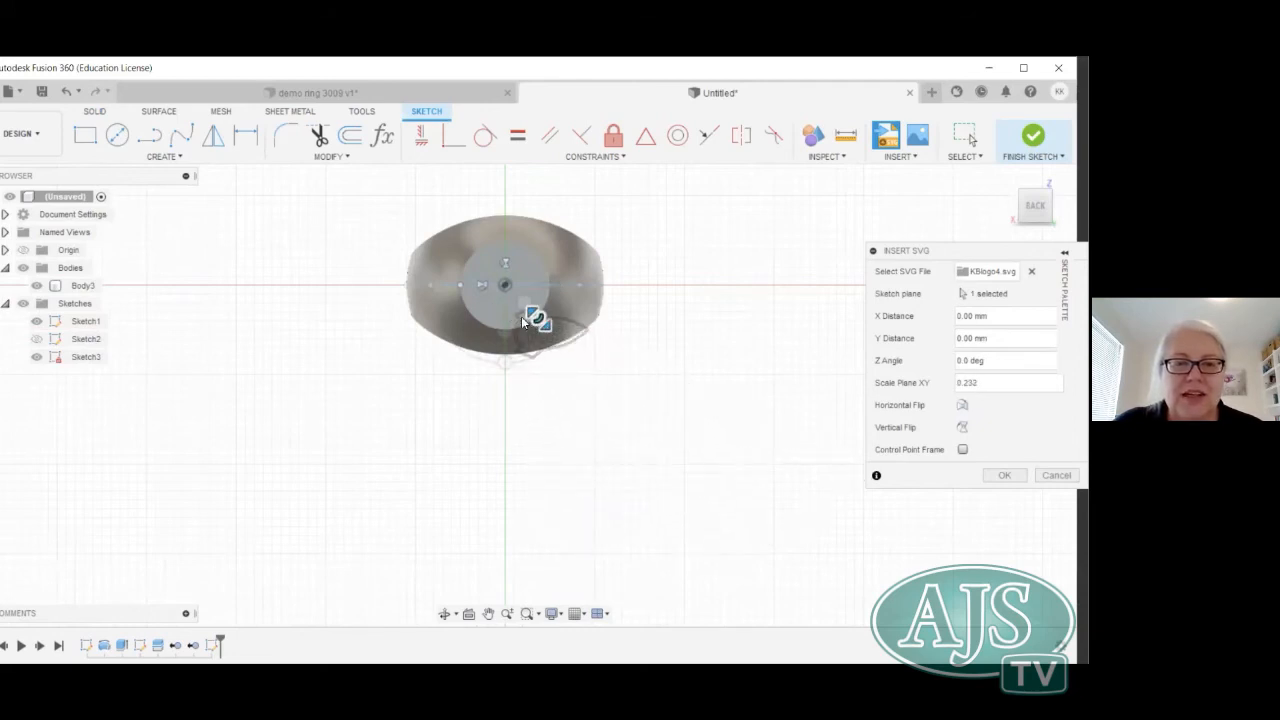
{"action": "left_click_drag", "start_coordinate": [524, 301], "coordinate": [484, 264]}
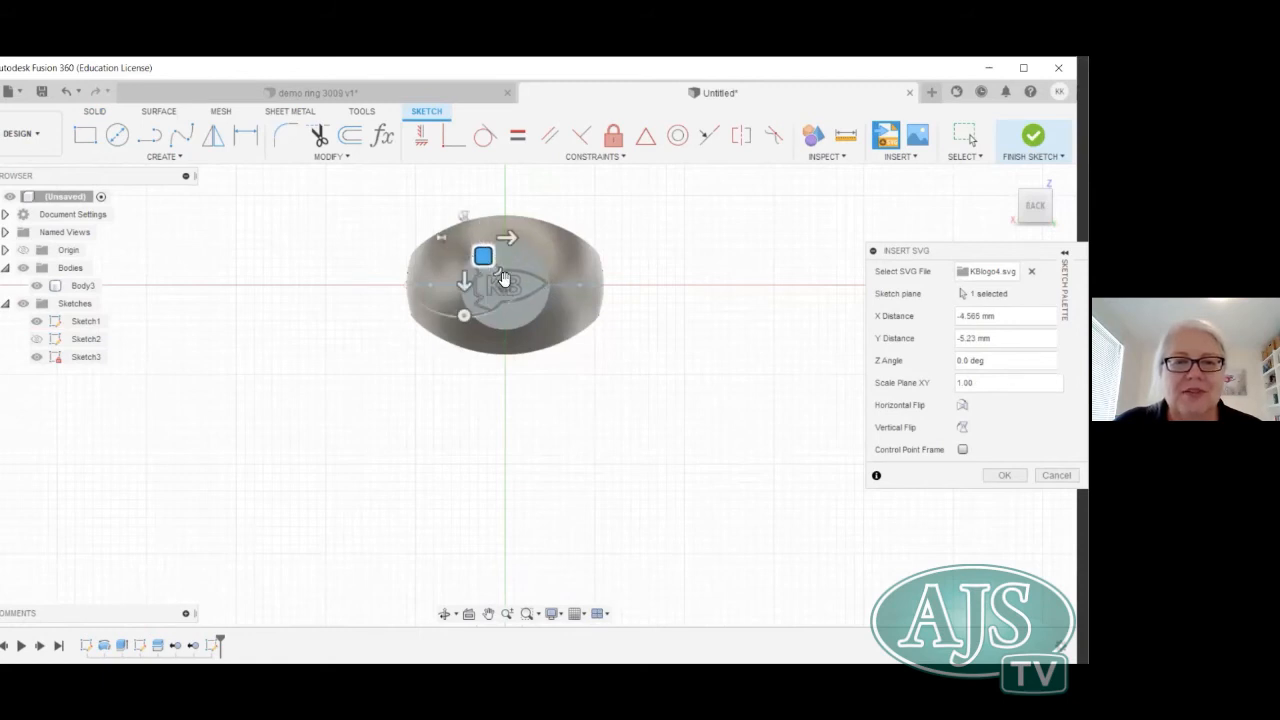
Shrink the rocket logo slightly more, center it on the round top face with clearance around it, and complete the SVG insertion.
{"action": "scroll", "coordinate": [503, 283], "scroll_direction": "up", "scroll_amount": 3}
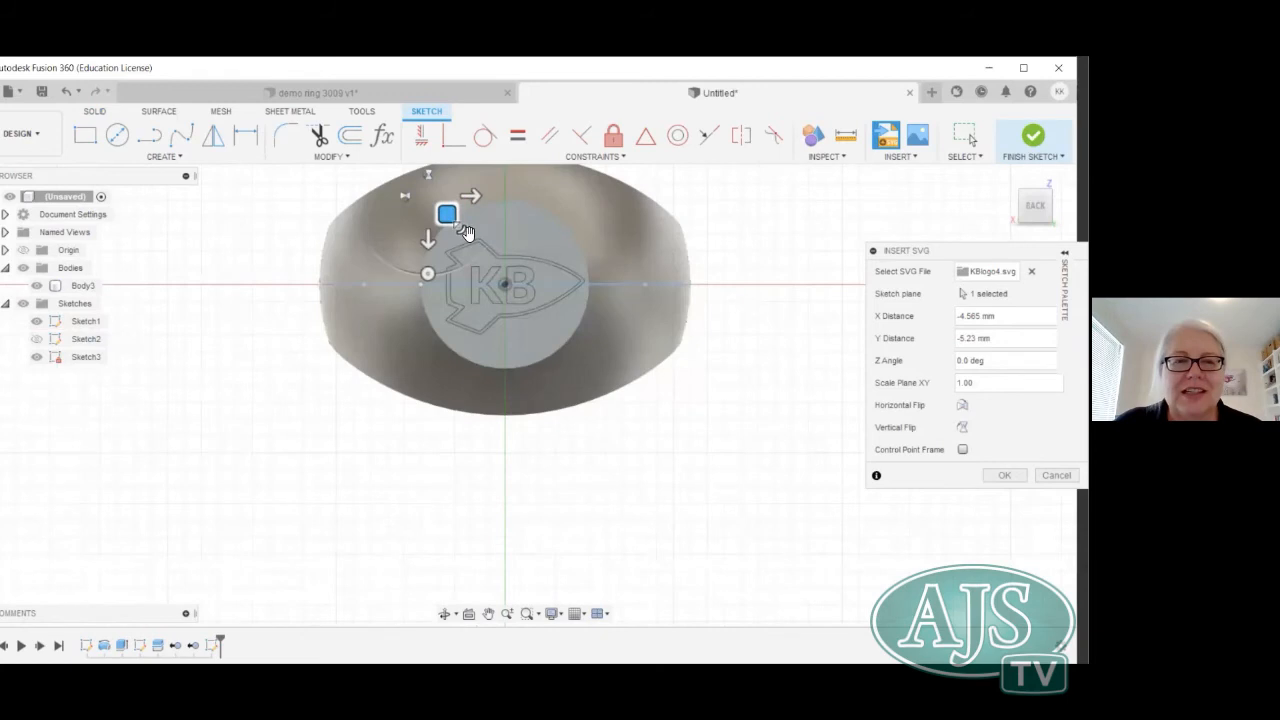
{"action": "mouse_move", "coordinate": [469, 233]}
{"action": "left_mouse_down"}
{"action": "mouse_move", "coordinate": [449, 218]}
{"action": "mouse_move", "coordinate": [469, 238]}
{"action": "left_mouse_up"}
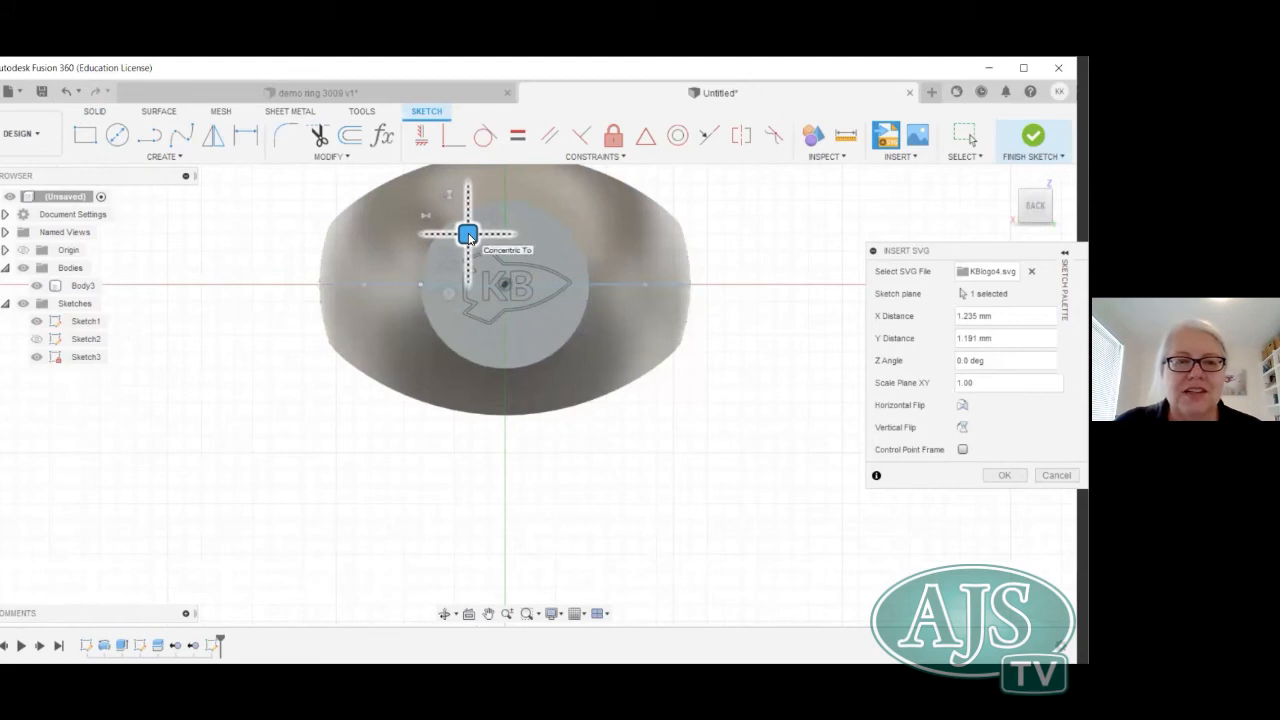
{"action": "left_click_drag", "start_coordinate": [469, 238], "coordinate": [470, 237]}
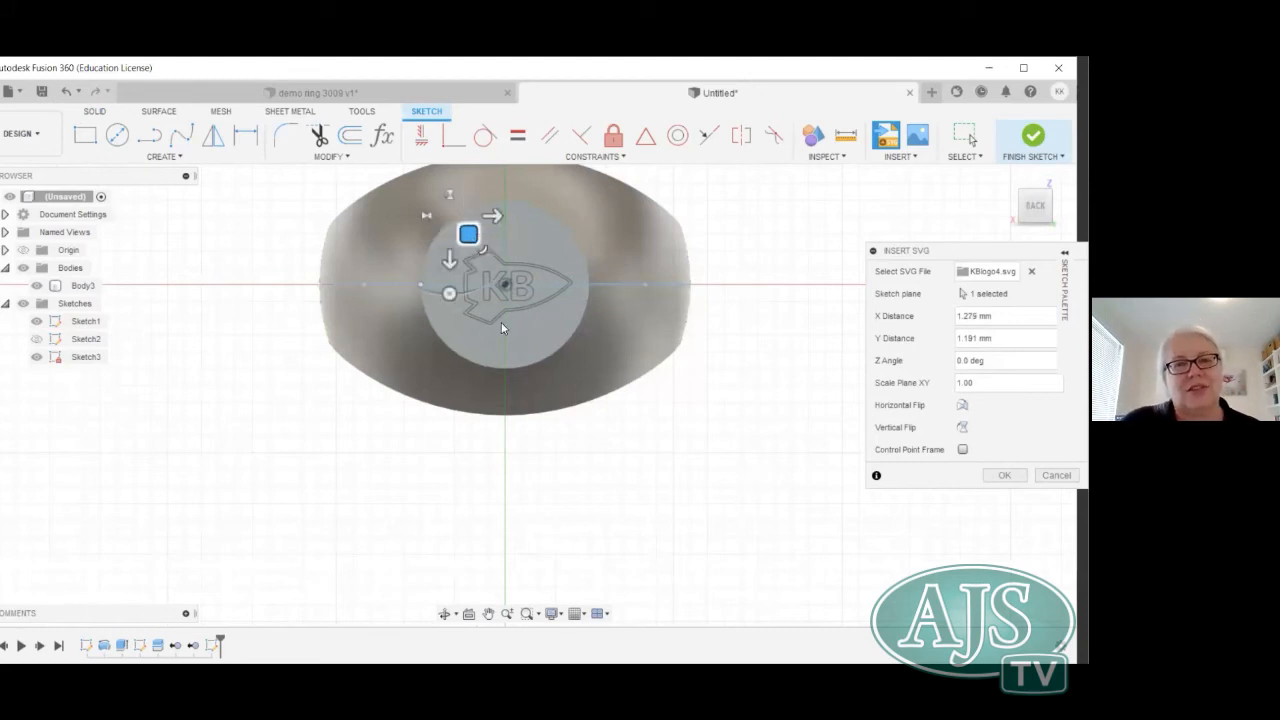
{"action": "left_click_drag", "start_coordinate": [470, 236], "coordinate": [464, 237]}
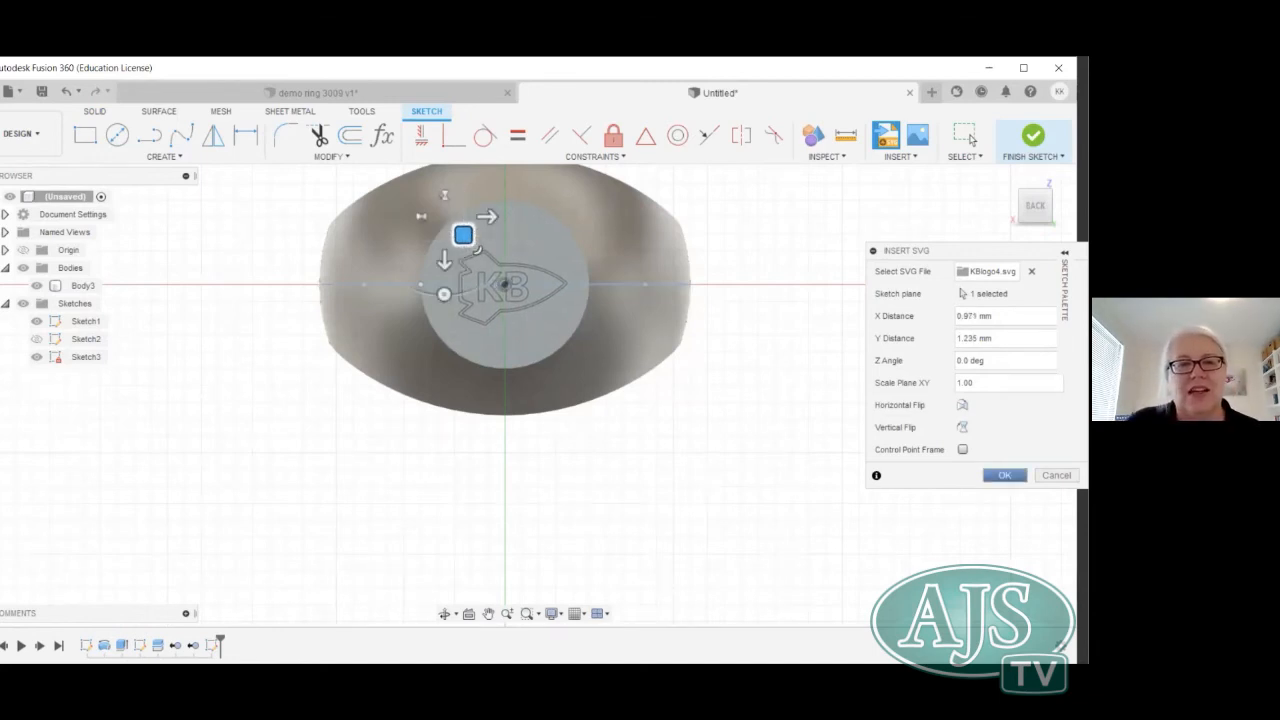
{"action": "left_click", "coordinate": [1005, 475]}
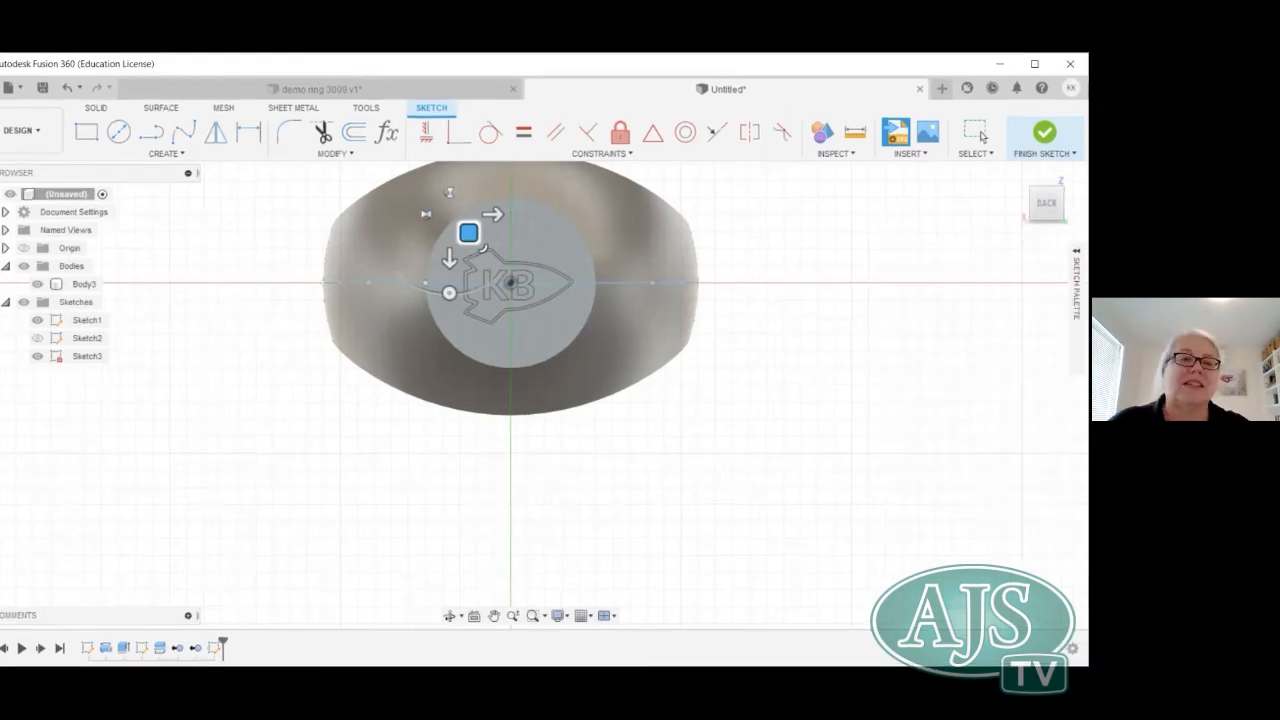
{"action": "left_click", "coordinate": [981, 136]}
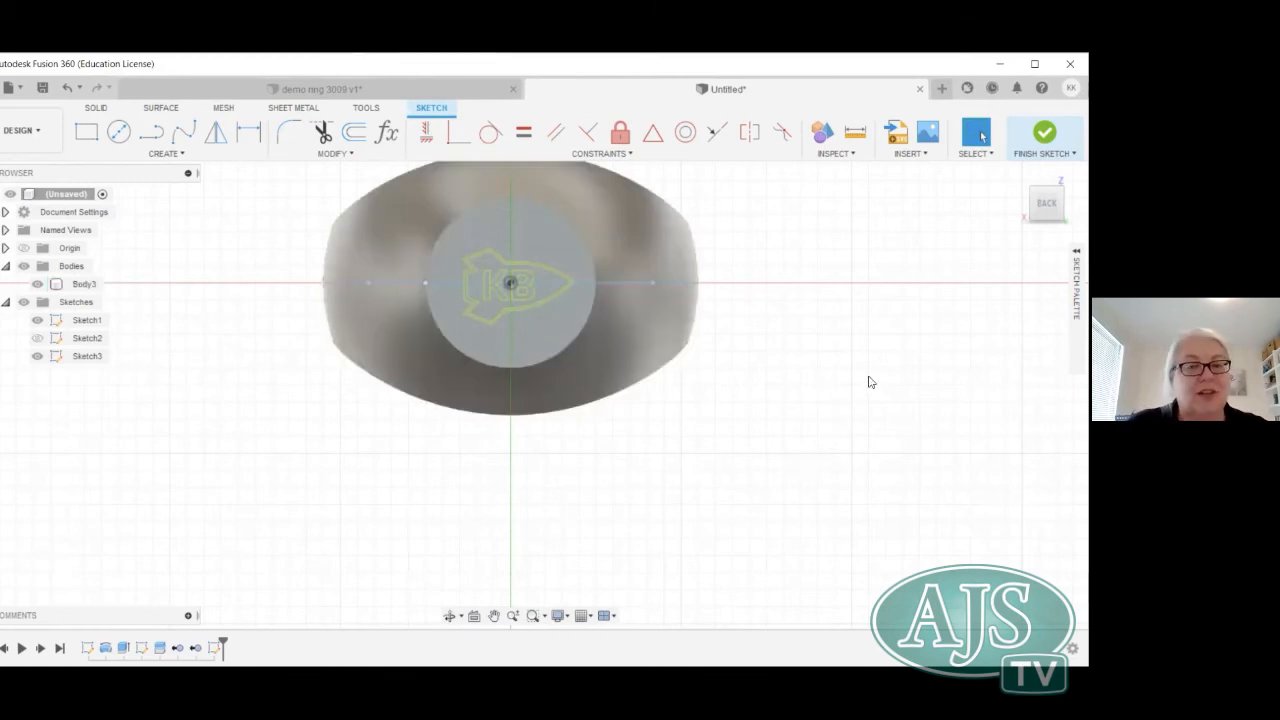
{"action": "left_click", "coordinate": [460, 392]}
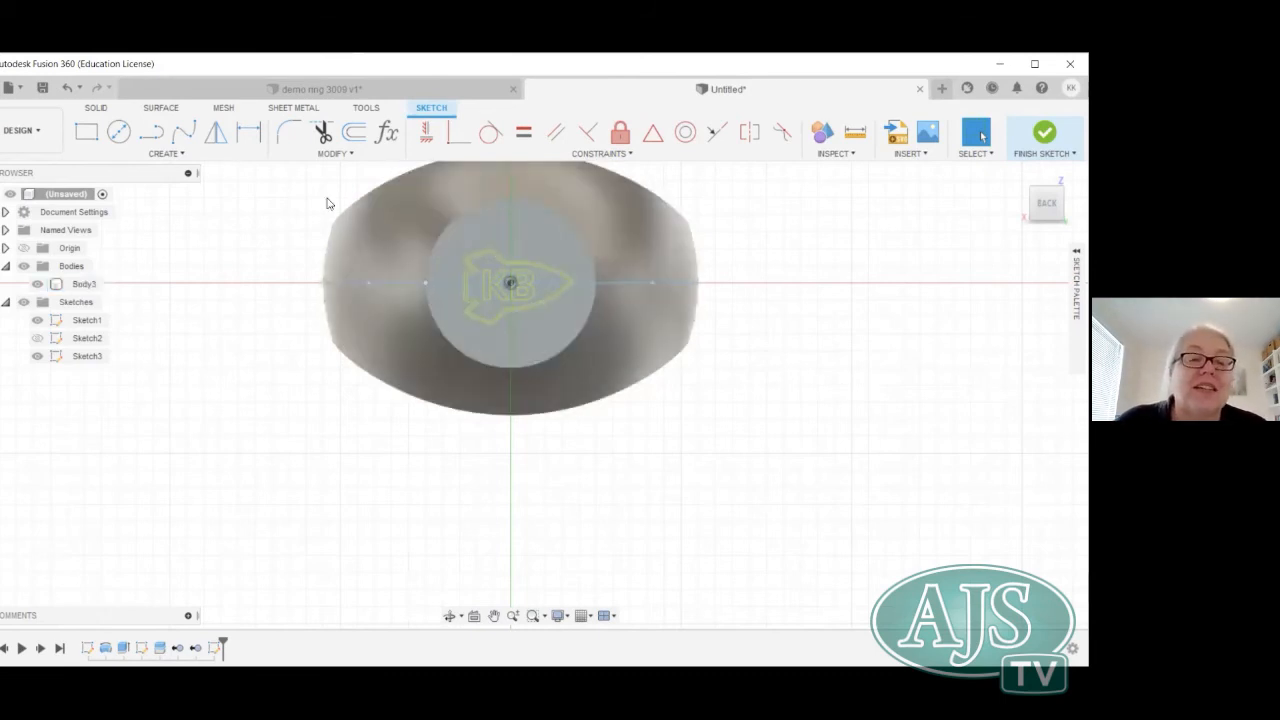
Sketch two concentric circles around the logo from the top face's center, one on the face's edge and one slightly inside it.
{"action": "left_click", "coordinate": [118, 140]}
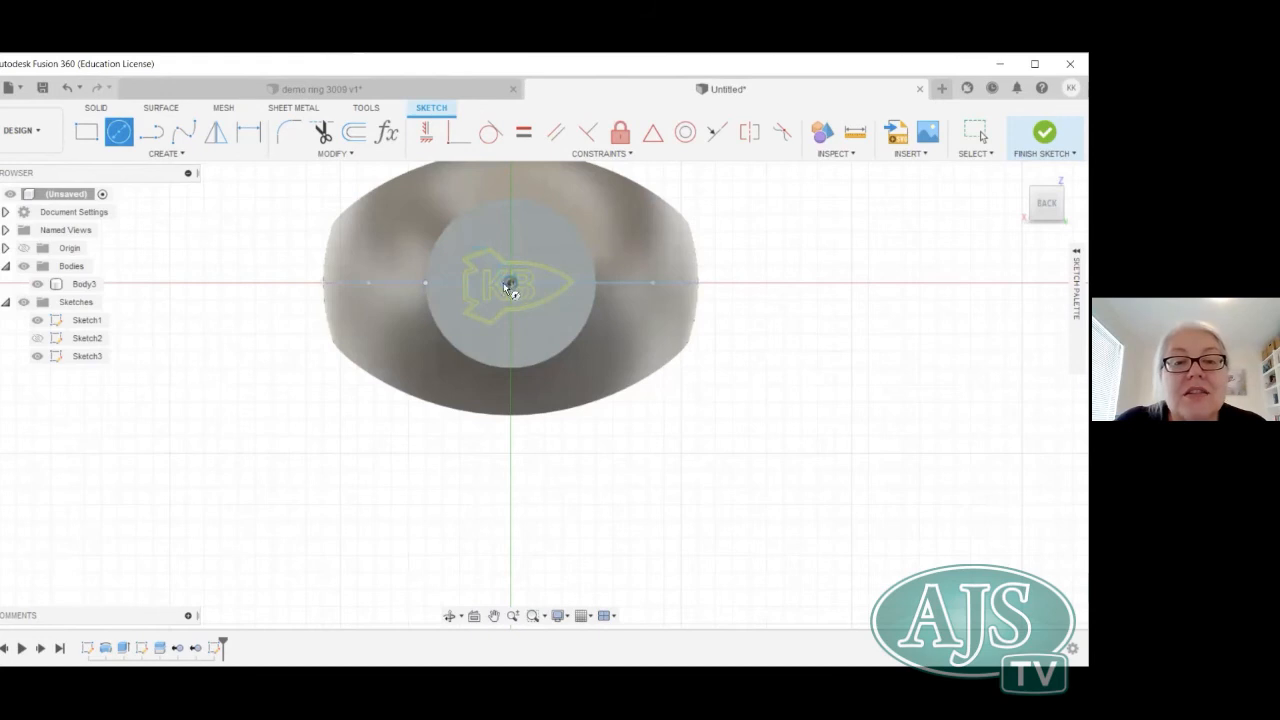
{"action": "scroll", "coordinate": [510, 284], "scroll_direction": "up", "scroll_amount": 2}
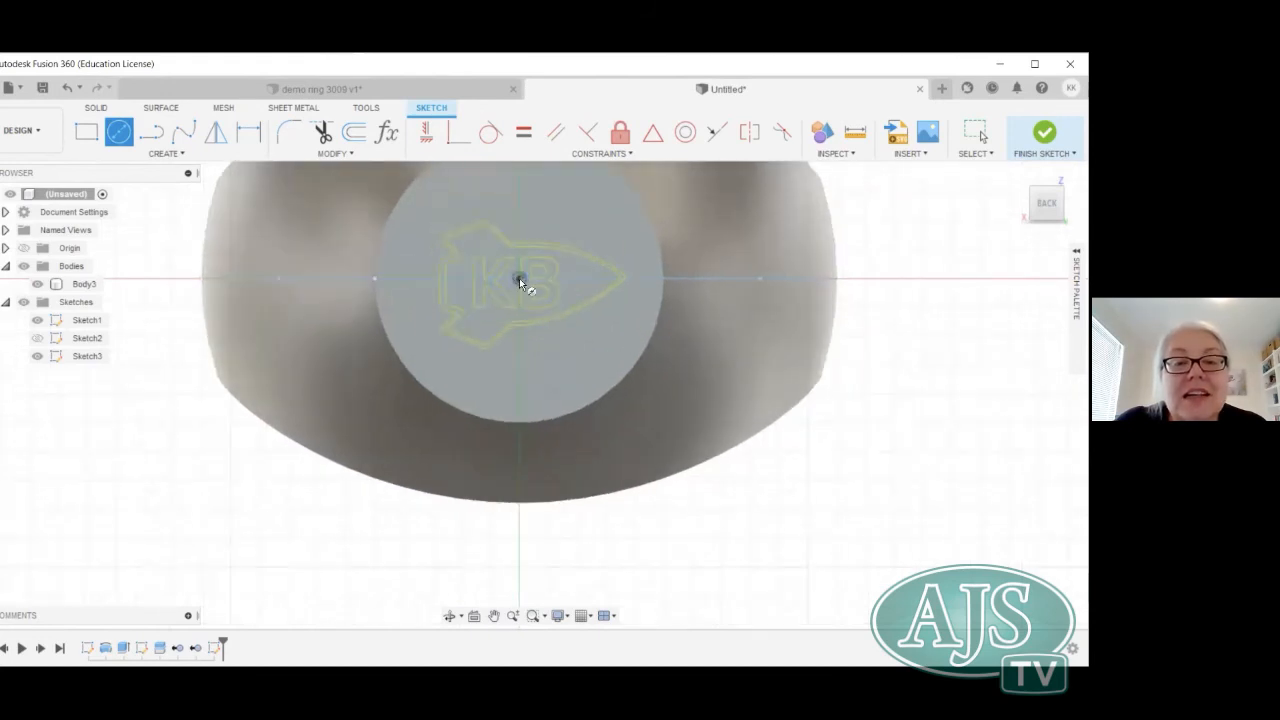
{"action": "left_click", "coordinate": [663, 277]}
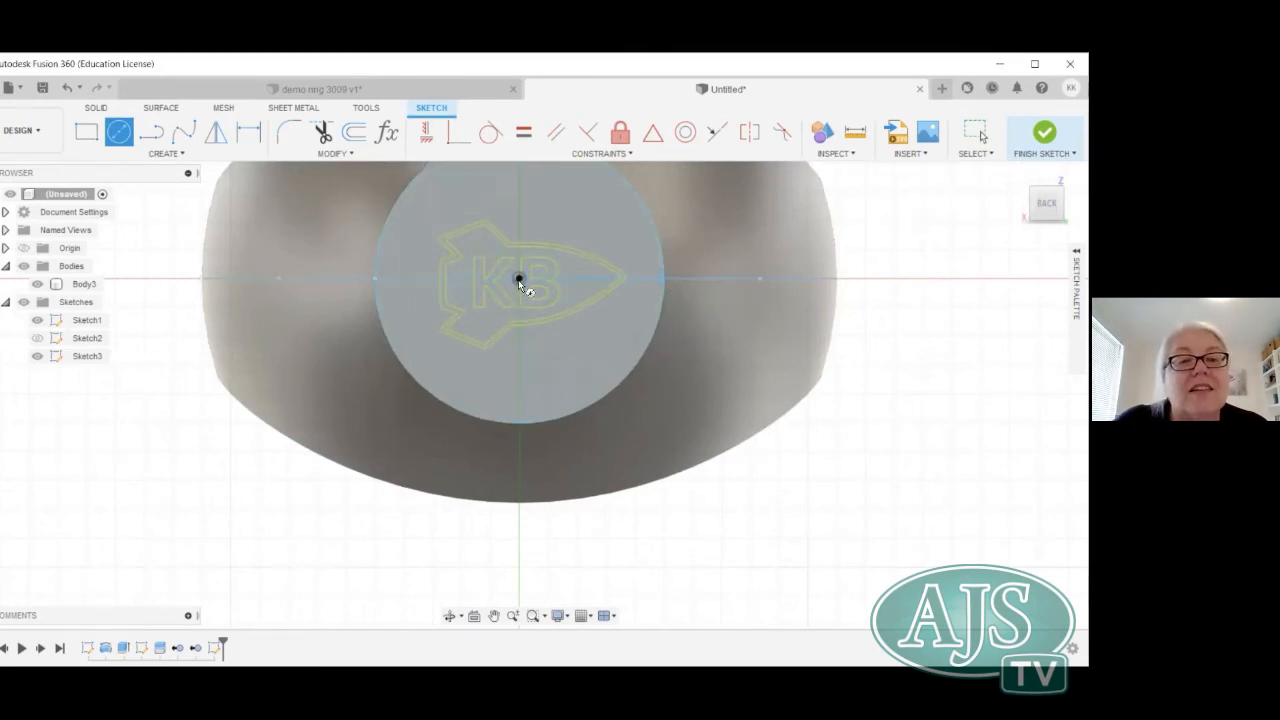
{"action": "left_click", "coordinate": [653, 278]}
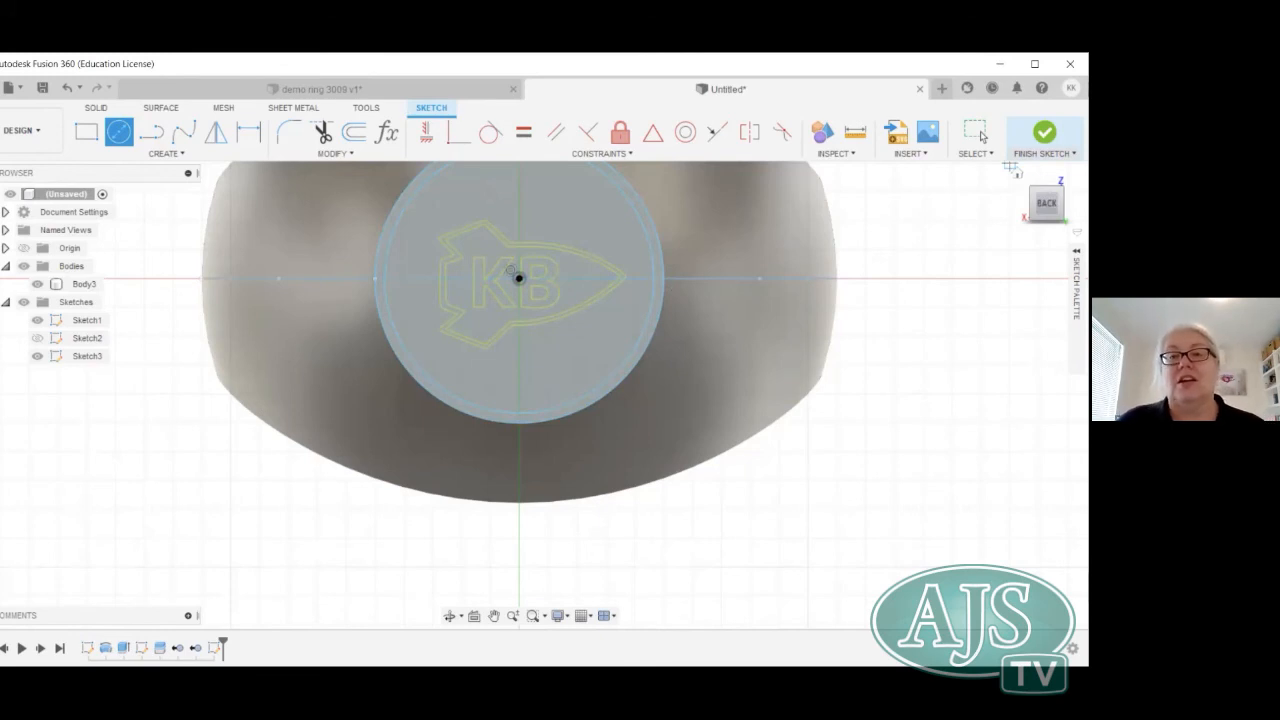
{"action": "left_click", "coordinate": [1044, 132]}
{"action": "left_click", "coordinate": [23, 303]}
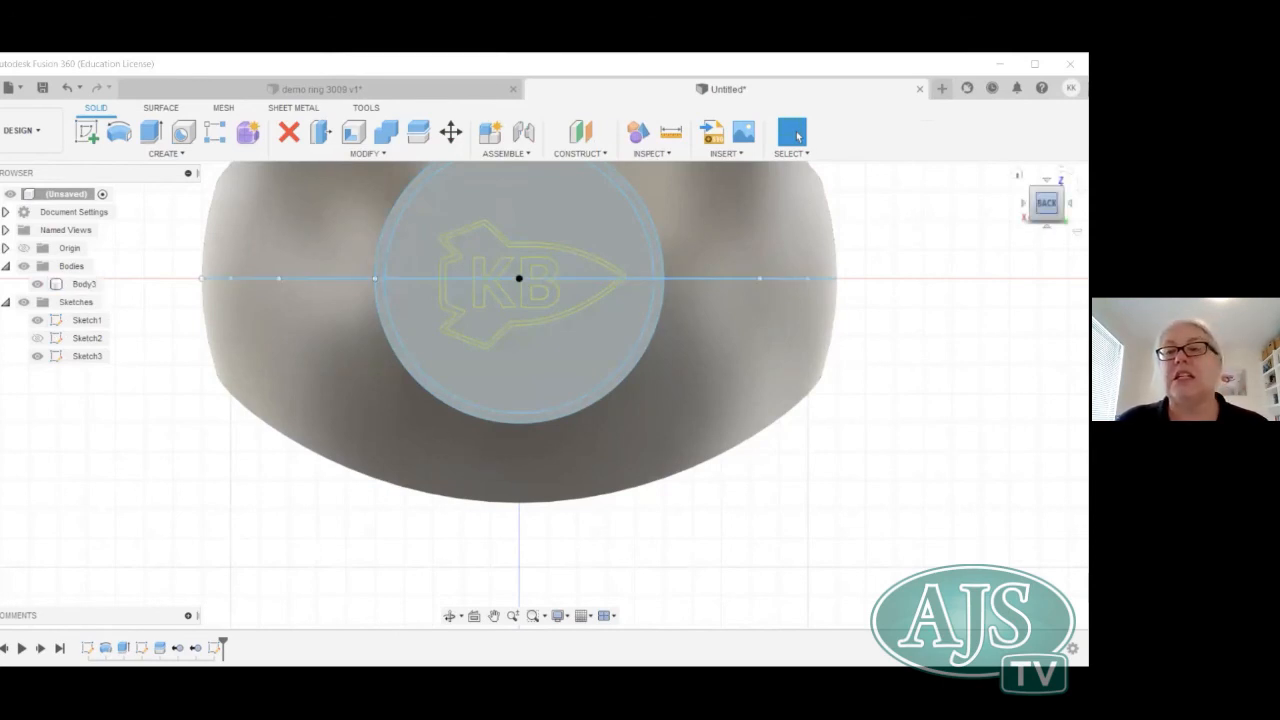
Extrude the border ring, the rocket shape around the letters and the B's inner areas about 0.7 mm outward, joined to the ring.
{"action": "left_click_drag", "start_coordinate": [1047, 203], "coordinate": [1047, 185]}
{"action": "scroll", "coordinate": [864, 320], "scroll_direction": "down", "scroll_amount": 2}
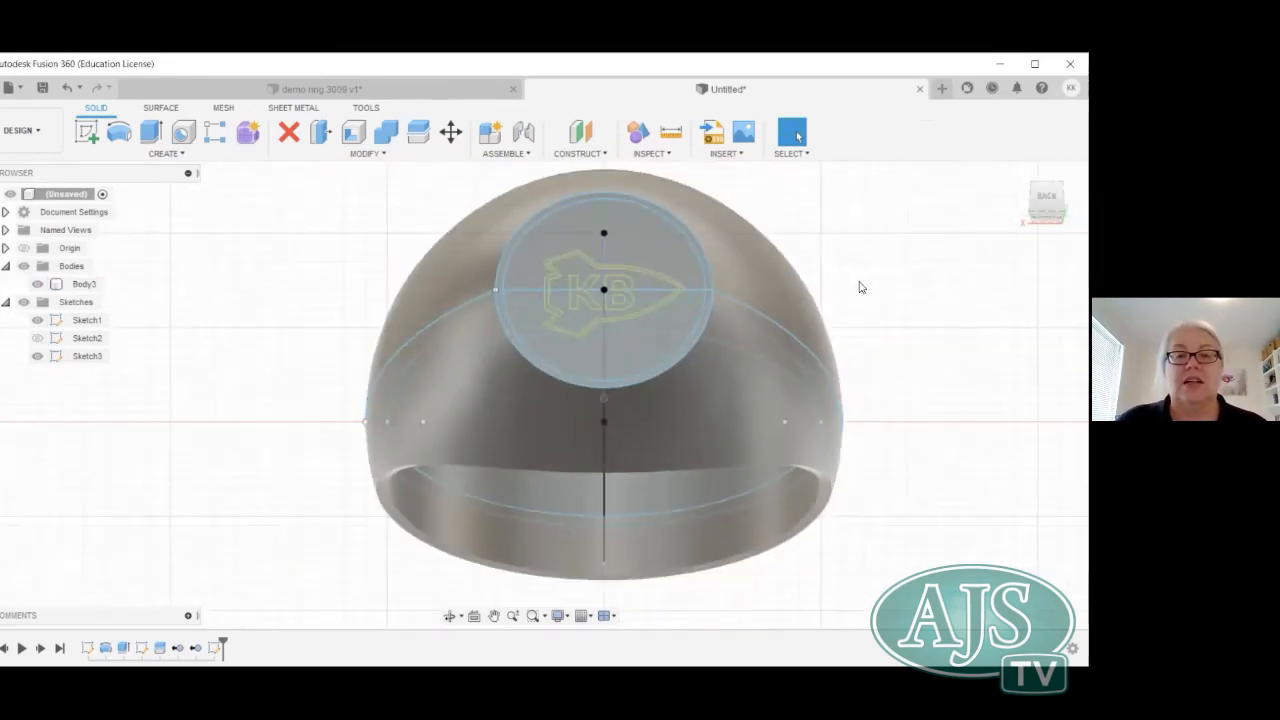
{"action": "middle_click_drag", "start_coordinate": [857, 286], "coordinate": [786, 343]}
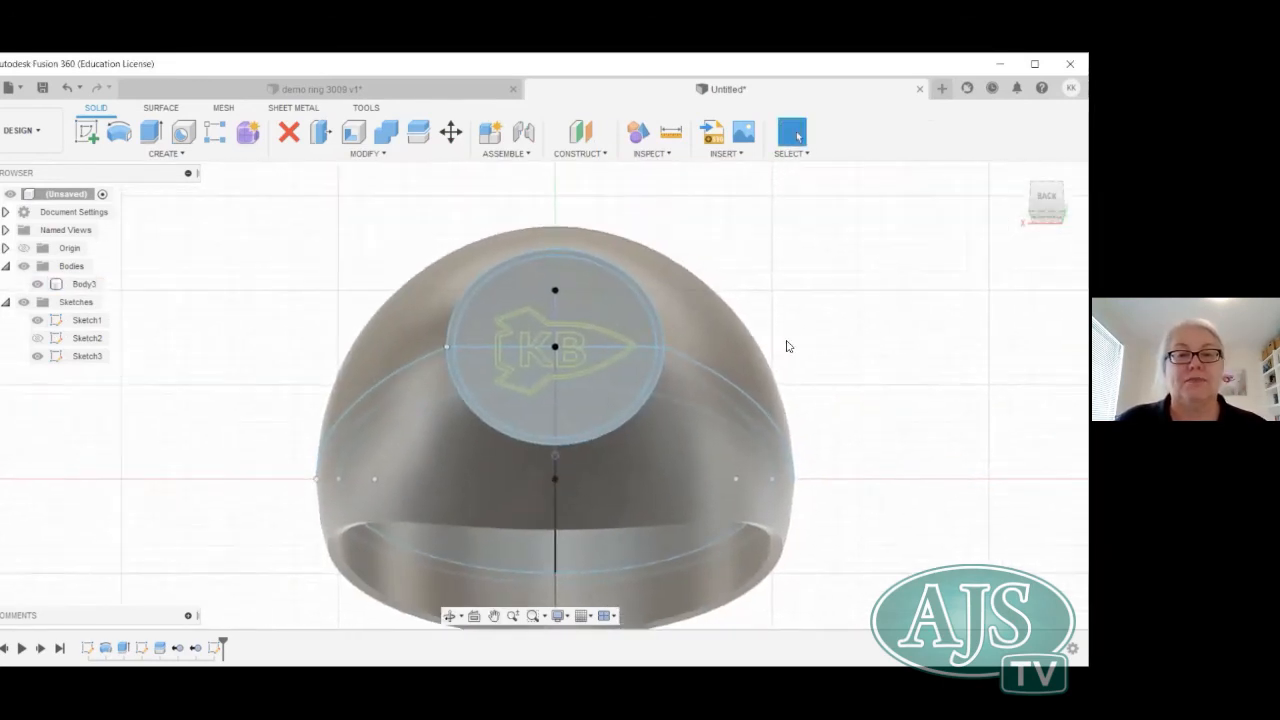
{"action": "left_click", "coordinate": [155, 142]}
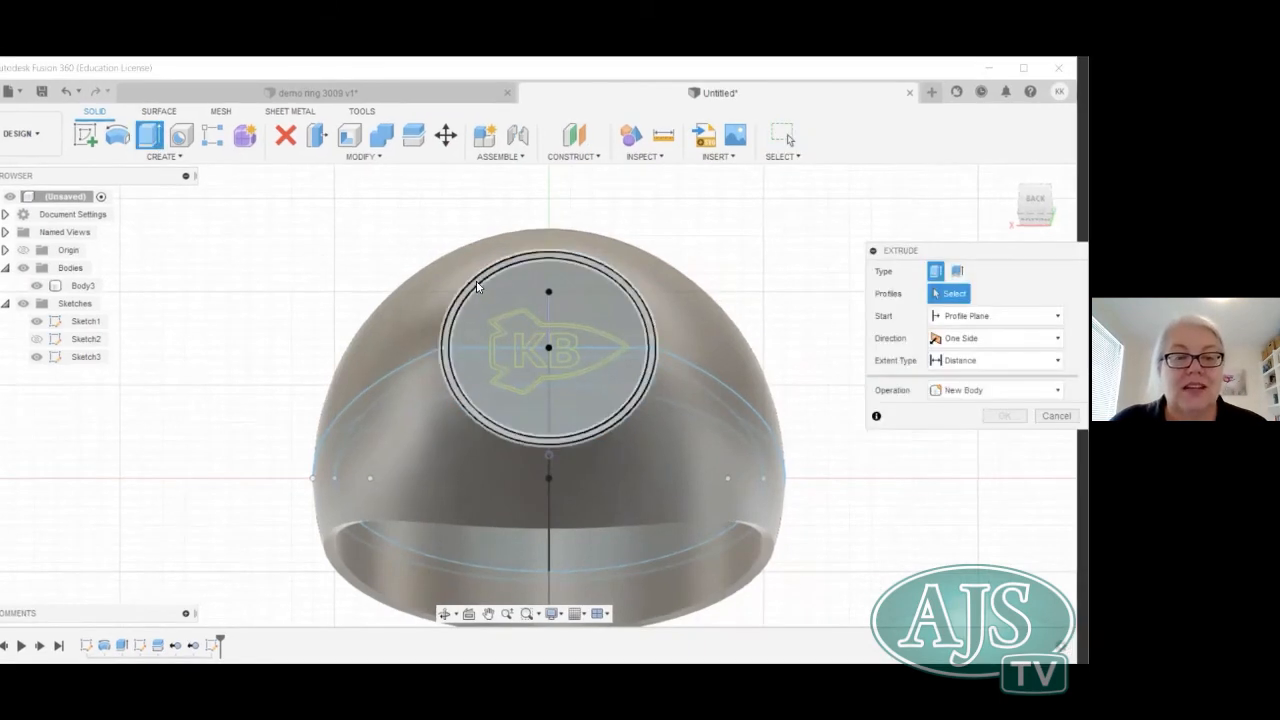
{"action": "left_click", "coordinate": [493, 318]}
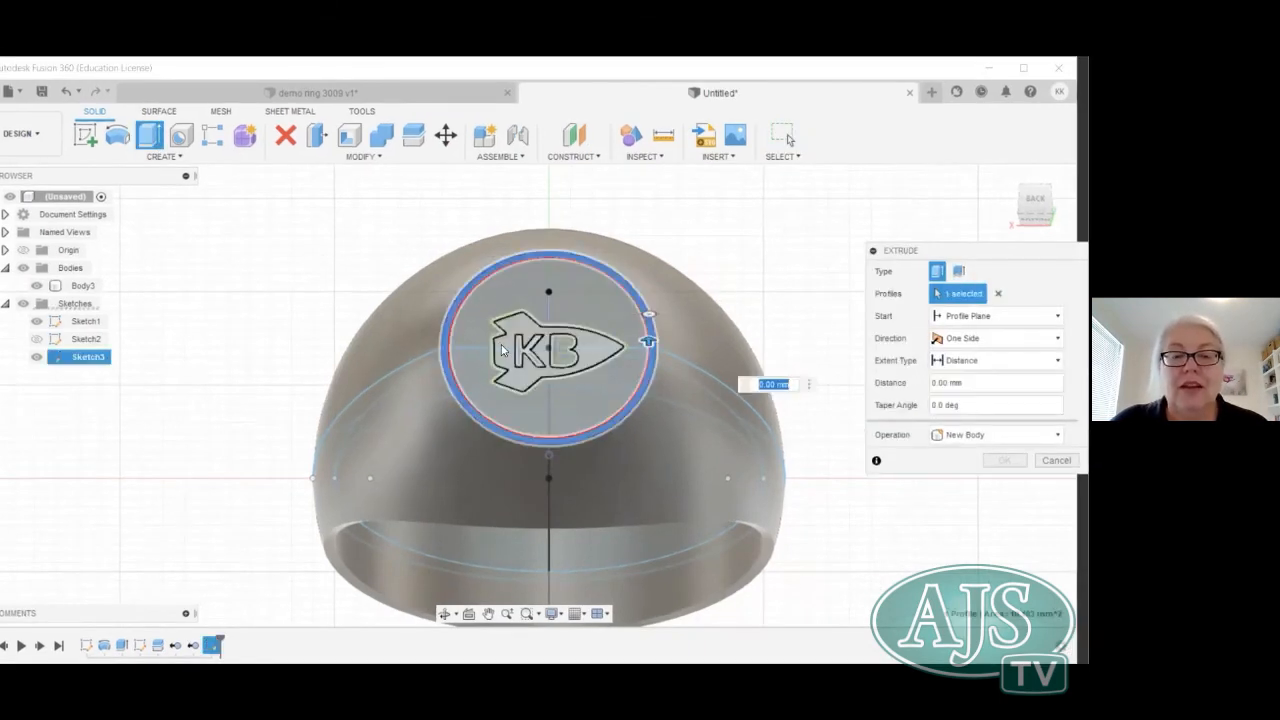
{"action": "left_click", "coordinate": [503, 348]}
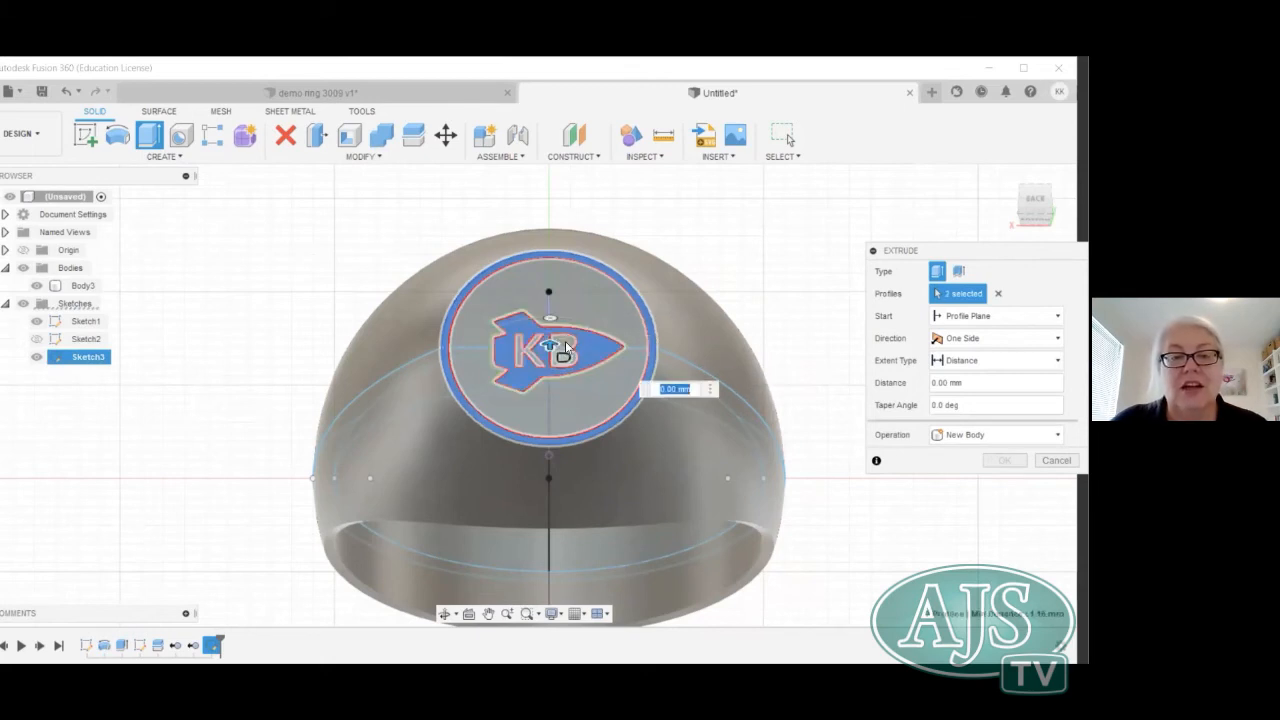
{"action": "left_click", "coordinate": [564, 345]}
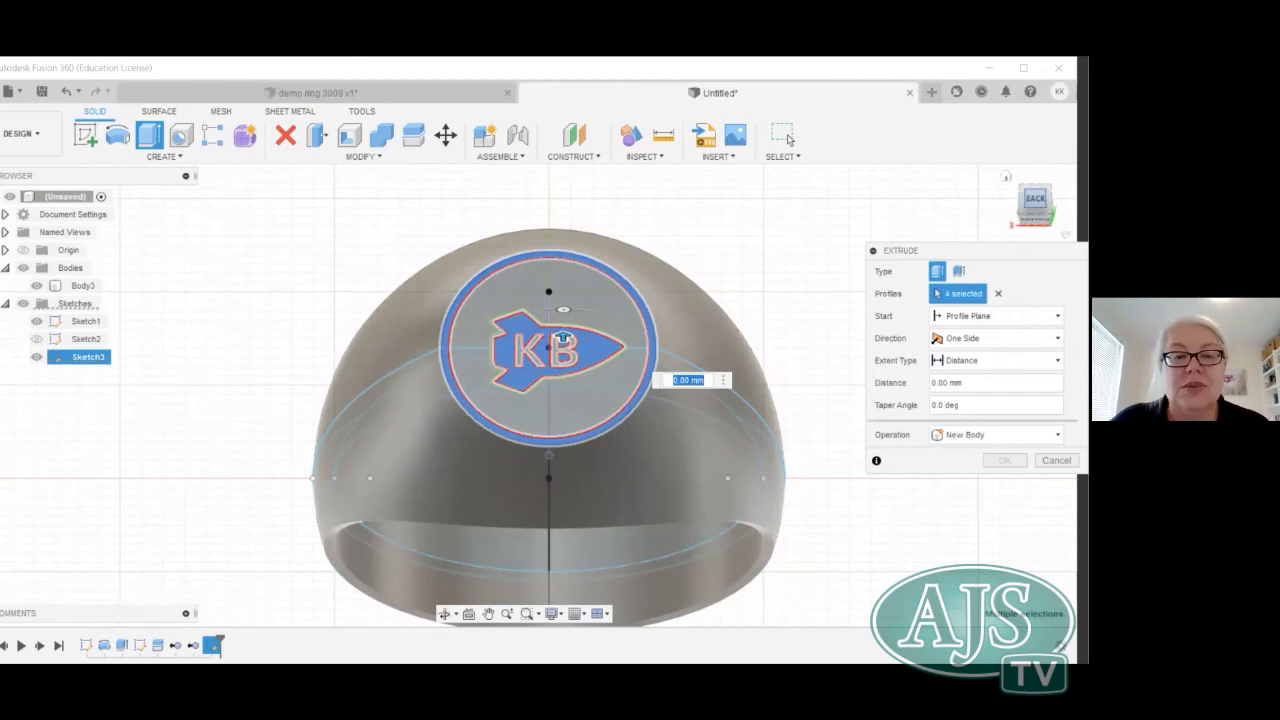
{"action": "left_click_drag", "start_coordinate": [1035, 199], "coordinate": [1034, 176]}
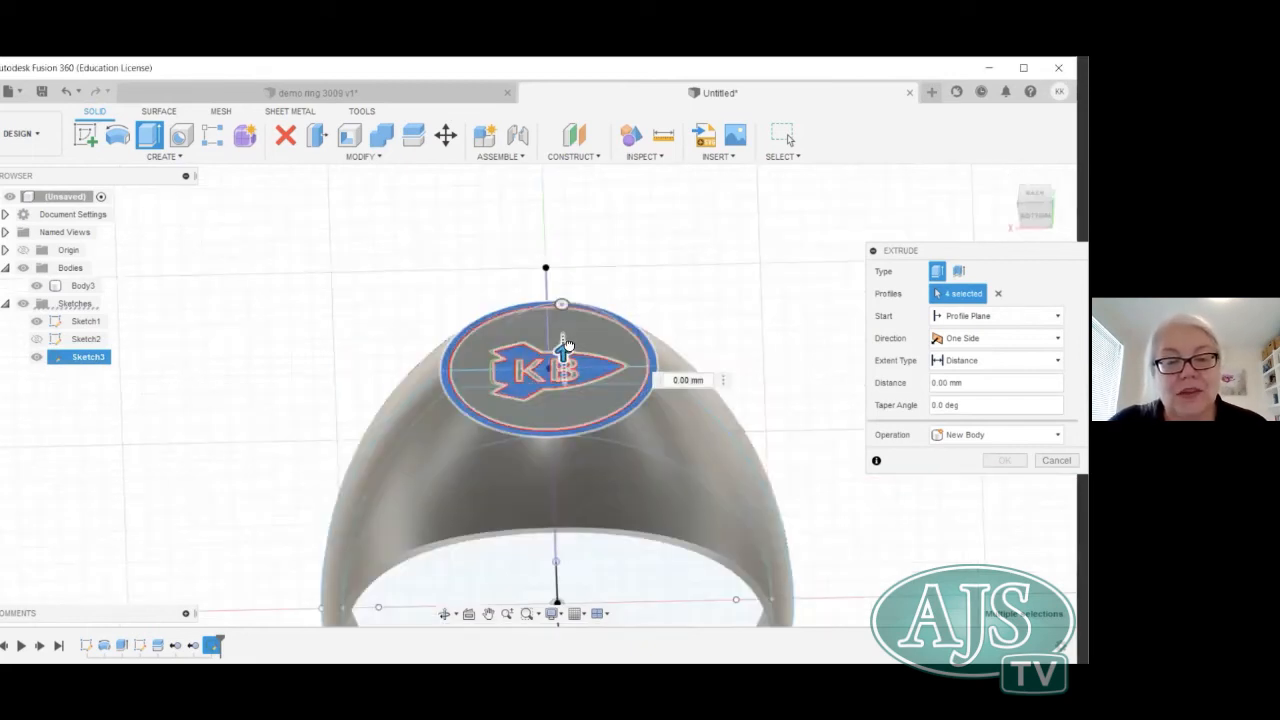
{"action": "left_click_drag", "start_coordinate": [567, 337], "coordinate": [566, 339]}
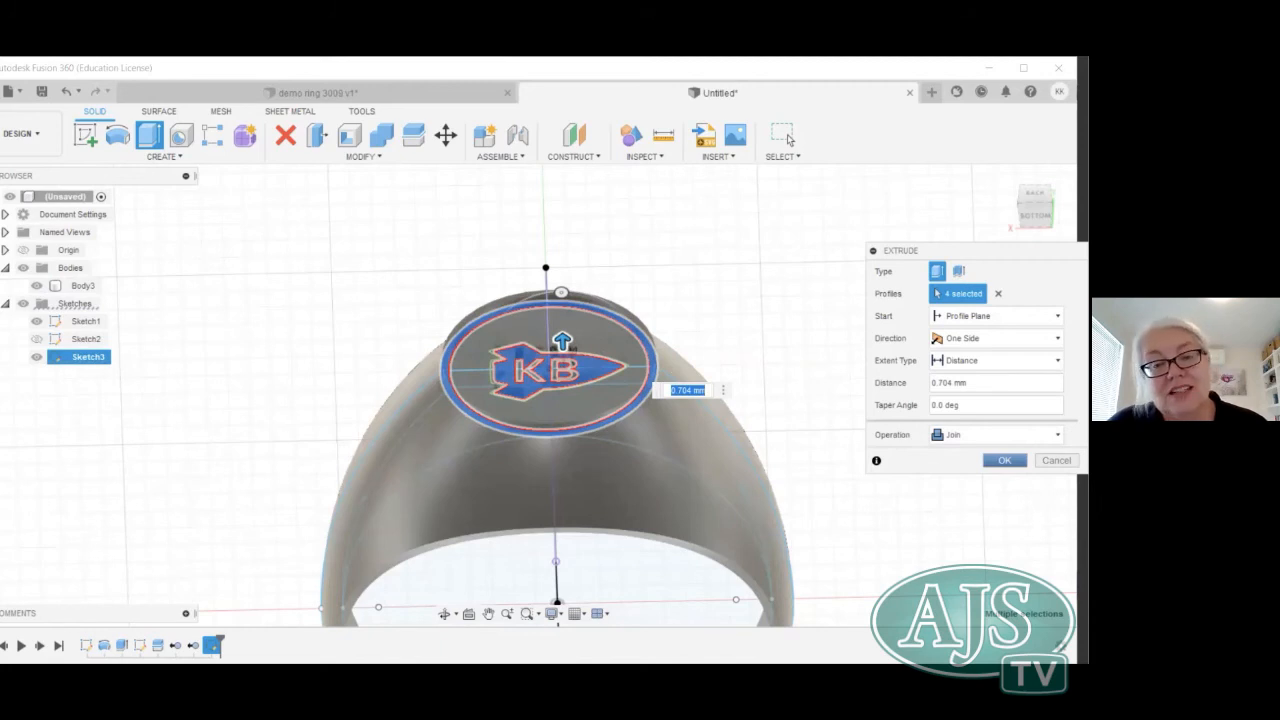
{"action": "left_click", "coordinate": [786, 139]}
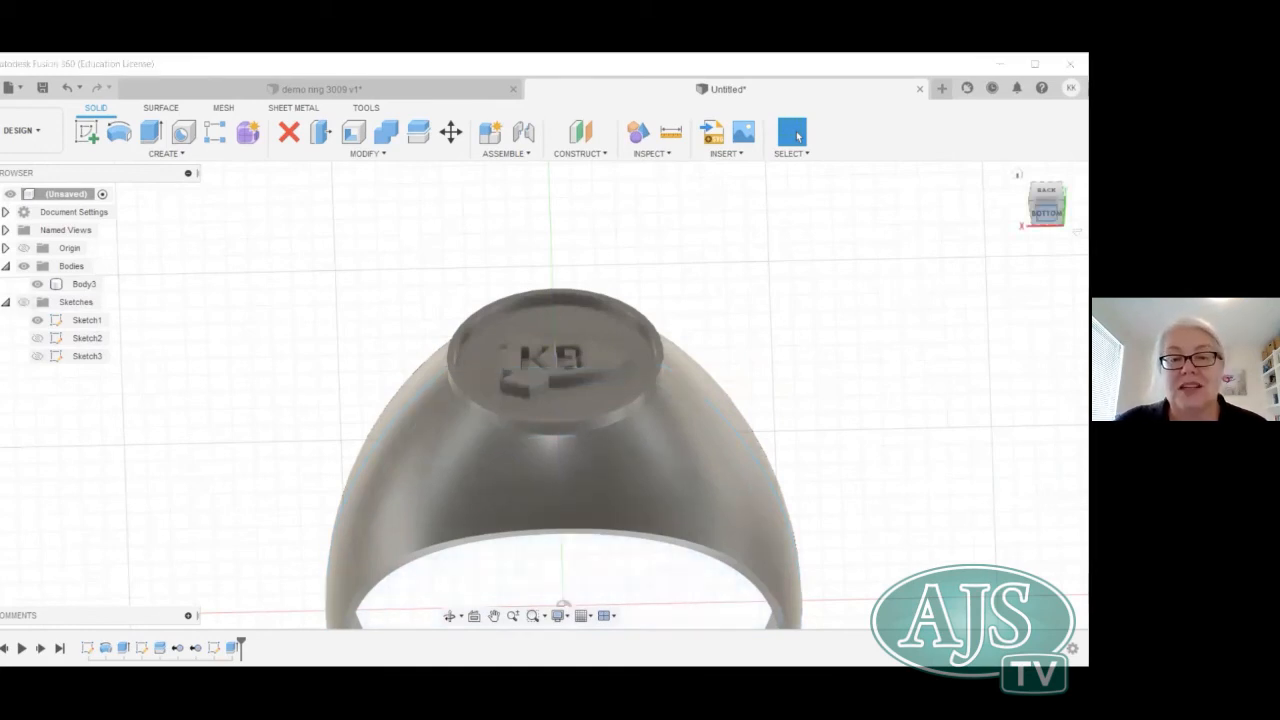
{"action": "left_click", "coordinate": [1018, 176]}
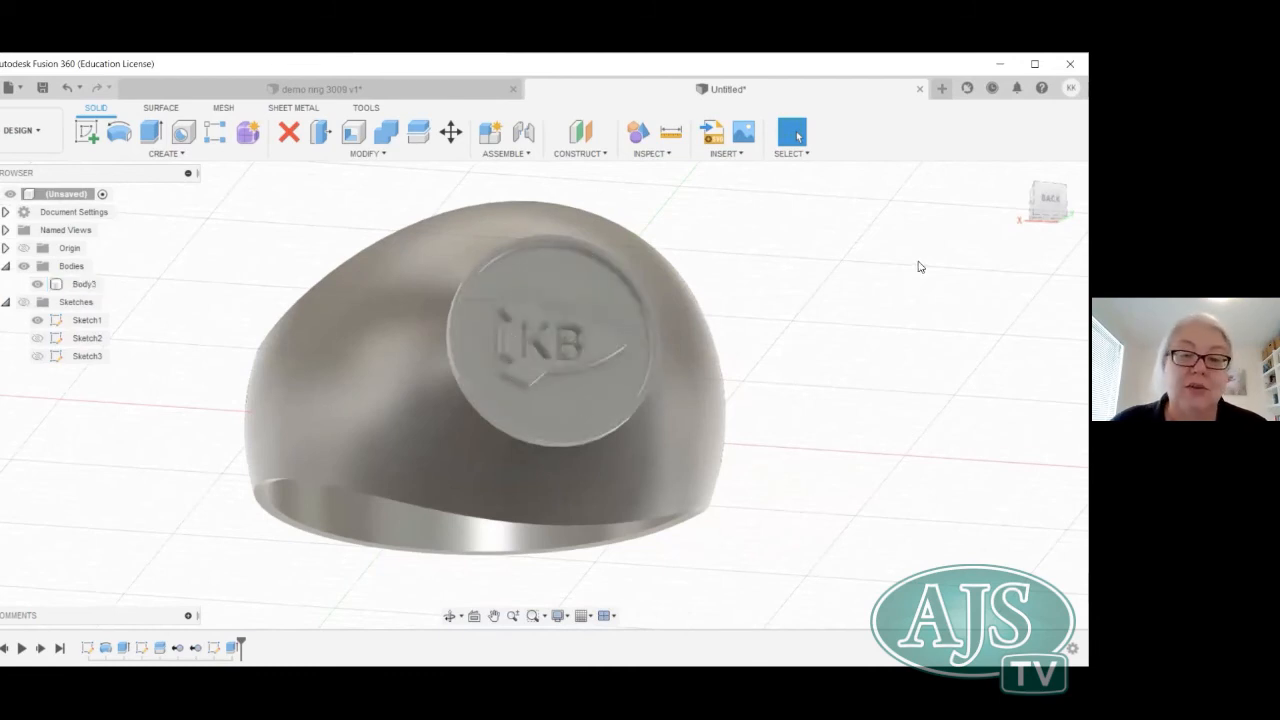
{"action": "mouse_move", "coordinate": [1037, 198]}
{"action": "left_mouse_down"}
{"action": "mouse_move", "coordinate": [1038, 165]}
{"action": "mouse_move", "coordinate": [1037, 188]}
{"action": "left_mouse_up"}
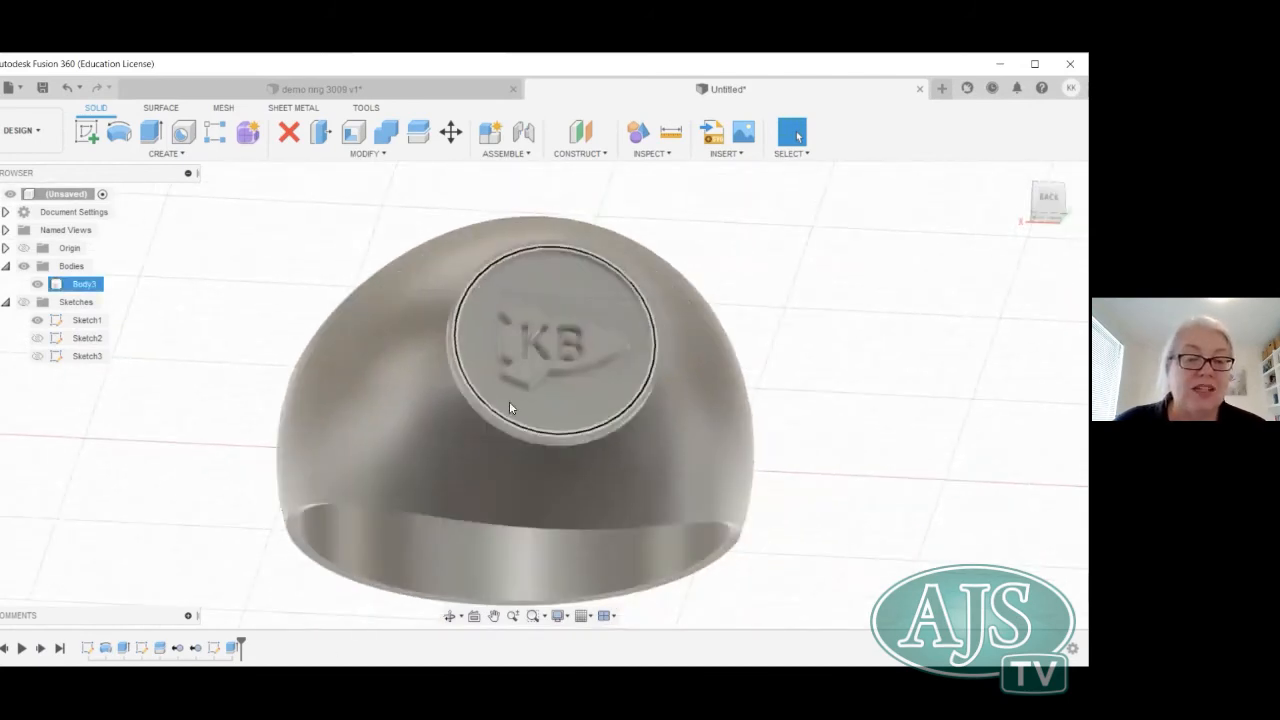
Edit the logo and border extrusion to cut 0.4 mm into the ring's top, with the distance set to -0.4 mm.
{"action": "right_click", "coordinate": [232, 652]}
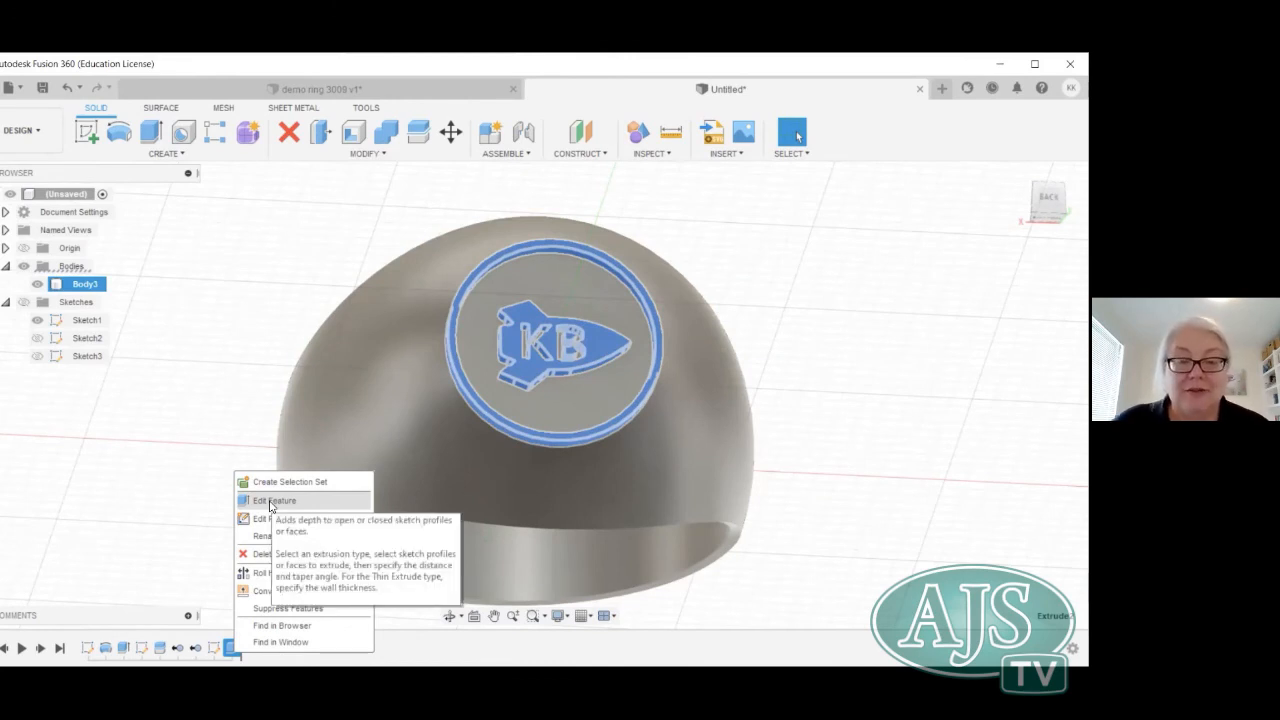
{"action": "left_click", "coordinate": [270, 502]}
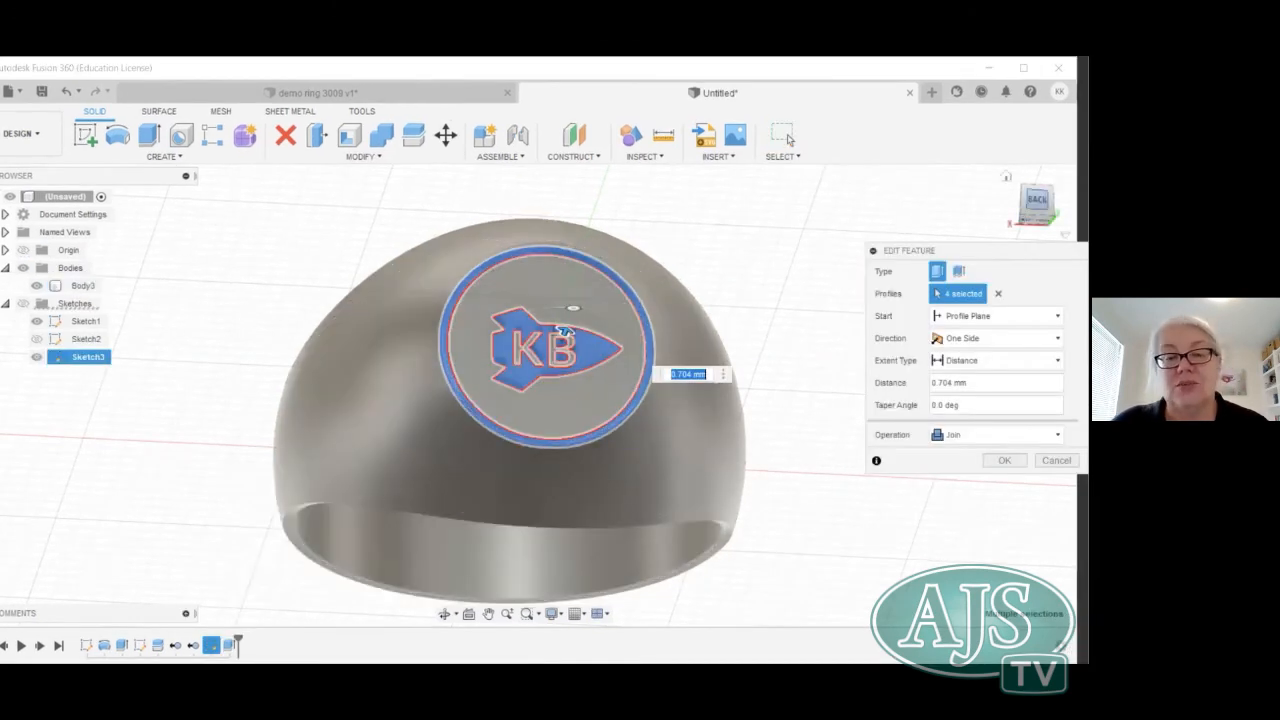
{"action": "middle_click_drag", "start_coordinate": [563, 470], "coordinate": [565, 350], "text": "shift"}
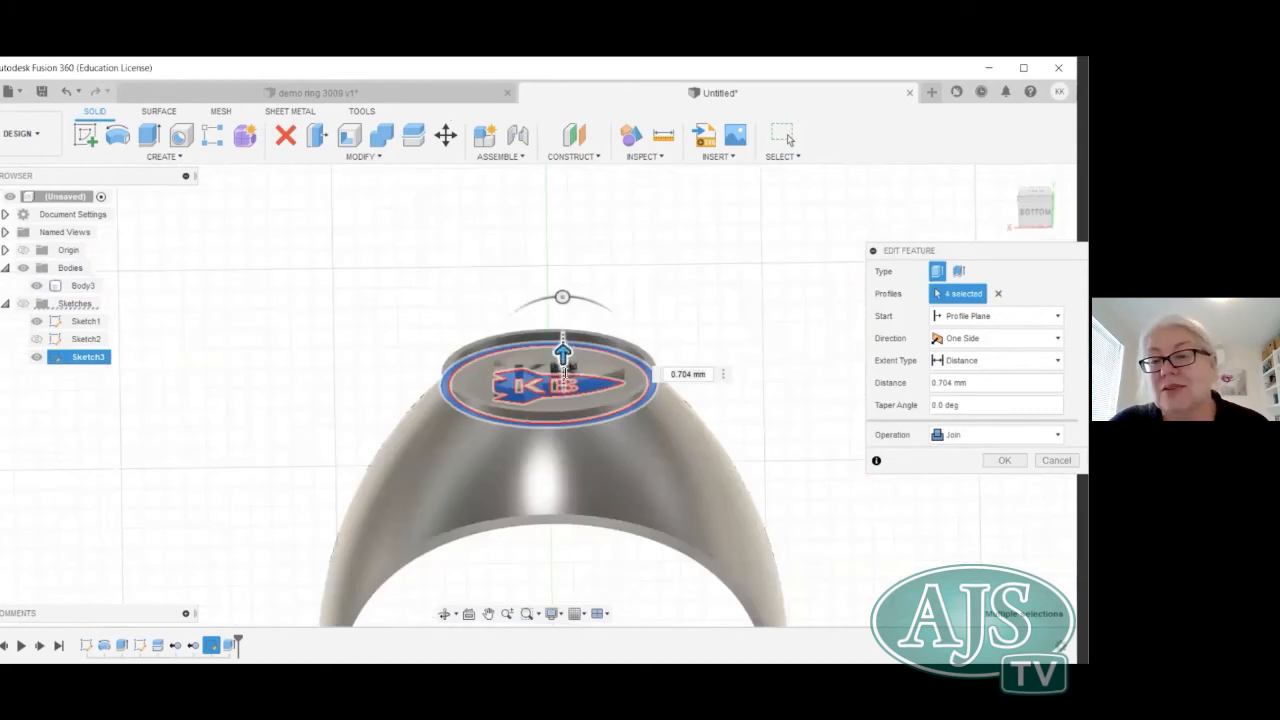
{"action": "left_click_drag", "start_coordinate": [565, 372], "coordinate": [565, 410]}
{"action": "left_click_drag", "start_coordinate": [941, 383], "coordinate": [951, 383]}
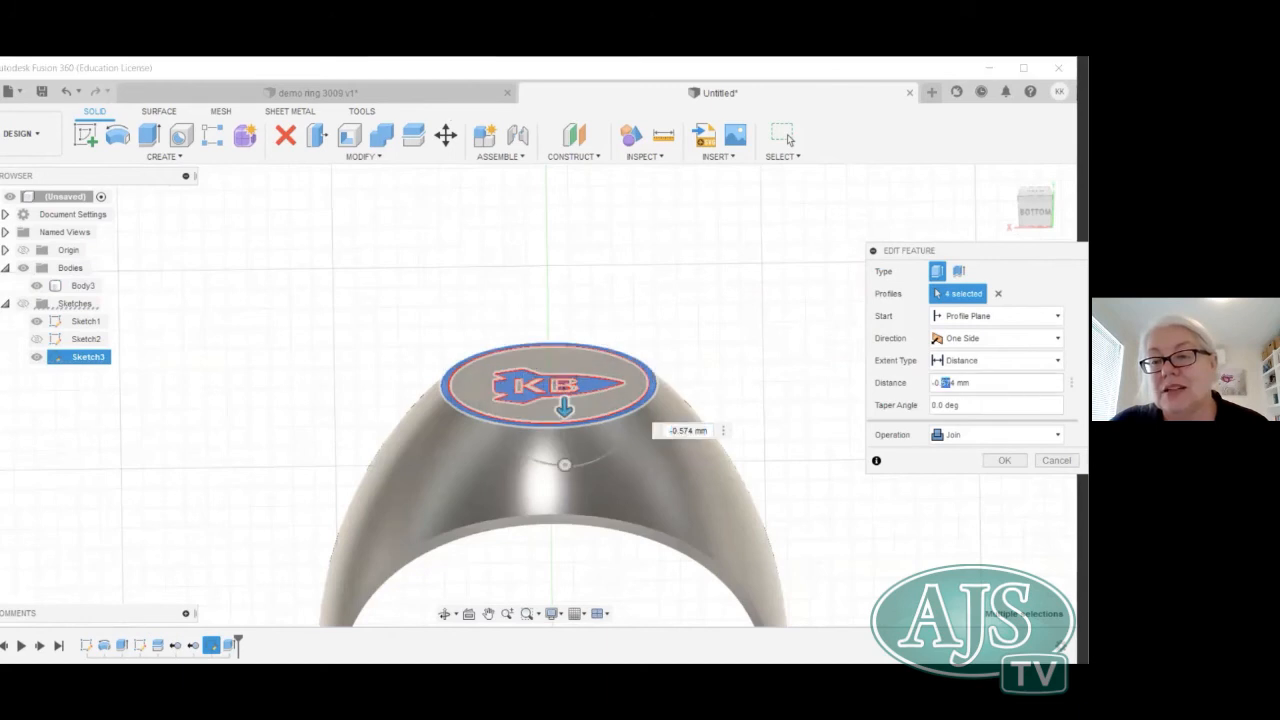
{"action": "type", "text": "4"}
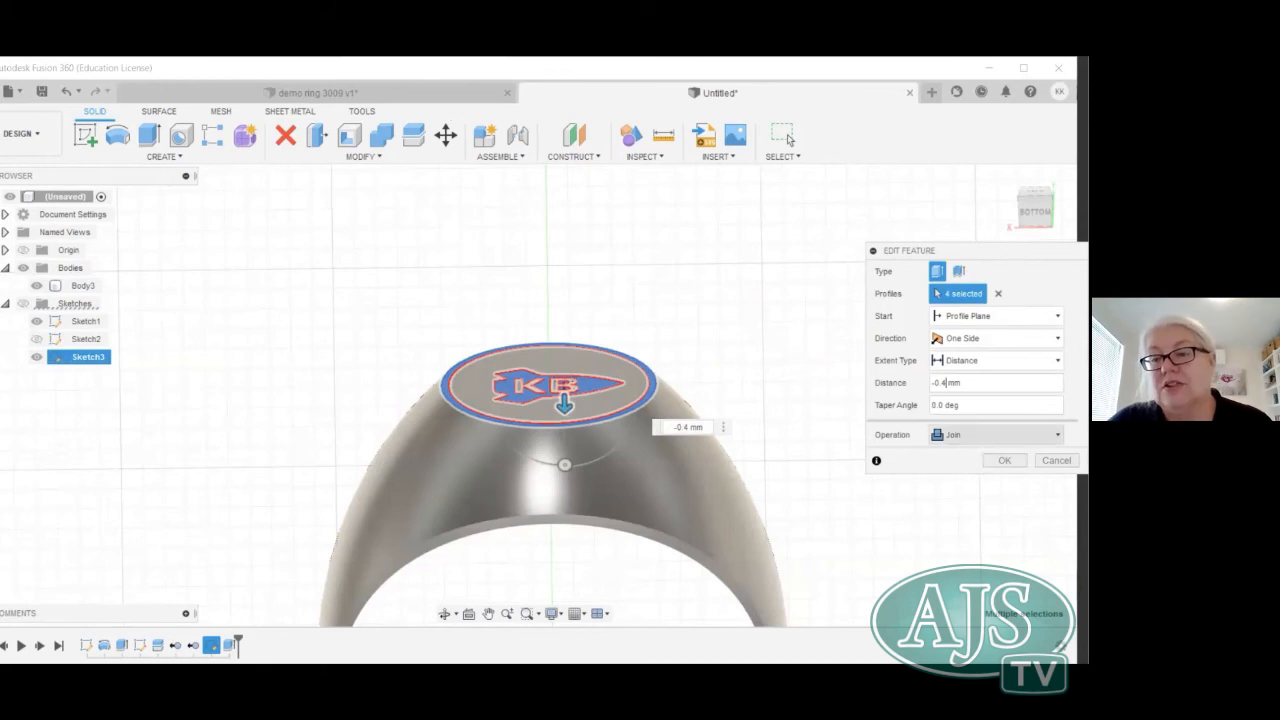
{"action": "left_click", "coordinate": [997, 434]}
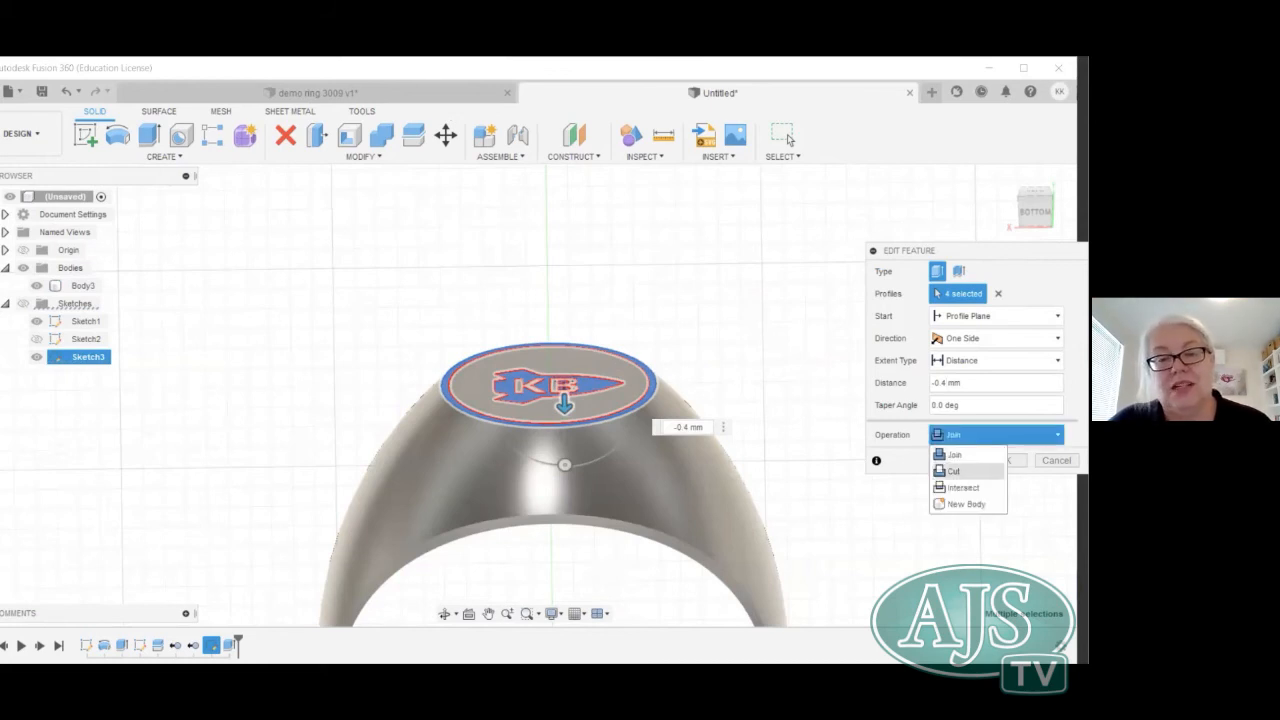
{"action": "left_click", "coordinate": [955, 471]}
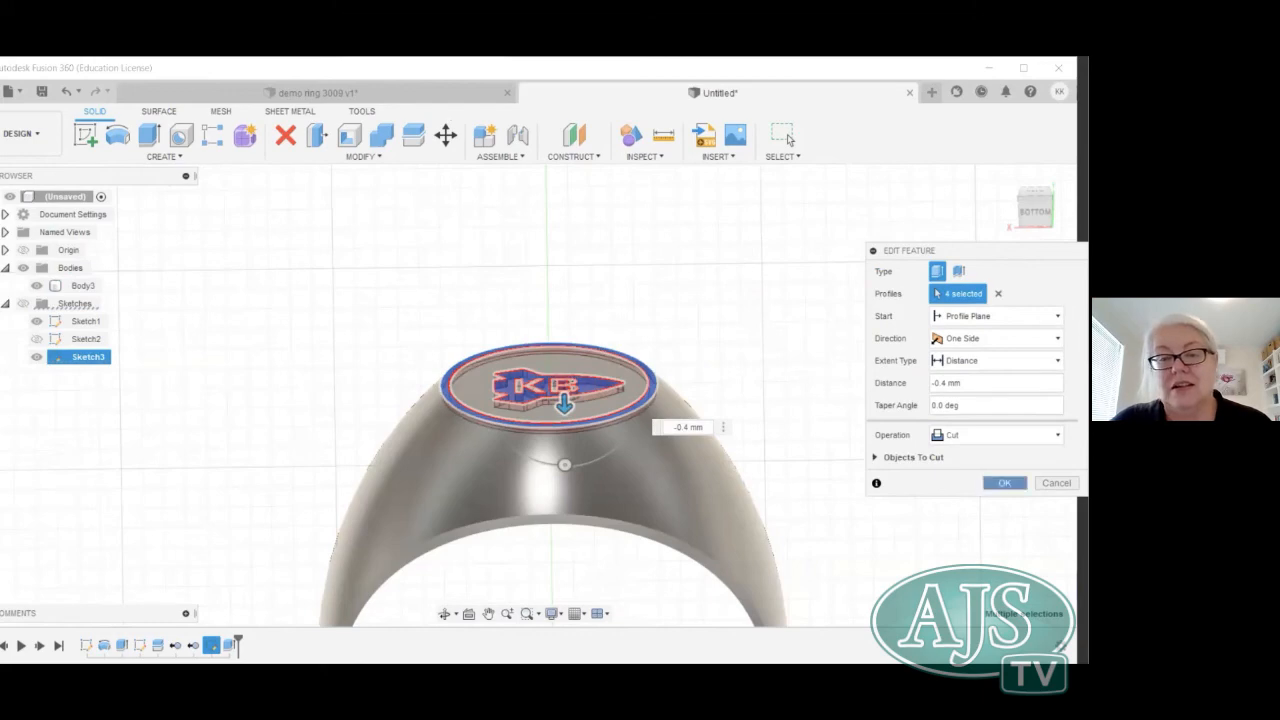
{"action": "left_click", "coordinate": [1005, 483]}
{"action": "left_click_drag", "start_coordinate": [1045, 206], "coordinate": [1046, 208]}
{"action": "mouse_move", "coordinate": [505, 622]}
{"action": "middle_mouse_down", "text": "shift"}
{"action": "mouse_move", "coordinate": [450, 517]}
{"action": "mouse_move", "coordinate": [470, 612]}
{"action": "mouse_move", "coordinate": [451, 541]}
{"action": "mouse_move", "coordinate": [636, 402]}
{"action": "middle_mouse_up", "text": "shift"}
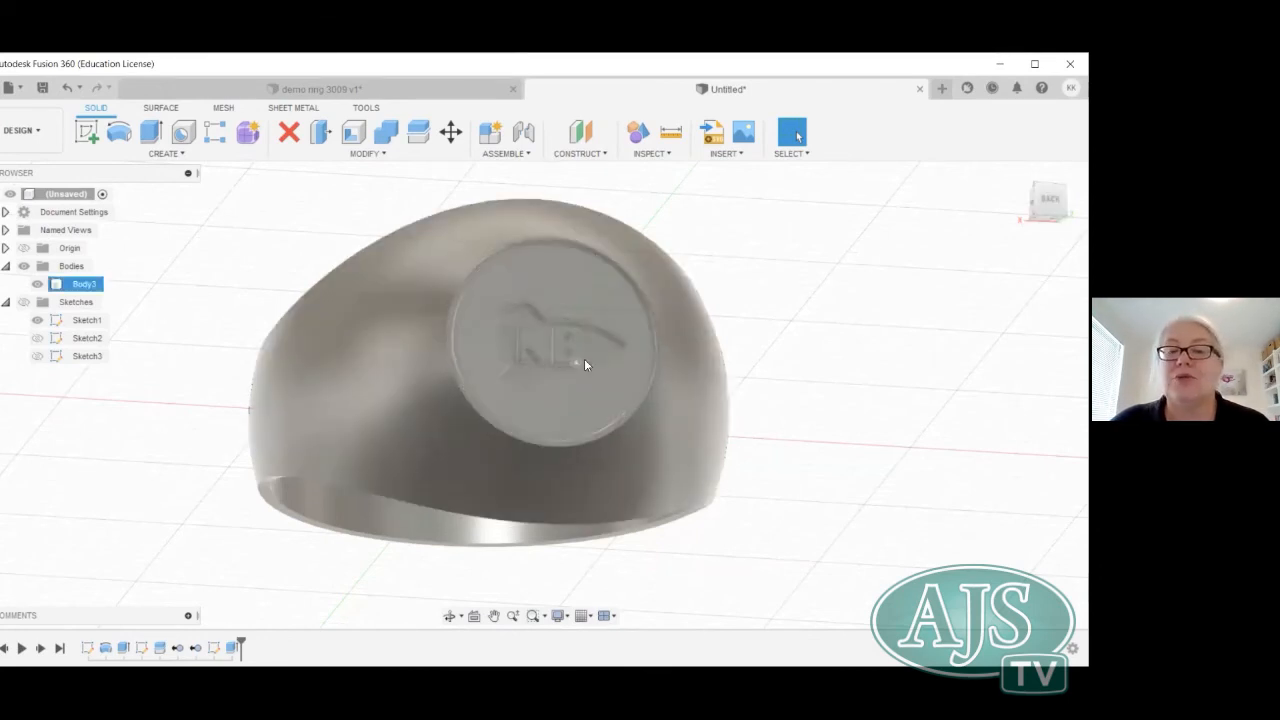
{"action": "mouse_move", "coordinate": [1050, 199]}
{"action": "left_mouse_down"}
{"action": "mouse_move", "coordinate": [1026, 148]}
{"action": "mouse_move", "coordinate": [1021, 171]}
{"action": "mouse_move", "coordinate": [1053, 198]}
{"action": "mouse_move", "coordinate": [1020, 168]}
{"action": "mouse_move", "coordinate": [1029, 158]}
{"action": "left_mouse_up"}
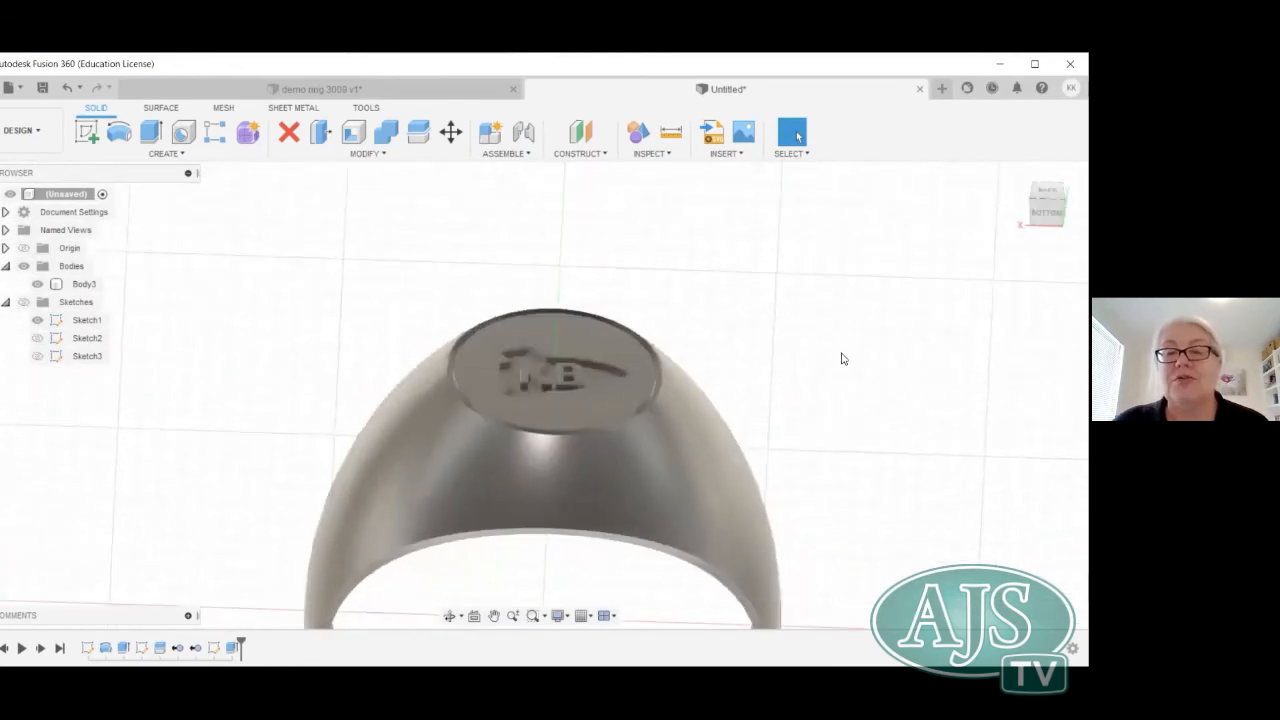
Run a Section Analysis through the ring on the XY plane to inspect the wall and engraving depth, then discard it.
{"action": "scroll", "coordinate": [842, 335], "scroll_direction": "down", "scroll_amount": 1}
{"action": "middle_click_drag", "start_coordinate": [842, 335], "coordinate": [839, 287]}
{"action": "left_click", "coordinate": [1047, 210]}
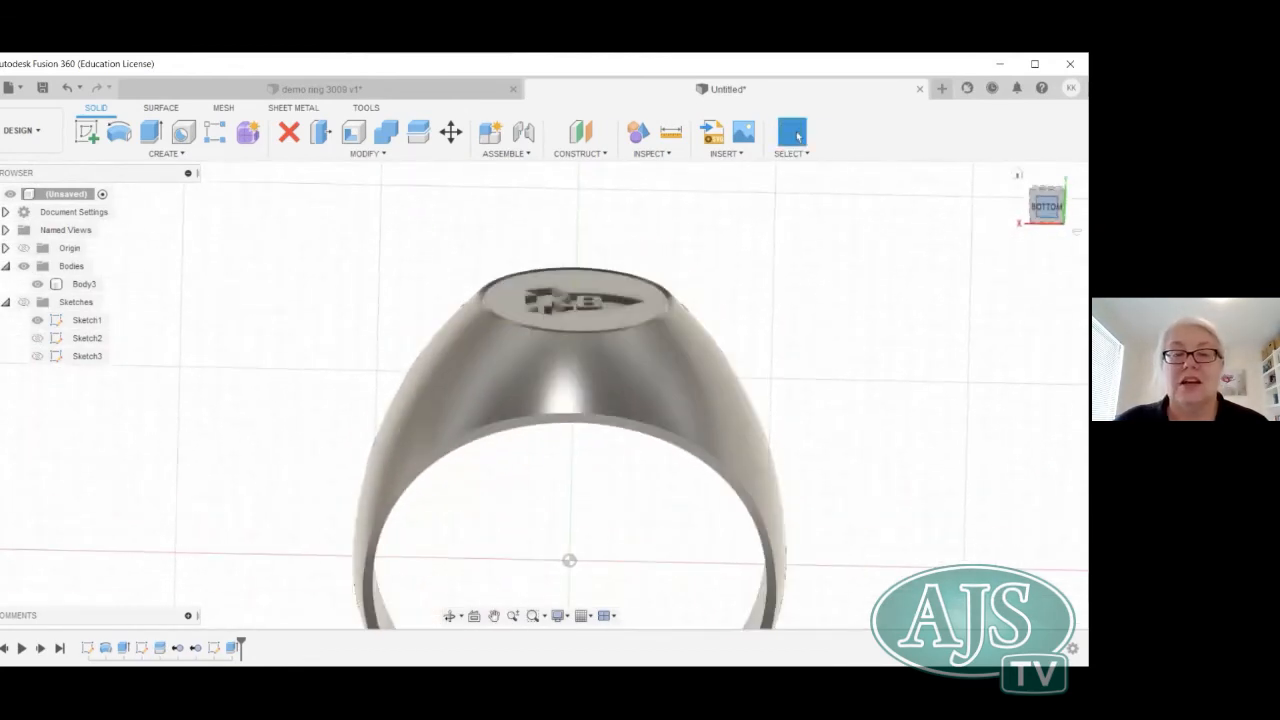
{"action": "scroll", "coordinate": [925, 280], "scroll_direction": "down", "scroll_amount": 3}
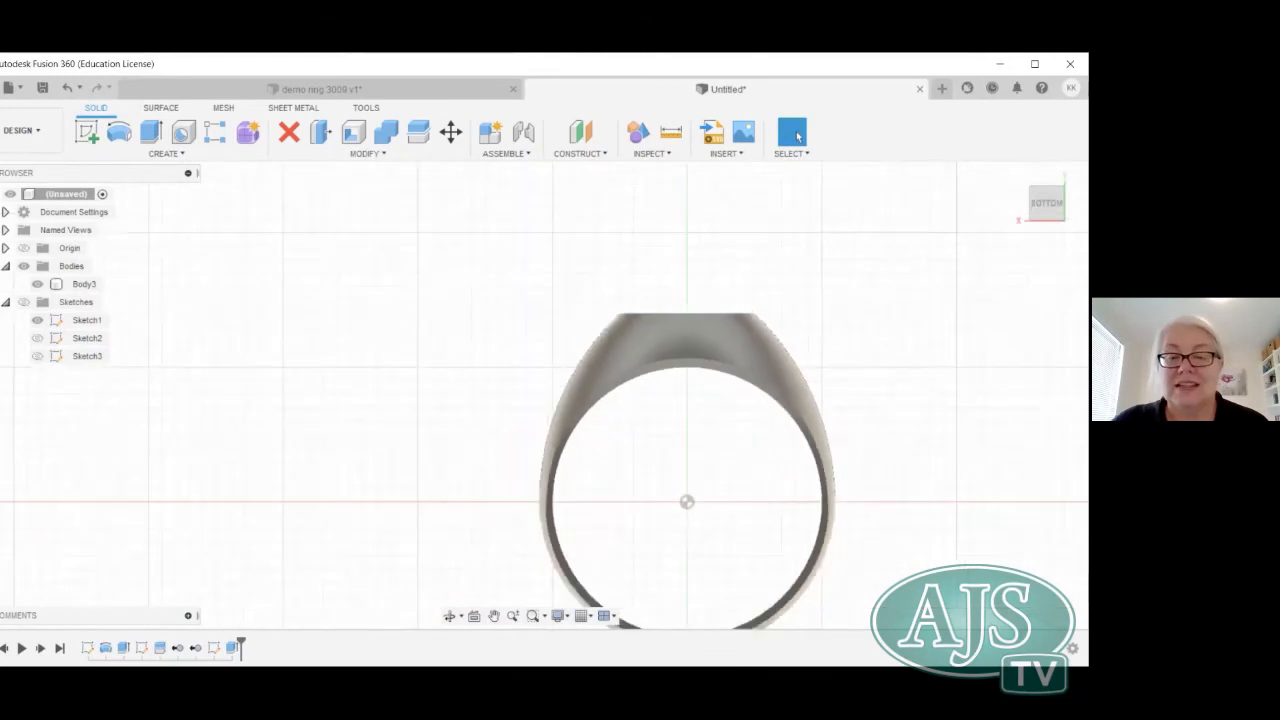
{"action": "left_click_drag", "start_coordinate": [877, 244], "coordinate": [772, 197]}
{"action": "key", "text": "Escape"}
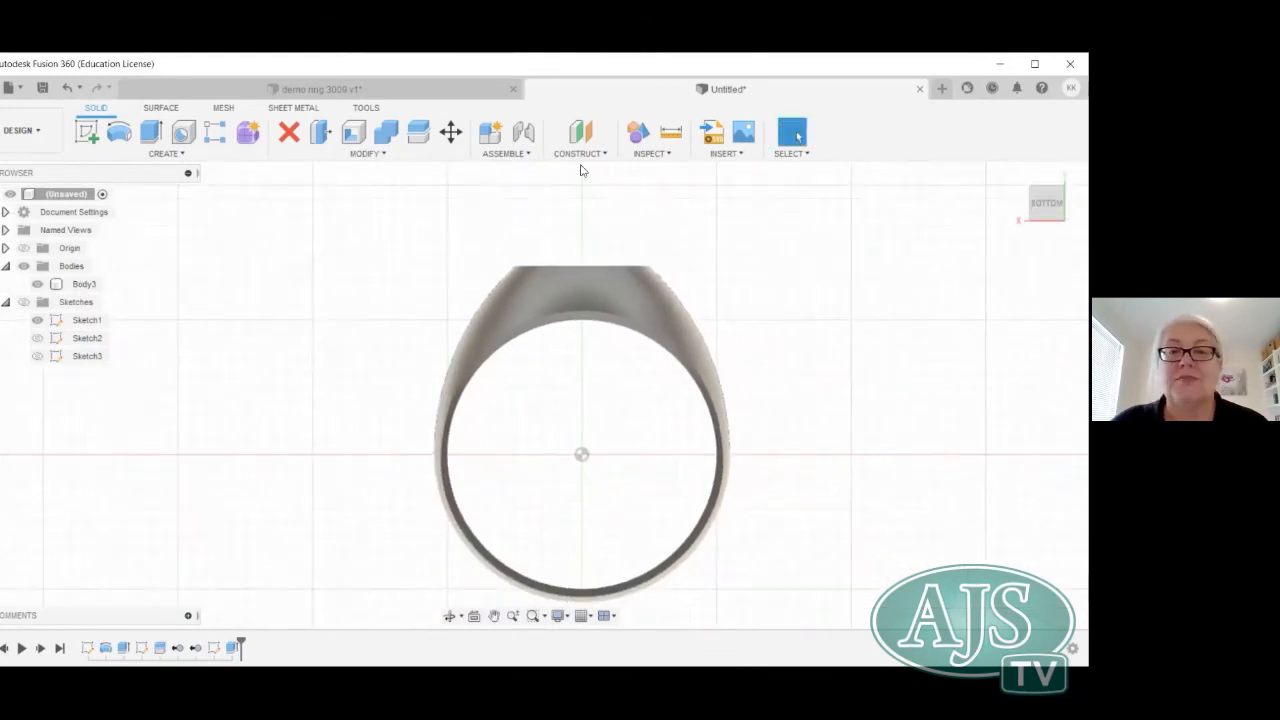
{"action": "left_click", "coordinate": [650, 156]}
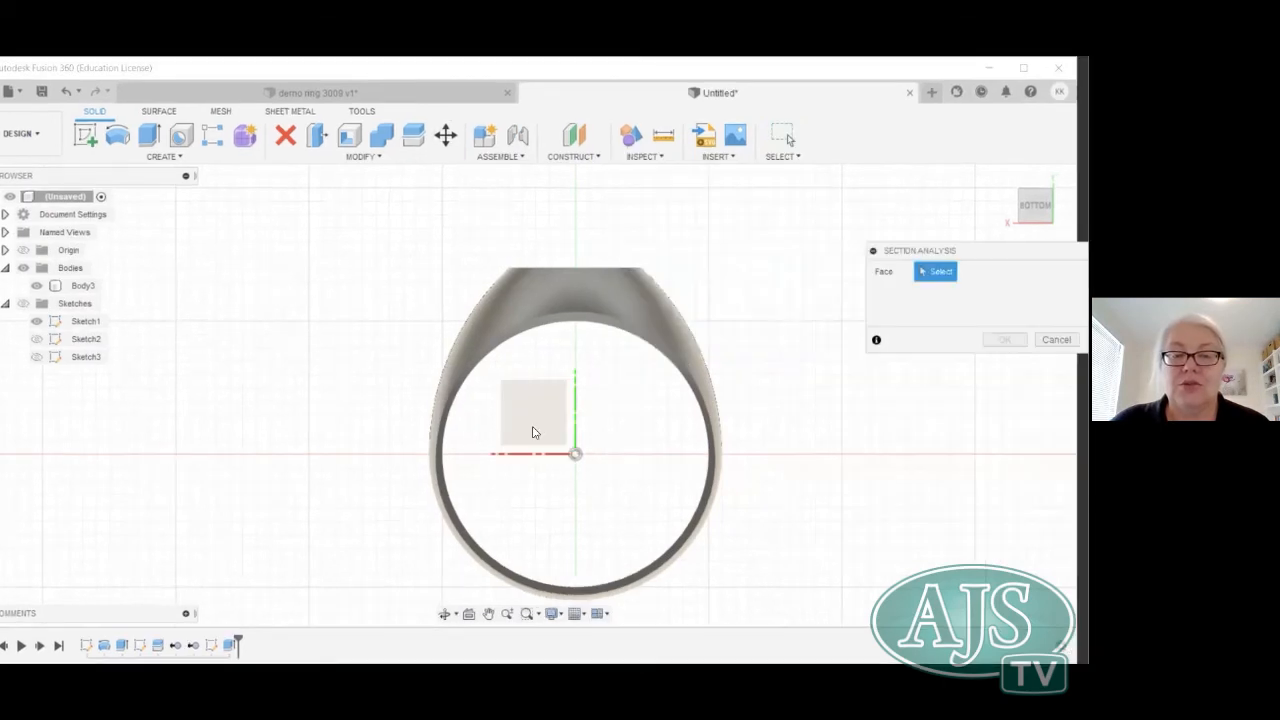
{"action": "left_click", "coordinate": [752, 375]}
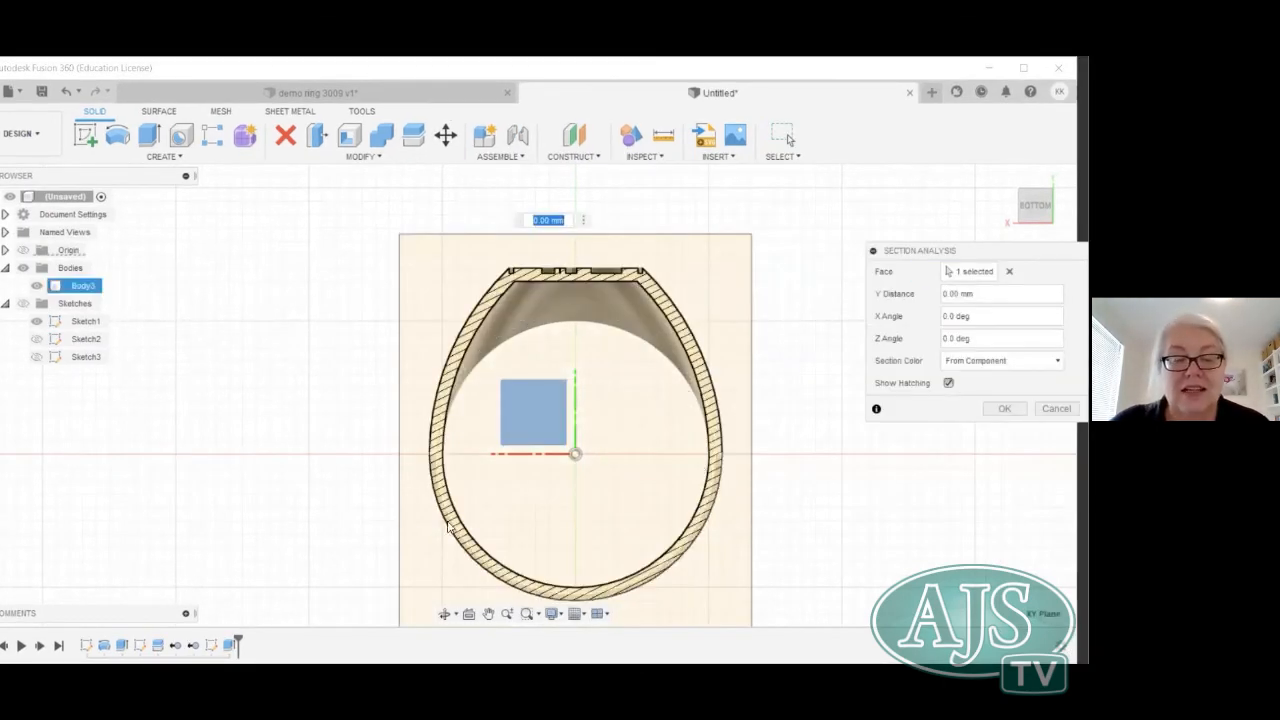
{"action": "scroll", "coordinate": [533, 300], "scroll_direction": "up", "scroll_amount": 5}
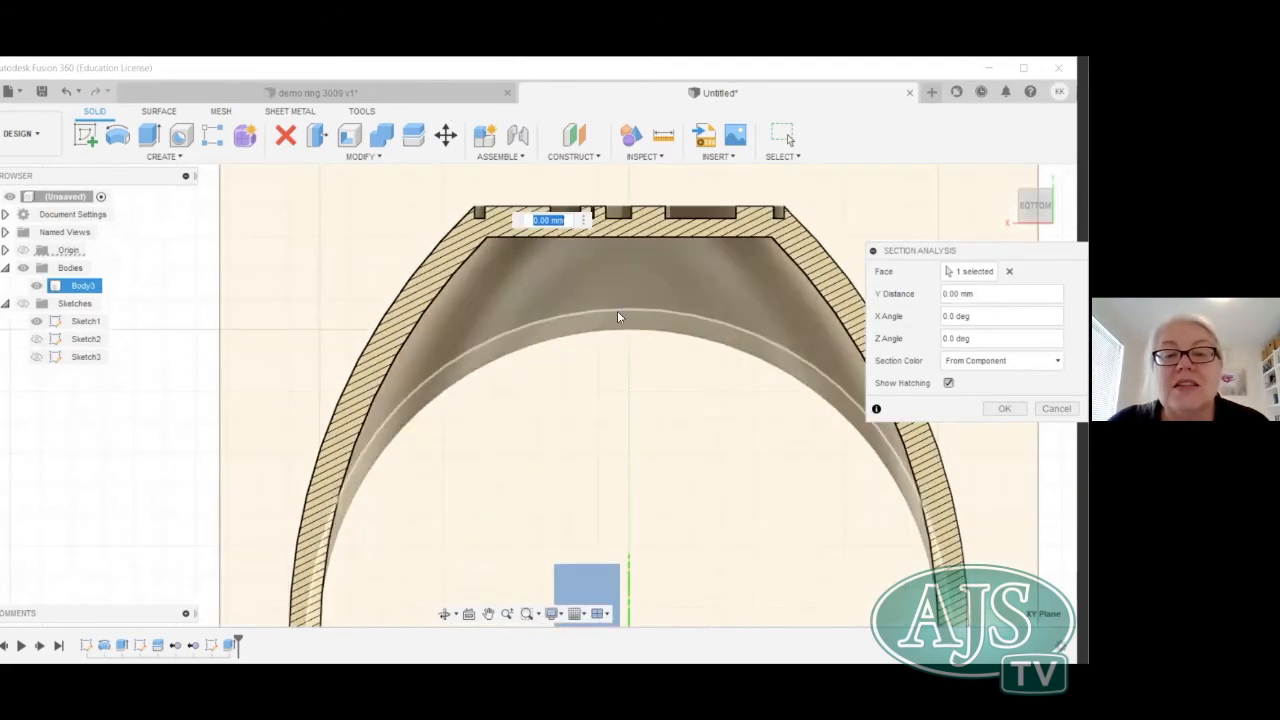
{"action": "middle_click_drag", "start_coordinate": [618, 317], "coordinate": [558, 390]}
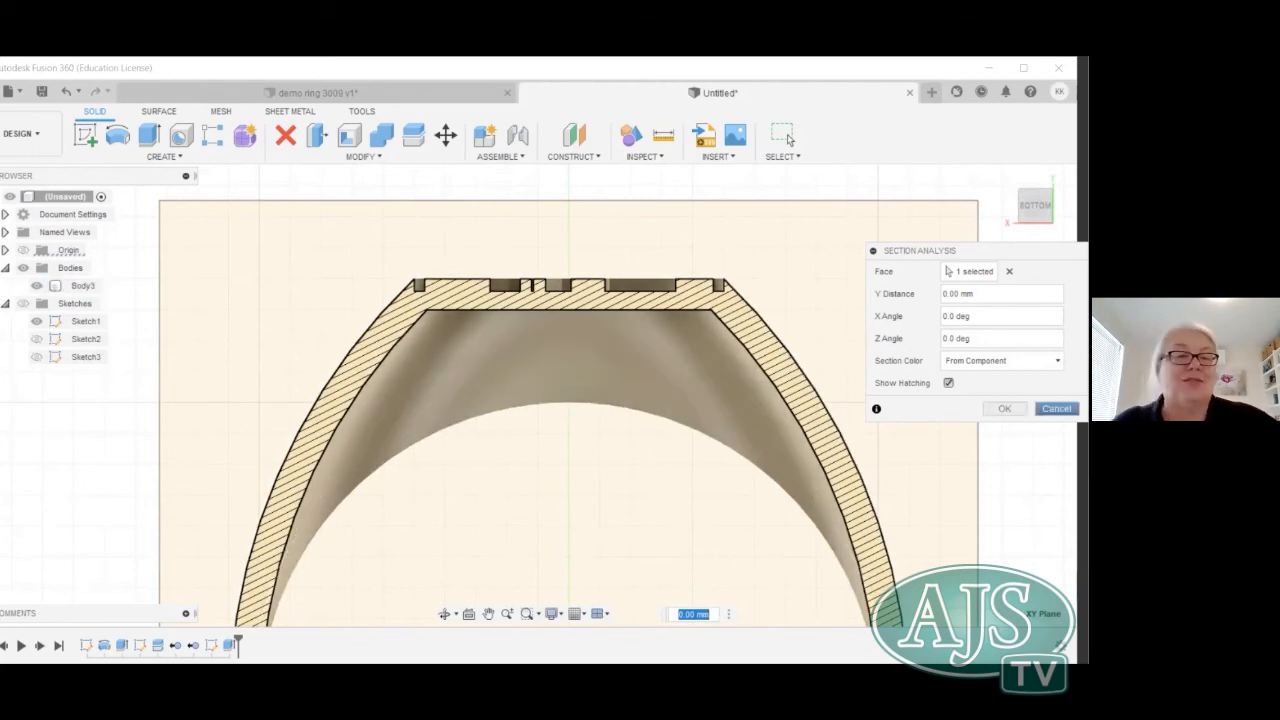
{"action": "left_click", "coordinate": [789, 140]}
Examine the ring's engraved logo, circular border and trimmed sides from several angles.
{"action": "mouse_move", "coordinate": [529, 395]}
{"action": "middle_mouse_down", "text": "shift"}
{"action": "mouse_move", "coordinate": [560, 555]}
{"action": "mouse_move", "coordinate": [605, 533]}
{"action": "mouse_move", "coordinate": [617, 545]}
{"action": "mouse_move", "coordinate": [653, 534]}
{"action": "mouse_move", "coordinate": [570, 542]}
{"action": "middle_mouse_up", "text": "shift"}
{"action": "middle_click_drag", "start_coordinate": [766, 591], "coordinate": [617, 509], "text": "shift"}
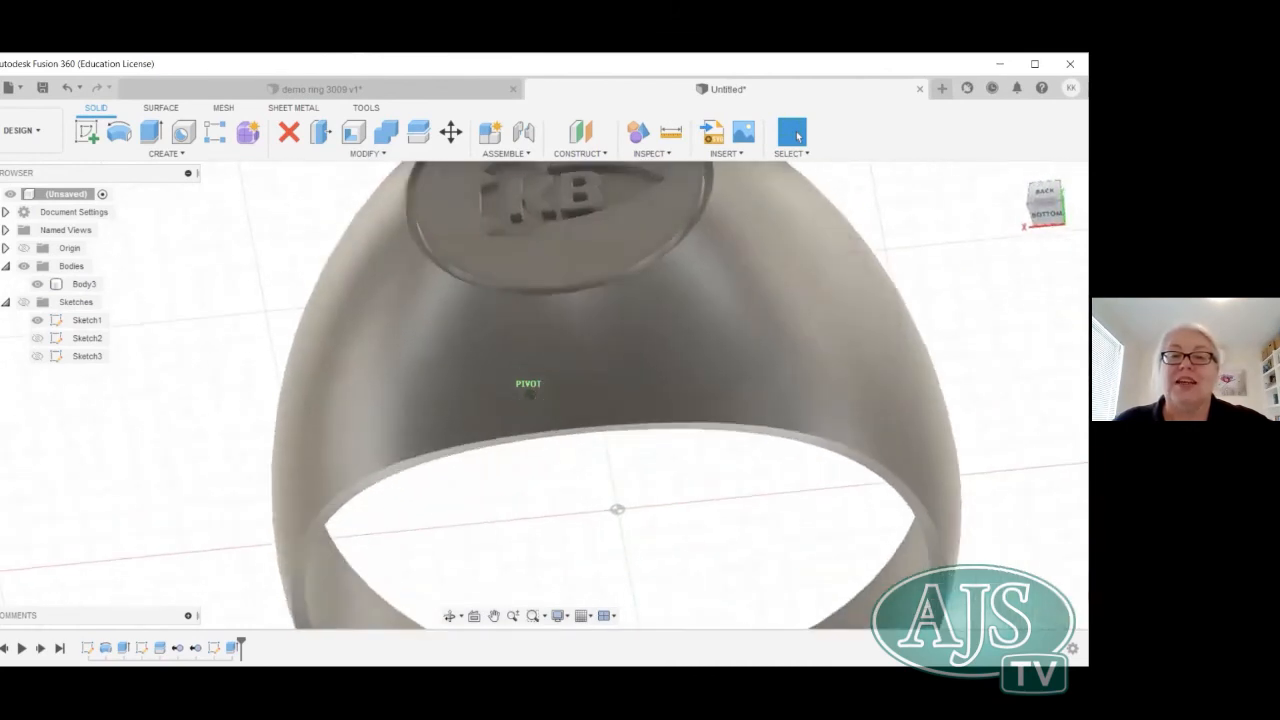
{"action": "scroll", "coordinate": [872, 288], "scroll_direction": "down", "scroll_amount": 1}
{"action": "middle_click_drag", "start_coordinate": [915, 240], "coordinate": [866, 324]}
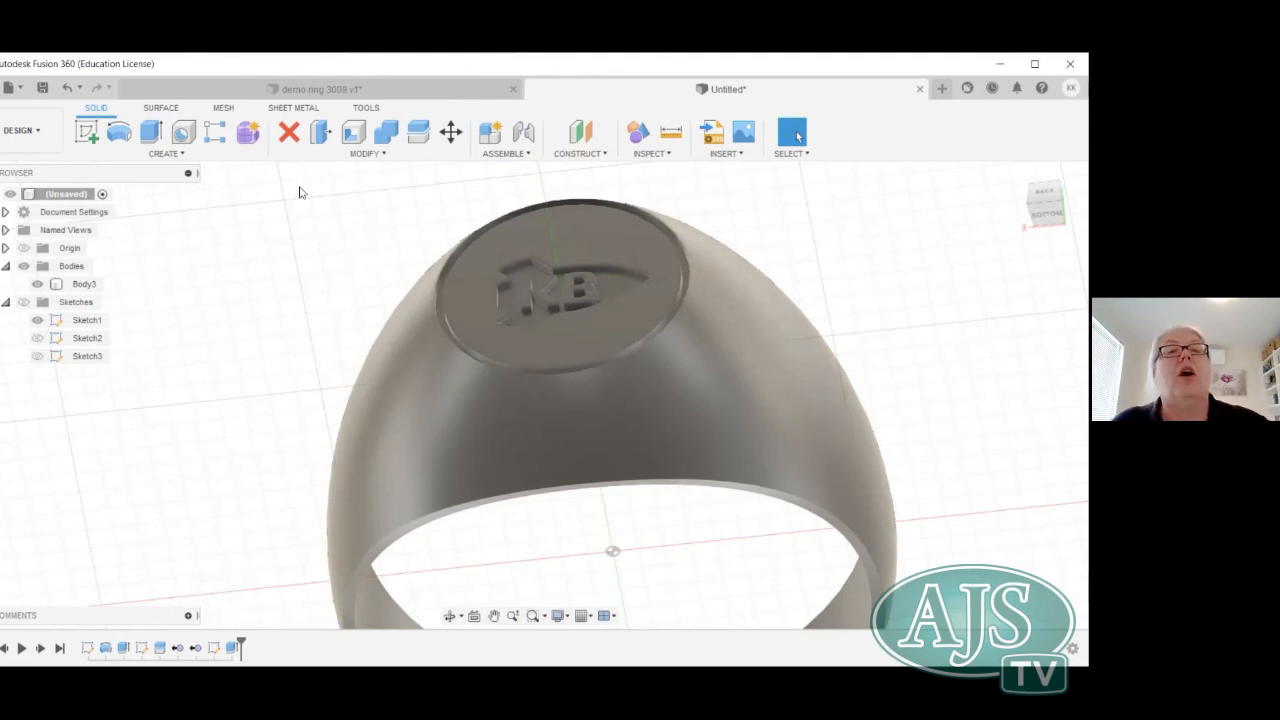
{"action": "left_click", "coordinate": [156, 156]}
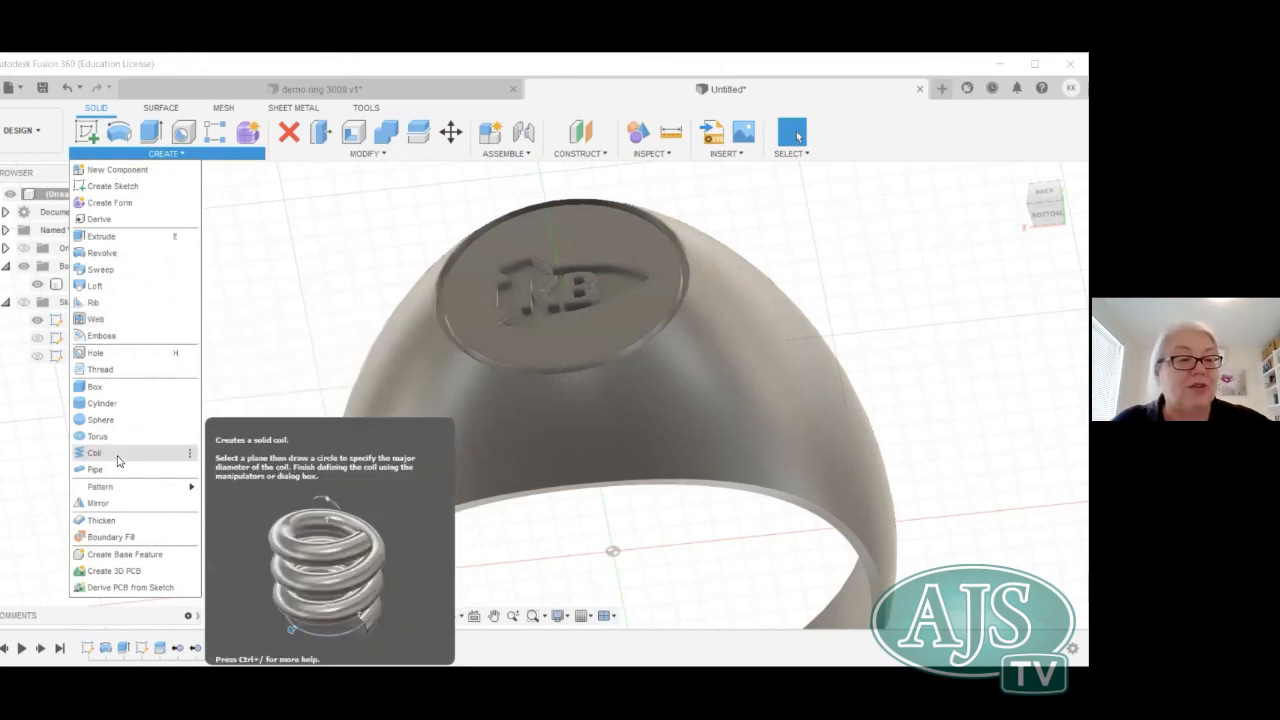
{"action": "key", "text": "Escape"}
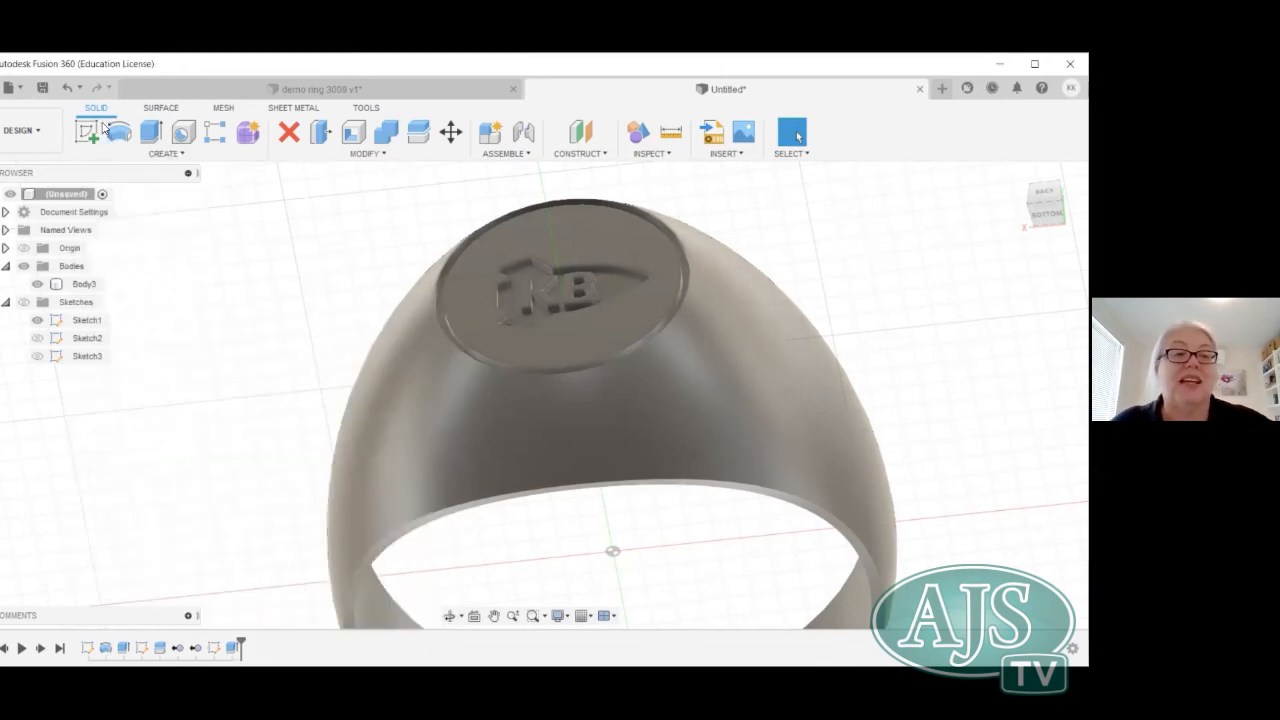
{"action": "left_click", "coordinate": [697, 237]}
{"action": "mouse_move", "coordinate": [1044, 191]}
{"action": "left_mouse_down"}
{"action": "mouse_move", "coordinate": [1060, 218]}
{"action": "mouse_move", "coordinate": [1047, 200]}
{"action": "mouse_move", "coordinate": [1018, 232]}
{"action": "left_mouse_up"}
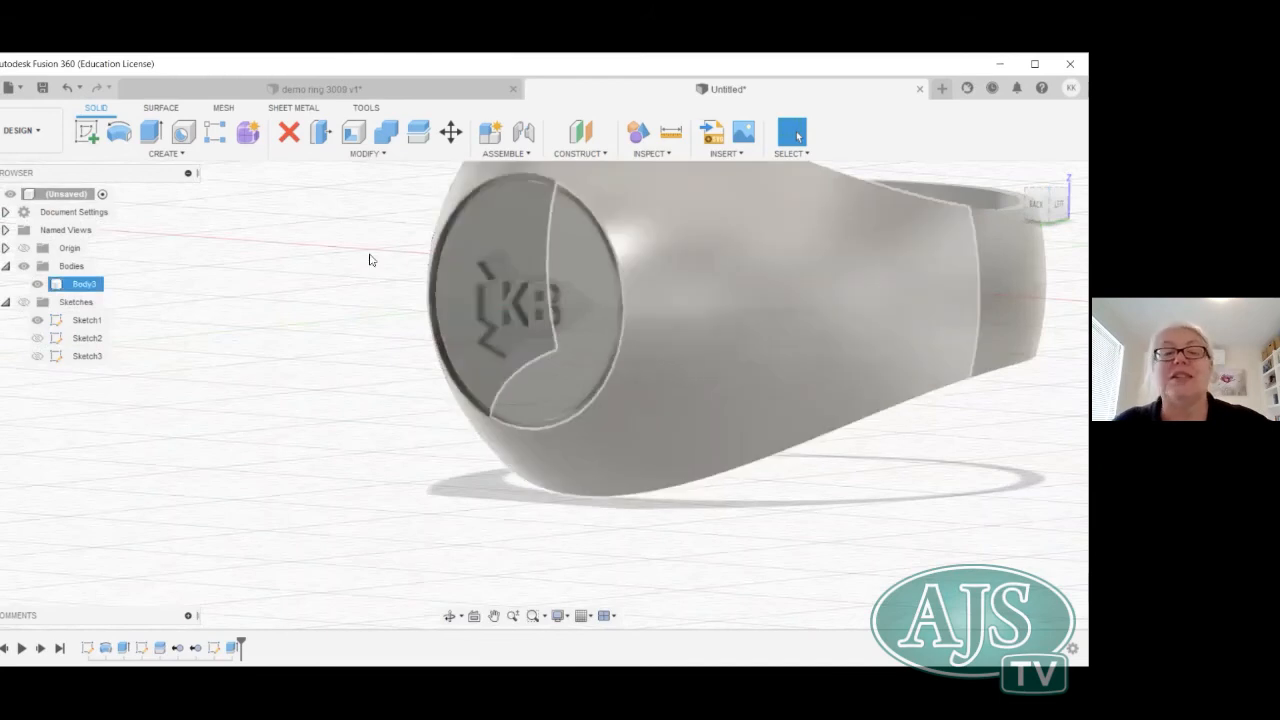
{"action": "mouse_move", "coordinate": [870, 455]}
{"action": "middle_mouse_down"}
{"action": "mouse_move", "coordinate": [800, 497]}
{"action": "mouse_move", "coordinate": [734, 501]}
{"action": "middle_mouse_up"}
{"action": "mouse_move", "coordinate": [1047, 205]}
{"action": "left_mouse_down"}
{"action": "mouse_move", "coordinate": [1064, 206]}
{"action": "mouse_move", "coordinate": [1074, 179]}
{"action": "left_mouse_up"}
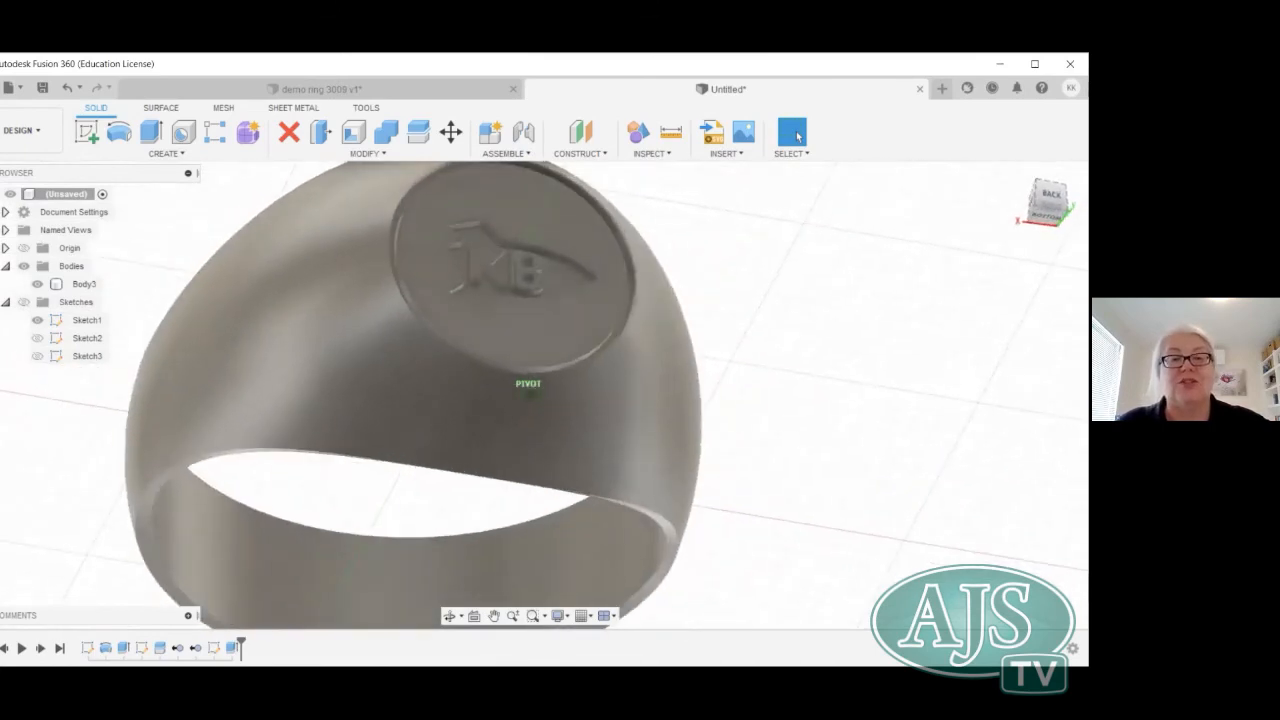
{"action": "scroll", "coordinate": [780, 346], "scroll_direction": "down", "scroll_amount": 2}
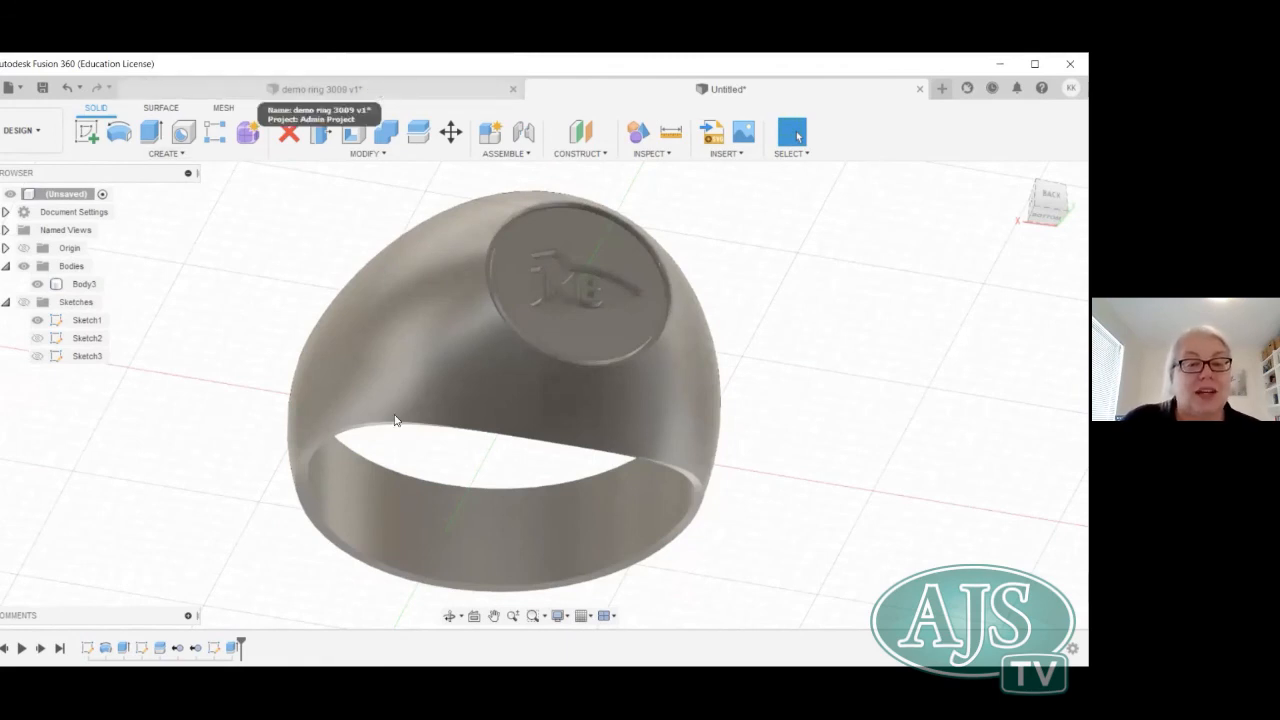
Switch to the demo ring 3009 v1 design and save it with the version description "User Saved".
{"action": "left_click", "coordinate": [380, 93]}
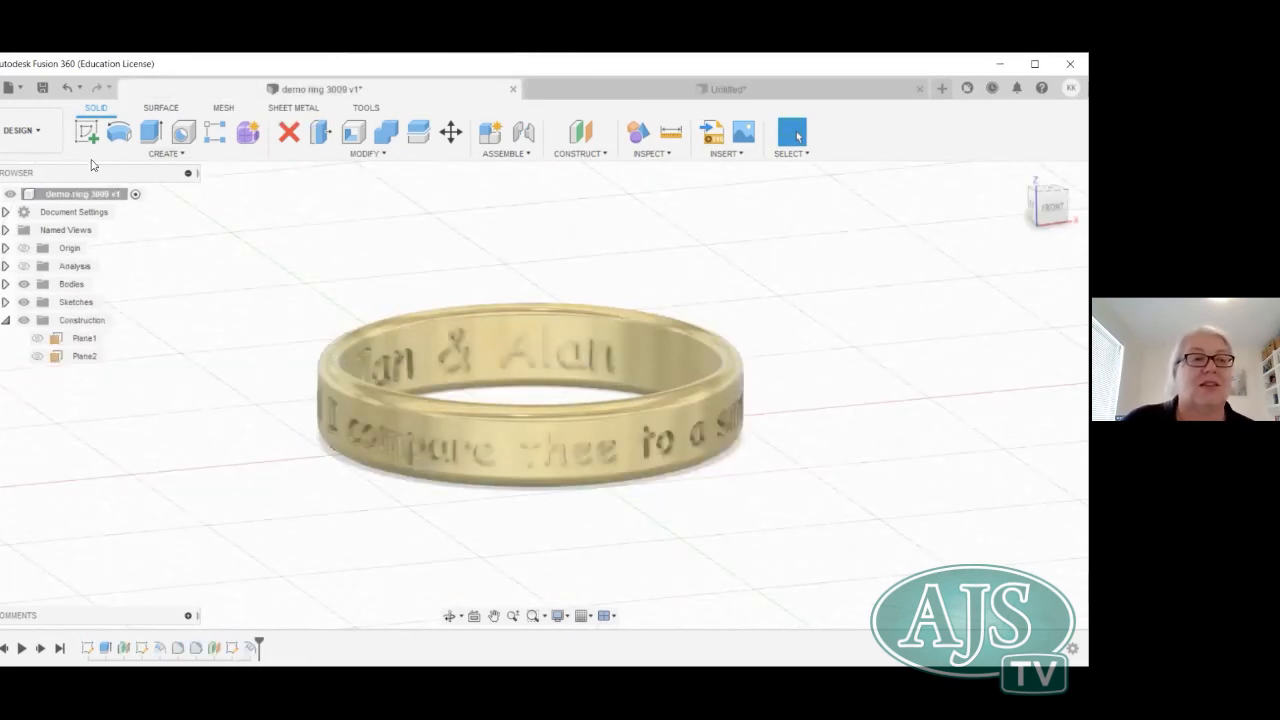
{"action": "left_click", "coordinate": [42, 93]}
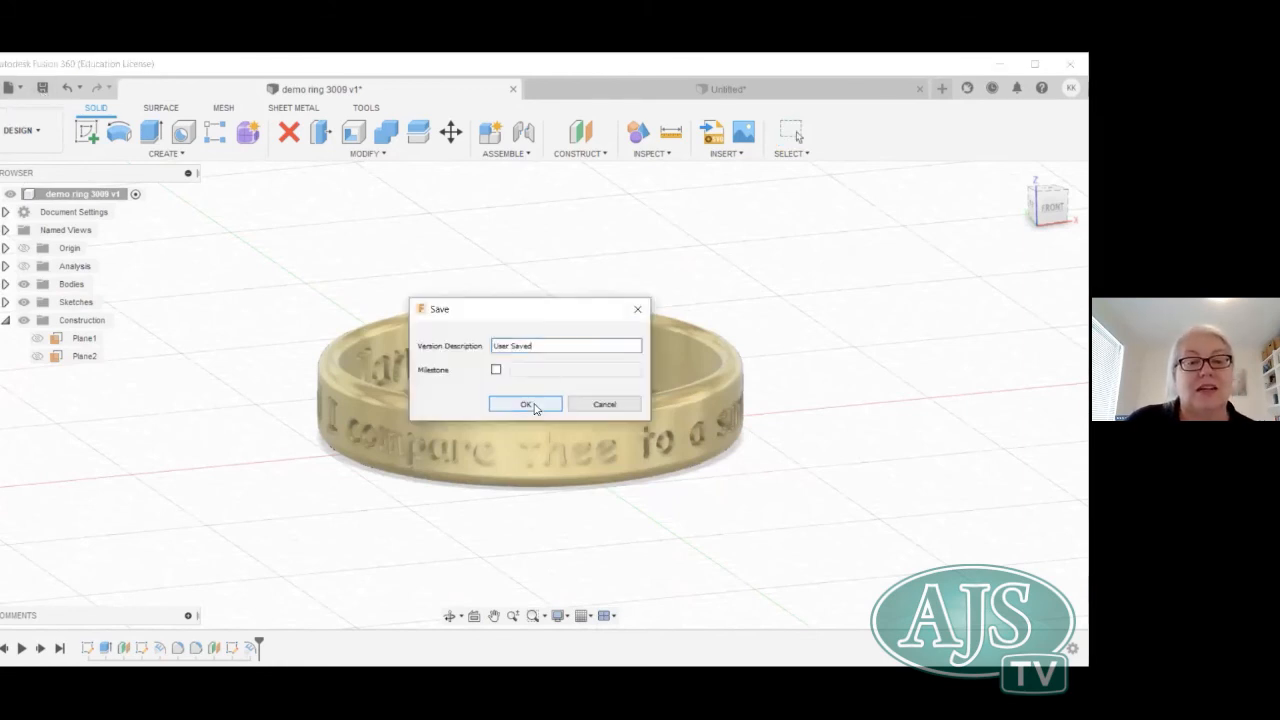
{"action": "left_click", "coordinate": [530, 403]}
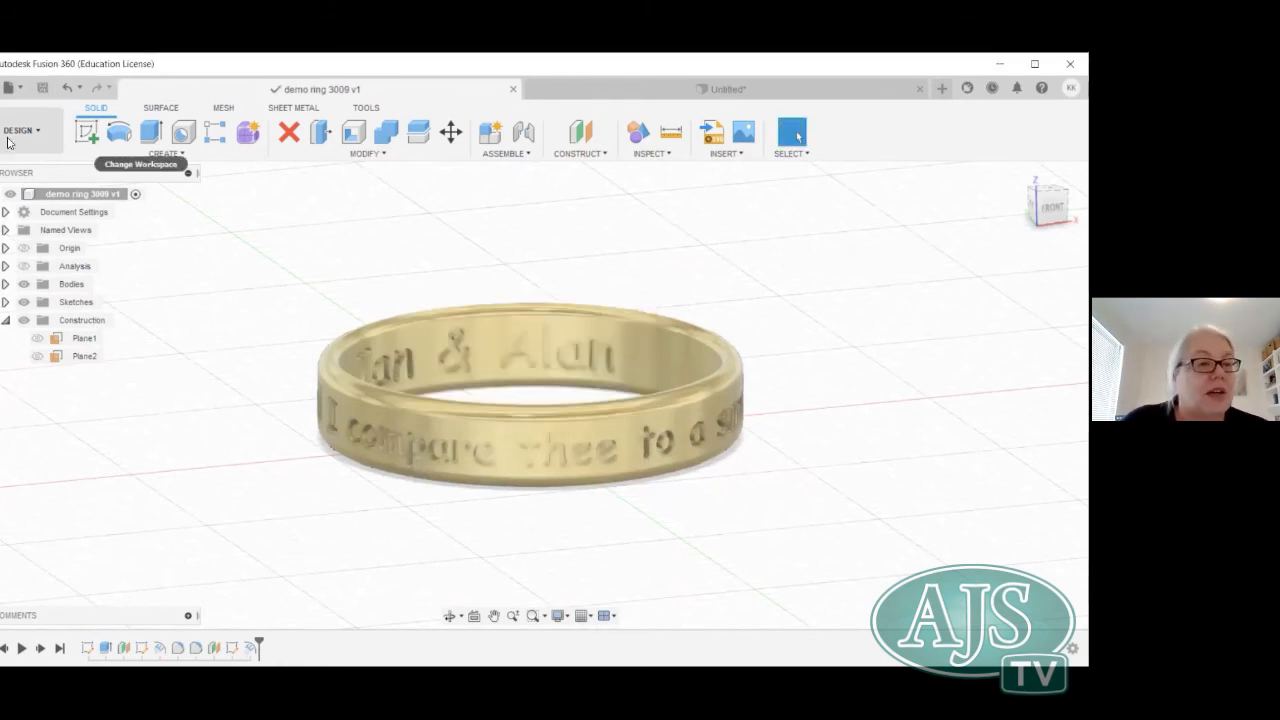
Export the demo ring 3009 v1 design as an STL file and dismiss the job status once the export completes.
{"action": "left_click", "coordinate": [12, 88]}
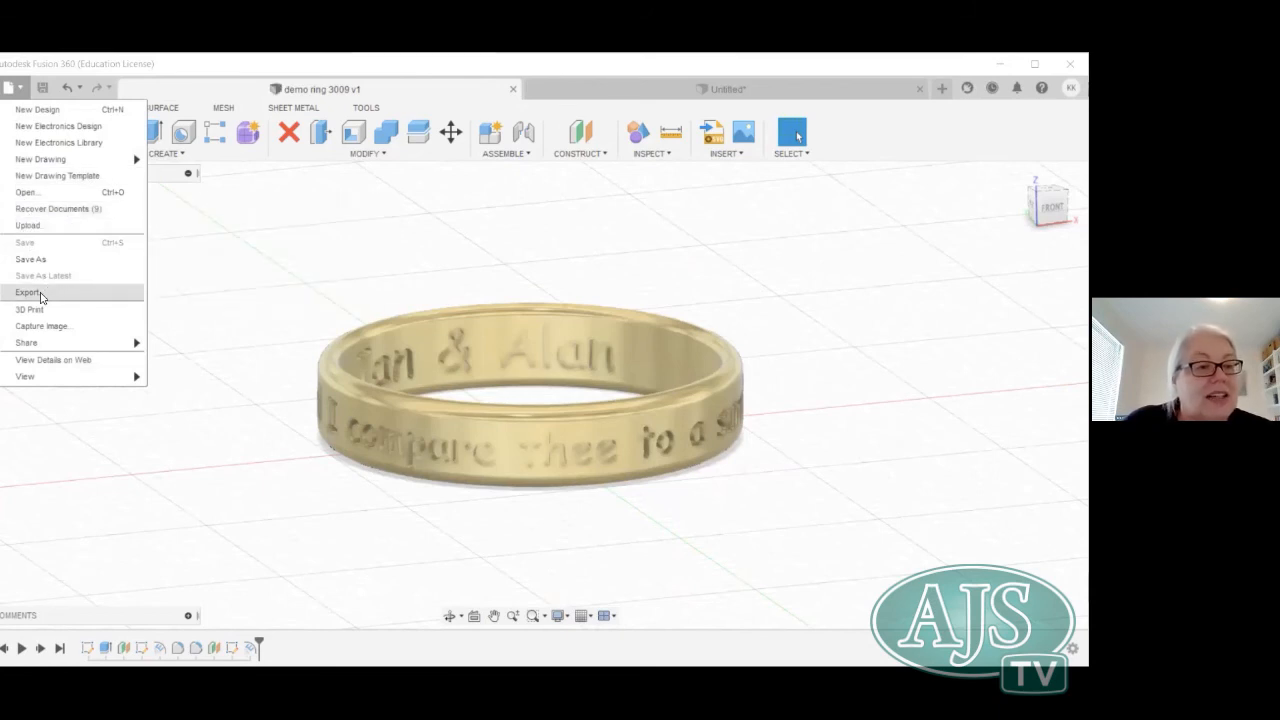
{"action": "left_click", "coordinate": [42, 298]}
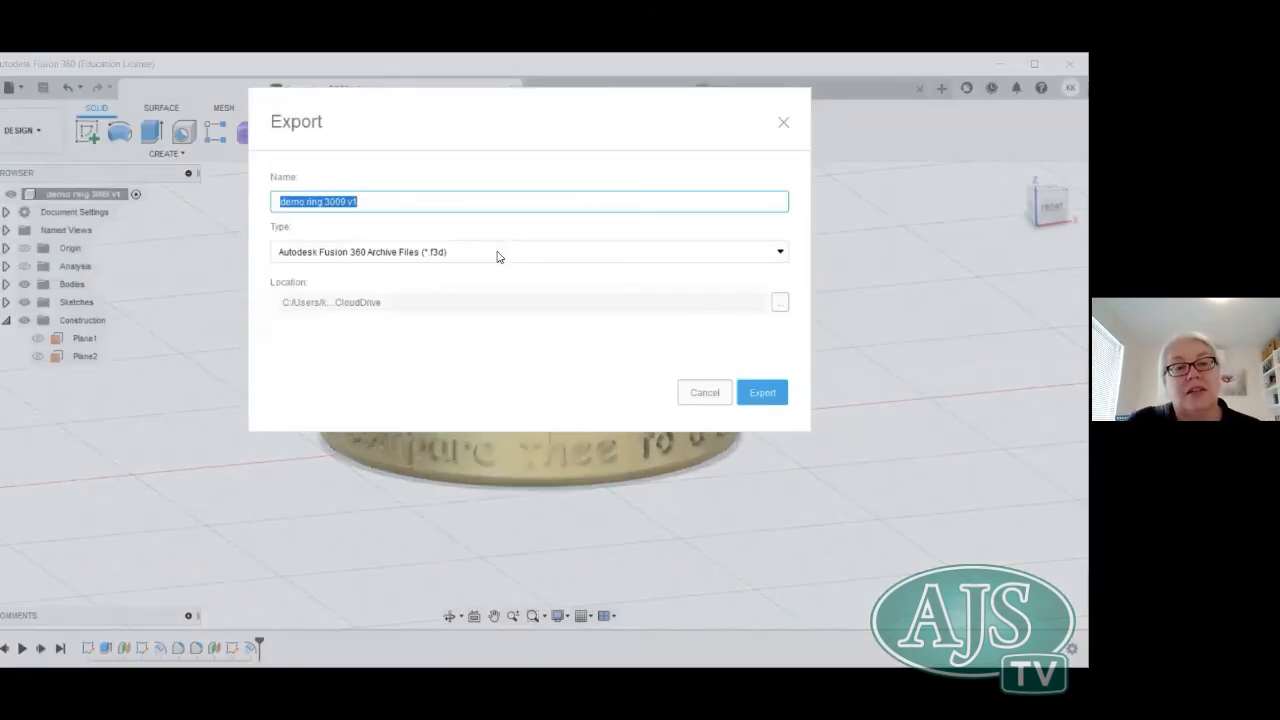
{"action": "left_click", "coordinate": [368, 256]}
{"action": "scroll", "coordinate": [363, 370], "scroll_direction": "down", "scroll_amount": 2}
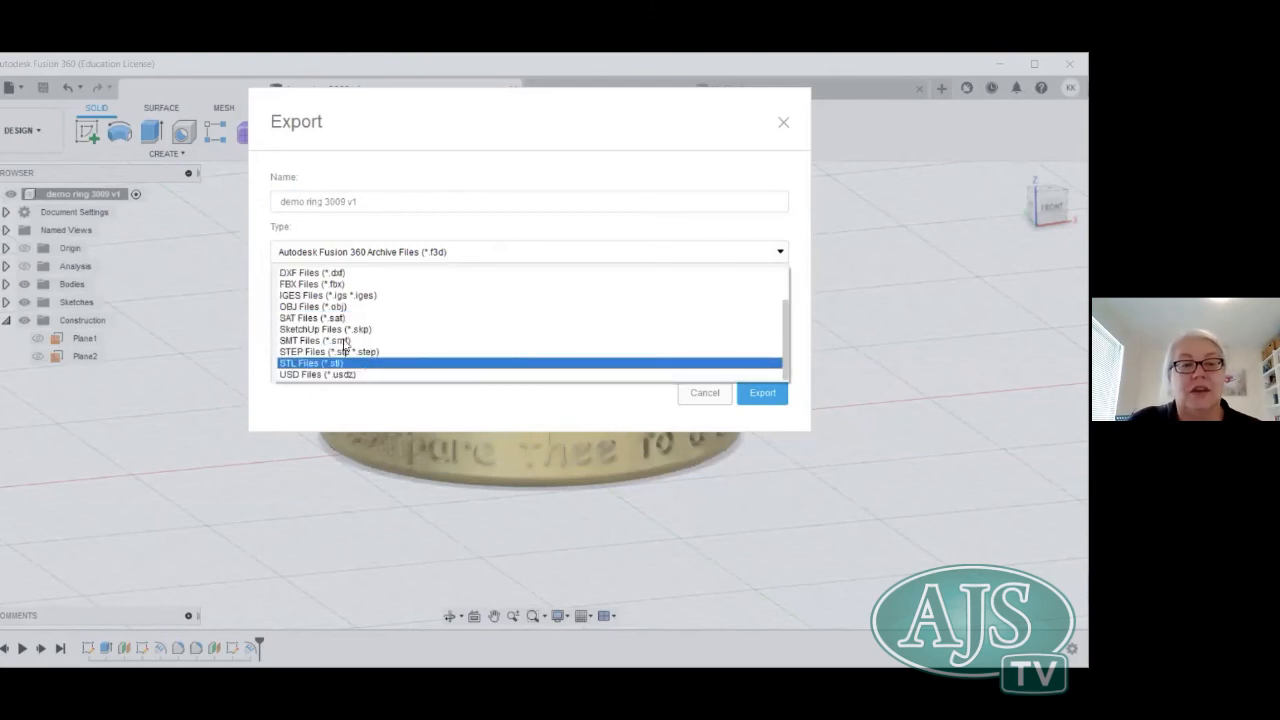
{"action": "left_click", "coordinate": [362, 364]}
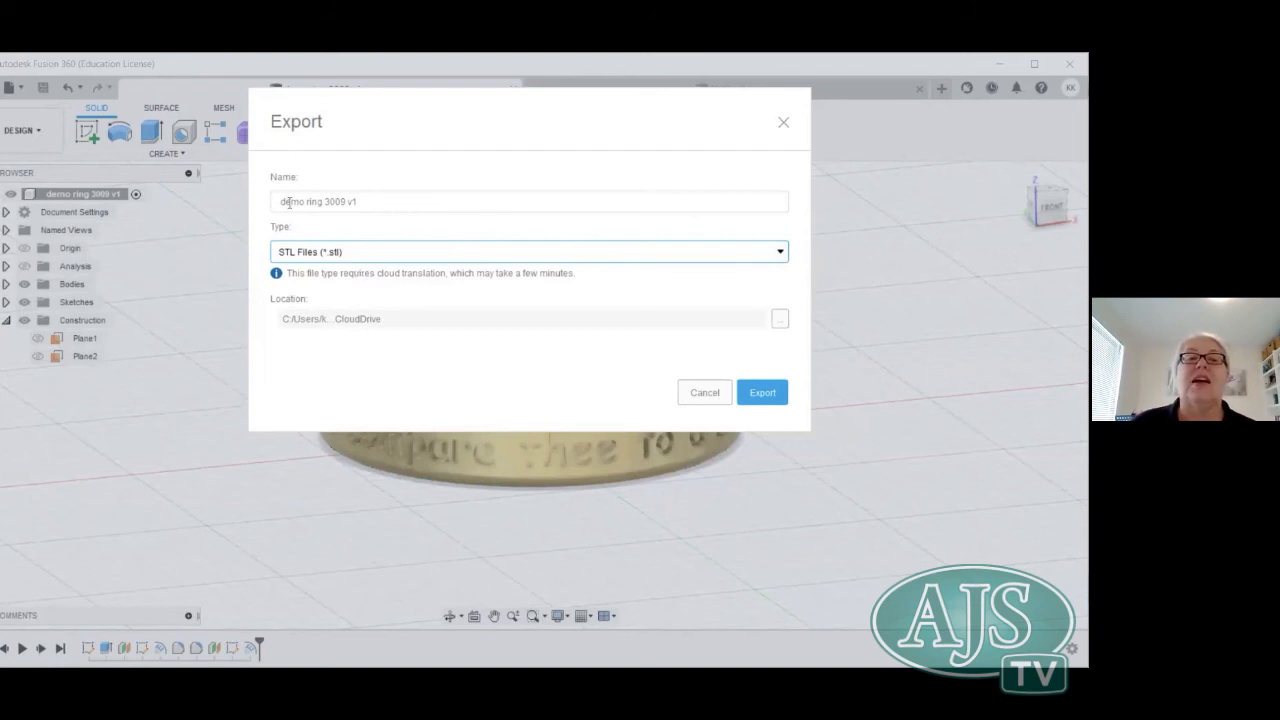
{"action": "left_click", "coordinate": [762, 393]}
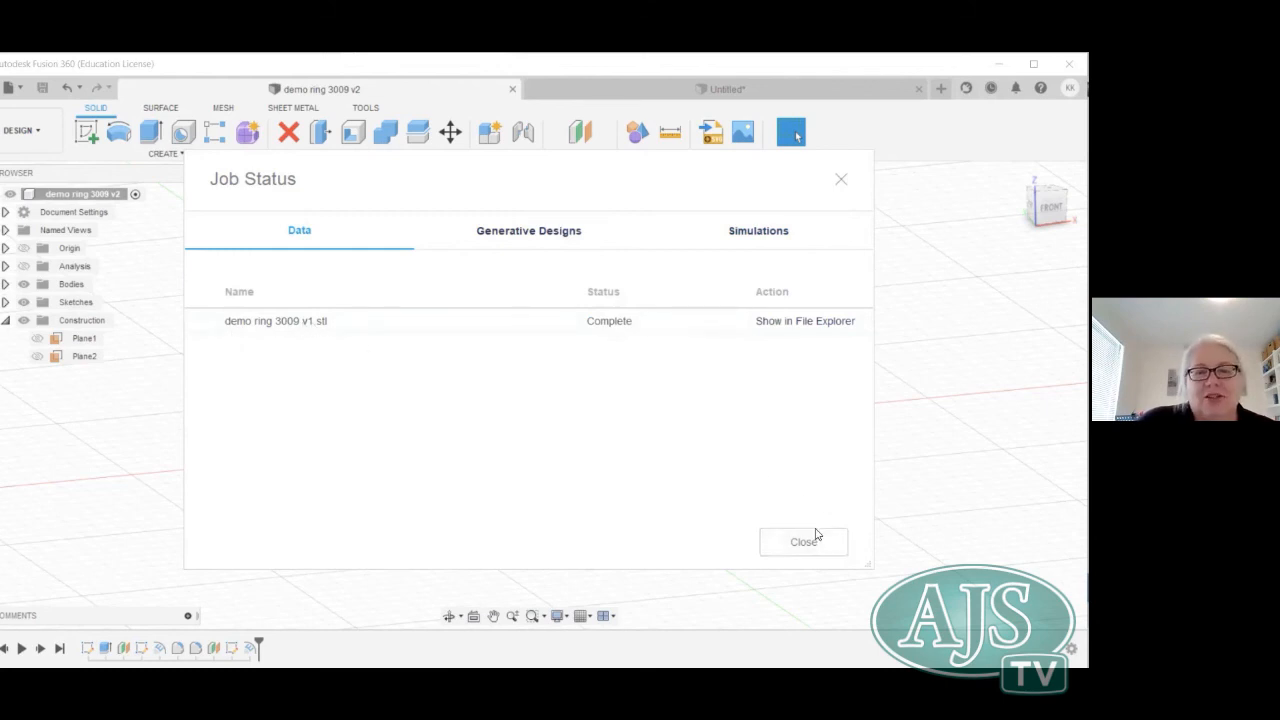
{"action": "left_click", "coordinate": [787, 545]}
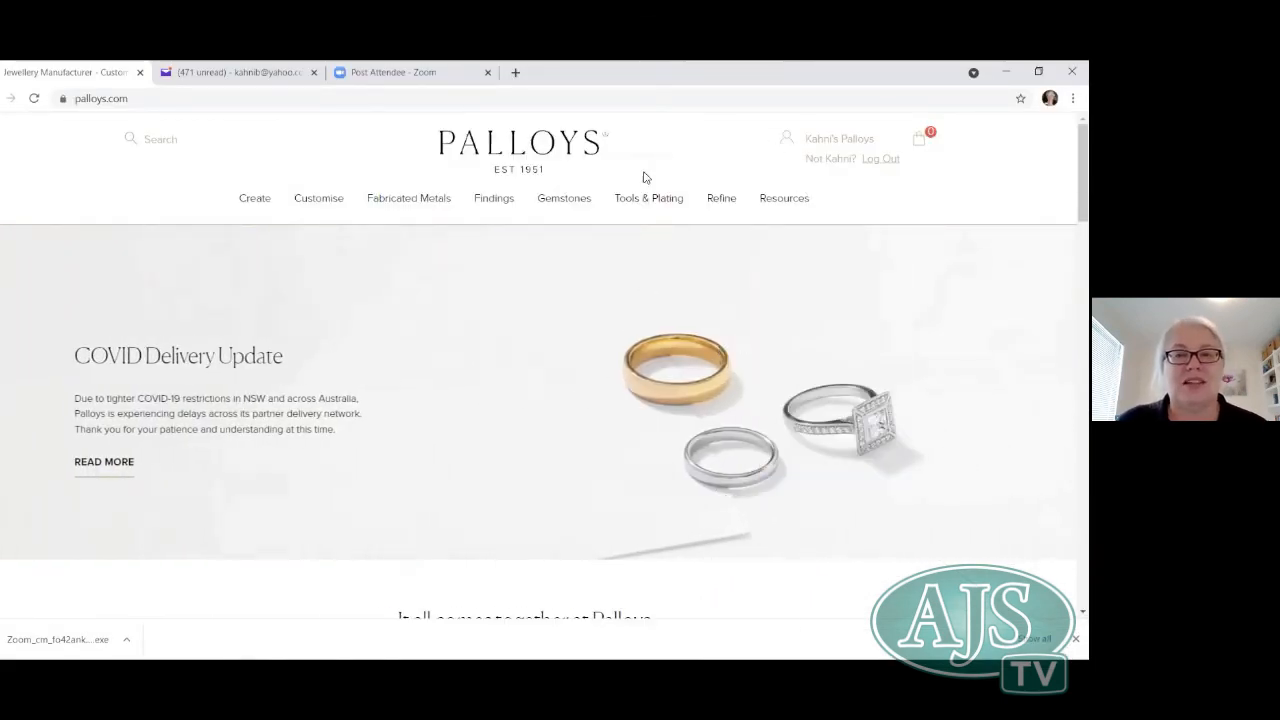
On the Palloys website in the browser, open the instant-quote STL upload page and dismiss the help prompt.
{"action": "mouse_move", "coordinate": [249, 196]}
{"action": "mouse_move", "coordinate": [265, 228]}
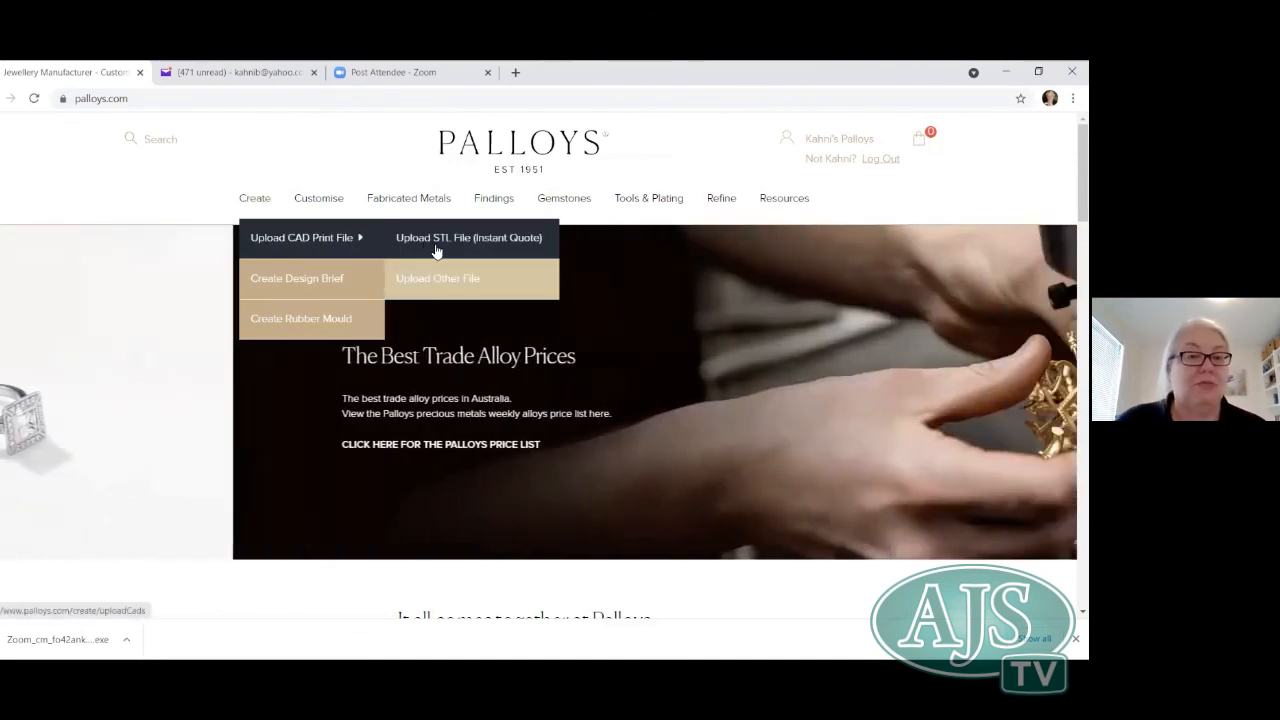
{"action": "left_click", "coordinate": [437, 250]}
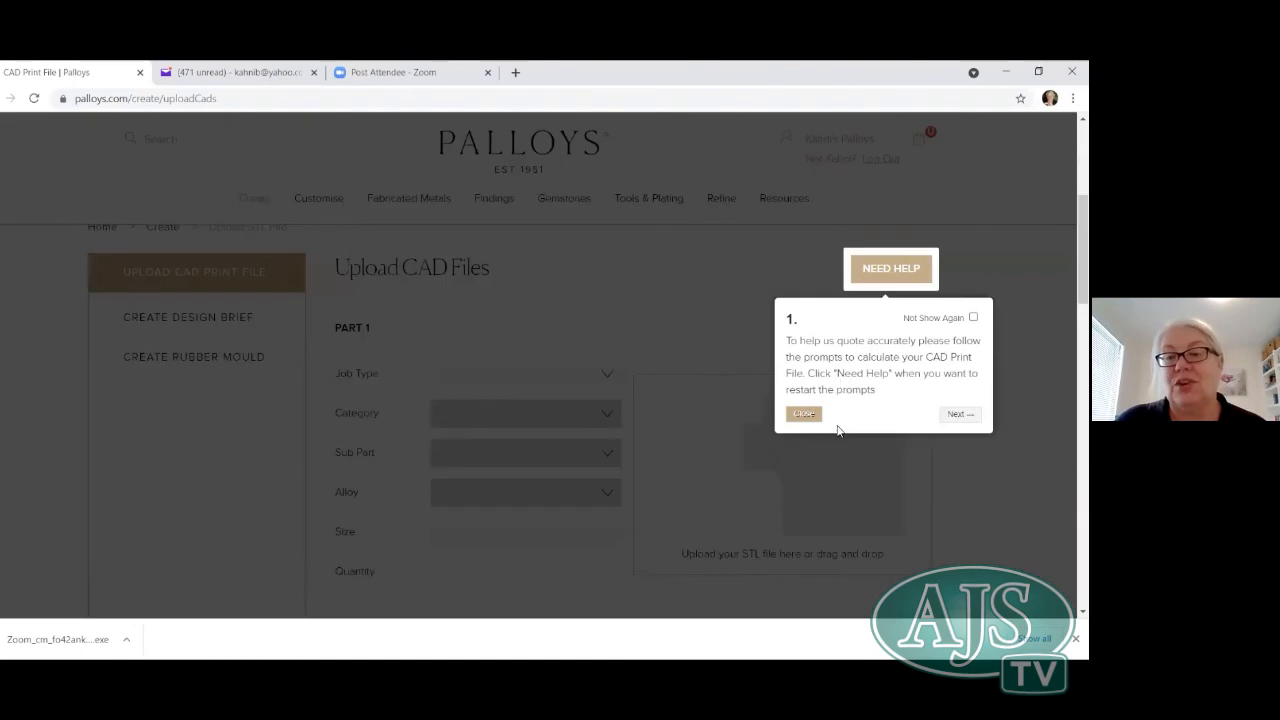
{"action": "left_click", "coordinate": [805, 413]}
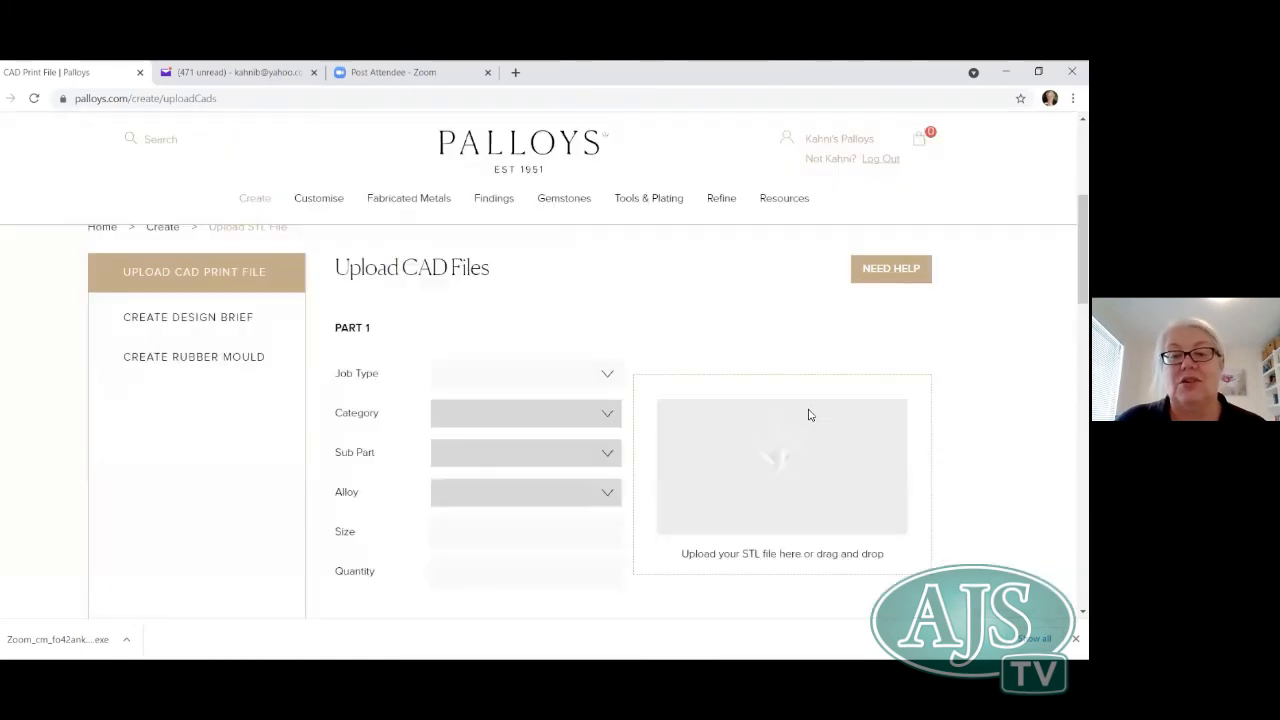
Upload the demo ring 3009 v1 STL file from iCloud Drive as Part 1 and rotate its preview to view the engraving.
{"action": "left_click", "coordinate": [741, 442]}
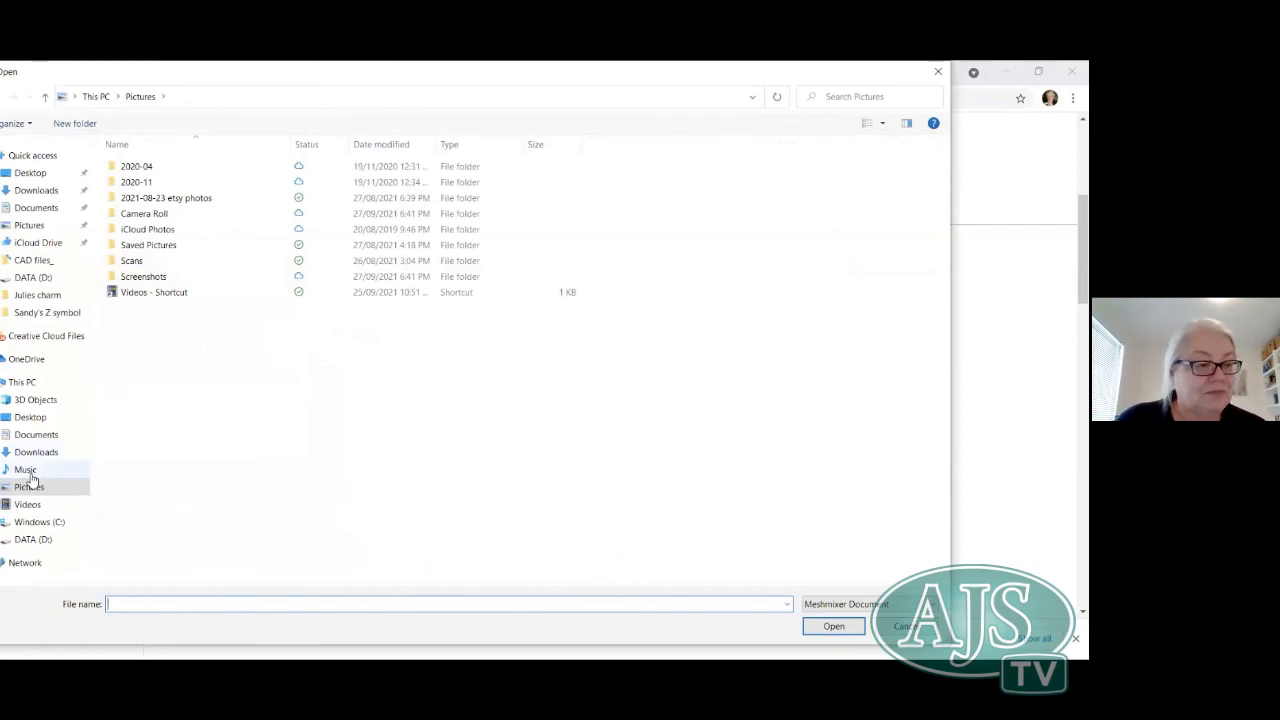
{"action": "left_click", "coordinate": [36, 243]}
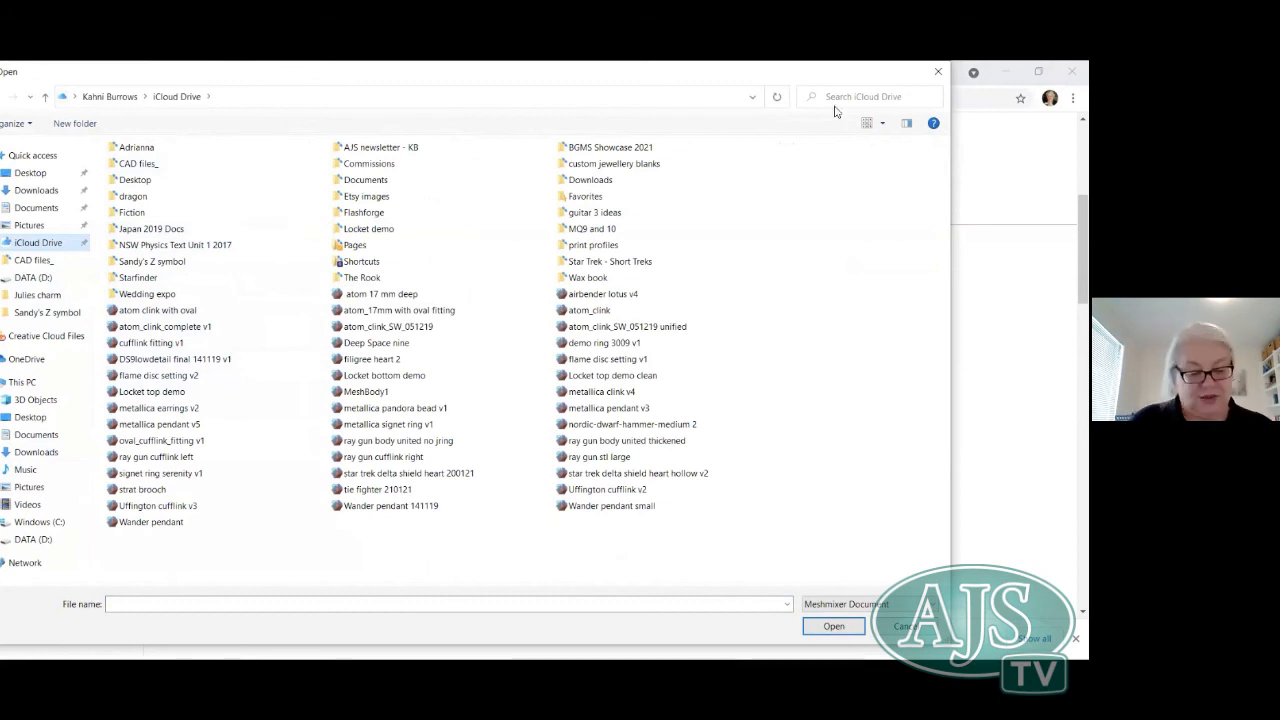
{"action": "left_click", "coordinate": [845, 97]}
{"action": "type", "text": "demo"}
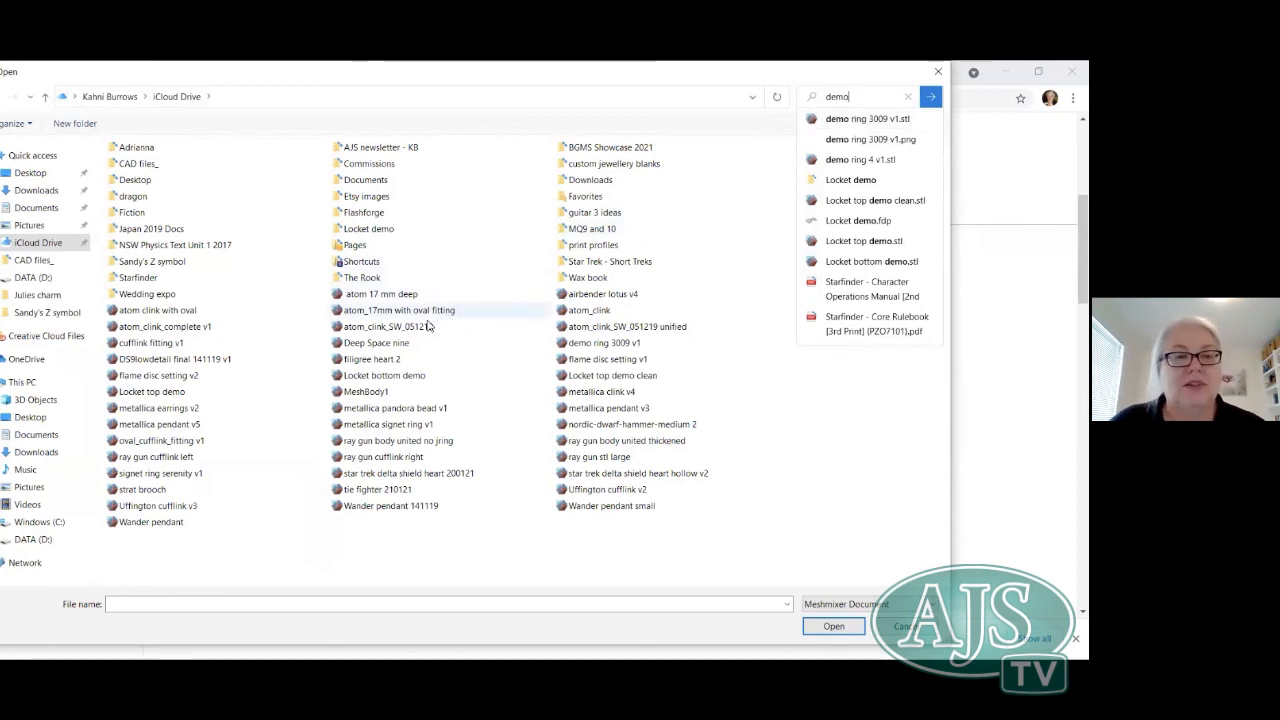
{"action": "left_click", "coordinate": [598, 343]}
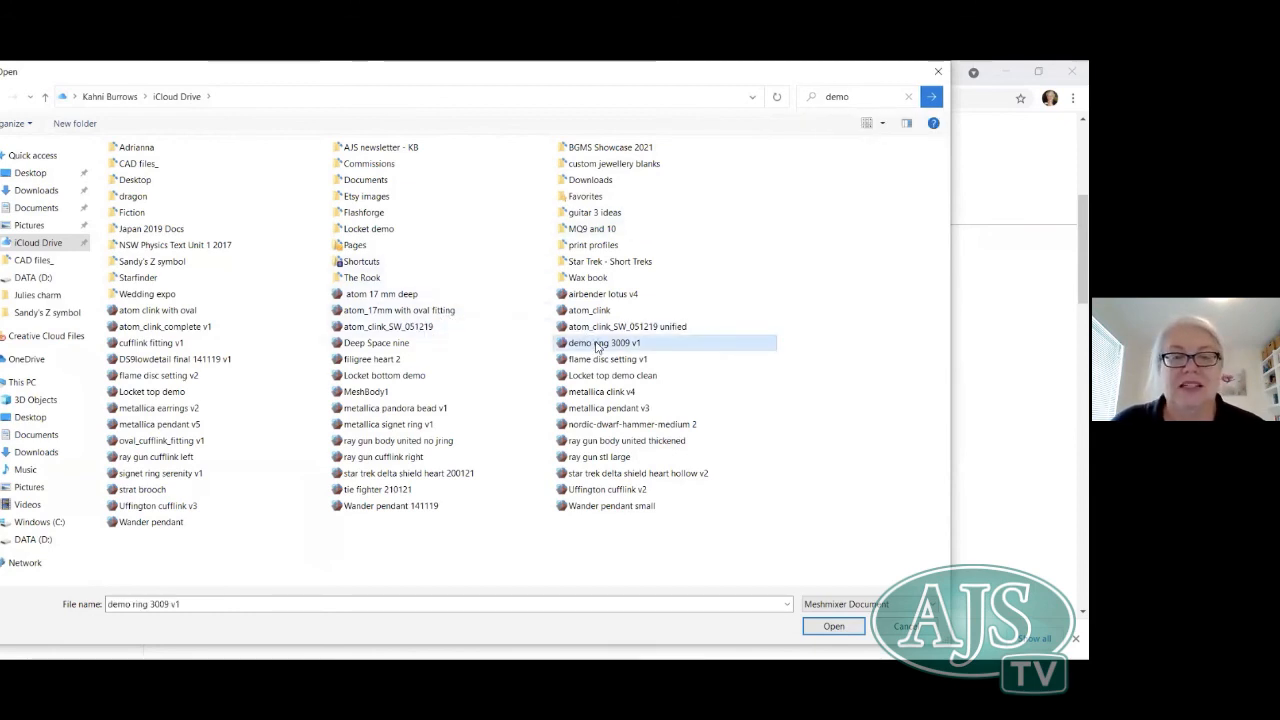
{"action": "key", "text": "Return"}
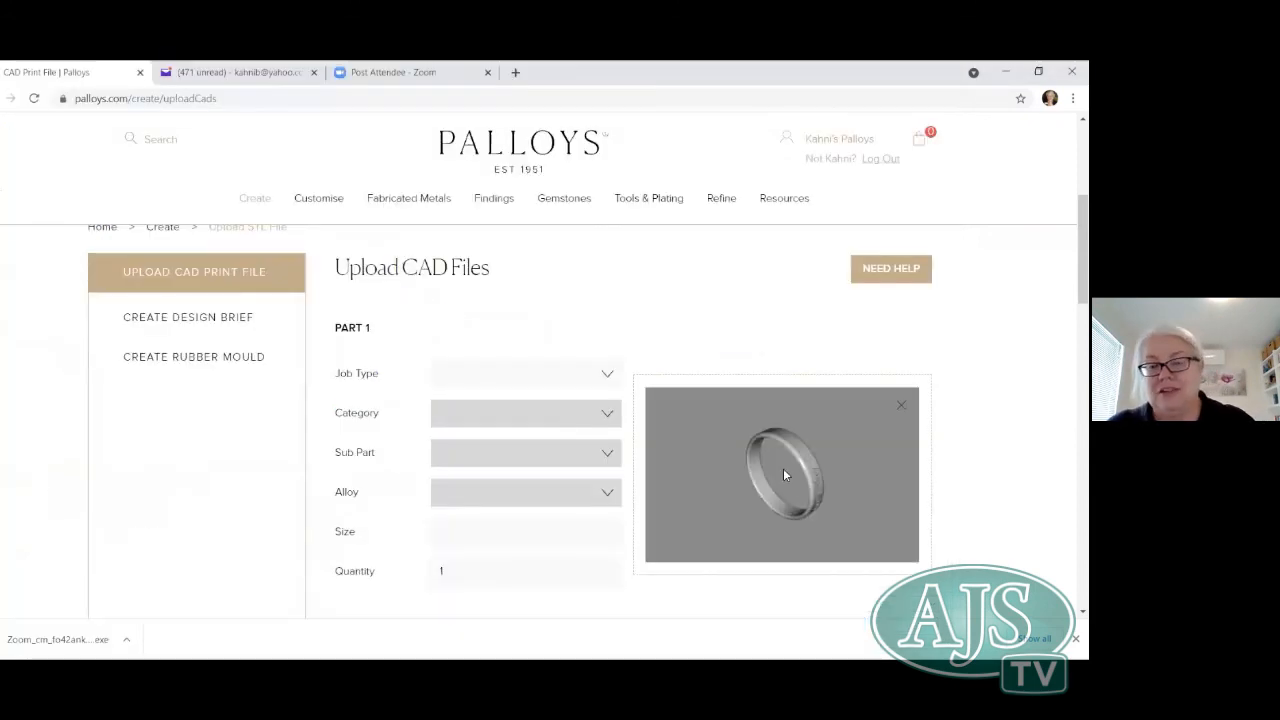
{"action": "left_click_drag", "start_coordinate": [839, 497], "coordinate": [805, 461]}
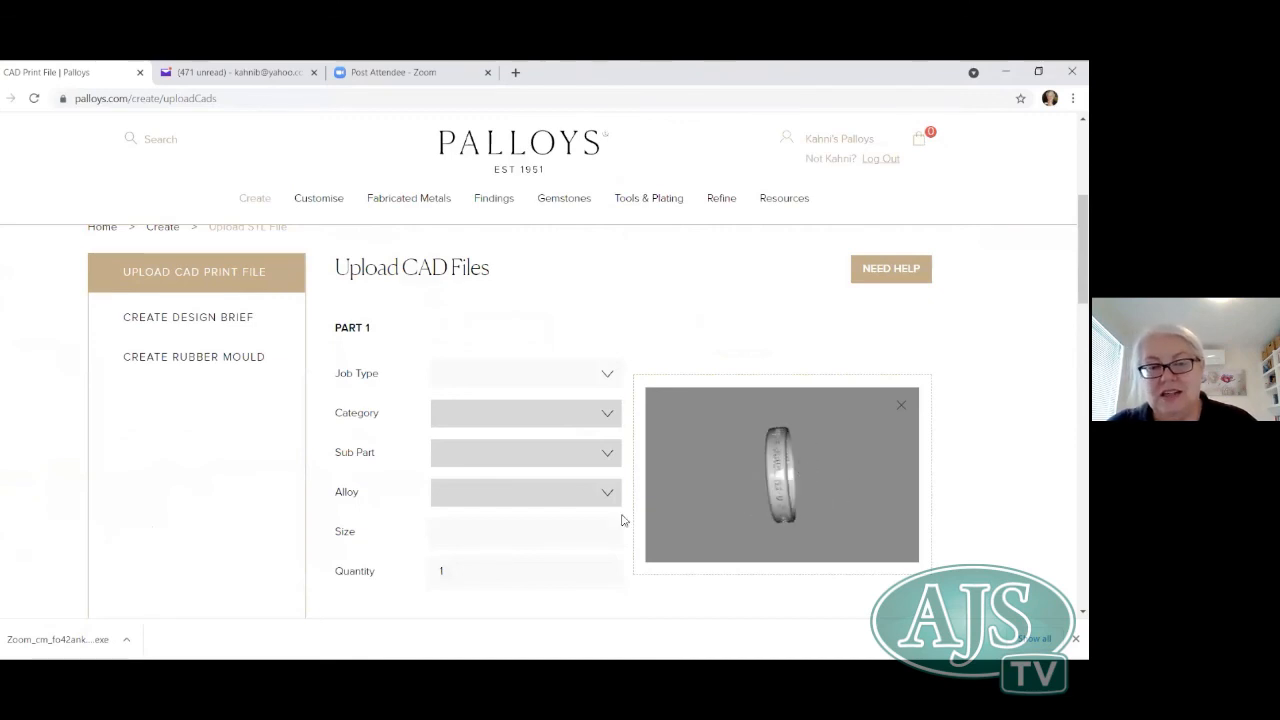
For Part 1, set the job type to Print to Raw Cast, the category to Rings and the sub part to Others.
{"action": "left_click", "coordinate": [508, 378]}
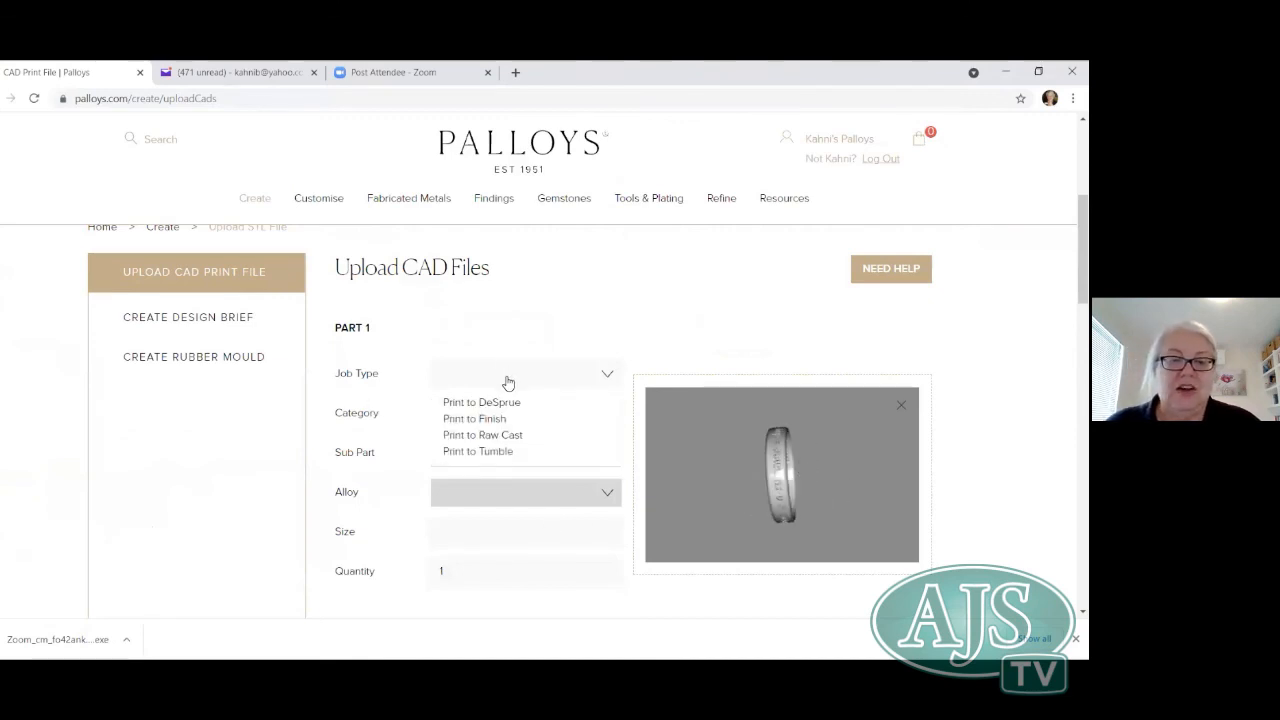
{"action": "left_click", "coordinate": [512, 438]}
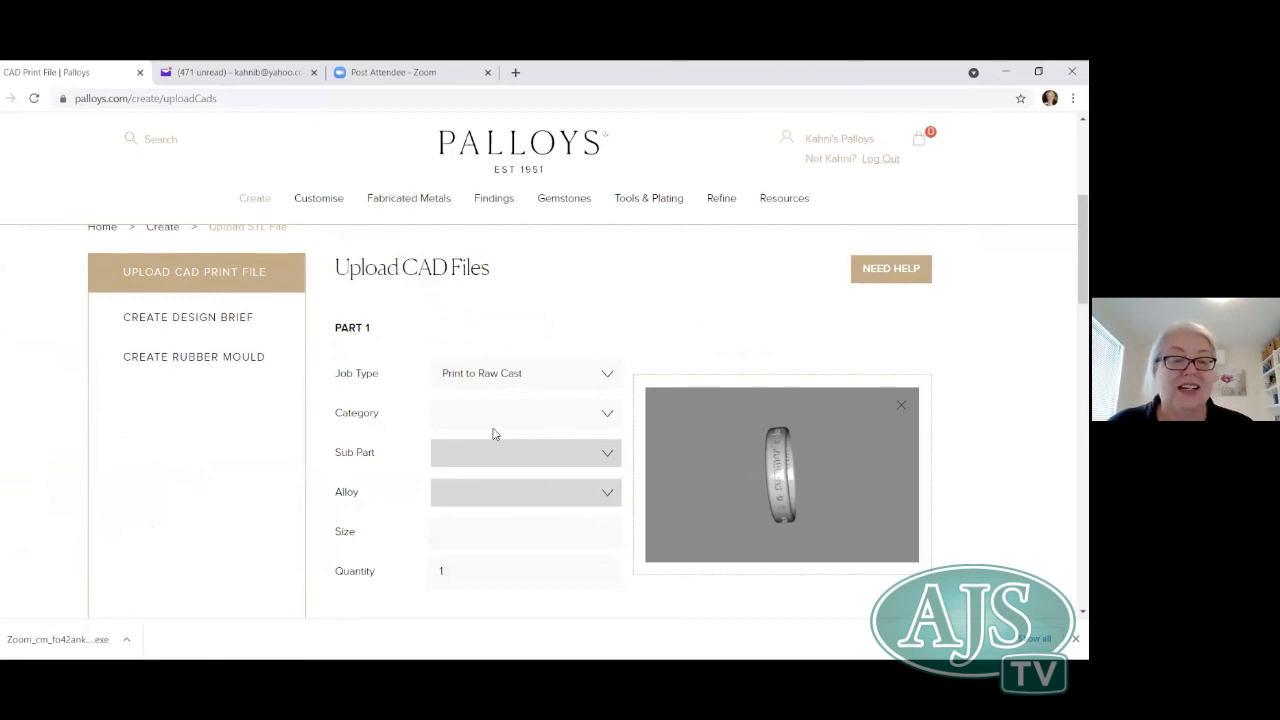
{"action": "left_click", "coordinate": [460, 421]}
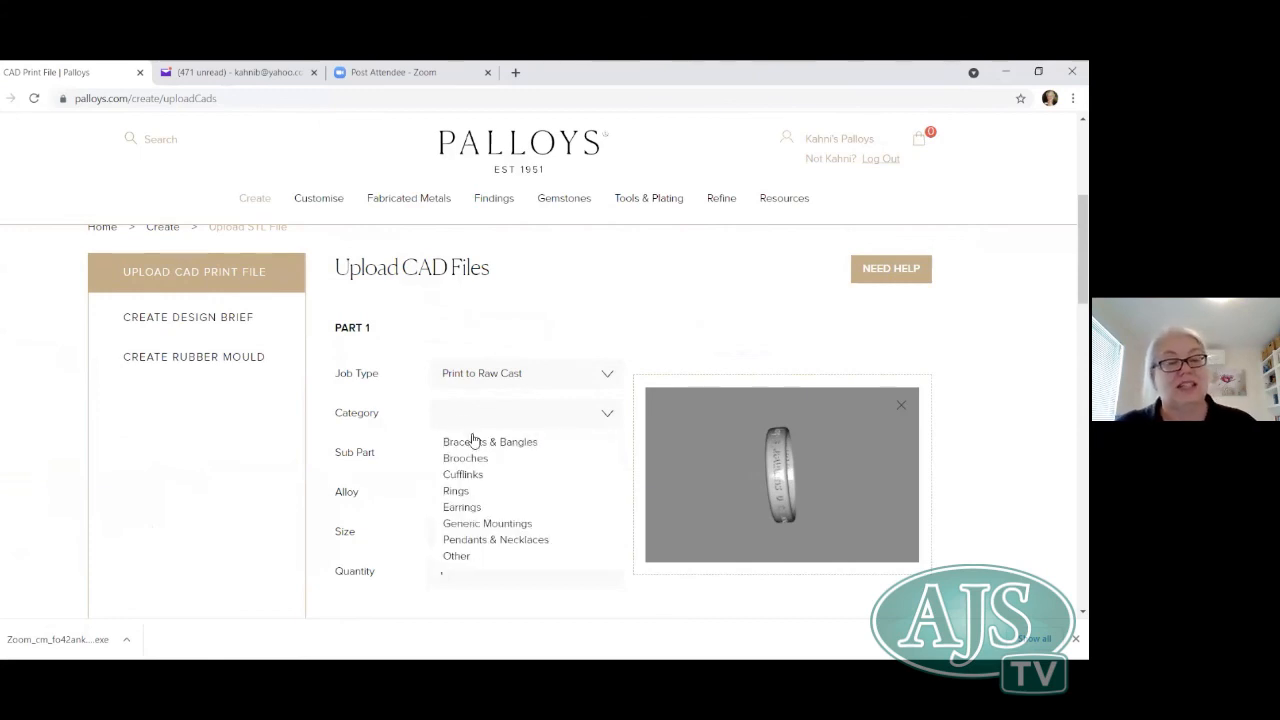
{"action": "left_click", "coordinate": [470, 493]}
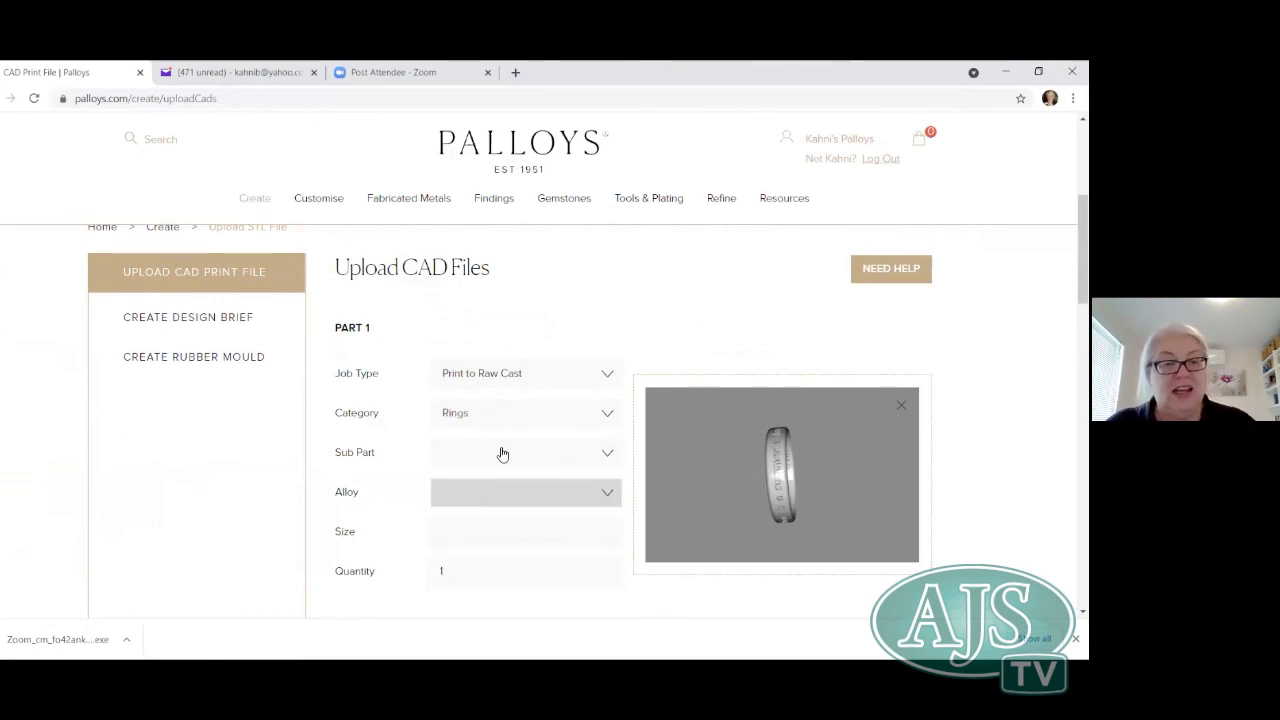
{"action": "left_click", "coordinate": [503, 456]}
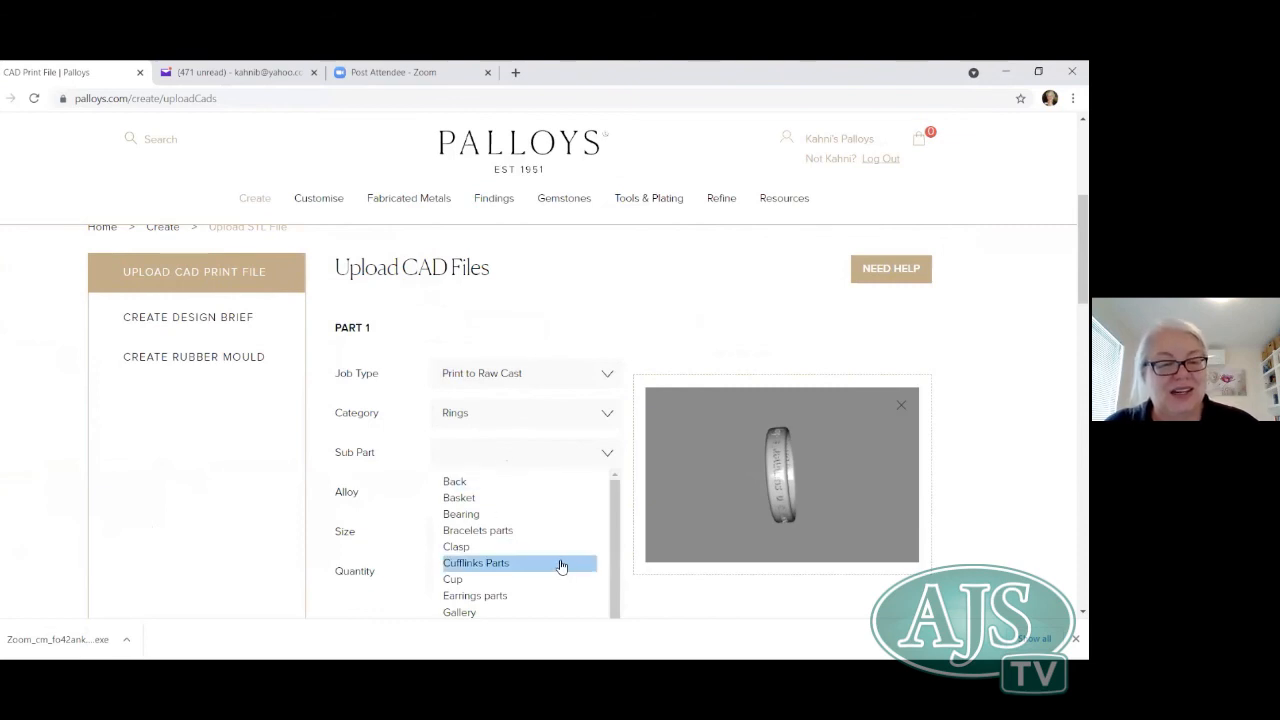
{"action": "scroll", "coordinate": [556, 560], "scroll_direction": "down", "scroll_amount": 1}
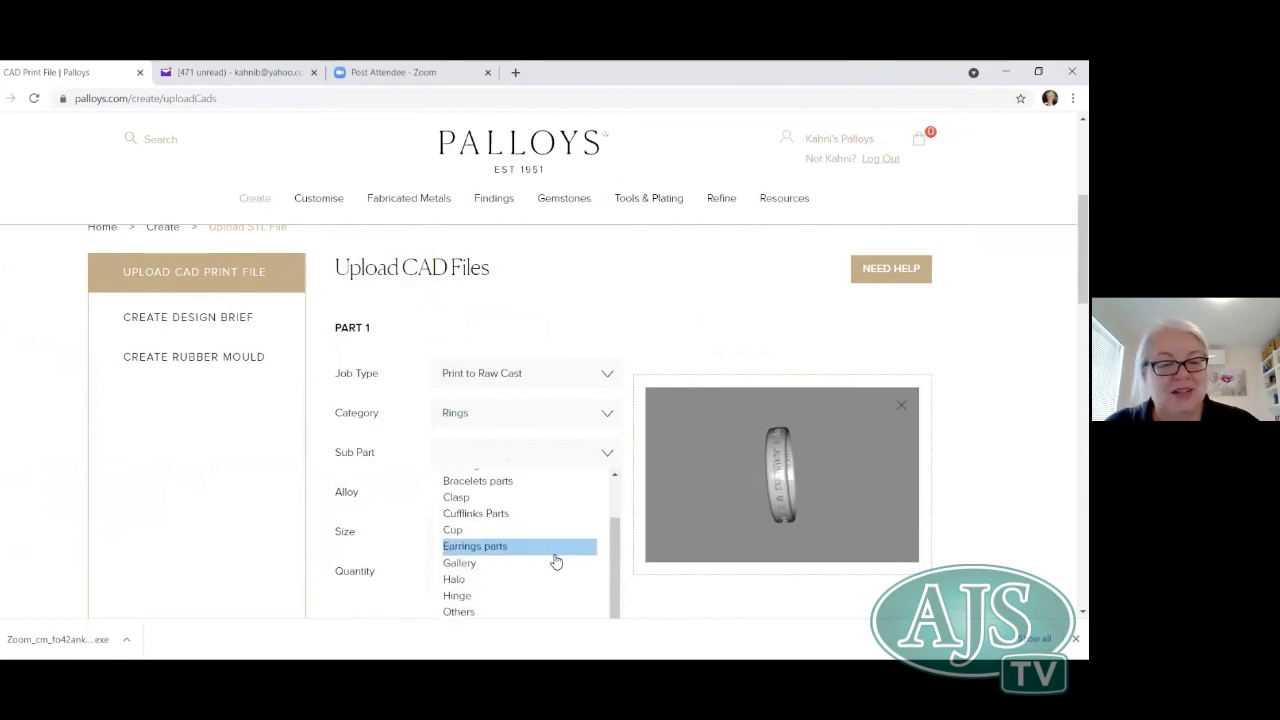
{"action": "left_click", "coordinate": [471, 612]}
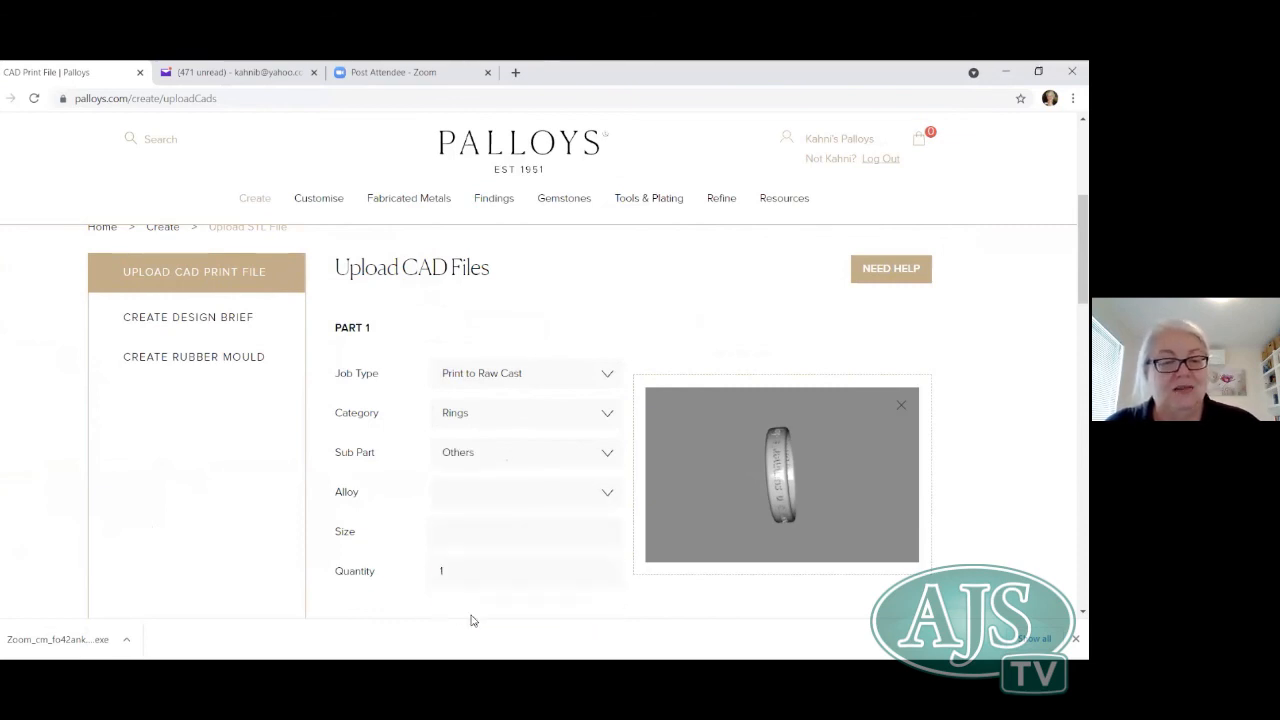
Choose Sterling Silver as the casting alloy for Part 1.
{"action": "left_click", "coordinate": [574, 500]}
{"action": "scroll", "coordinate": [572, 519], "scroll_direction": "down", "scroll_amount": 1}
{"action": "scroll", "coordinate": [572, 519], "scroll_direction": "down", "scroll_amount": 5}
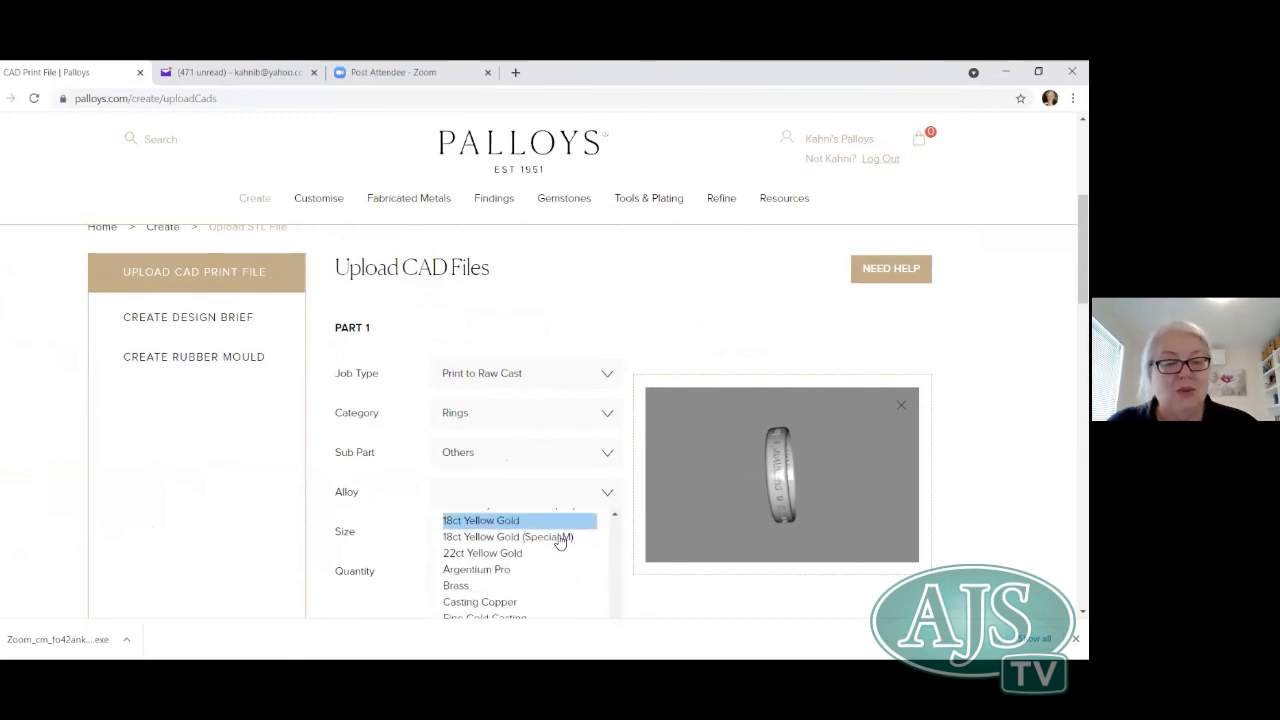
{"action": "scroll", "coordinate": [572, 525], "scroll_direction": "up", "scroll_amount": 1}
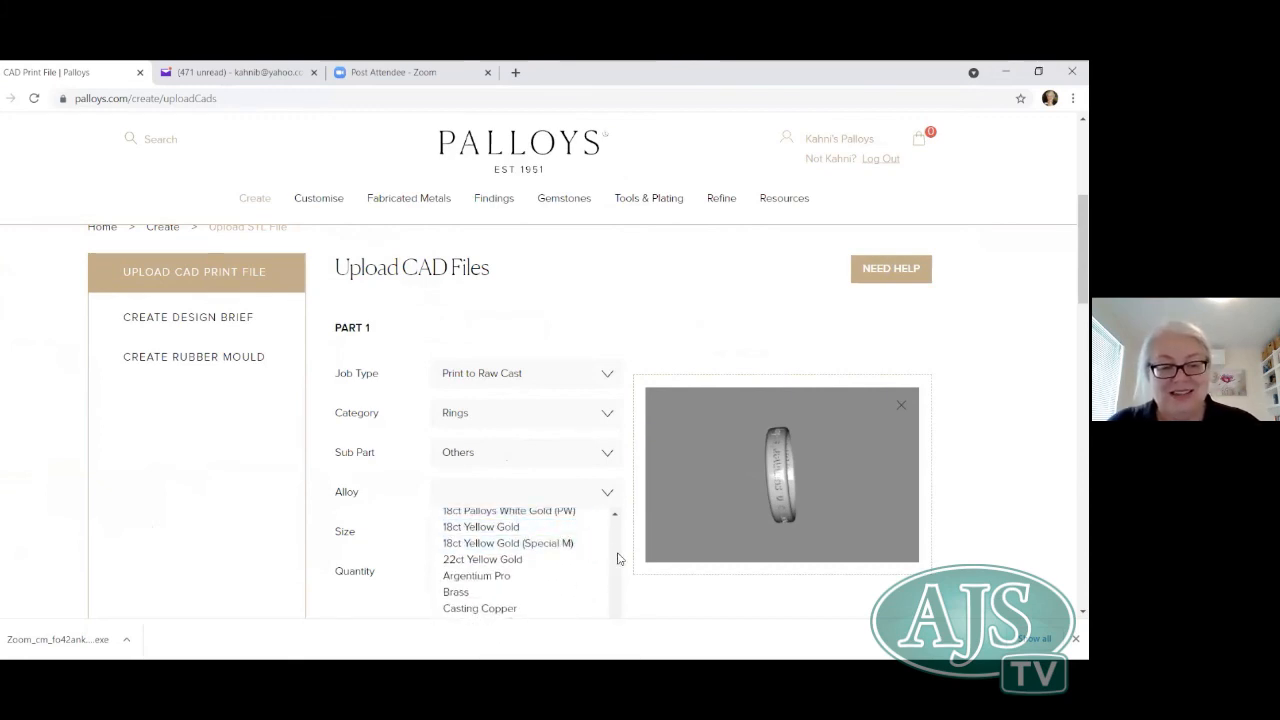
{"action": "scroll", "coordinate": [580, 556], "scroll_direction": "down", "scroll_amount": 1}
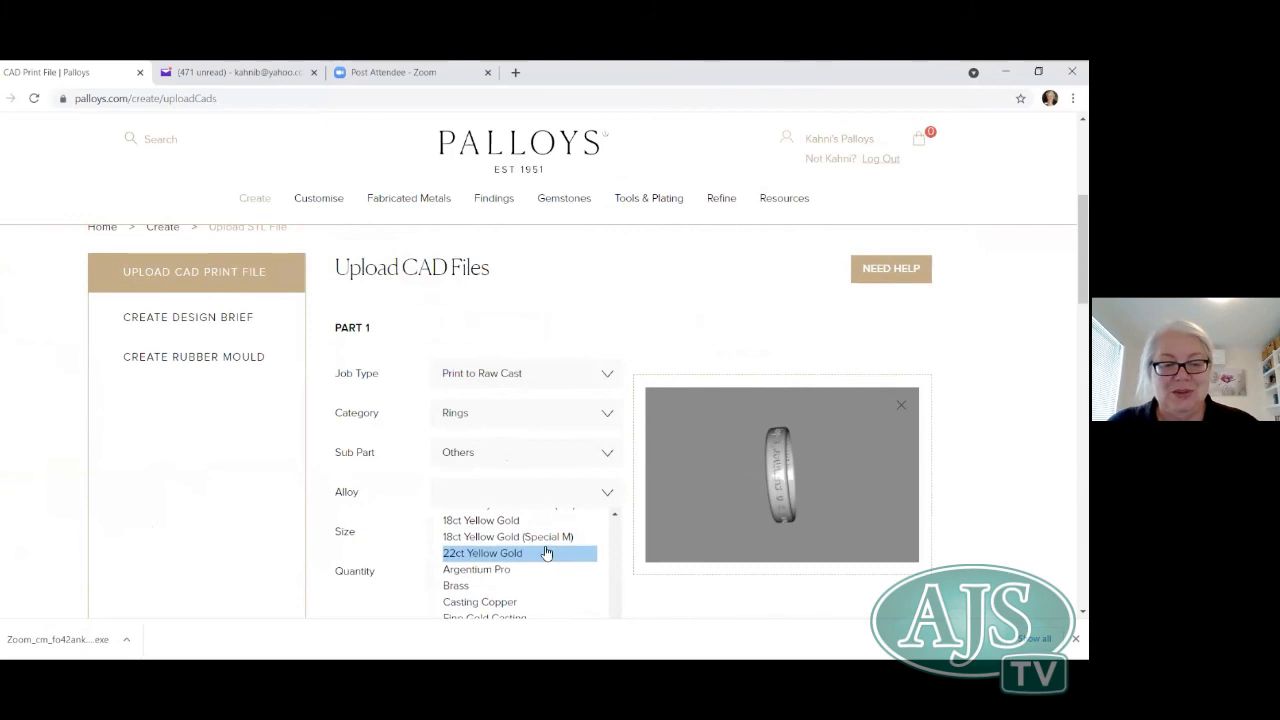
{"action": "left_click_drag", "start_coordinate": [1083, 250], "coordinate": [1083, 300]}
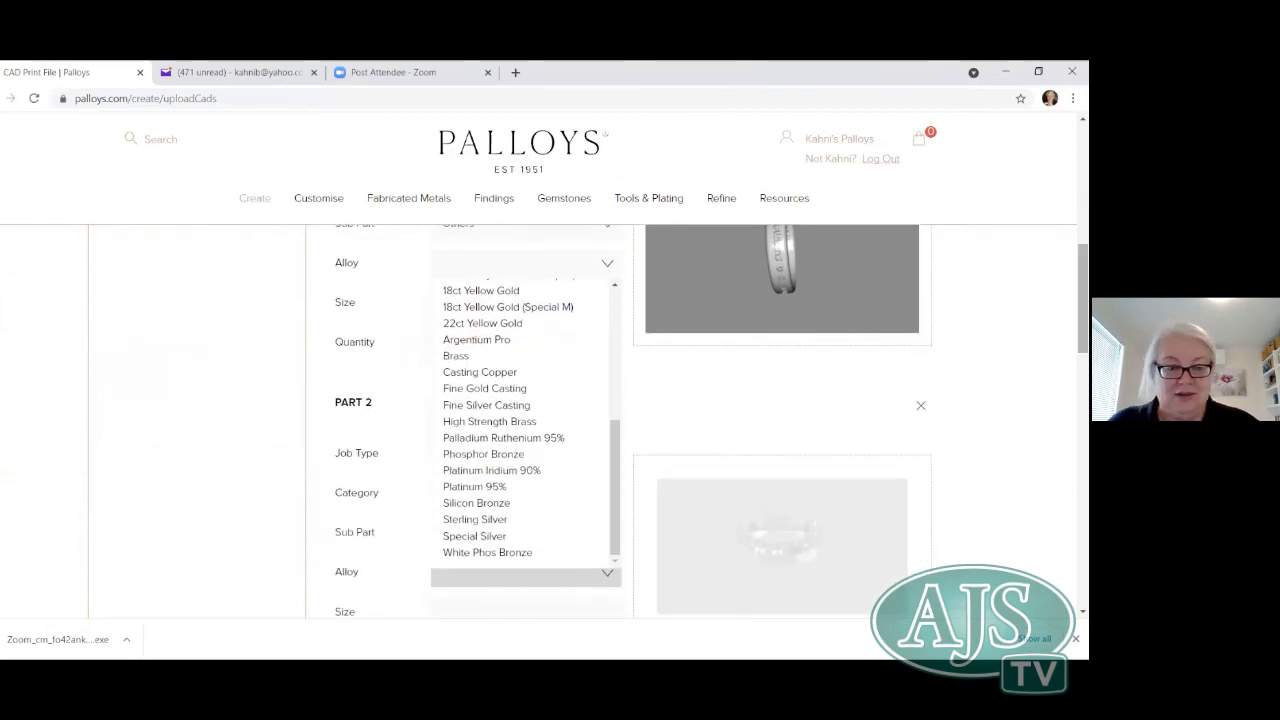
{"action": "left_click", "coordinate": [499, 520]}
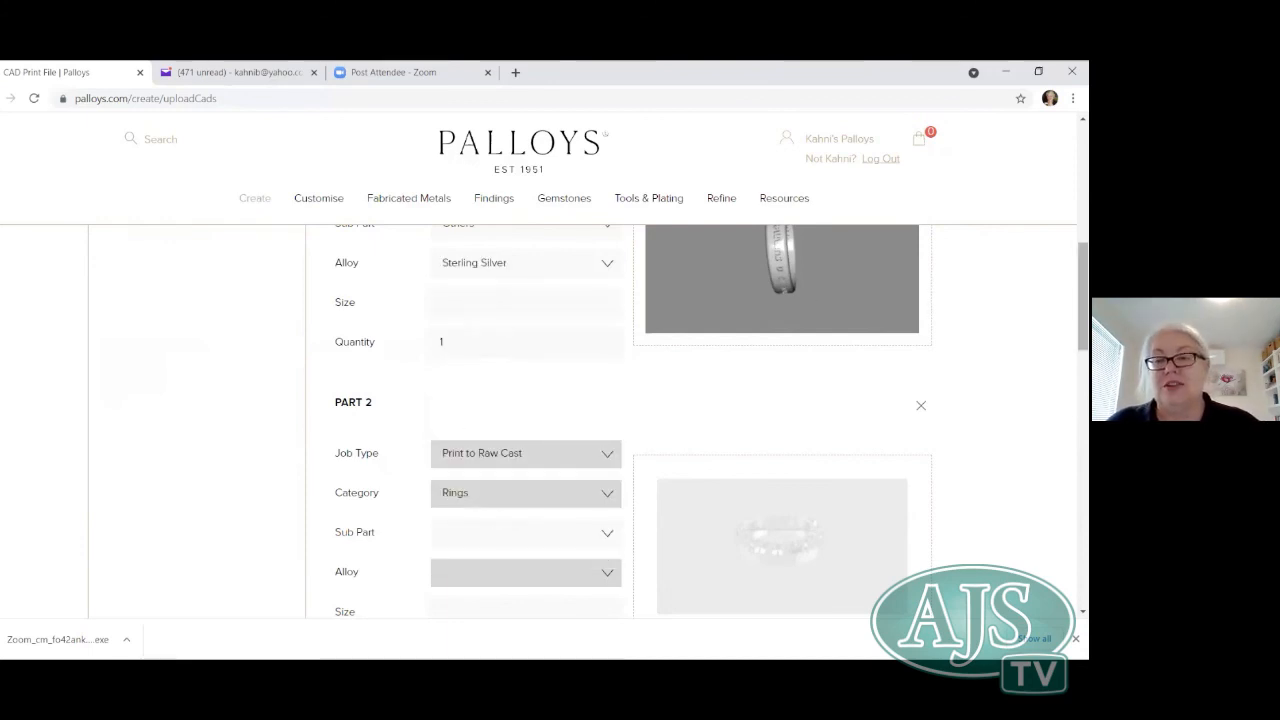
Calculate the live price for Part 1 with the standard 4-working-day finish and review the order total.
{"action": "scroll", "coordinate": [620, 420], "scroll_direction": "down", "scroll_amount": 5}
{"action": "scroll", "coordinate": [277, 397], "scroll_direction": "down", "scroll_amount": 2}
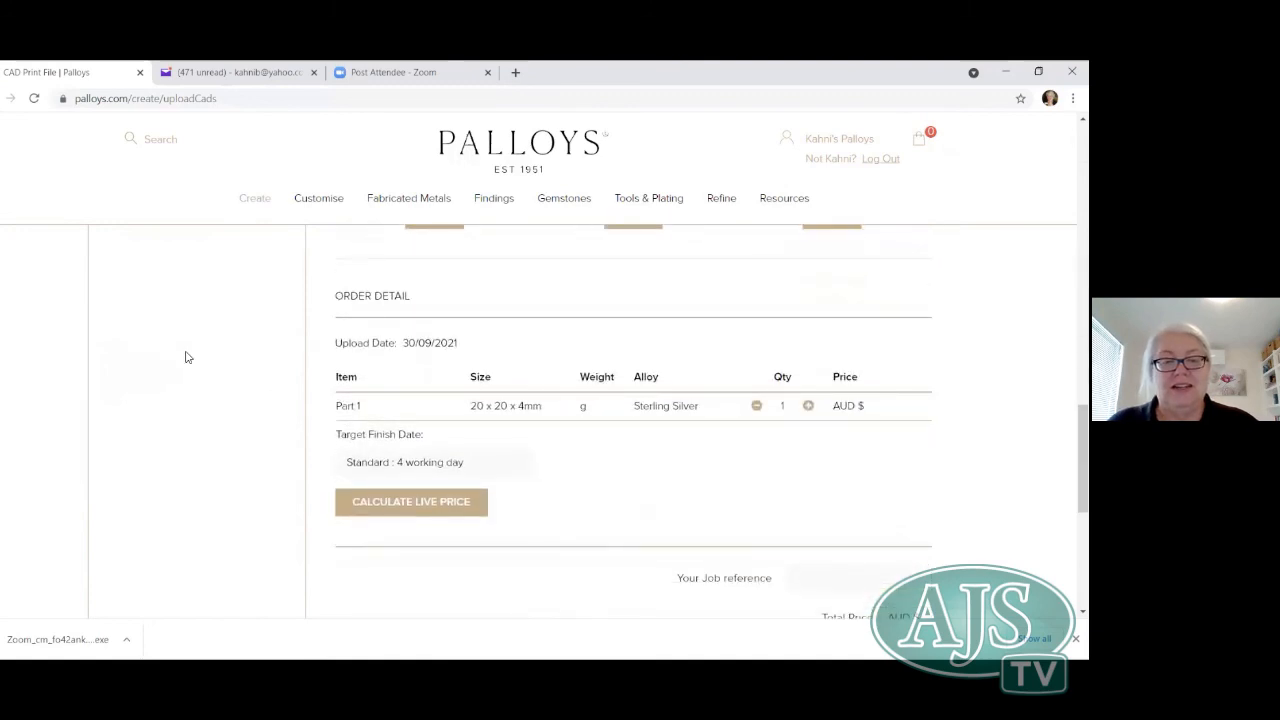
{"action": "left_click", "coordinate": [454, 506]}
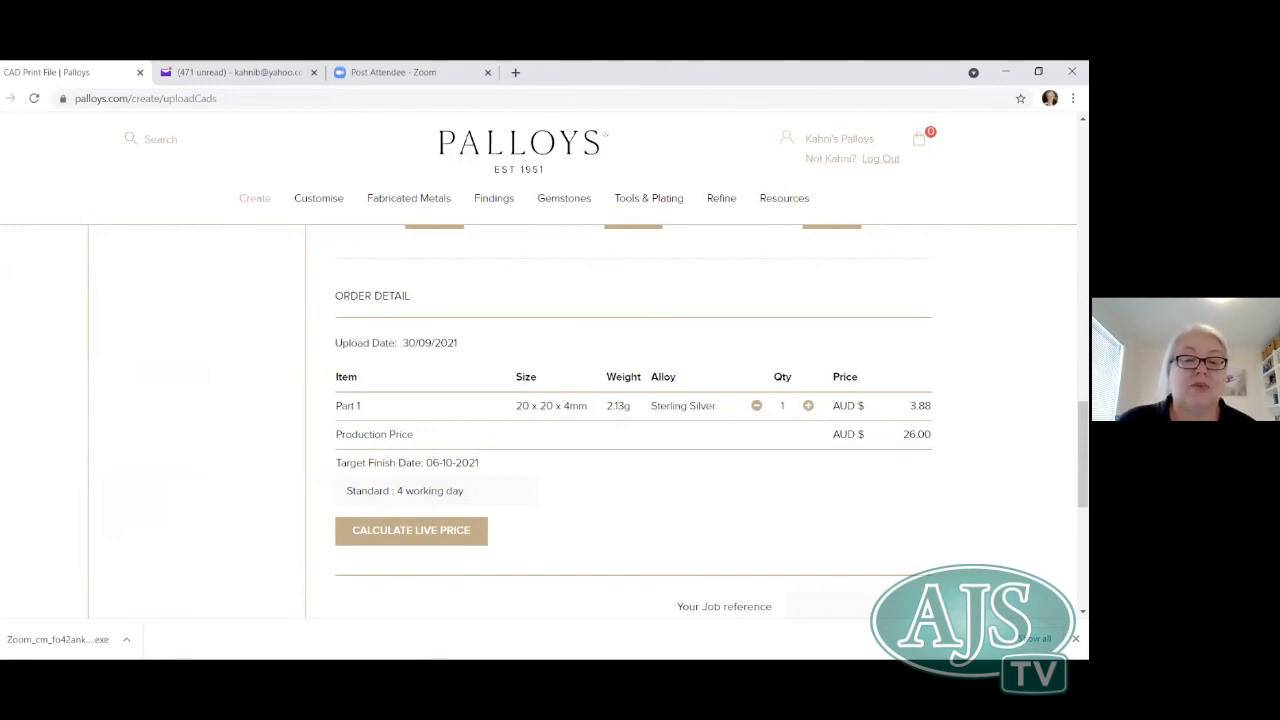
{"action": "scroll", "coordinate": [633, 418], "scroll_direction": "down", "scroll_amount": 2}
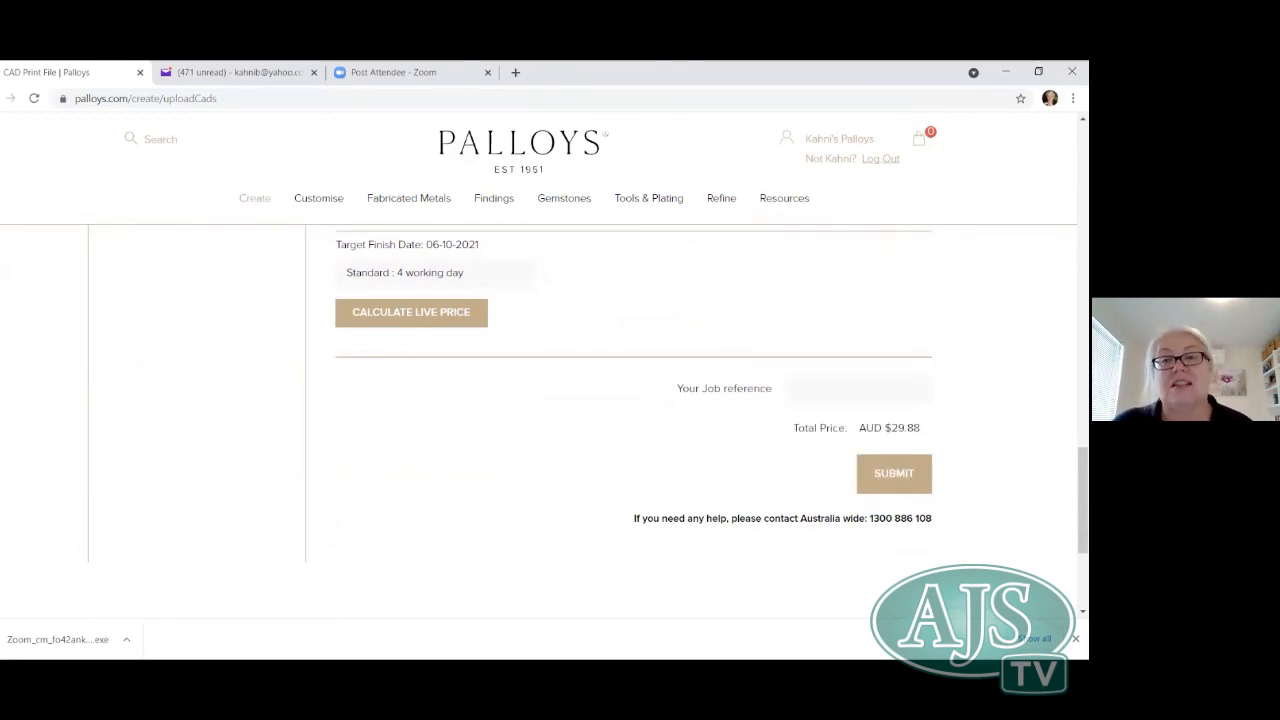
{"action": "scroll", "coordinate": [594, 475], "scroll_direction": "up", "scroll_amount": 5}
{"action": "scroll", "coordinate": [594, 475], "scroll_direction": "up", "scroll_amount": 10}
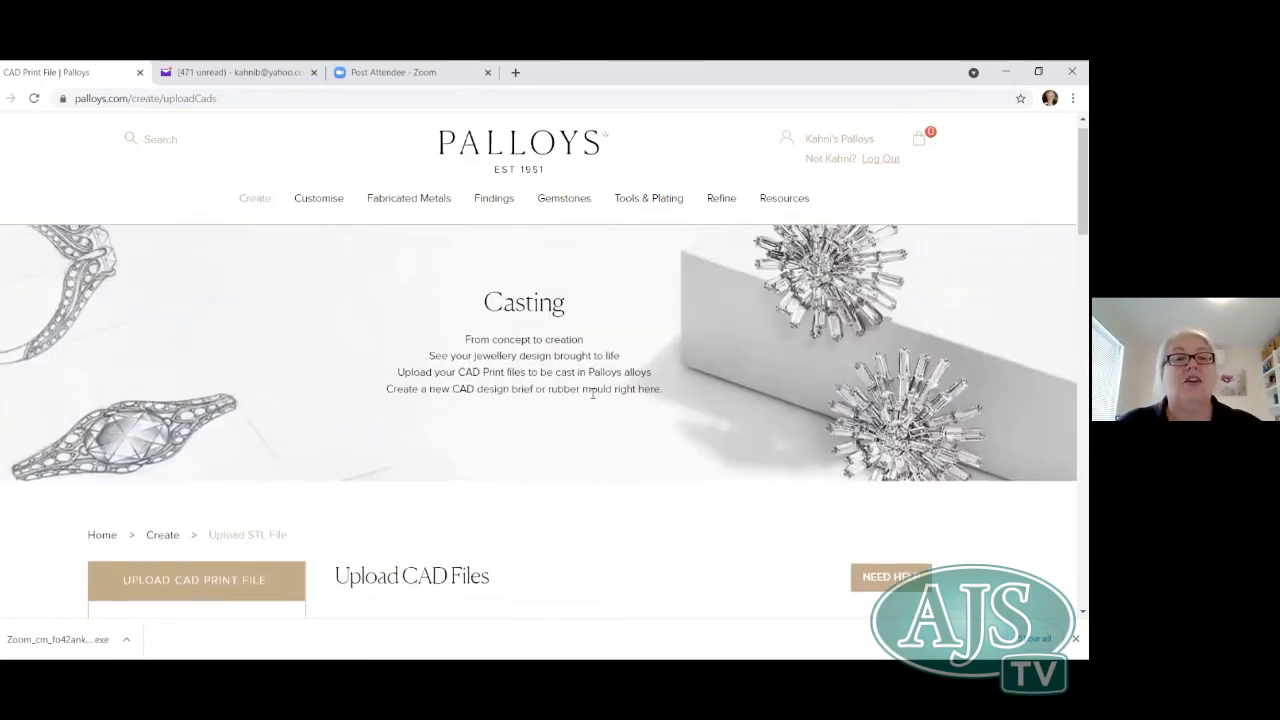